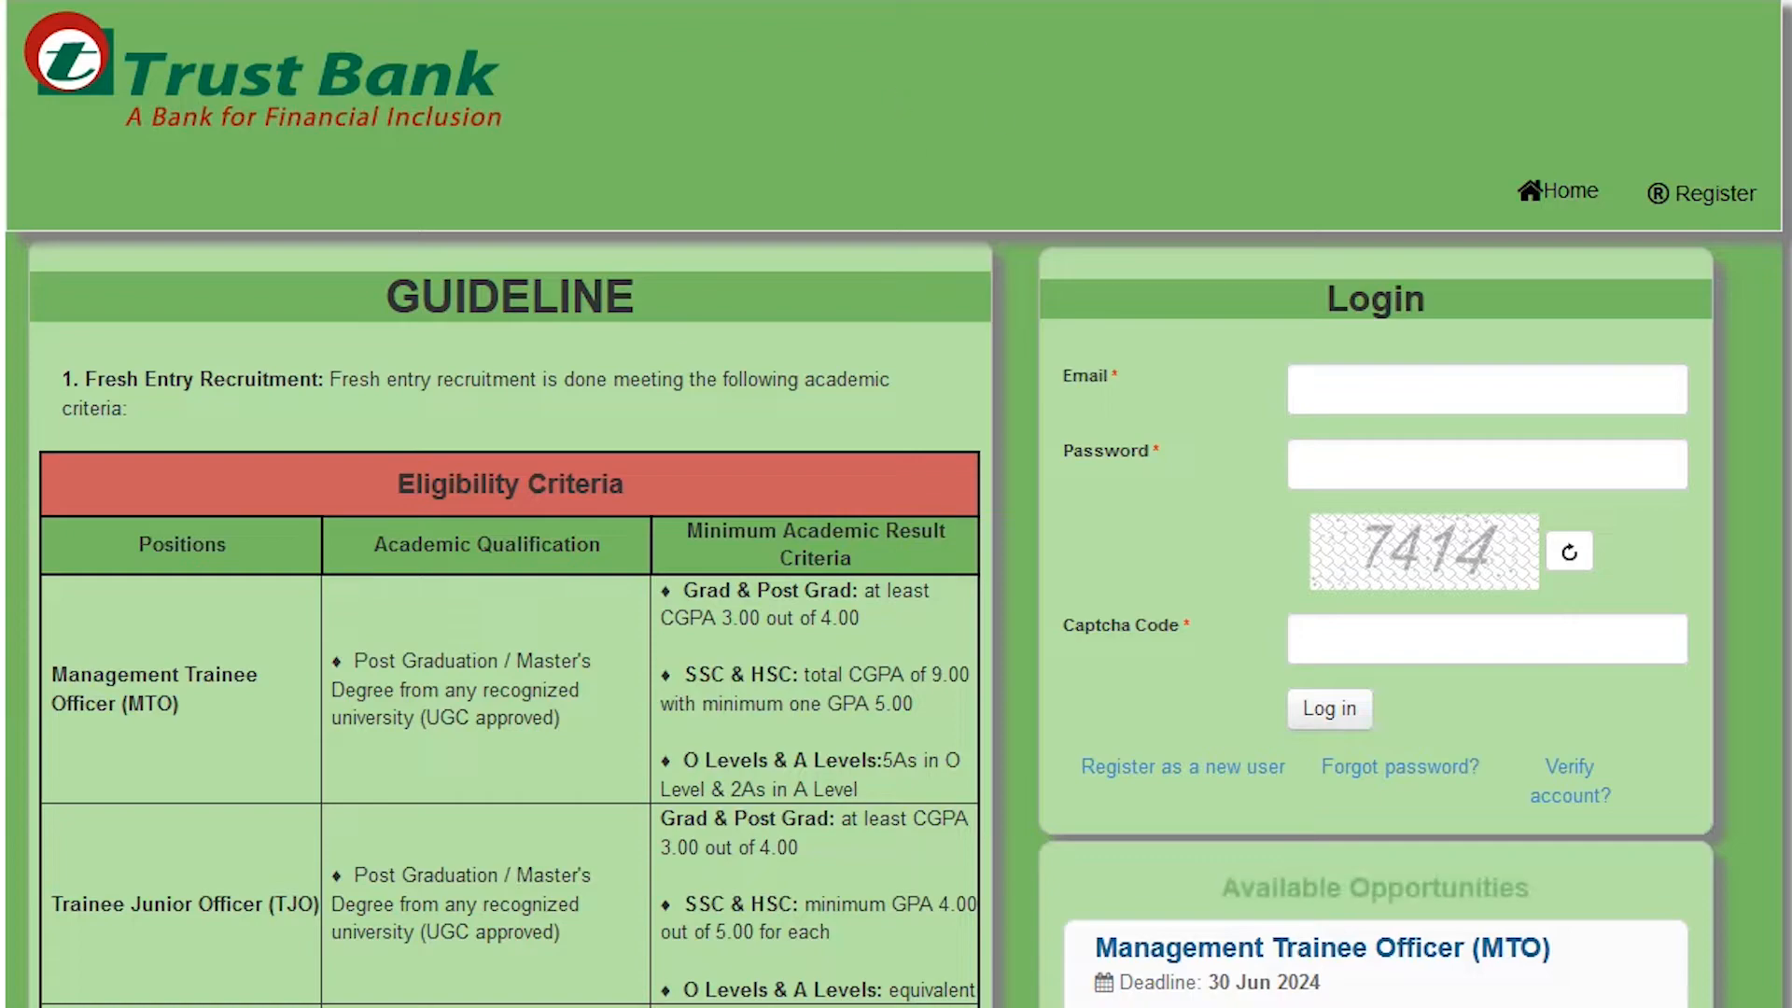
- Open the Trust Bank new-account registration form from the top navigation
scroll(885, 541, "down", 4)
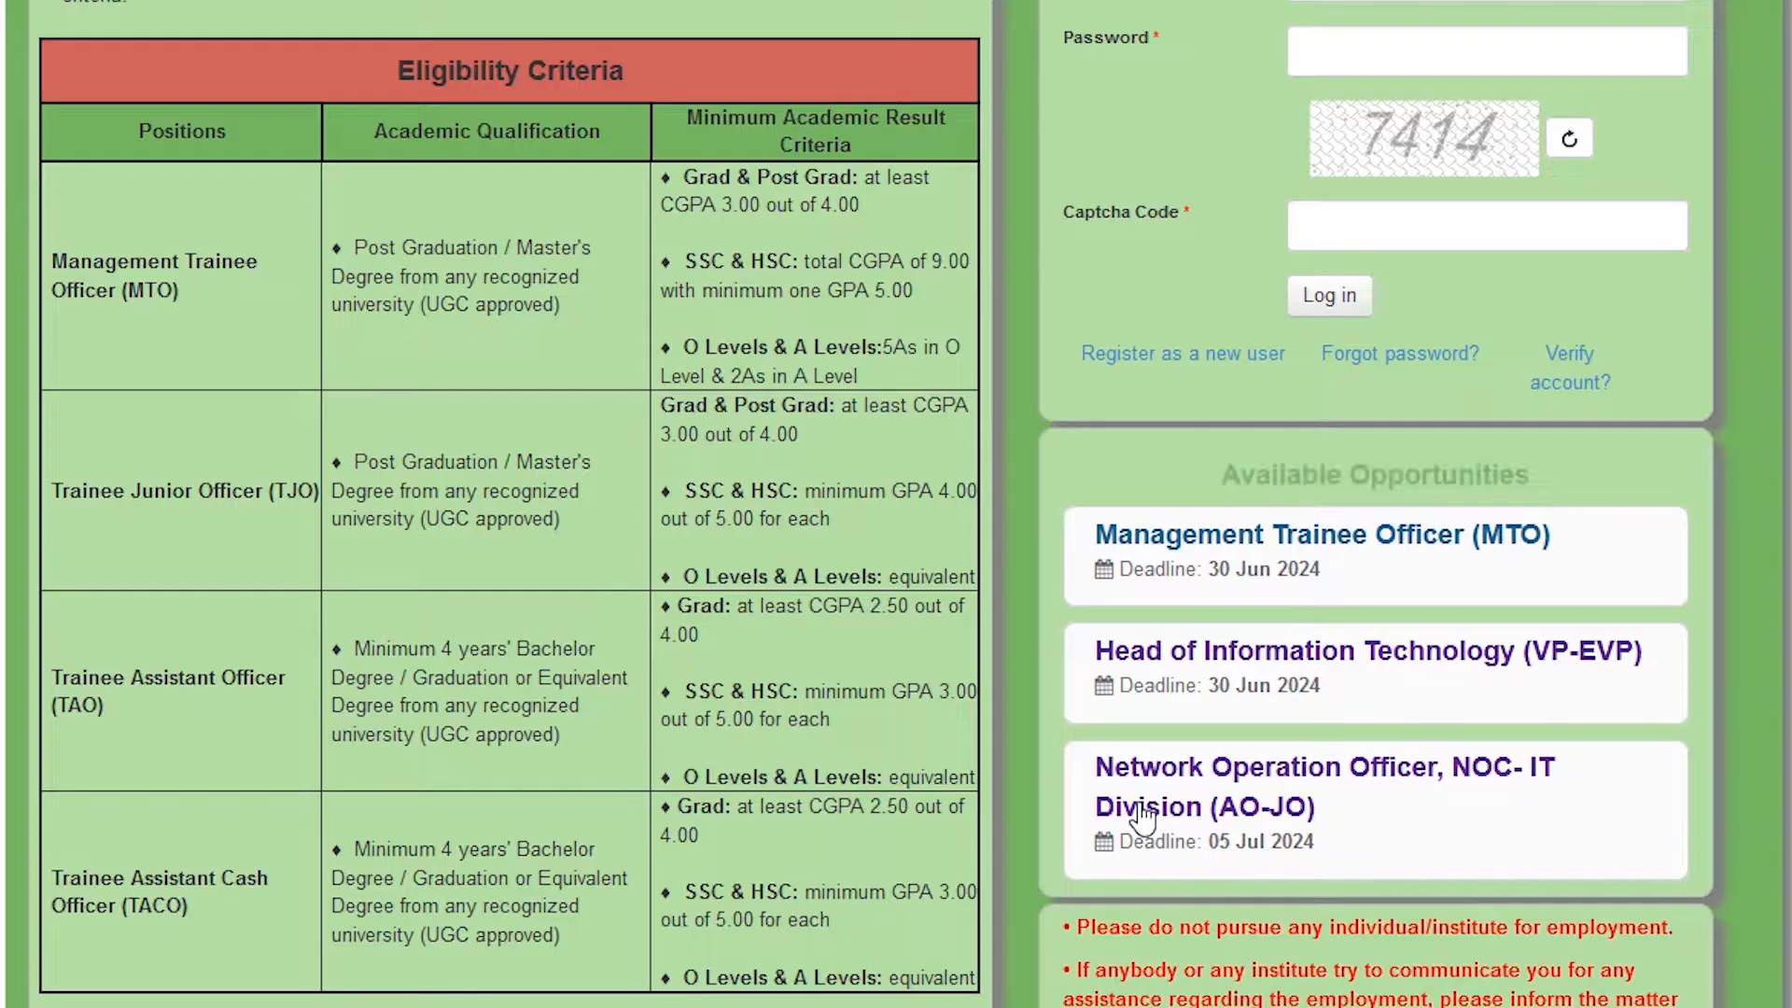
scroll(402, 502, "up", 2)
scroll(401, 502, "down", 2)
scroll(1386, 967, "up", 5)
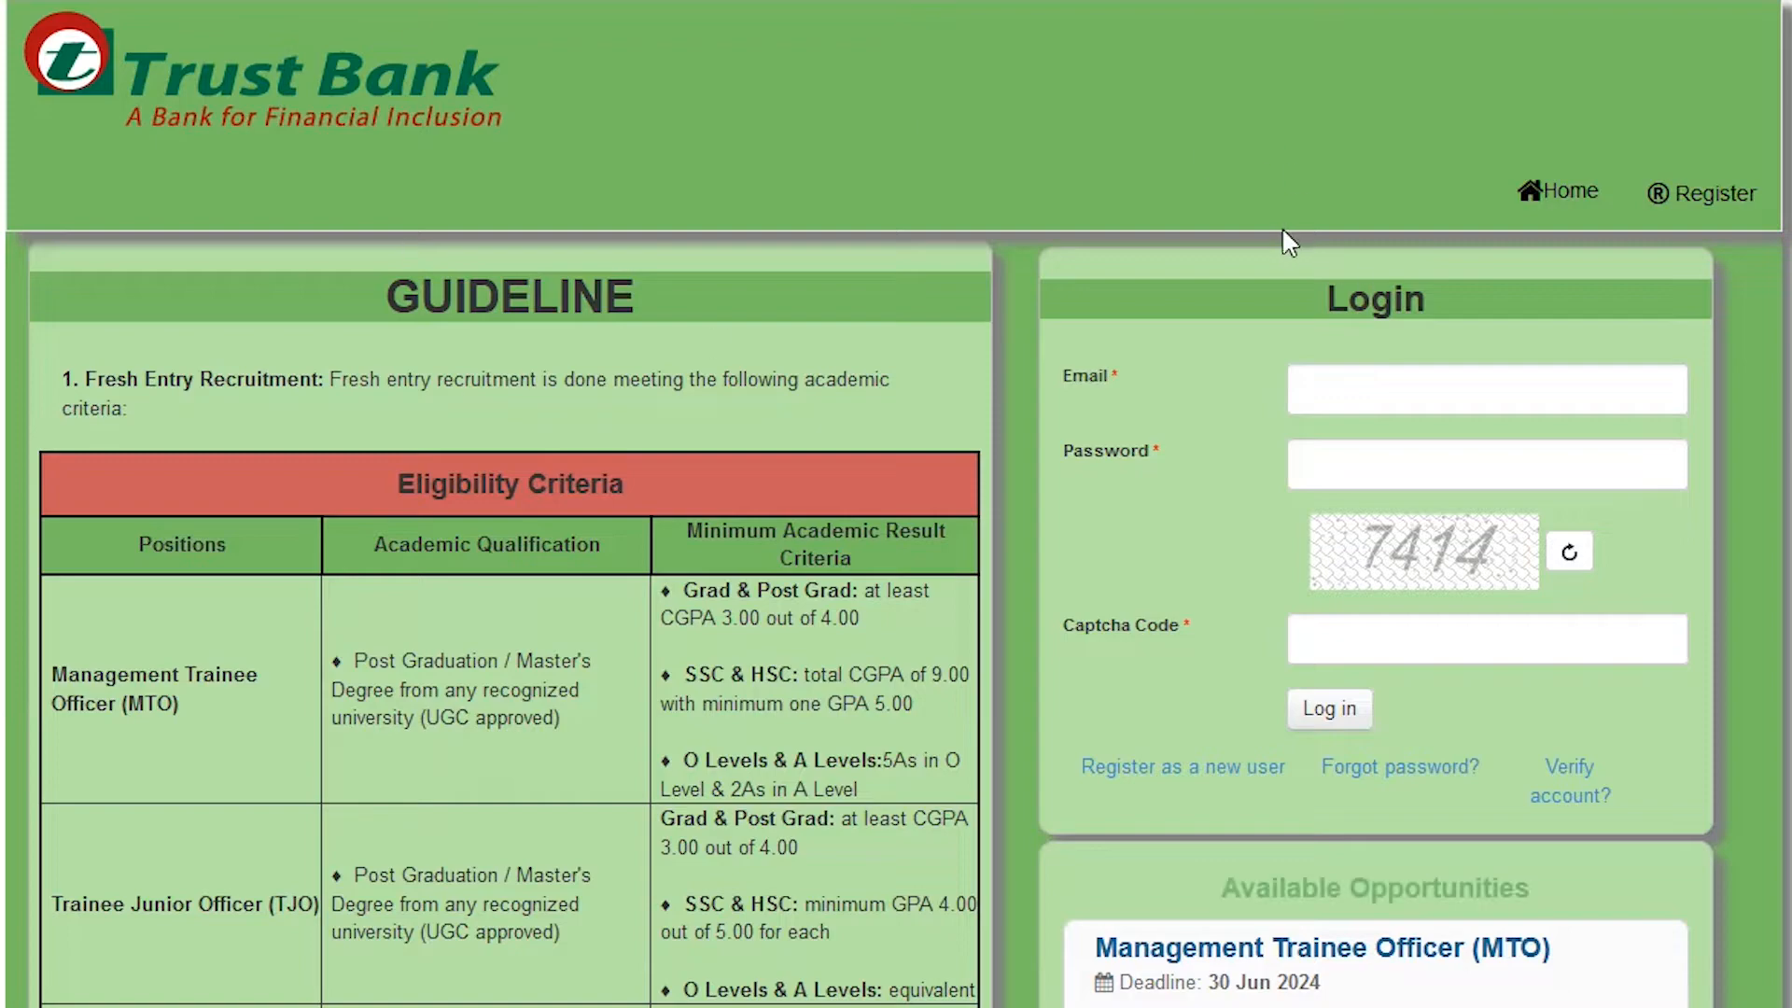
left_click(1690, 197)
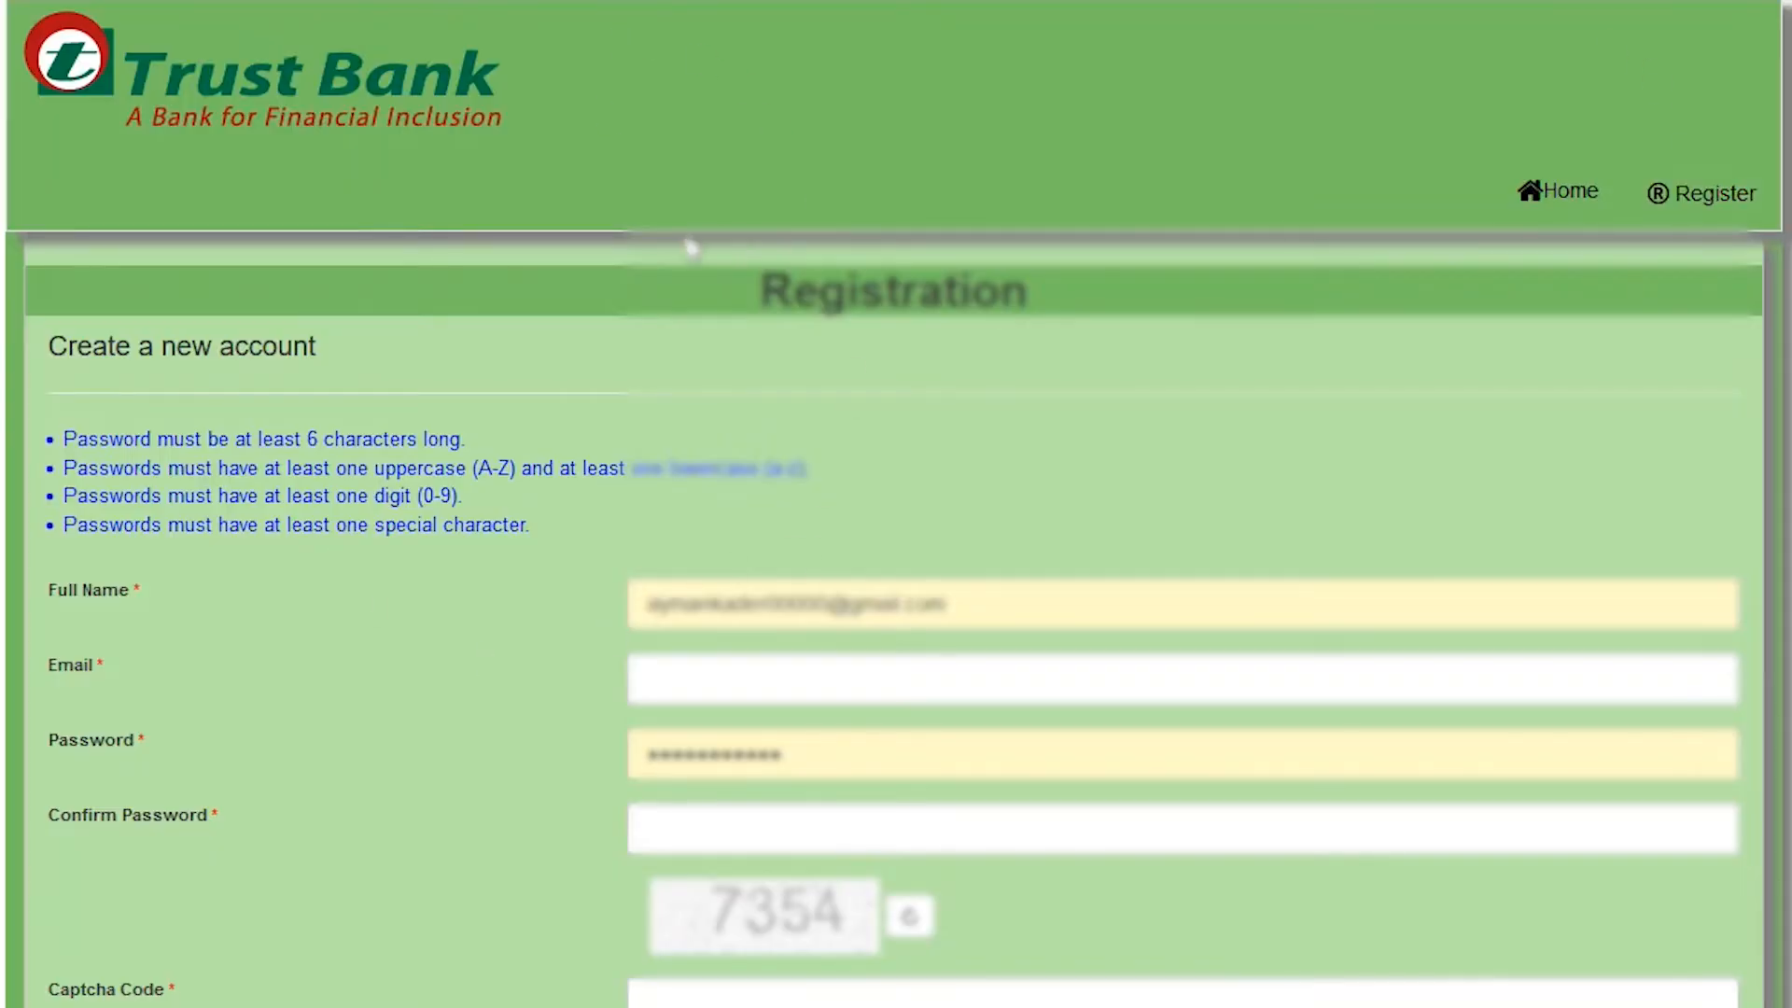
scroll(119, 332, "down", 2)
- Highlight the minimum-length and other password rules on the registration form
left_click_drag(63, 299, 471, 300)
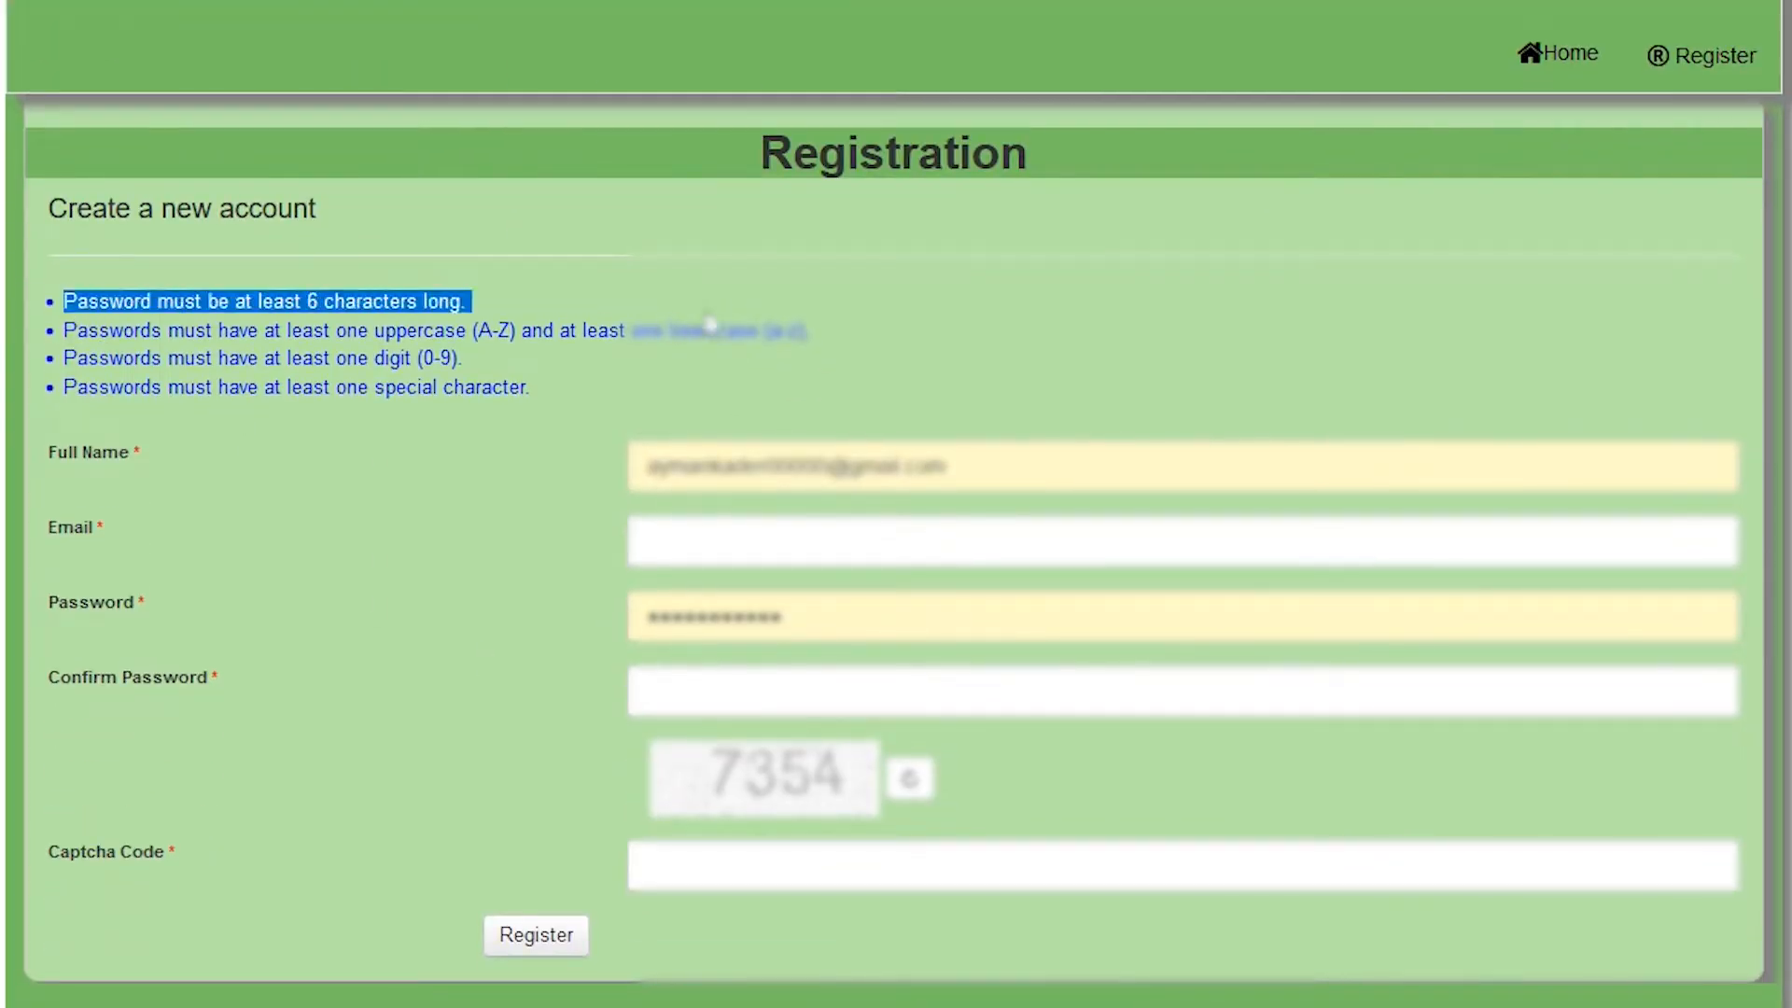
left_click(754, 348)
left_click_drag(65, 300, 625, 326)
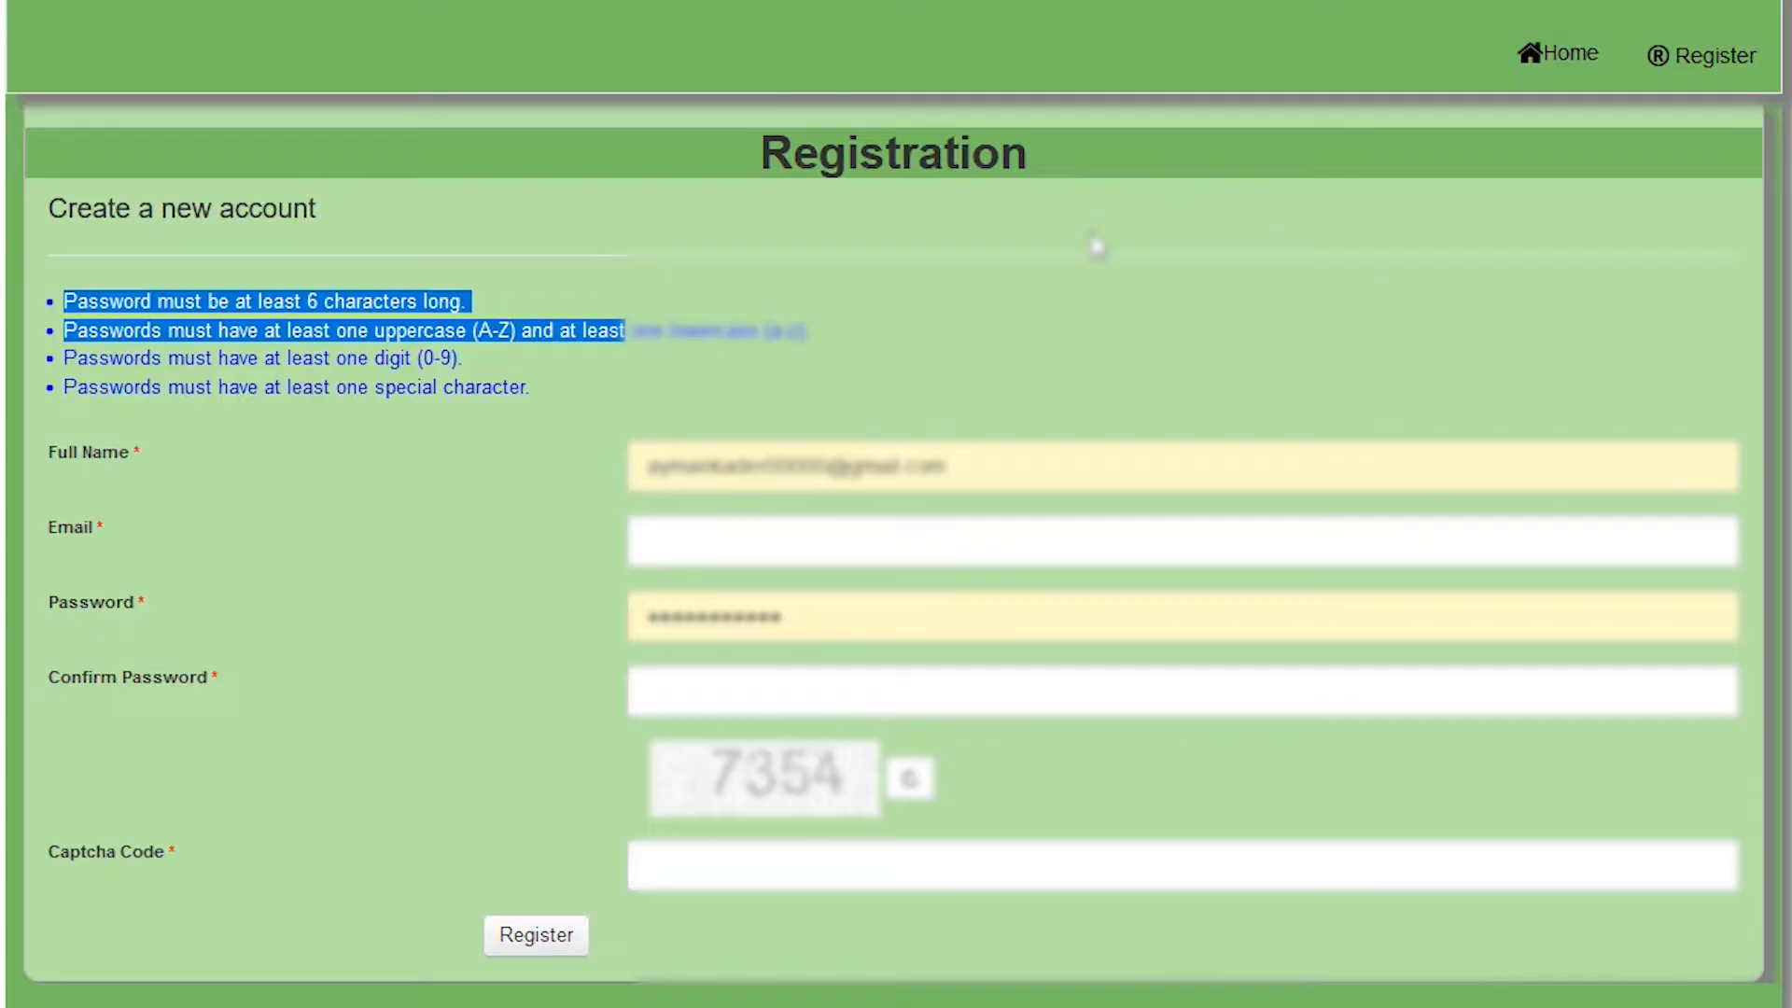
left_click(534, 329)
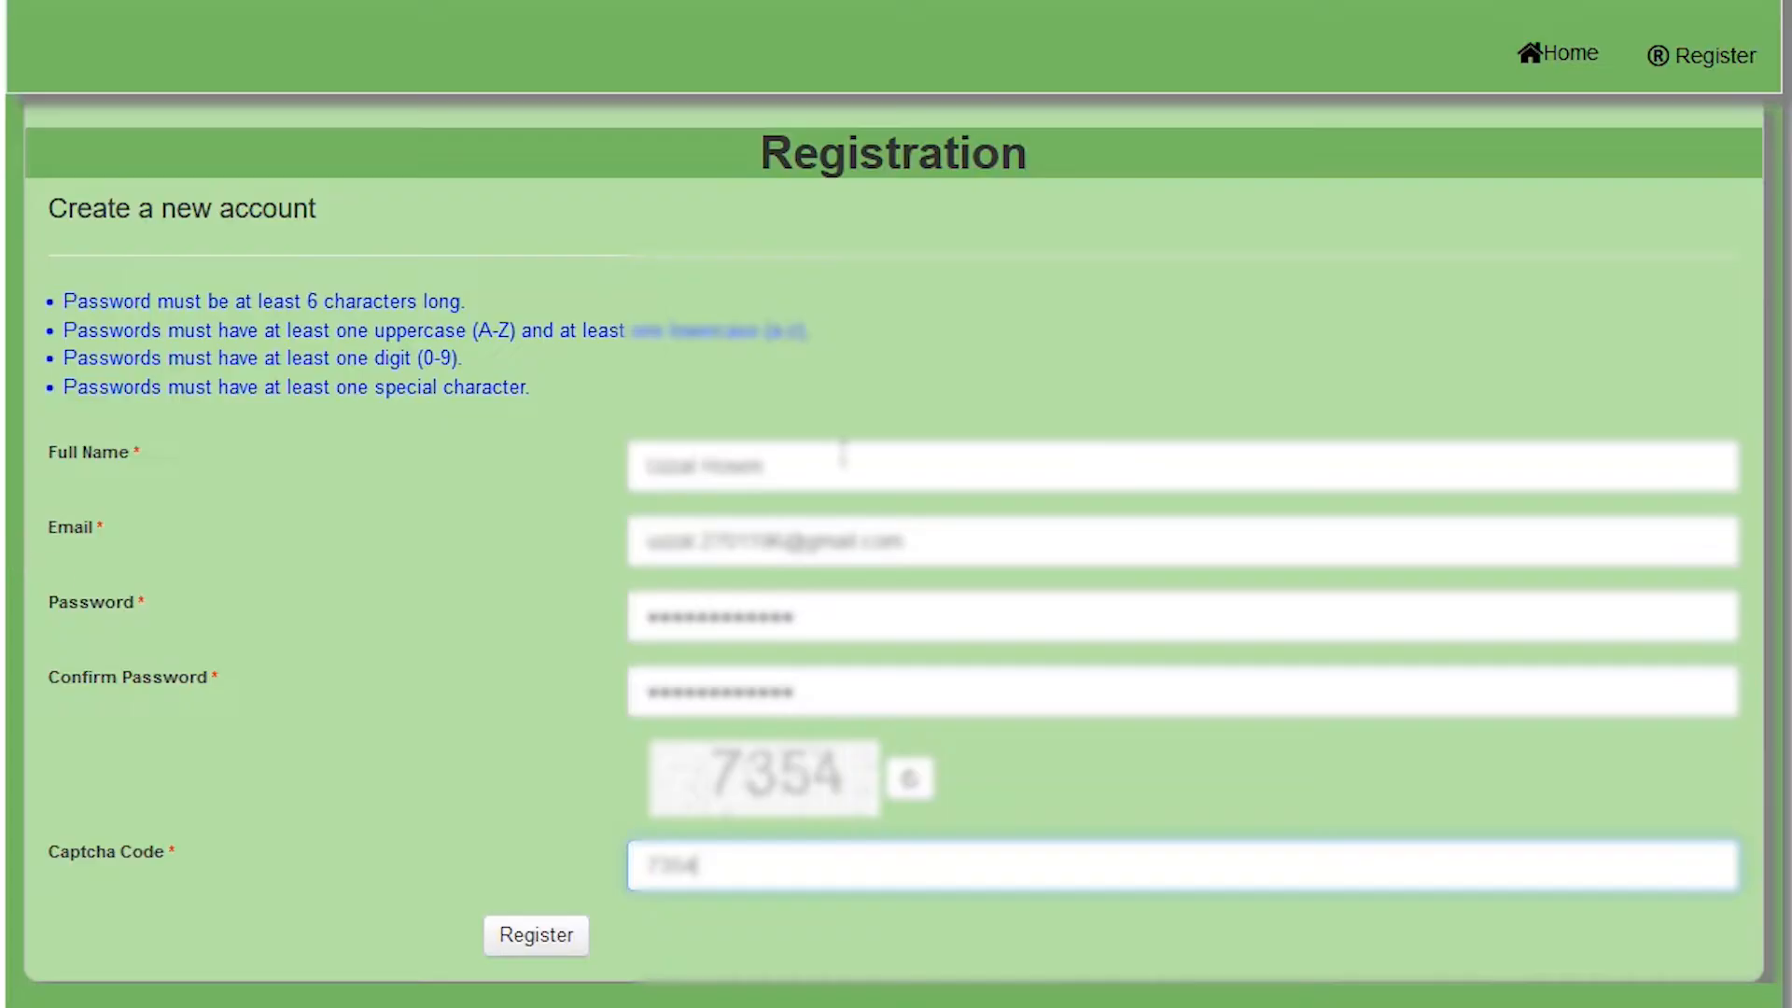
- Remove the extra text typed after the name in the Full Name field
left_click(954, 471)
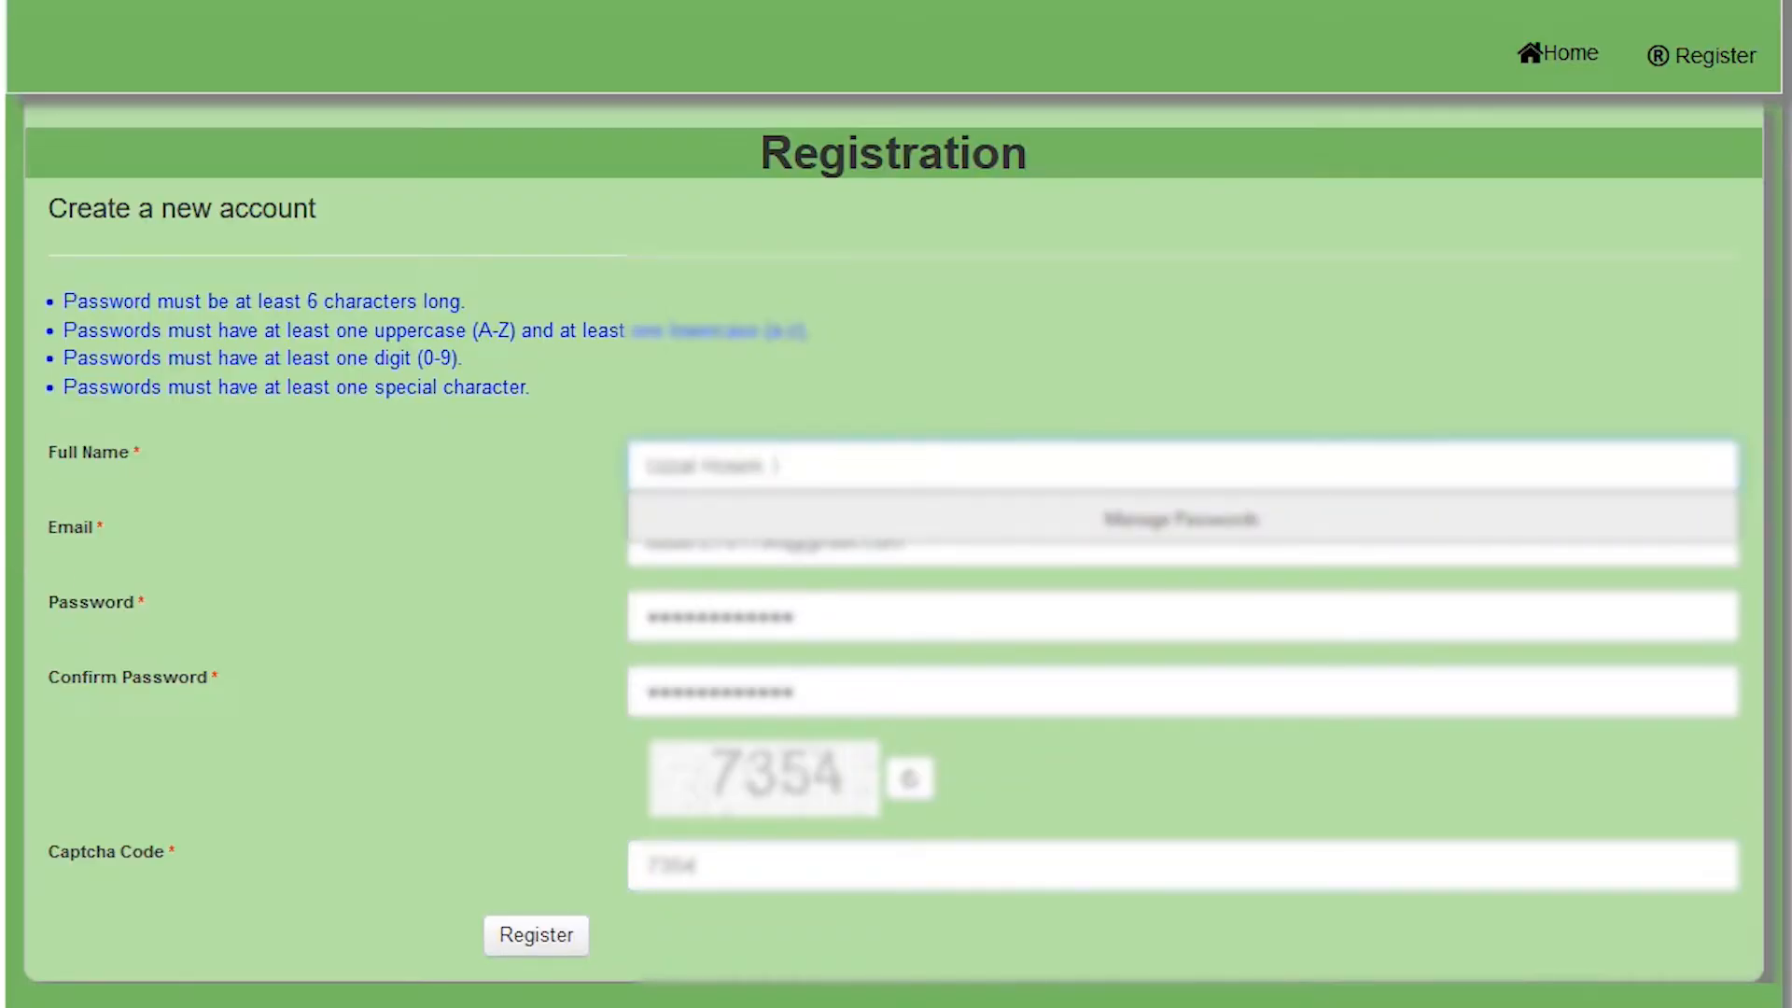
left_click(821, 618)
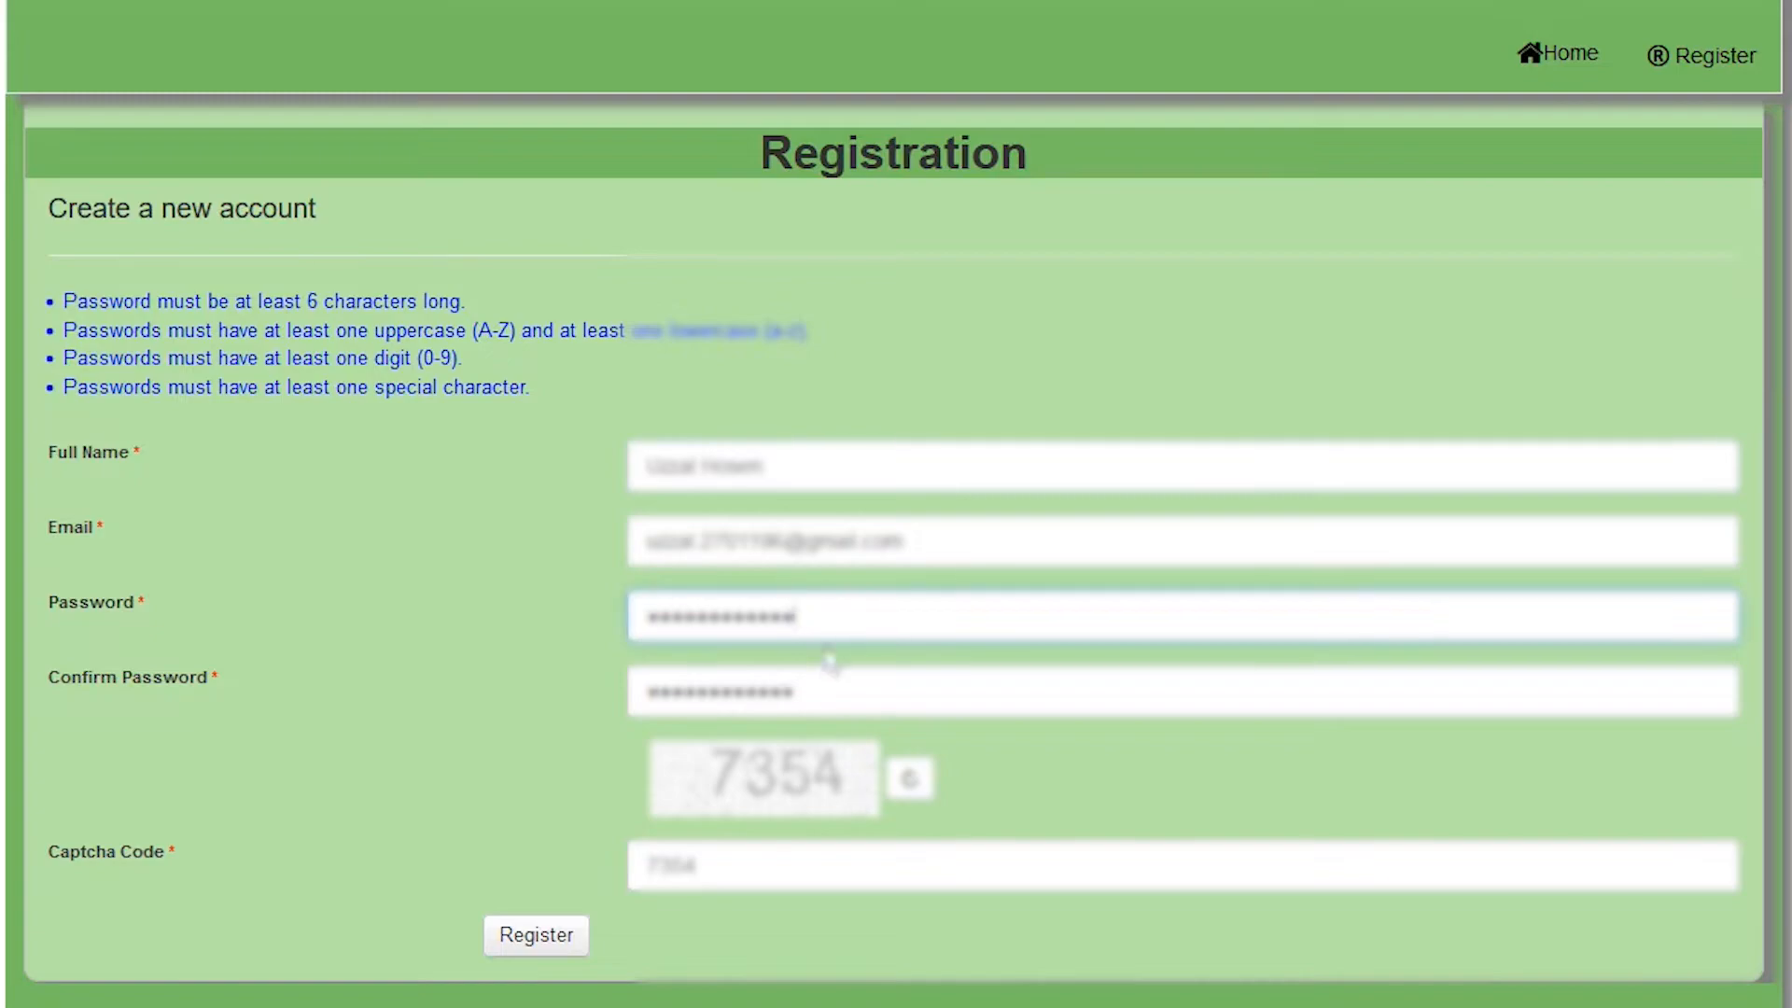
left_click(849, 459)
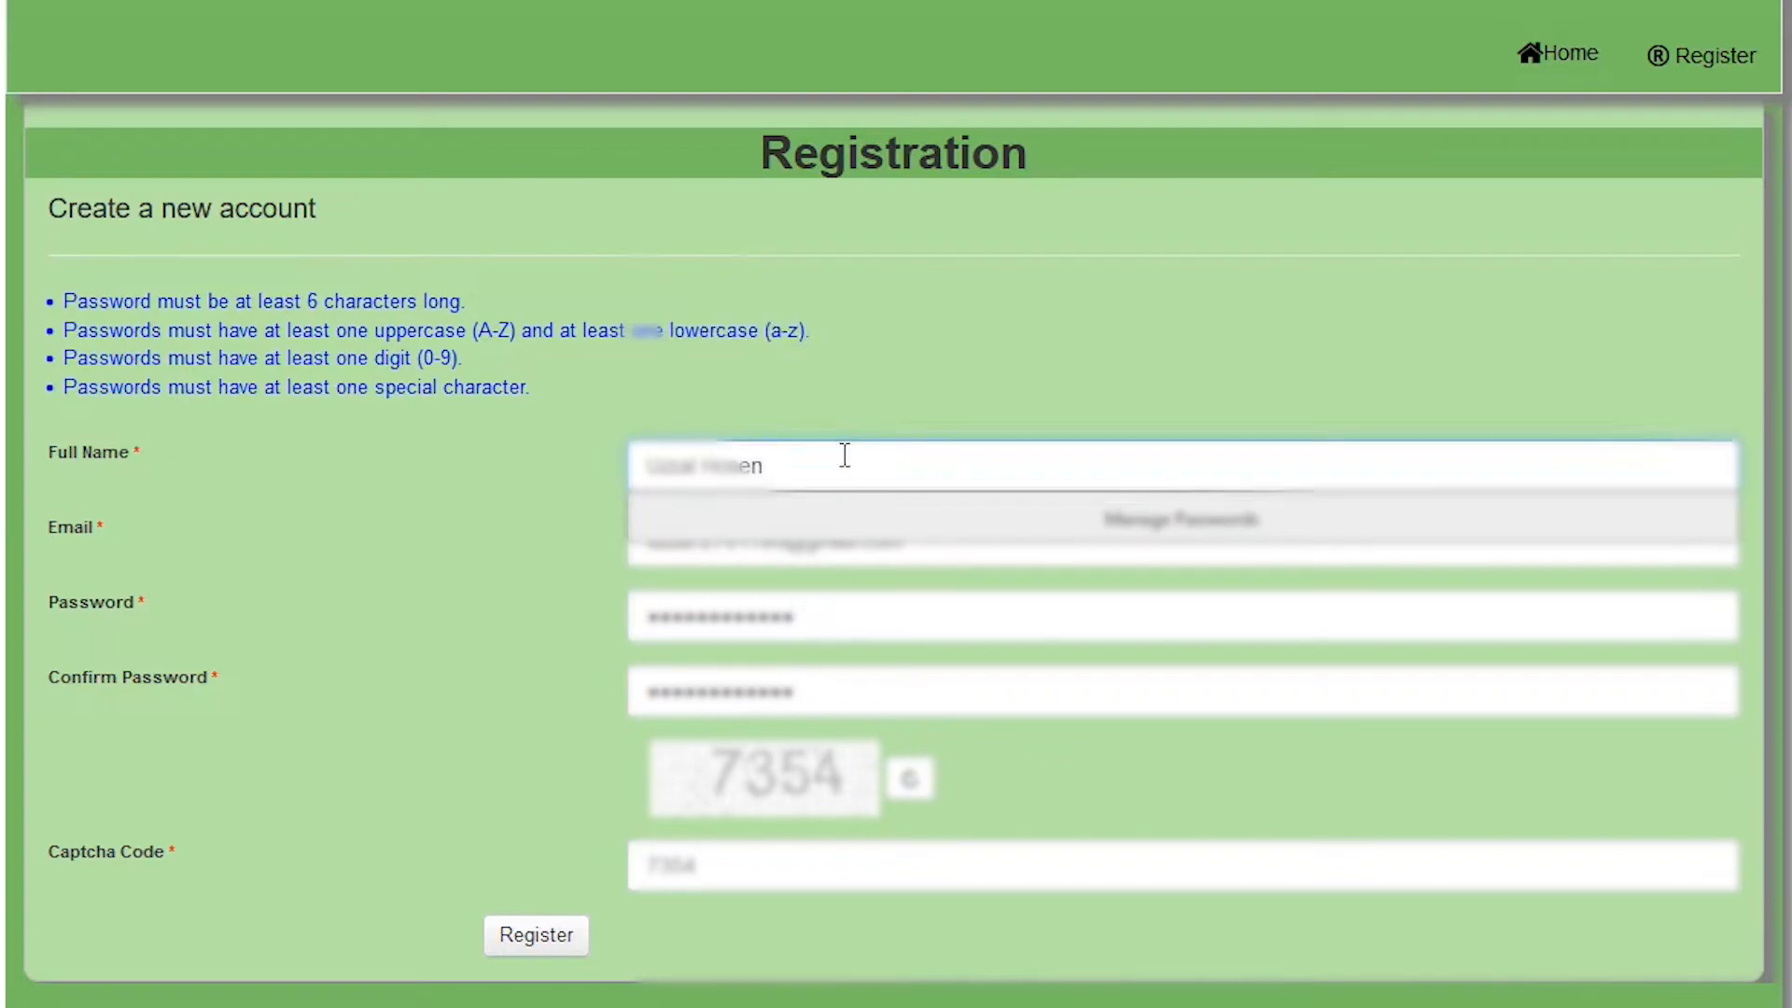
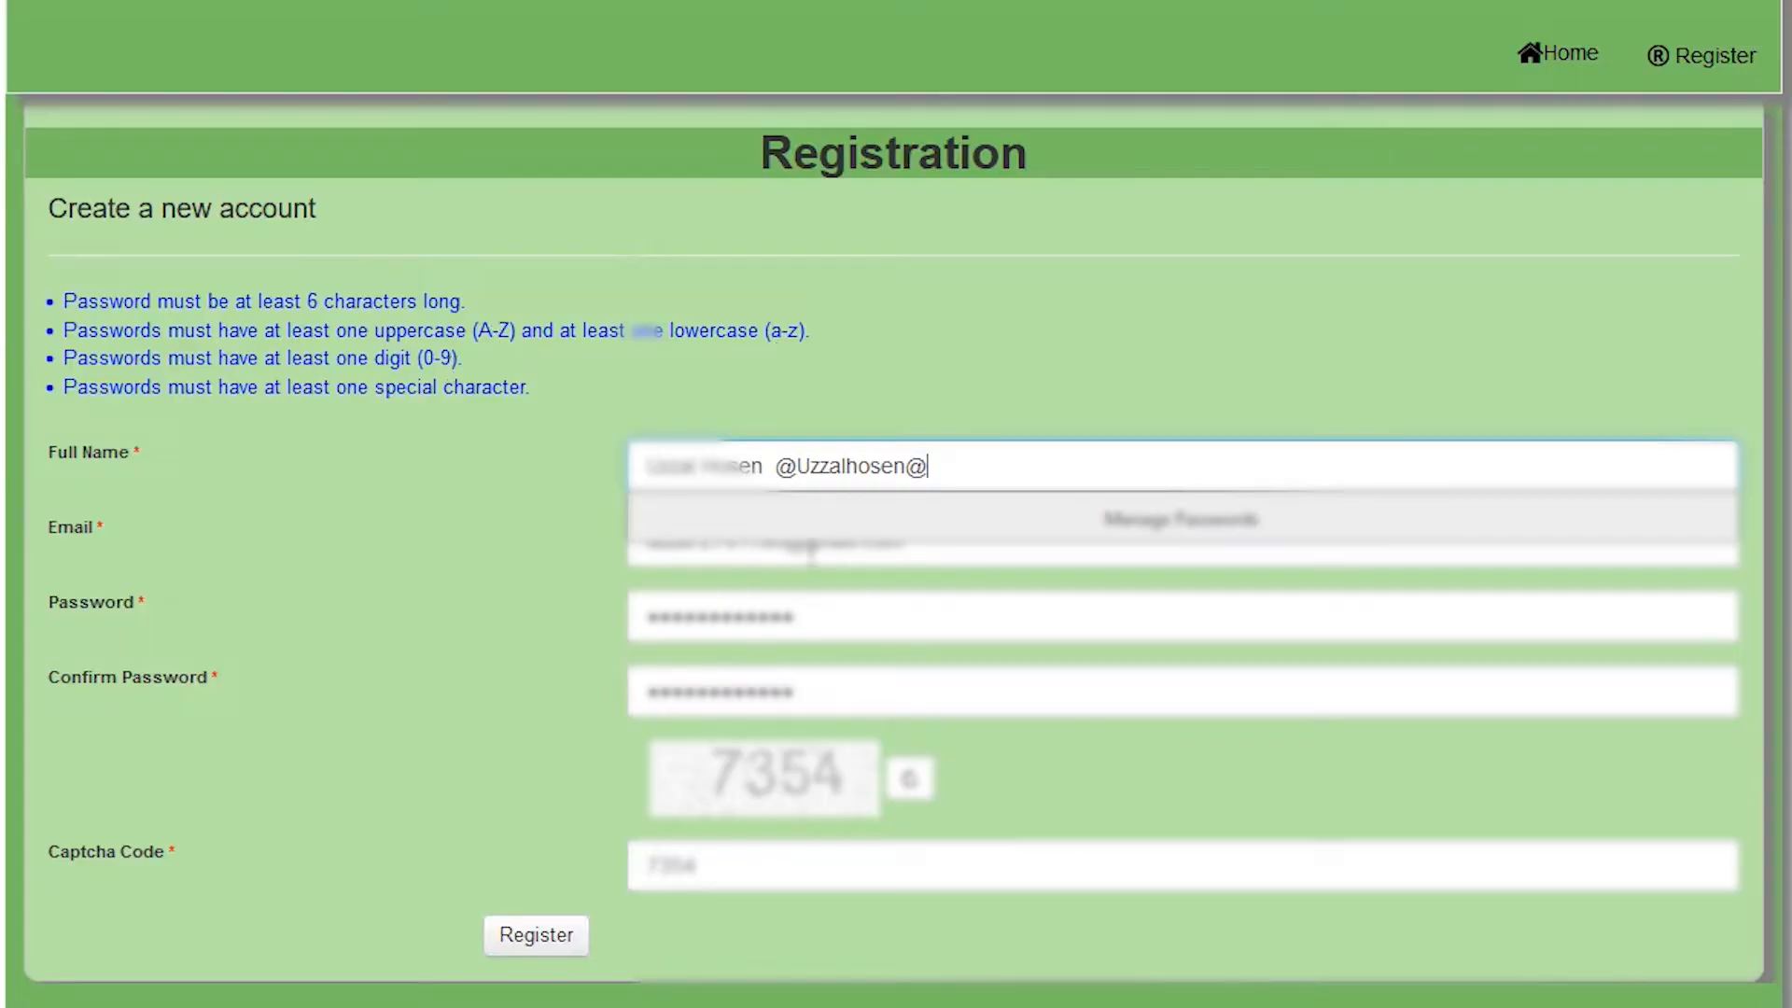
left_click(948, 469)
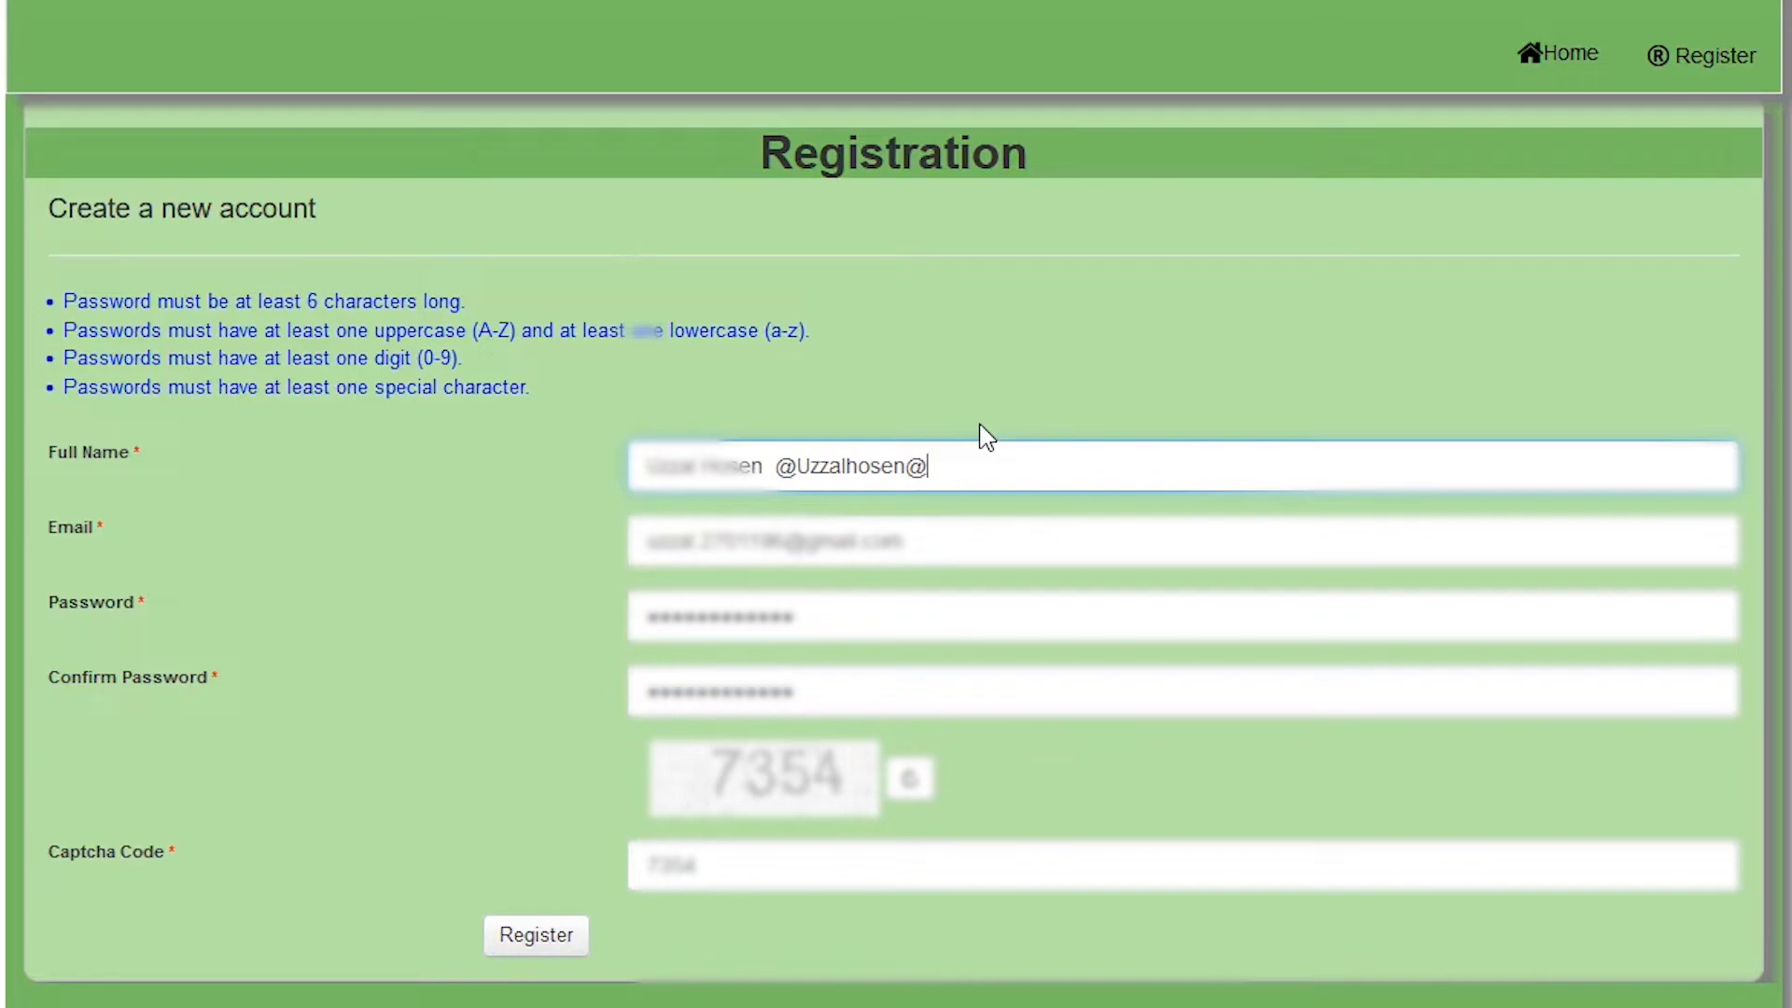
type("1996")
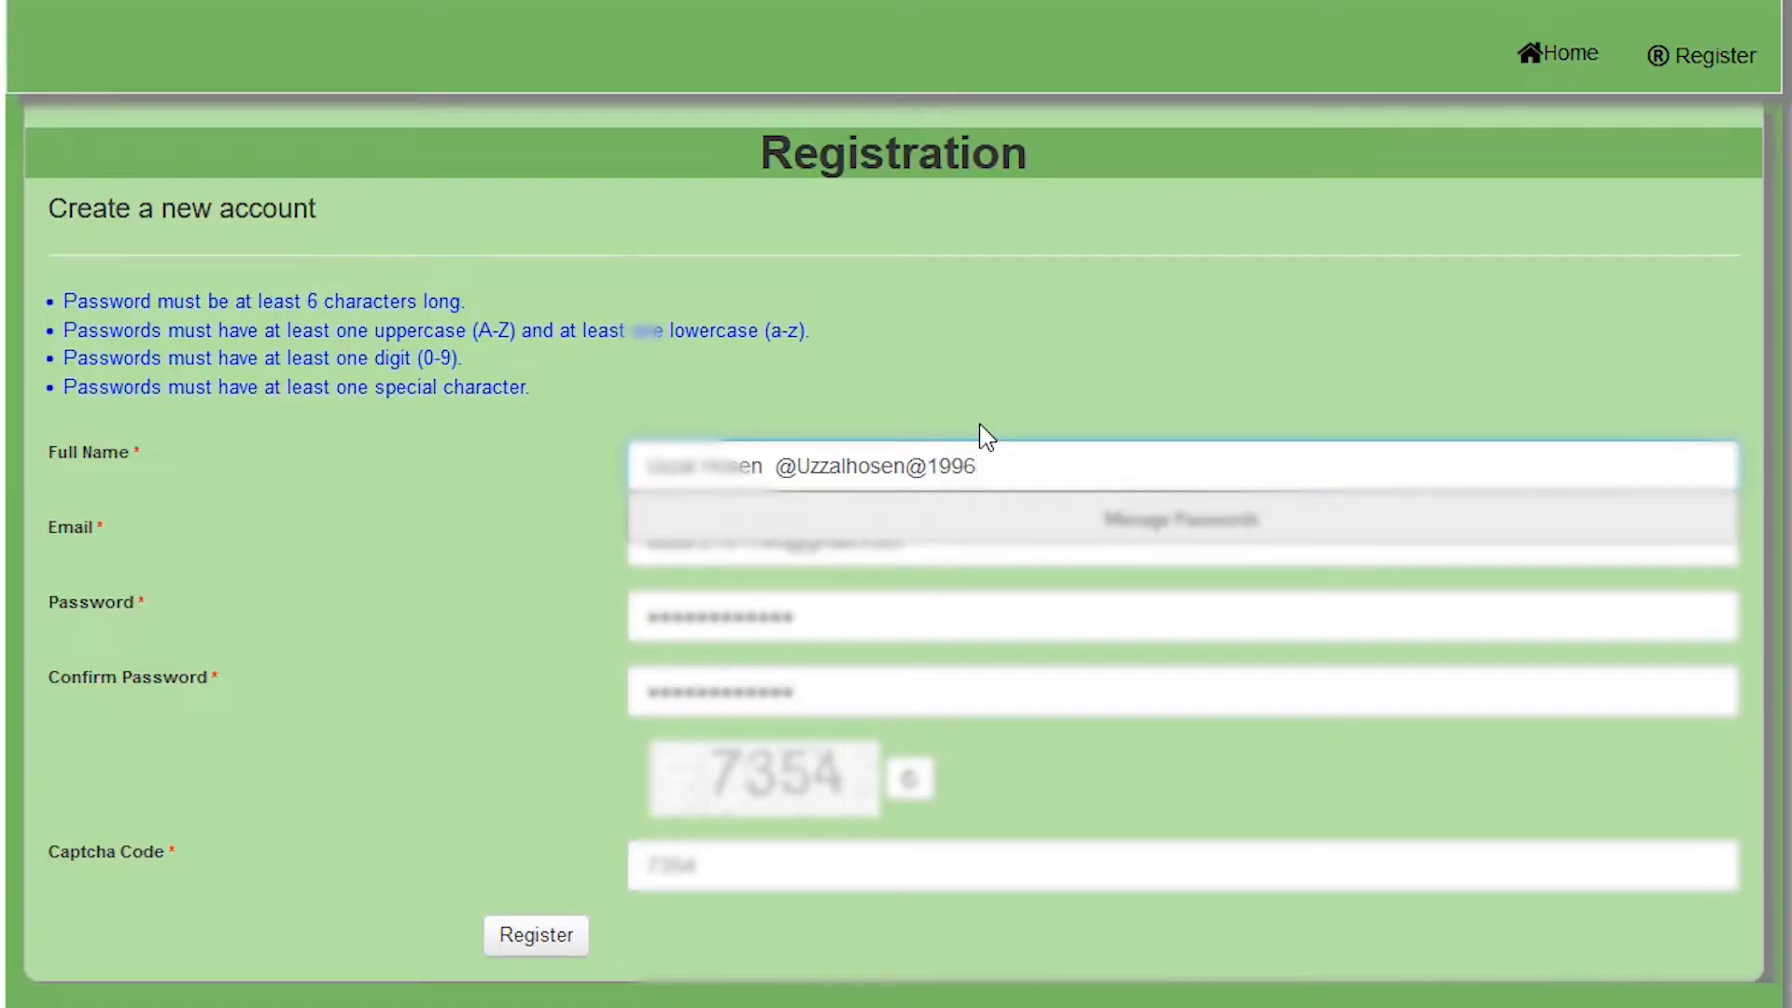
left_click_drag(927, 466, 769, 438)
key("BackSpace")
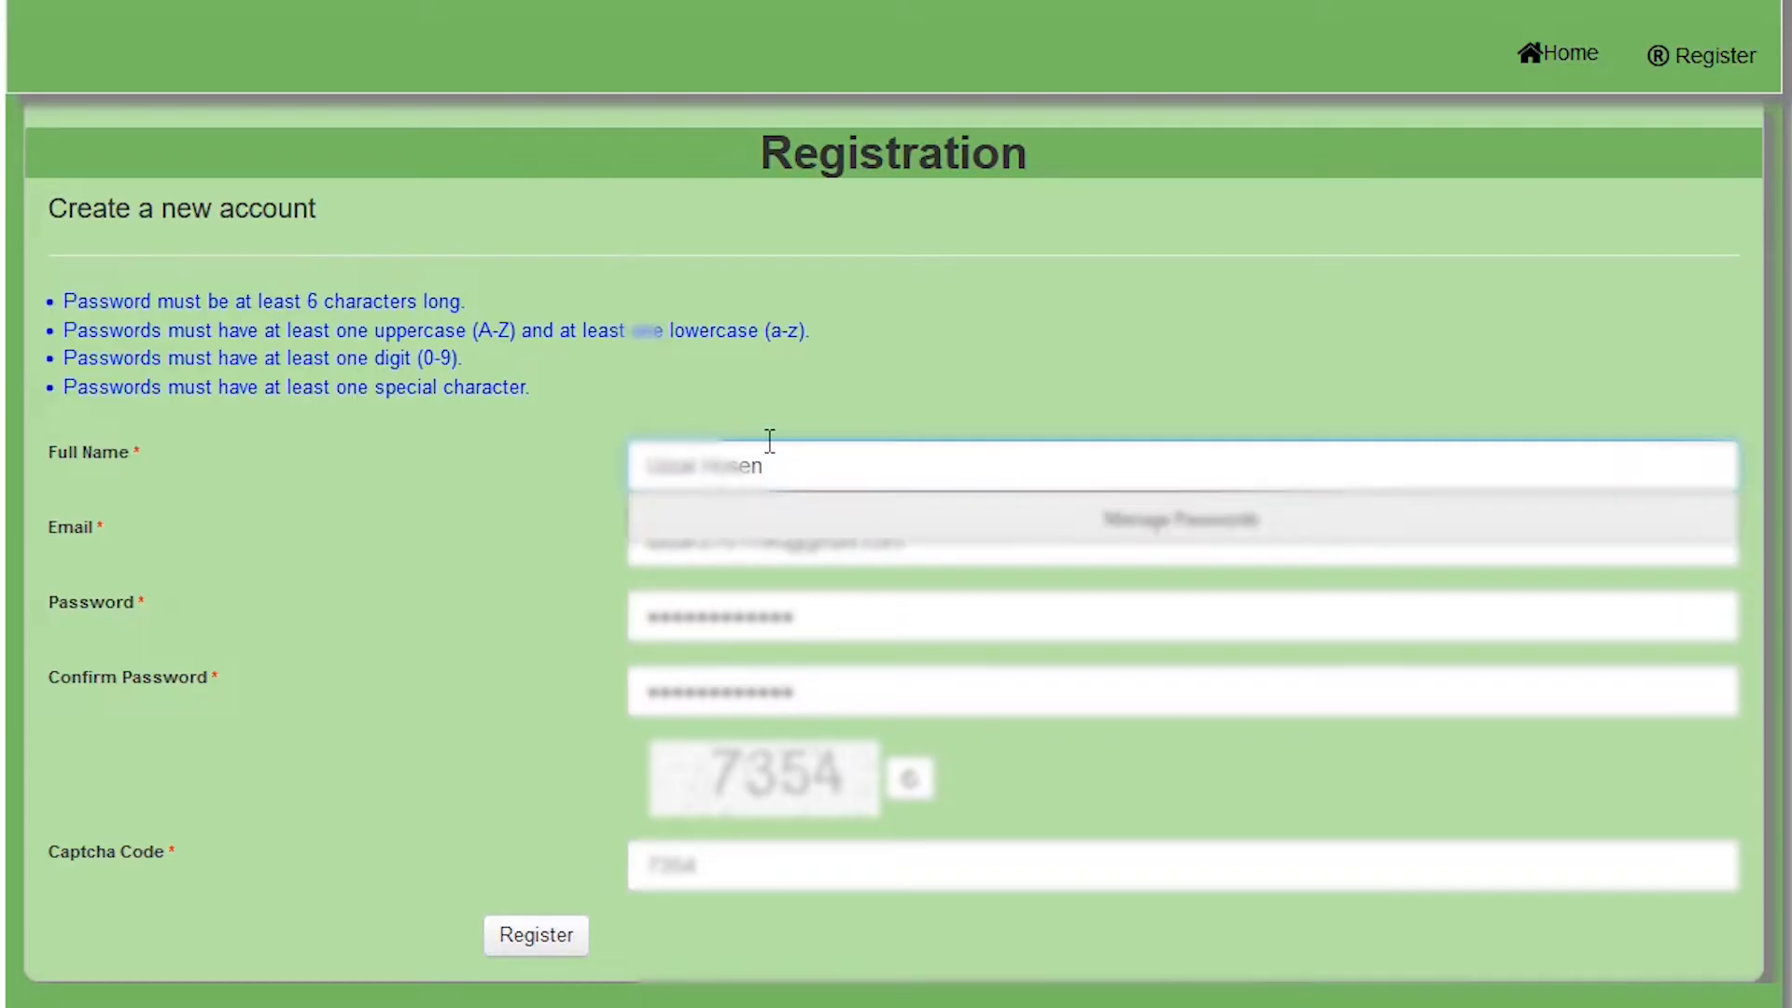
- Re-enter a new password in both password fields and submit the registration
left_click(956, 616)
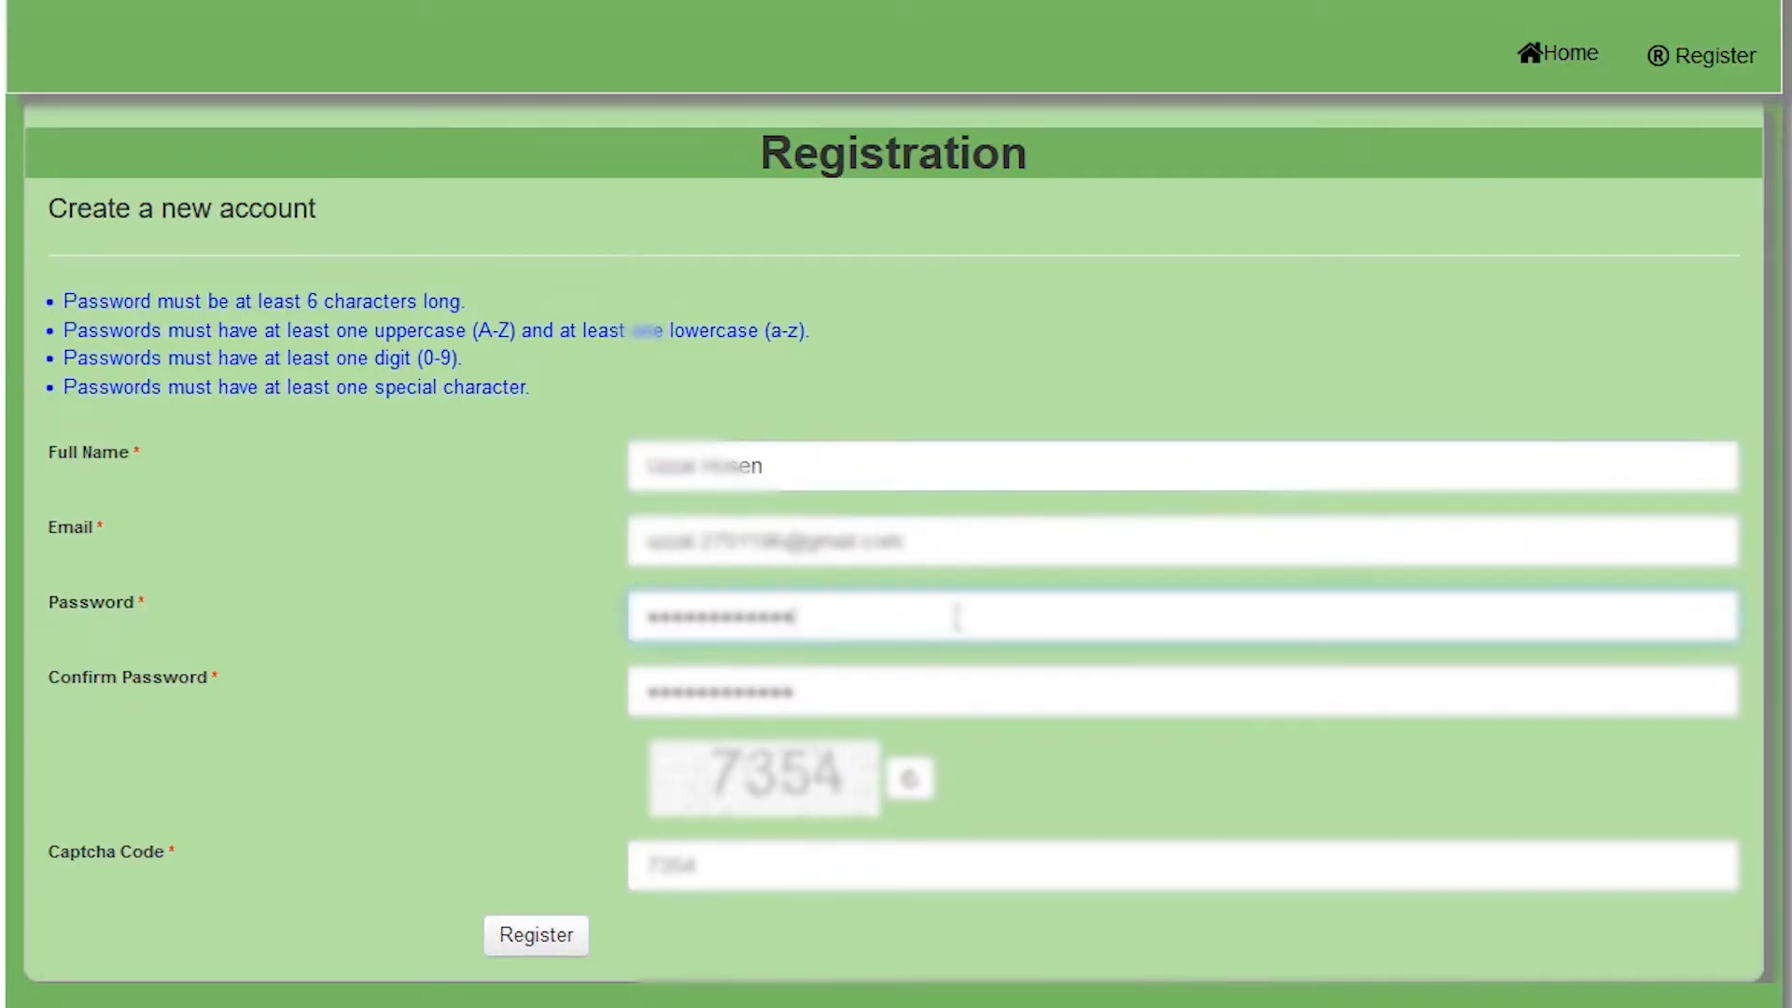
type("•")
key("BackSpace")
key("BackSpace")
key("BackSpace")
key("BackSpace")
key("BackSpace")
key("BackSpace")
key("BackSpace")
key("BackSpace")
key("BackSpace")
key("BackSpace")
key("BackSpace")
key("BackSpace")
key("BackSpace")
key("BackSpace")
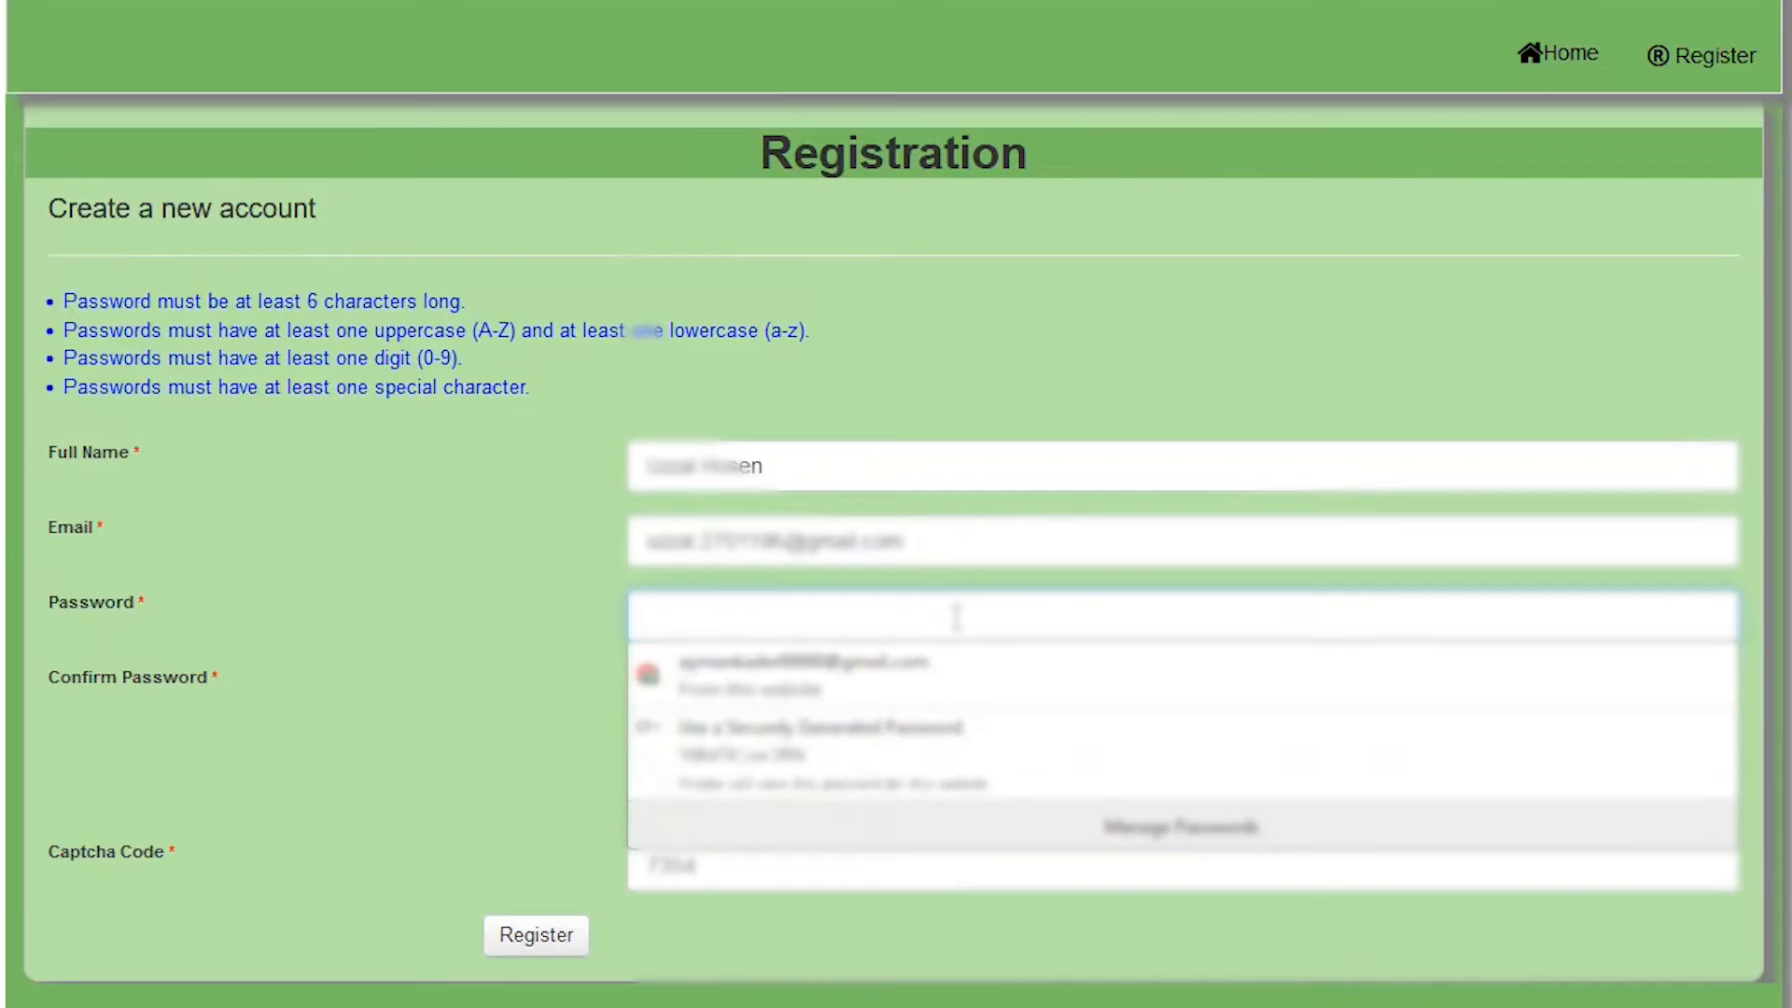
type("A")
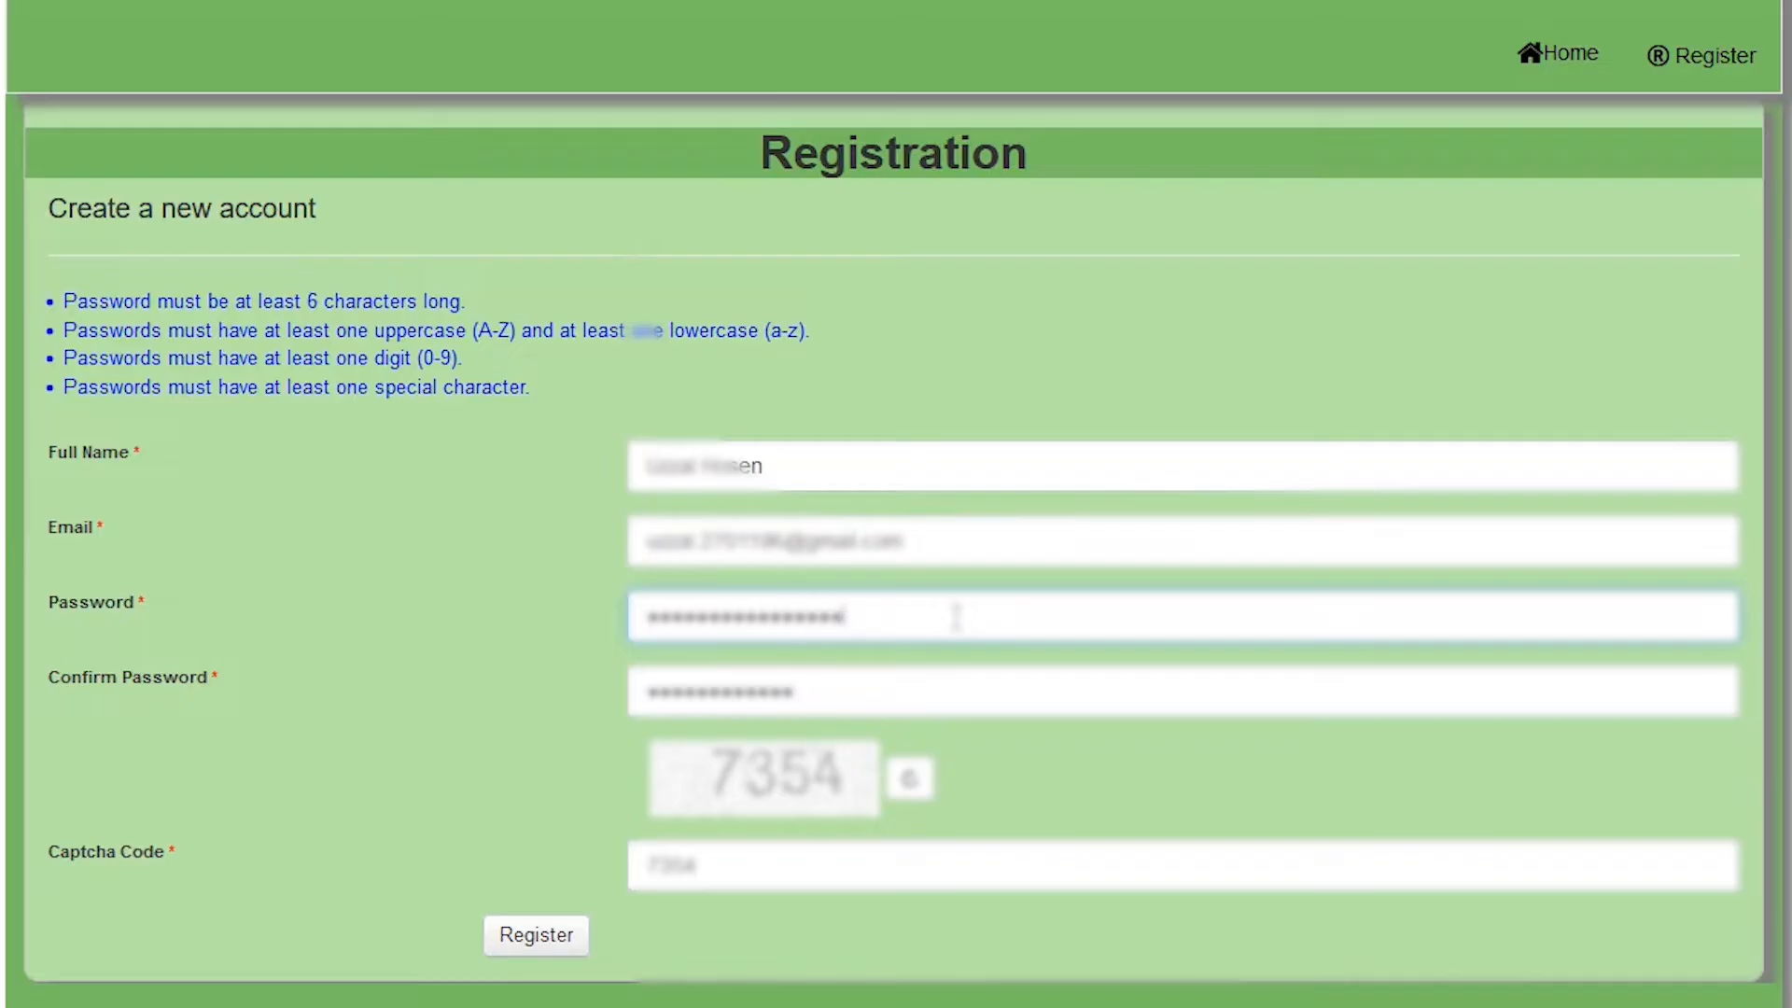
left_click(919, 699)
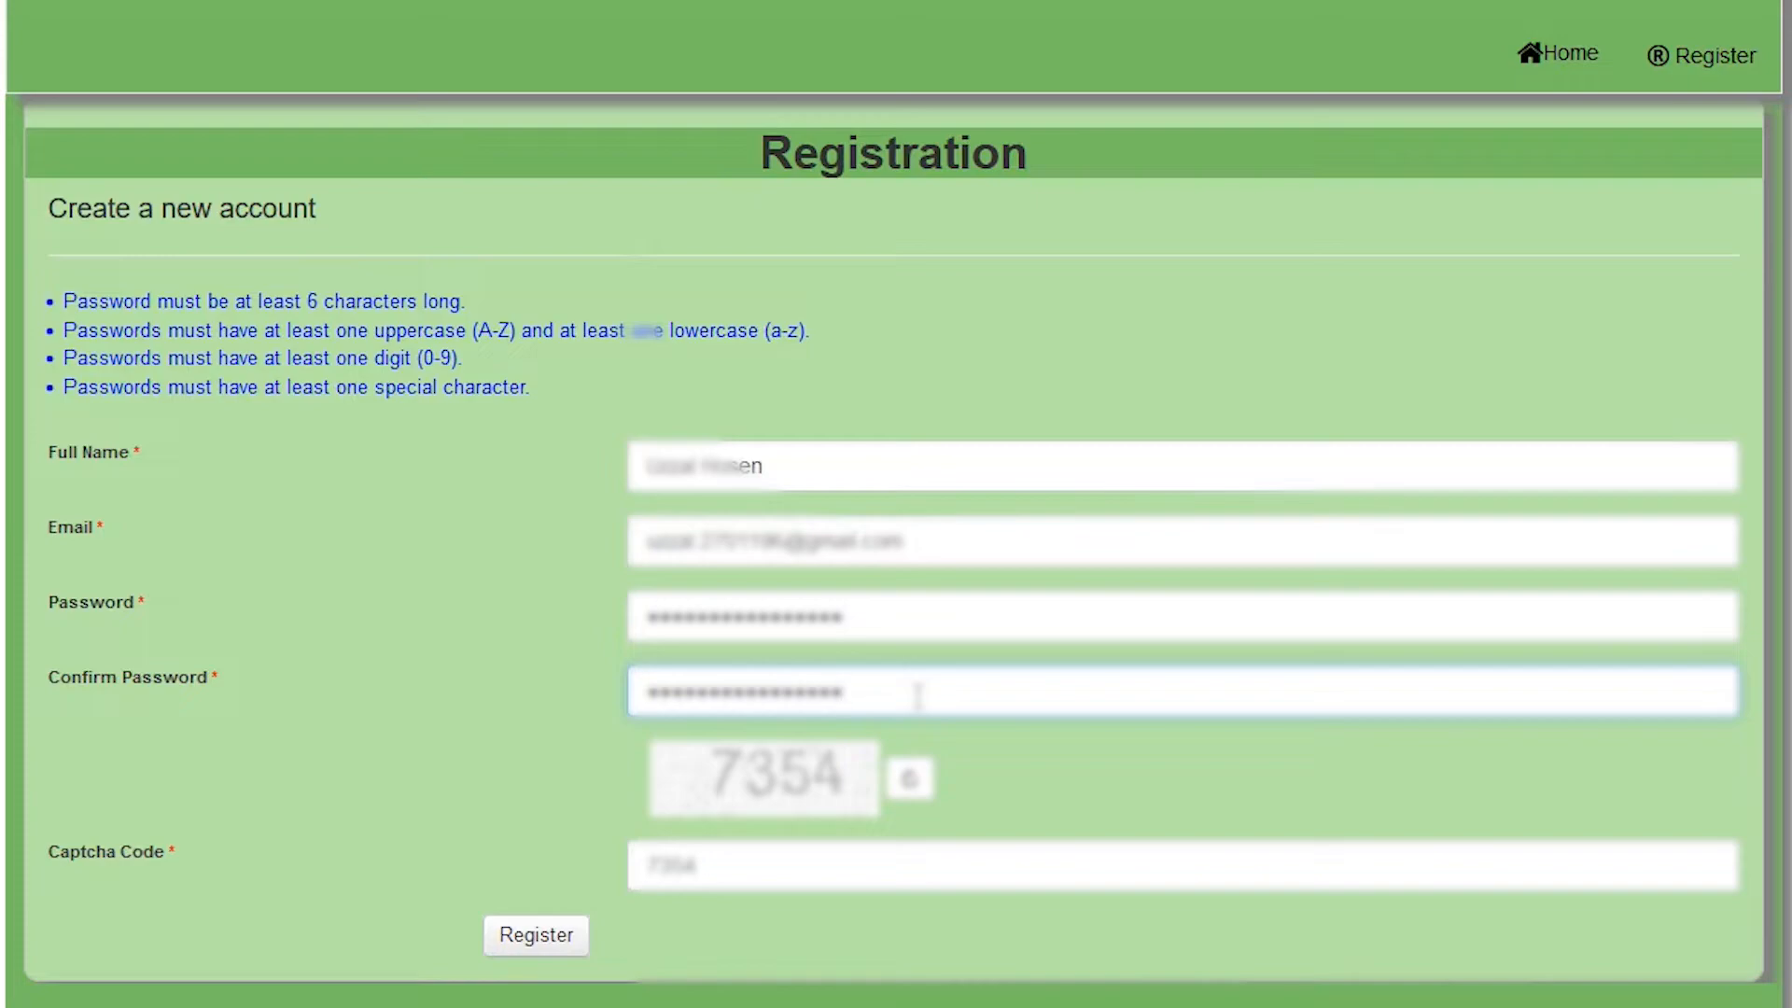
left_click(543, 943)
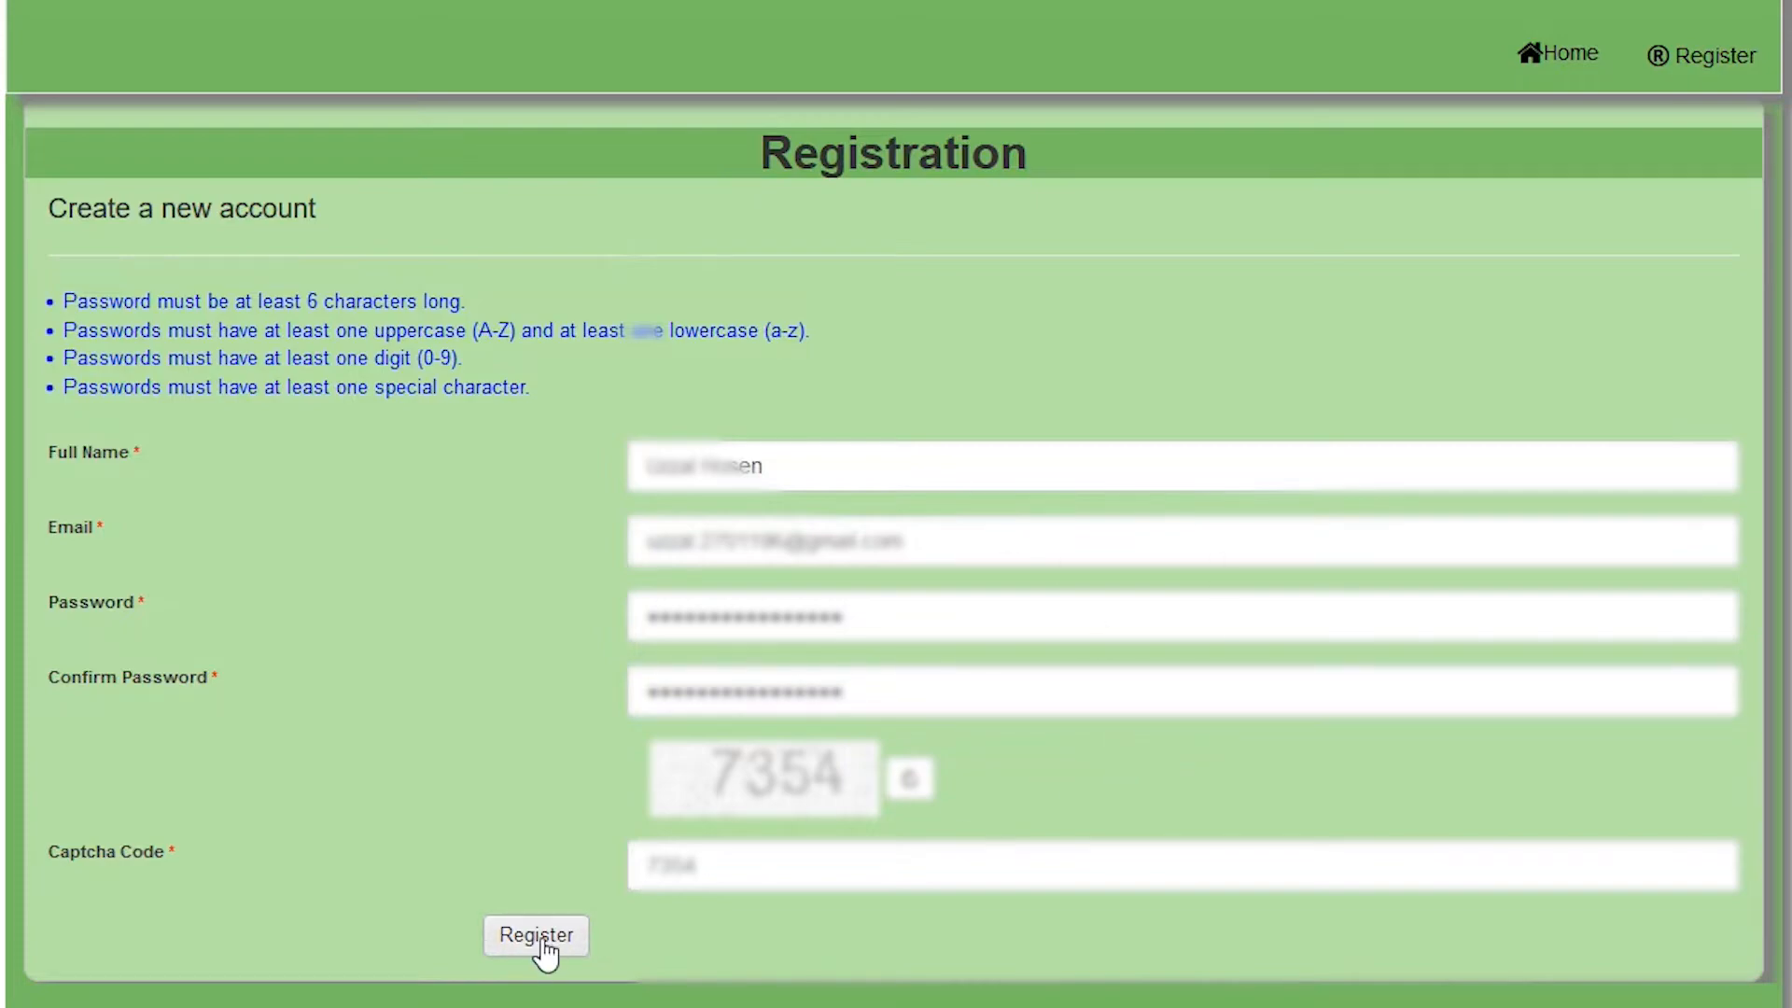
left_click(543, 943)
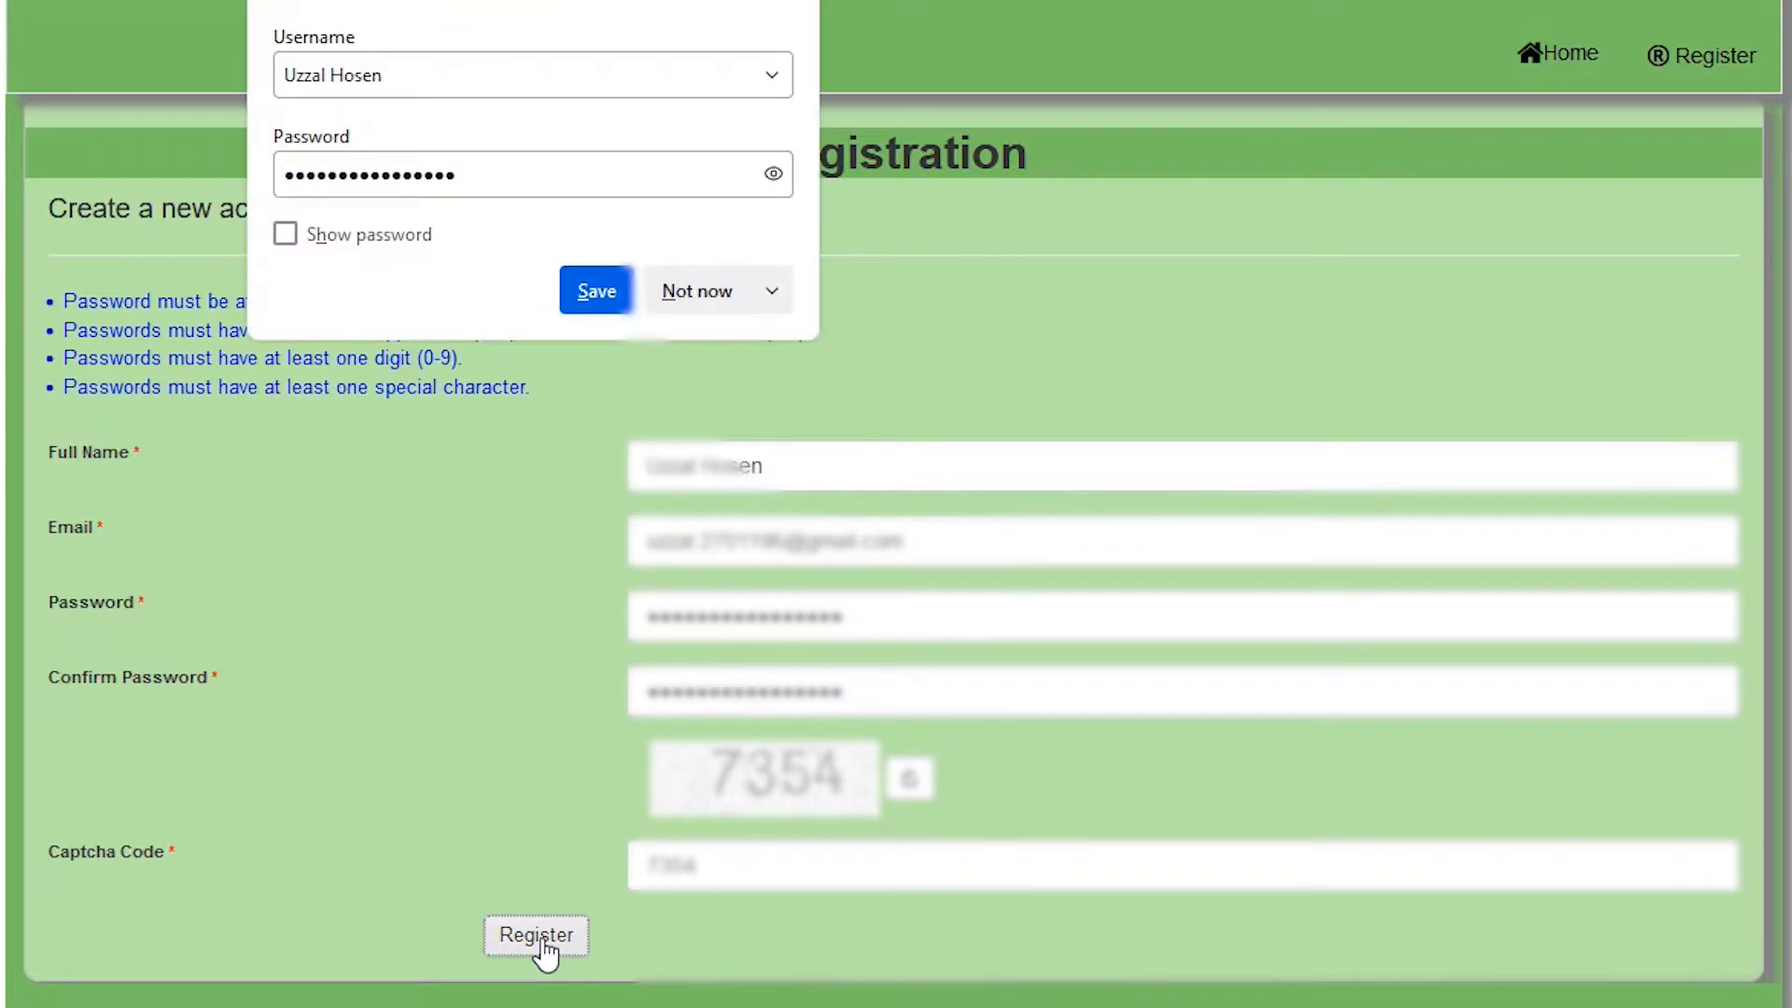
- Decline Firefox's password save and review the Registration successful email-verification notice
left_click(692, 298)
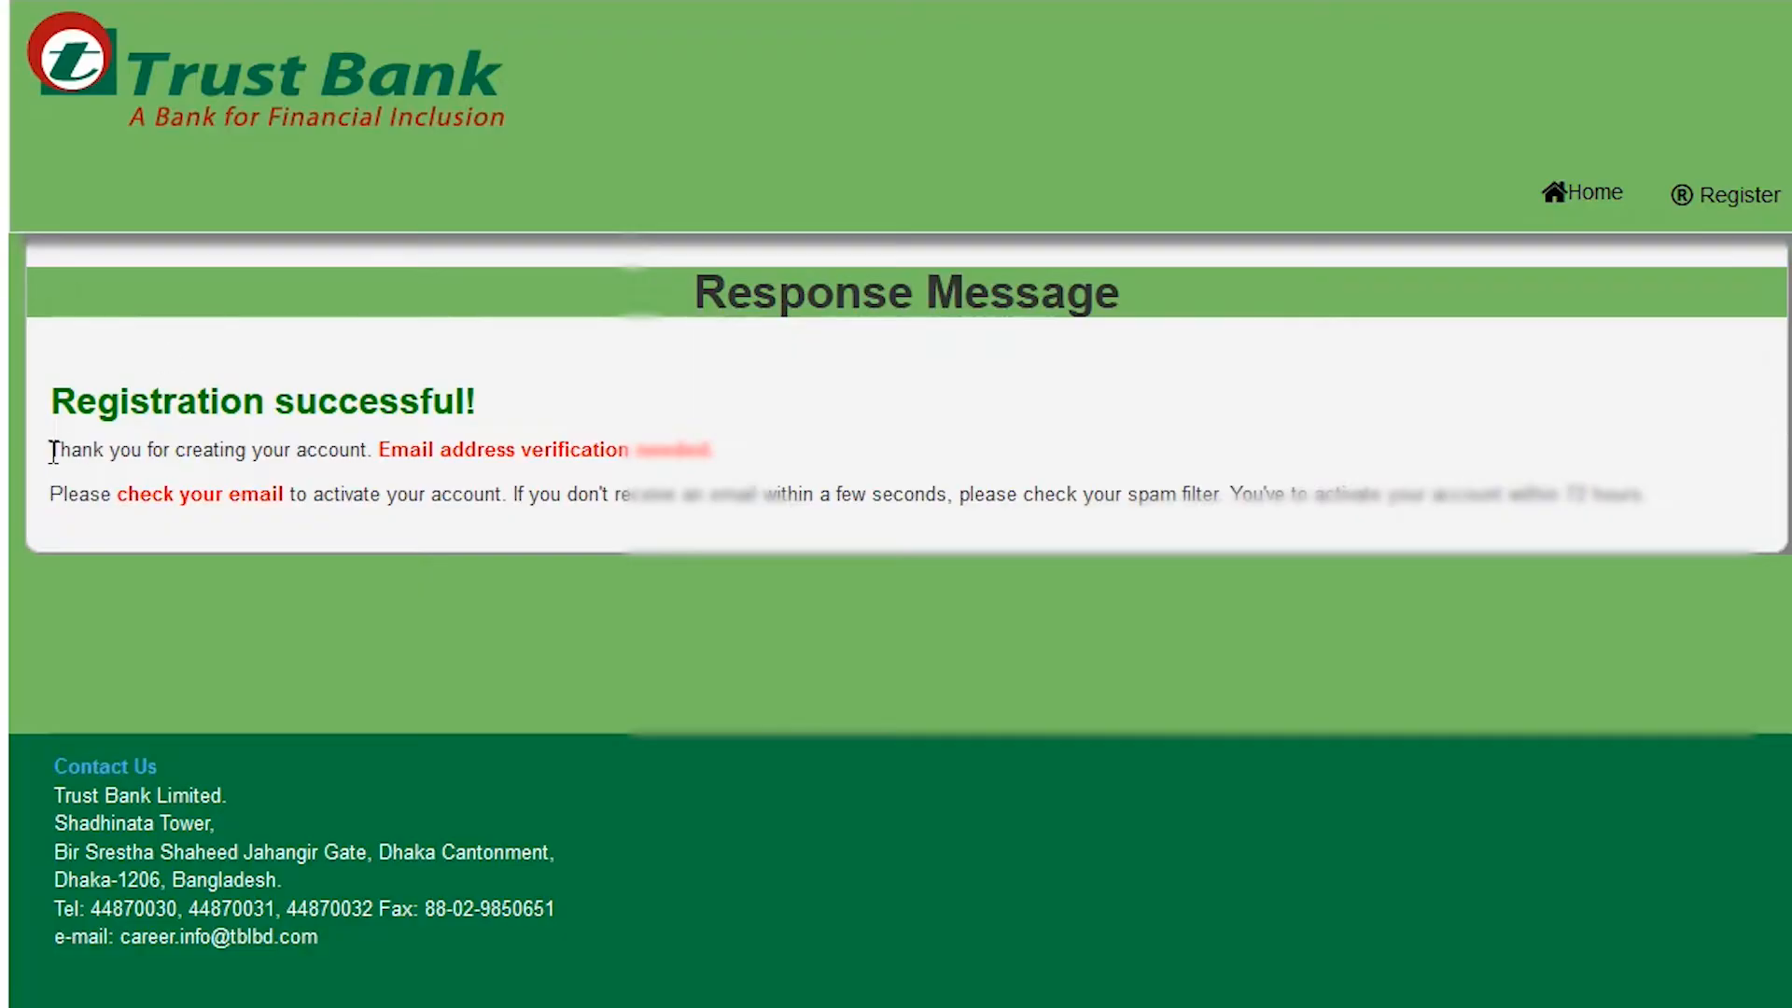
left_click_drag(60, 453, 723, 452)
left_click(474, 455)
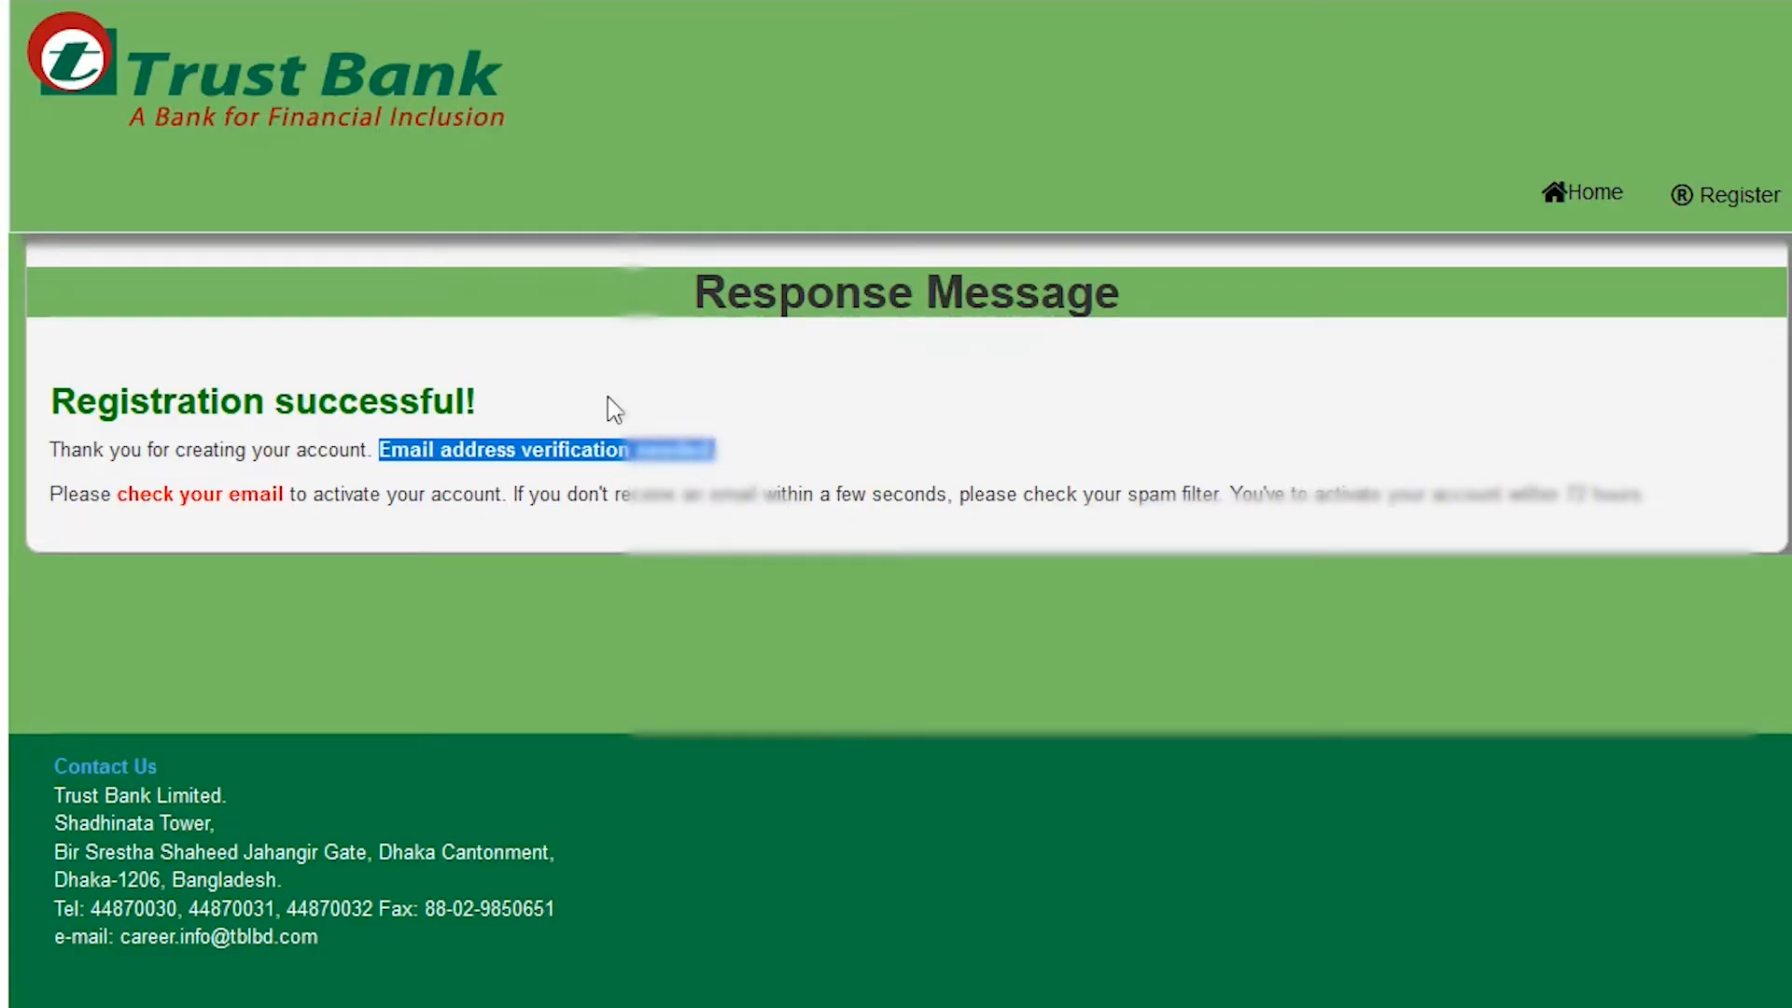
left_click(803, 733)
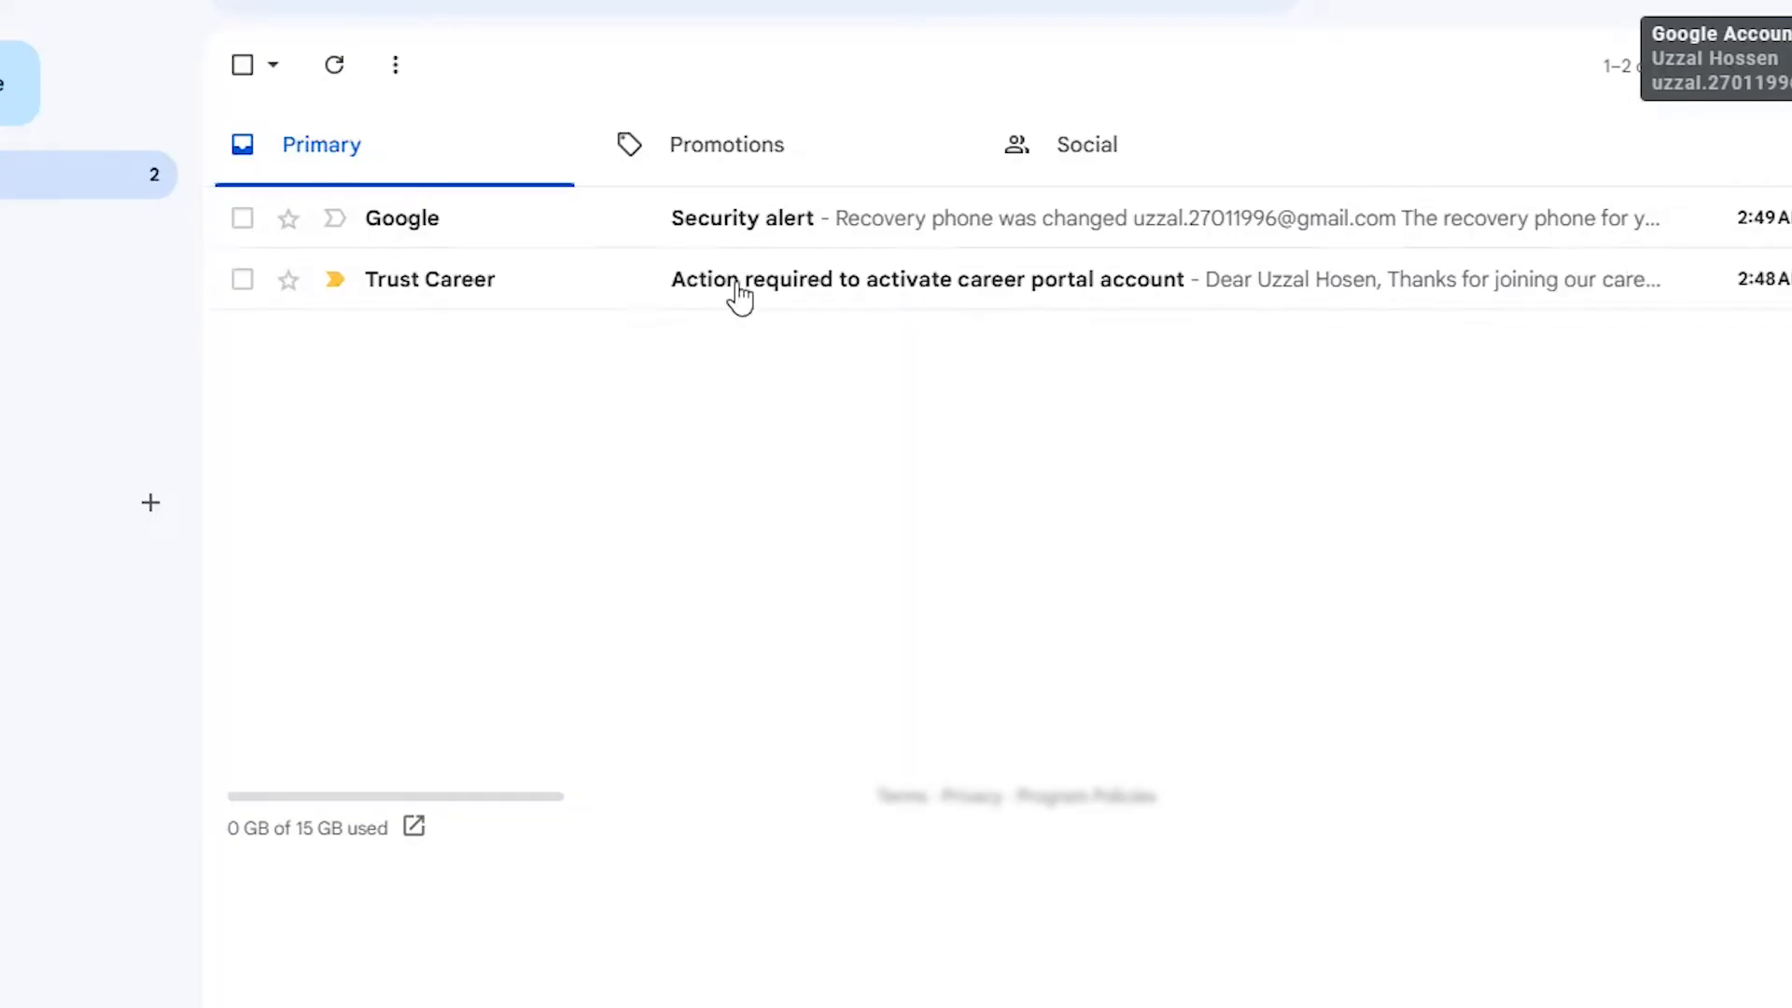
- Open the Trust Career account-activation email and follow its verification link
left_click(420, 289)
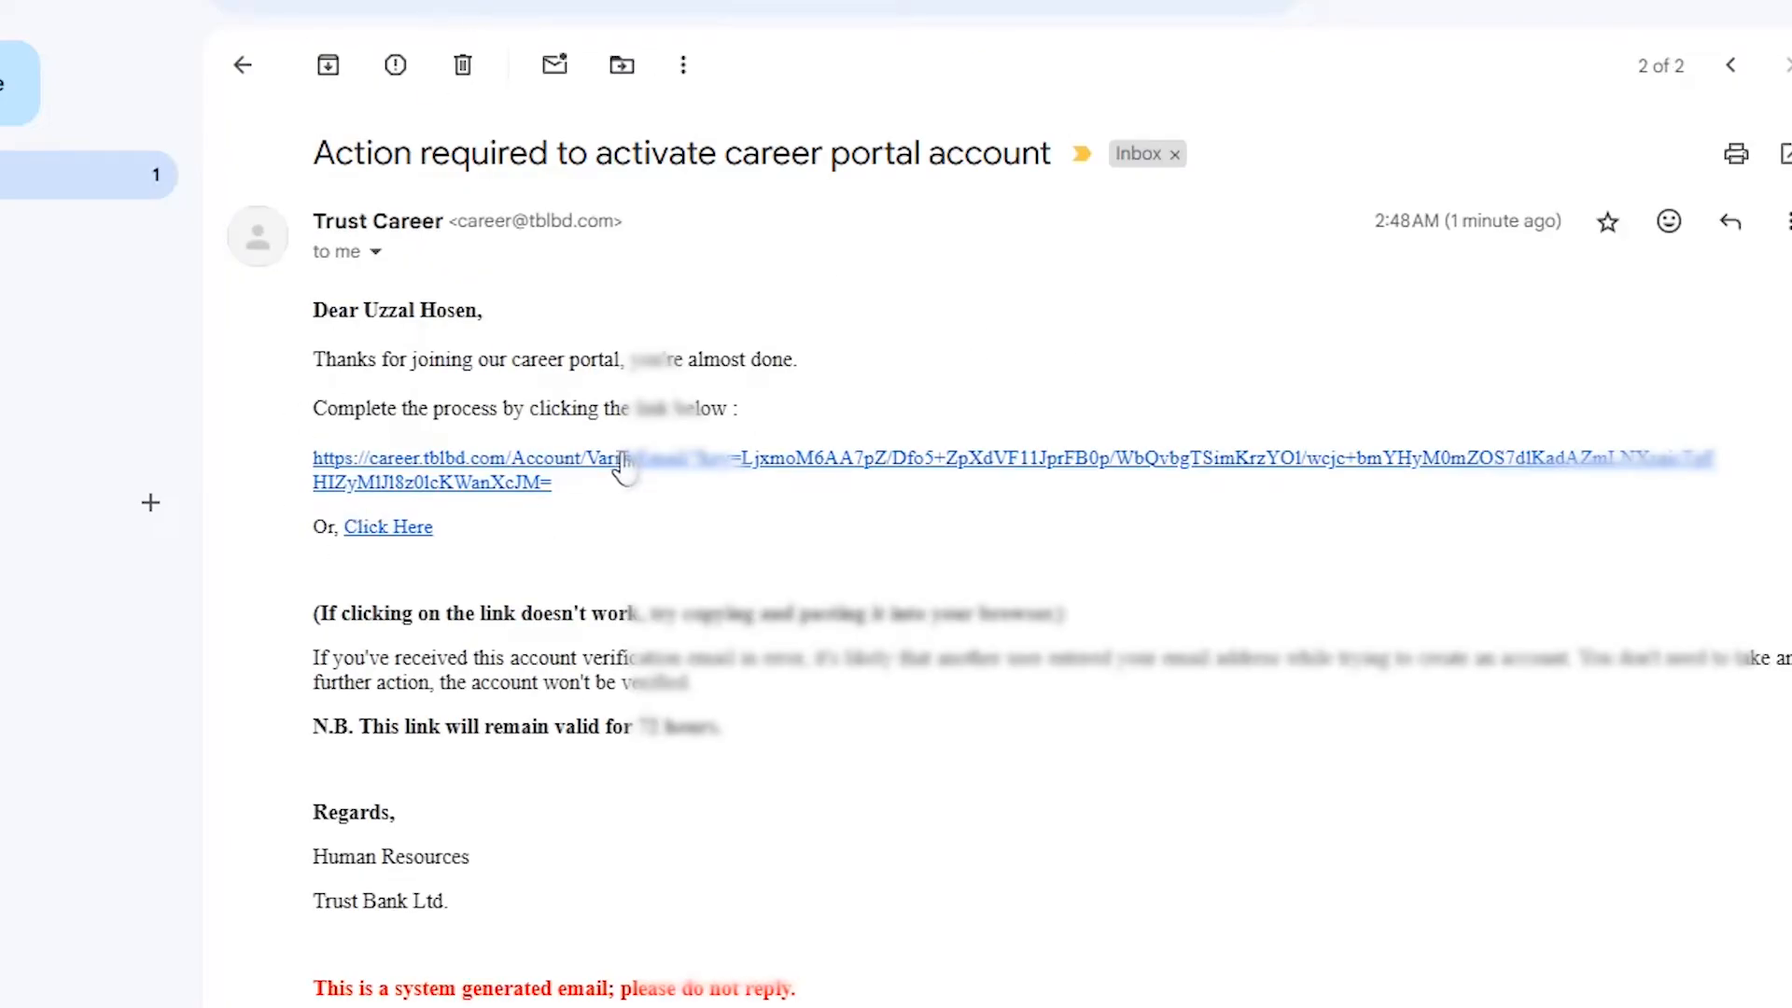
left_click(464, 466)
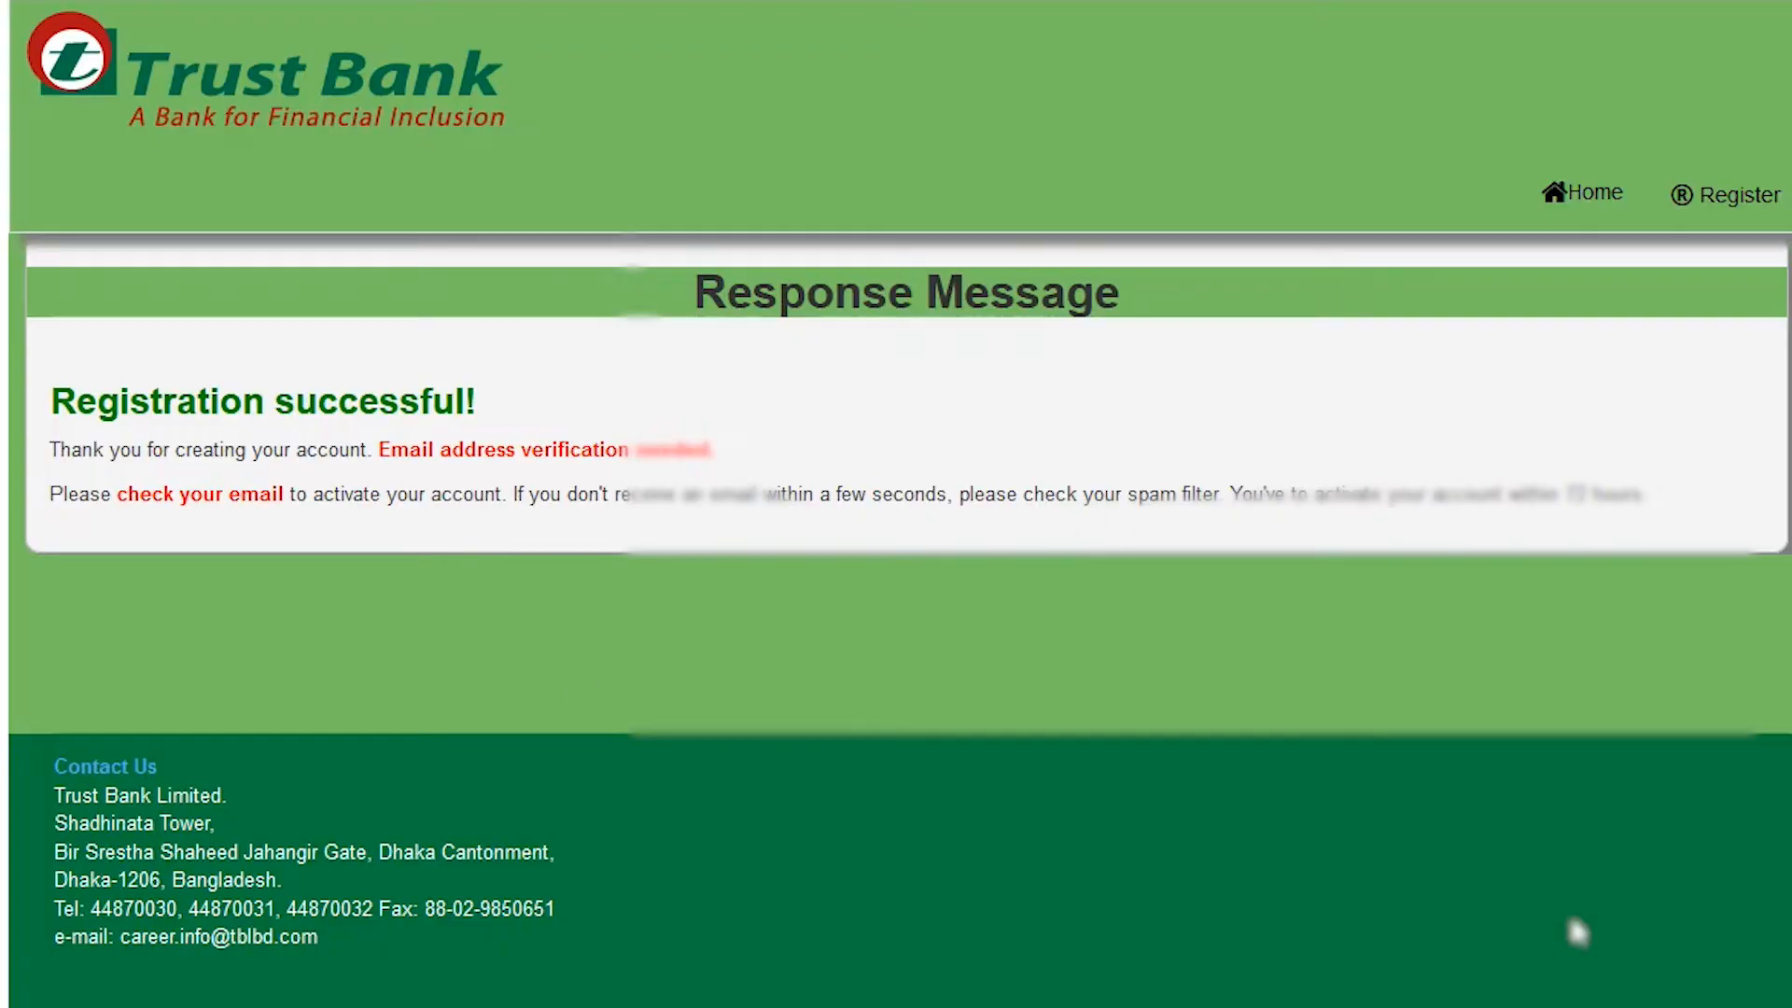
- Reload the registration result page, resend the form data, and return to the login form
key("F5")
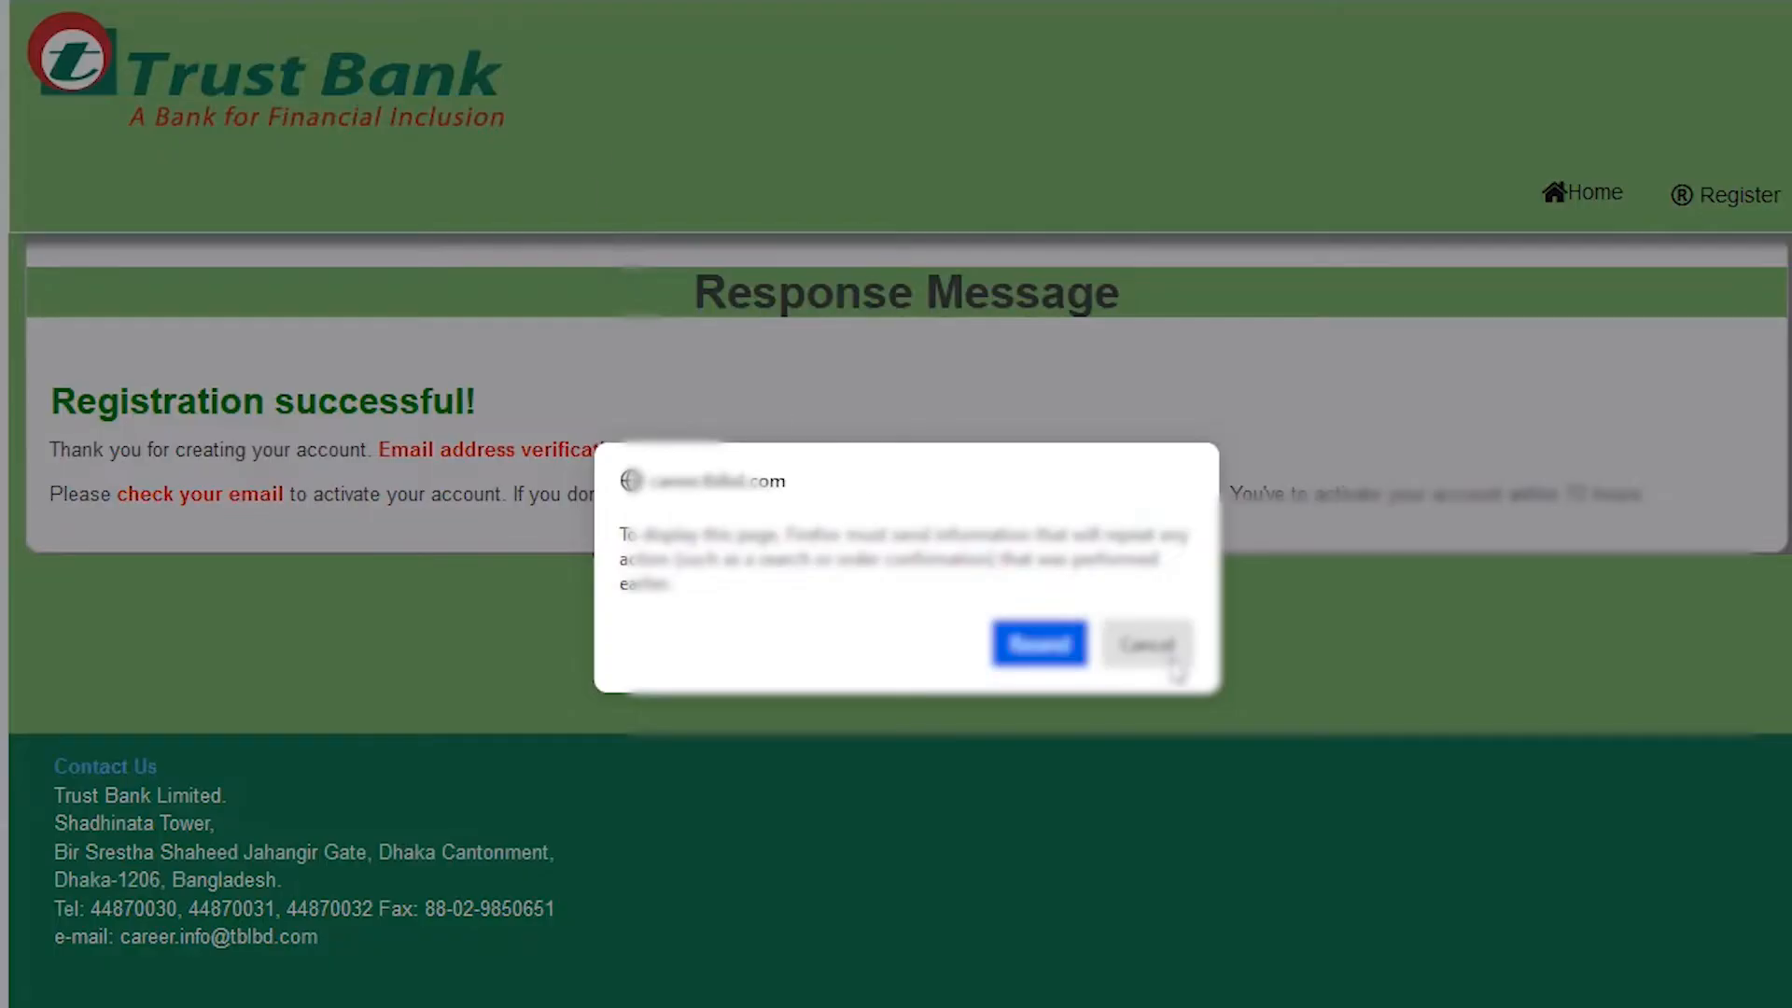
left_click(1034, 640)
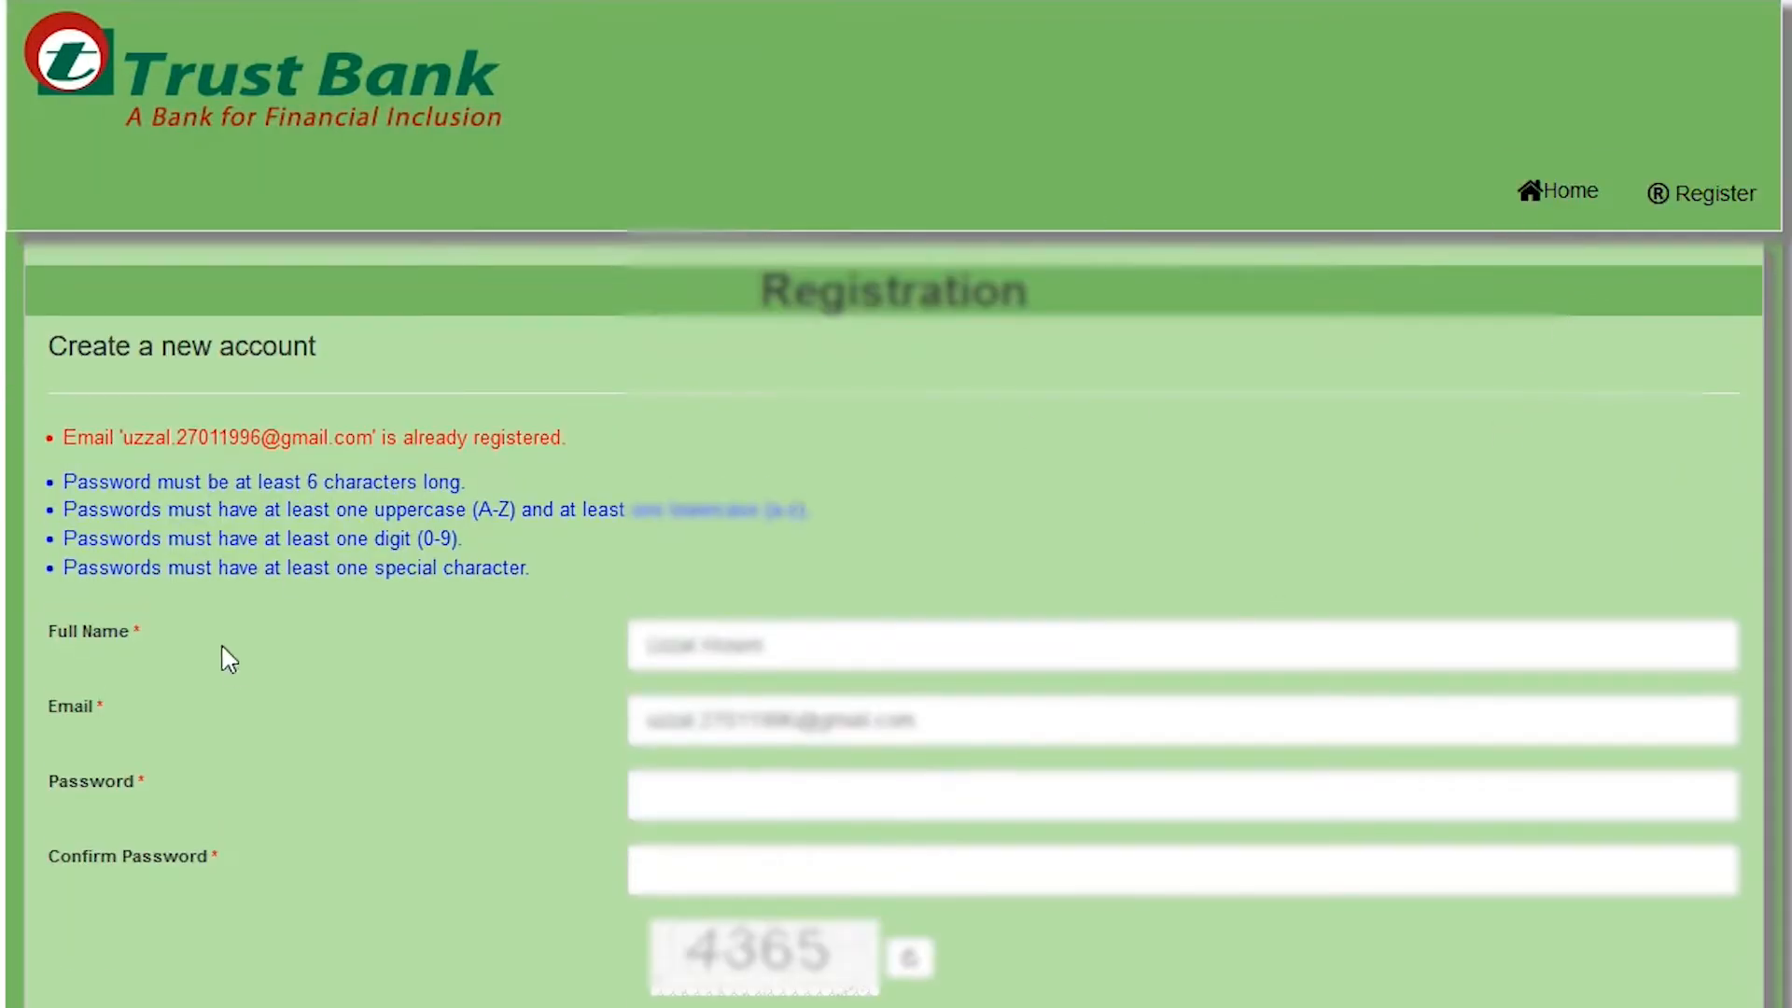
scroll(468, 644, "down", 4)
scroll(476, 653, "up", 4)
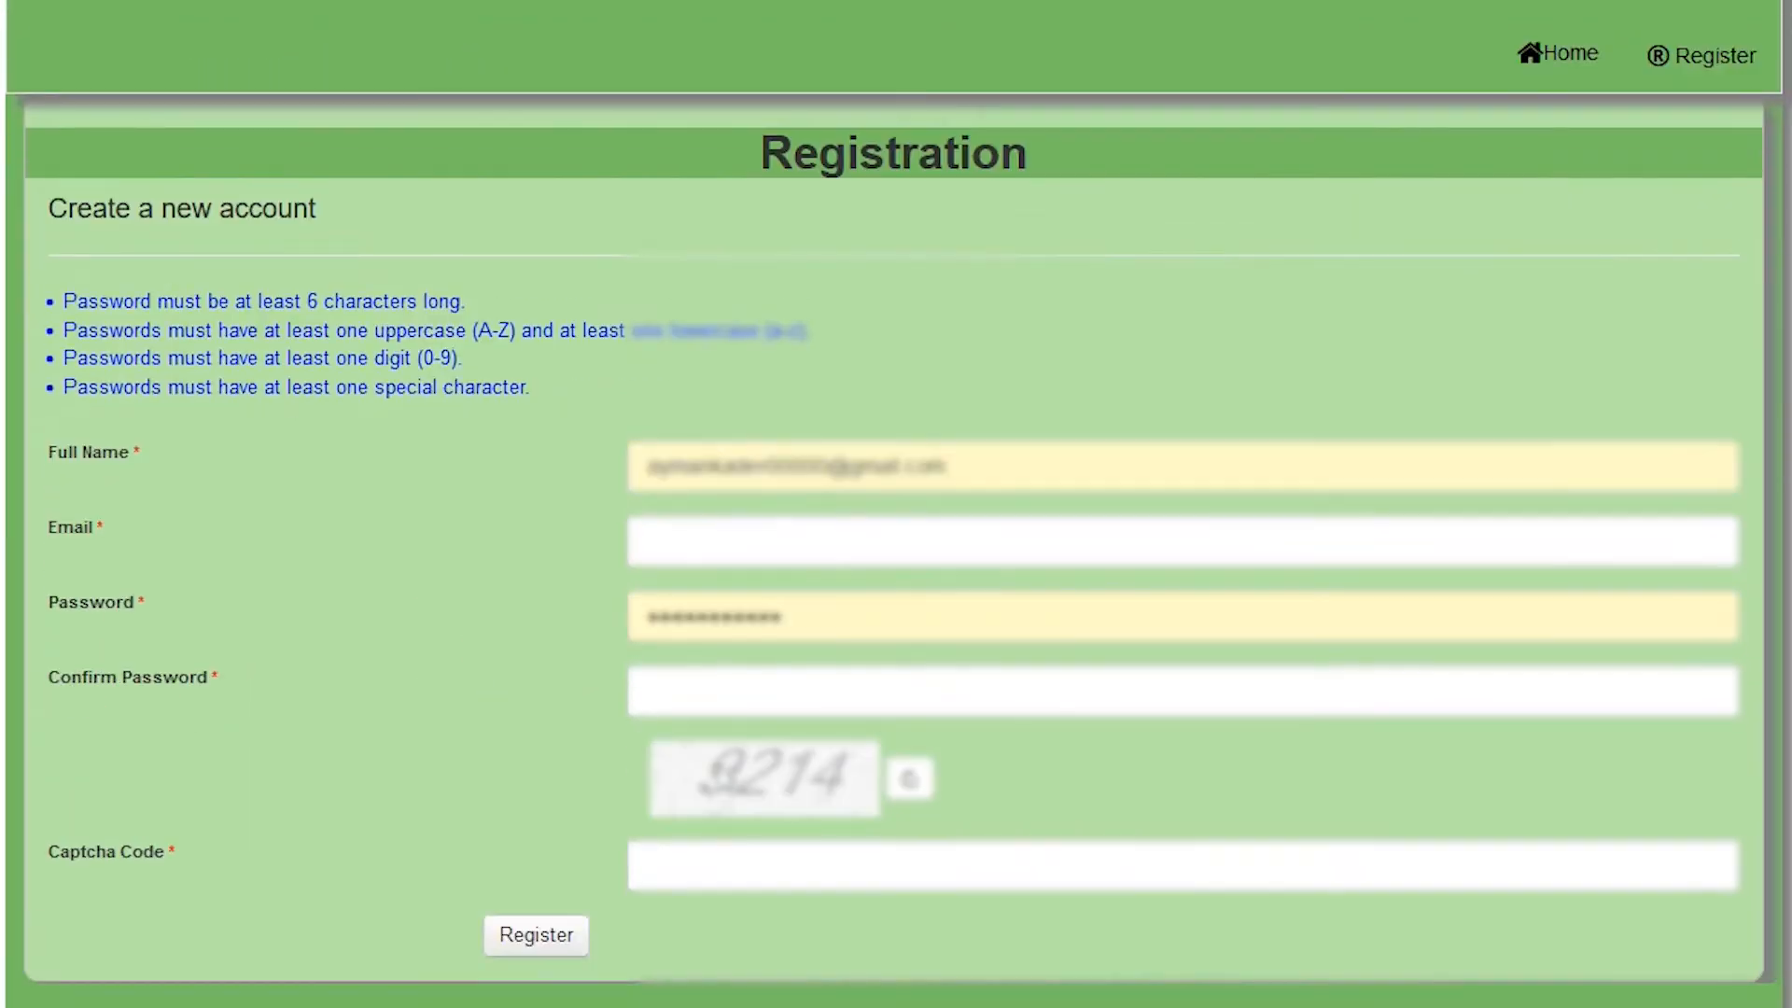
scroll(335, 669, "up", 2)
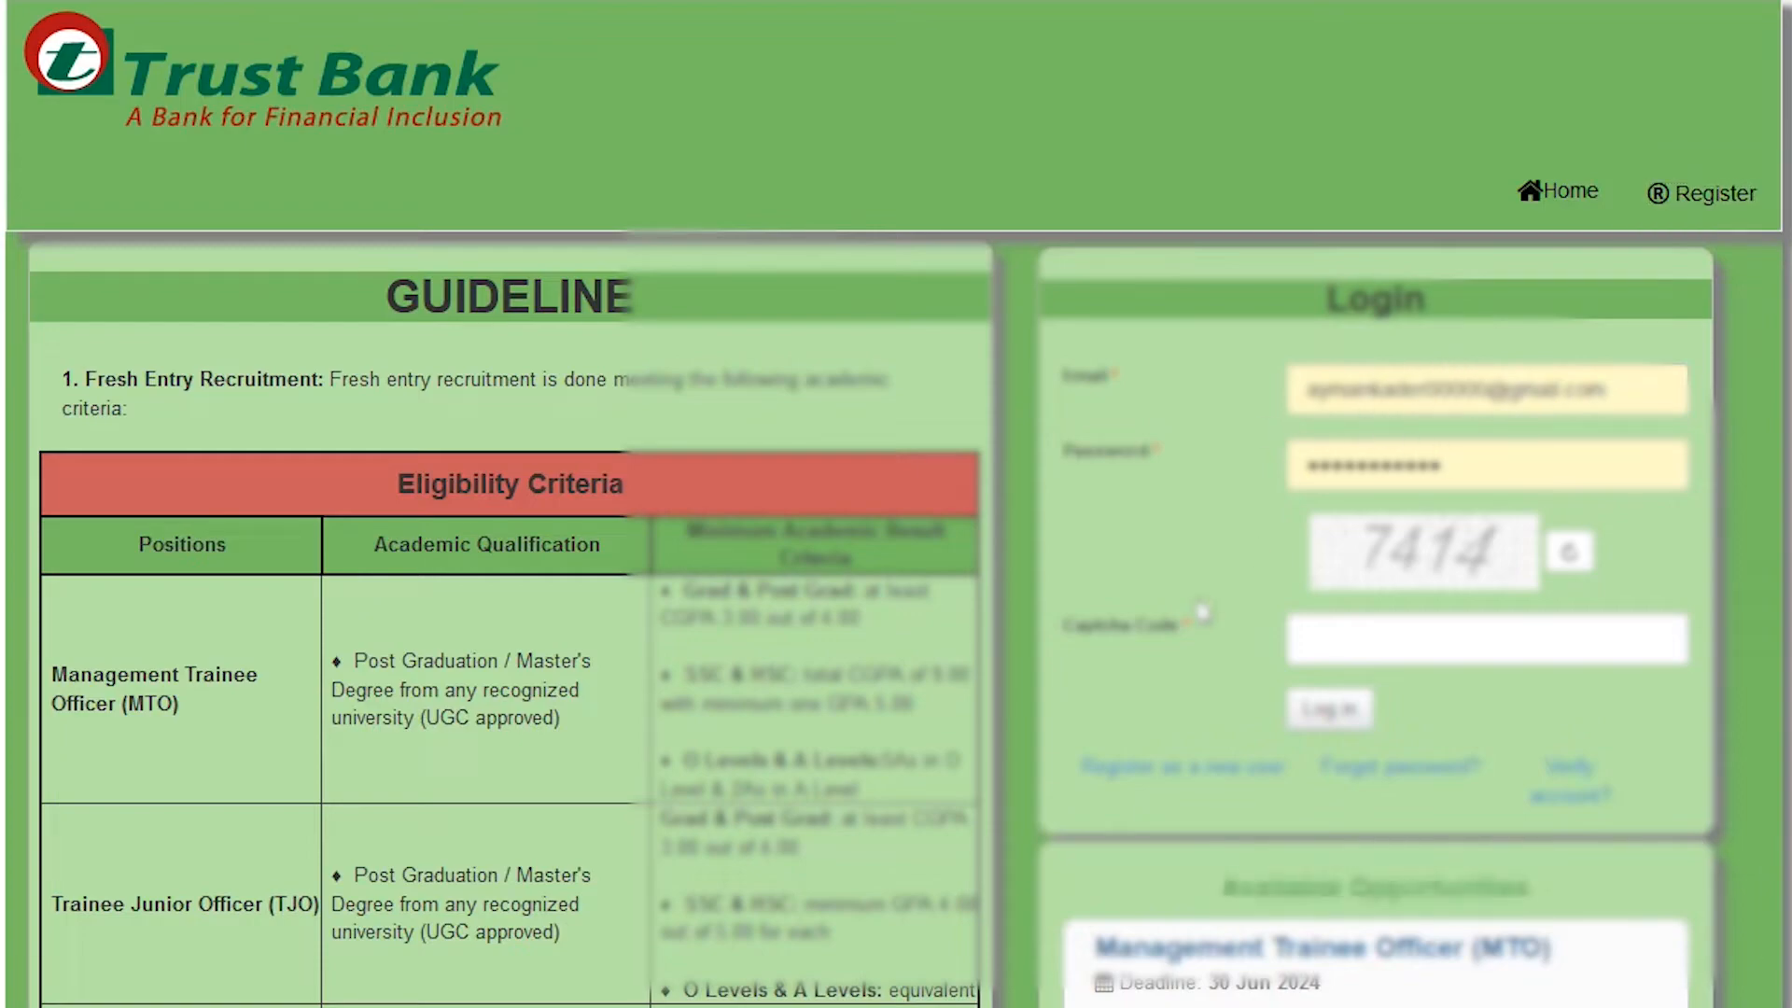
- Log in with the pasted email, retyped password and captcha 7414
triple_click(1466, 389)
key("ctrl+v")
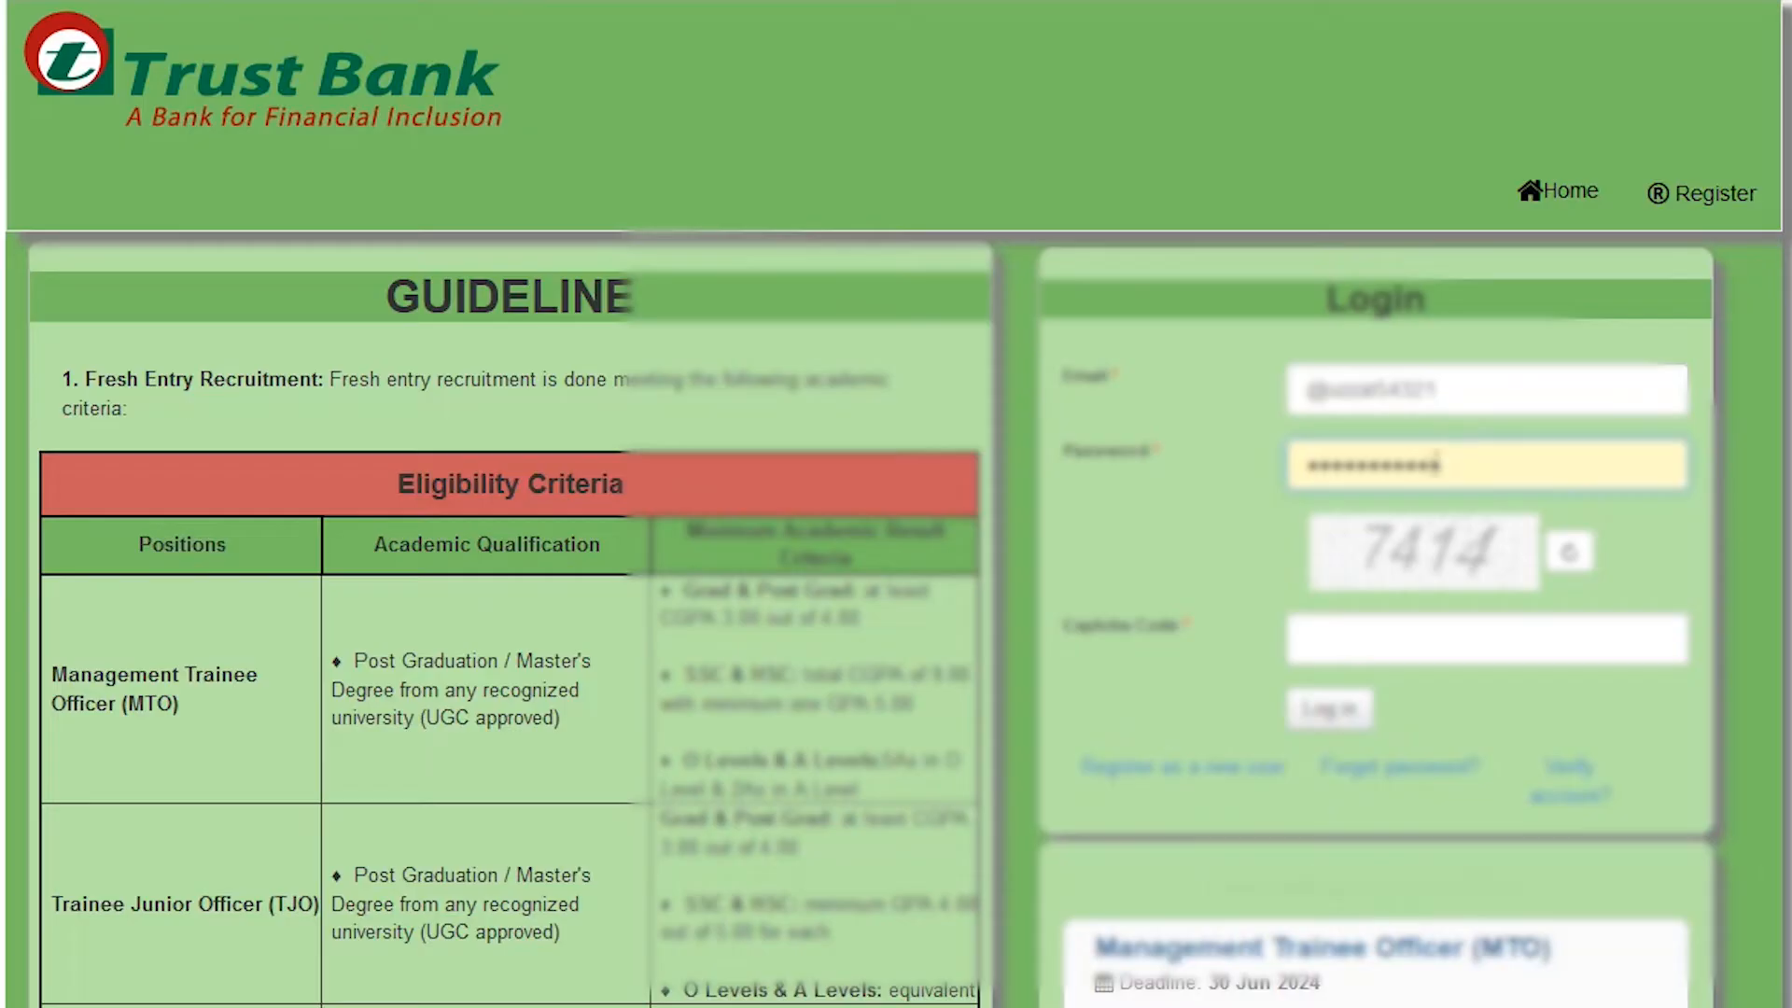
double_click(1470, 466)
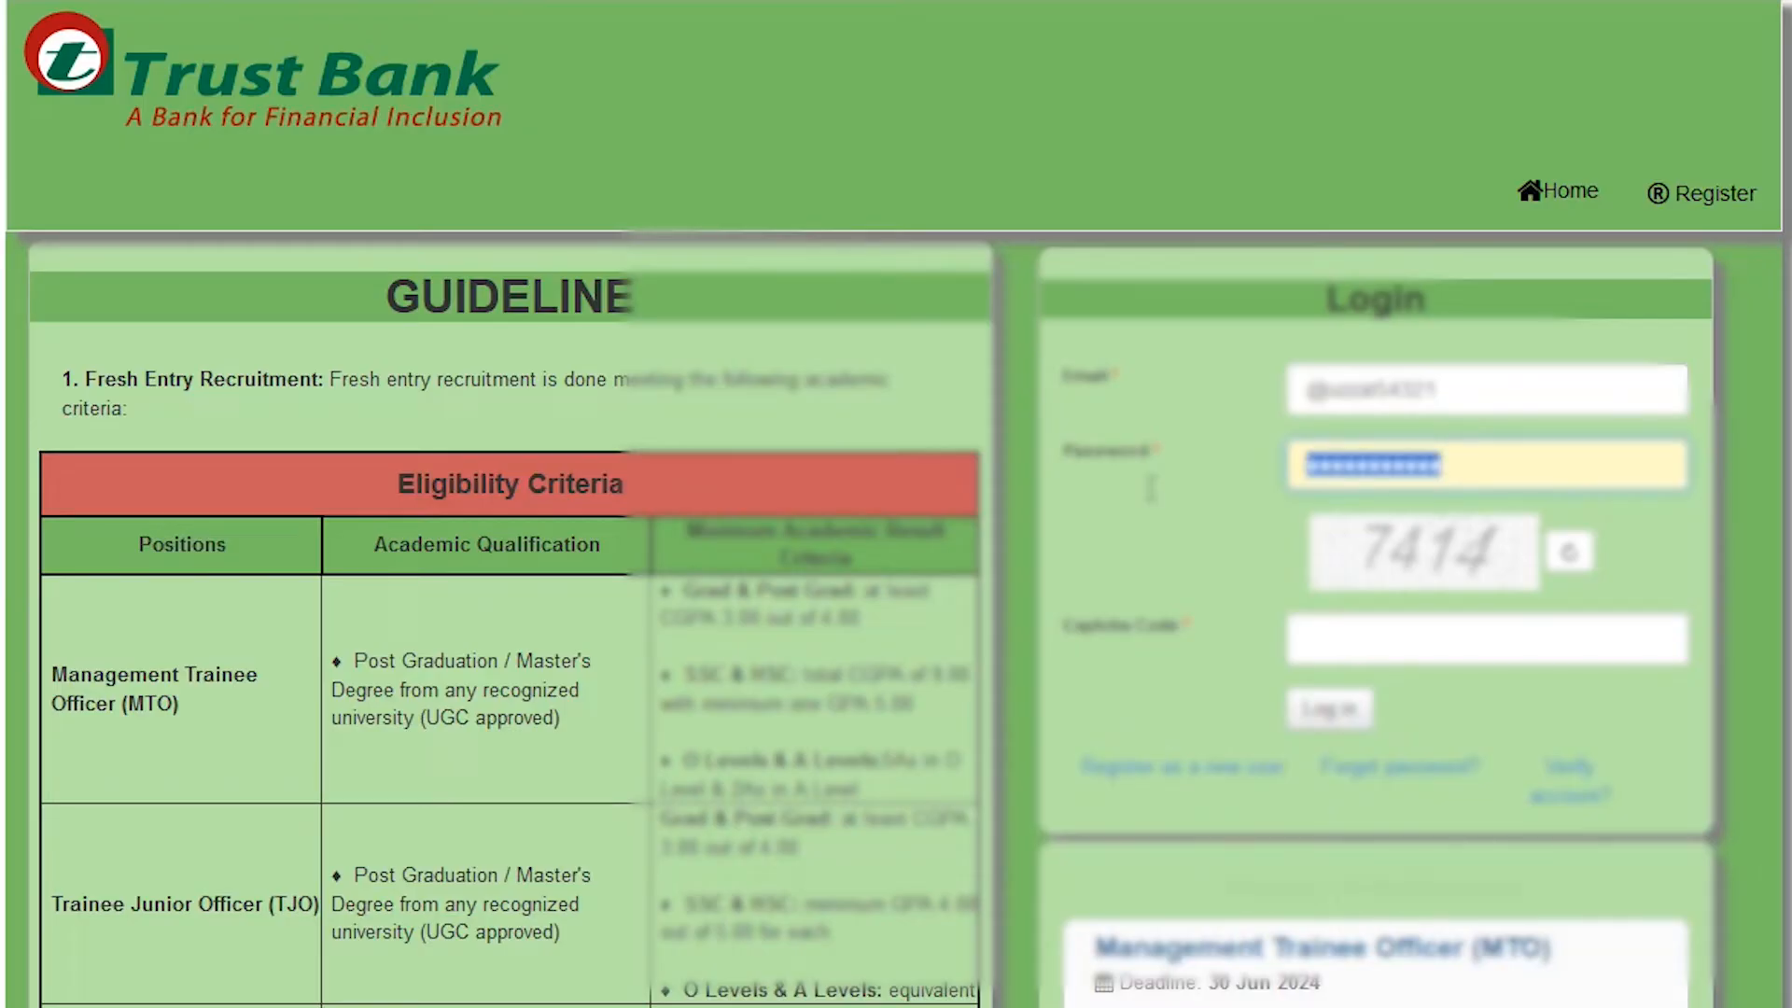
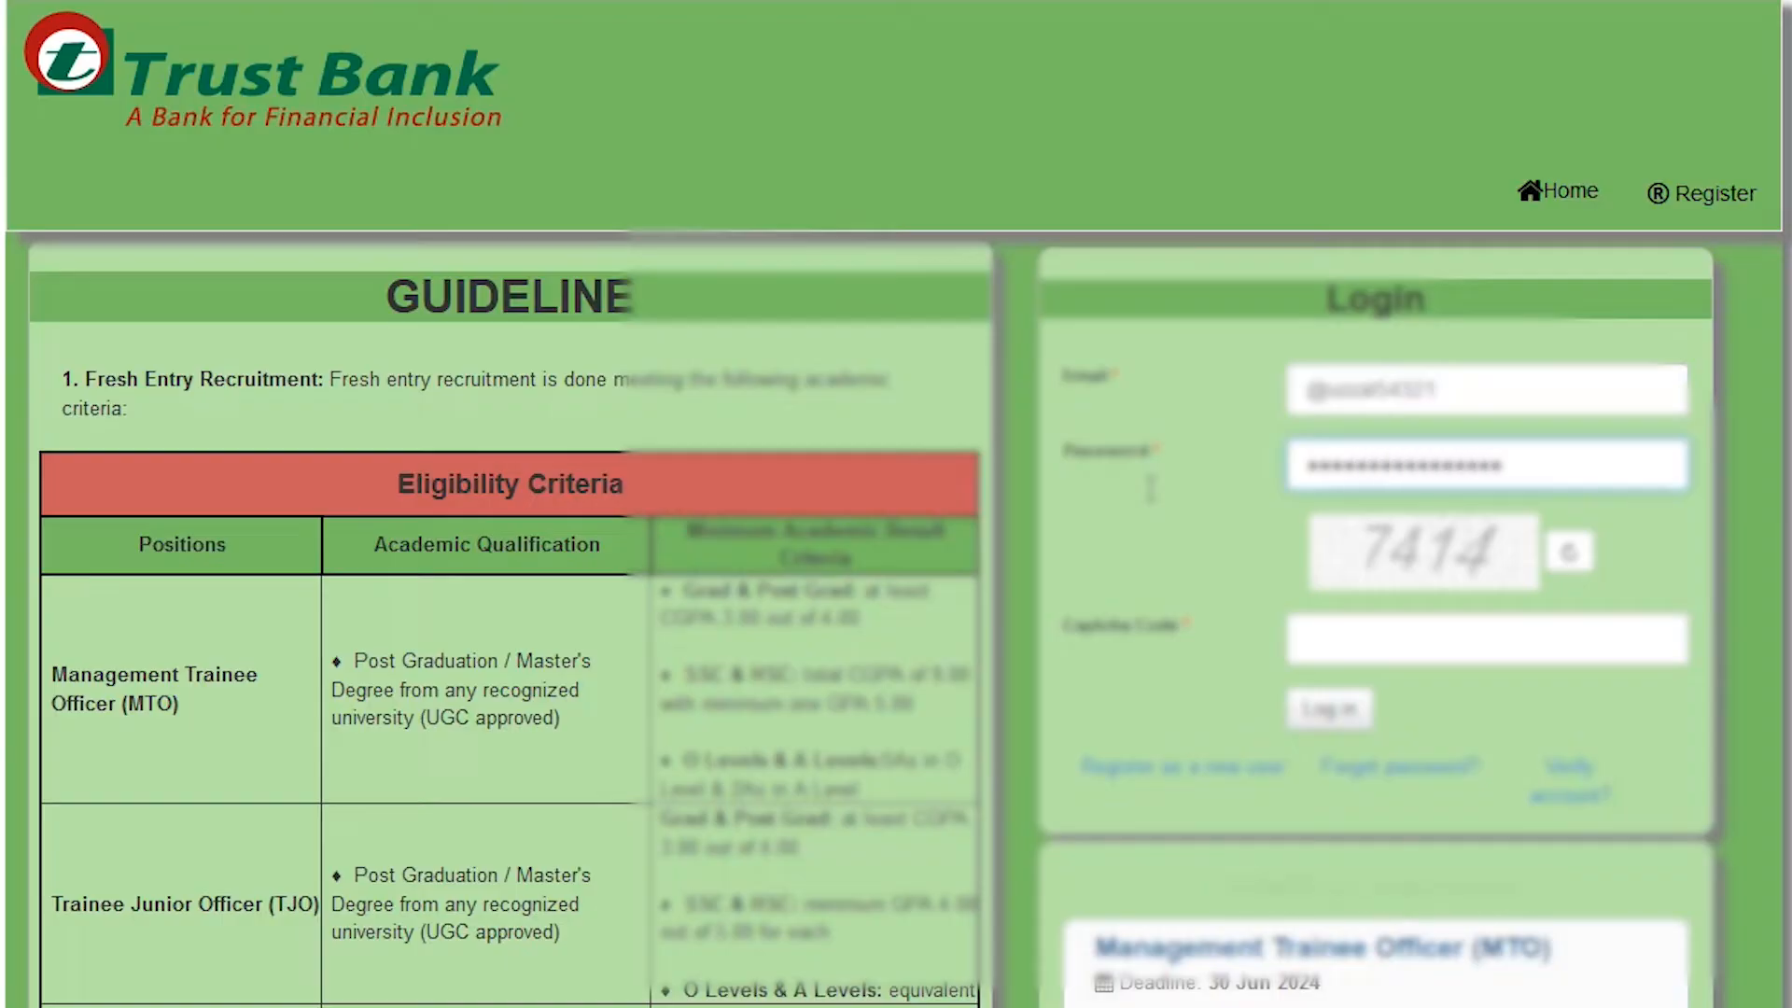
left_click(1369, 655)
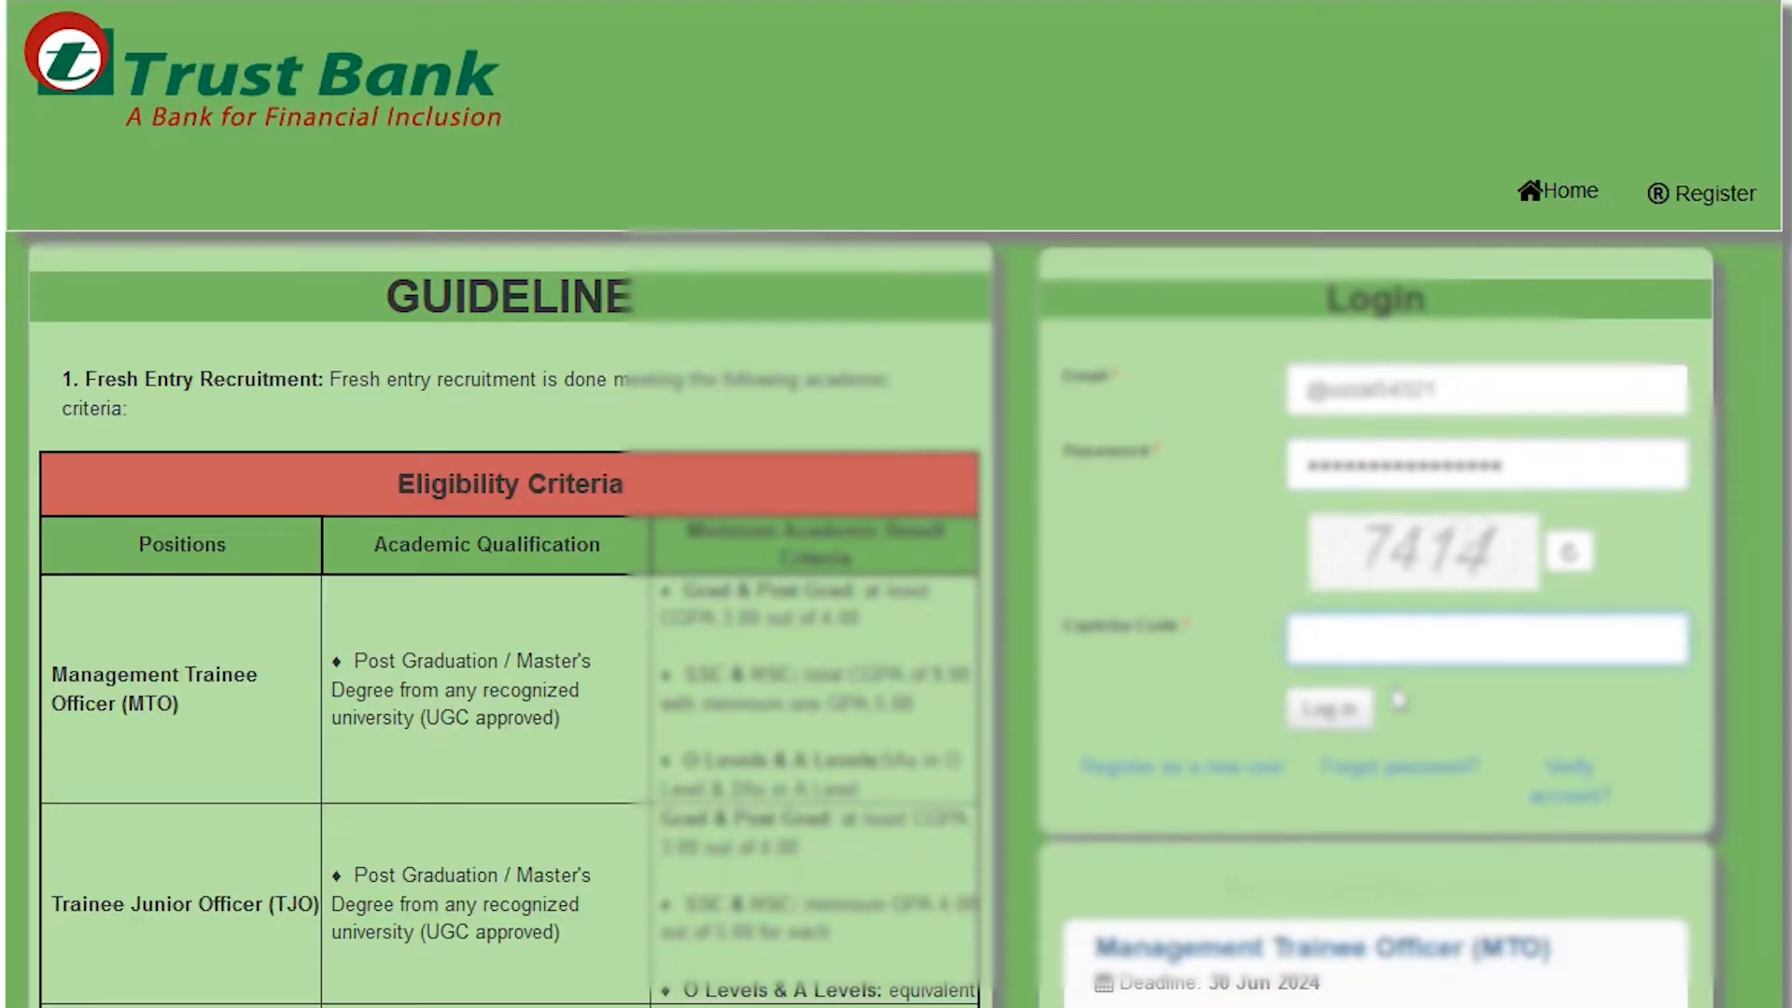
type("7414")
left_click(1326, 725)
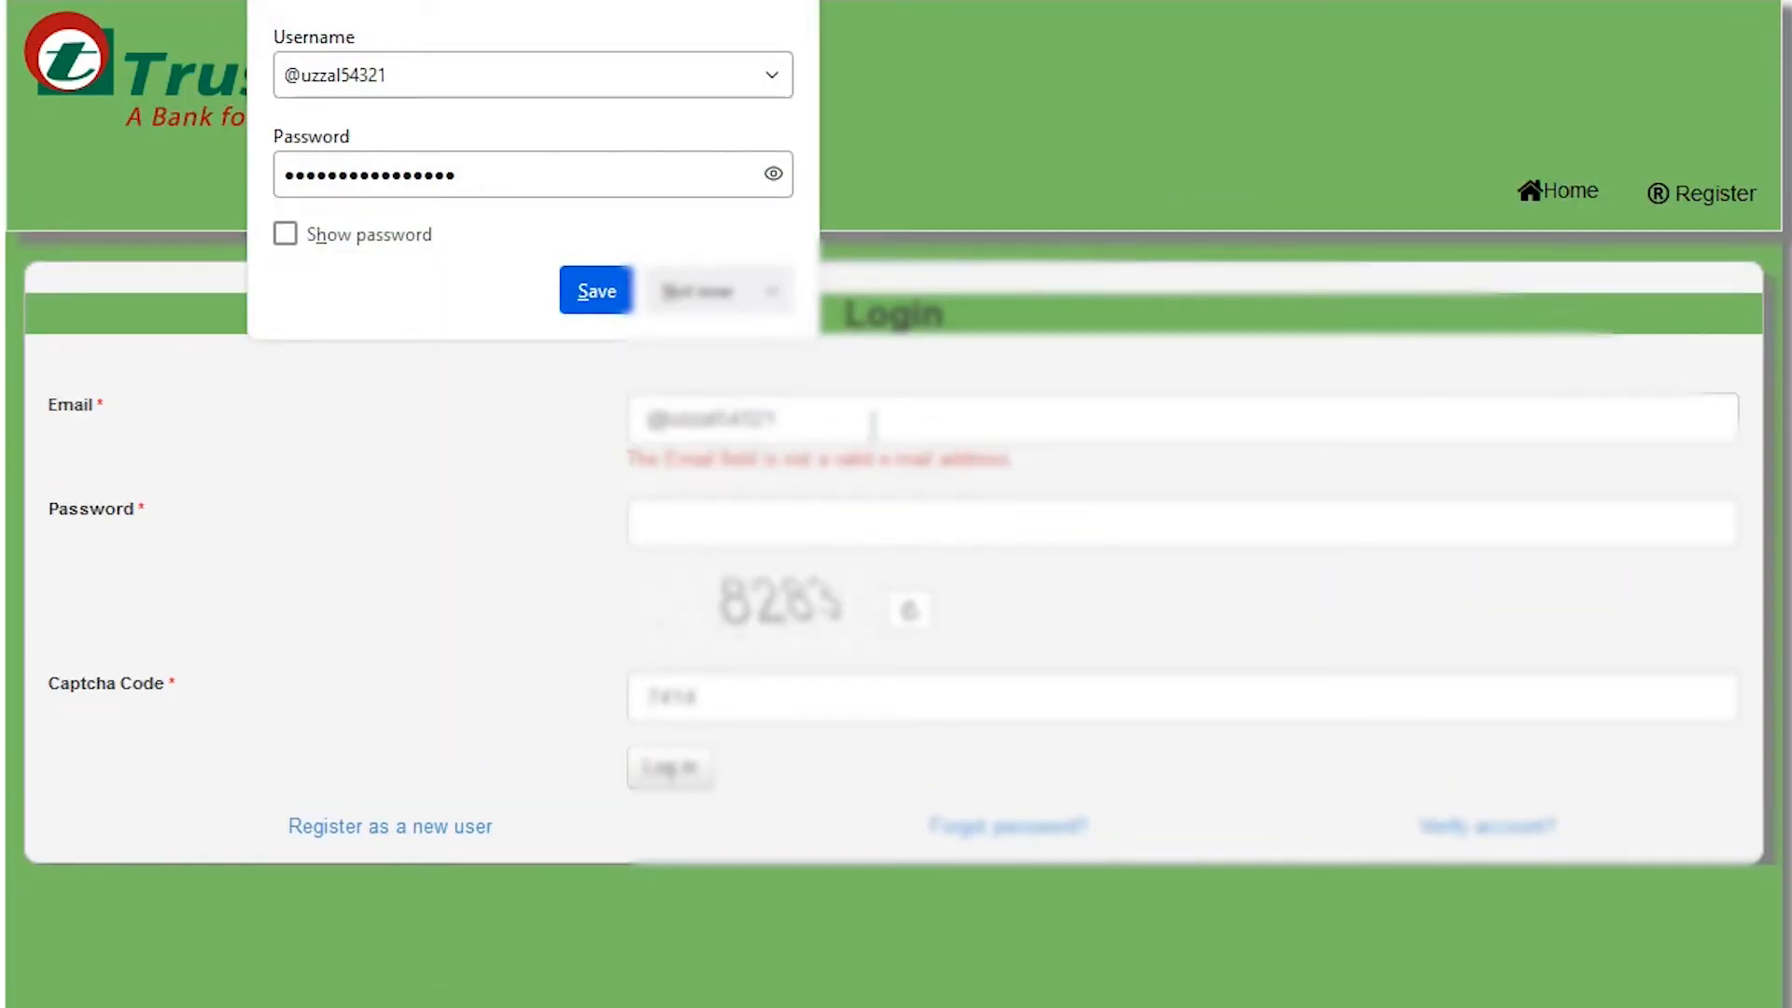
- Dismiss the save-password prompt, correct the email, enter captcha 8283 and log in
left_click(698, 292)
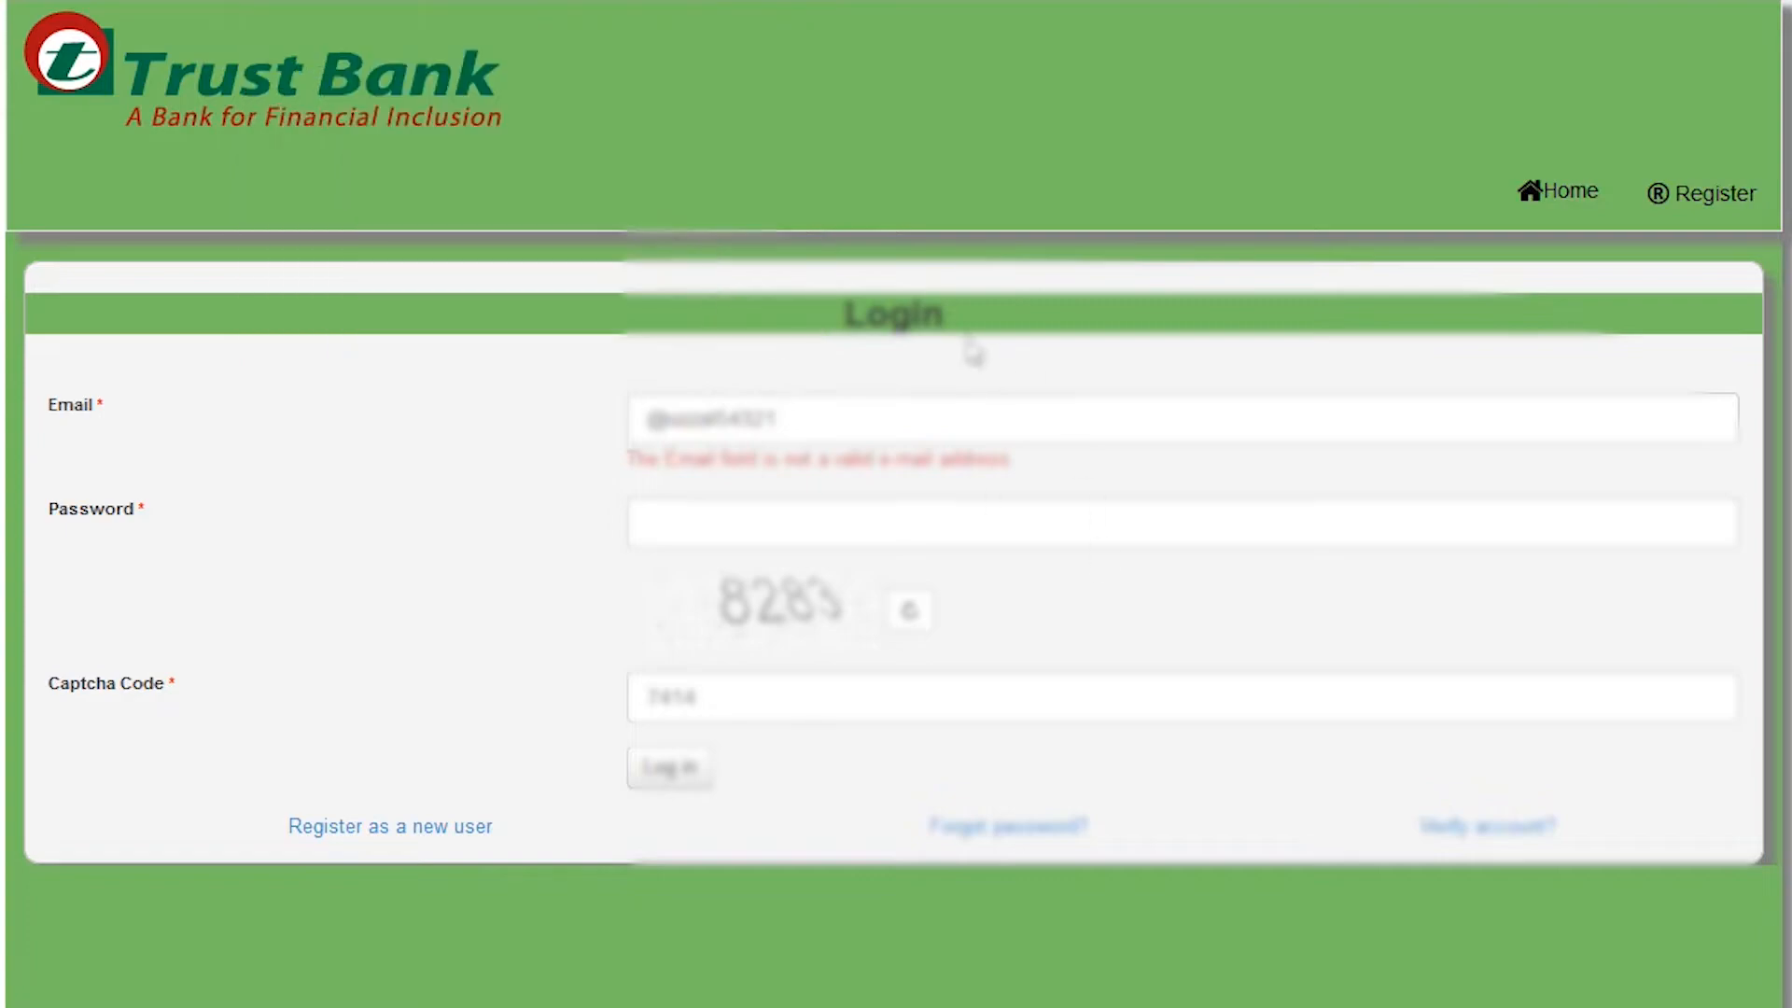
left_click_drag(844, 313, 1057, 312)
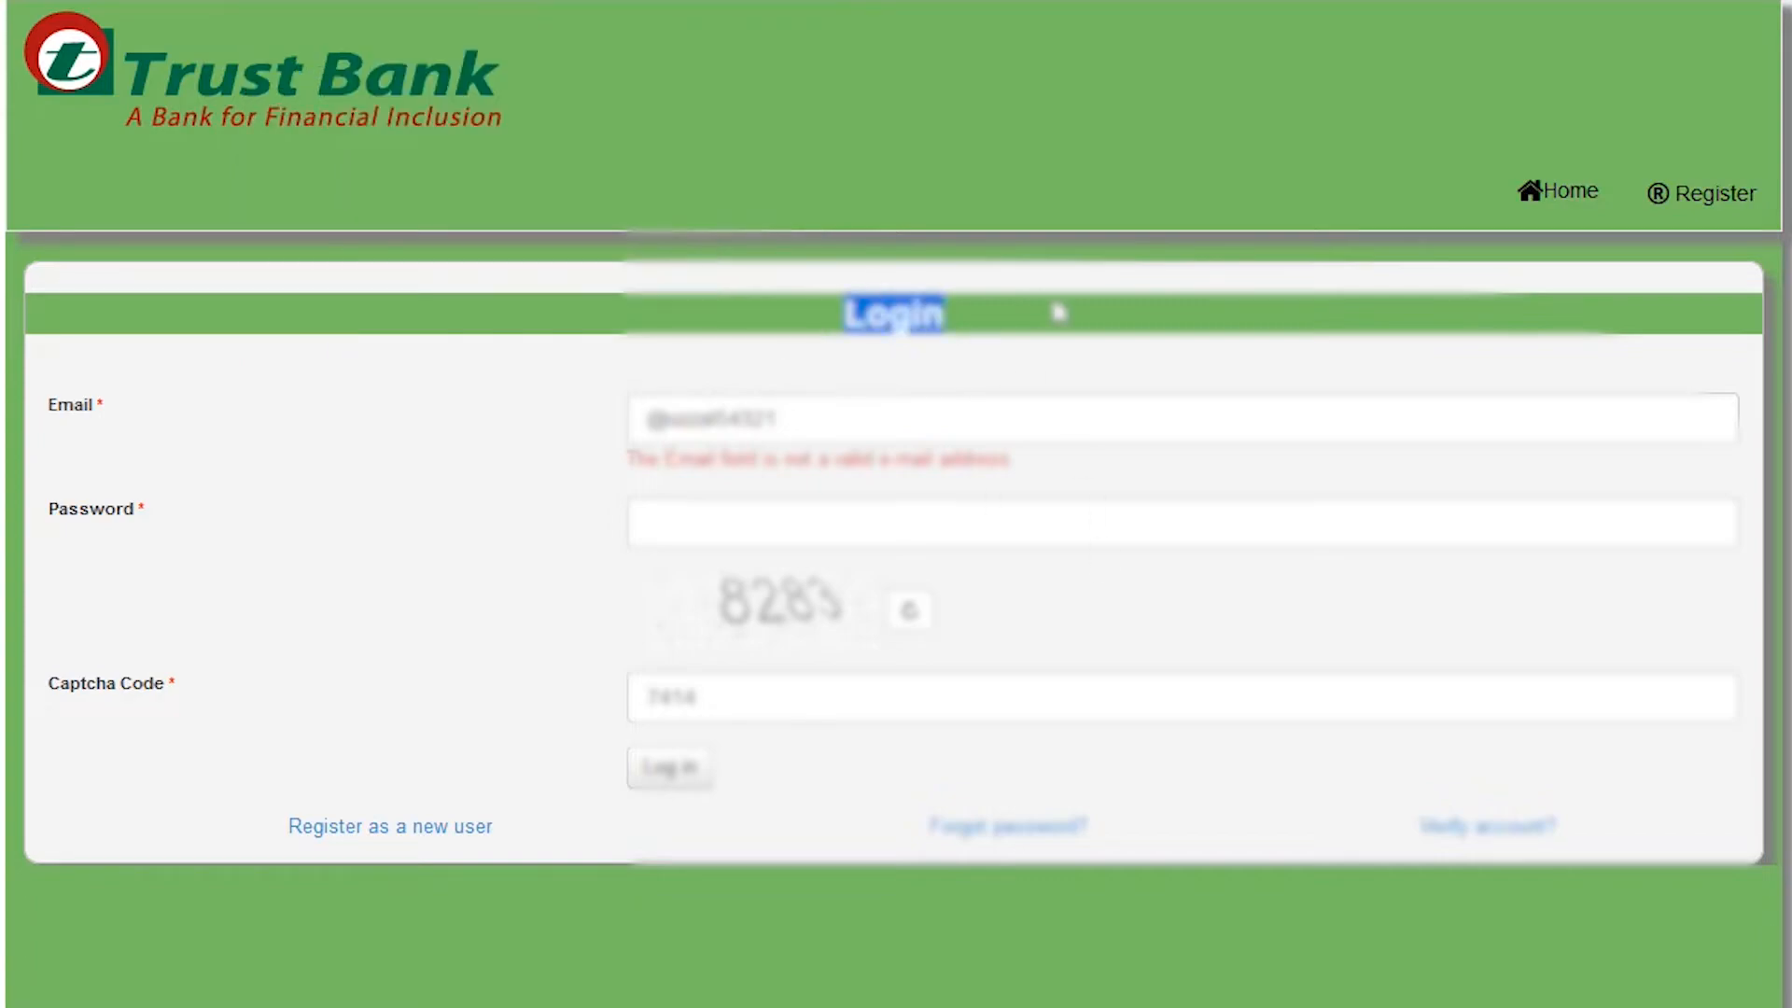
left_click(1059, 312)
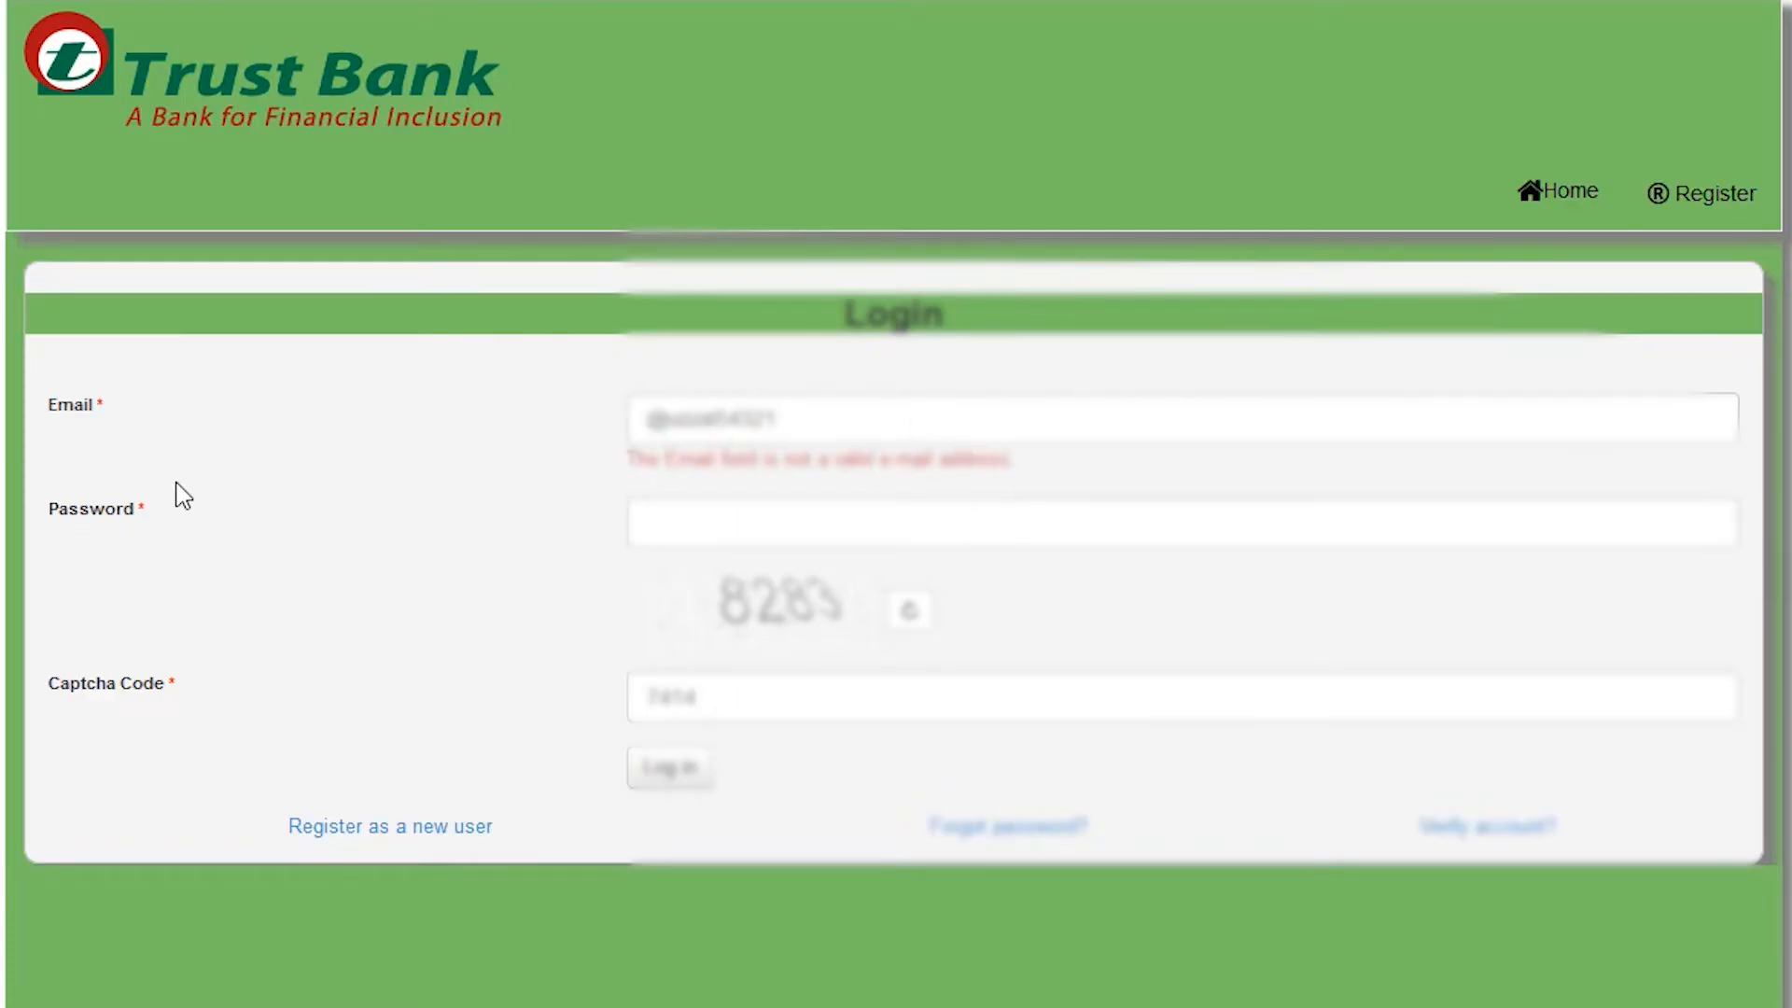
left_click_drag(859, 426, 549, 423)
key("Tab")
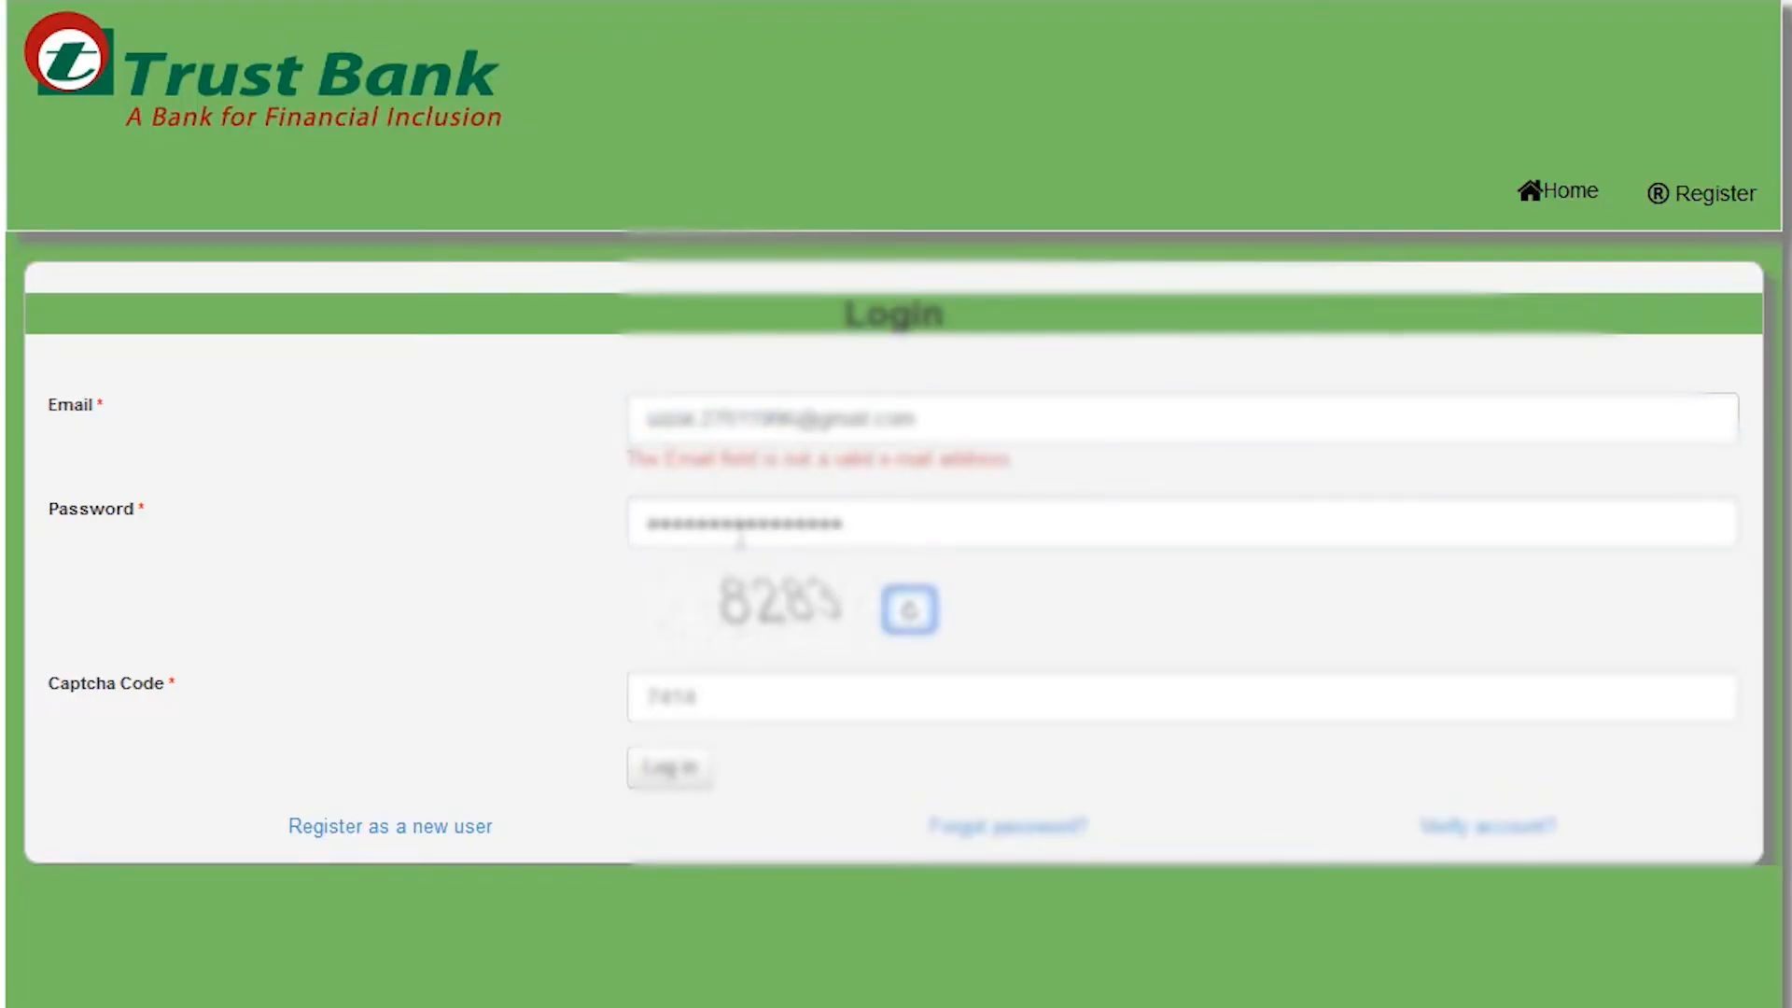
scroll(740, 533, "down", 1)
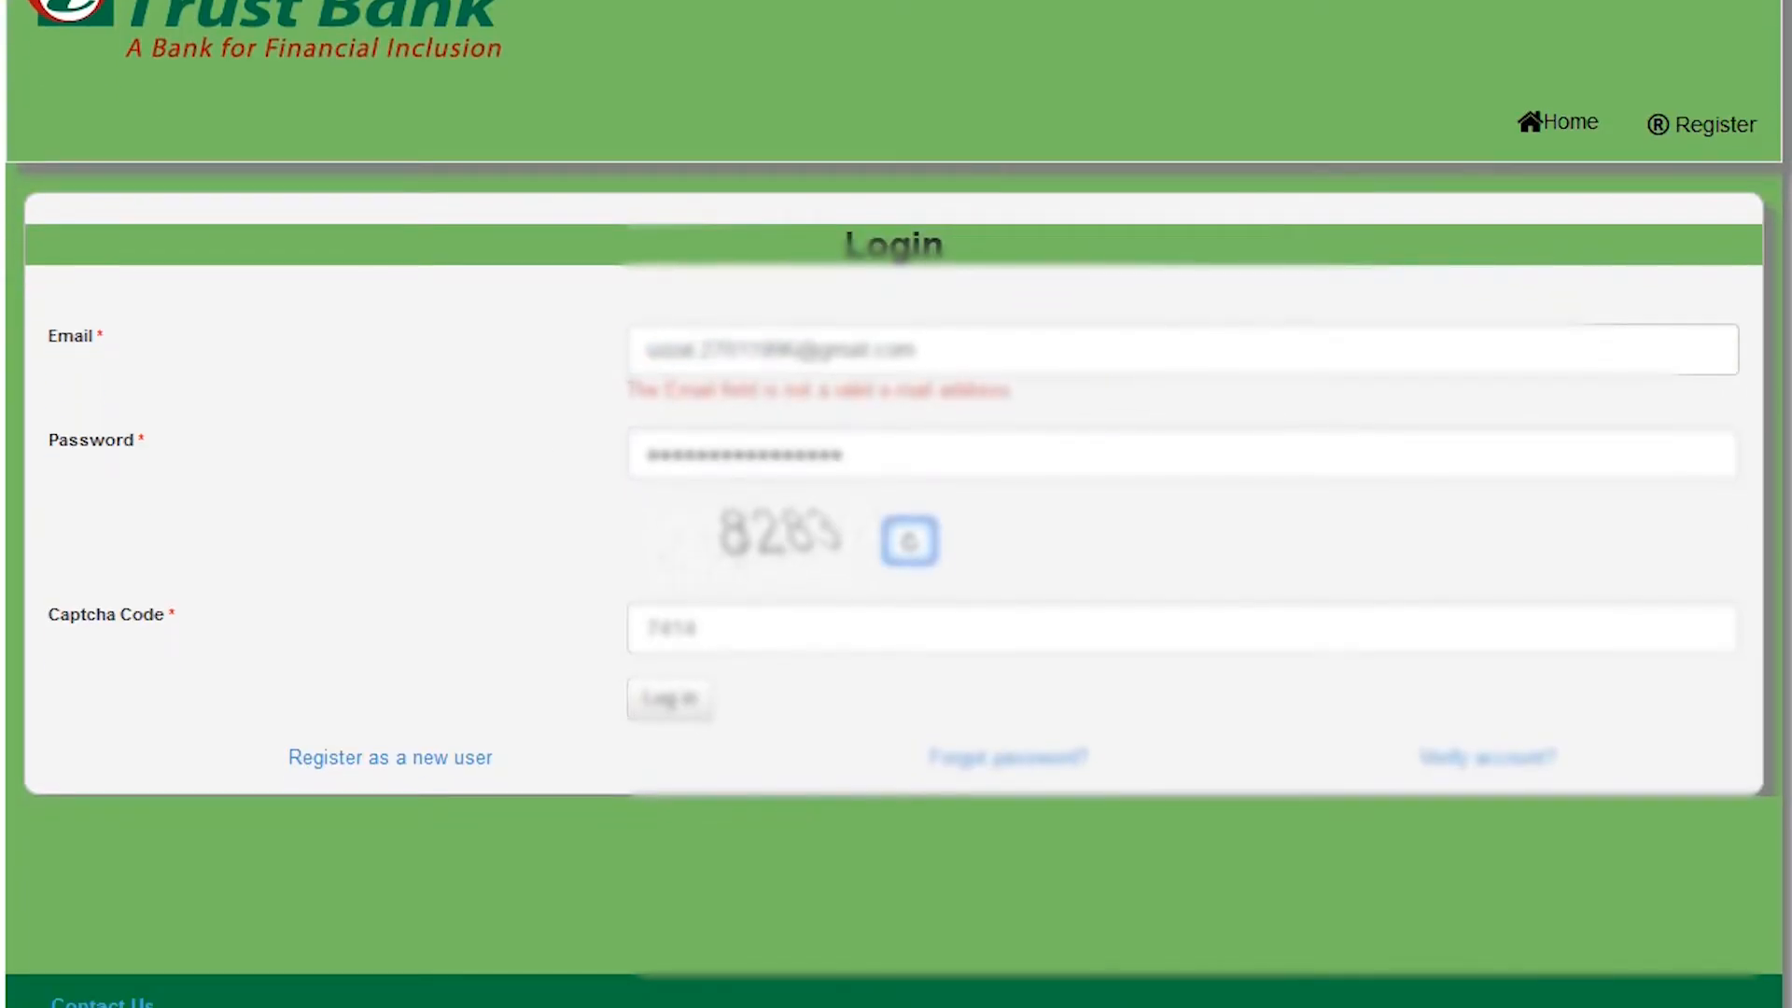
double_click(767, 632)
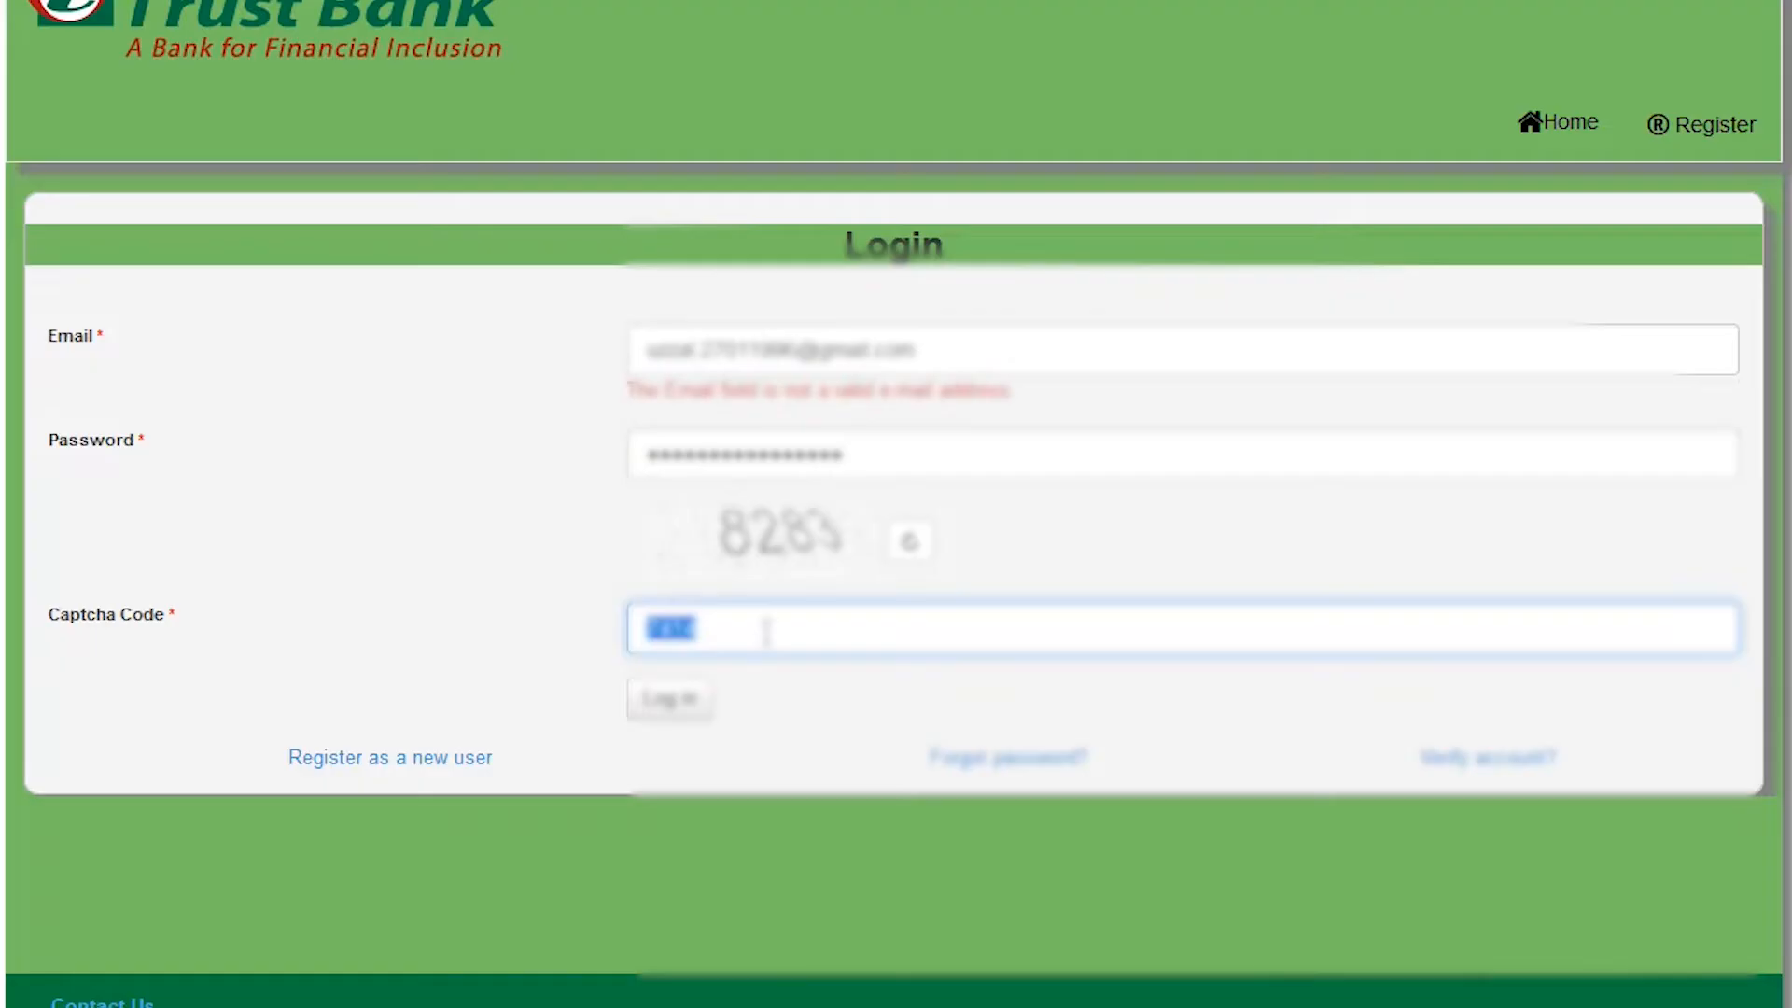
type("8283")
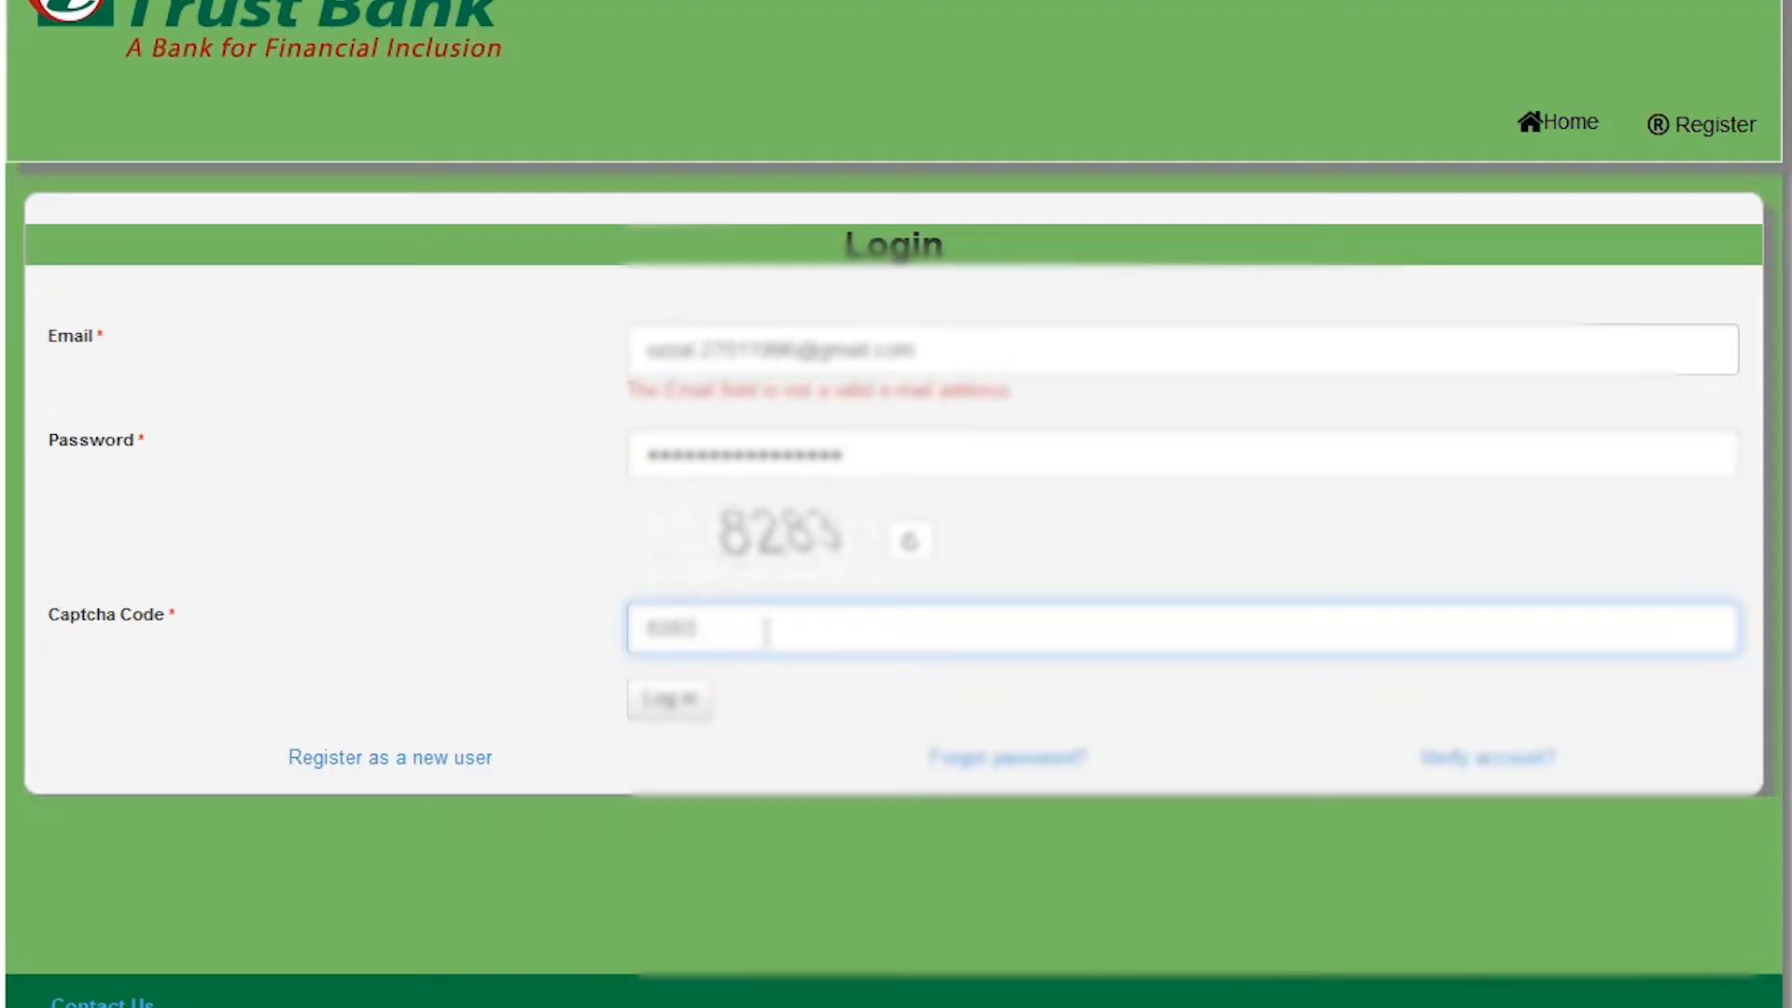
left_click(782, 742)
left_click(669, 706)
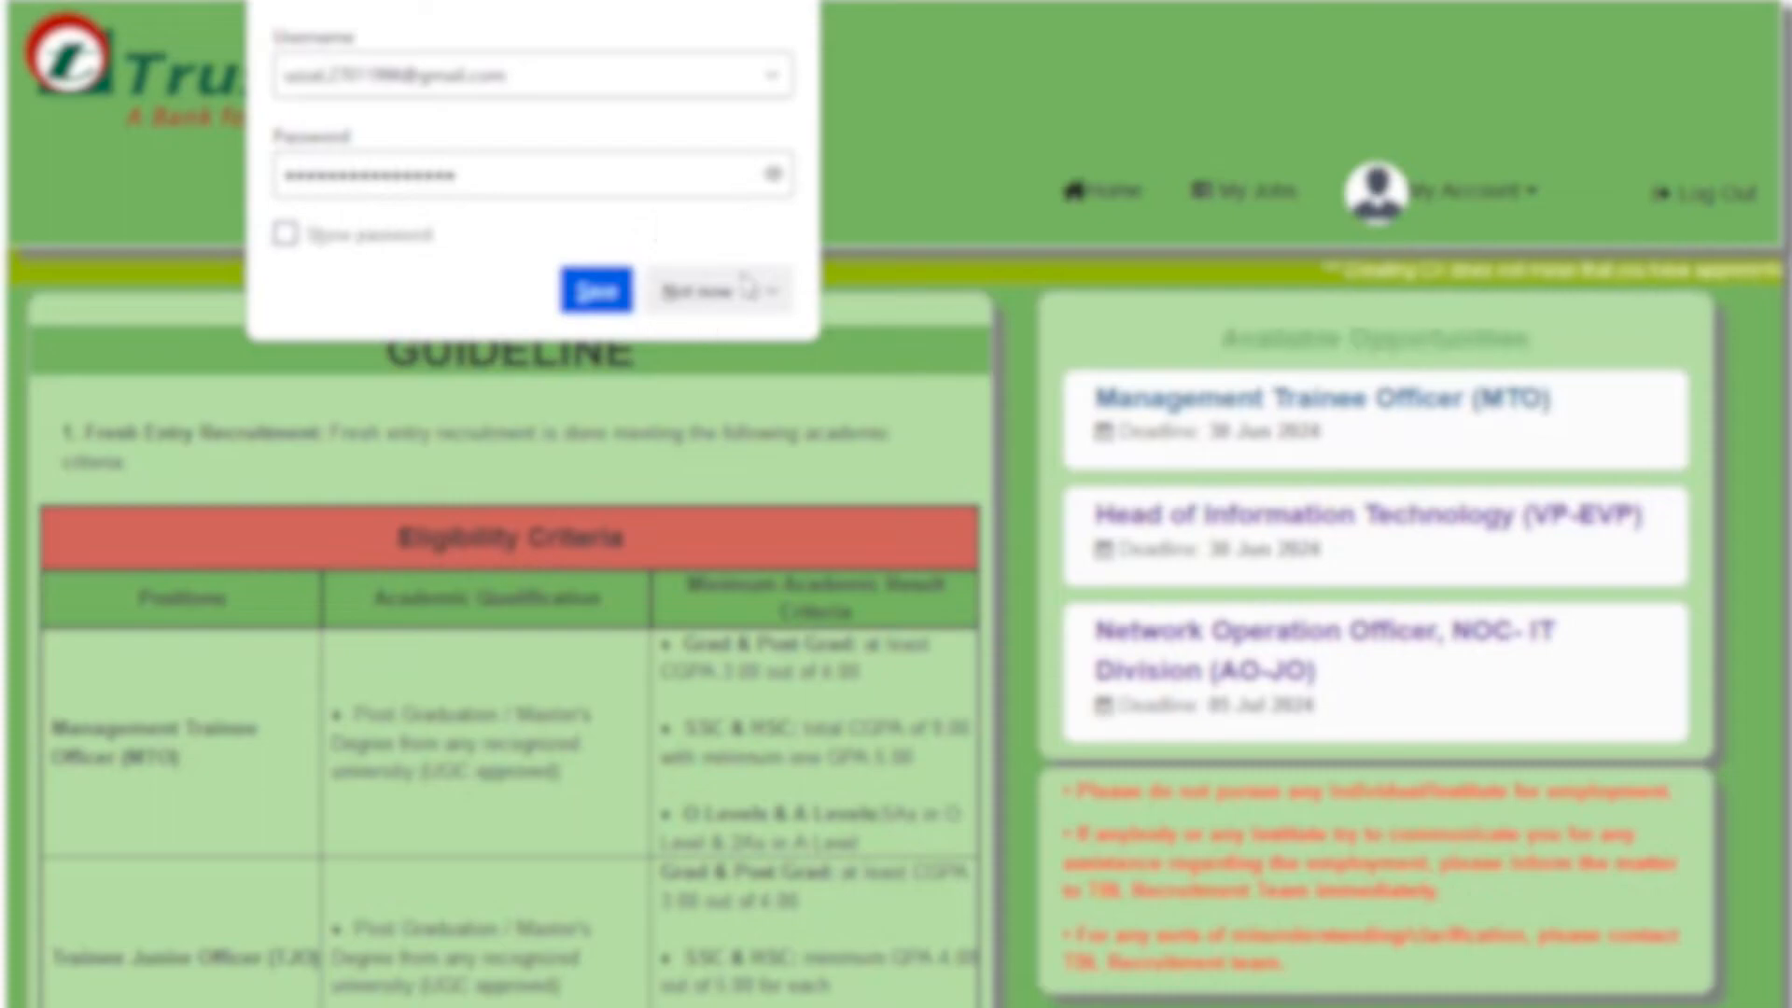
- Dismiss the save-password prompt and bring up the My Account dropdown
left_click(727, 303)
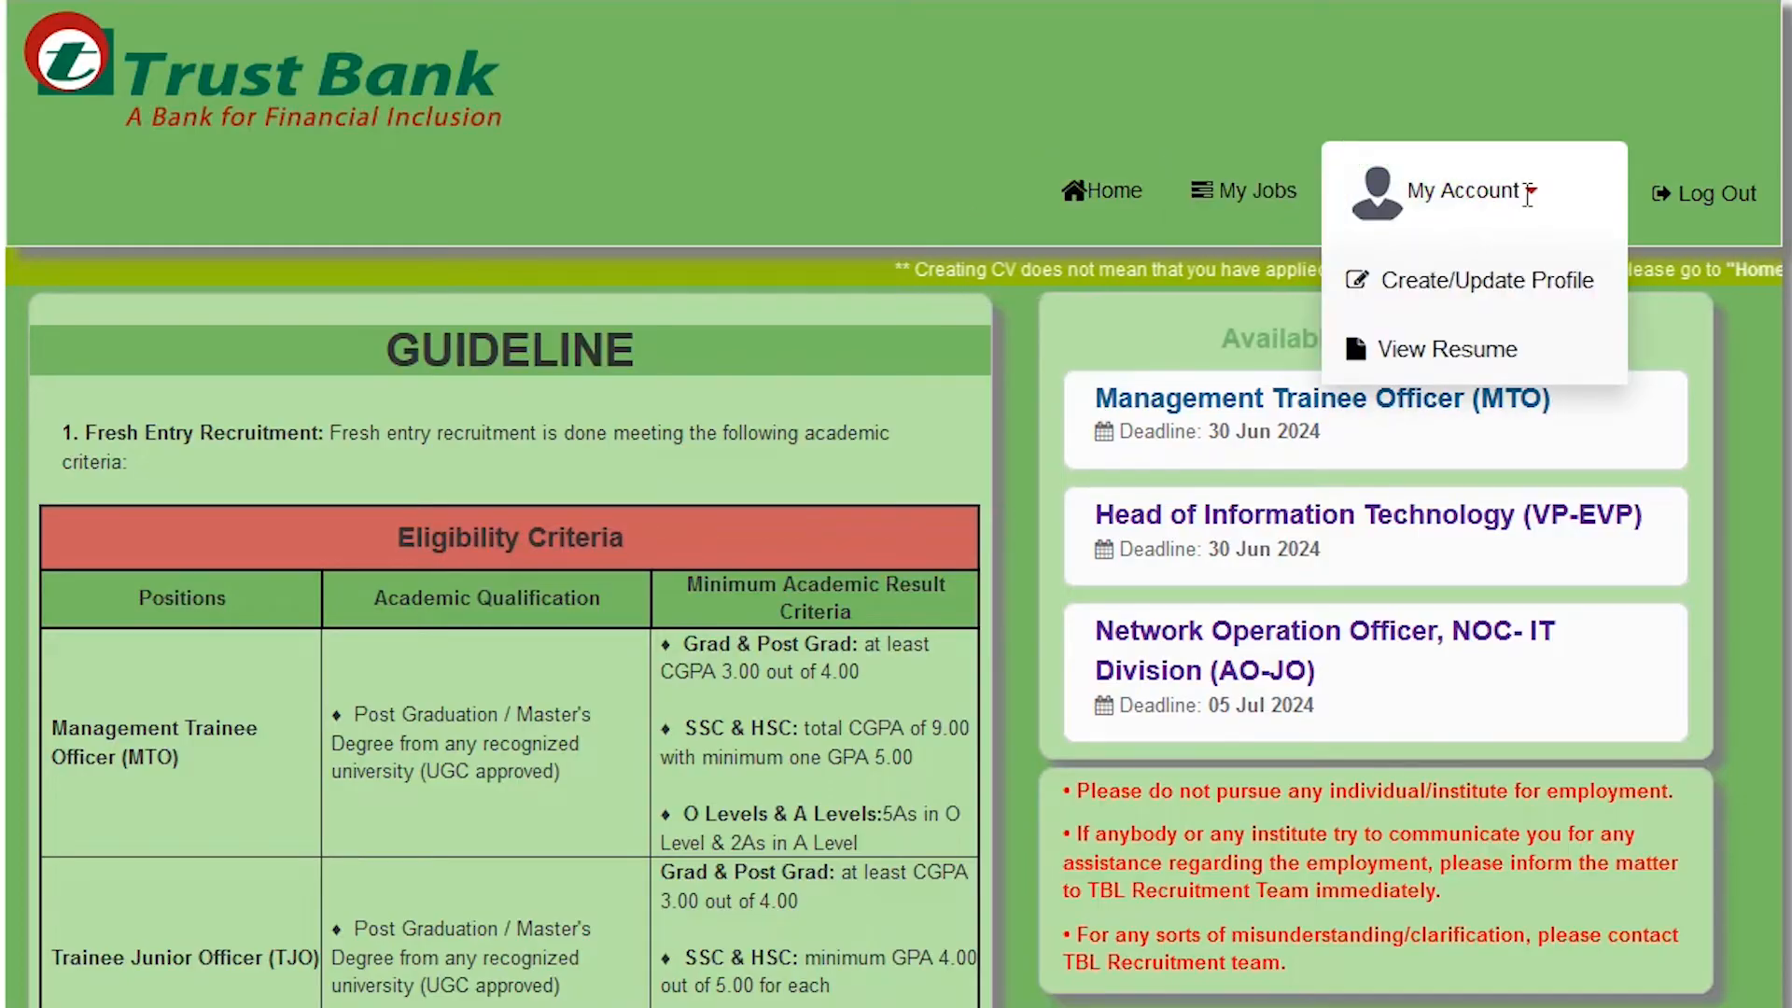
mouse_move(1501, 203)
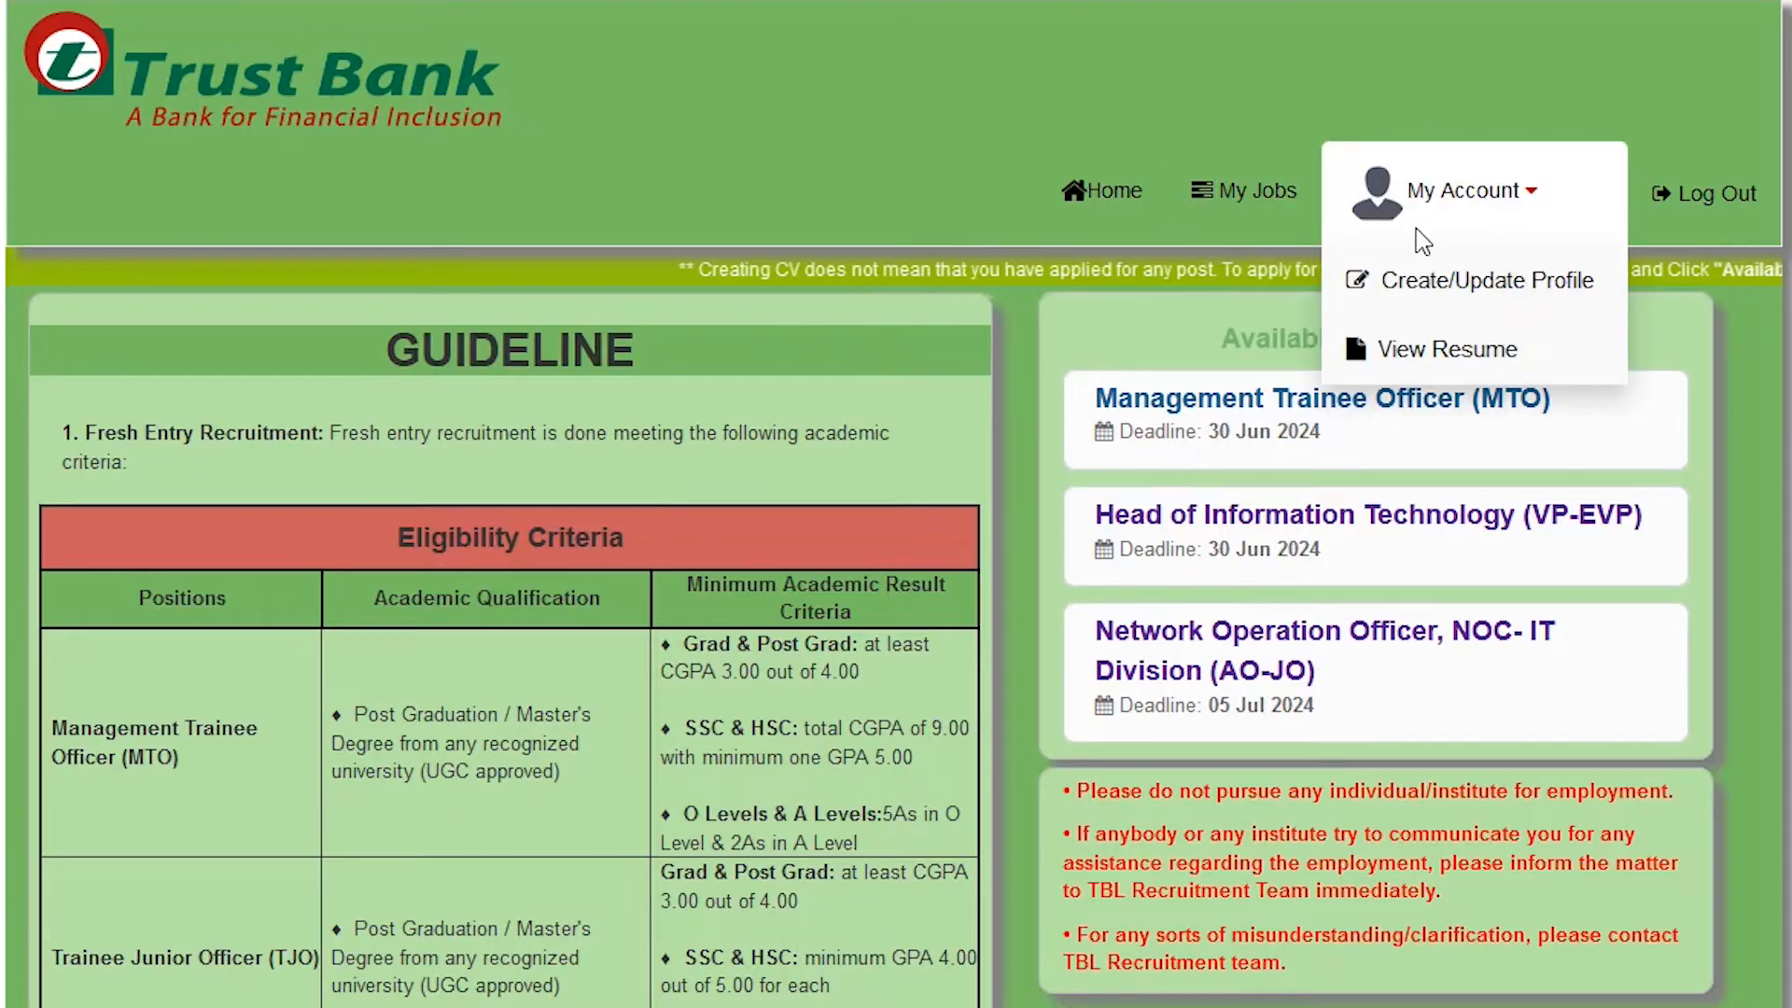
- View the resume and scroll through it, noting the empty CV identification number
left_click(1447, 358)
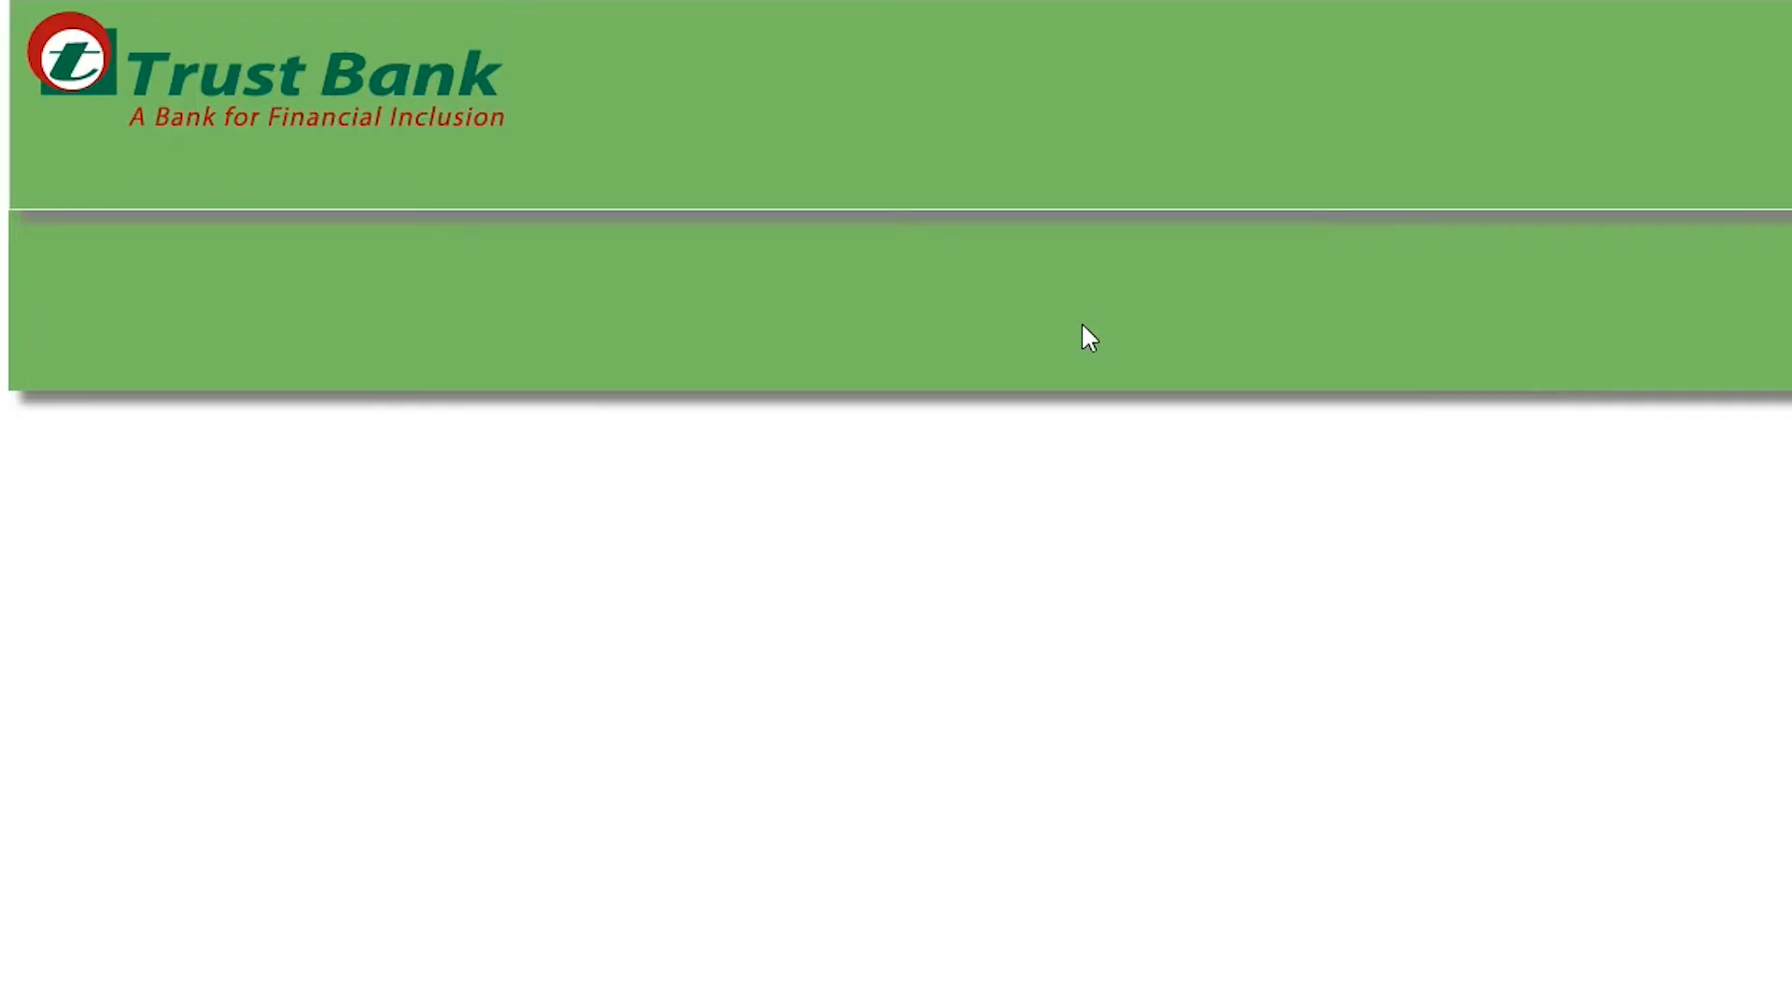
scroll(1080, 336, "down", 5)
scroll(725, 768, "down", 3)
scroll(725, 768, "up", 5)
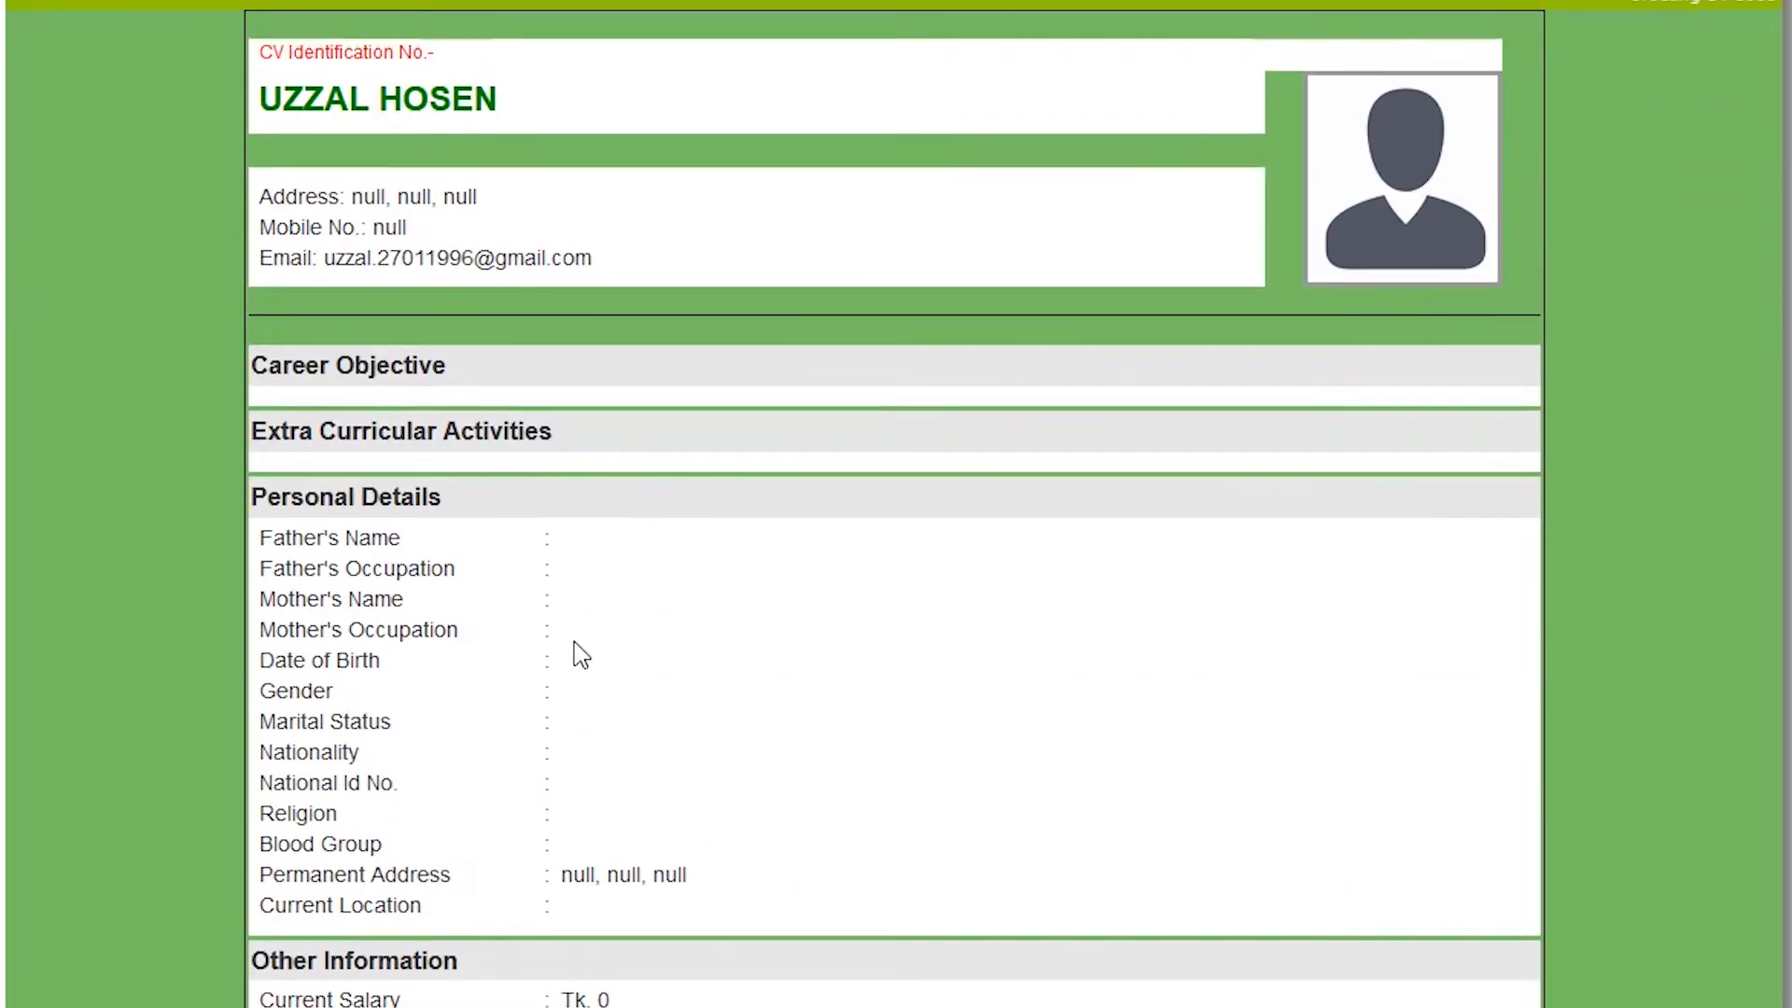
scroll(575, 651, "up", 3)
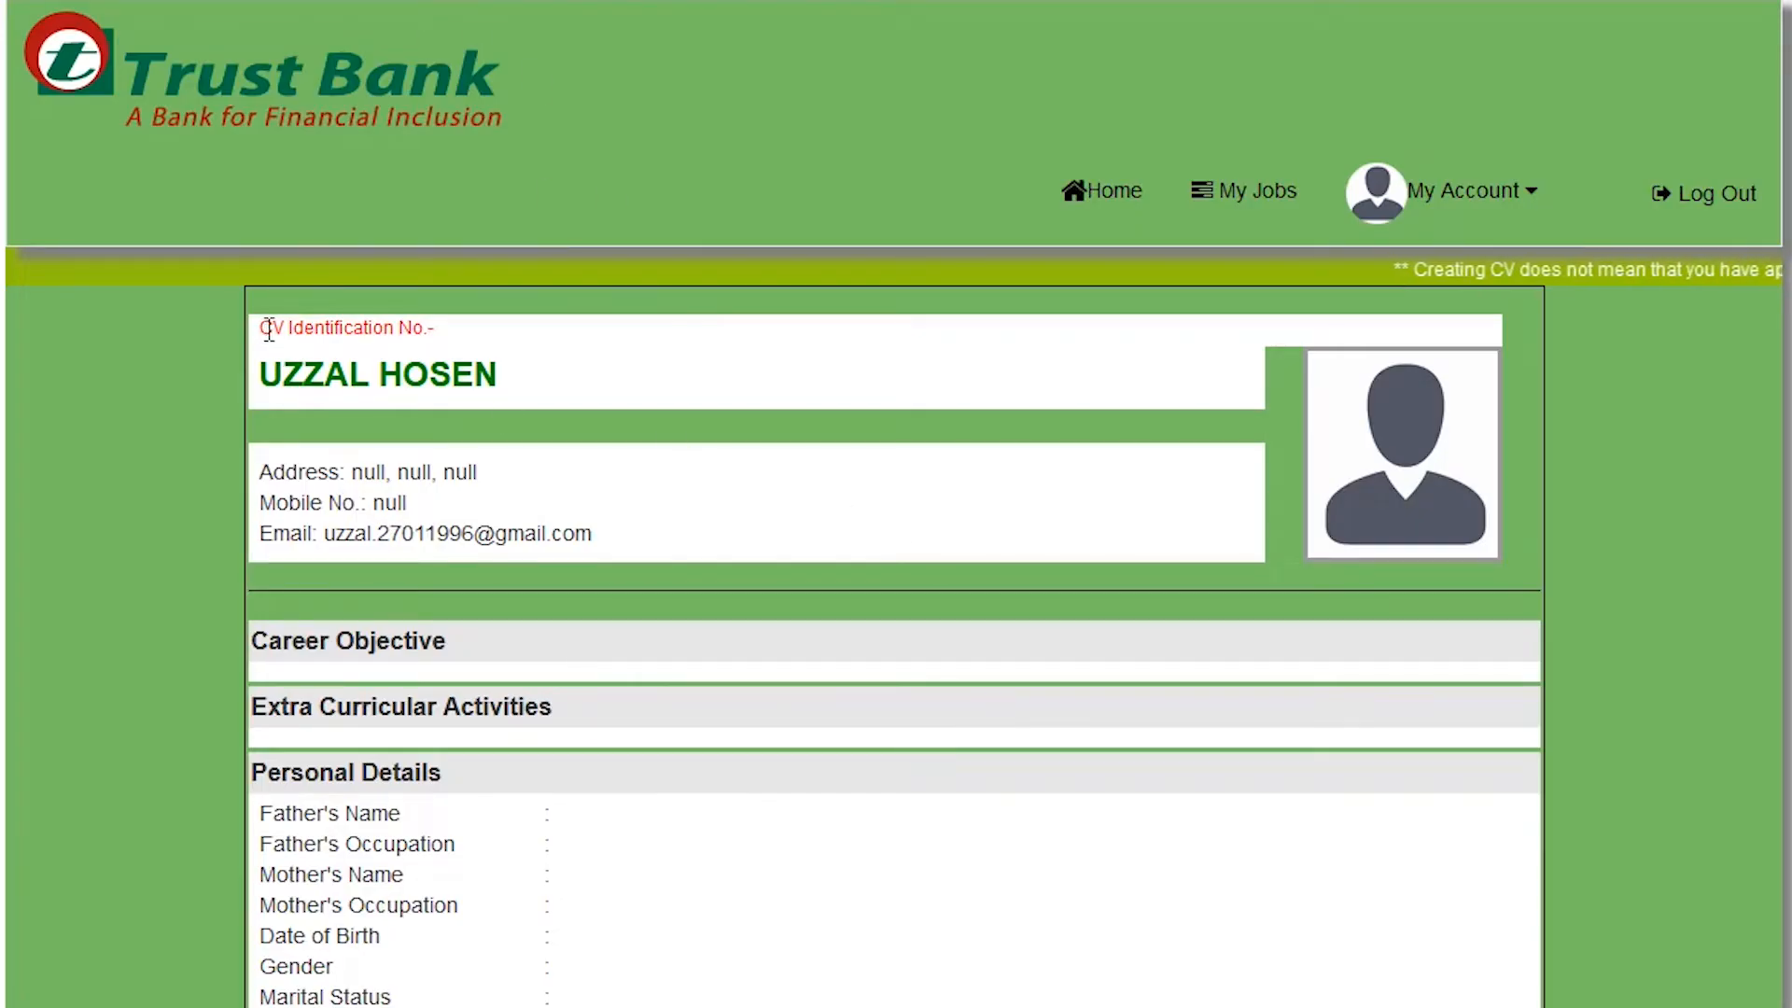
left_click_drag(268, 328, 488, 339)
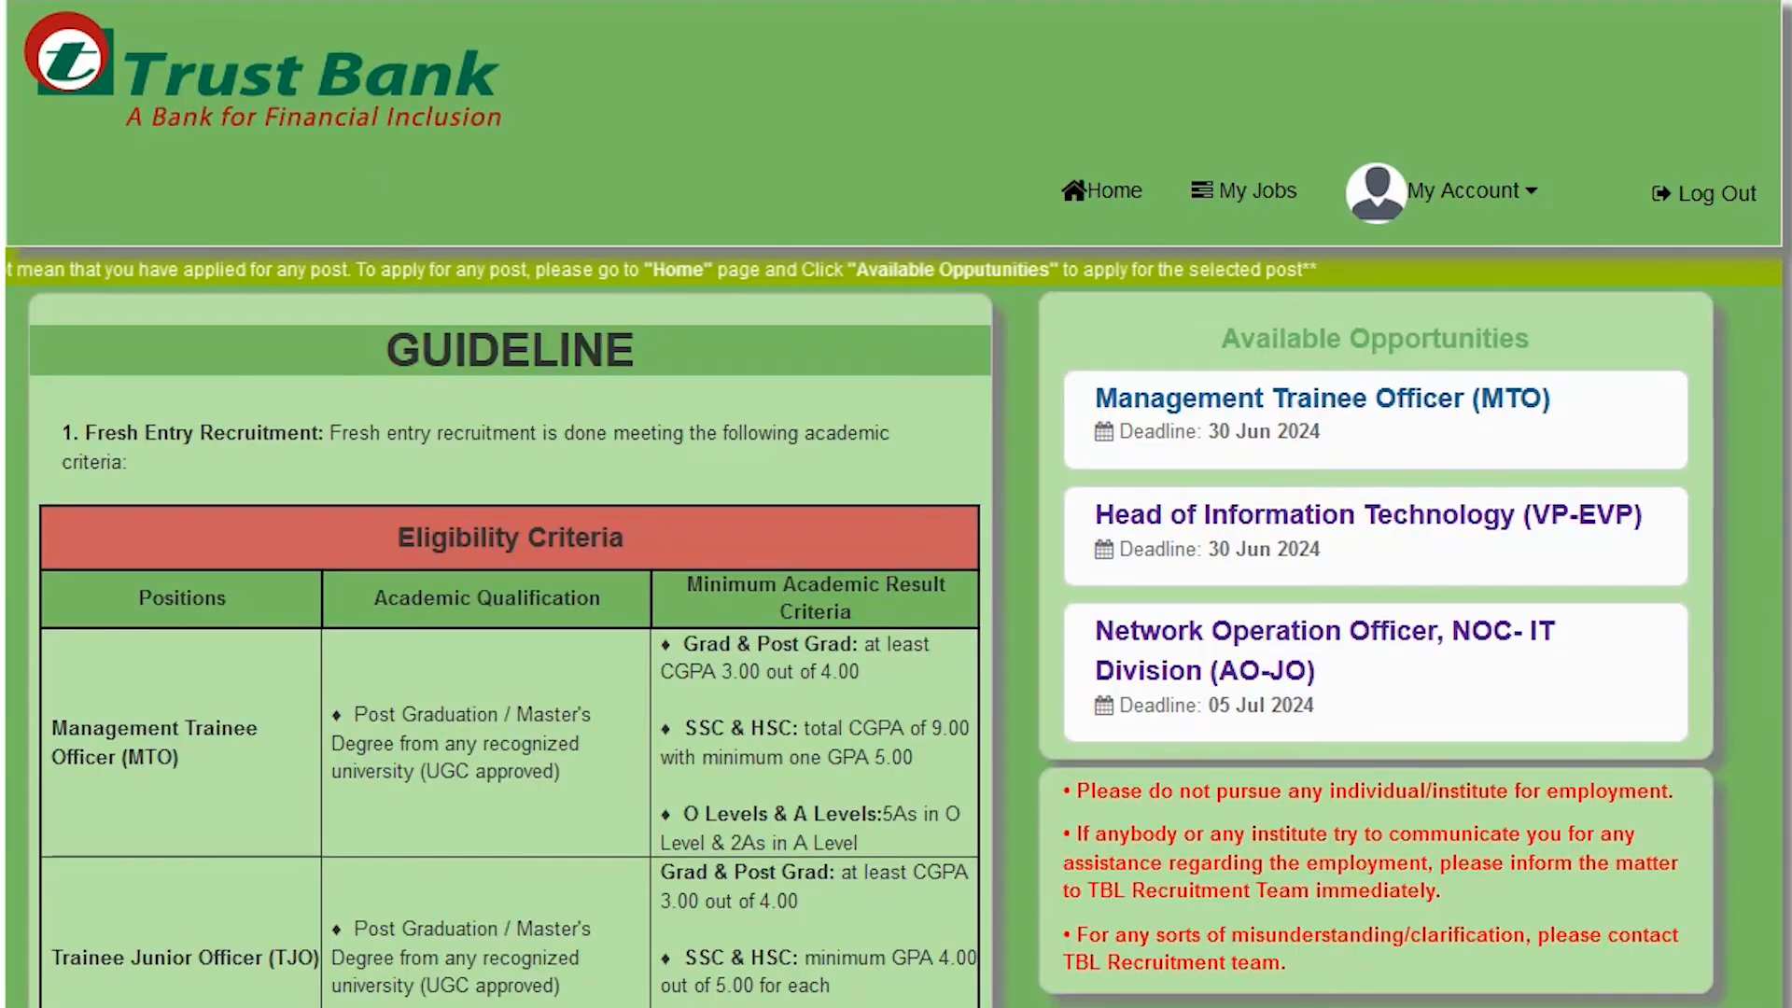
- Choose Create/Update Profile from the My Account menu
left_click(1431, 196)
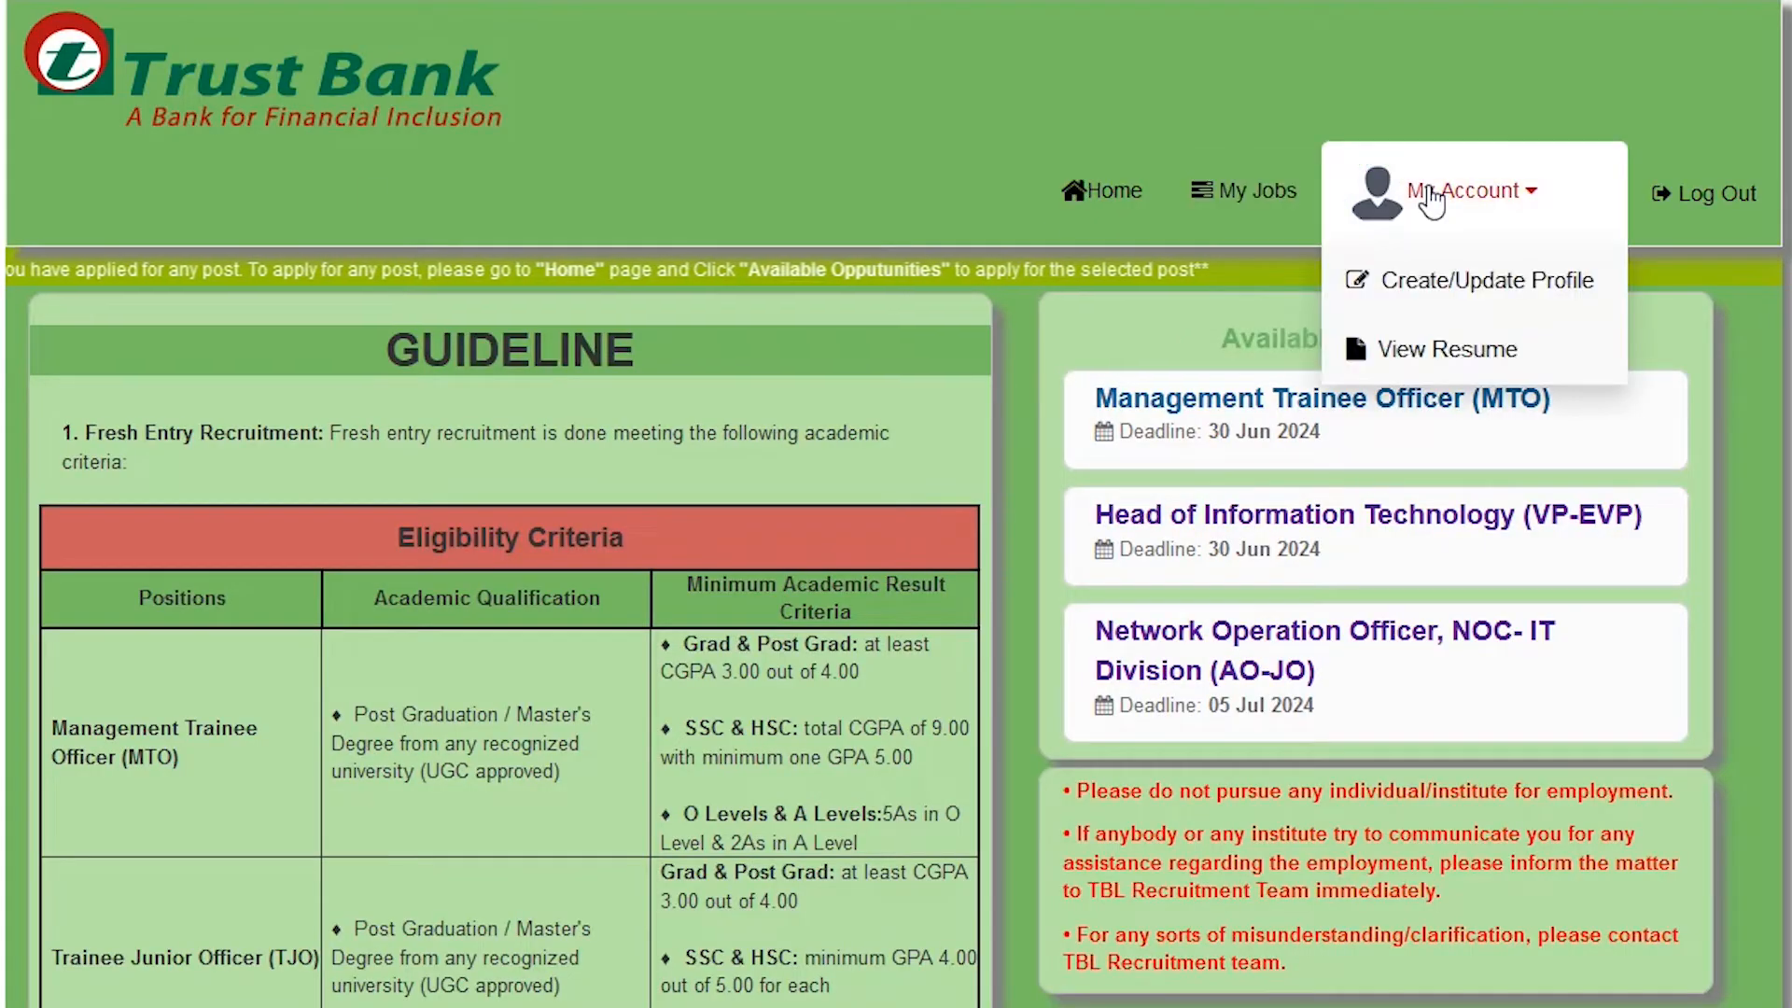
left_click(1506, 295)
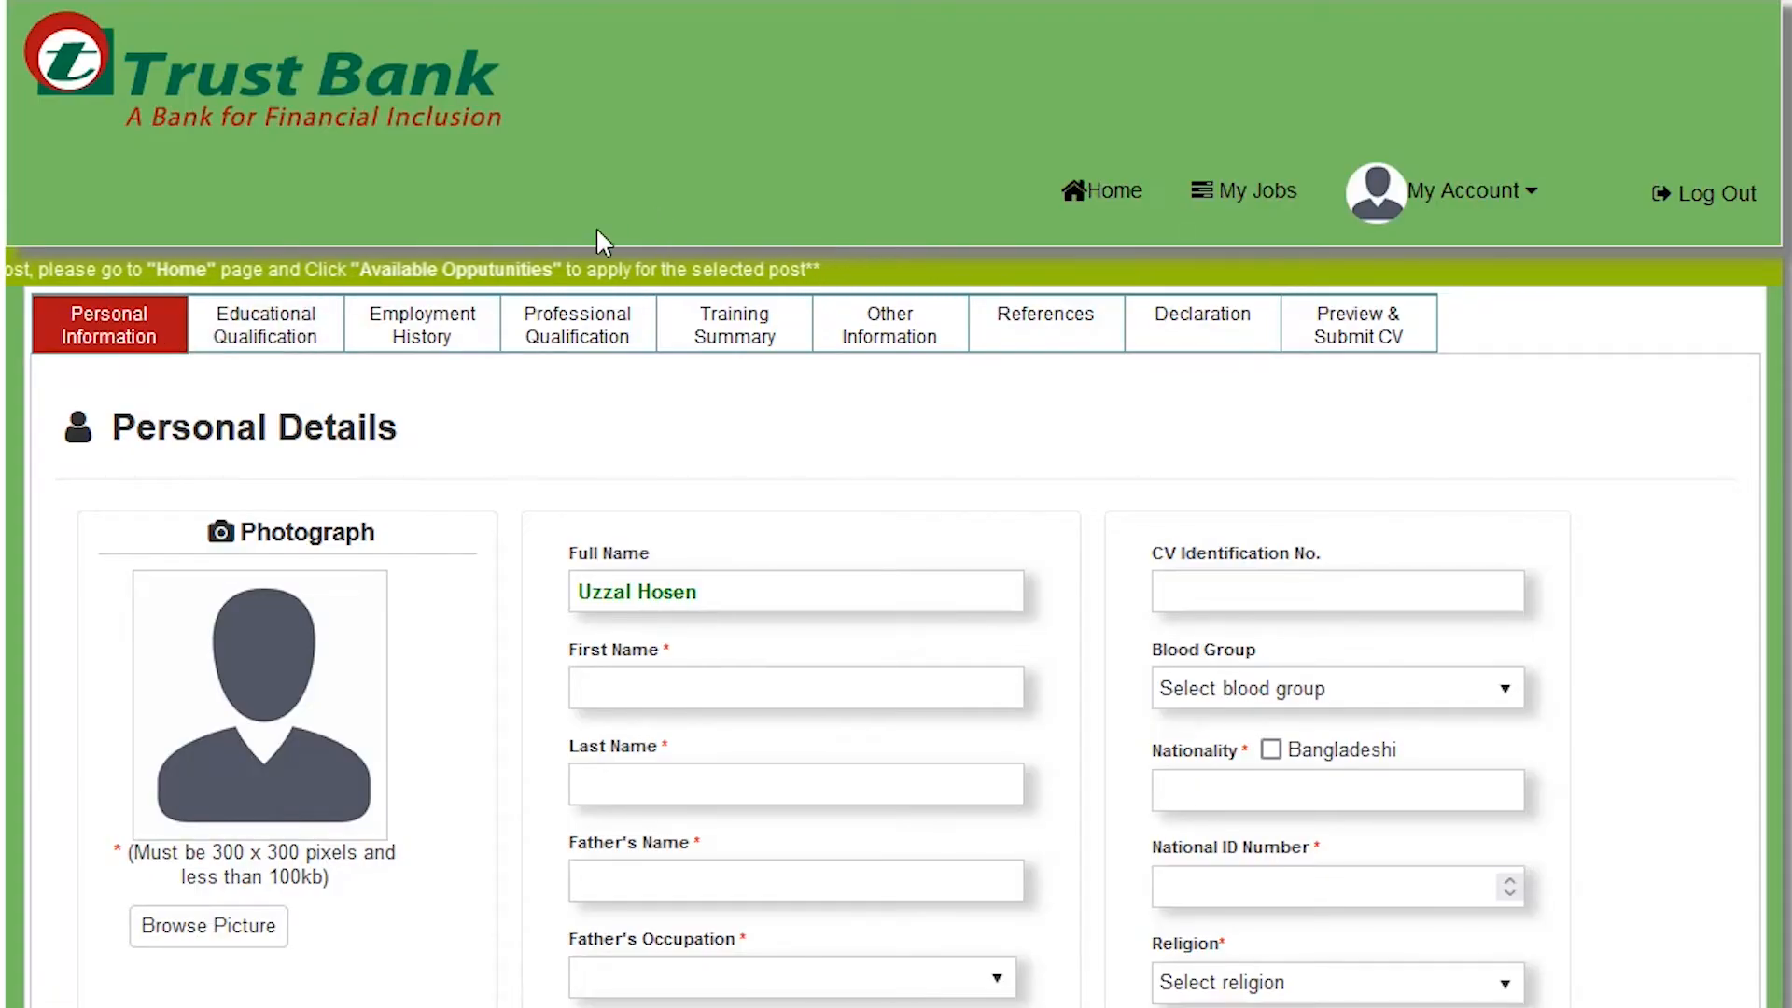
scroll(598, 299, "down", 2)
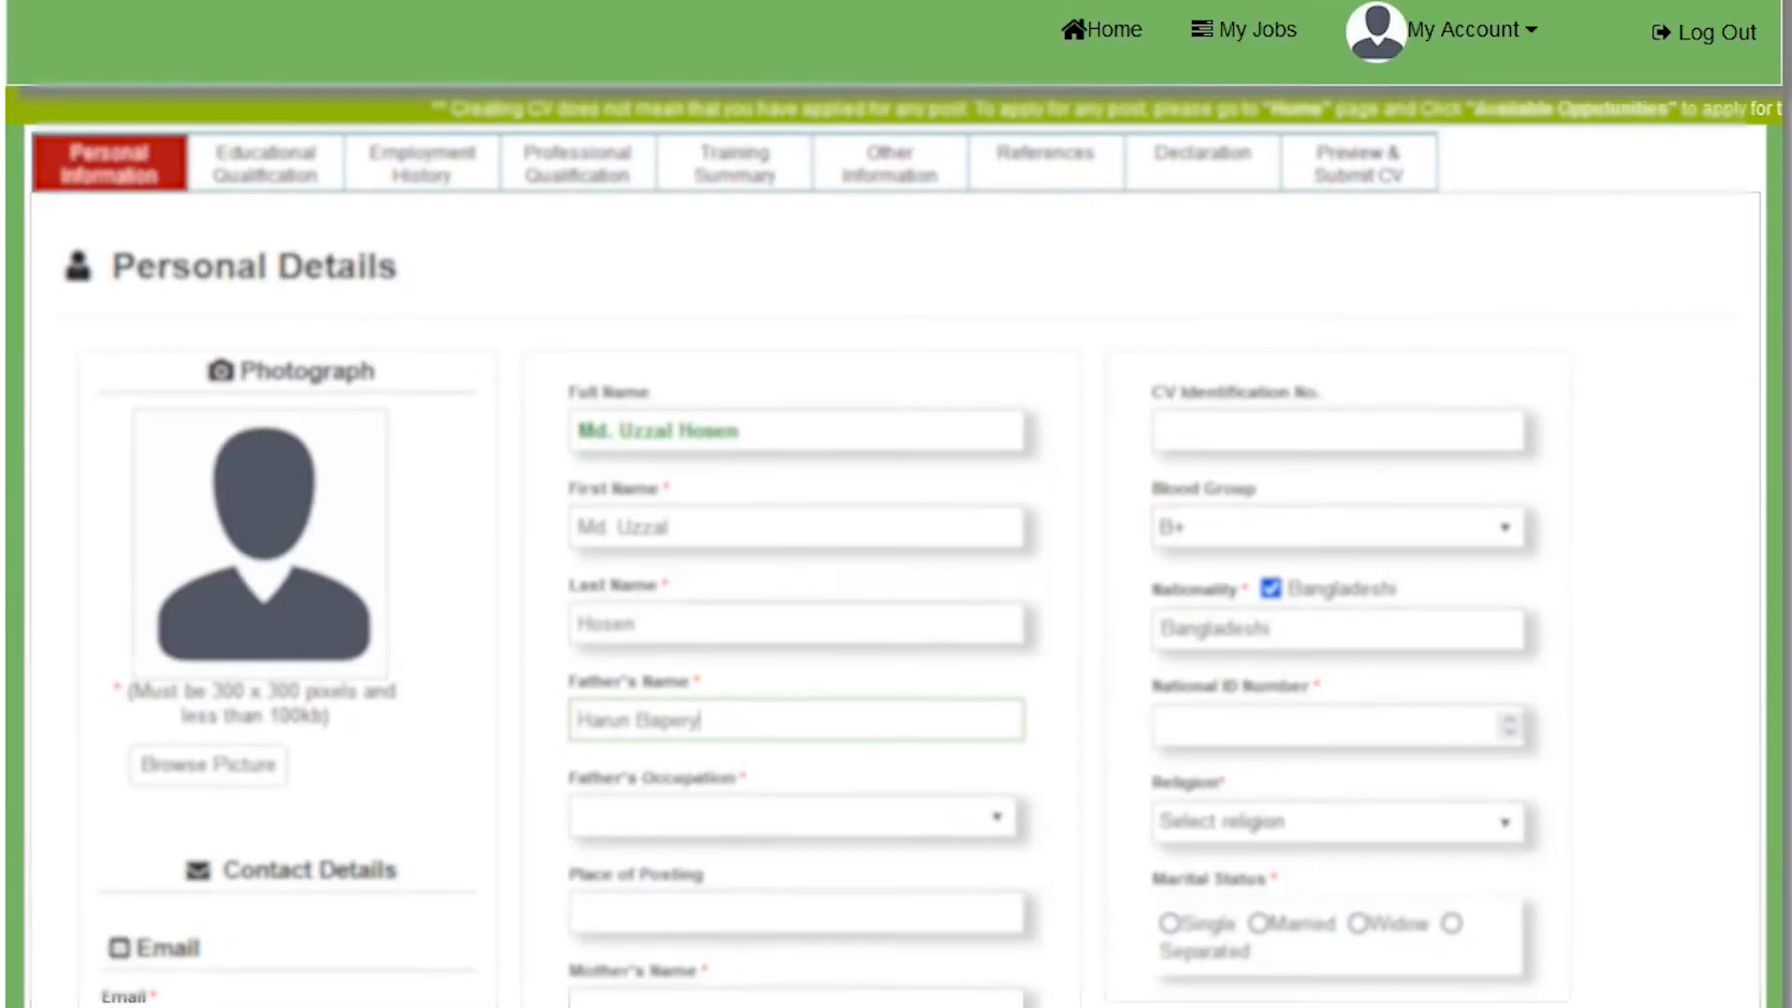
left_click(700, 821)
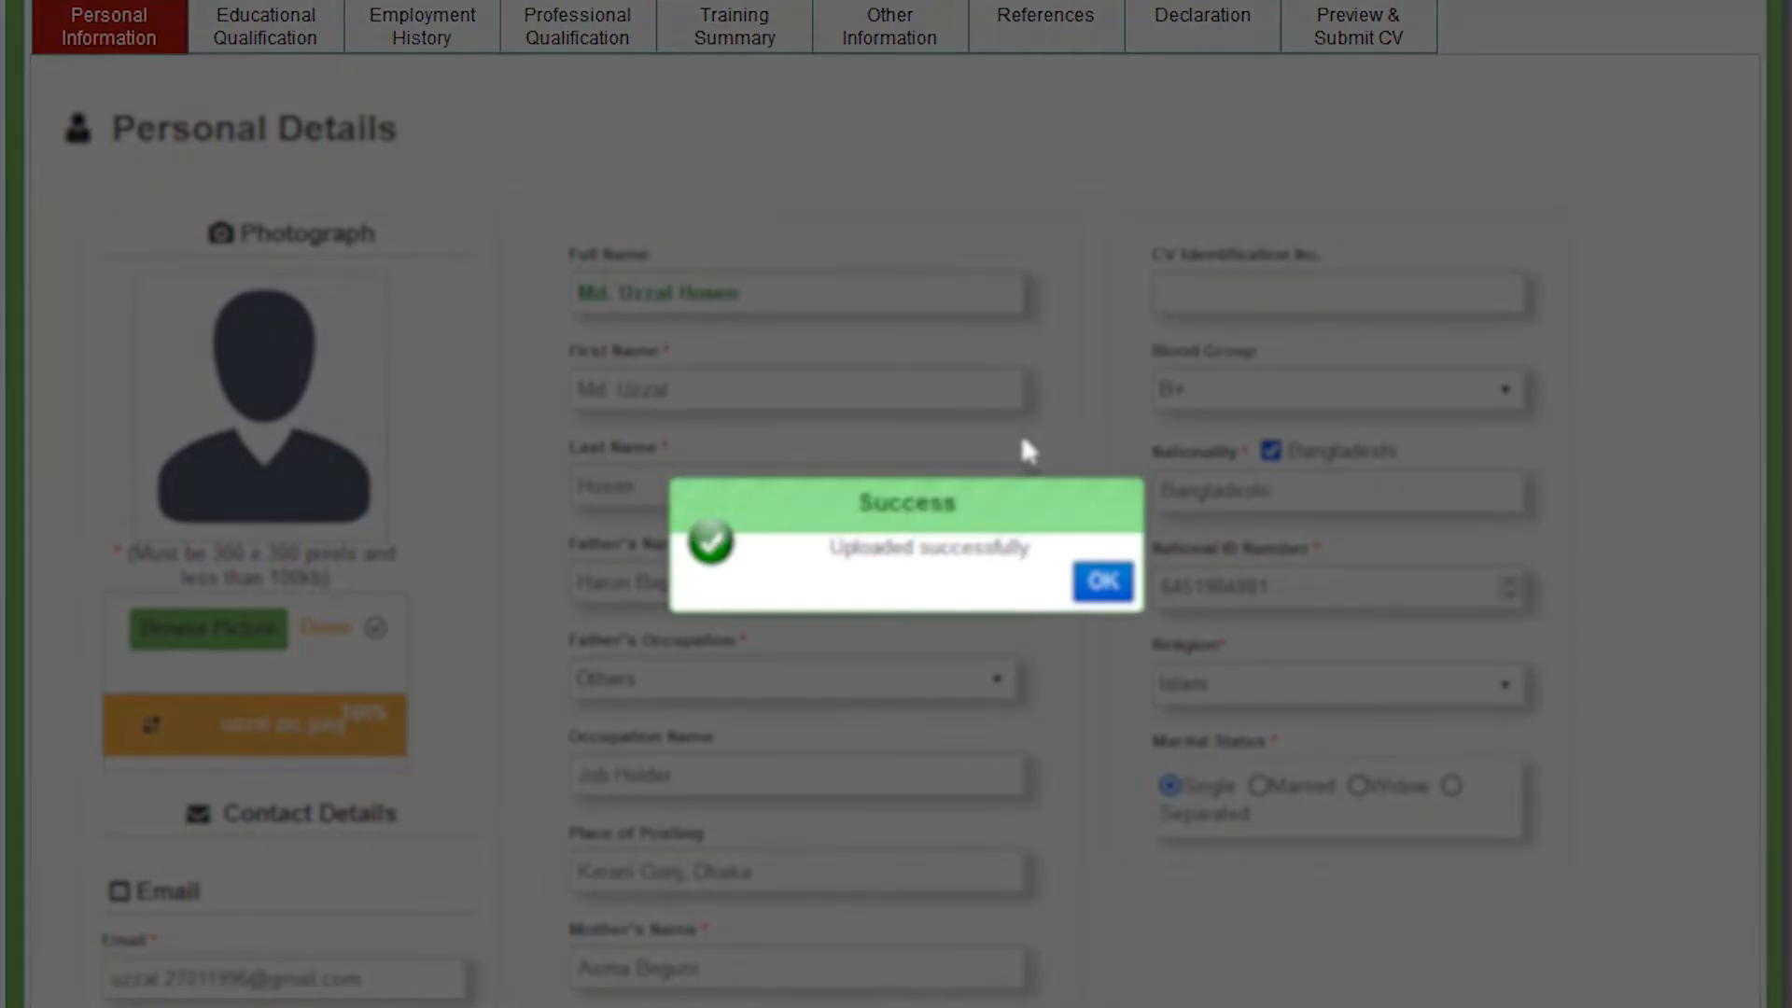
left_click(1115, 585)
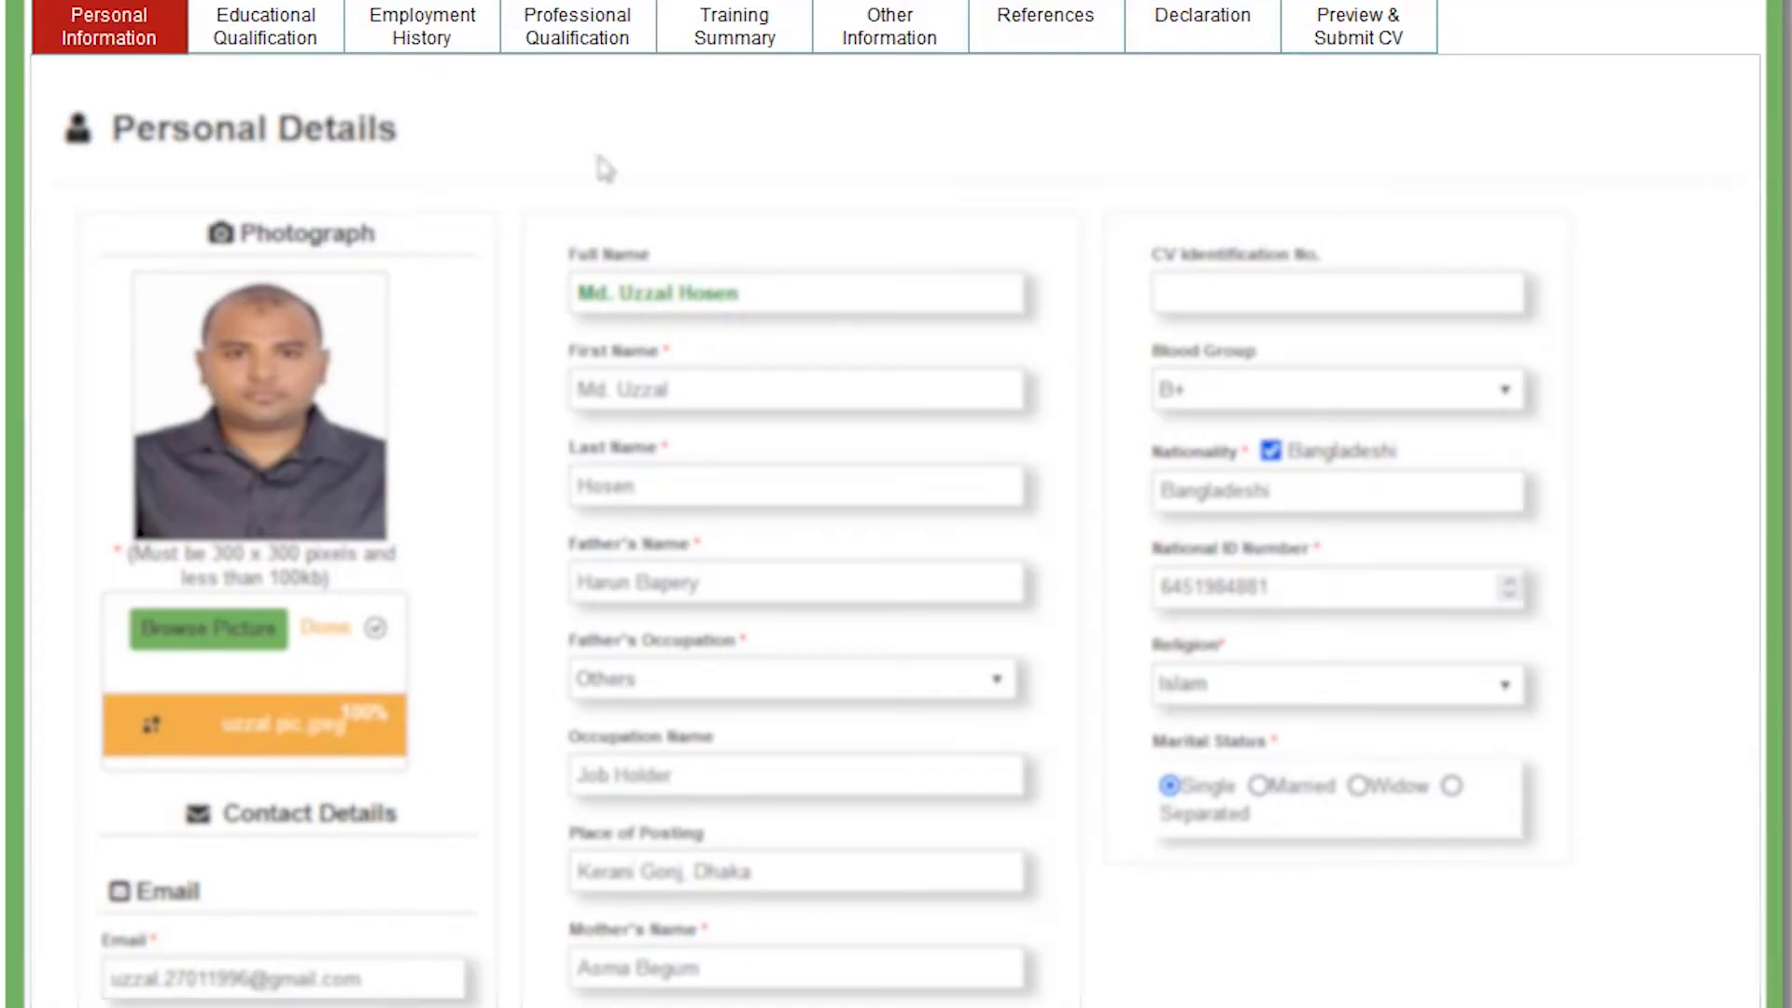
scroll(801, 138, "down", 2)
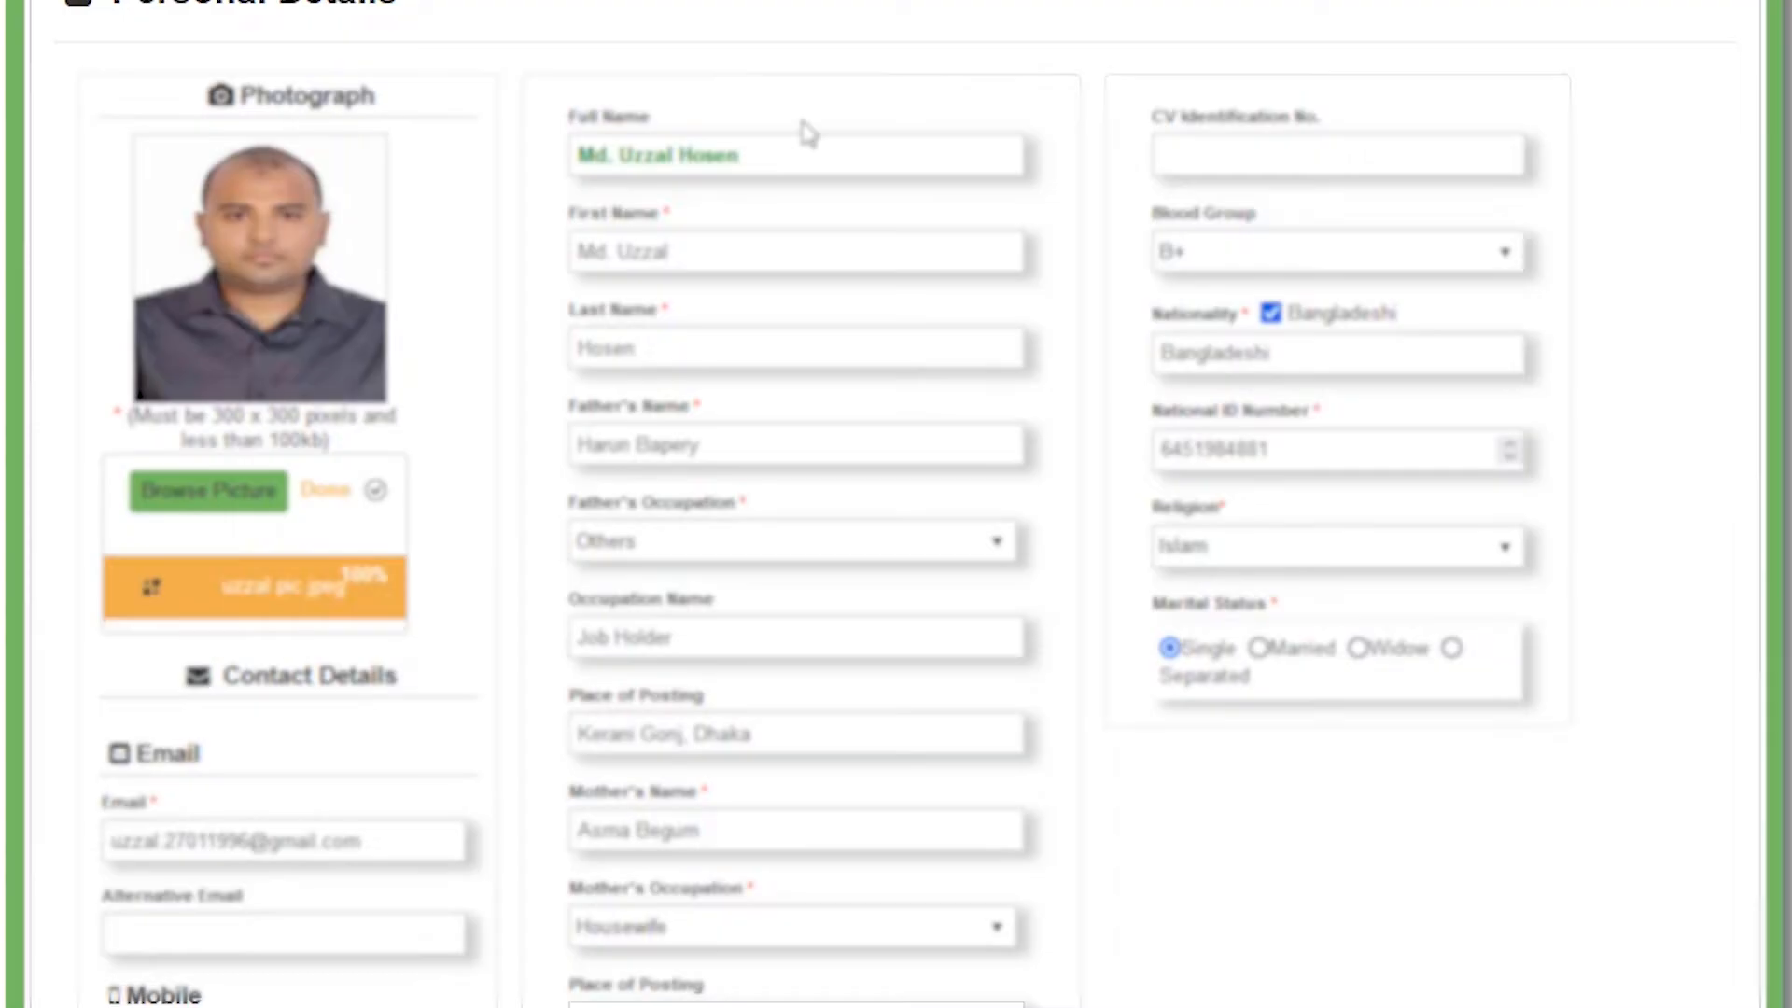
scroll(769, 193, "down", 2)
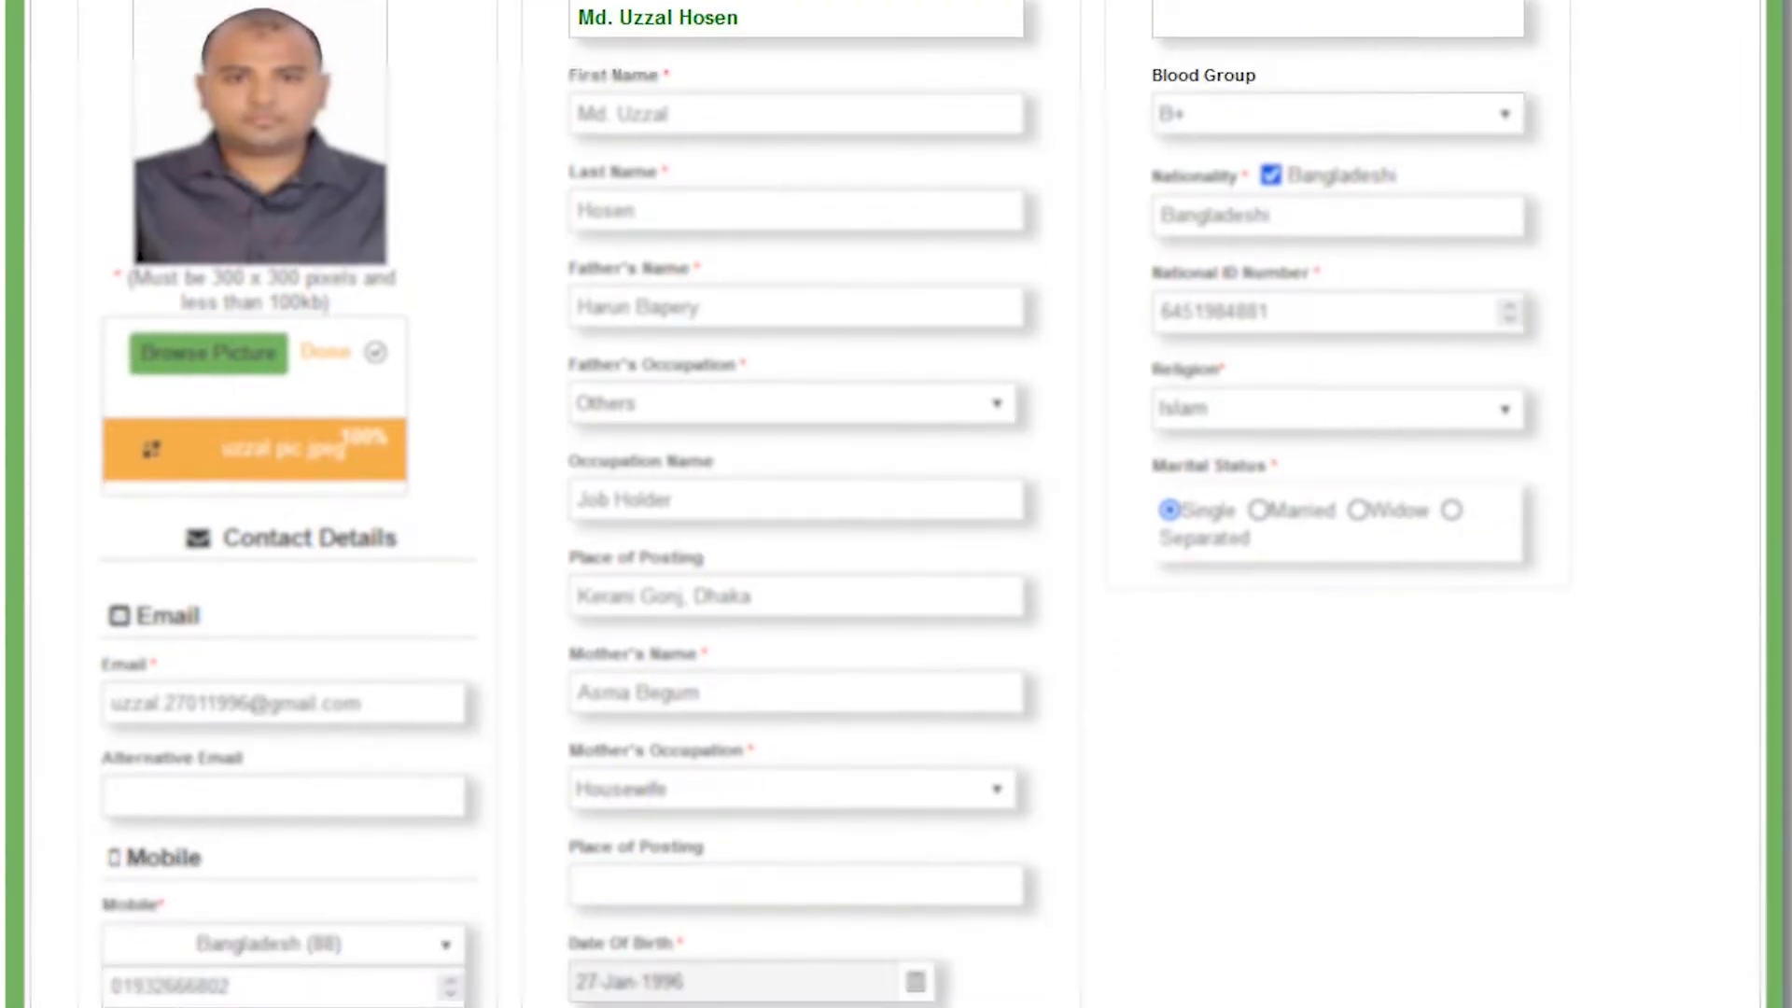
scroll(403, 207, "up", 2)
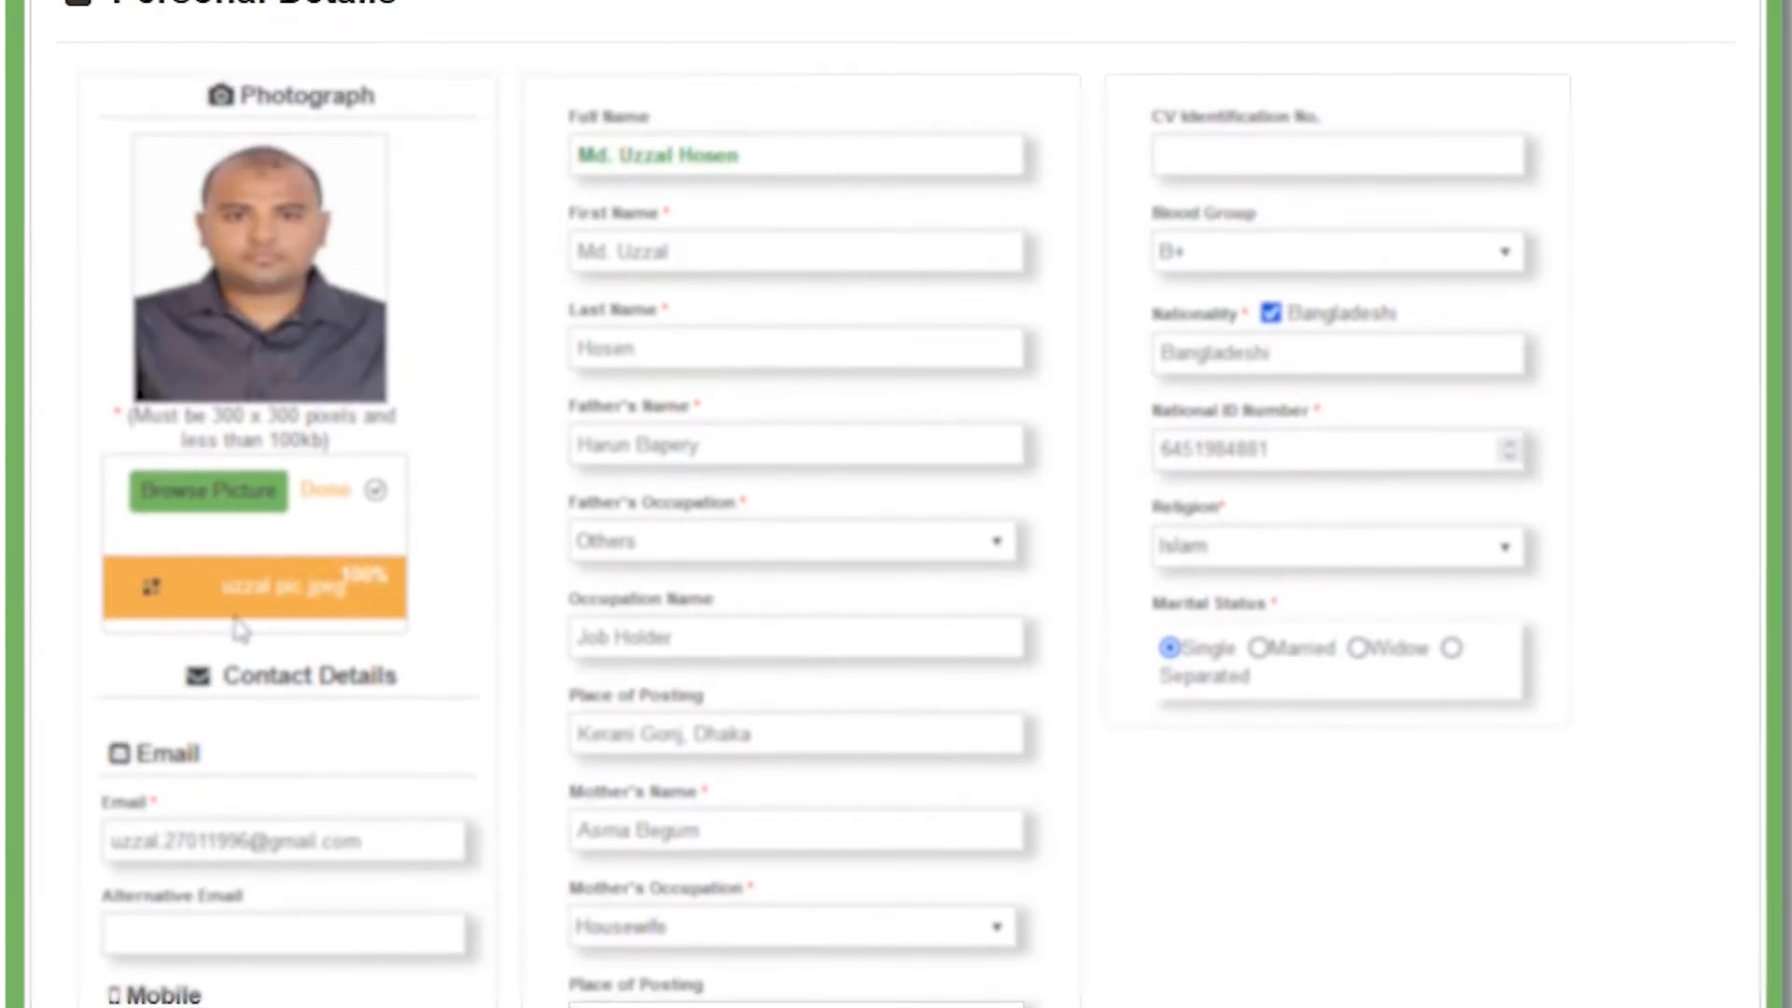
scroll(560, 429, "down", 4)
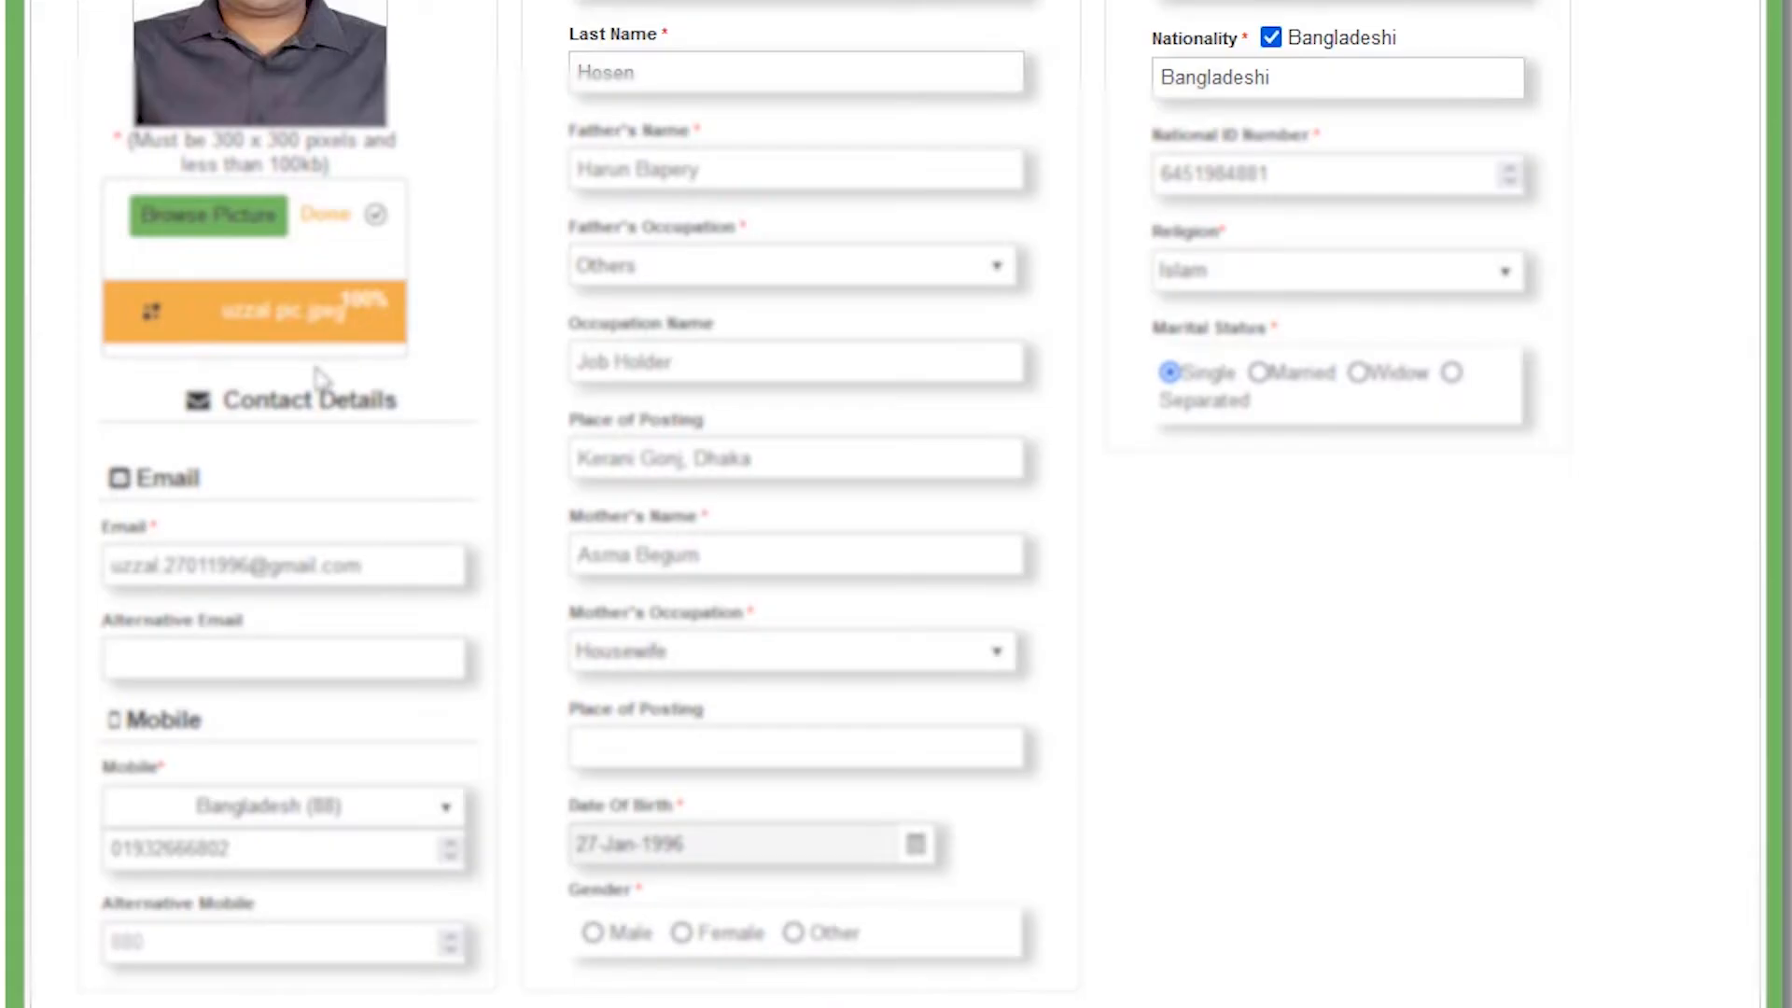
scroll(318, 376, "up", 4)
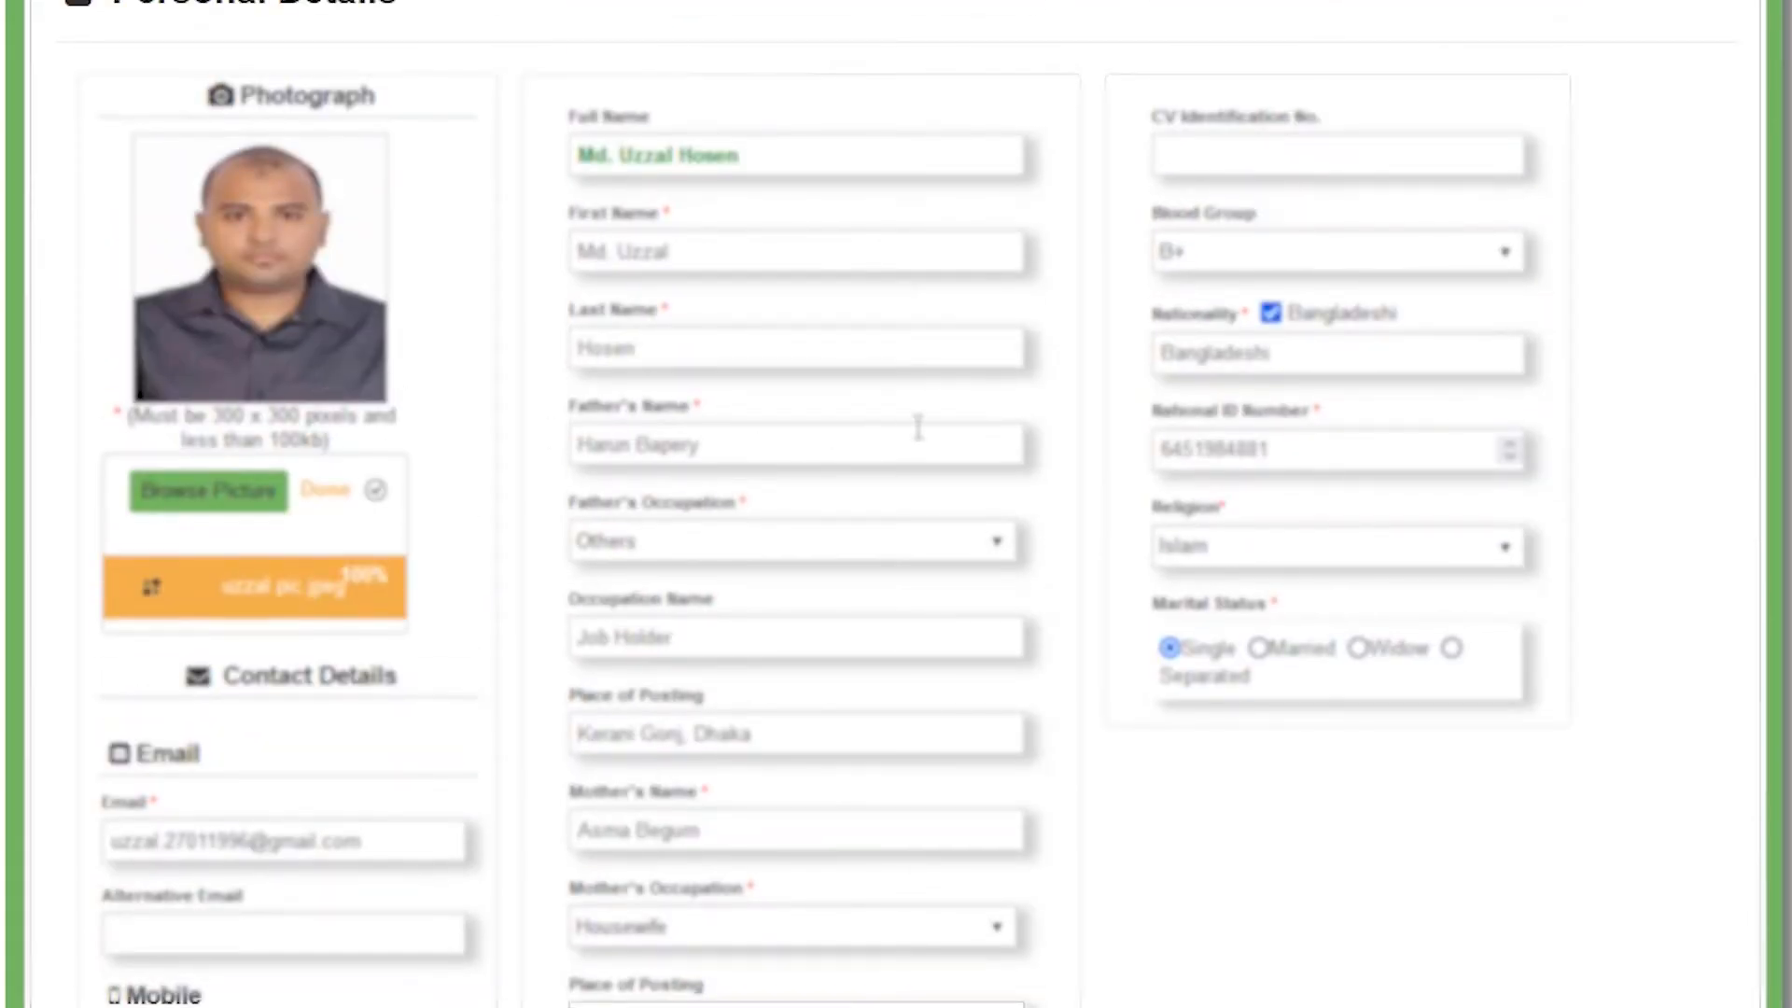
scroll(971, 439, "up", 4)
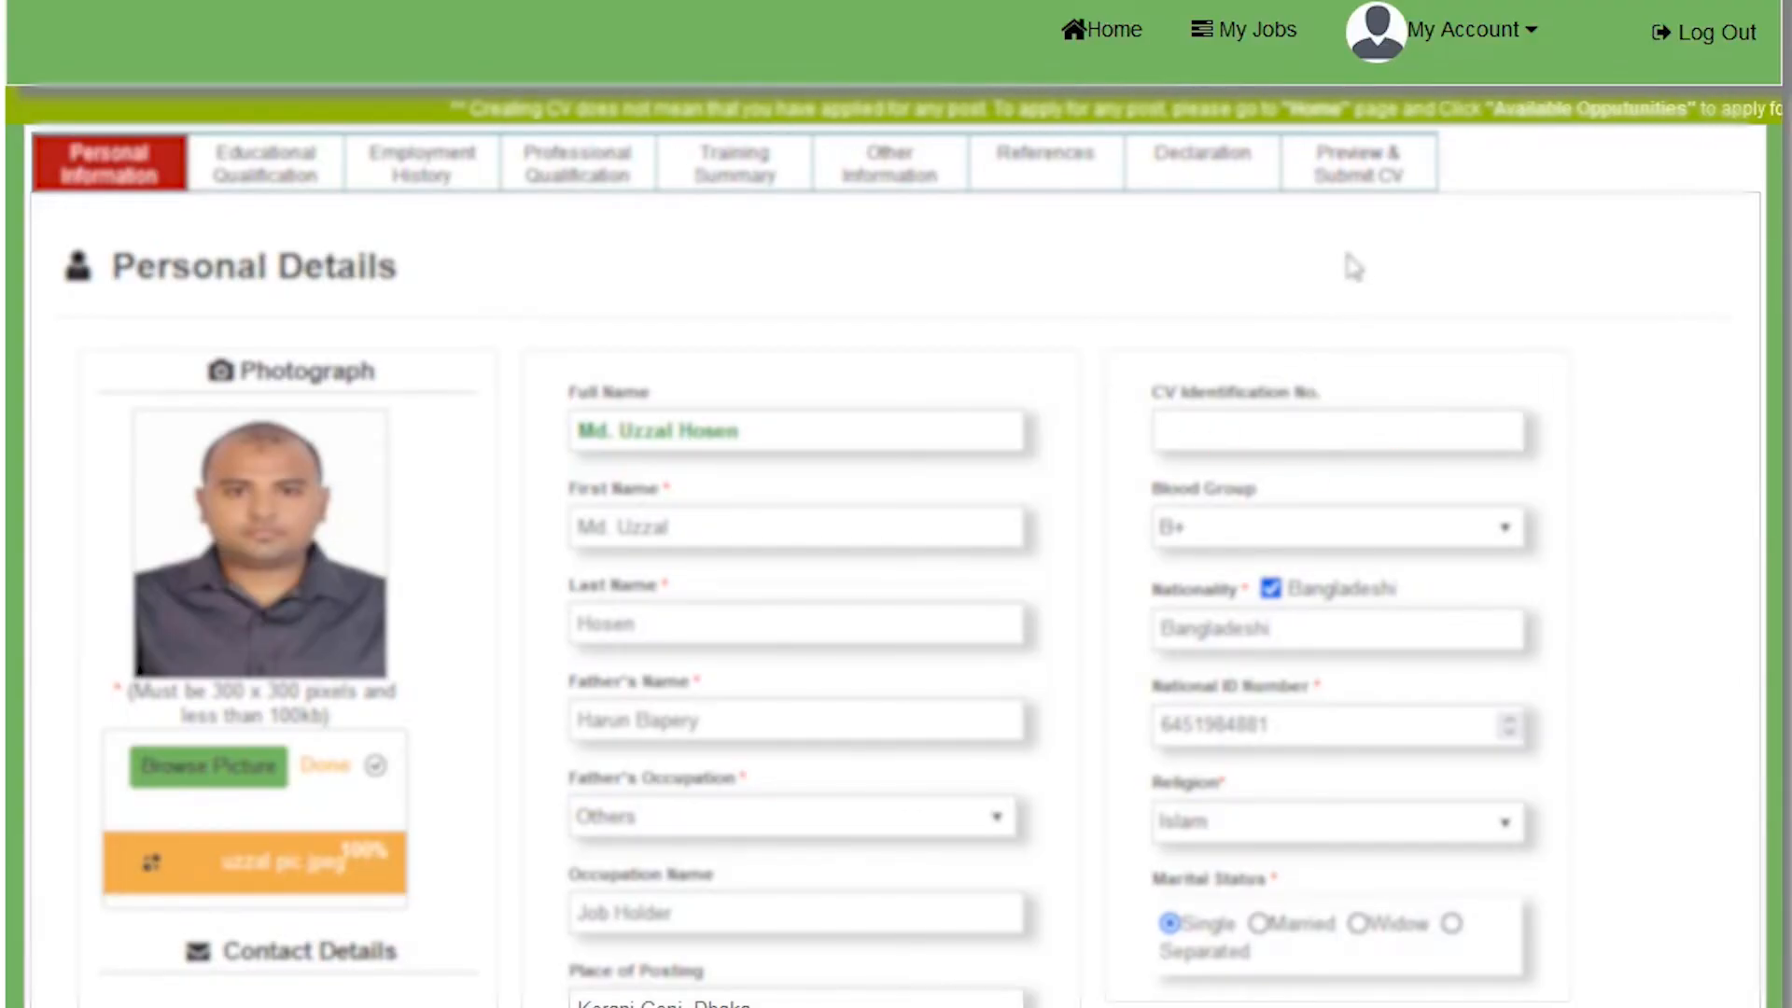
scroll(1326, 275, "down", 5)
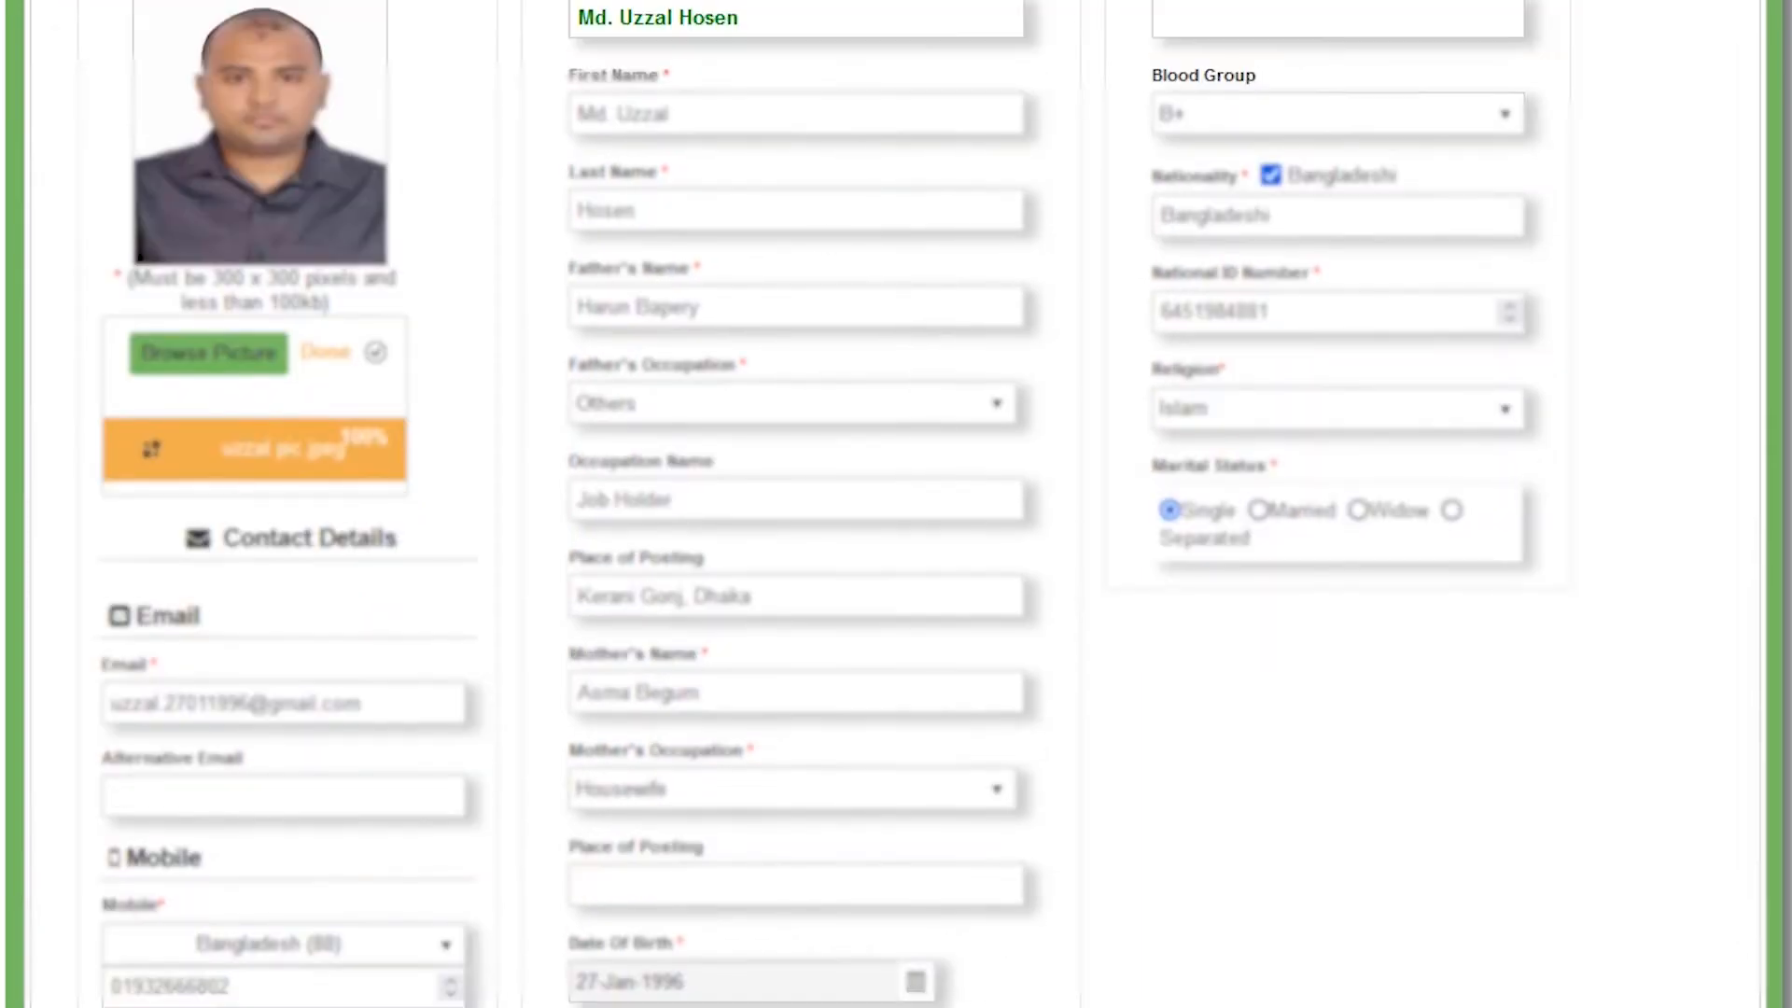
scroll(766, 938, "down", 5)
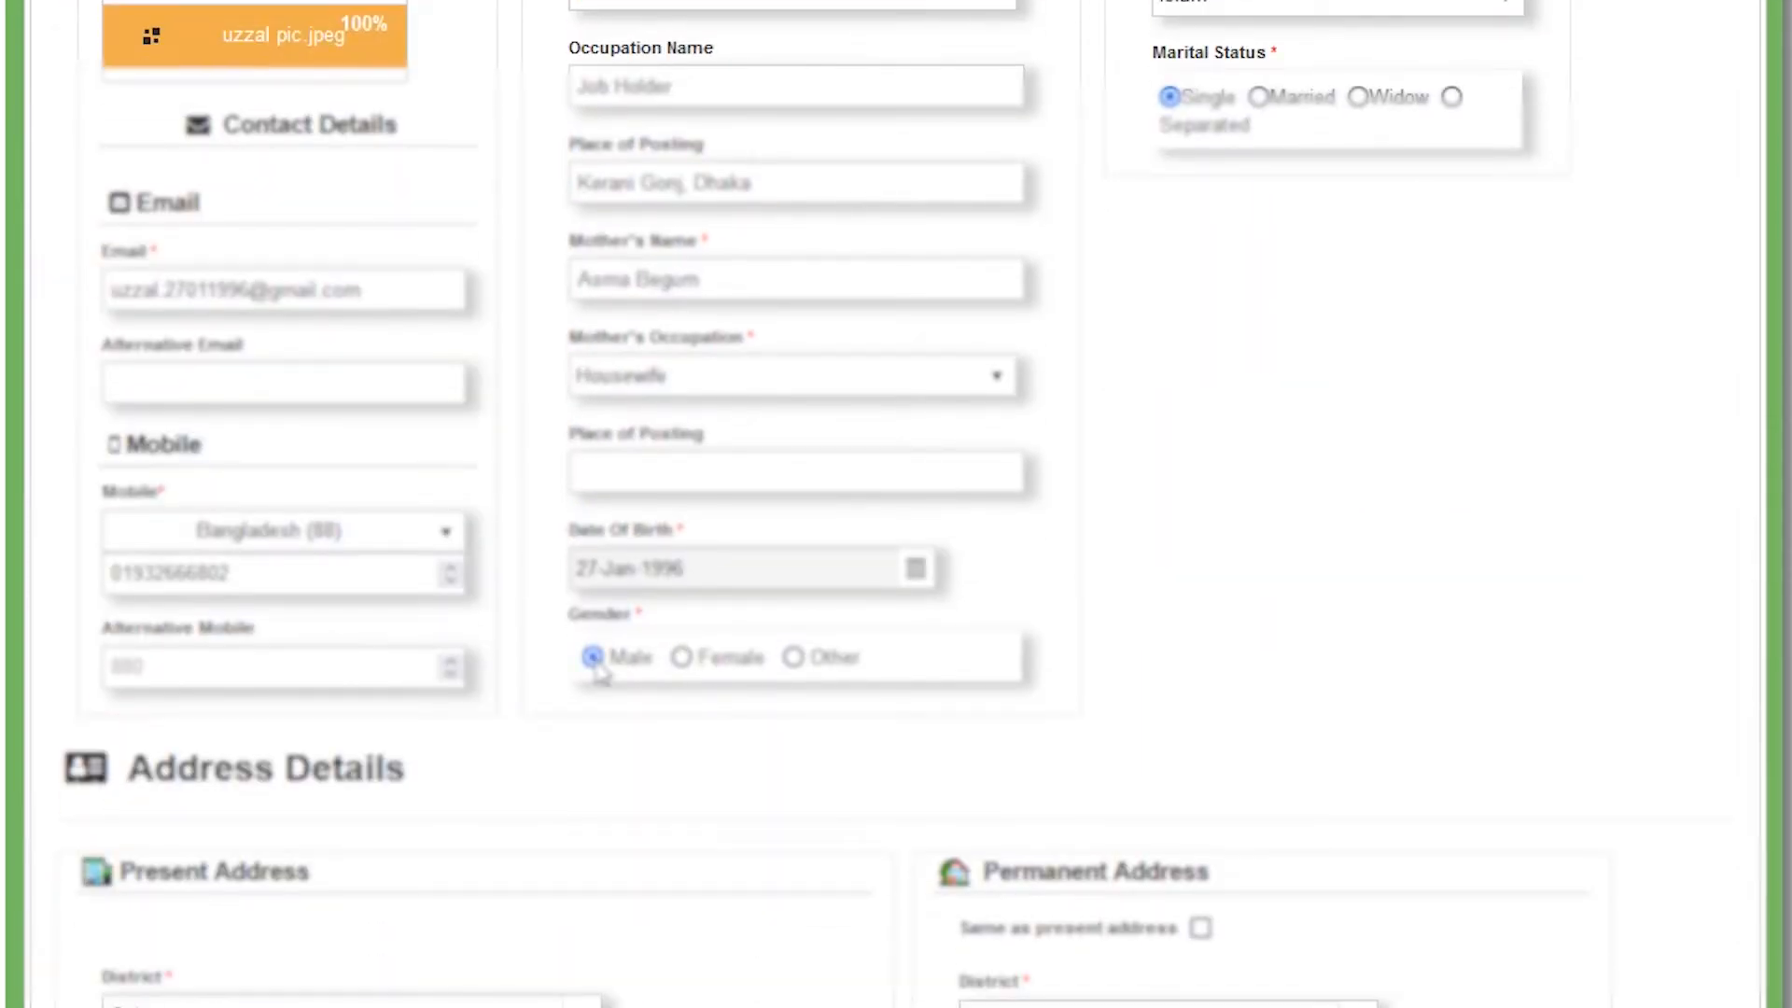
scroll(906, 564, "up", 7)
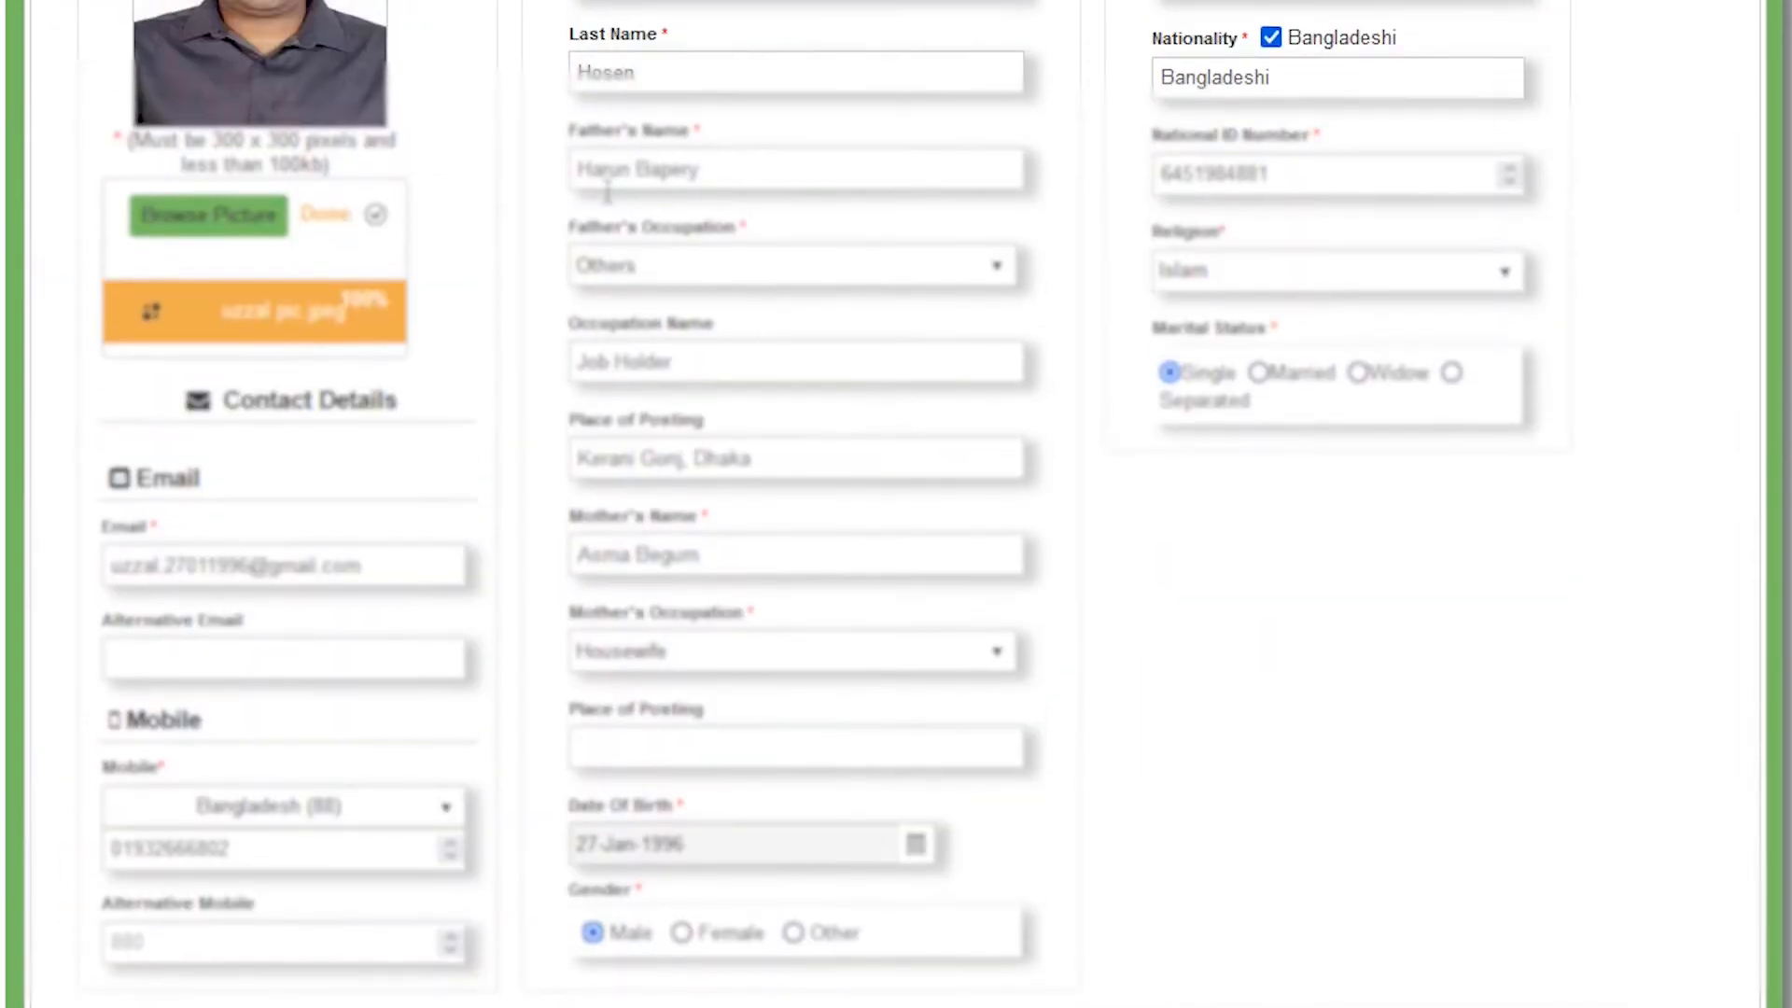
scroll(597, 140, "down", 12)
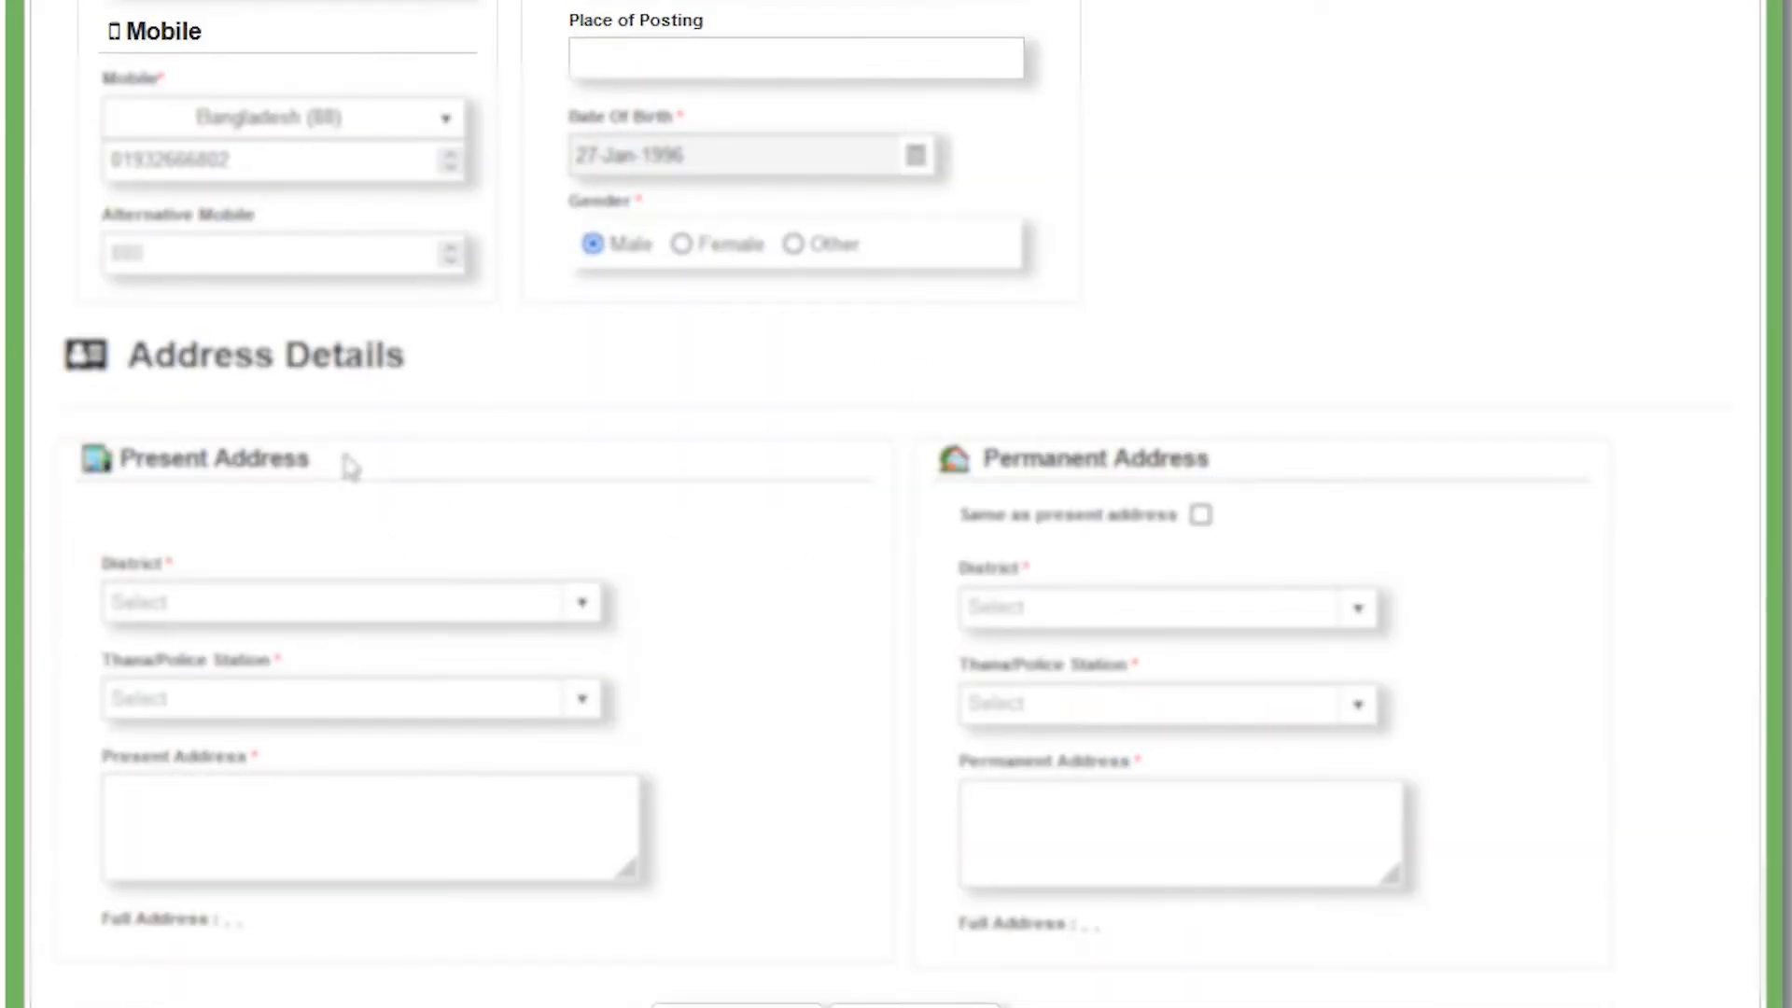
- Set the present address district to Dhaka and thana to Keraniganj, then begin the street address
scroll(378, 492, "down", 2)
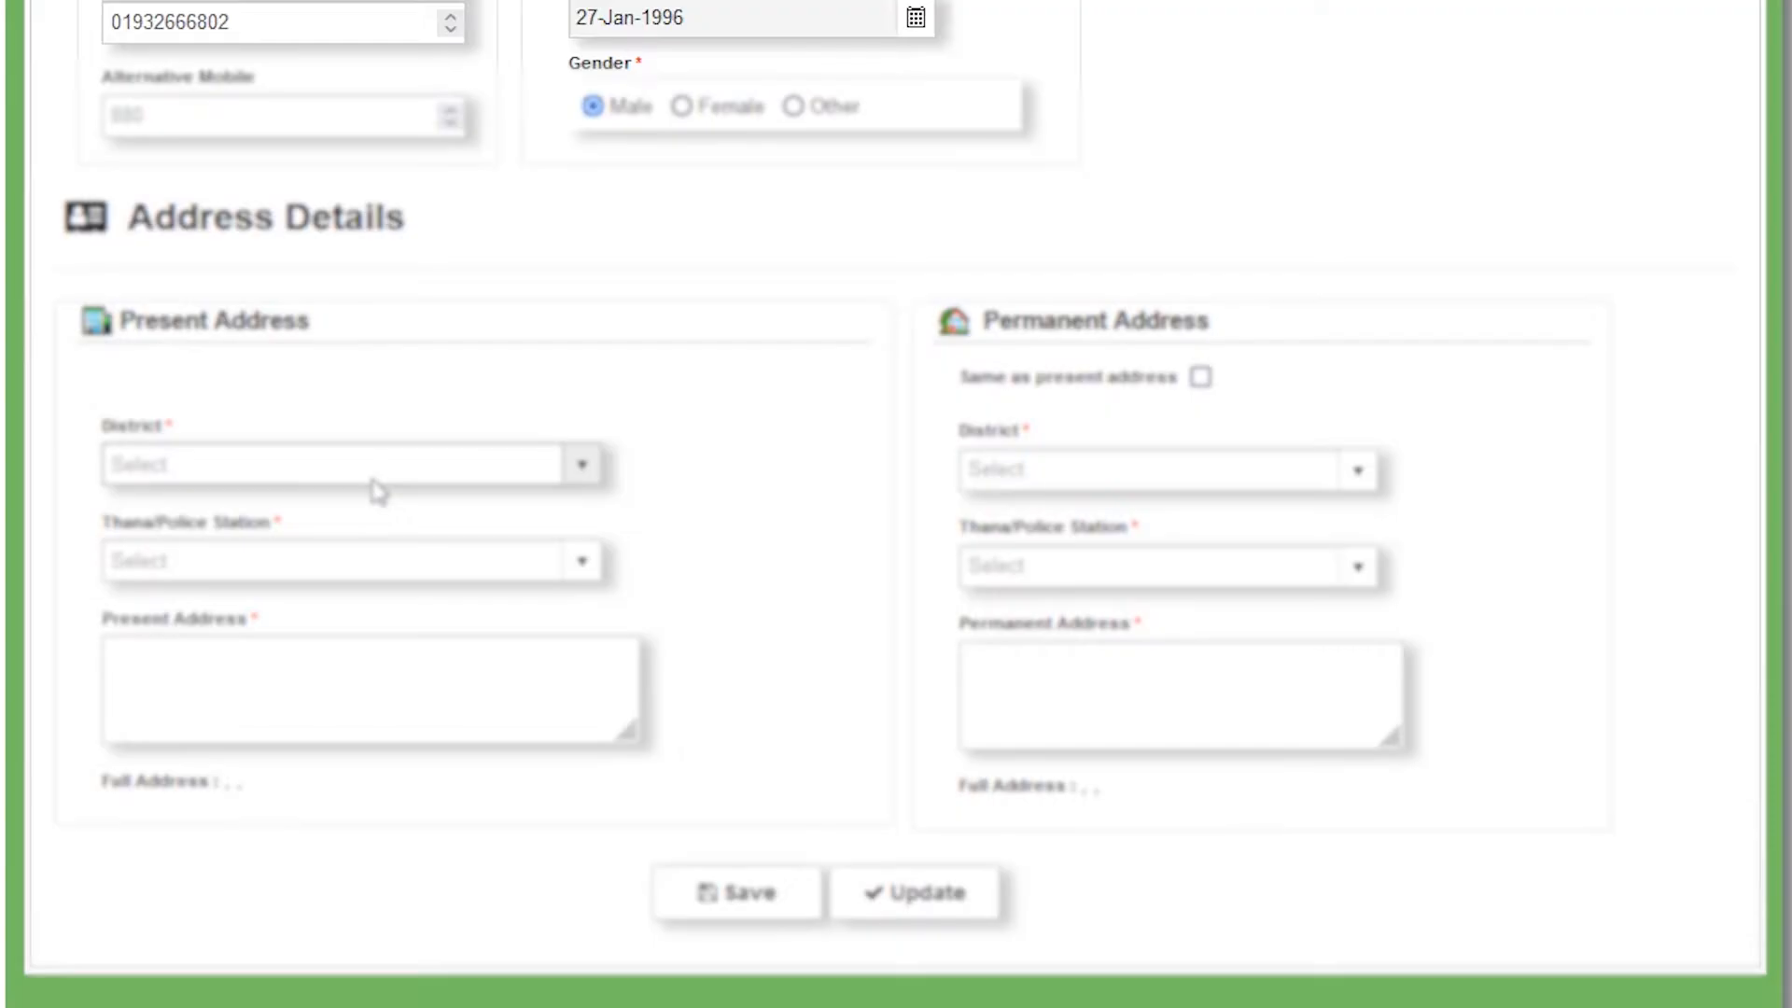
left_click(232, 472)
type("Dhaka")
left_click(332, 504)
left_click(304, 556)
type("Keraniganj")
left_click(305, 606)
left_click(299, 679)
type("C")
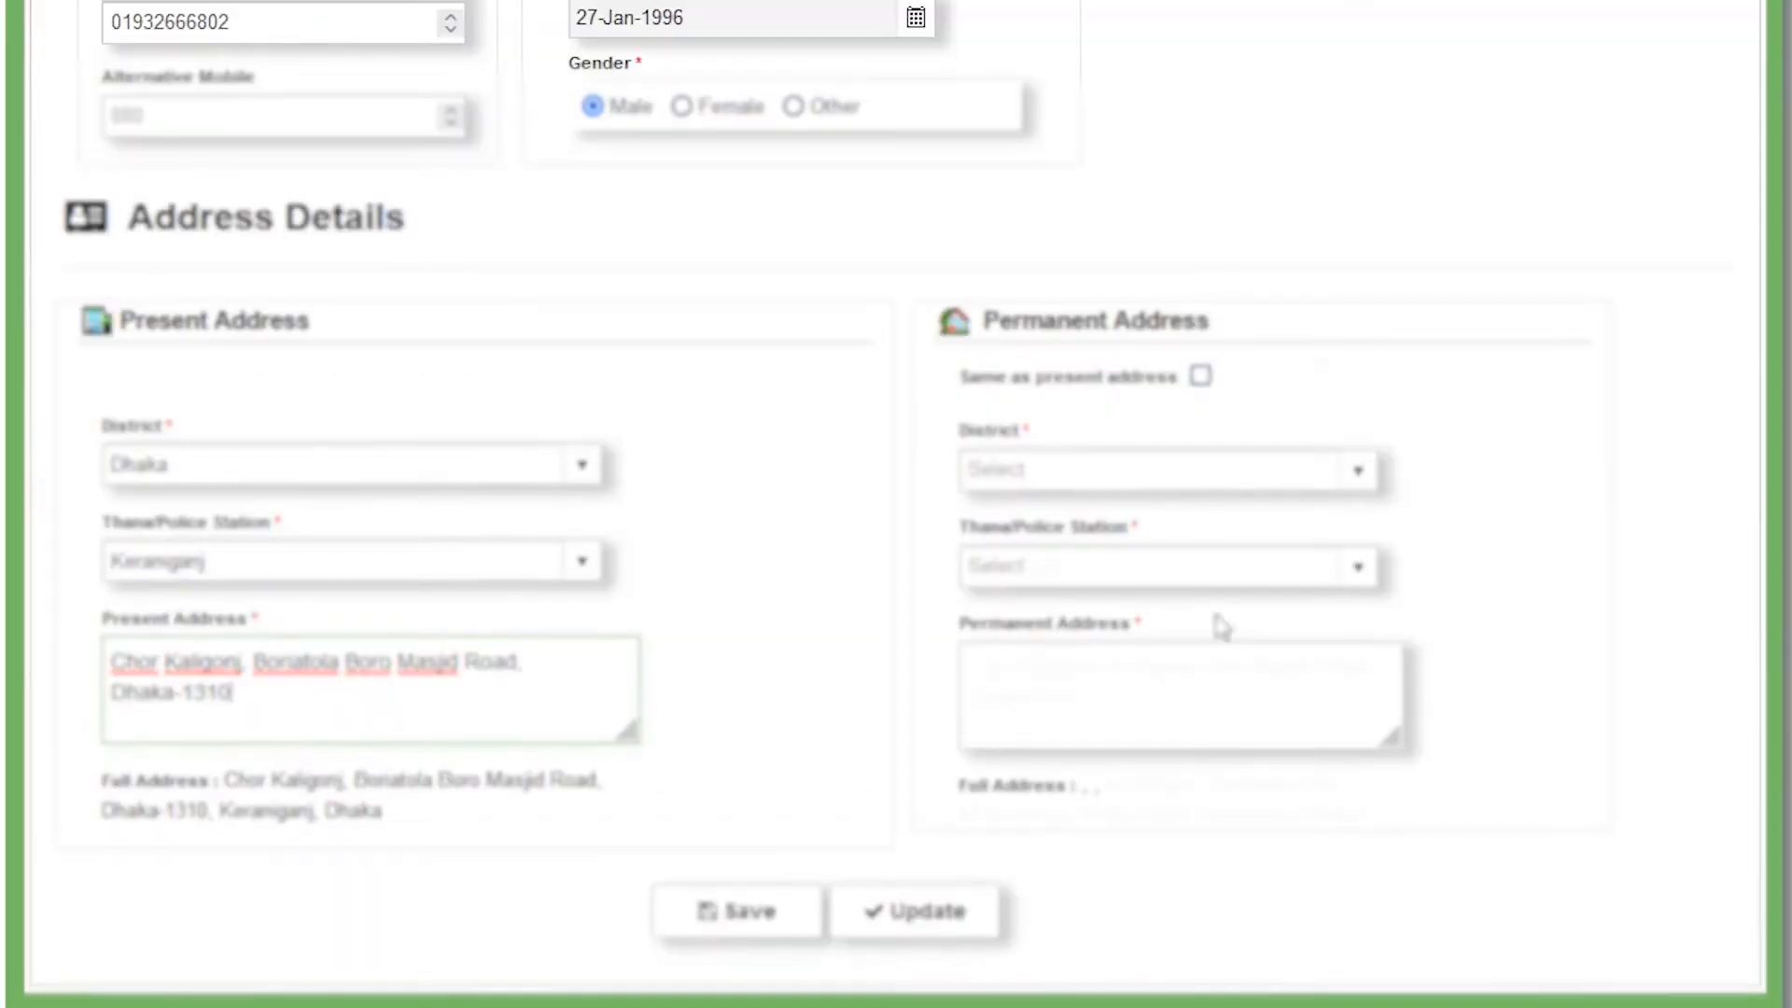
- Tick 'Same as present address' so the permanent address matches the present one
left_click(1200, 376)
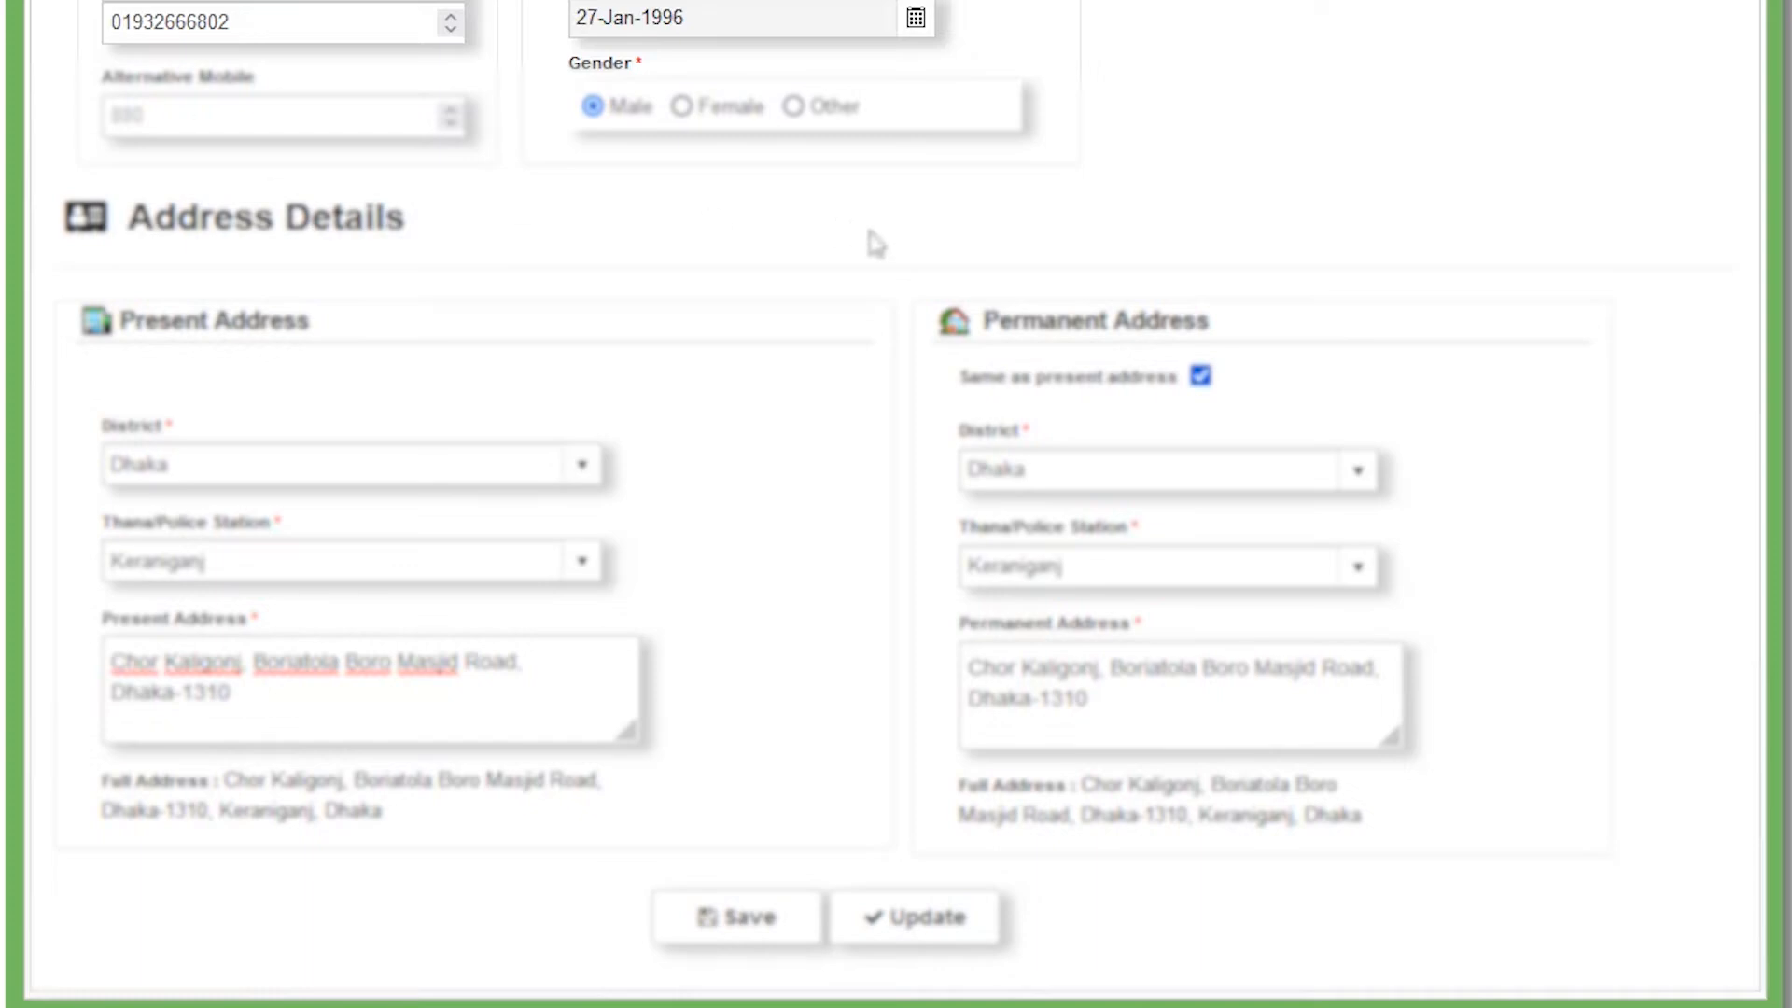
scroll(951, 954, "up", 12)
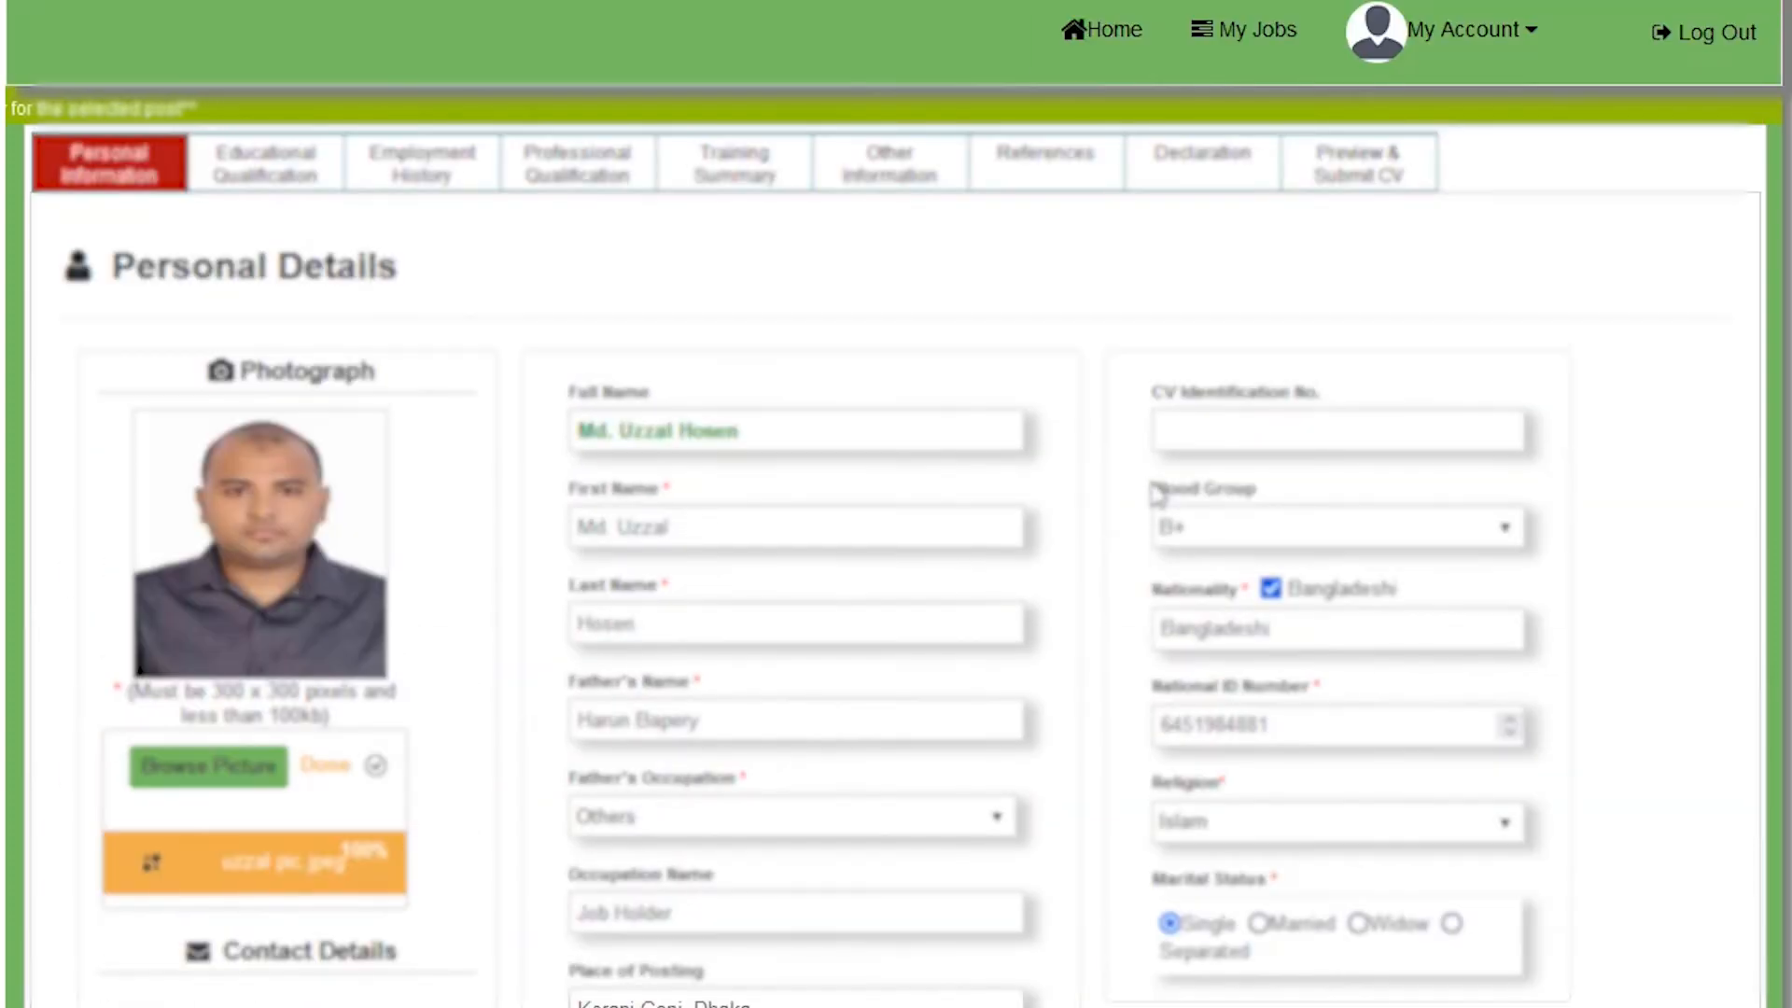
scroll(1436, 183, "down", 12)
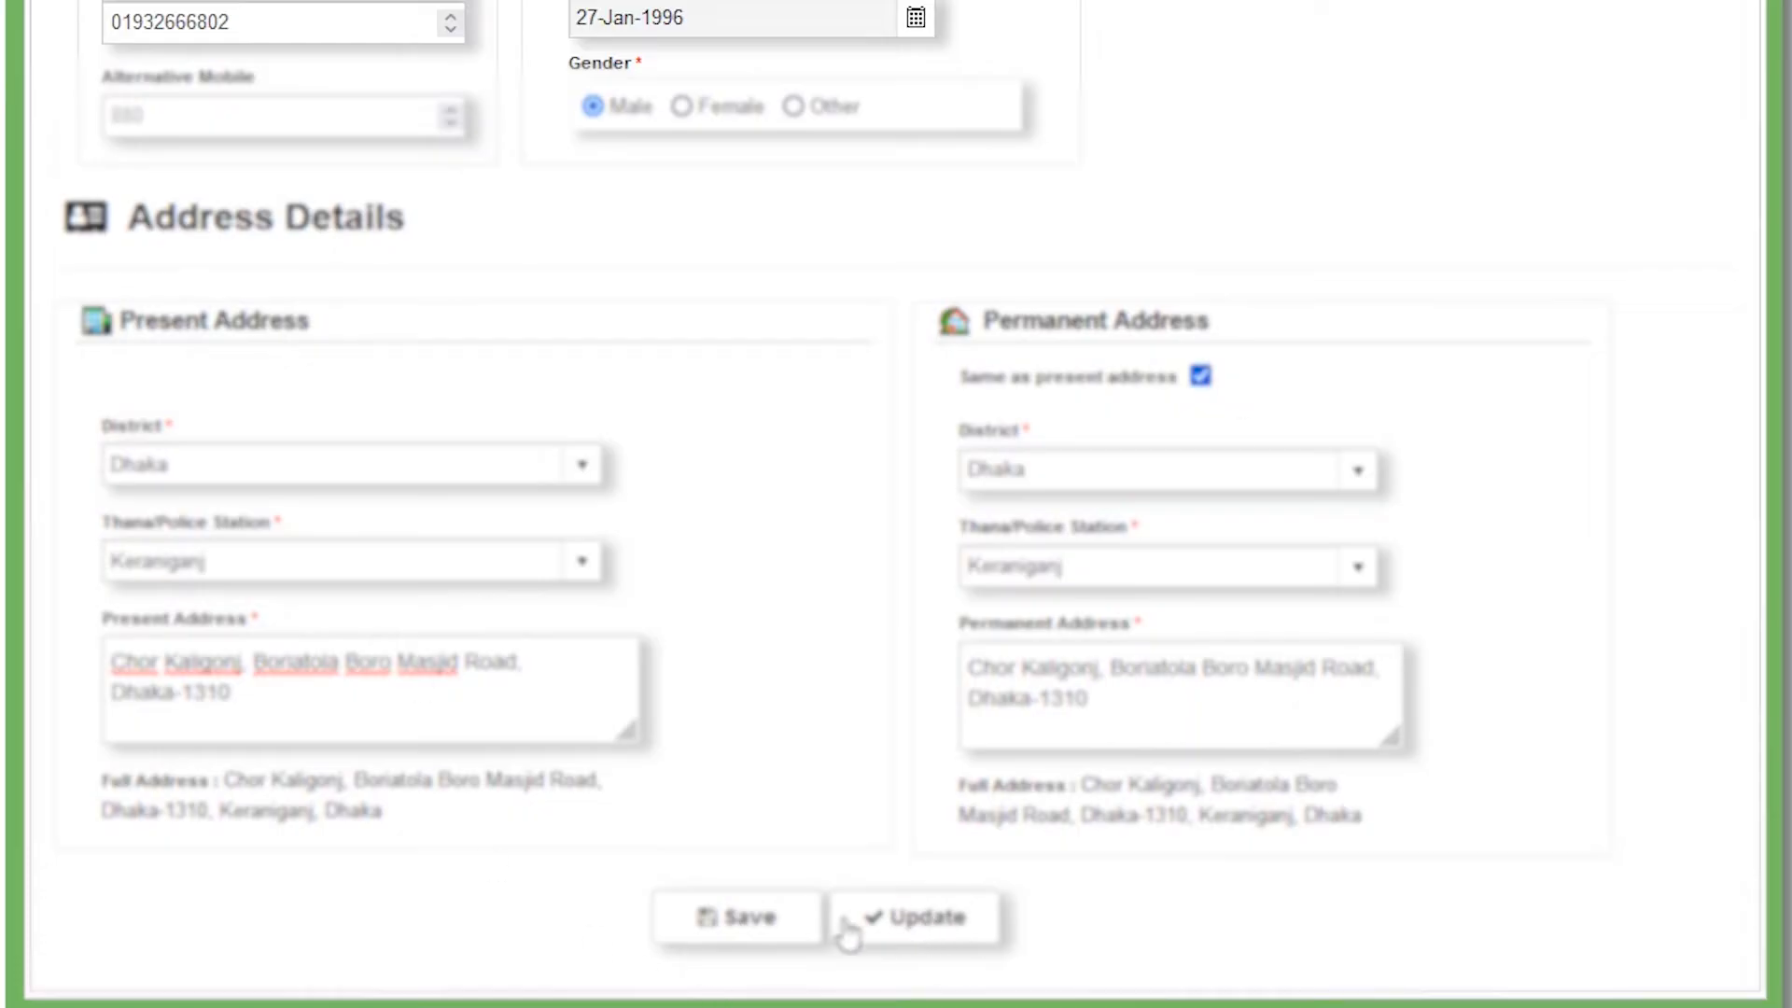
- Save the personal and address details and acknowledge the 'Saved successfully' message
left_click(765, 932)
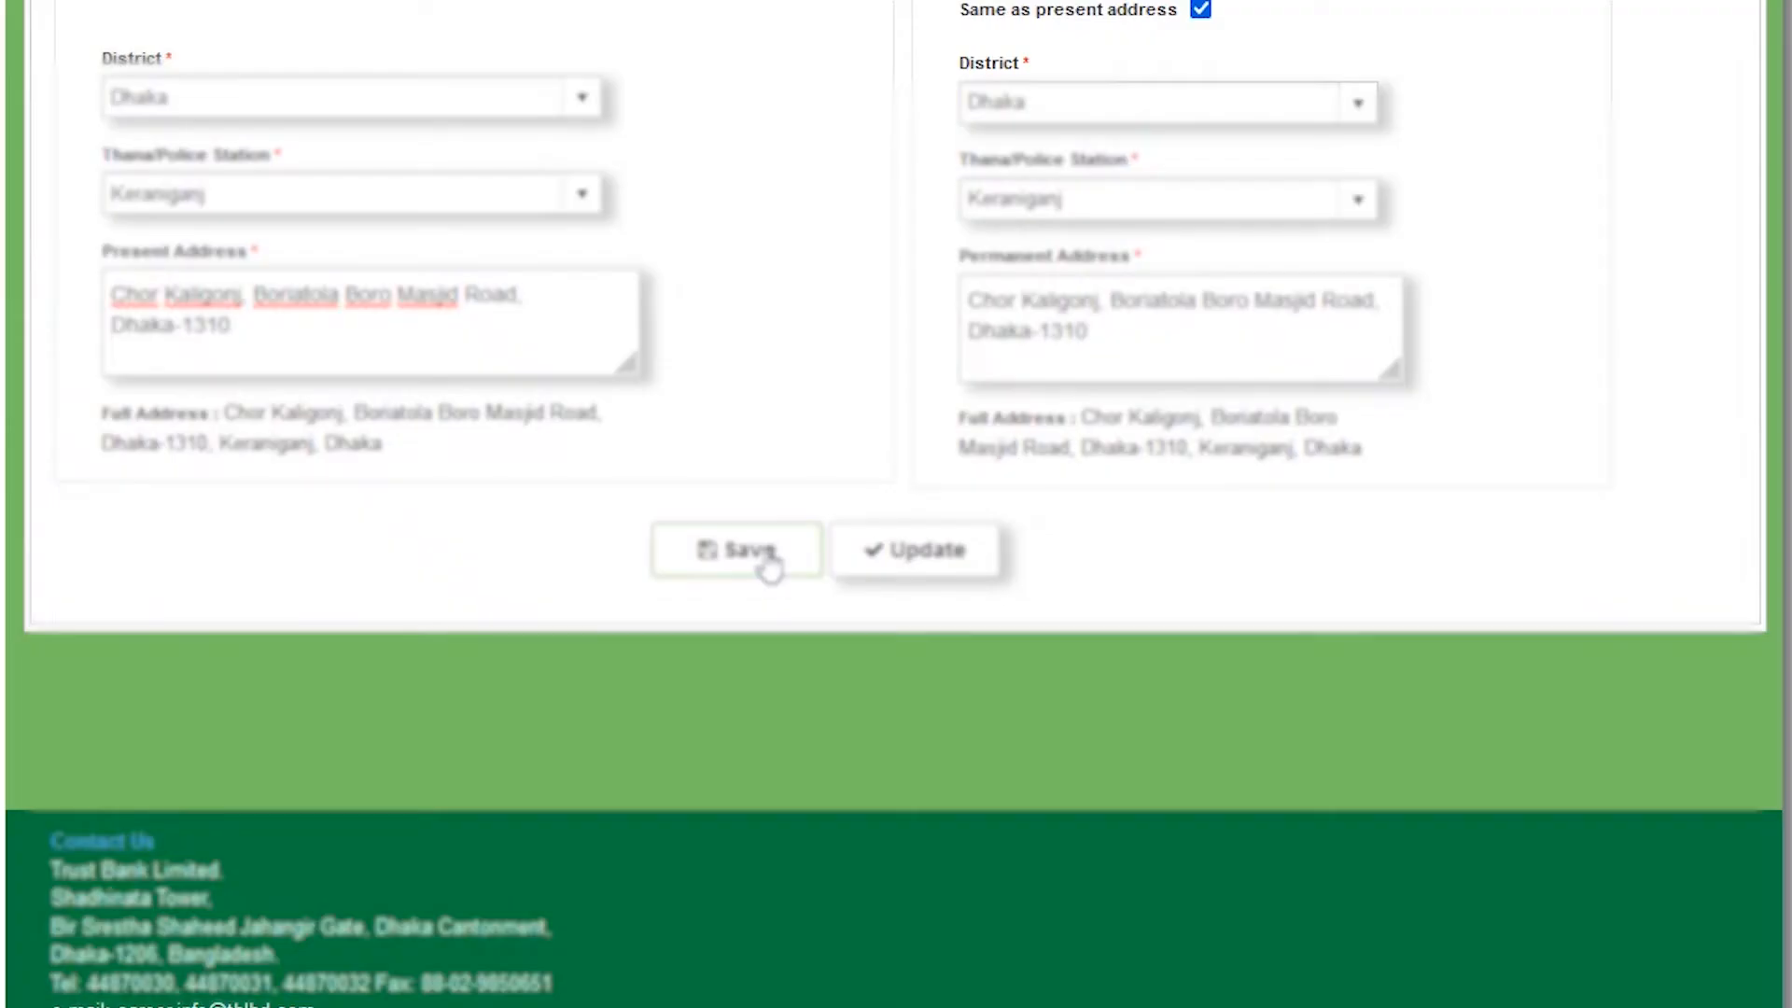
left_click(768, 564)
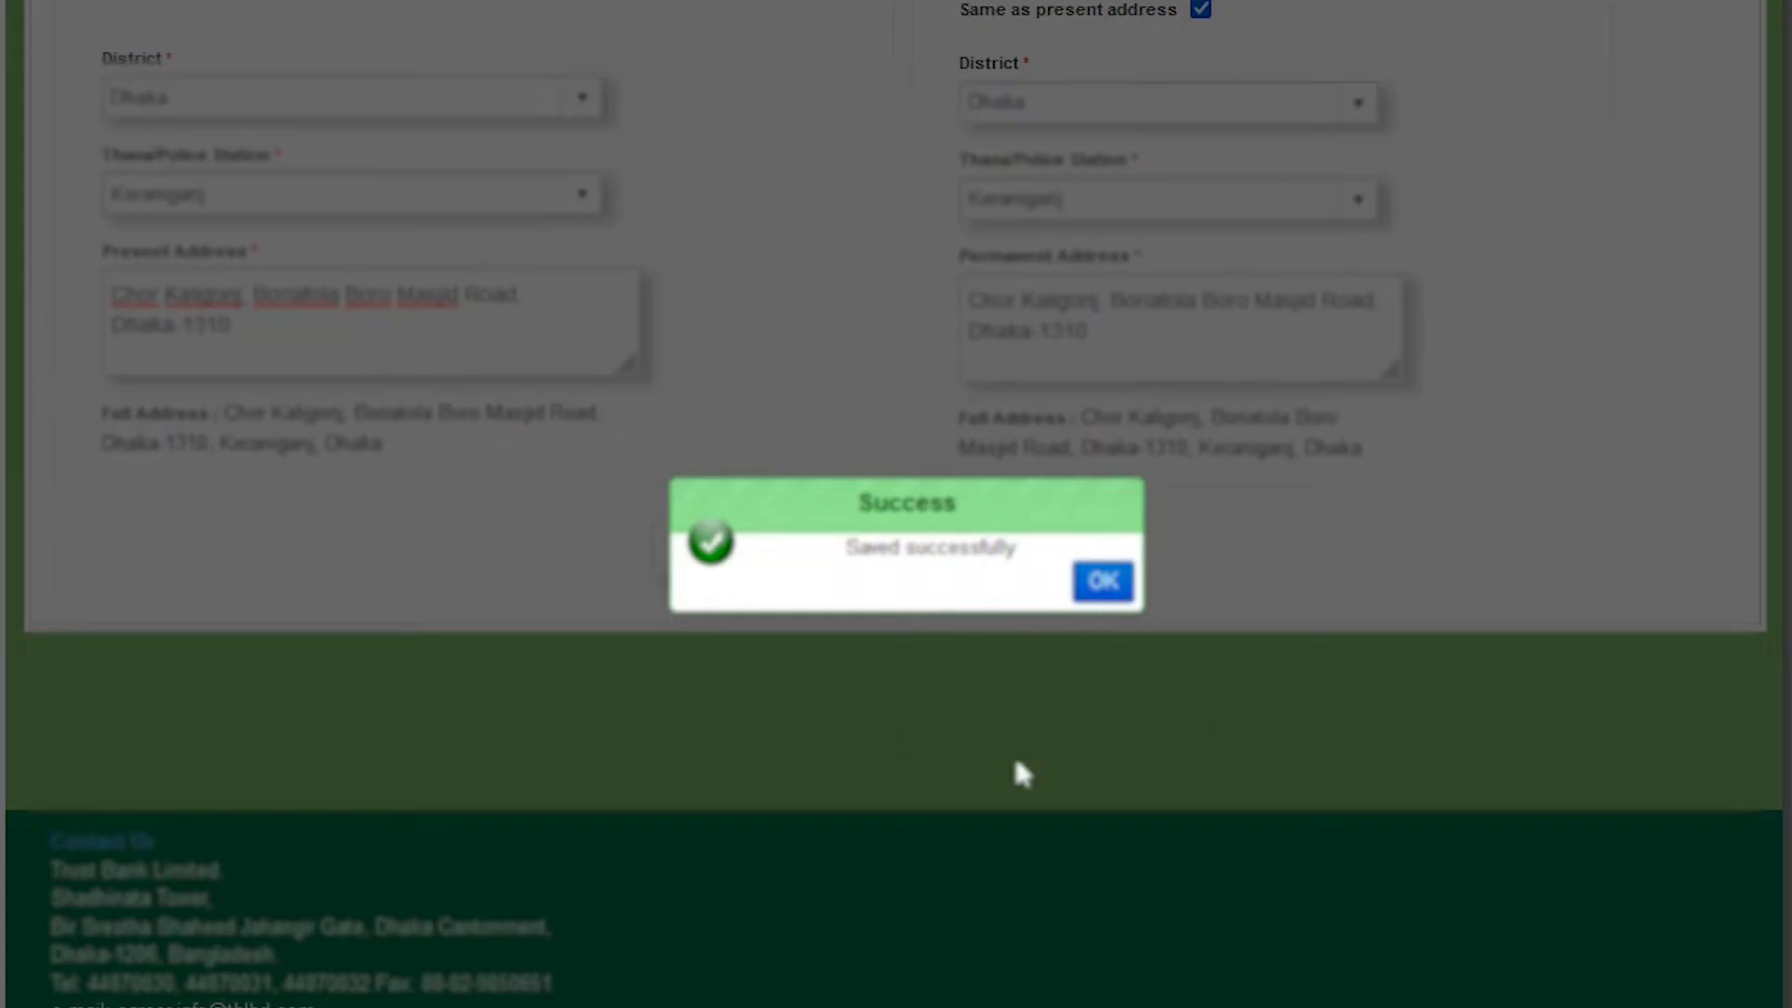
left_click(1105, 588)
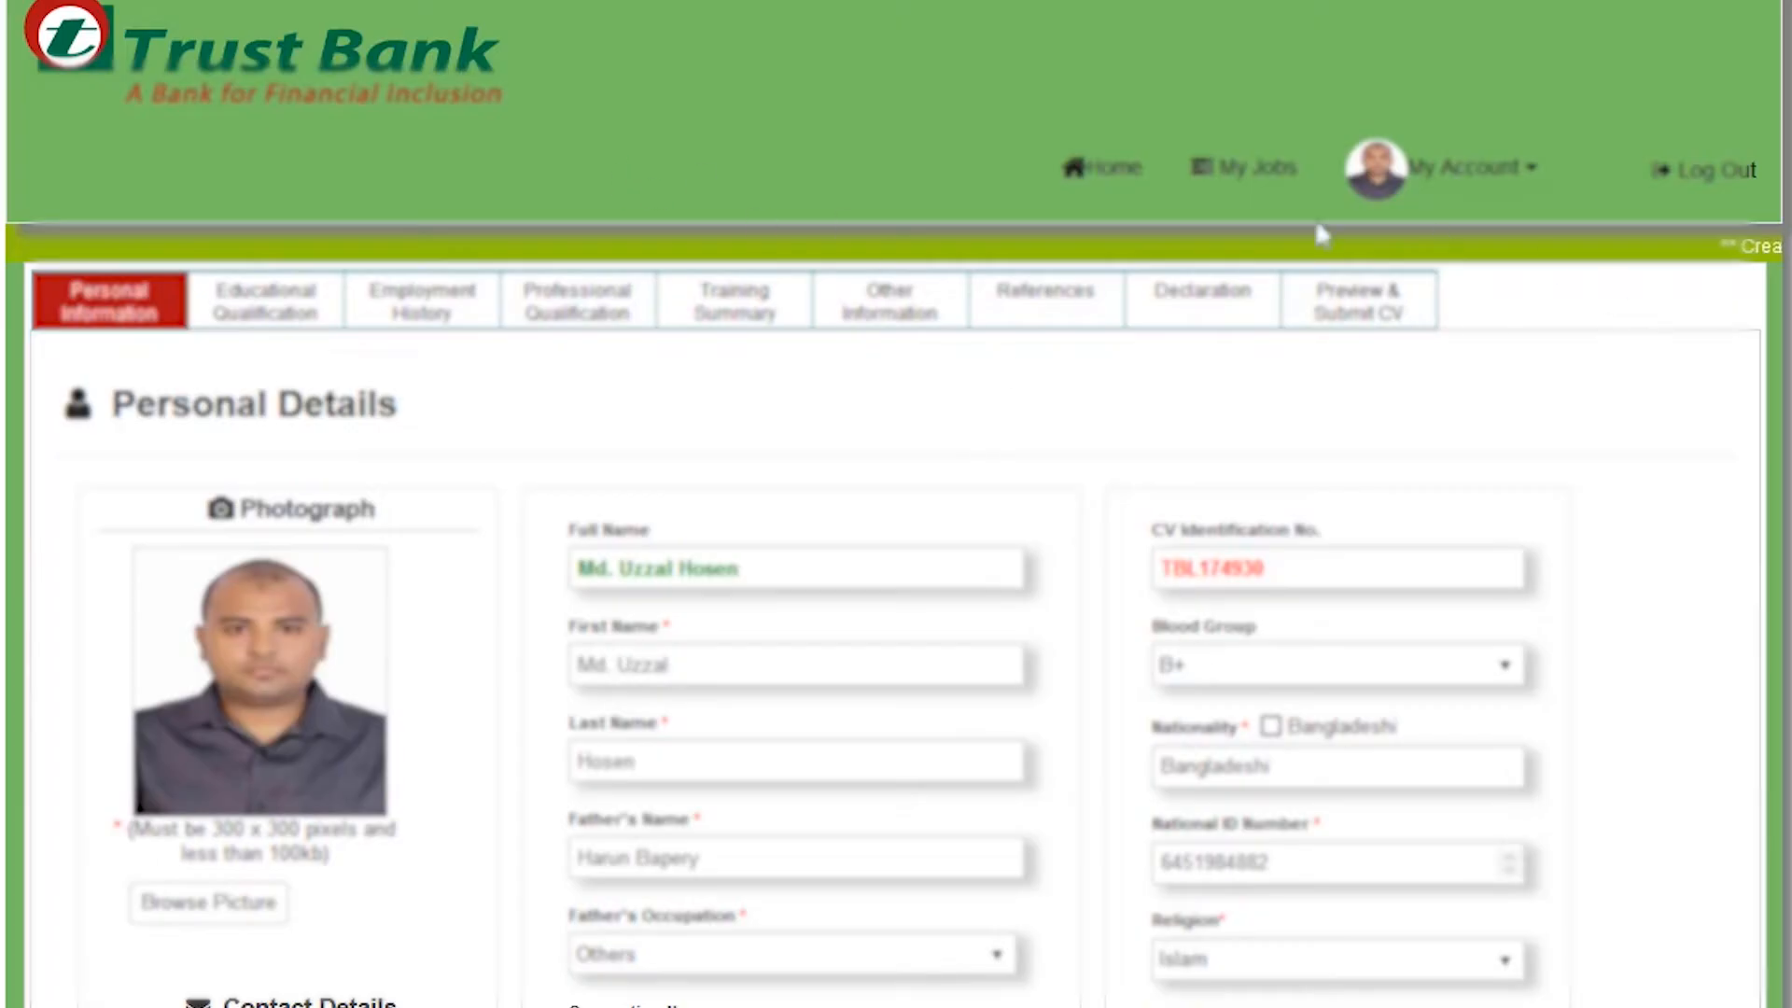
scroll(525, 300, "down", 1)
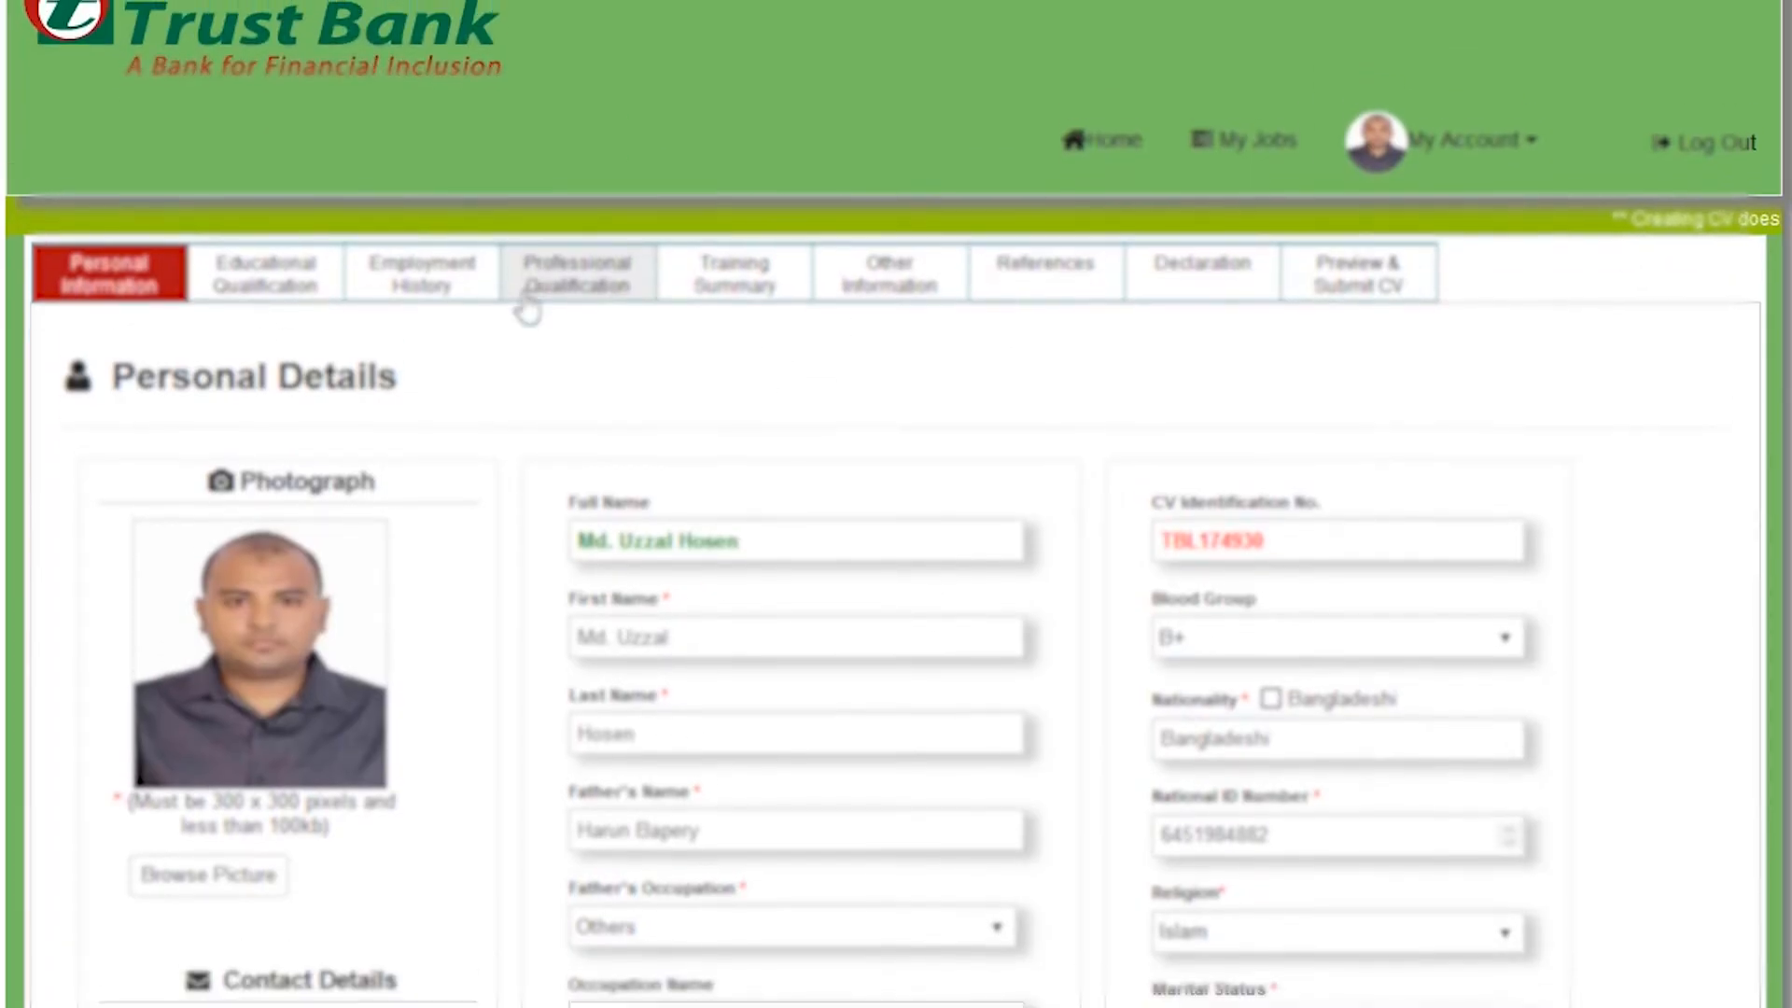
scroll(528, 311, "down", 10)
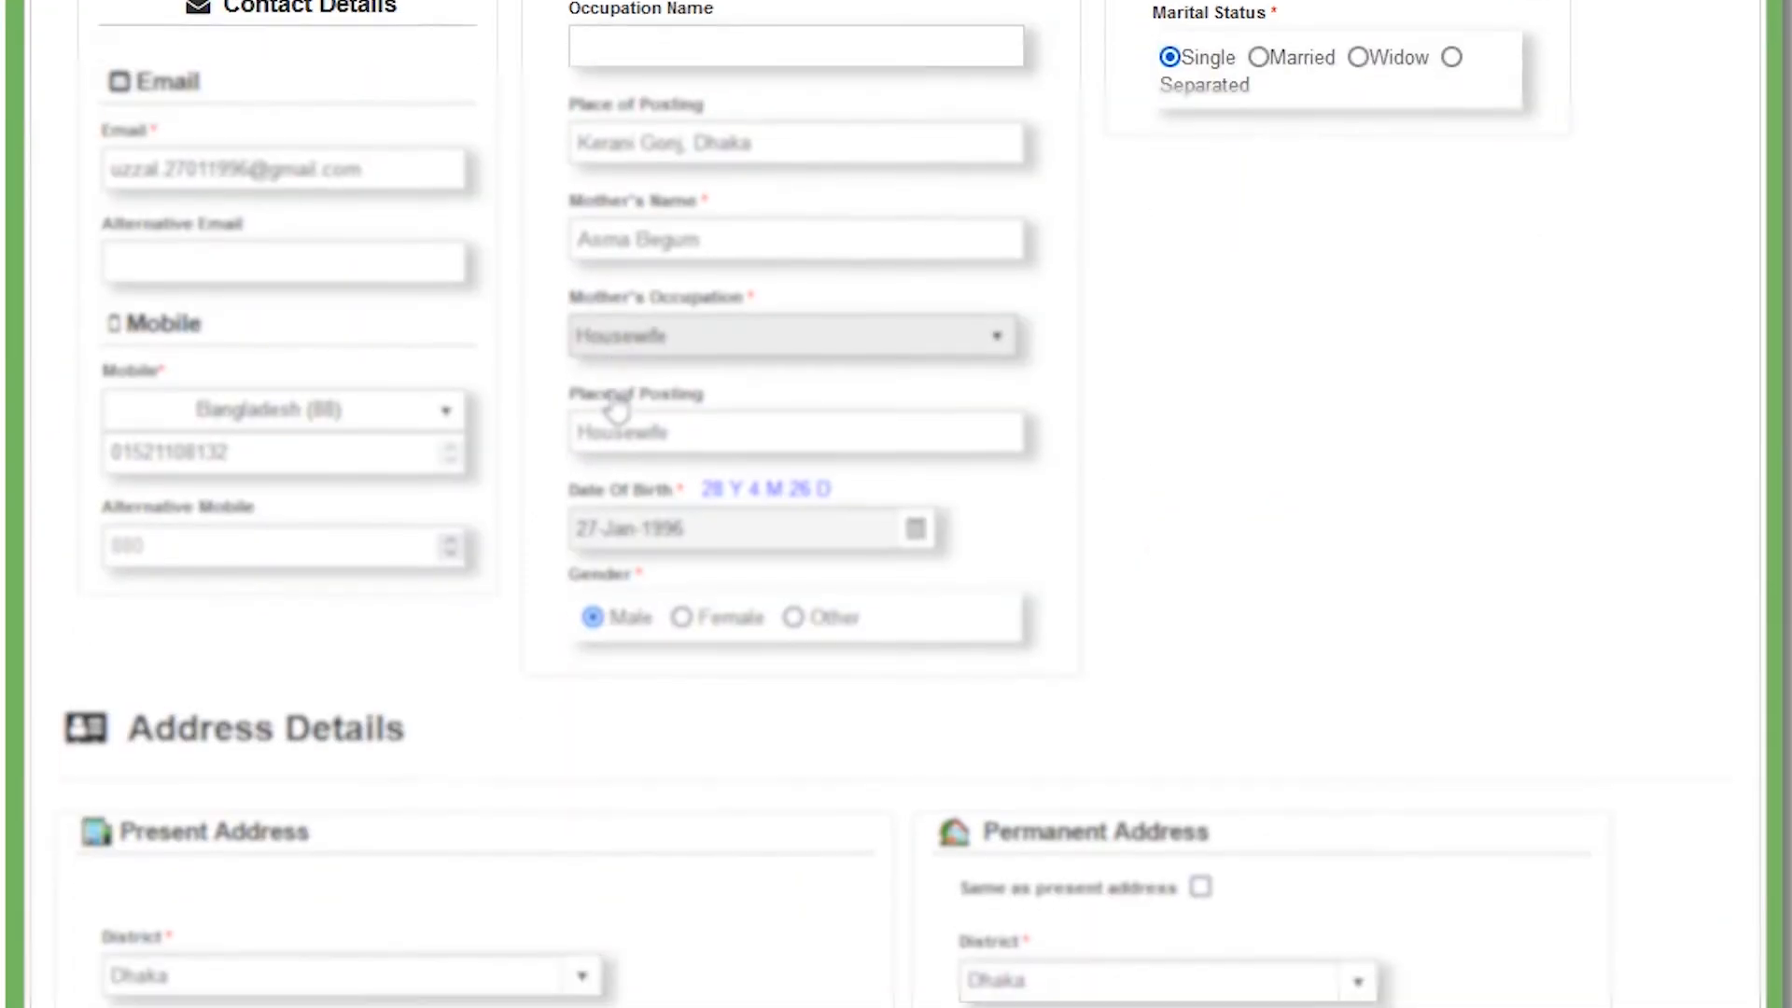
scroll(658, 434, "down", 7)
scroll(928, 687, "up", 15)
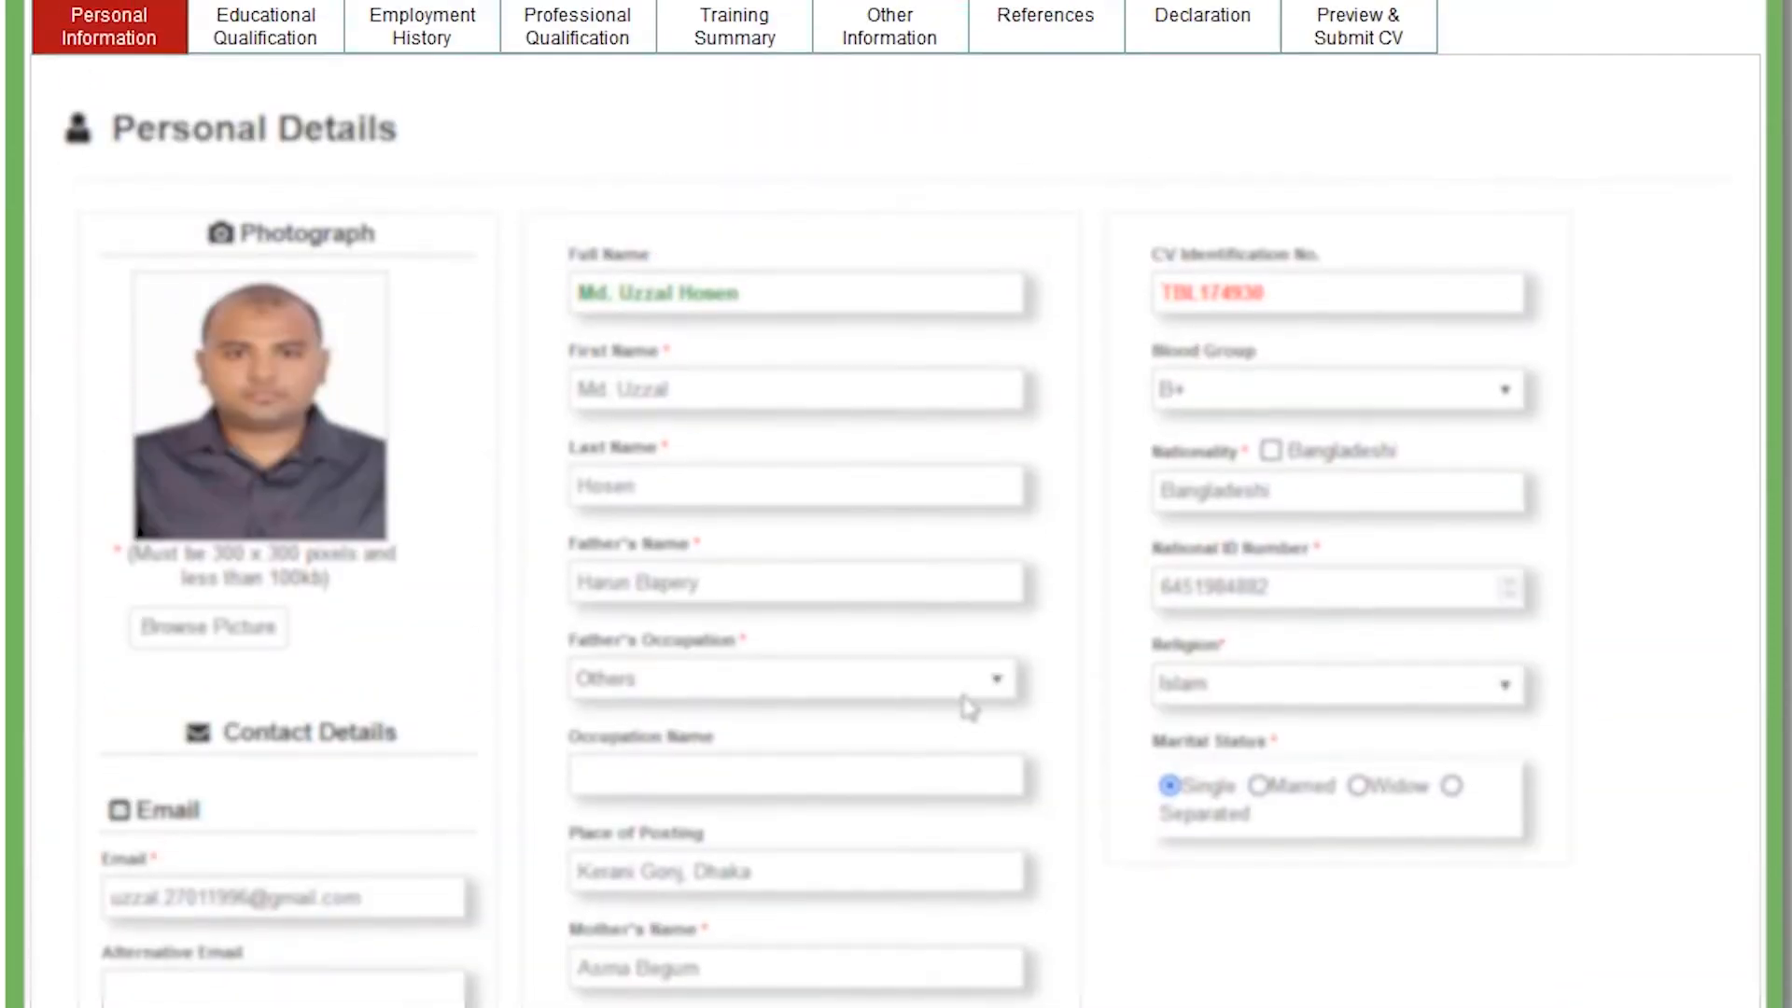
scroll(1167, 579, "up", 2)
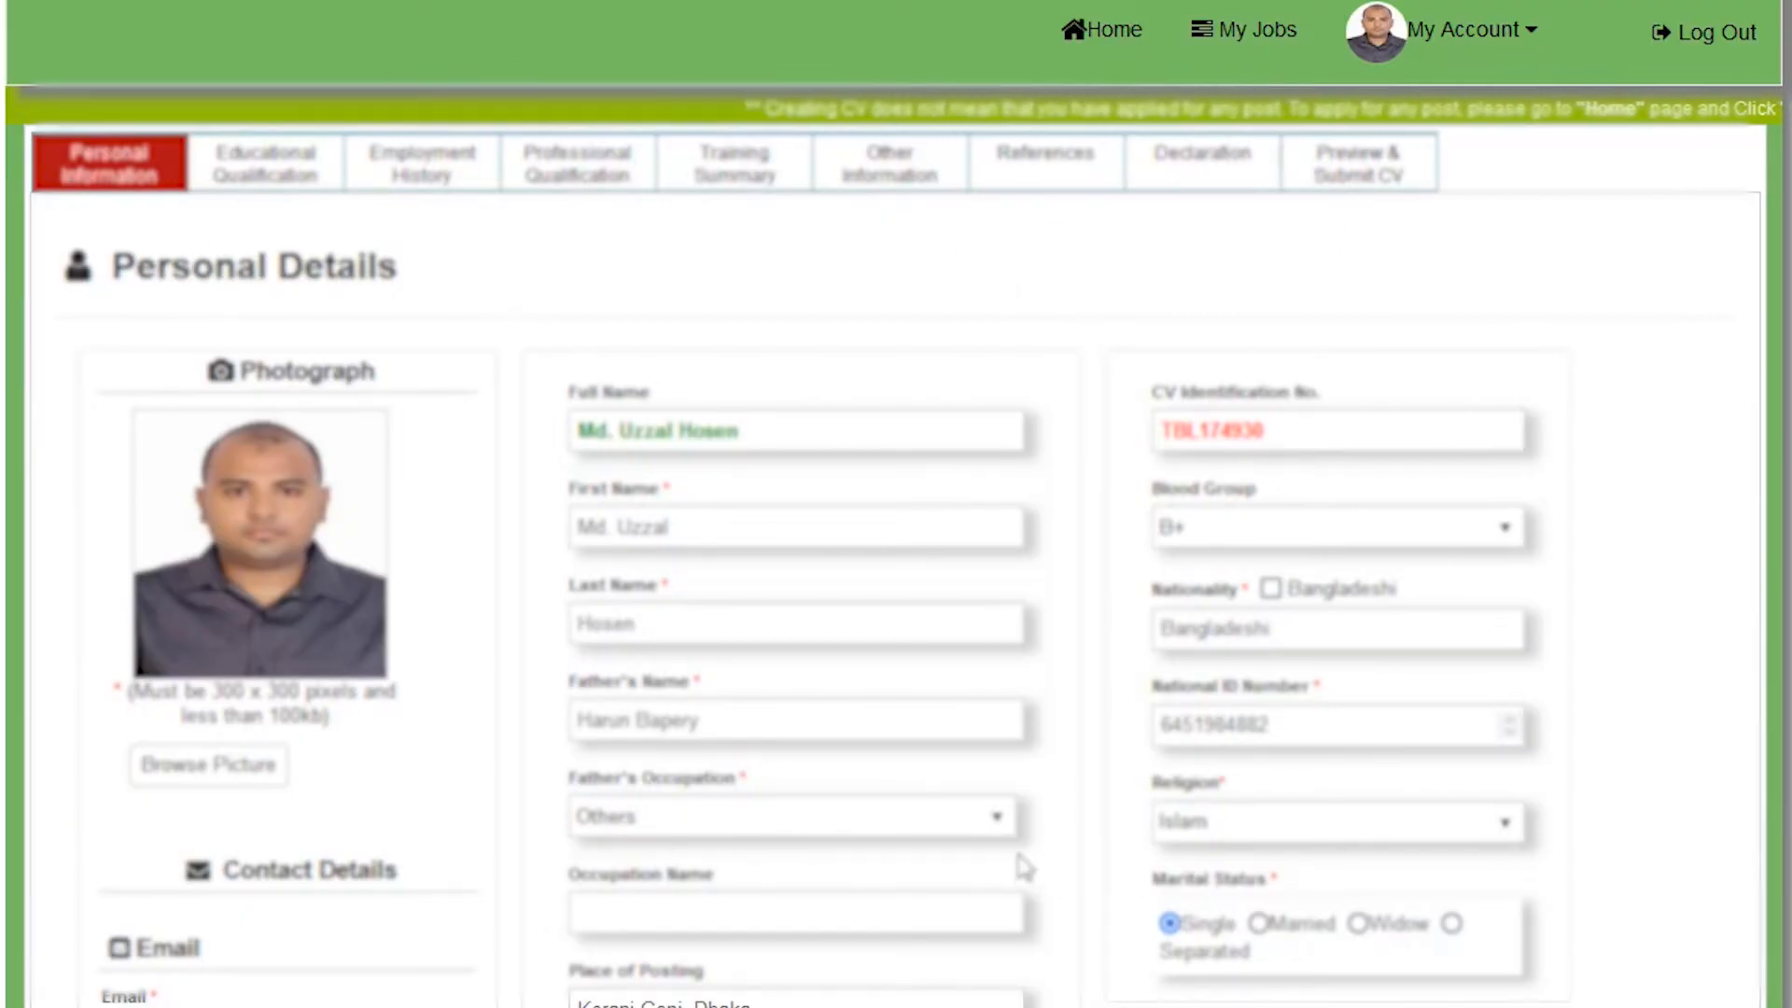
- Start a new education record in Educational Qualification with level Secondary/O Level
left_click(272, 170)
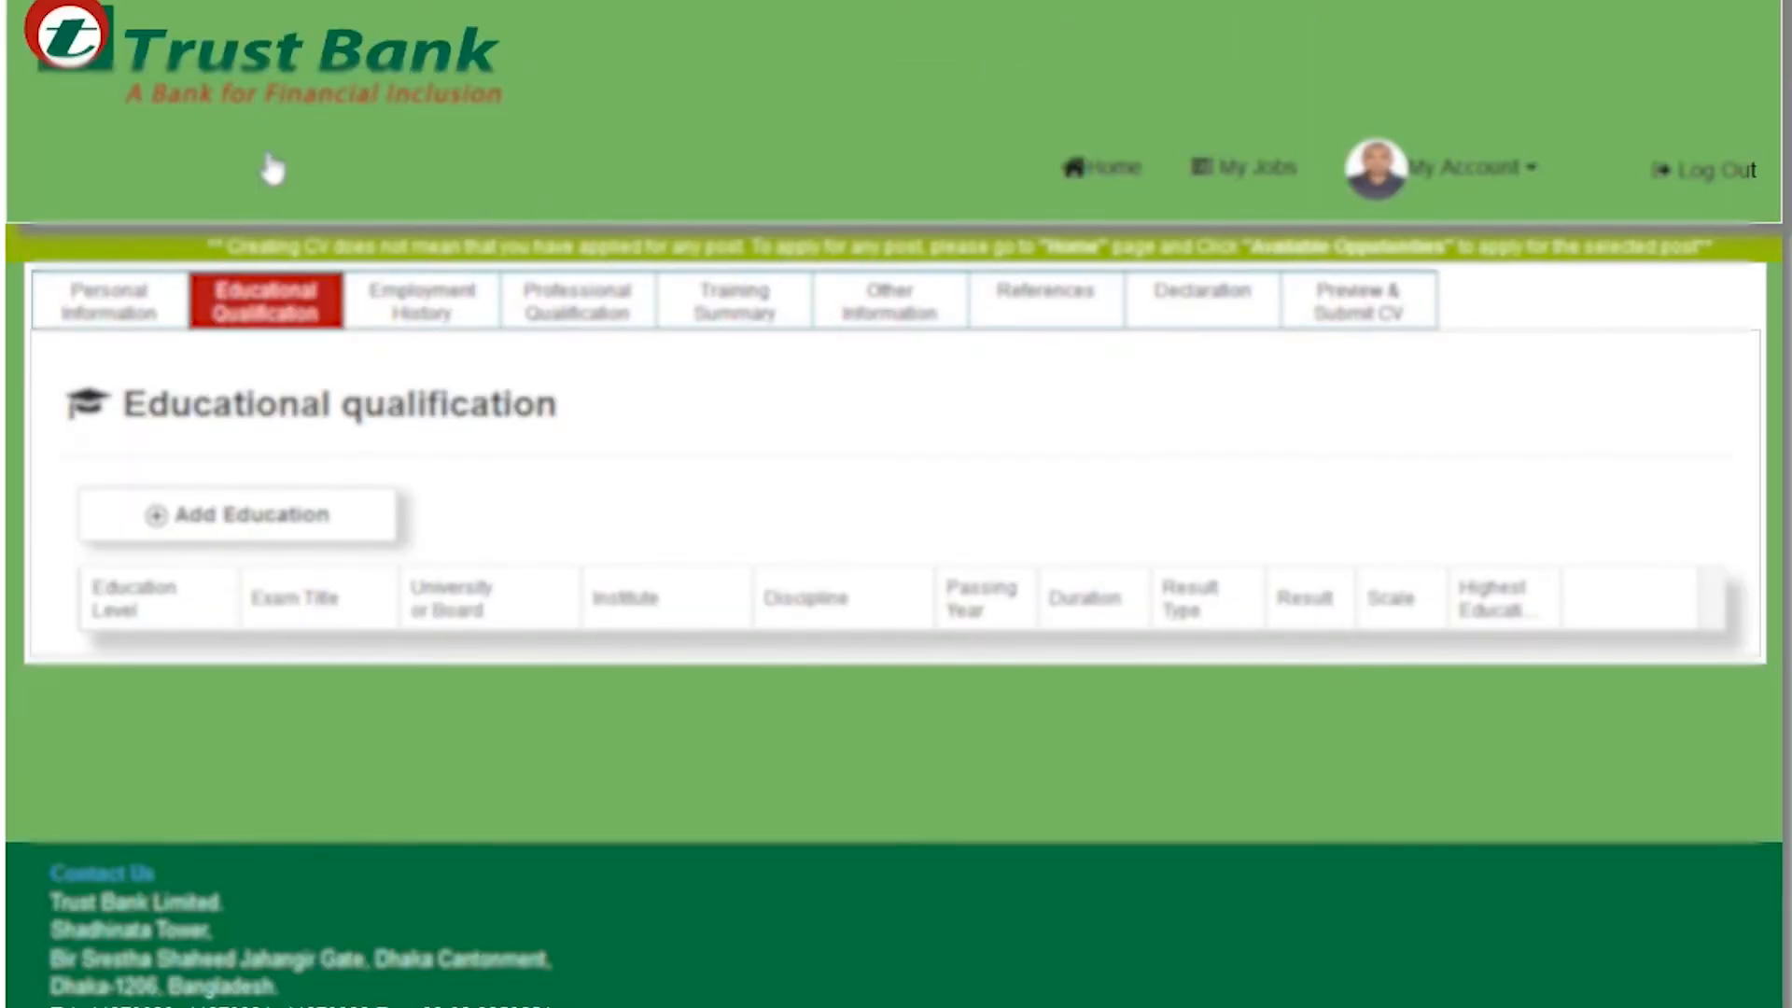
left_click(282, 534)
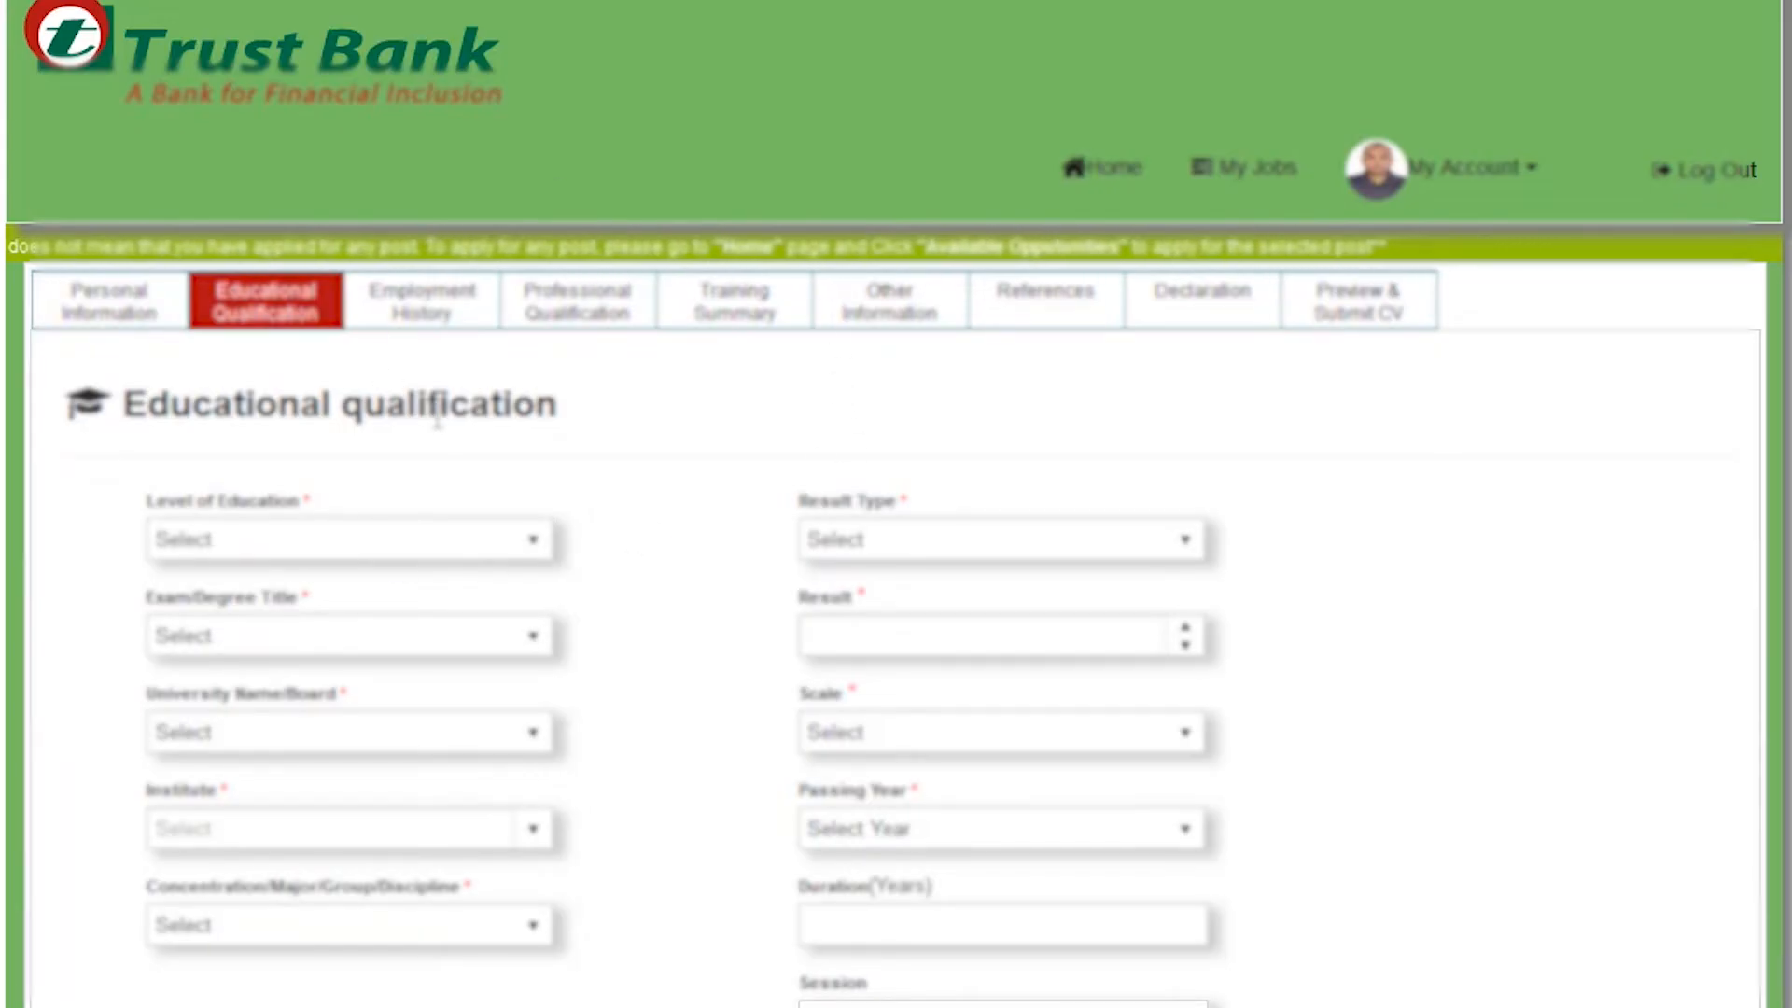
left_click(241, 559)
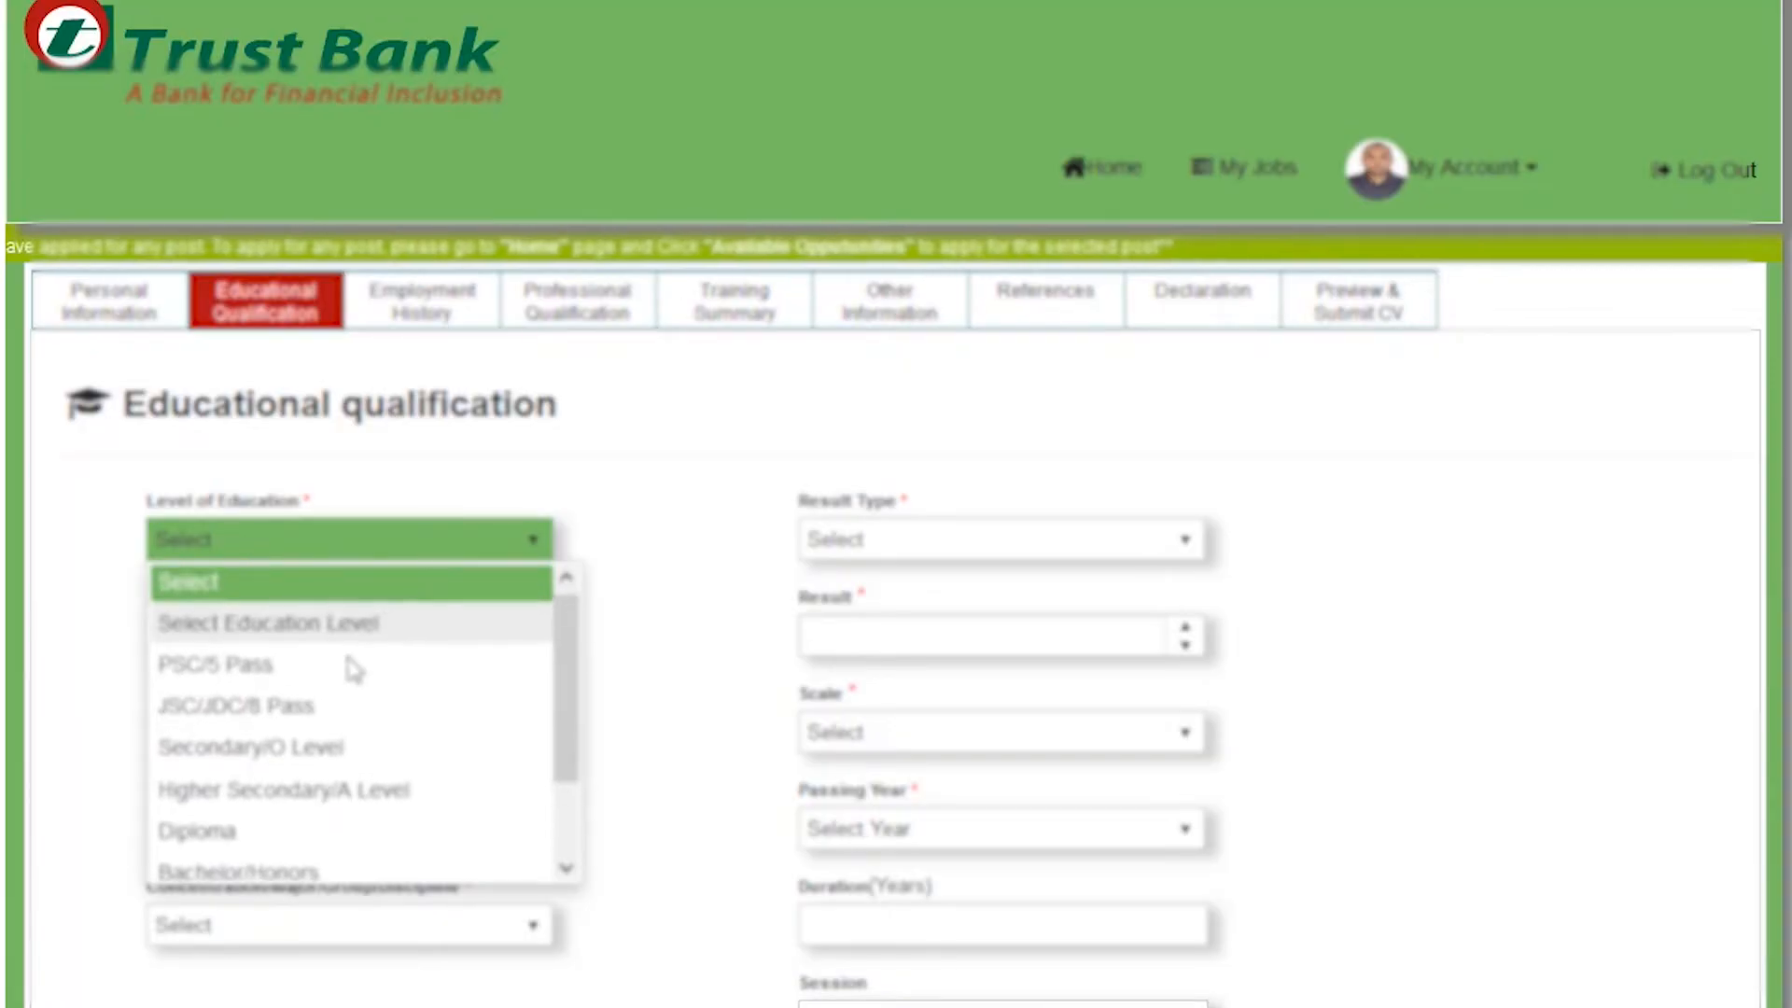
scroll(336, 822, "down", 1)
scroll(304, 672, "up", 1)
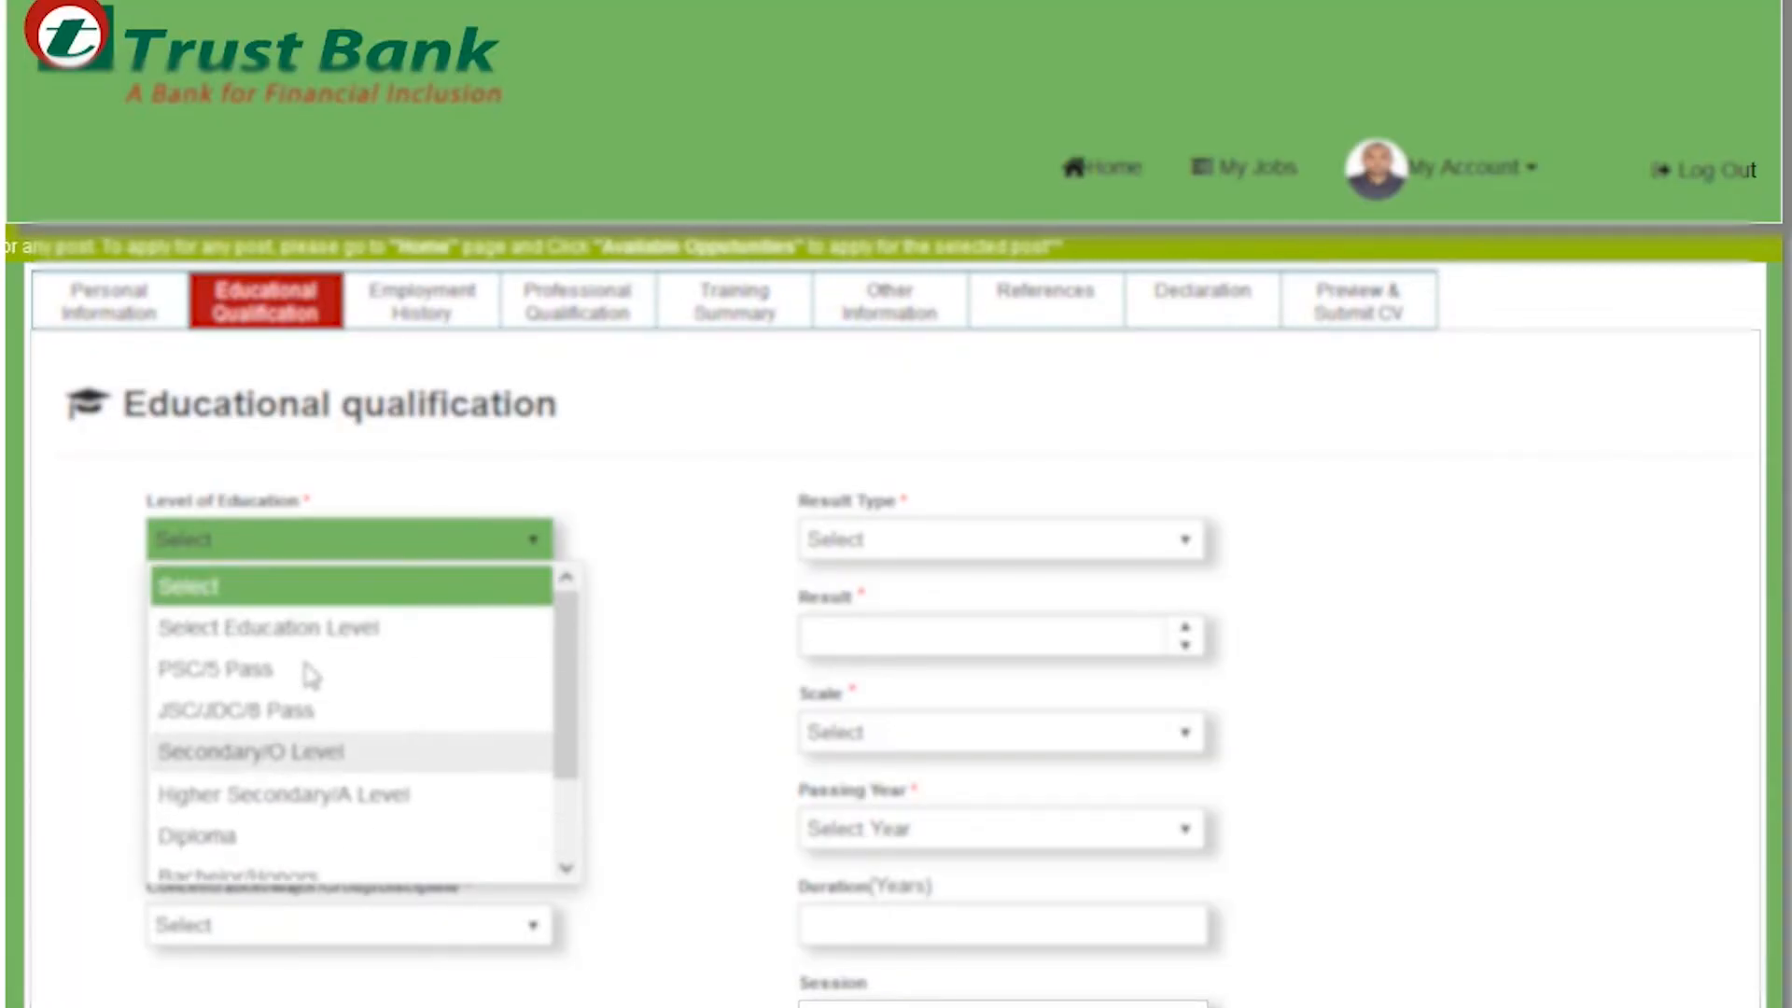
left_click(250, 763)
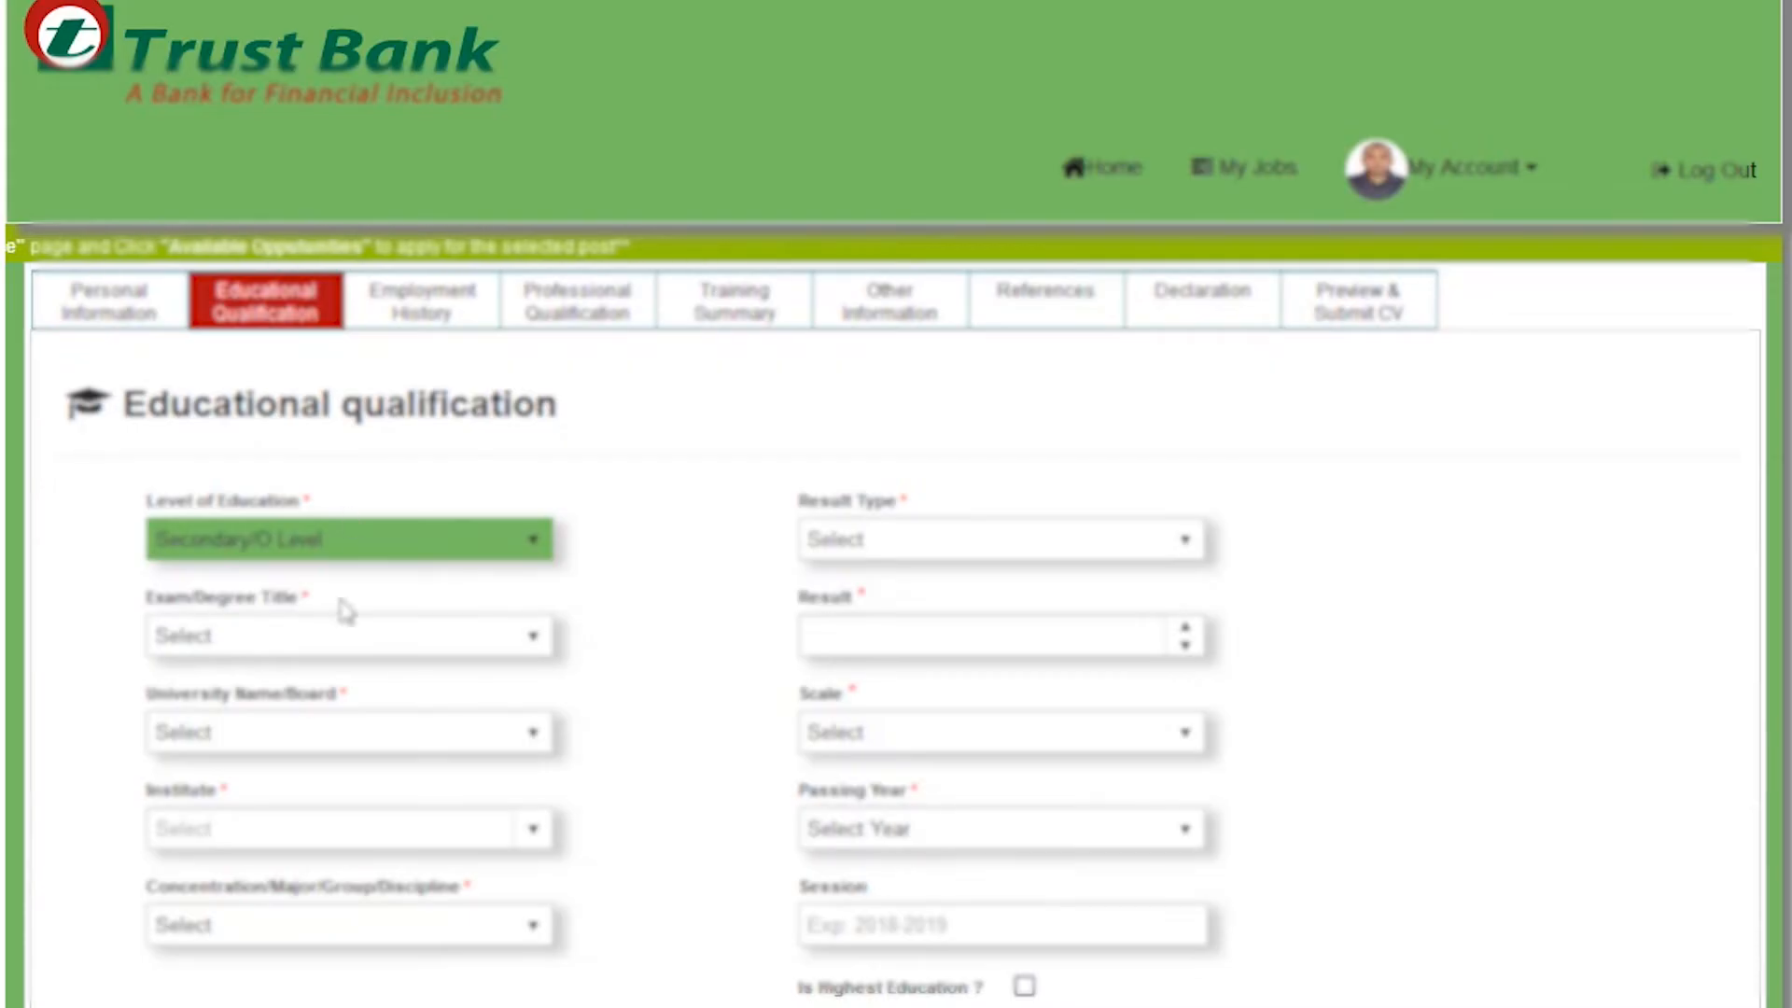
- Enter Dhaka Govt. Muslim High School as the institute
left_click(308, 658)
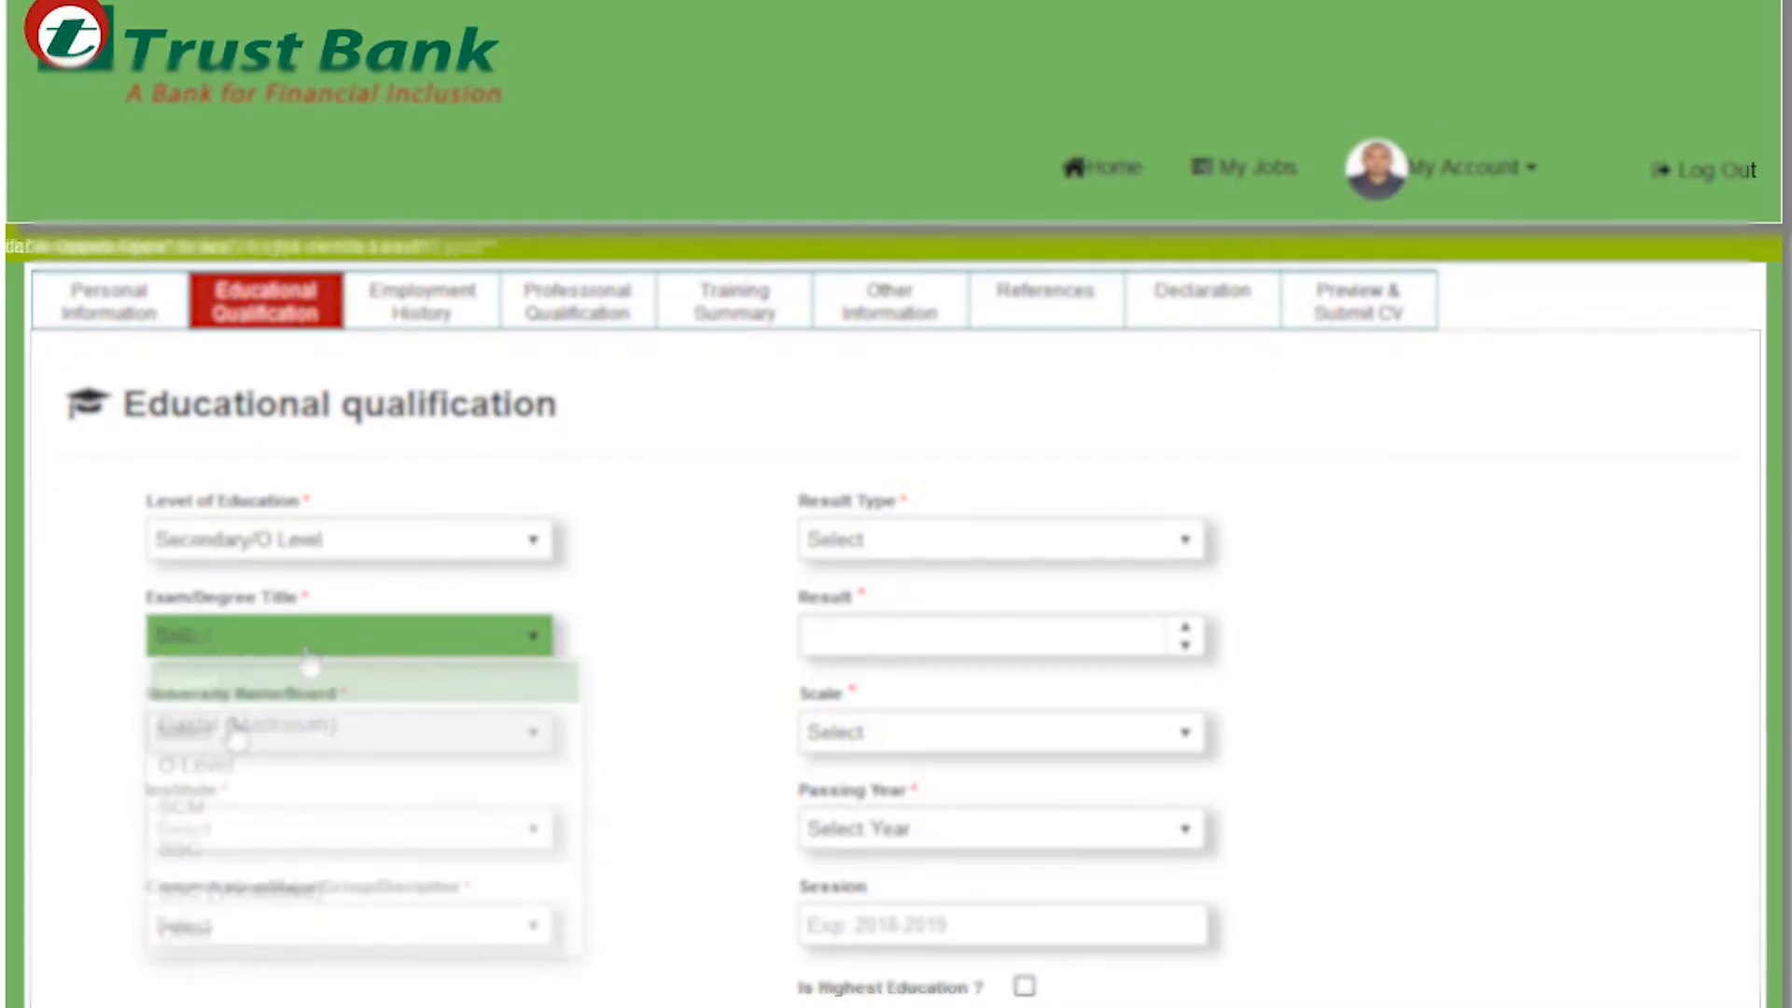
scroll(340, 641, "down", 2)
type("Dhaka Govt. Muslim High School")
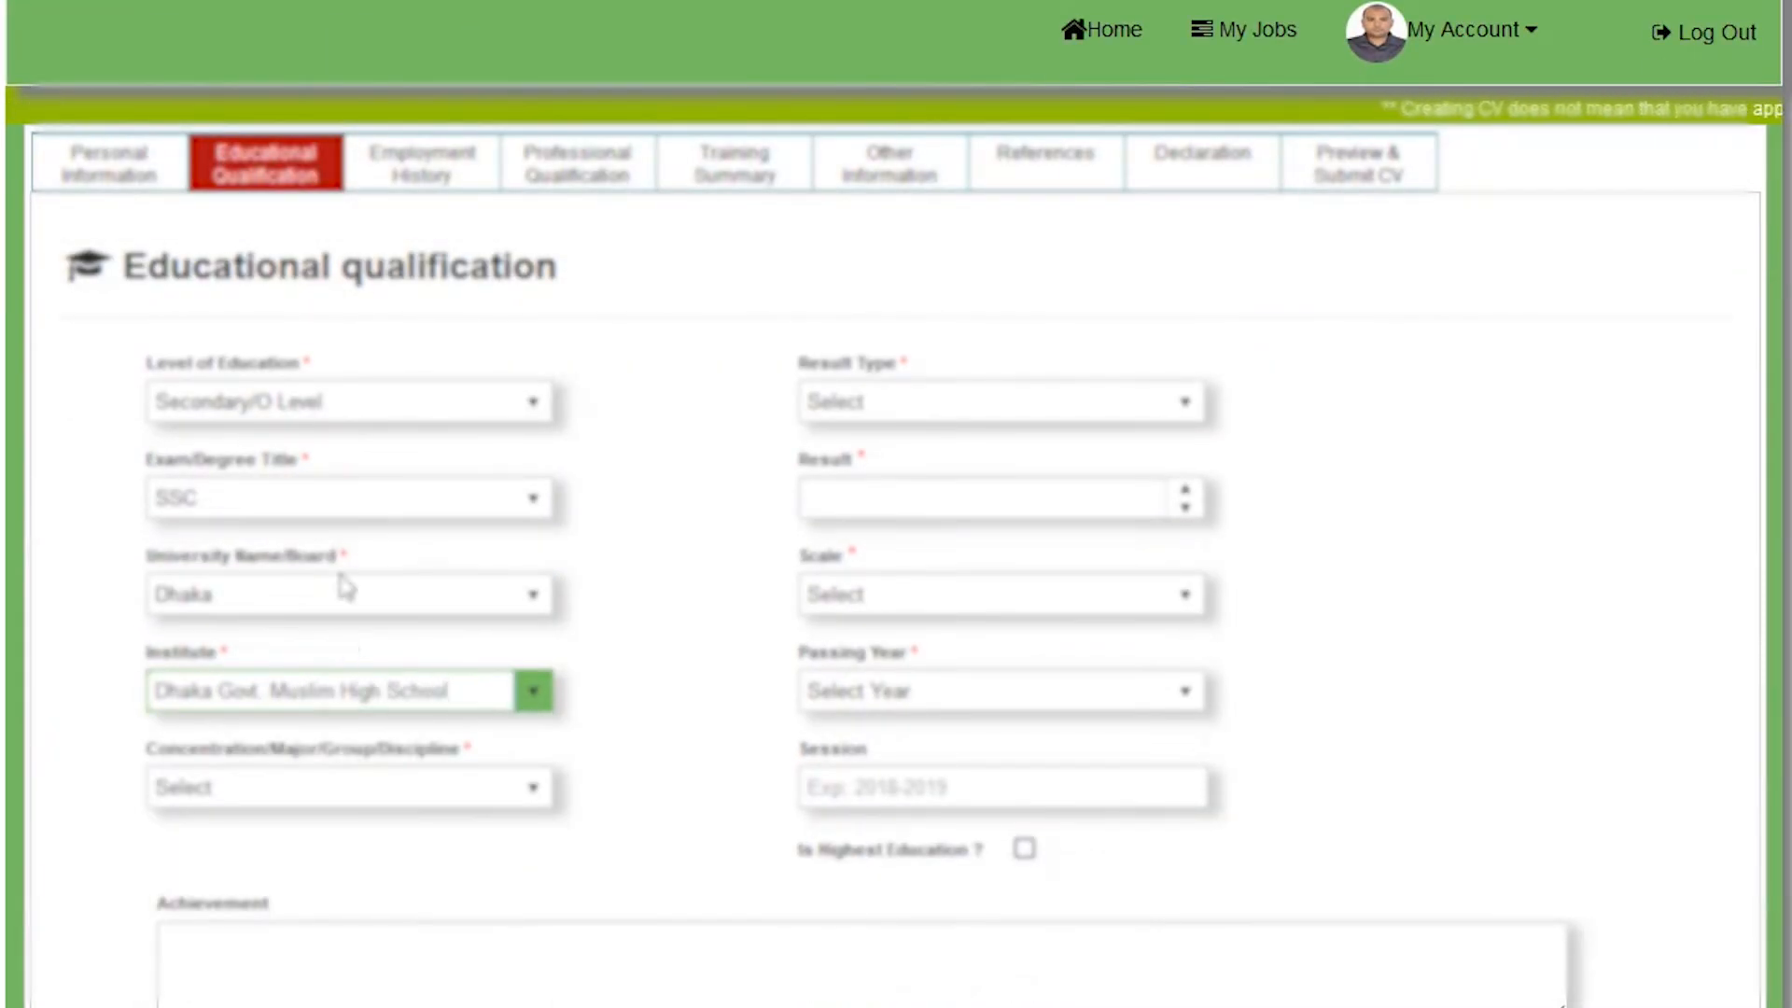
left_click(322, 788)
key("b")
scroll(322, 653, "down", 4)
- Set Business Studies, Grade result, scale 5.00, CGPA 4.50, passing year 2012, session 2010-2011
left_click(324, 672)
left_click(877, 403)
left_click(870, 624)
left_click(872, 597)
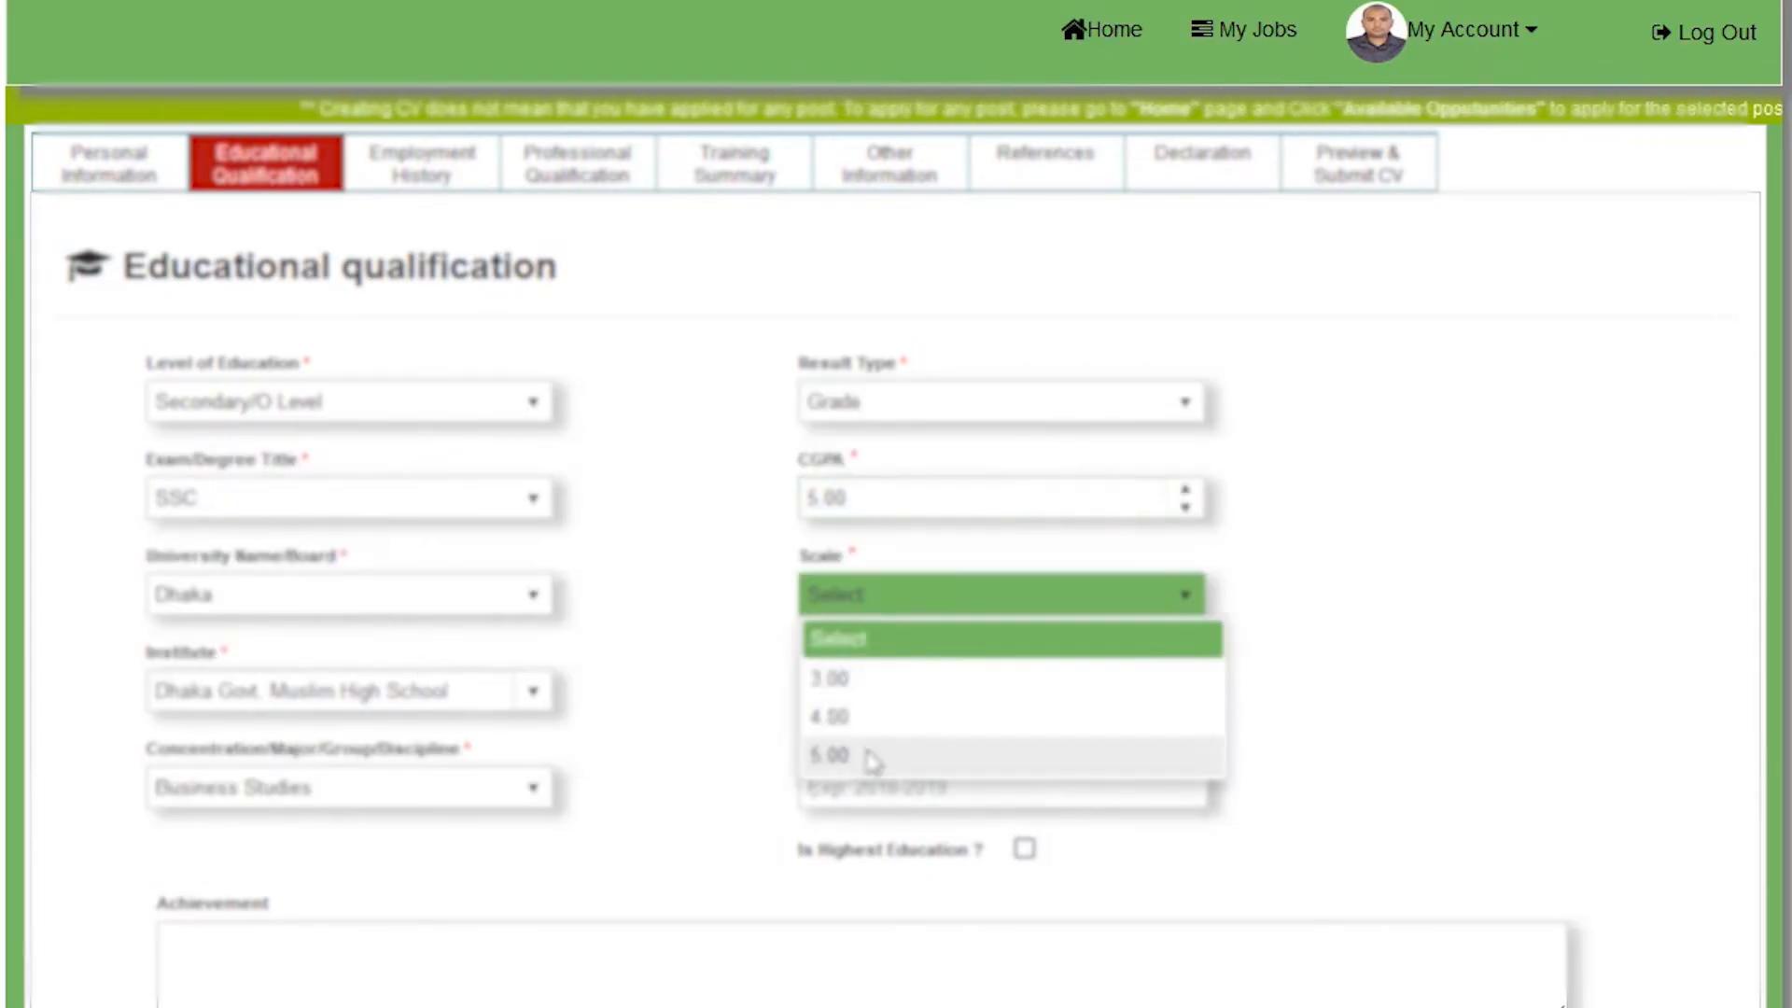
left_click(871, 755)
left_click(908, 492)
type("4.50")
left_click(917, 702)
left_click(882, 896)
left_click(875, 794)
type("2010-2011")
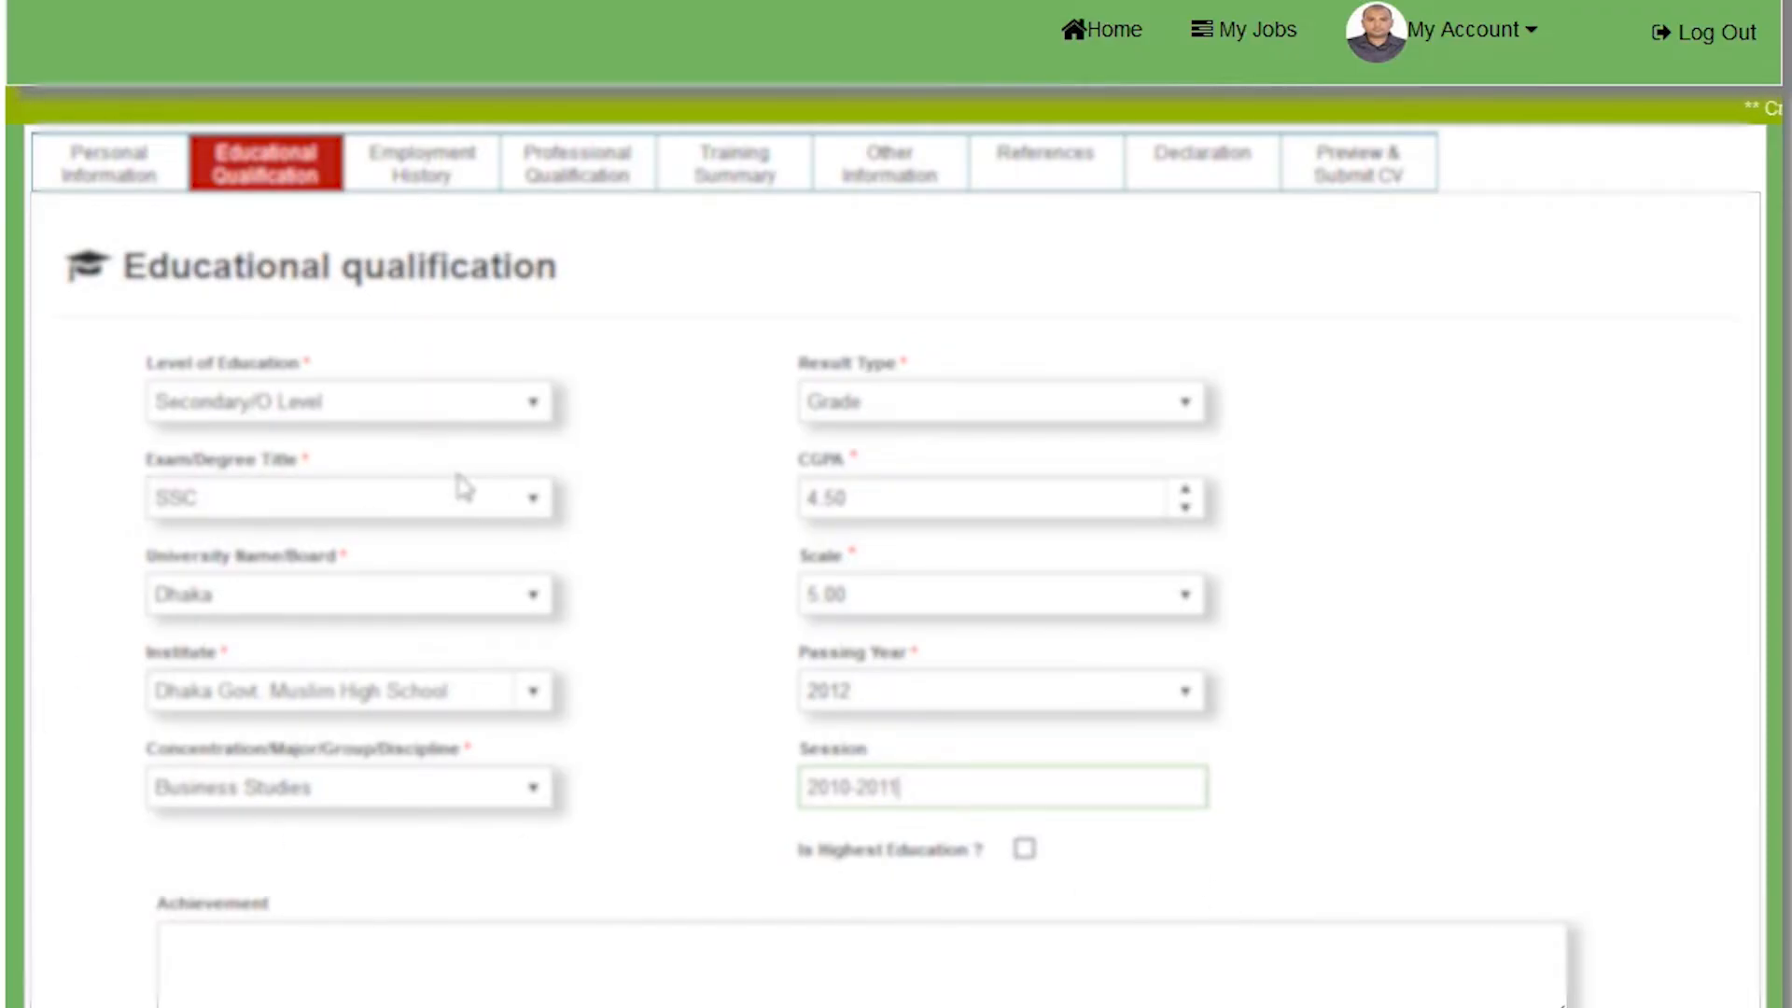
- Recheck the concentration list, keeping Business Studies selected
left_click(427, 792)
left_click(426, 796)
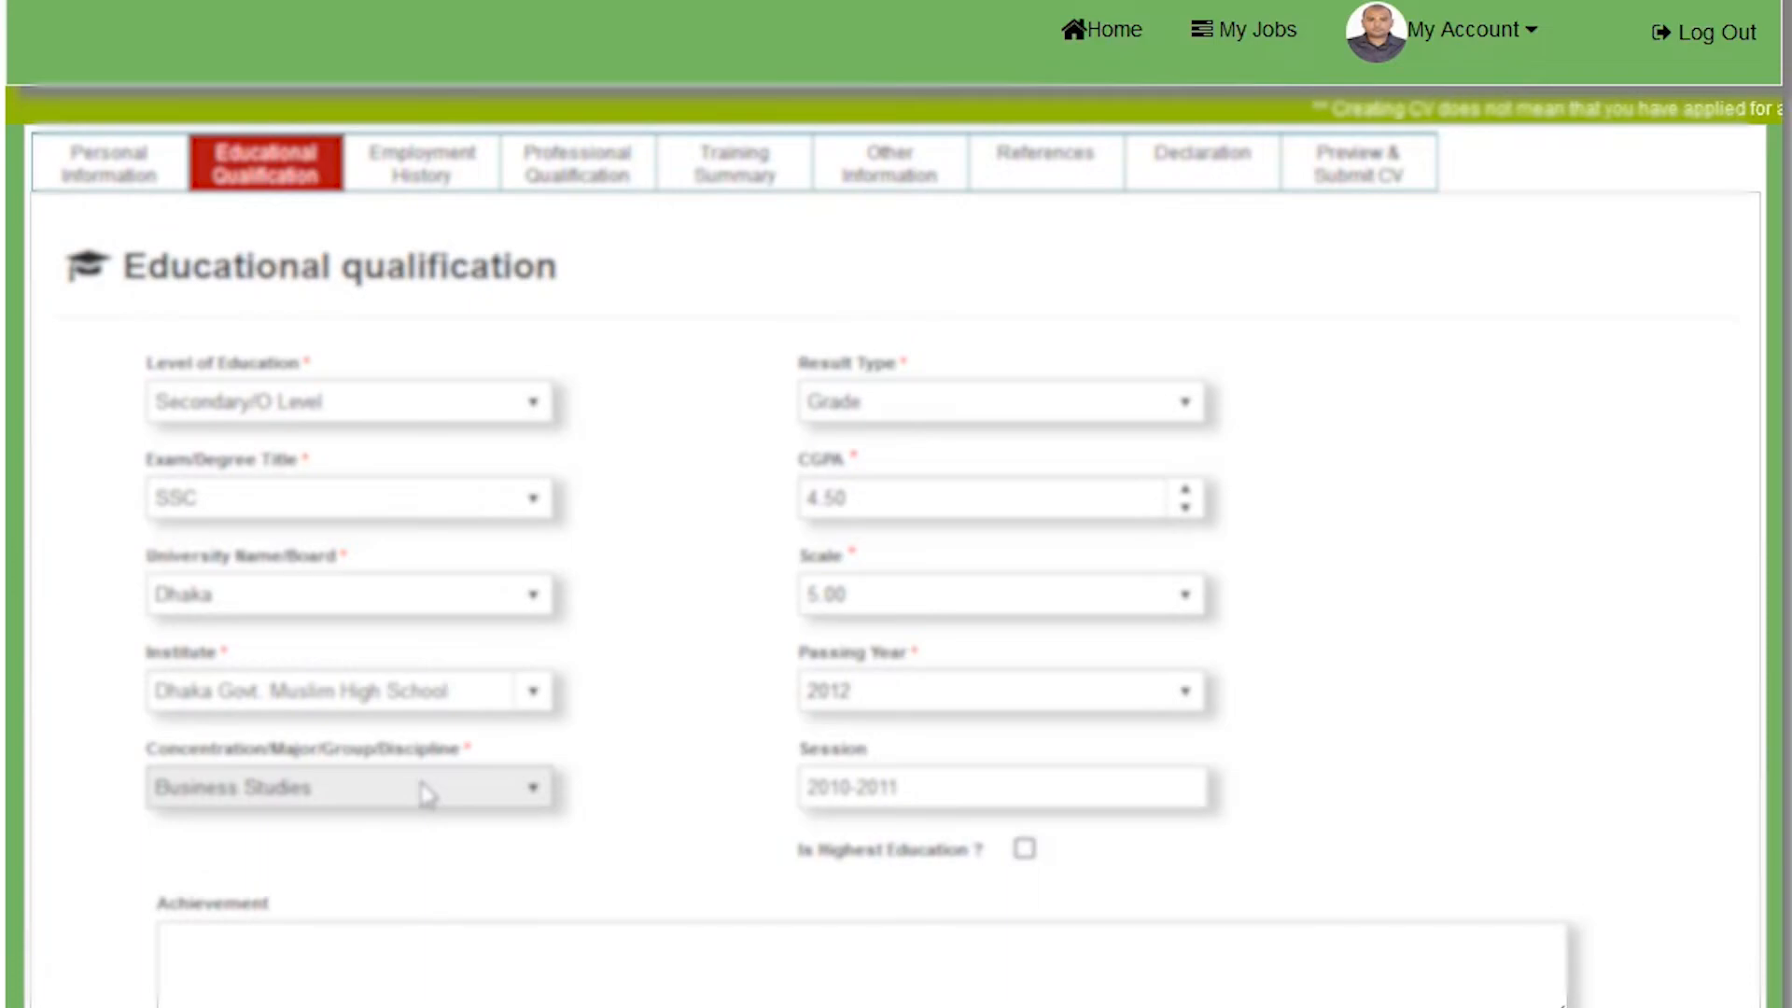
left_click(425, 795)
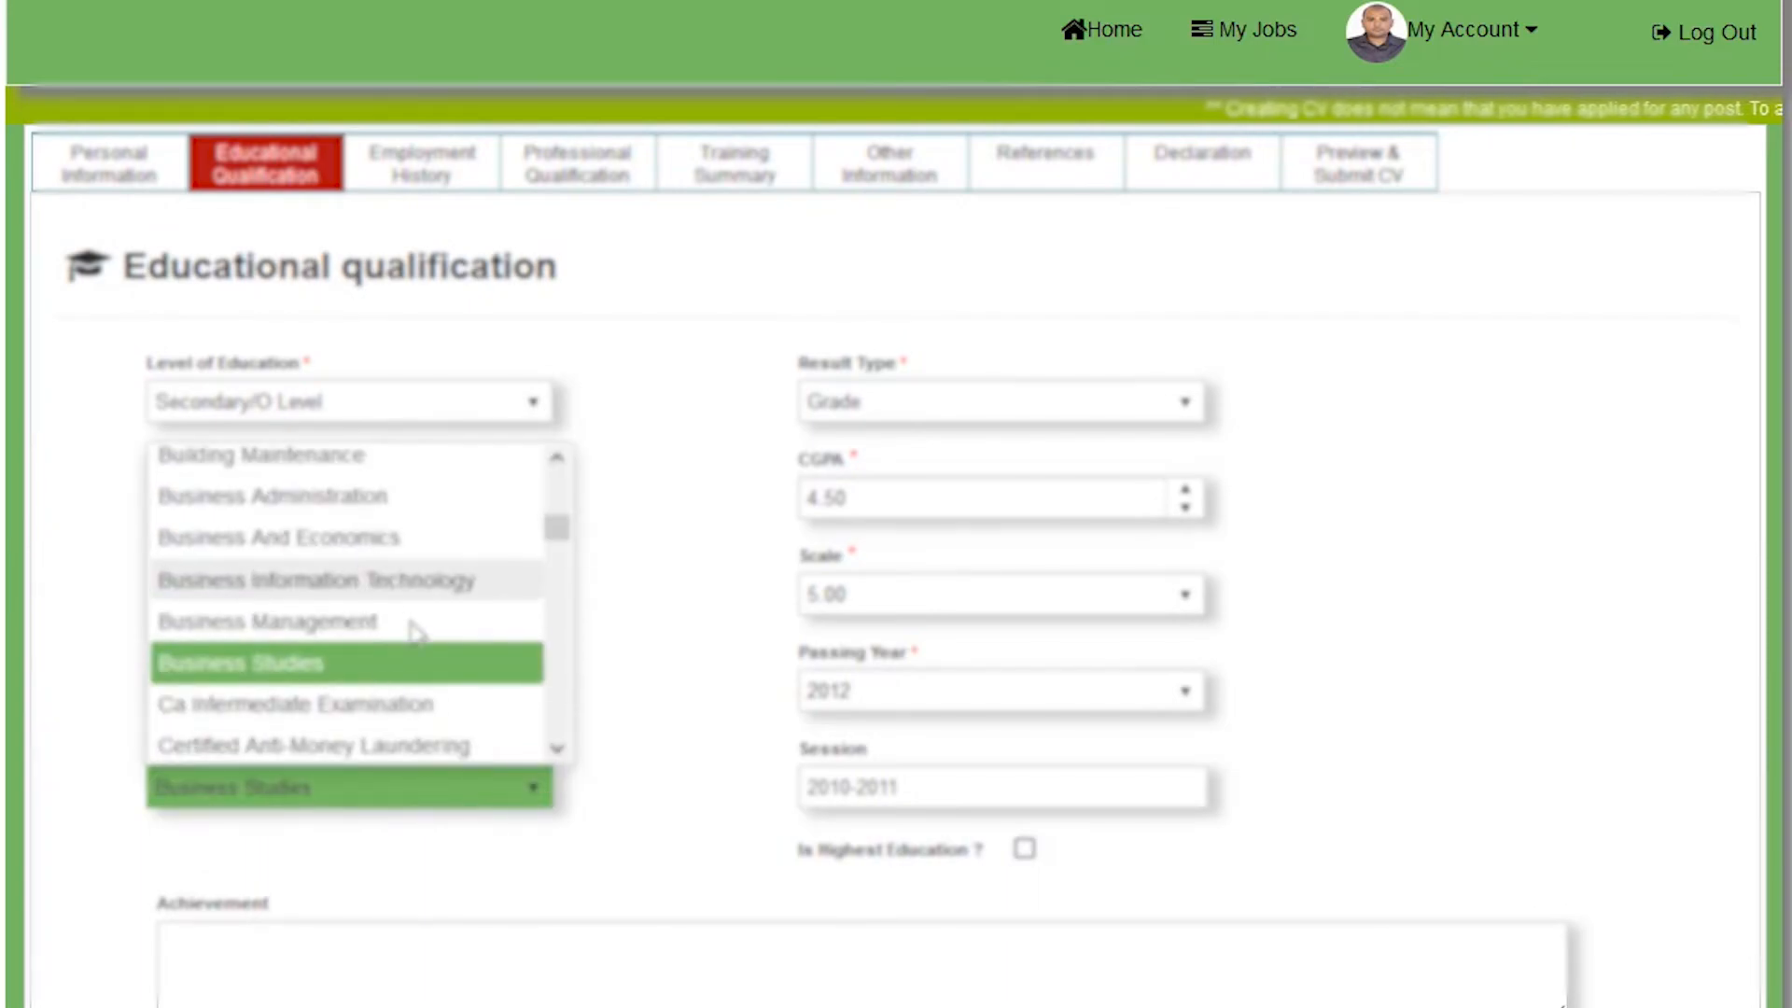
scroll(532, 568, "down", 3)
left_click_drag(558, 537, 591, 730)
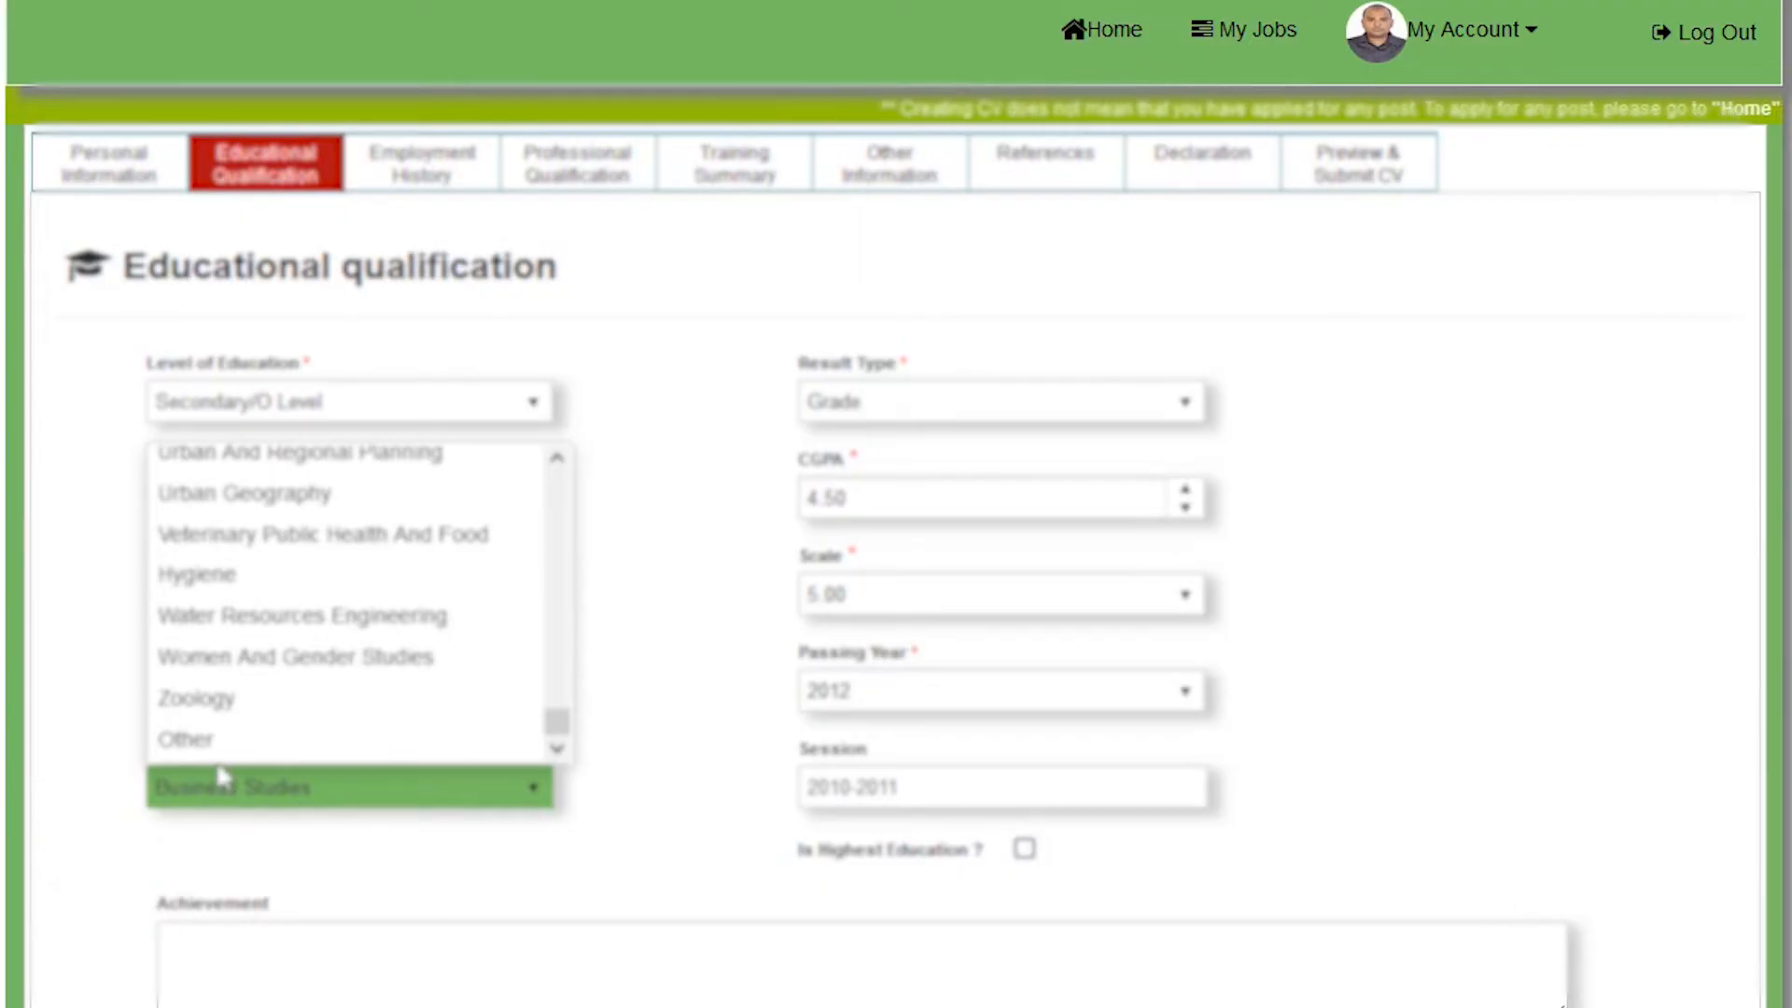
left_click(731, 669)
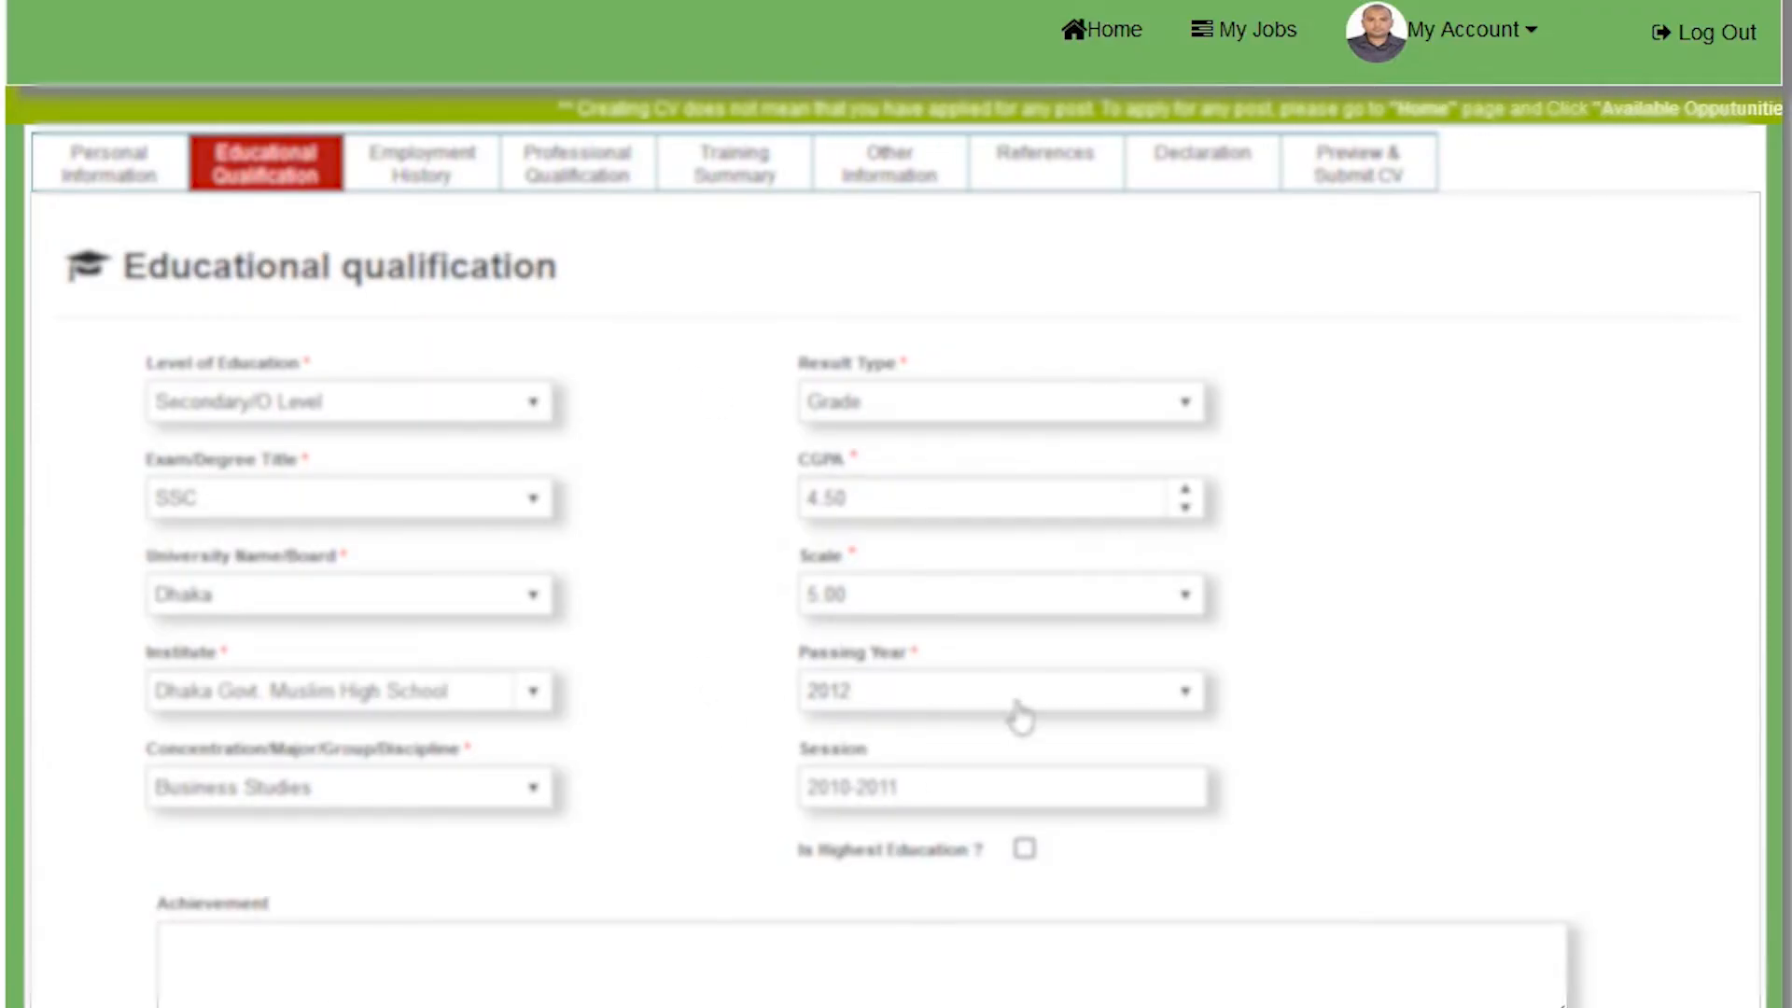
scroll(681, 544, "down", 3)
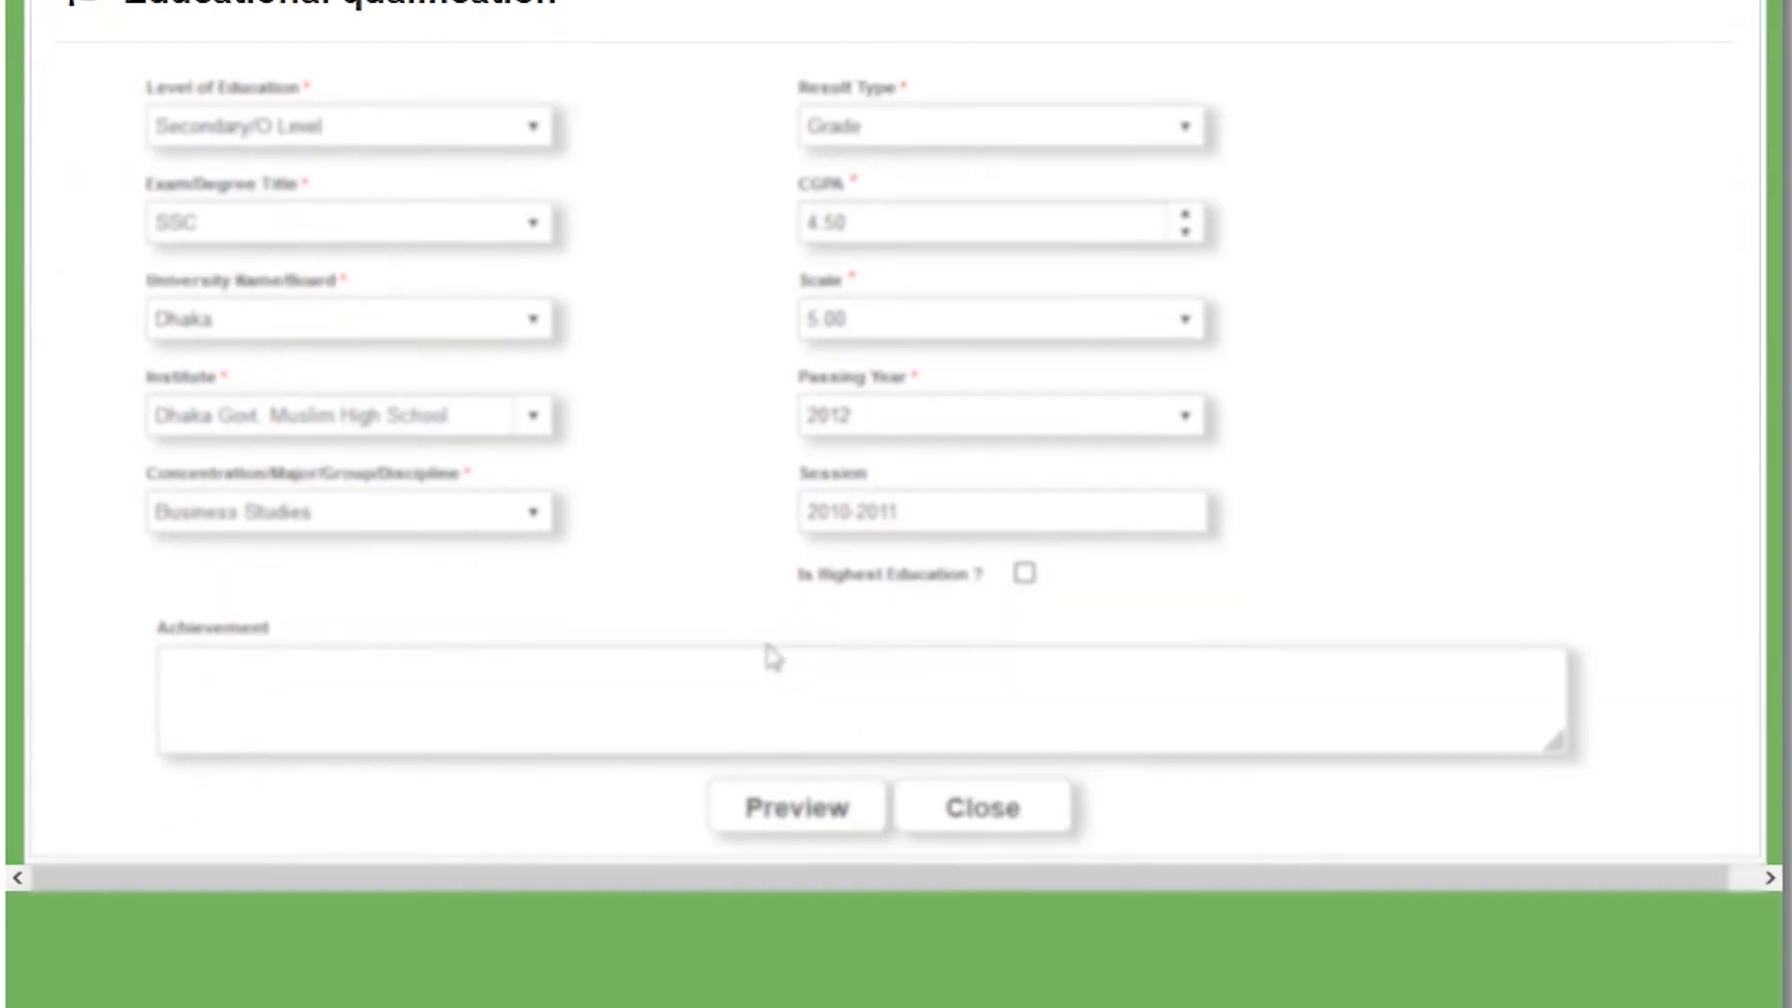
scroll(1061, 689, "up", 2)
scroll(947, 502, "up", 3)
scroll(954, 512, "down", 6)
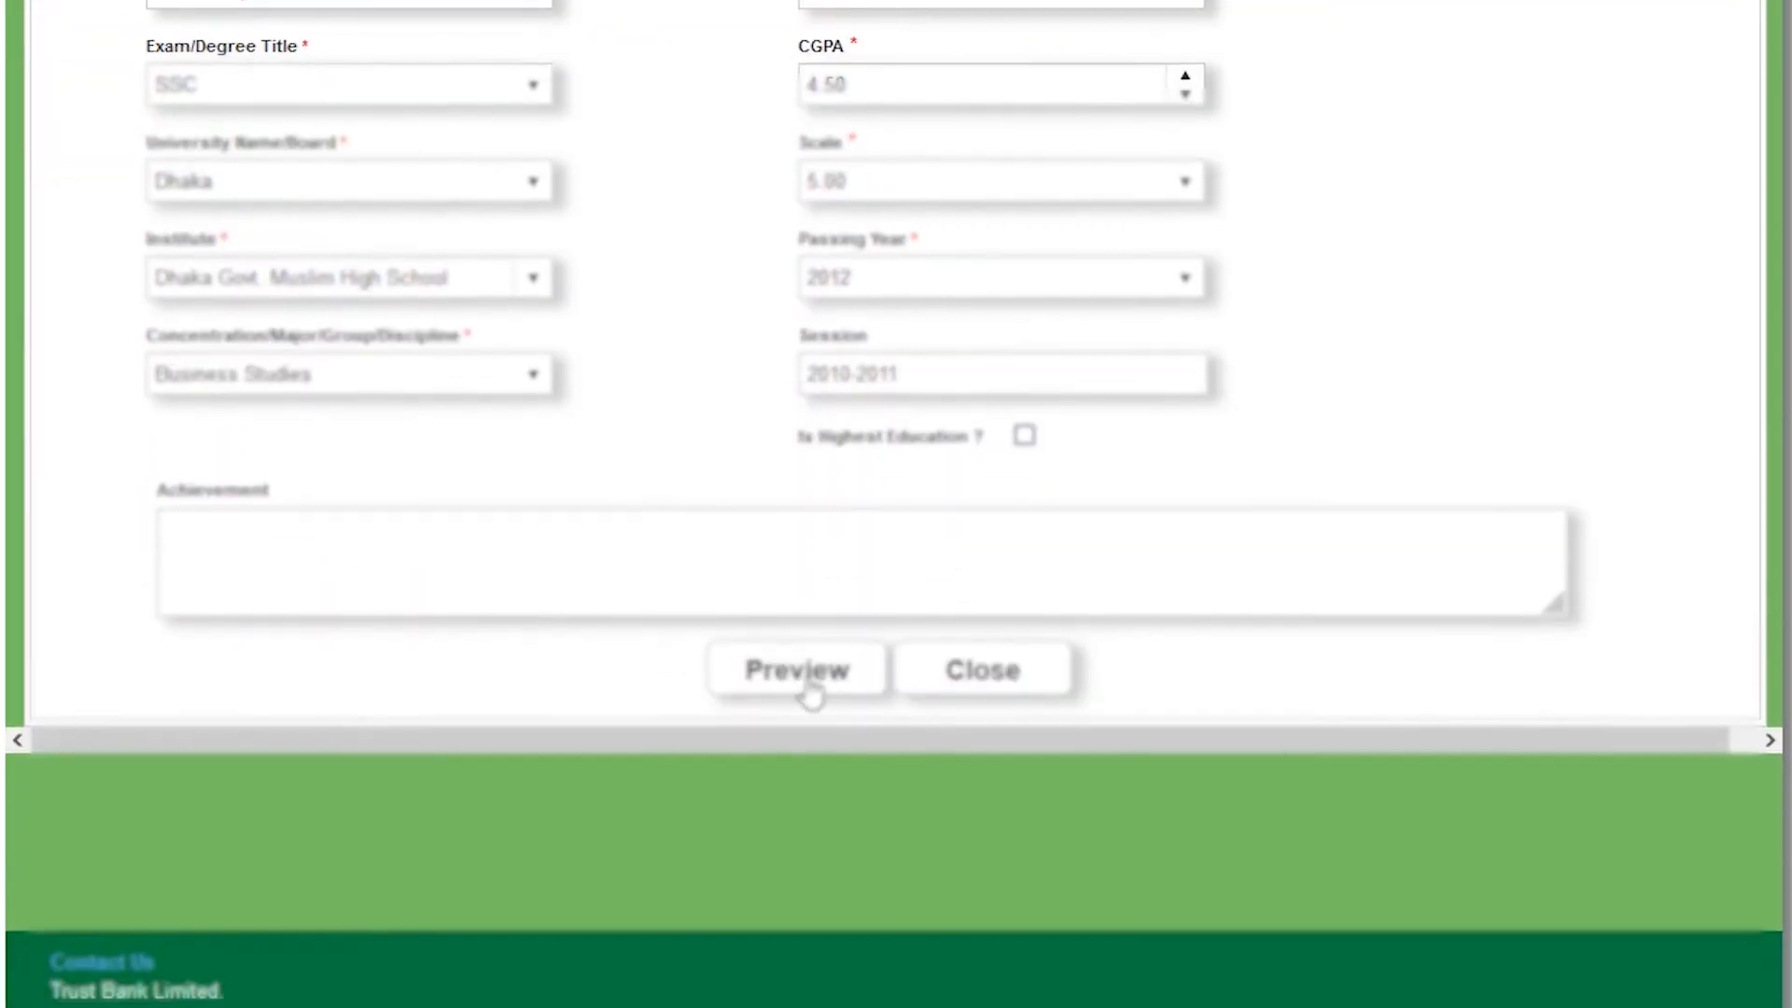
- Preview the education entry and cancel it because the institute is missing
left_click(804, 686)
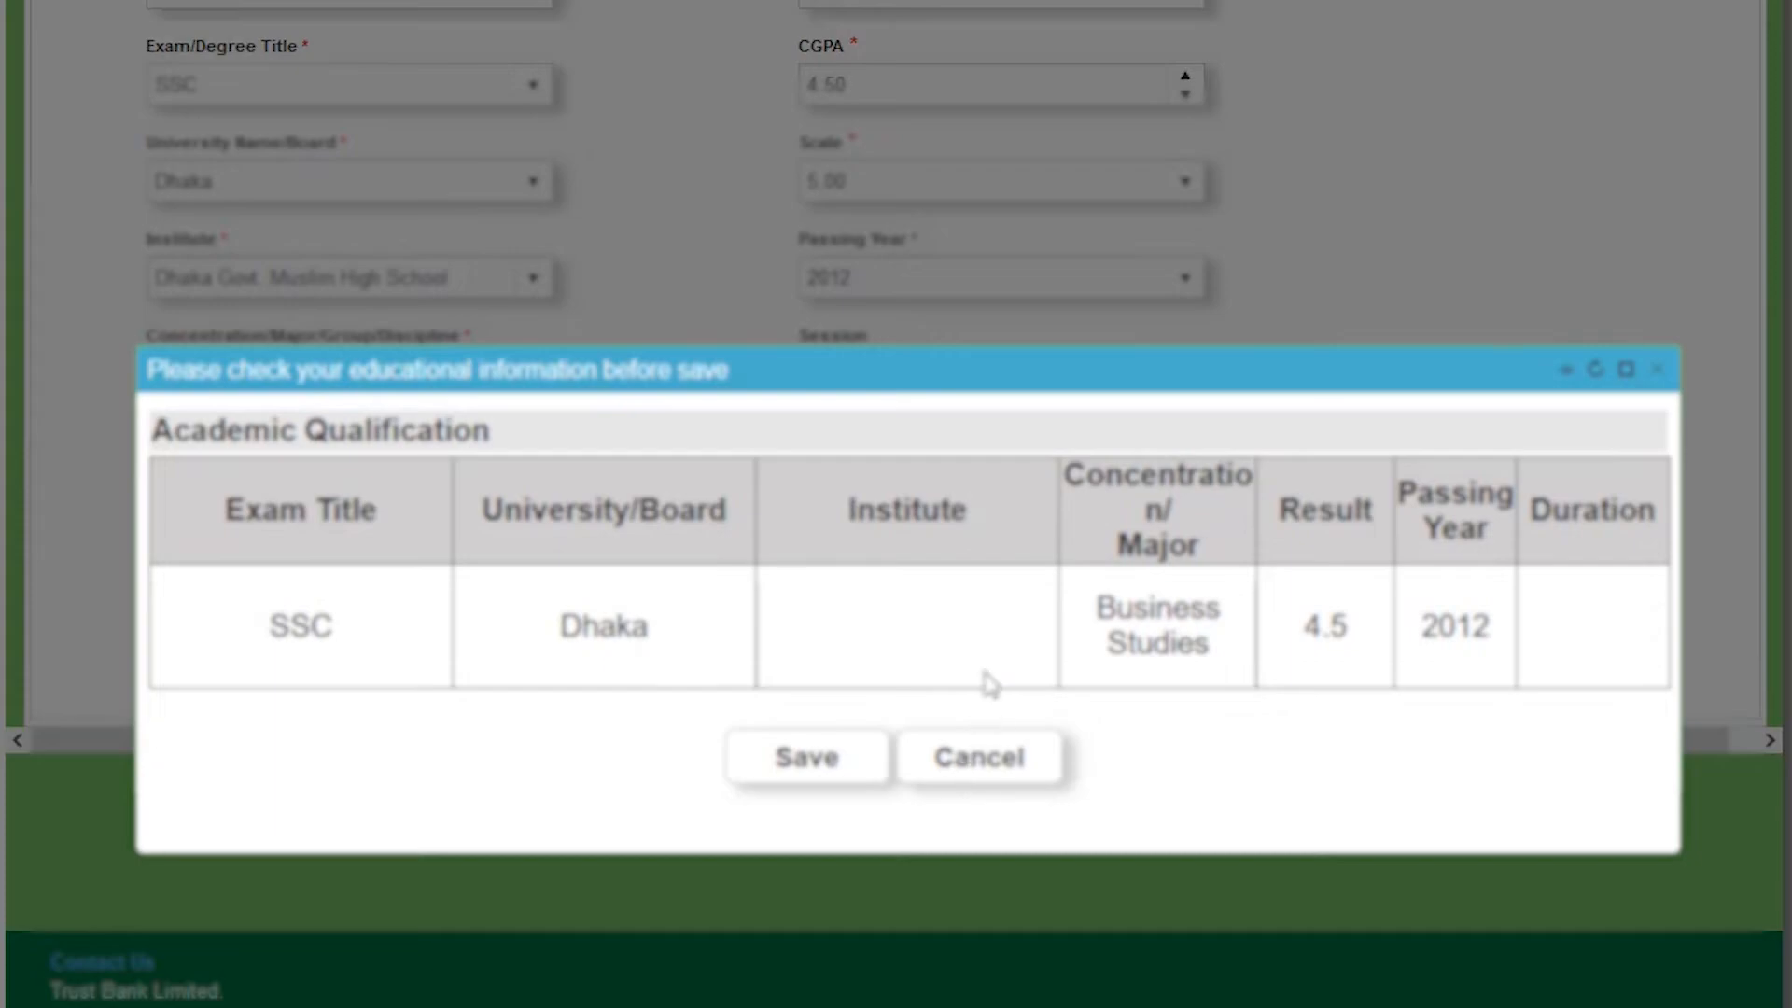
left_click(966, 758)
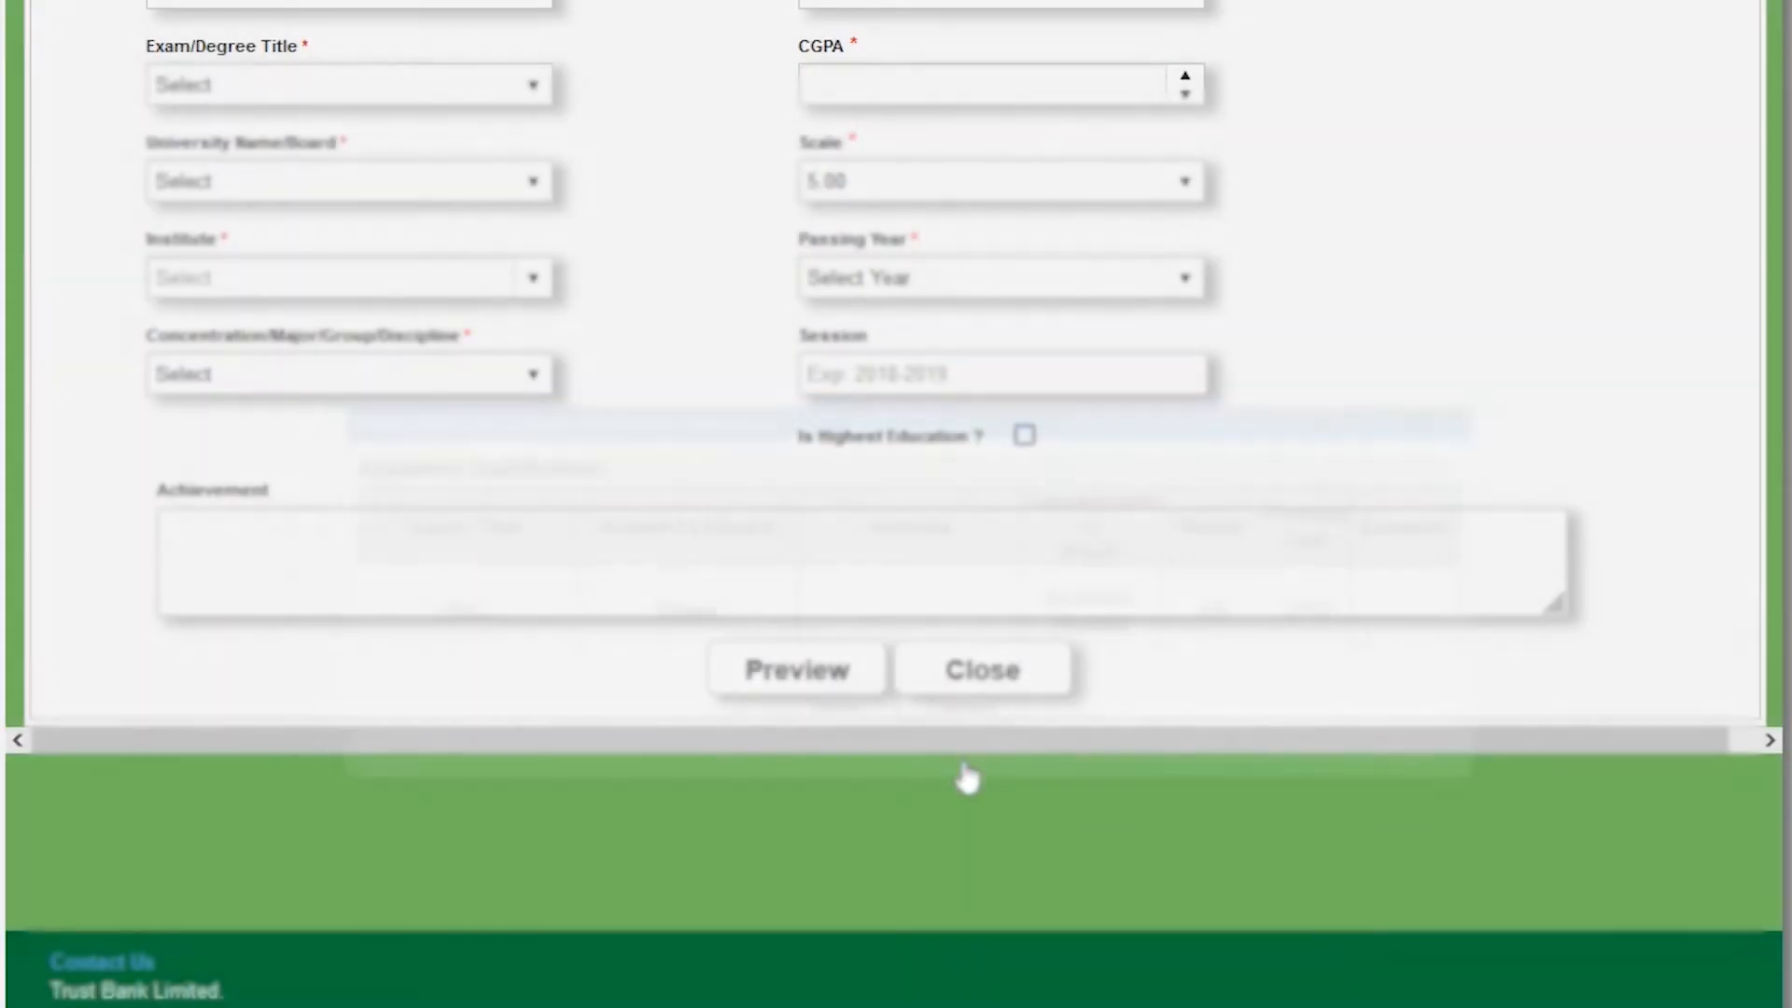
scroll(392, 800, "up", 2)
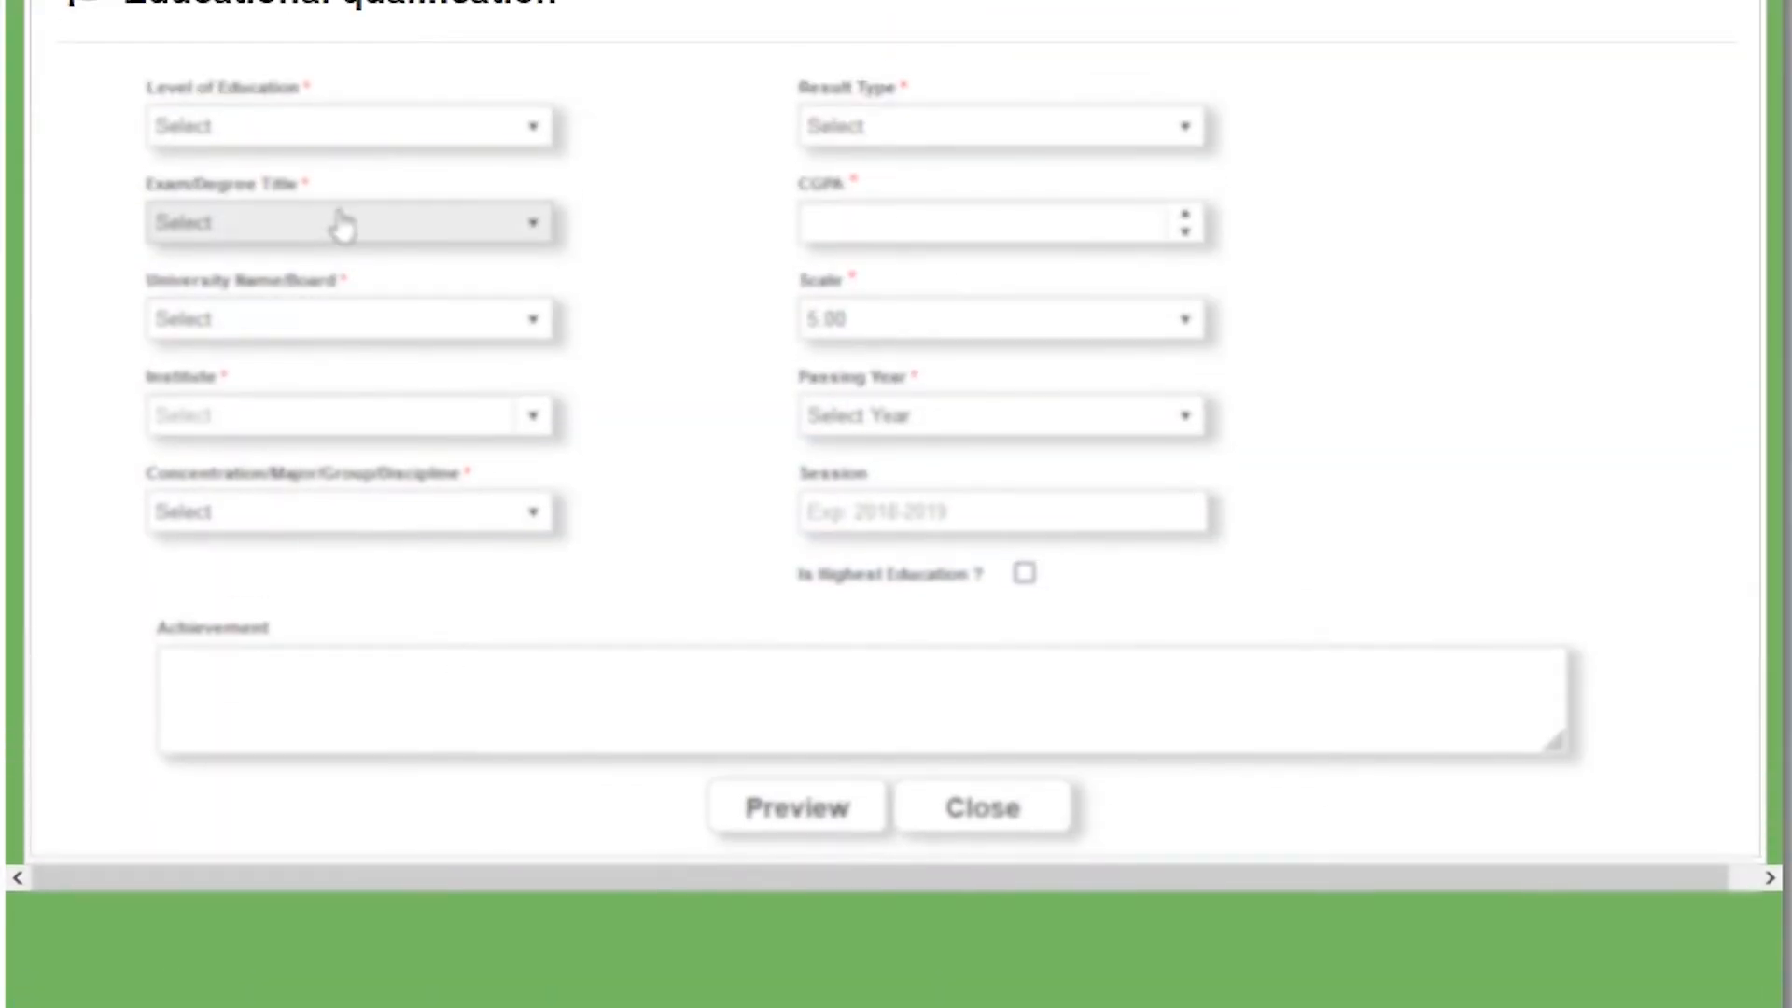
scroll(410, 506, "up", 2)
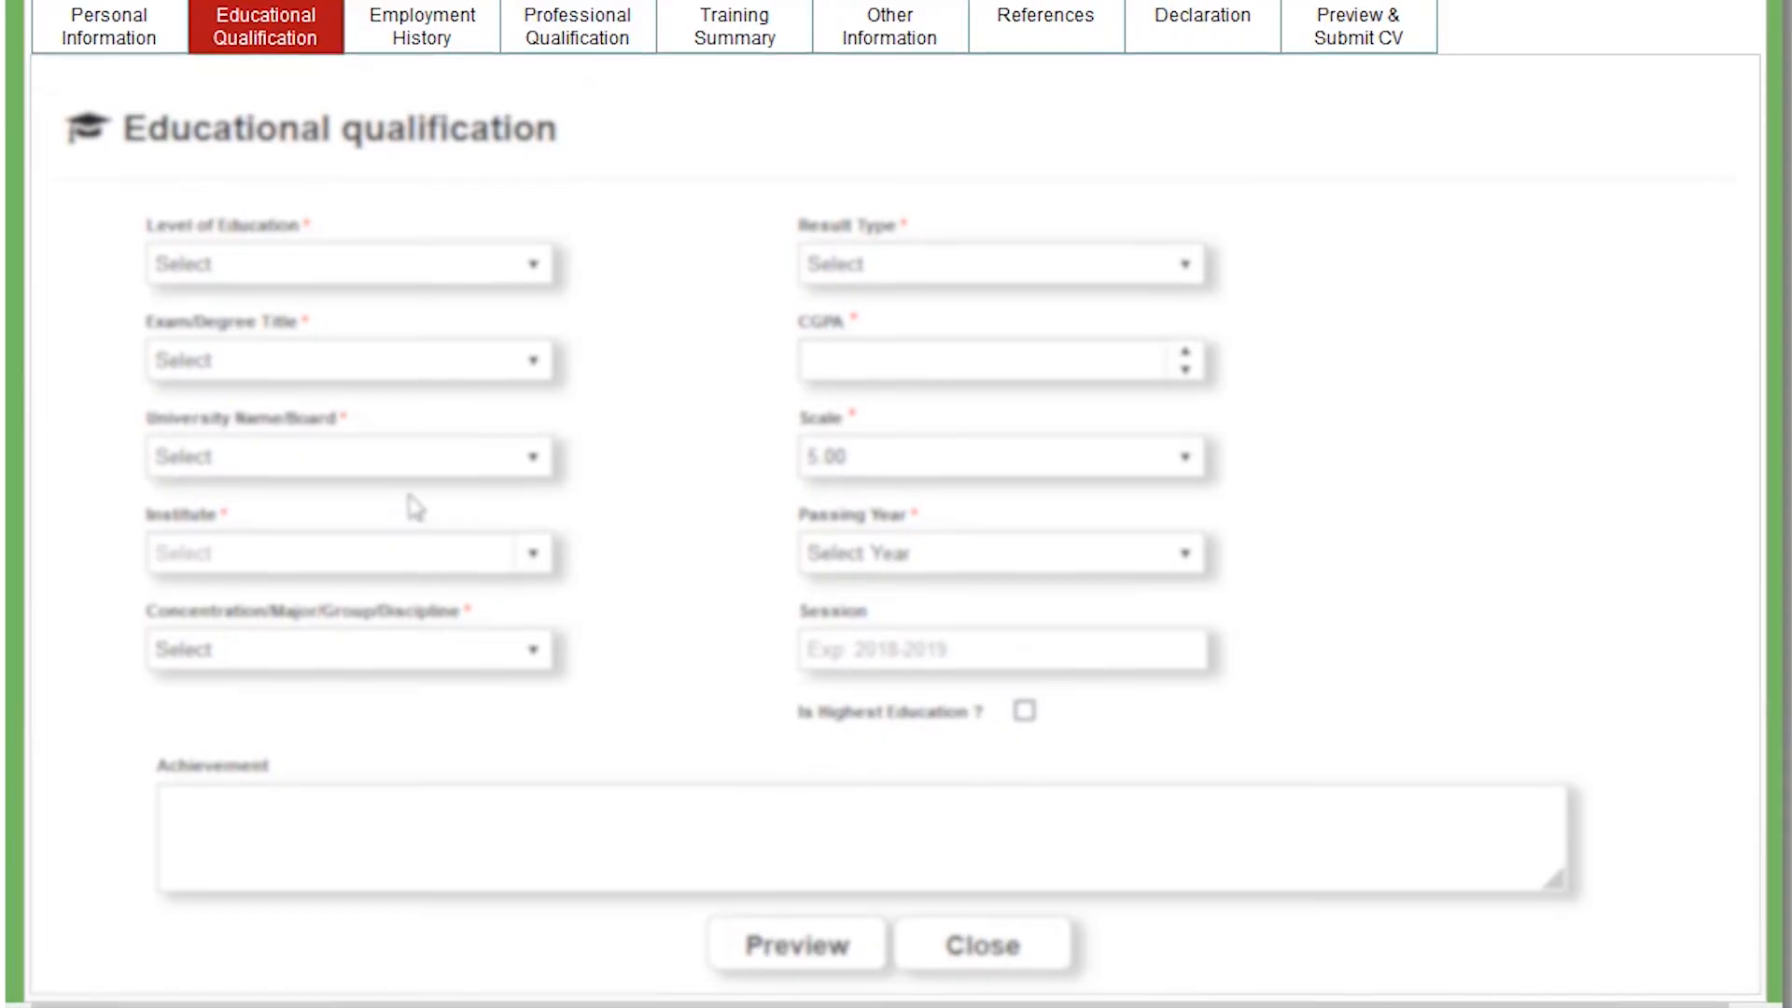
- Choose Secondary/O Level as the level, SSC as the exam title and Dhaka as the board
left_click(280, 270)
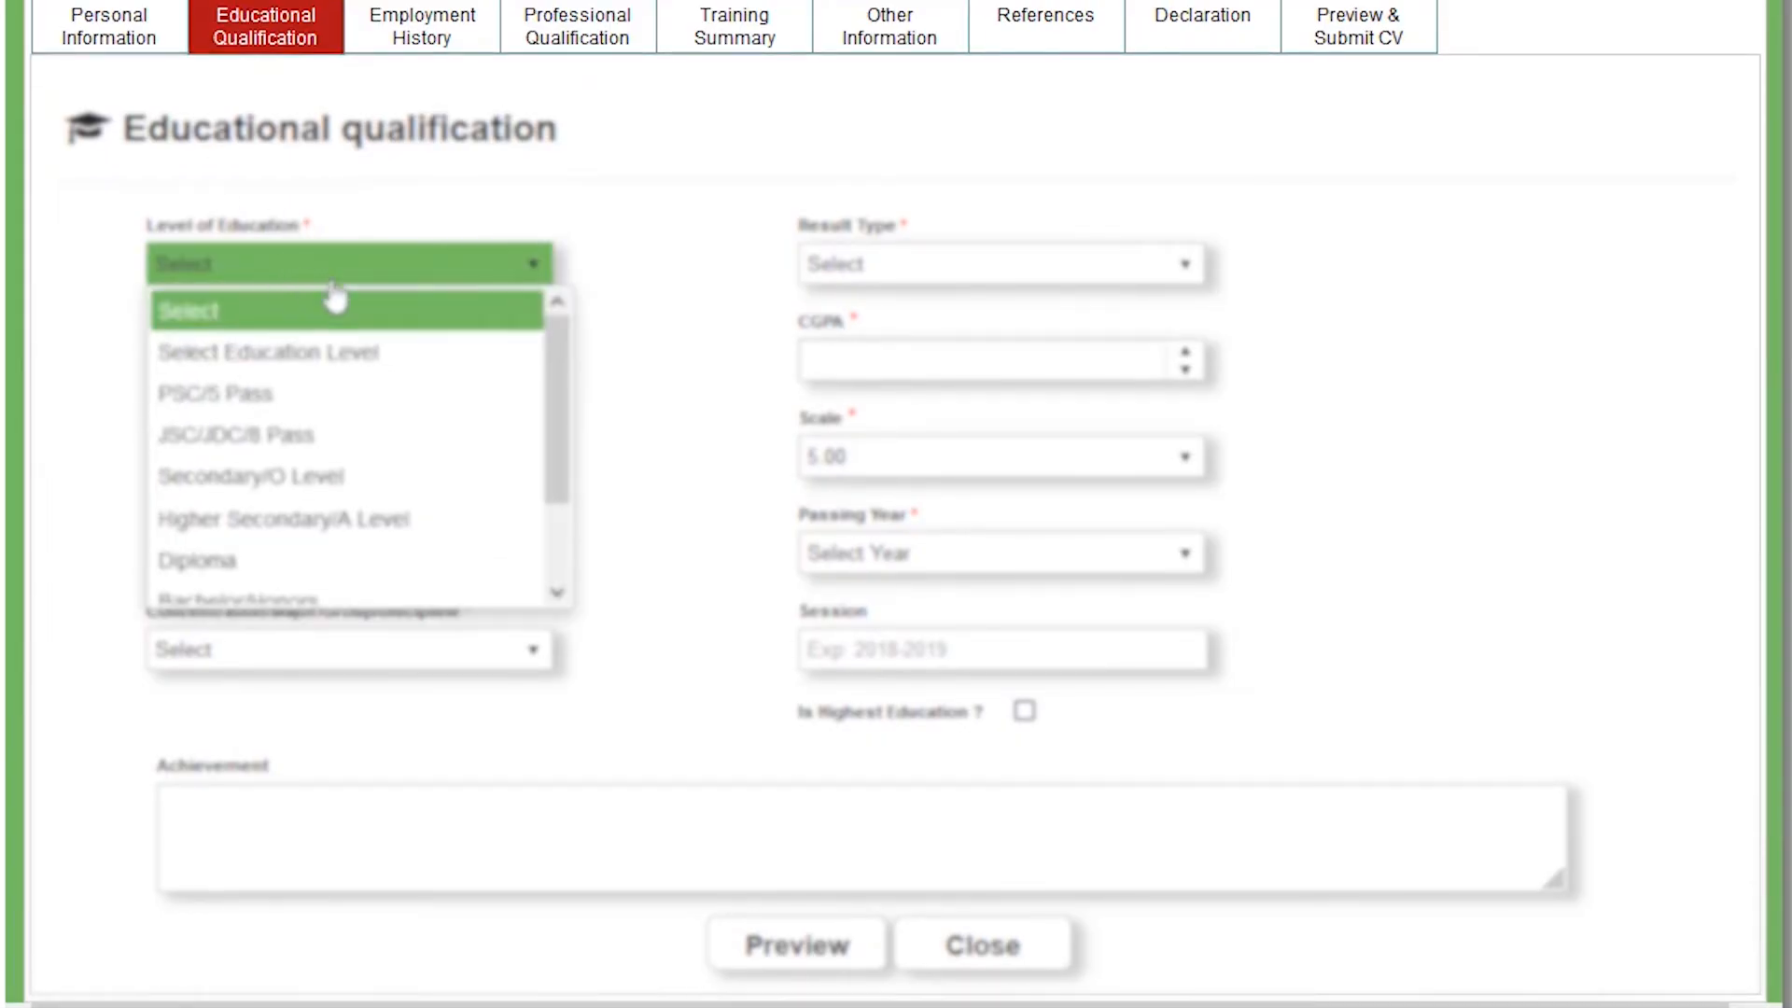
left_click(260, 478)
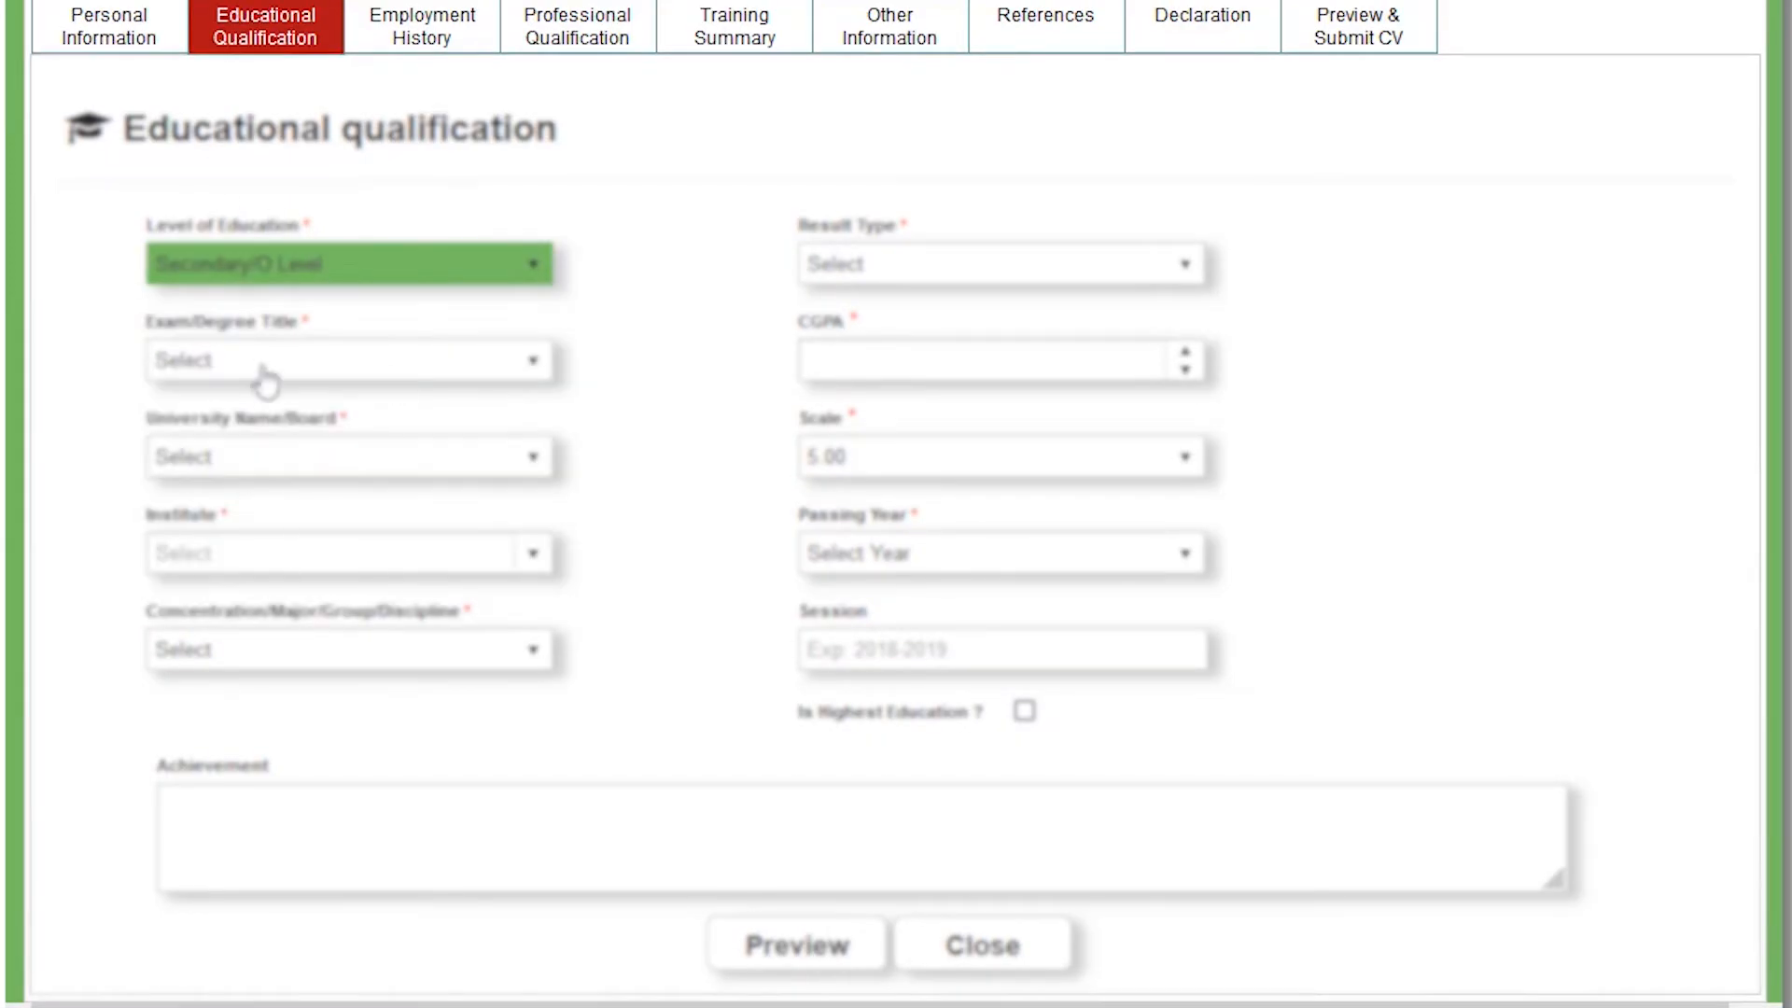
left_click(264, 366)
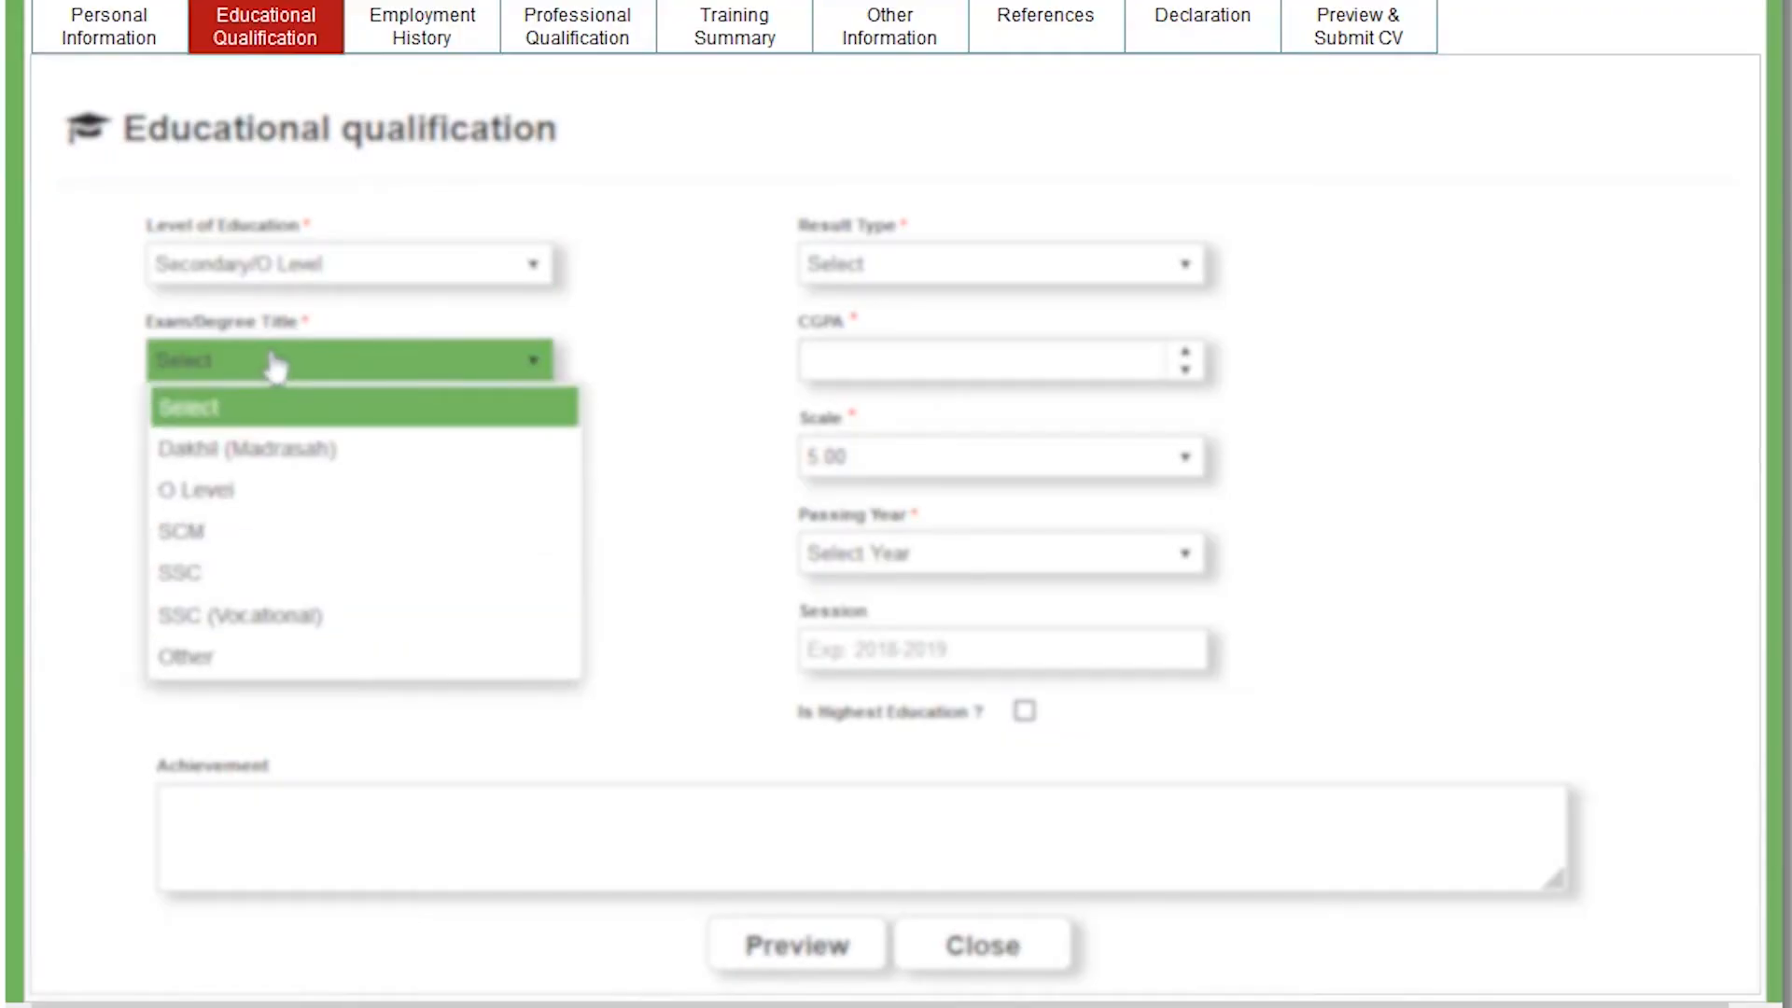
left_click(224, 574)
left_click(271, 469)
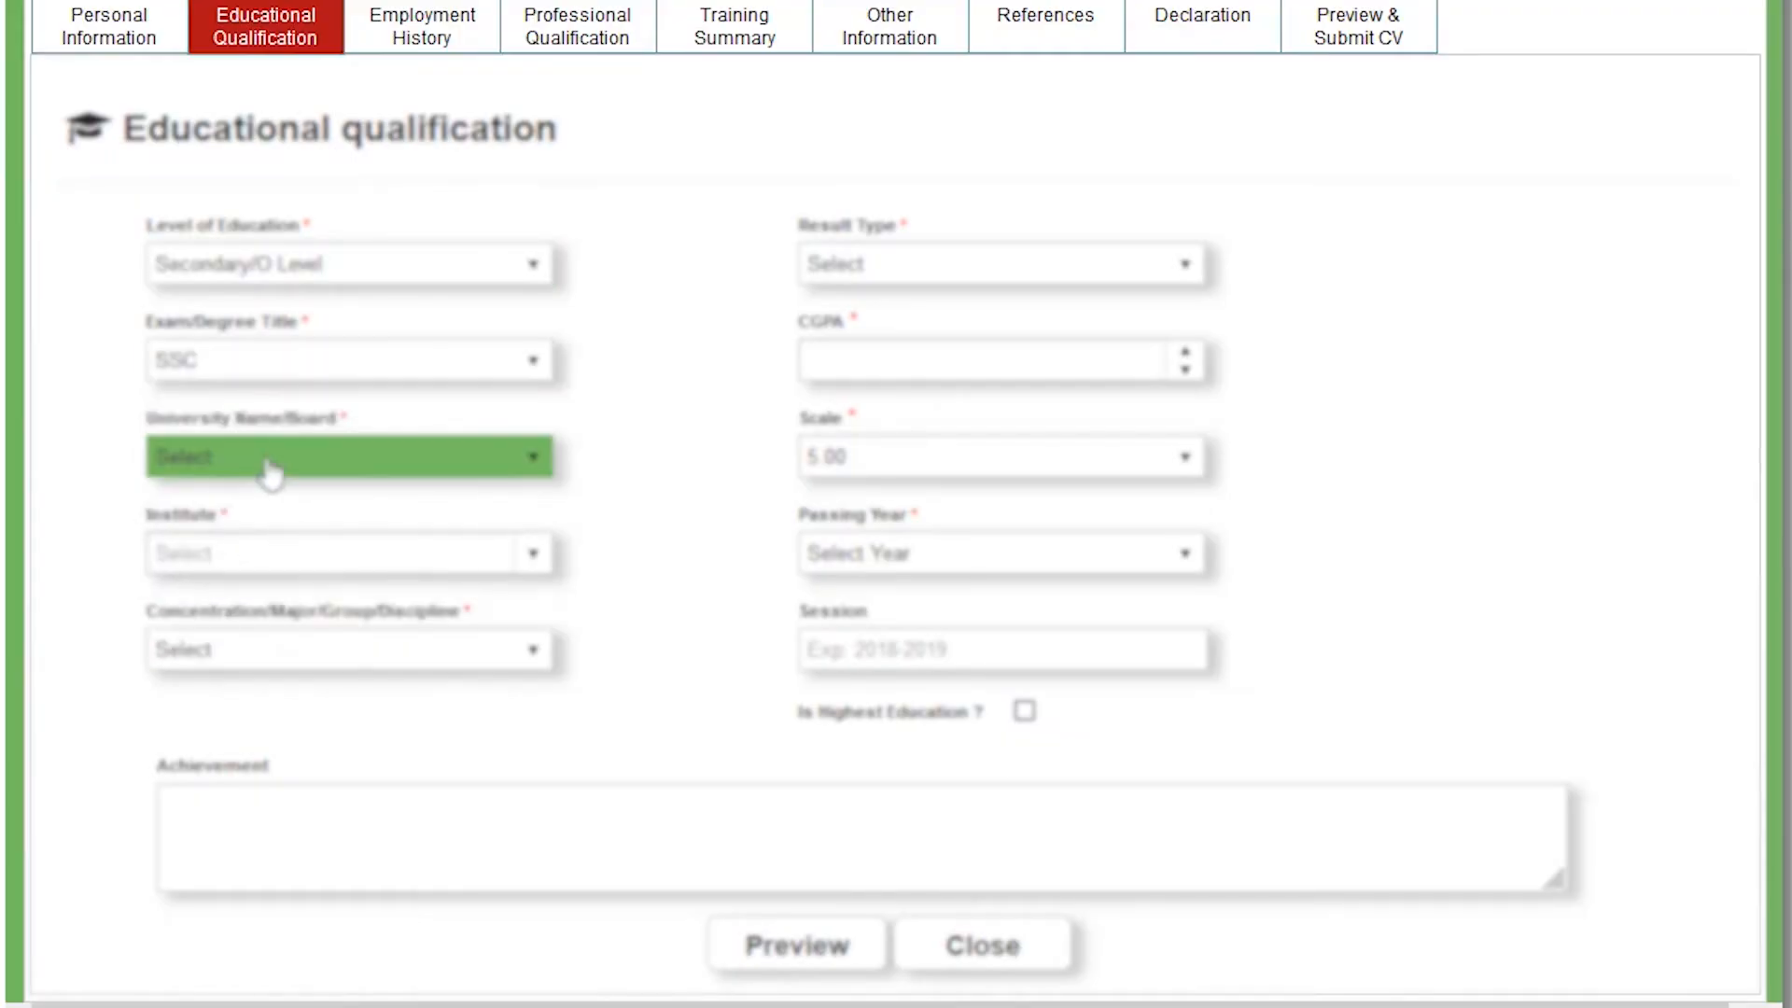
left_click(259, 670)
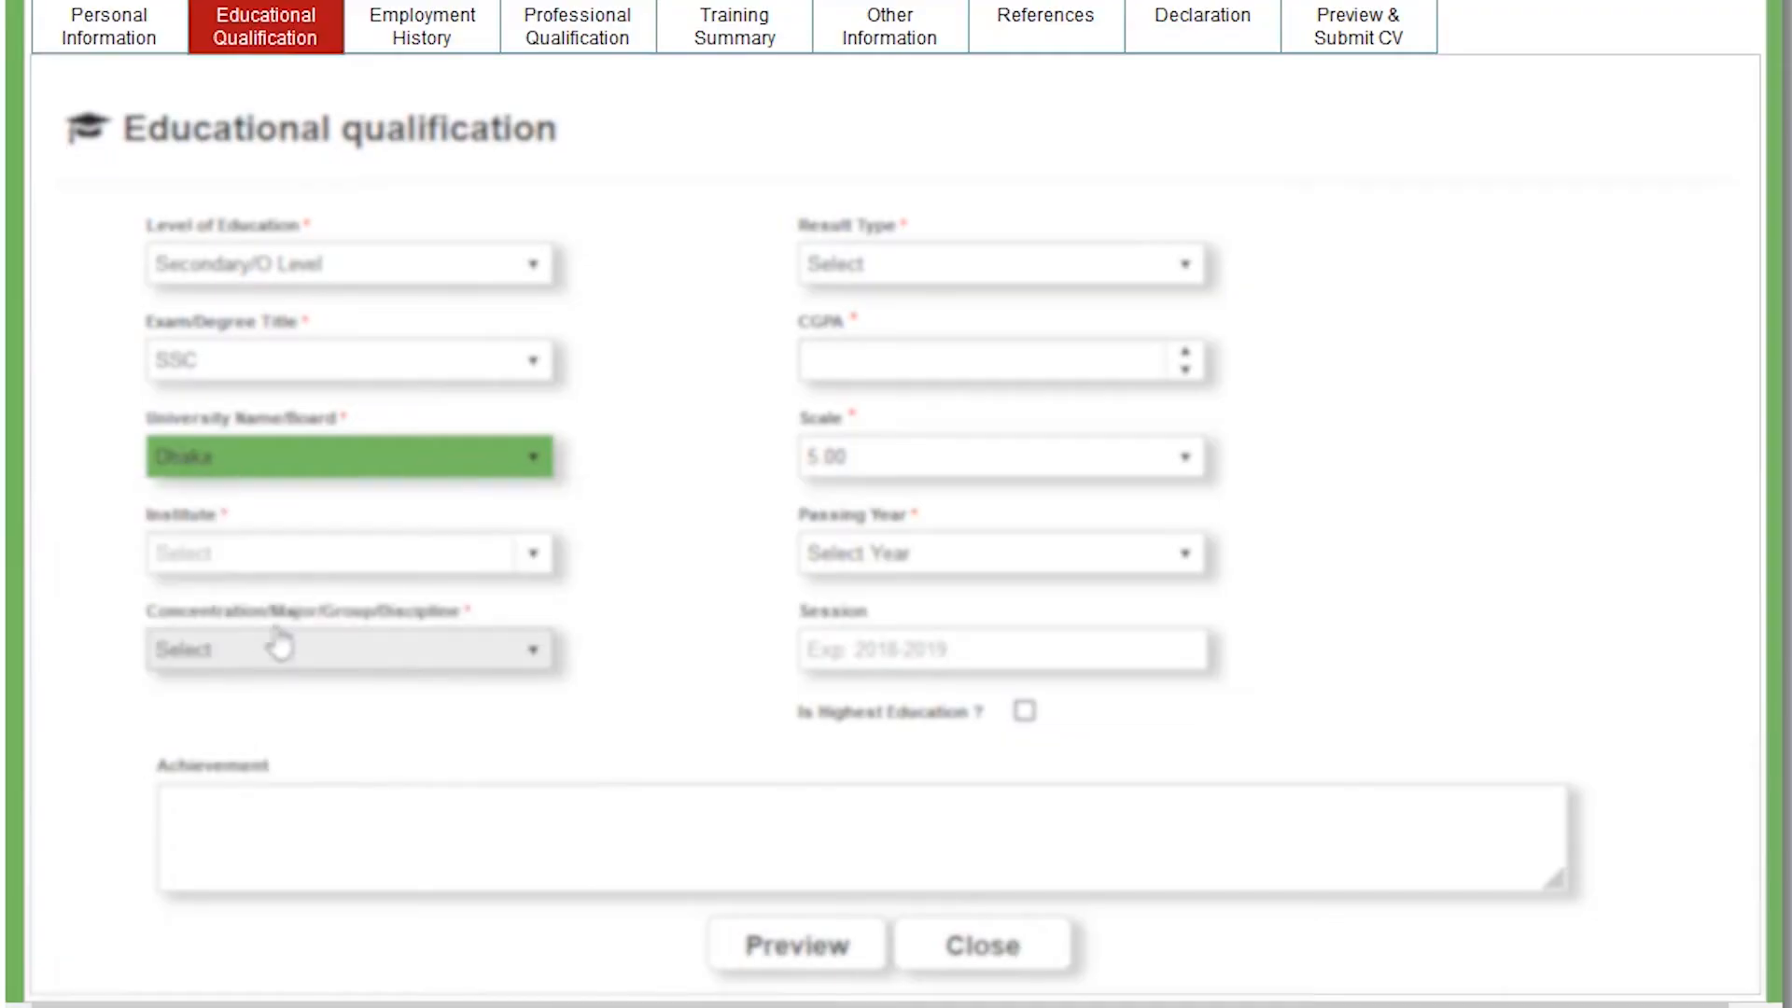
- Select Govt. Muslim High School as the institute
left_click(283, 546)
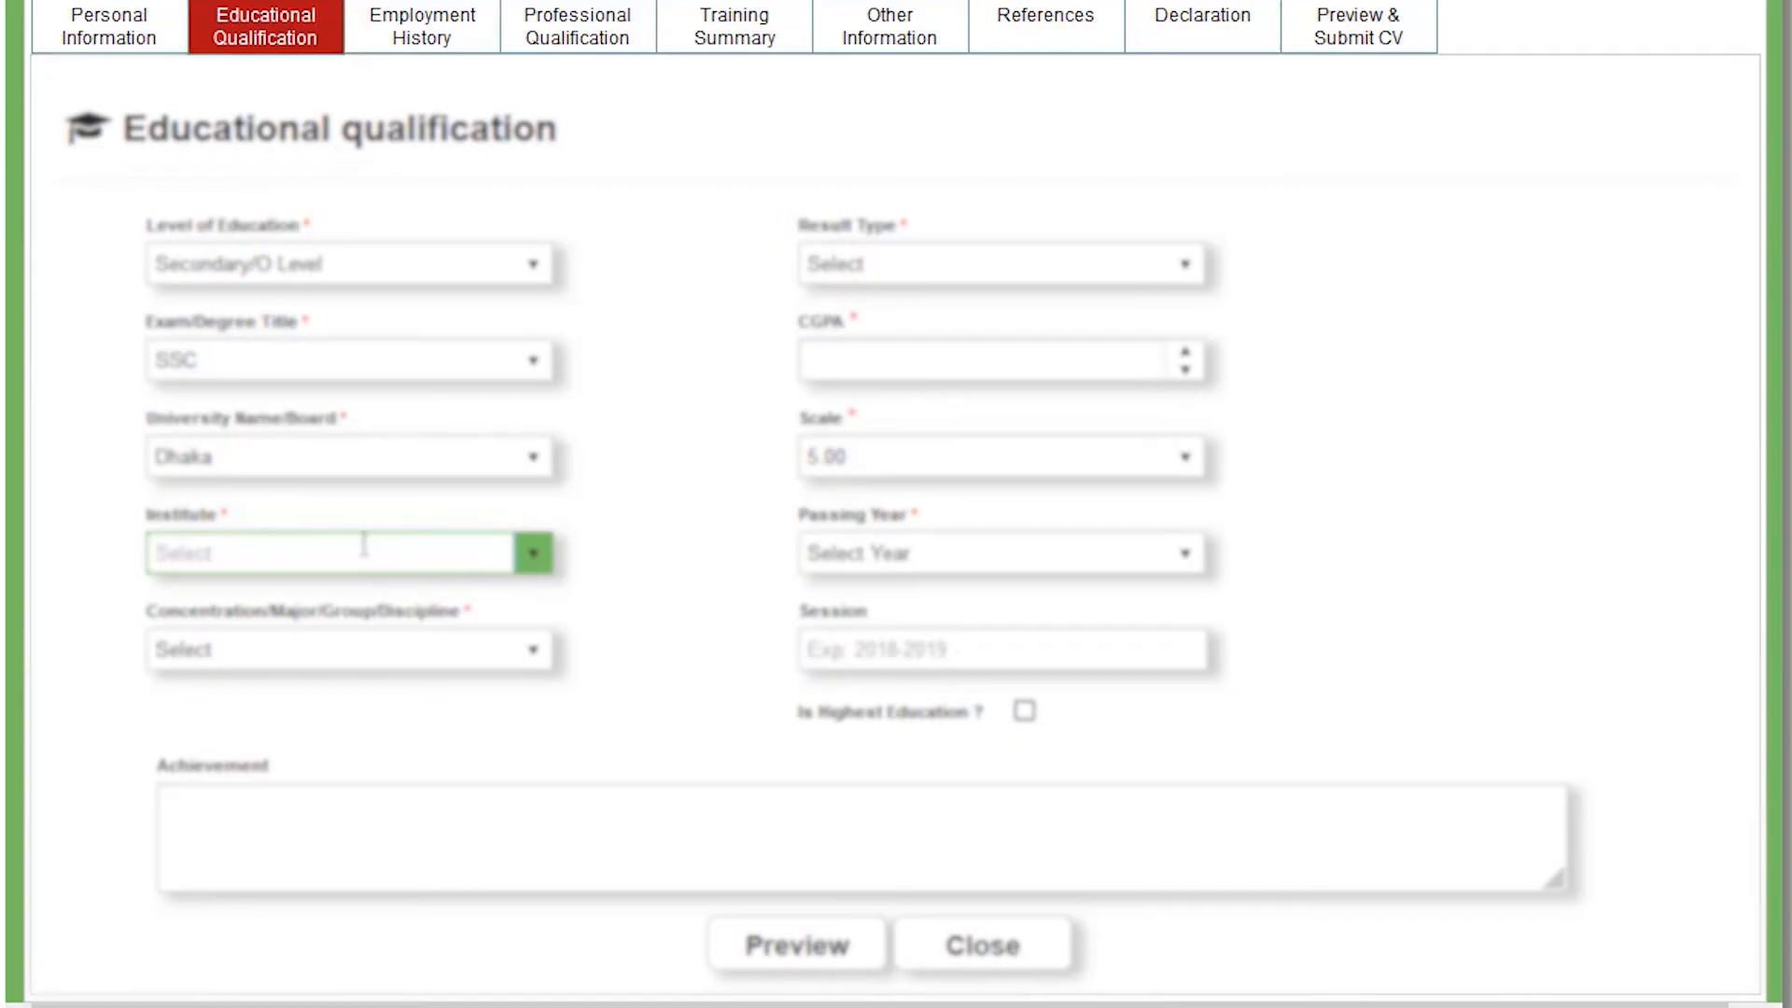
left_click(532, 556)
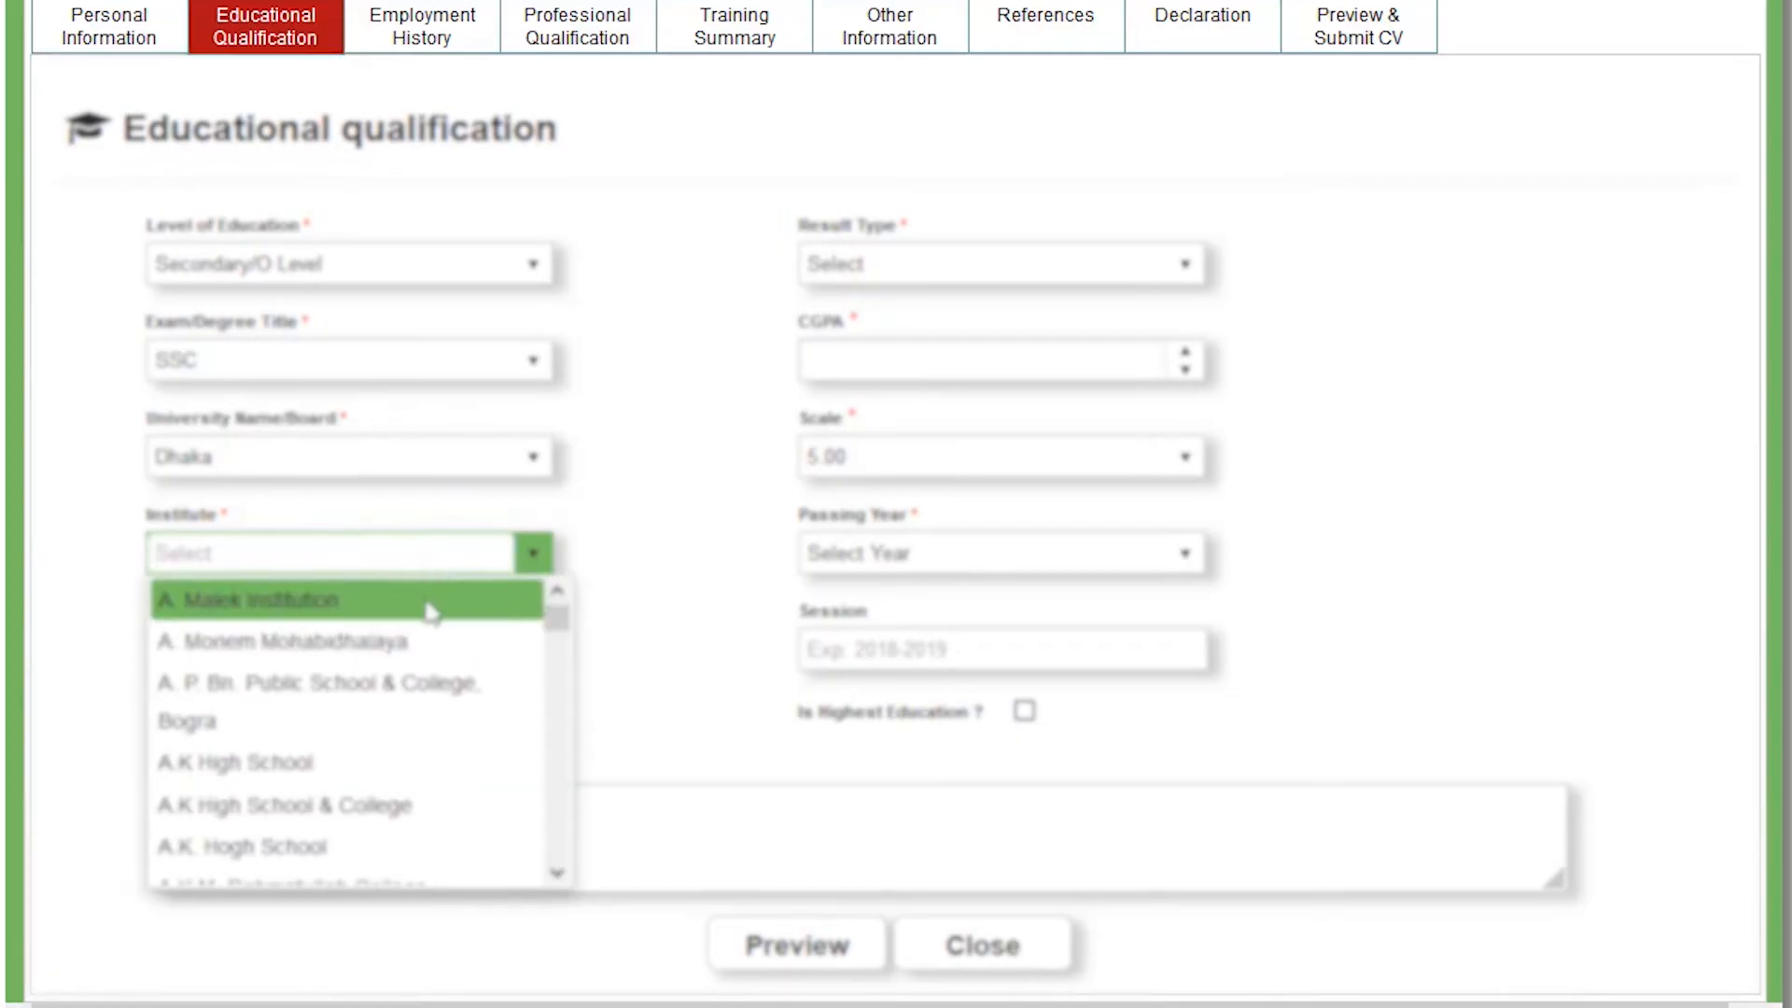
scroll(435, 653, "down", 3)
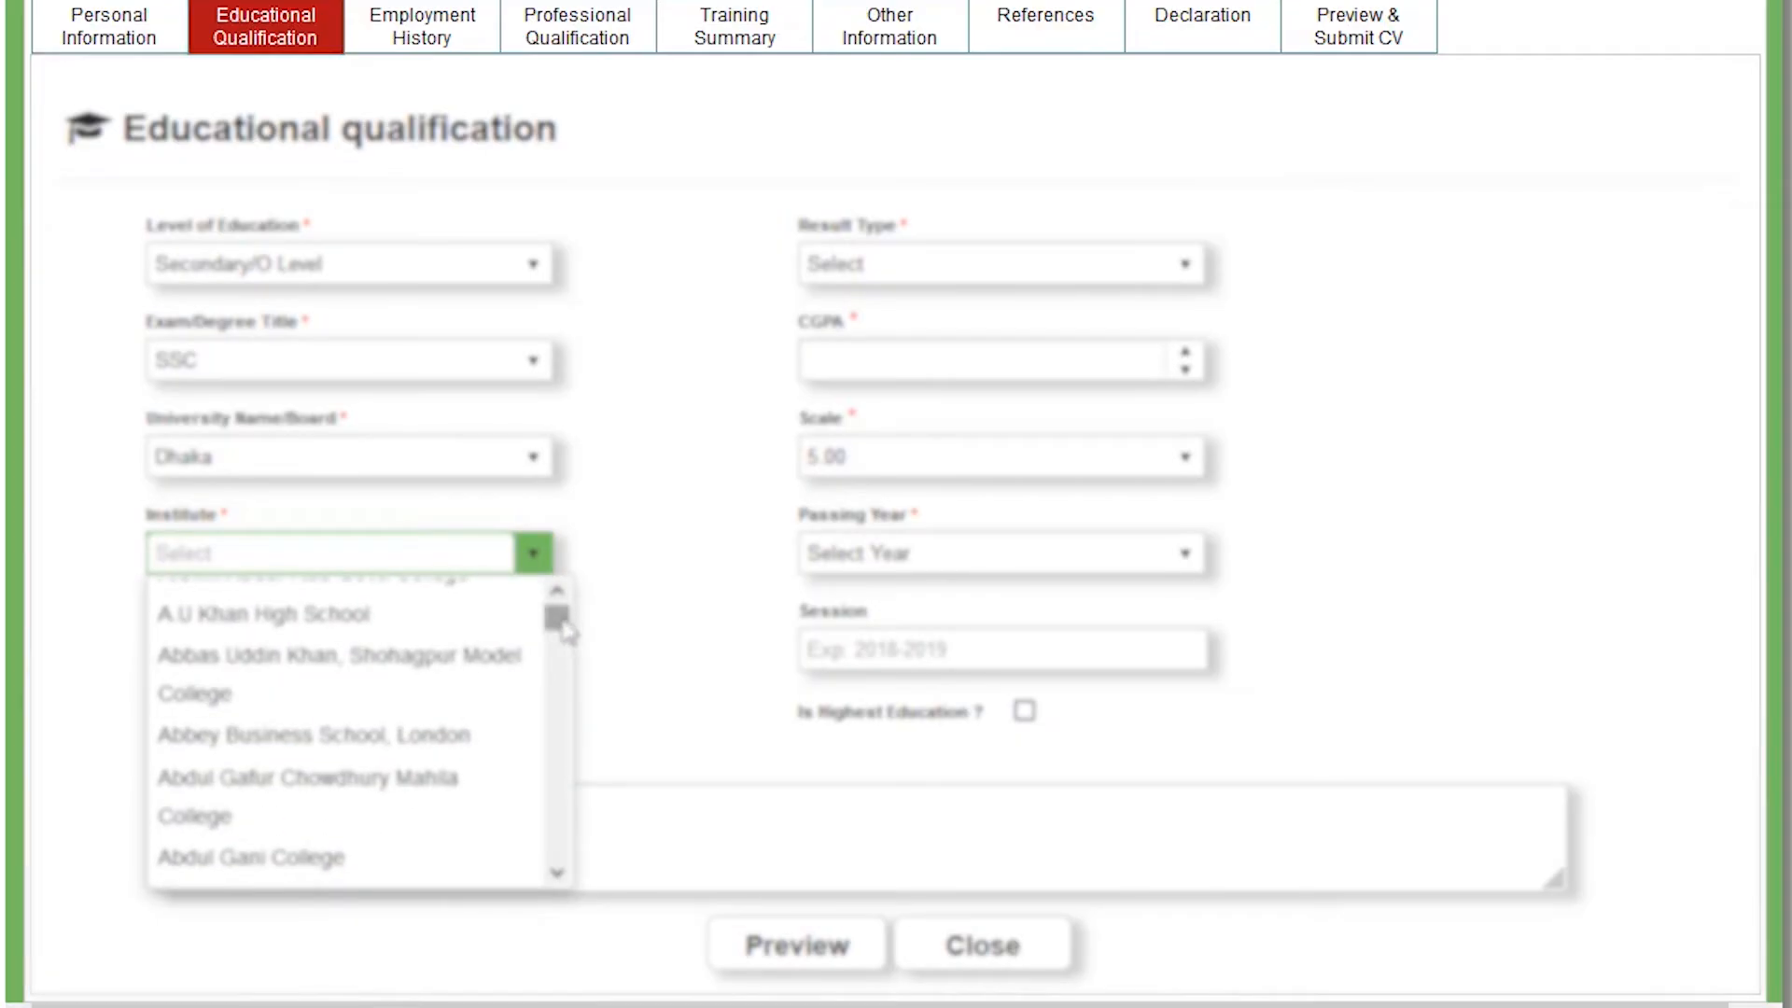
scroll(435, 676, "down", 2)
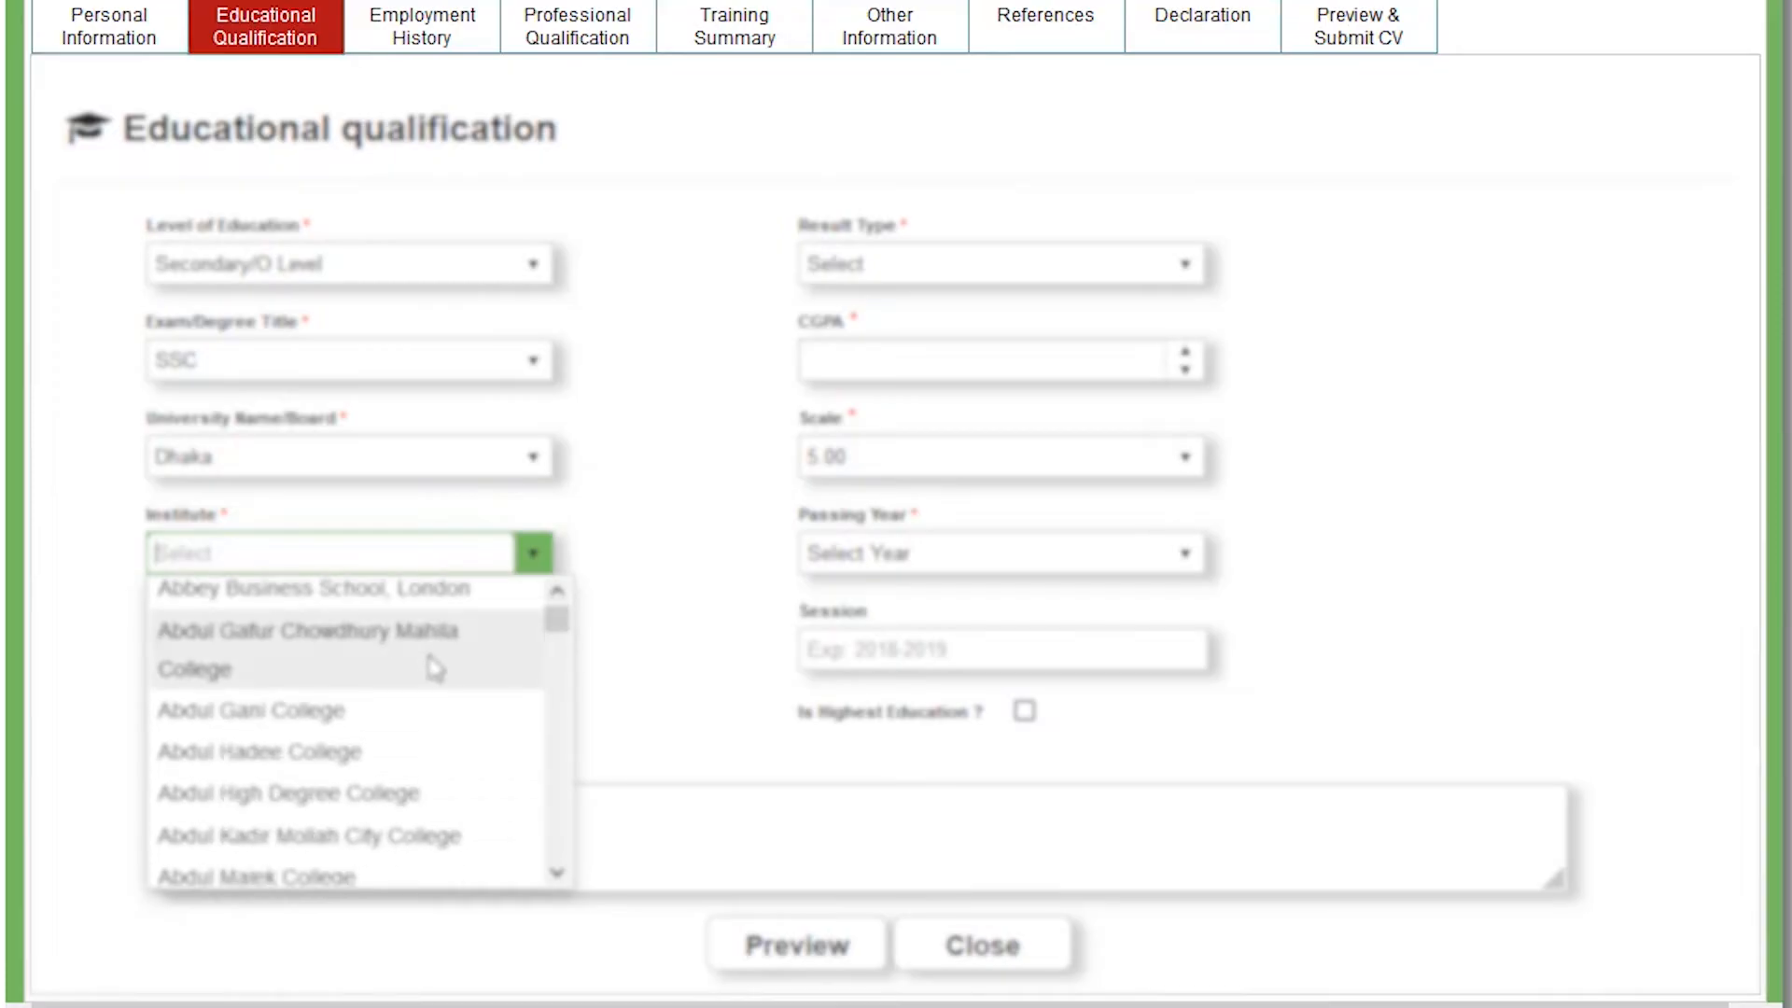
scroll(435, 668, "down", 6)
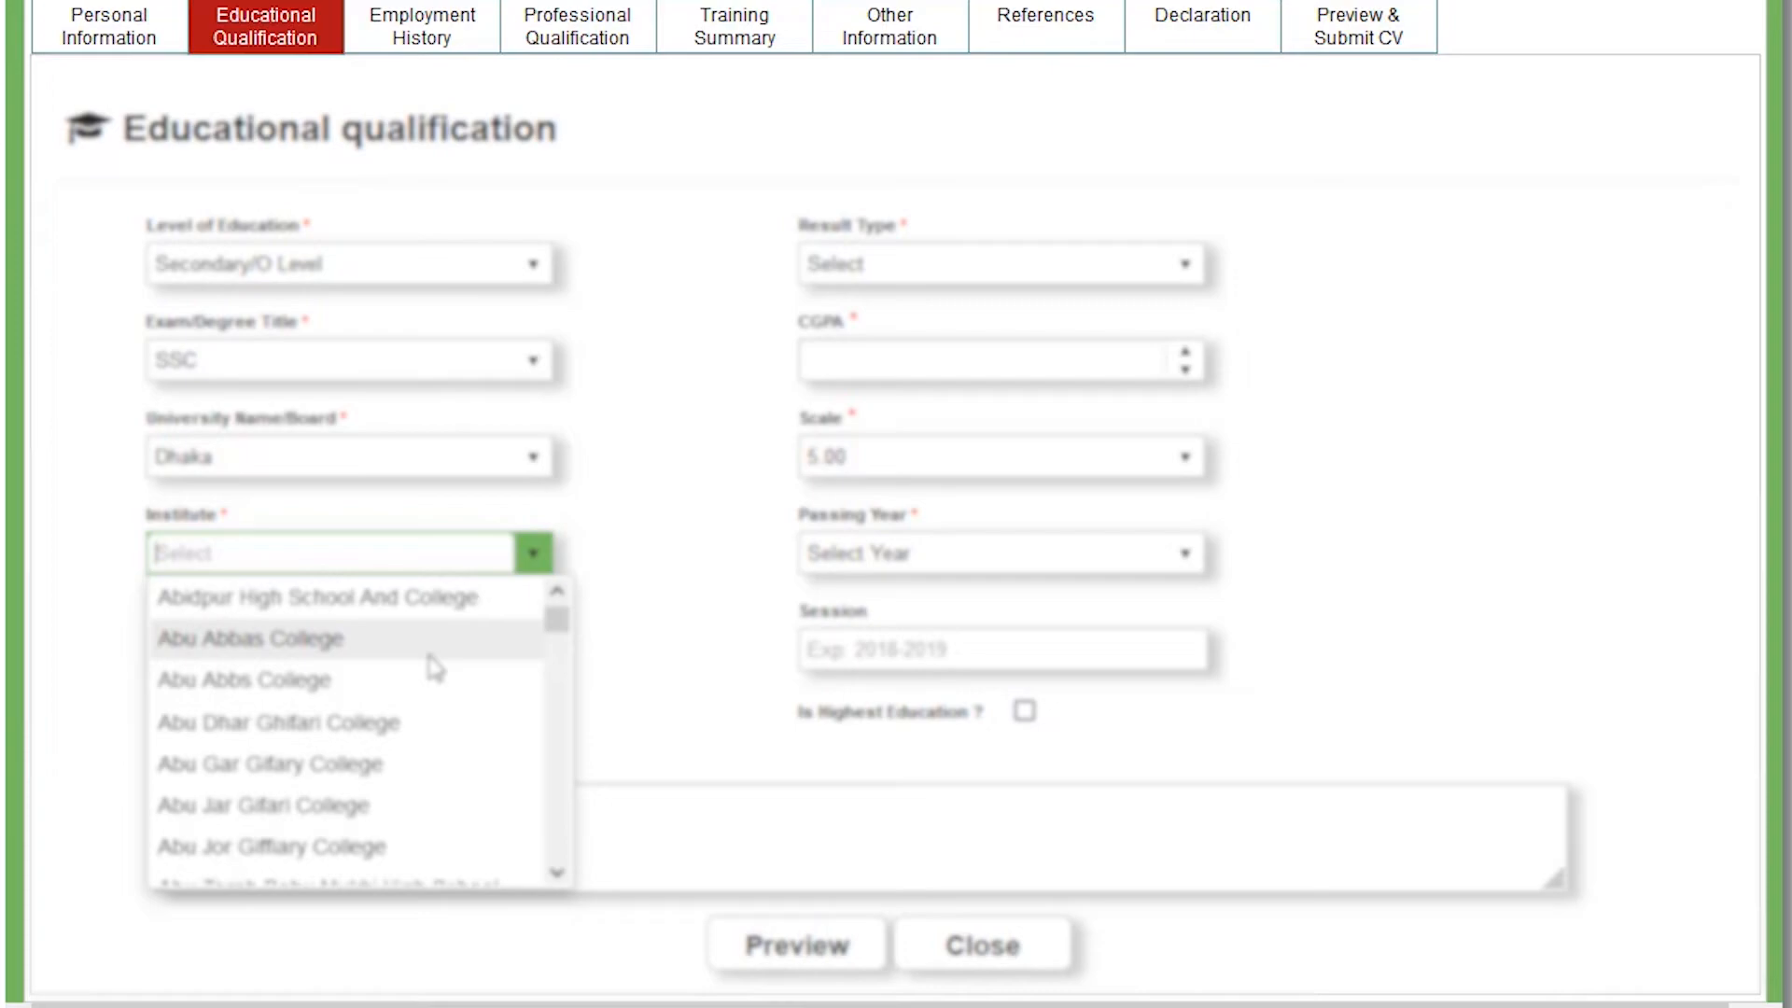
type("uuuuuuu")
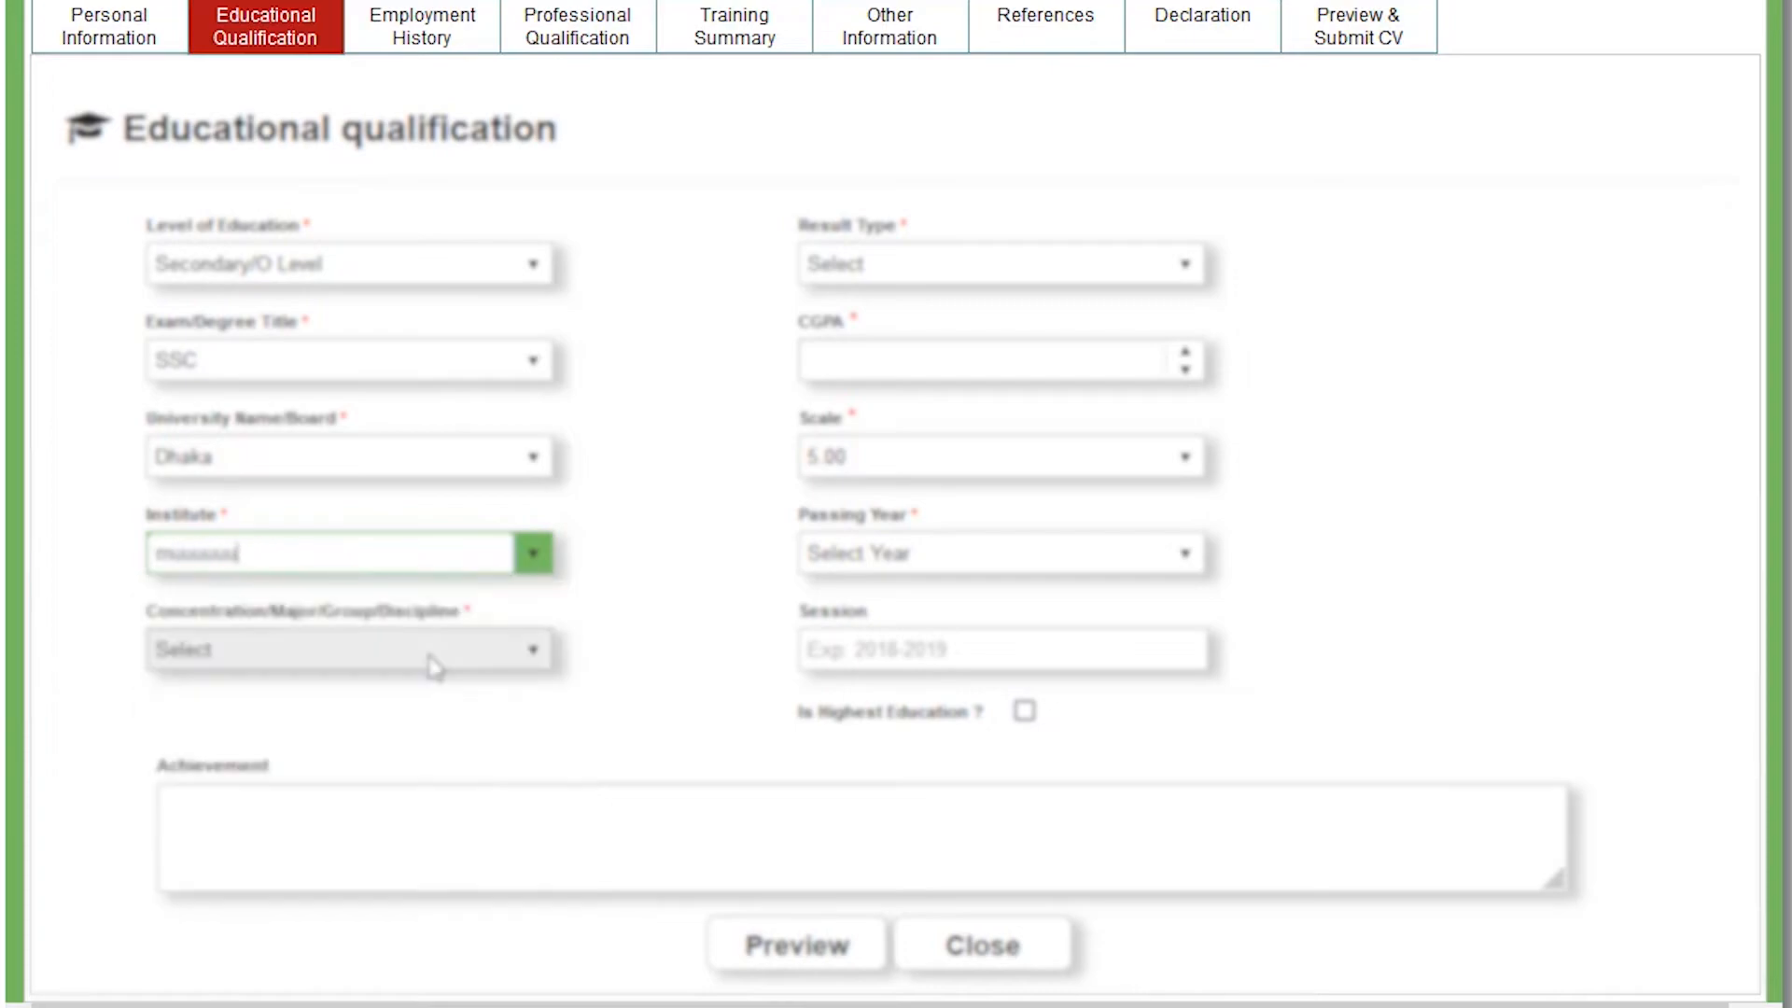
type("uslim High School")
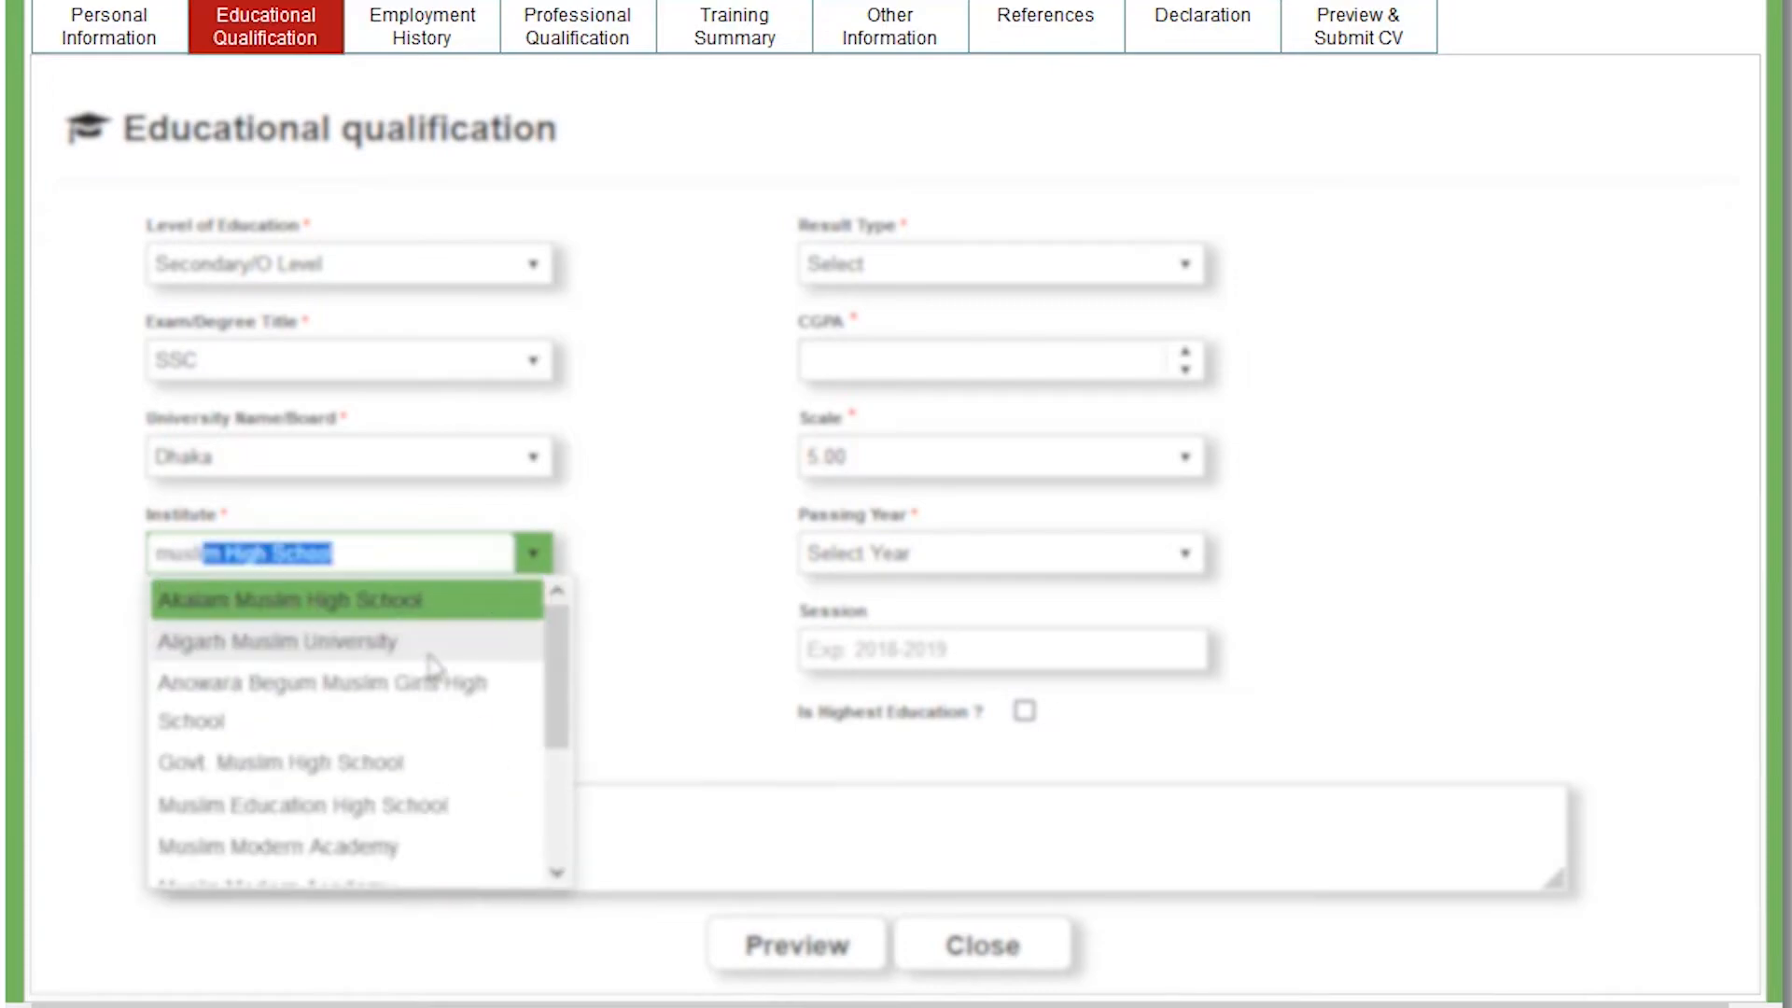
key("Right")
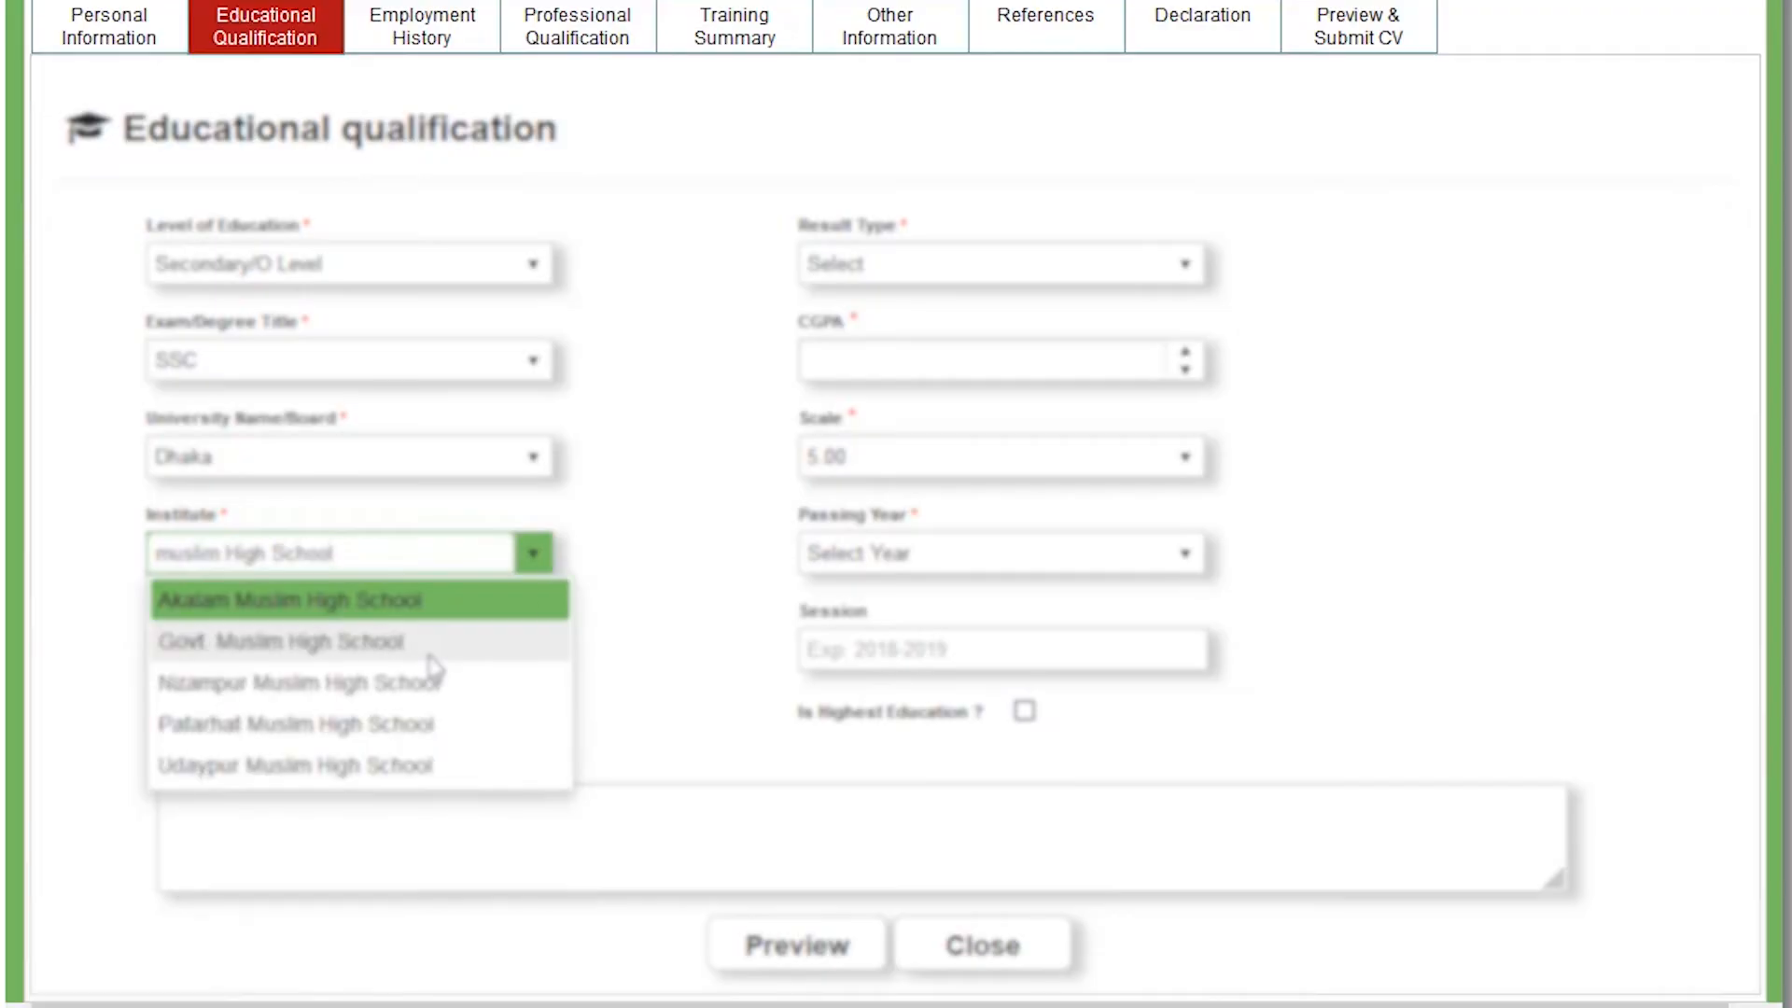
left_click(300, 644)
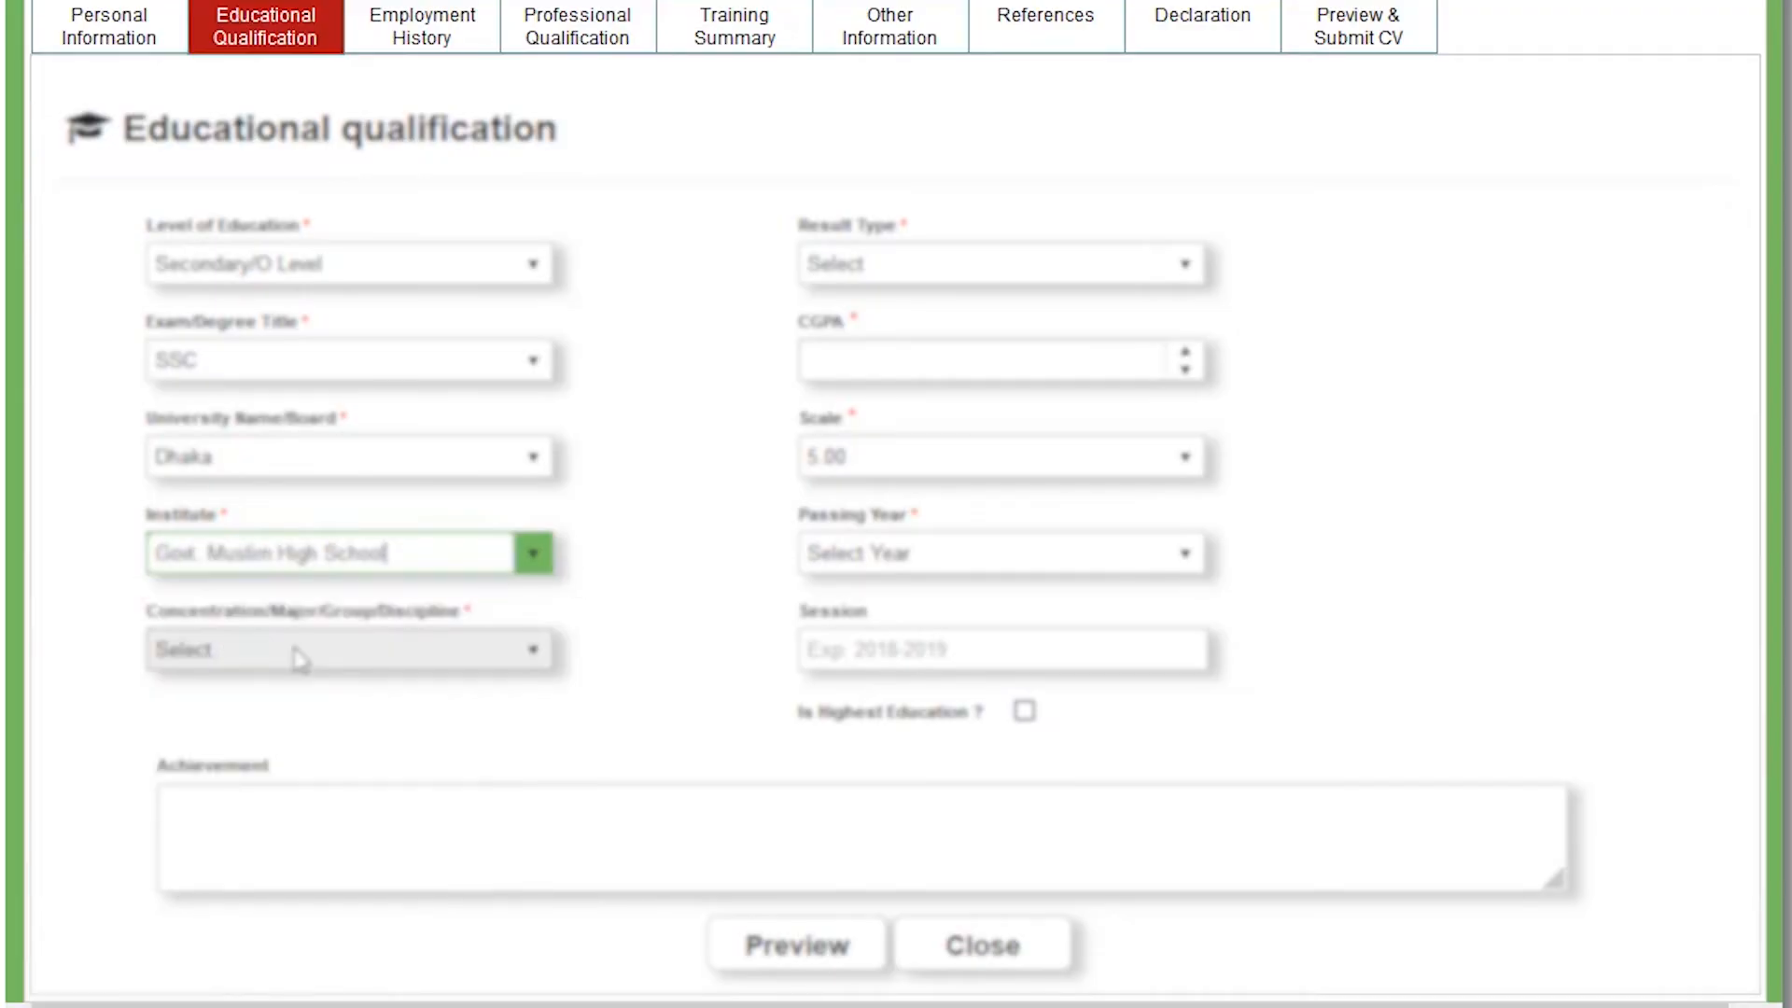
left_click(523, 560)
scroll(360, 719, "down", 5)
left_click_drag(556, 707, 557, 847)
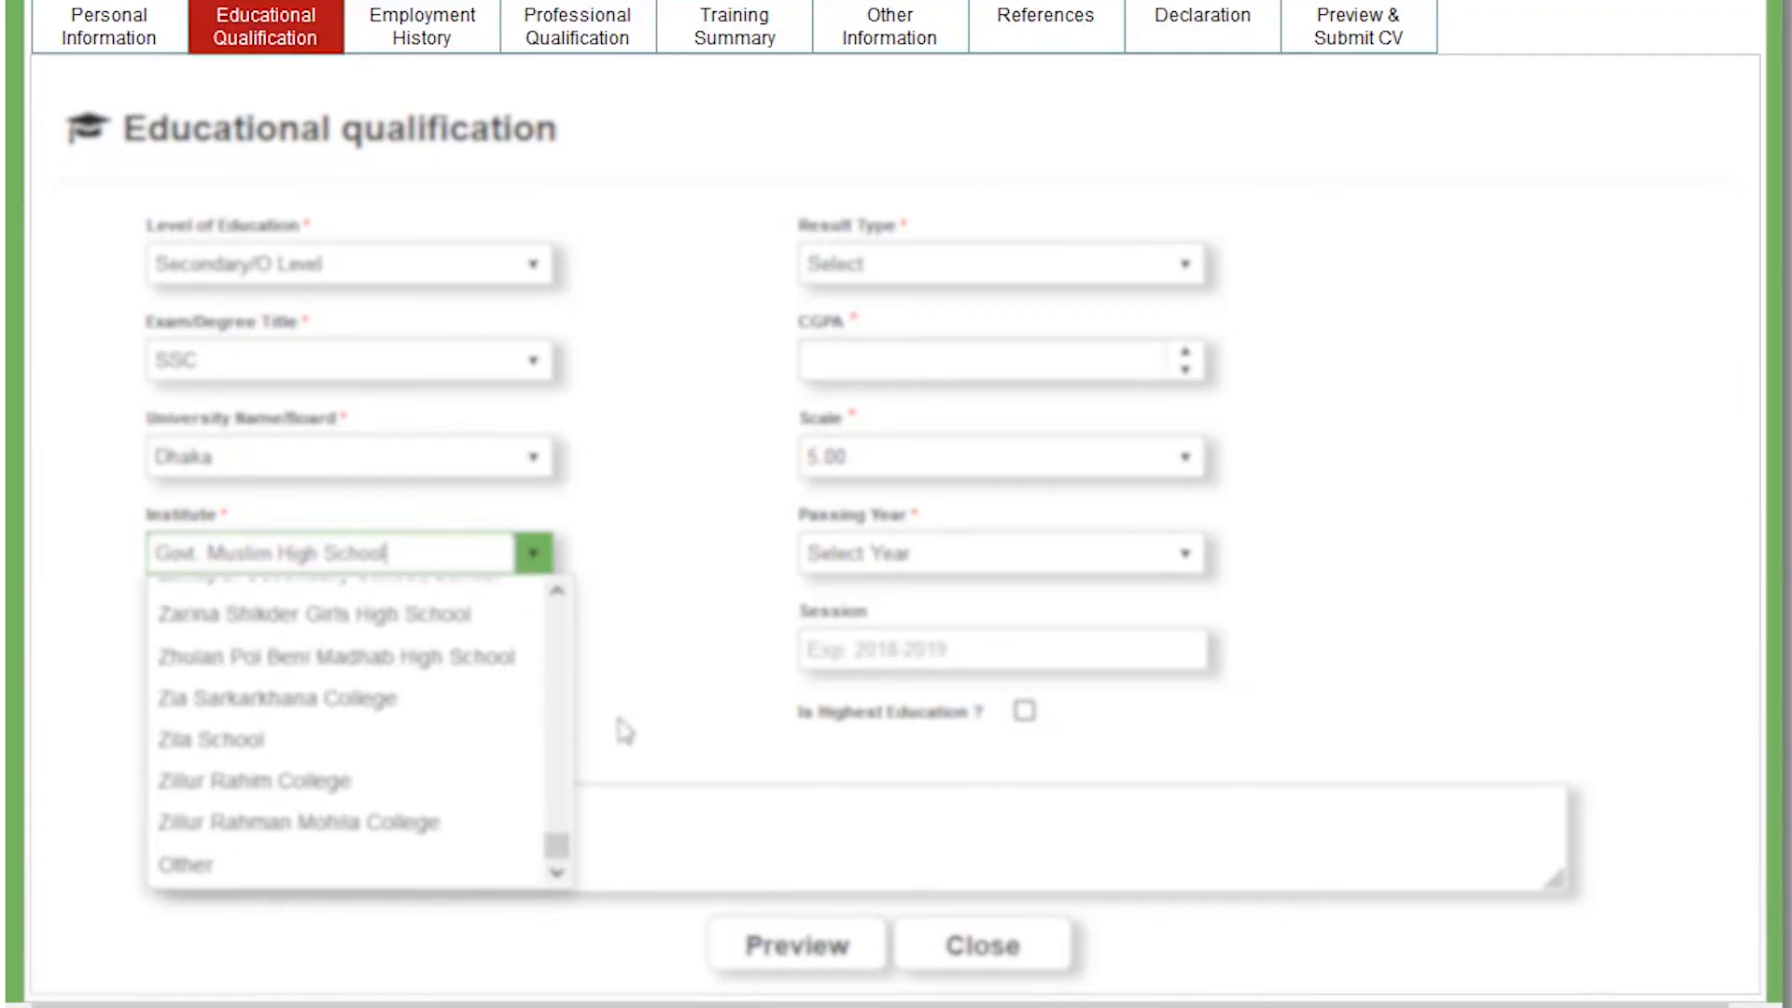
left_click(656, 710)
- Browse the concentration/major list to the Business Studies options
left_click(262, 650)
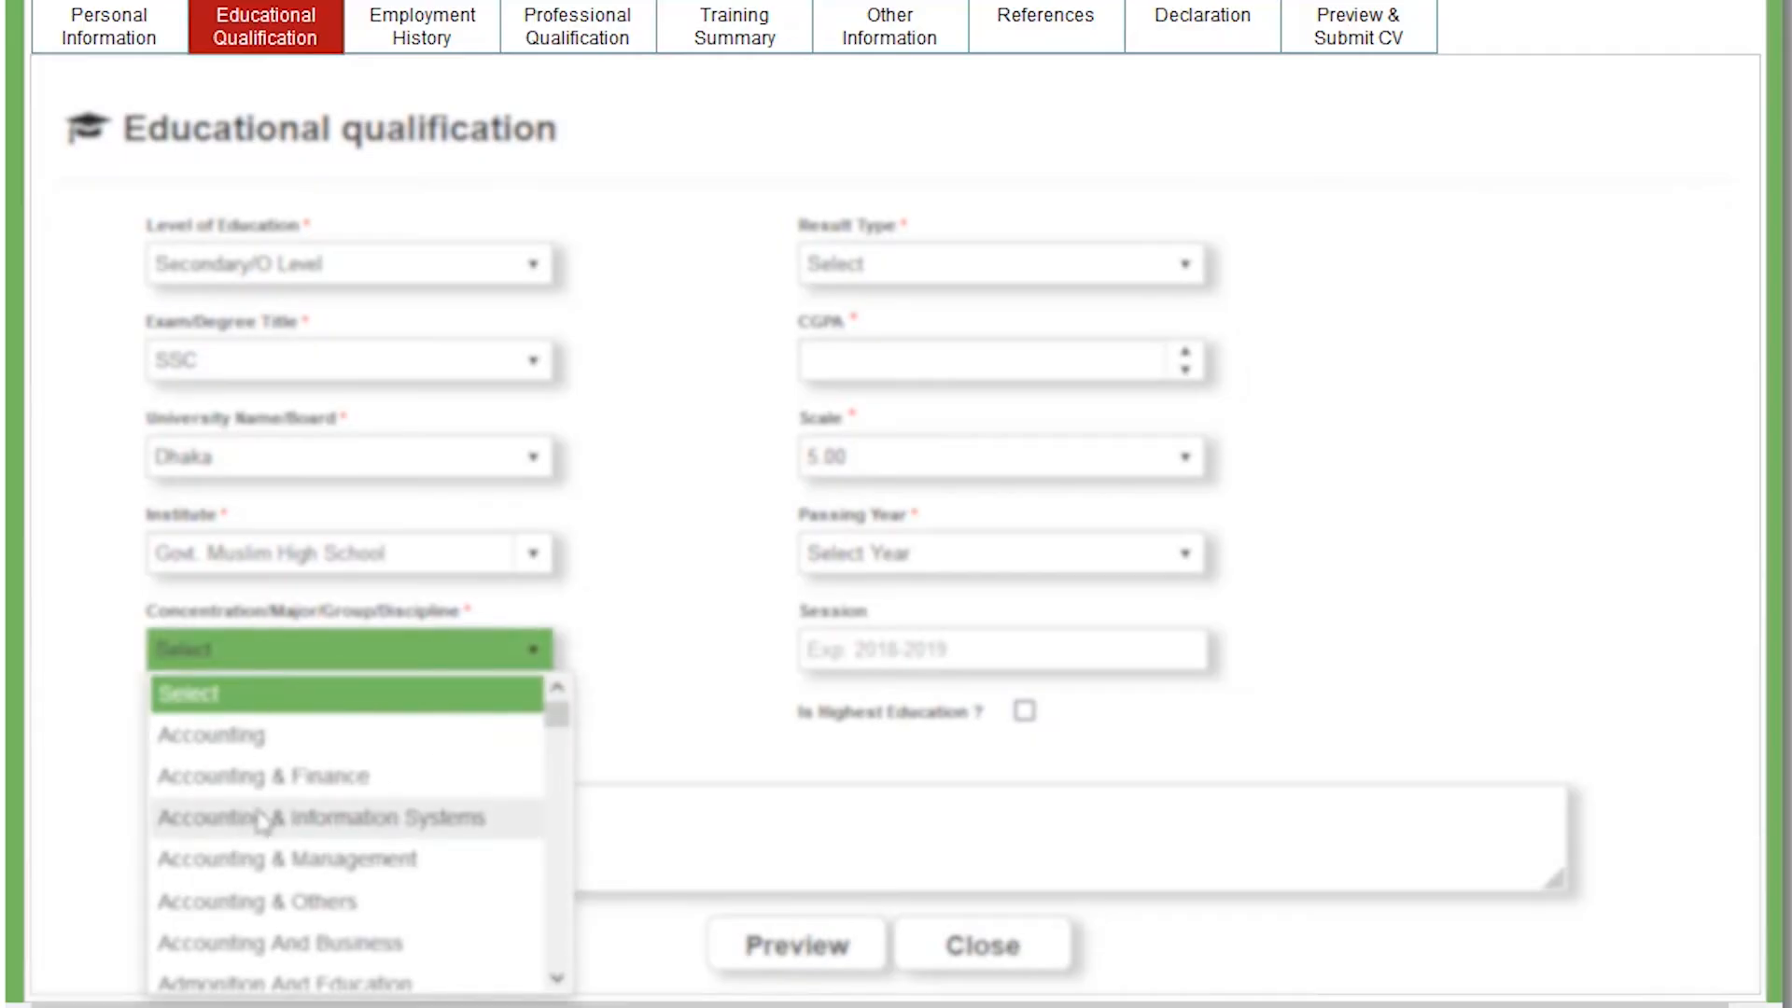
key("b")
scroll(297, 868, "down", 2)
scroll(297, 868, "up", 1)
scroll(301, 873, "down", 5)
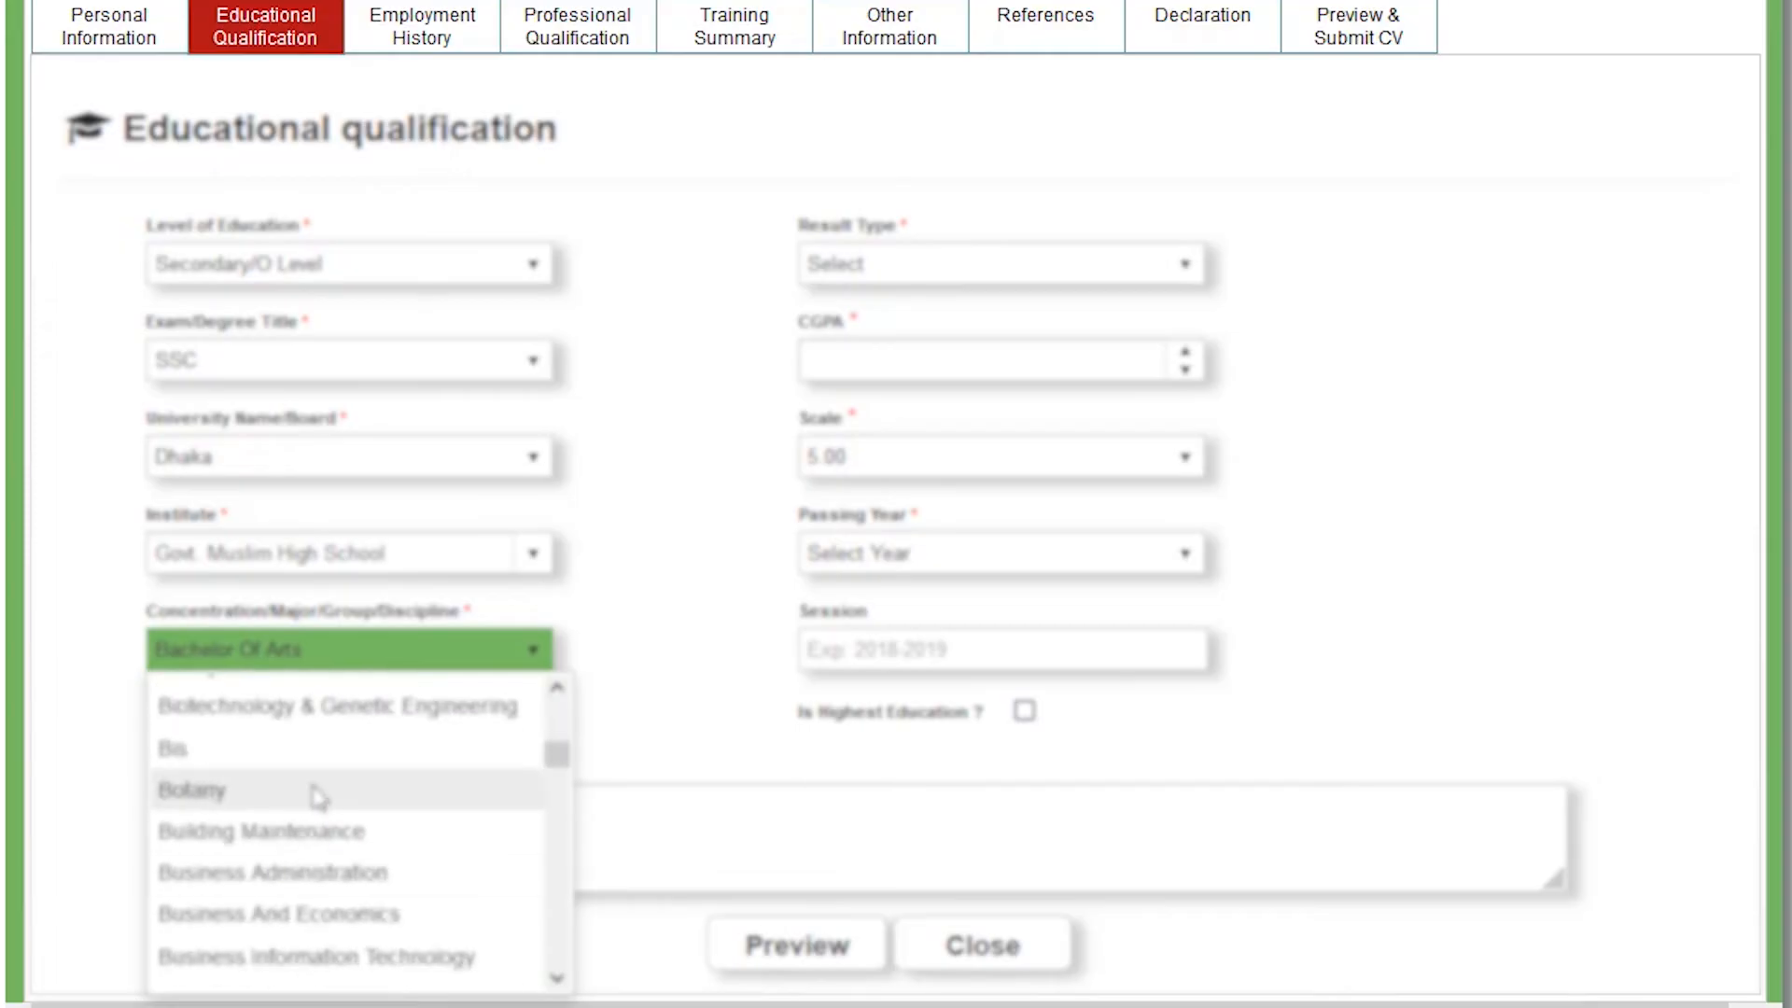
scroll(318, 795, "down", 1)
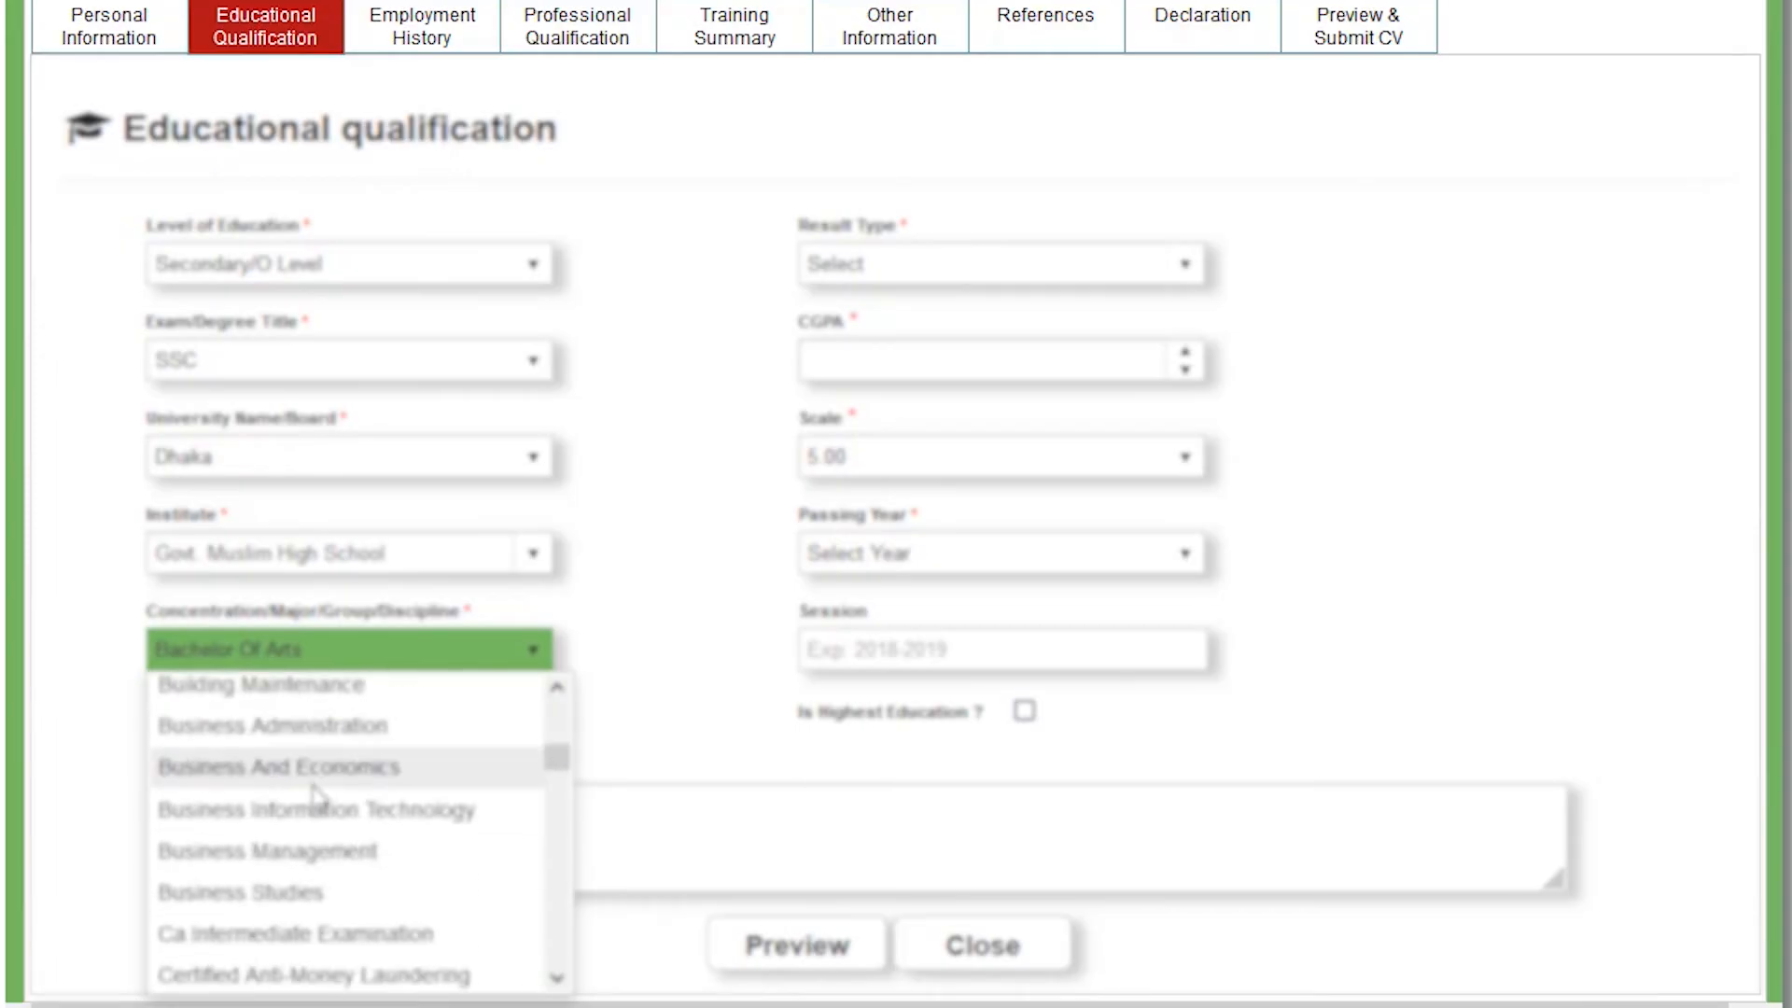
- Set concentration Business Studies, result type Grade, CGPA 4.50 and passing year 2012
left_click(311, 892)
left_click(1008, 280)
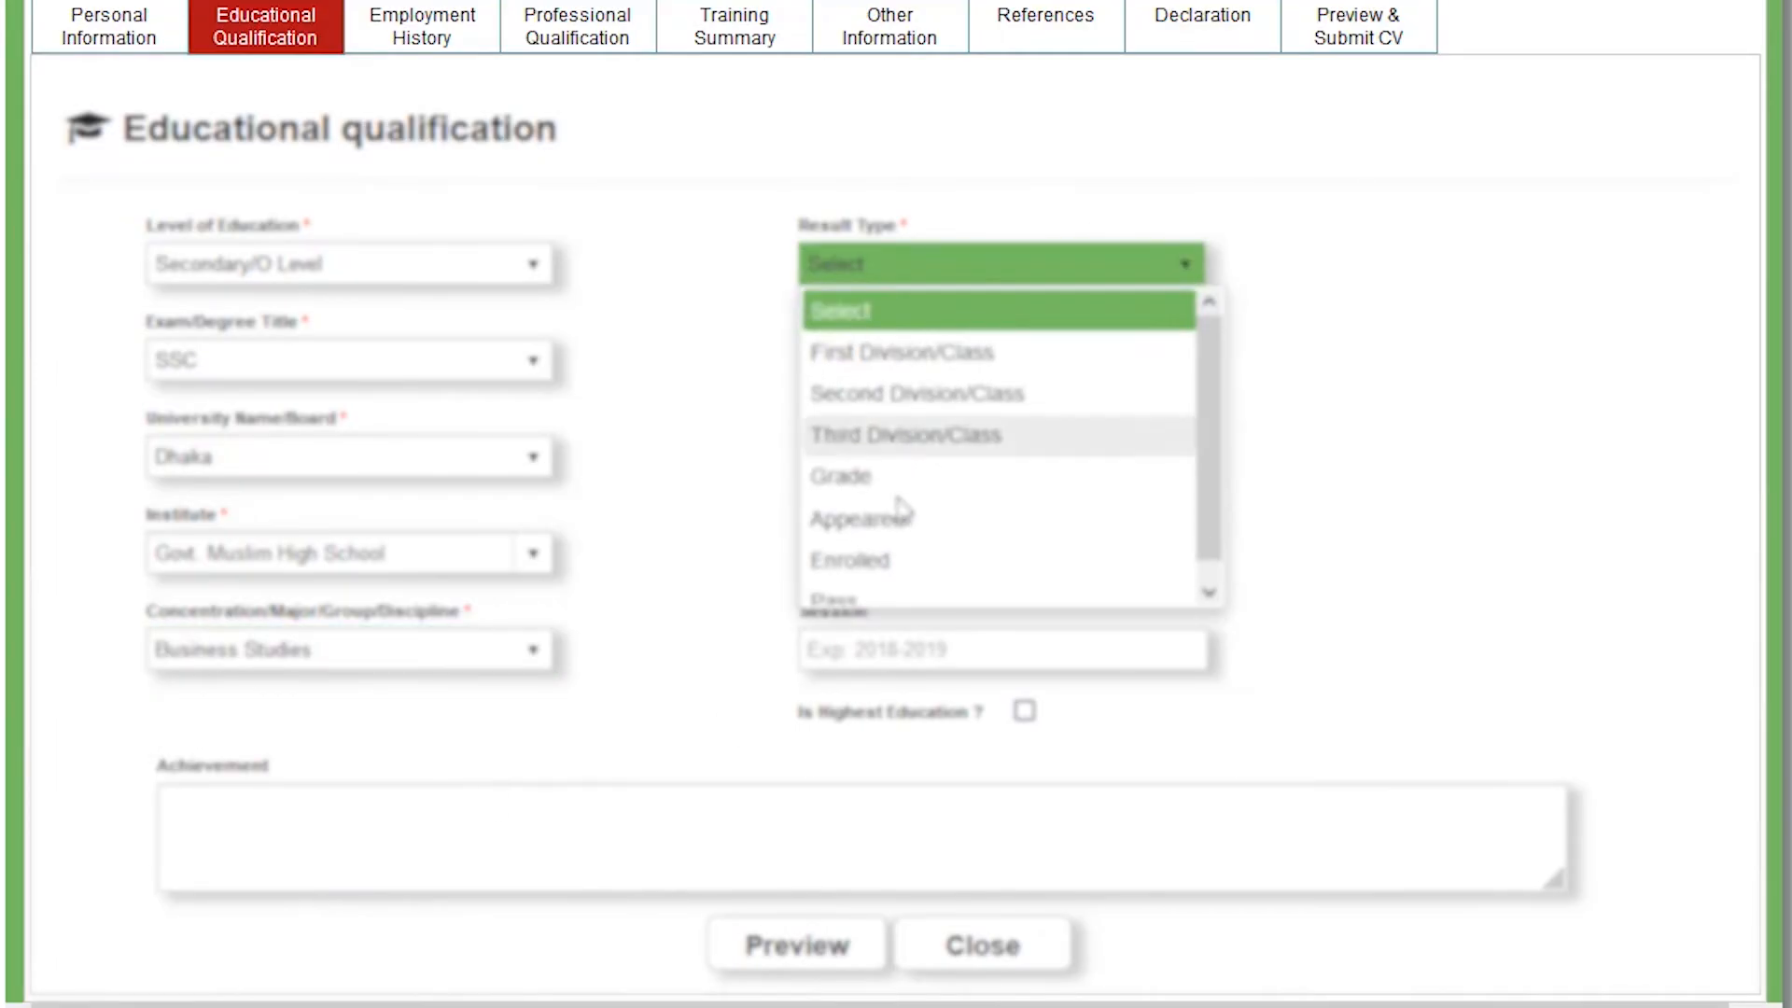
left_click(887, 478)
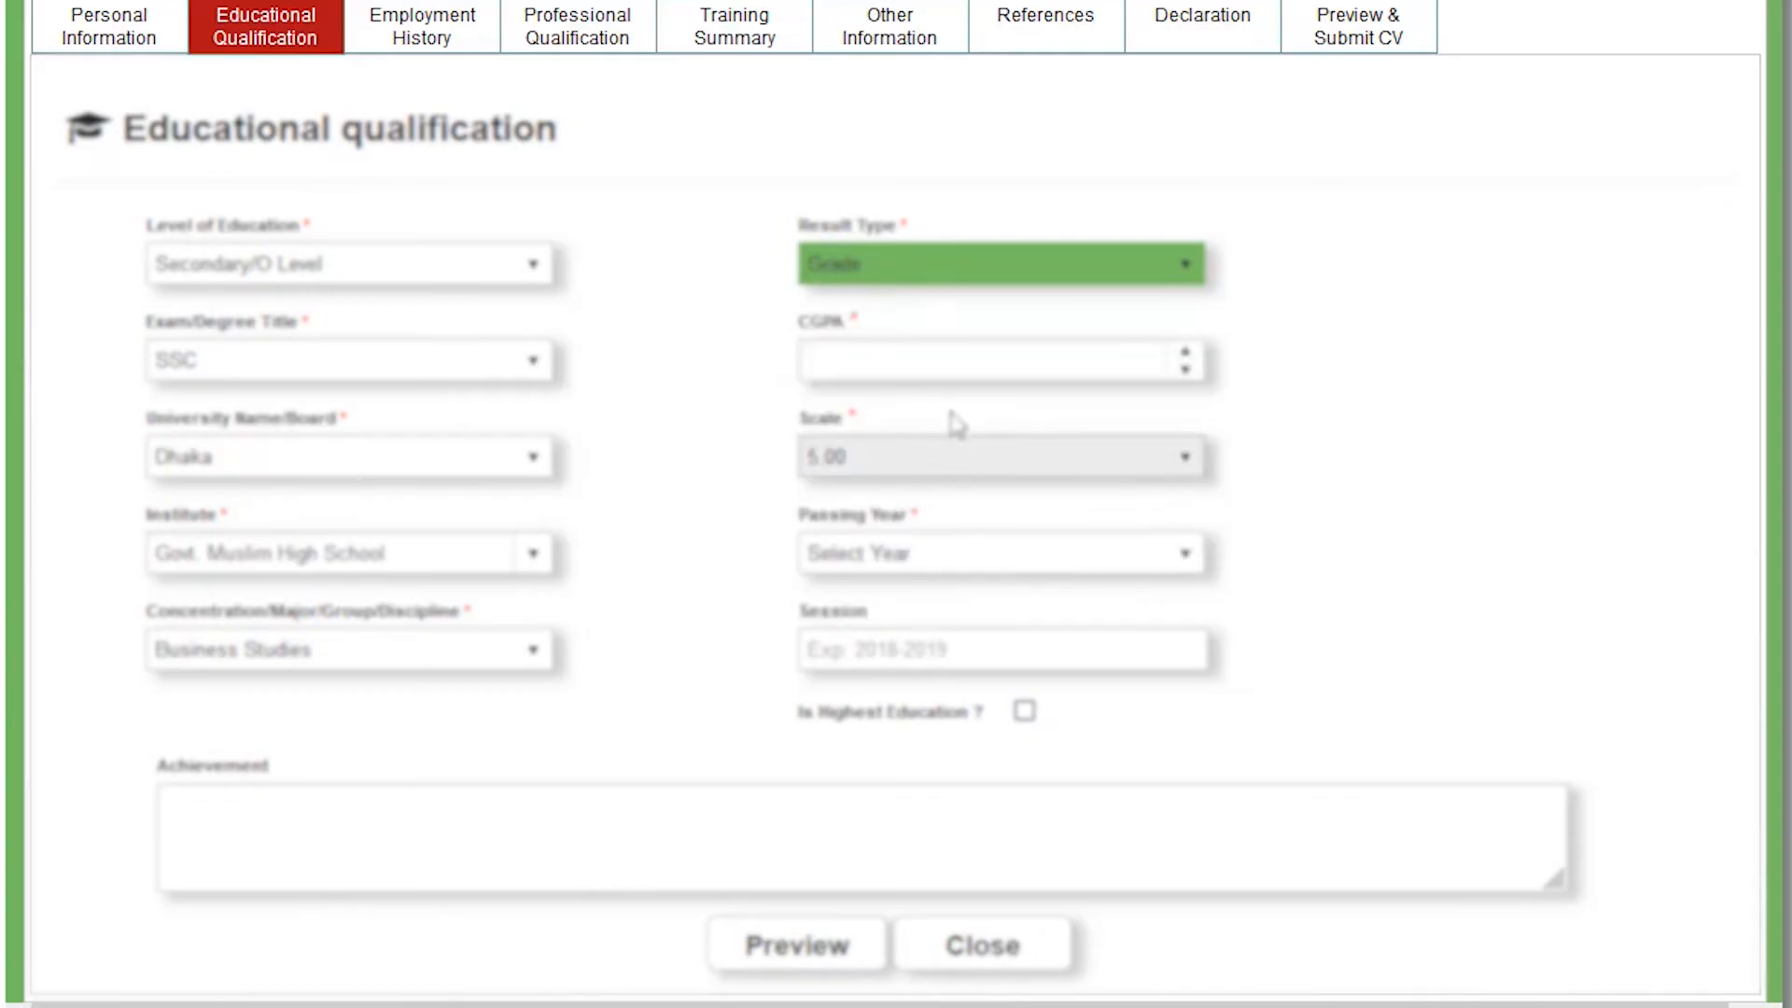
left_click(940, 366)
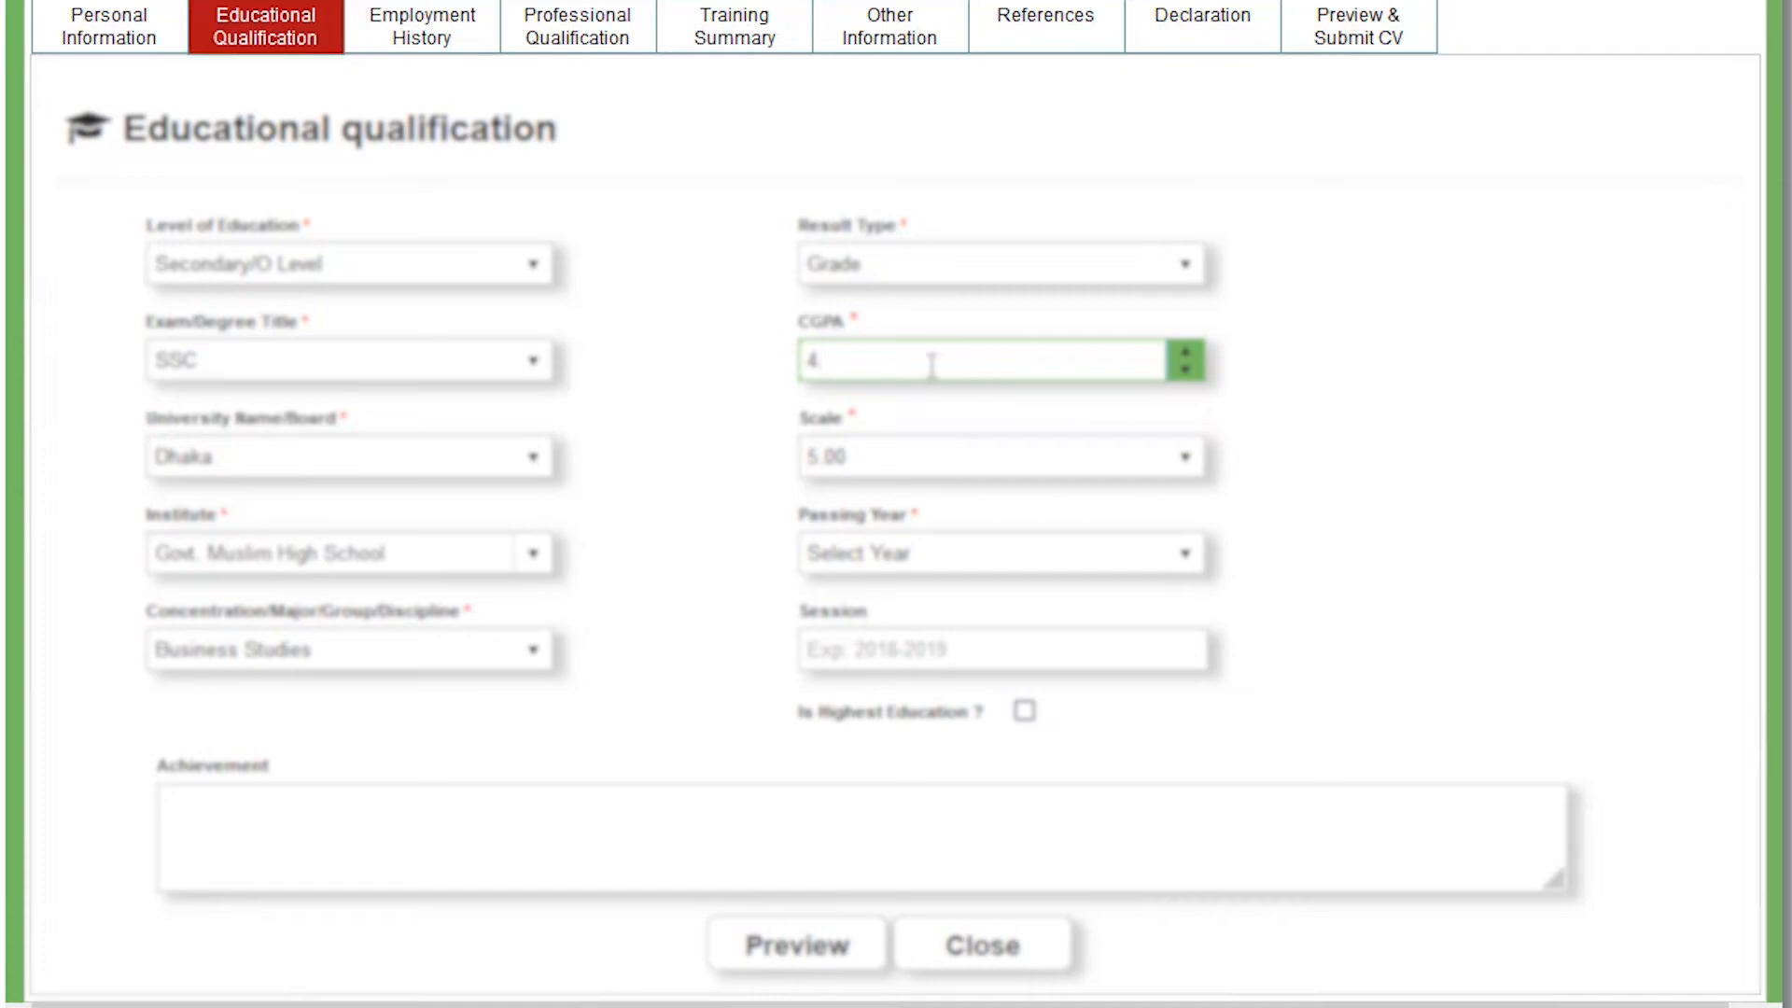
left_click(868, 551)
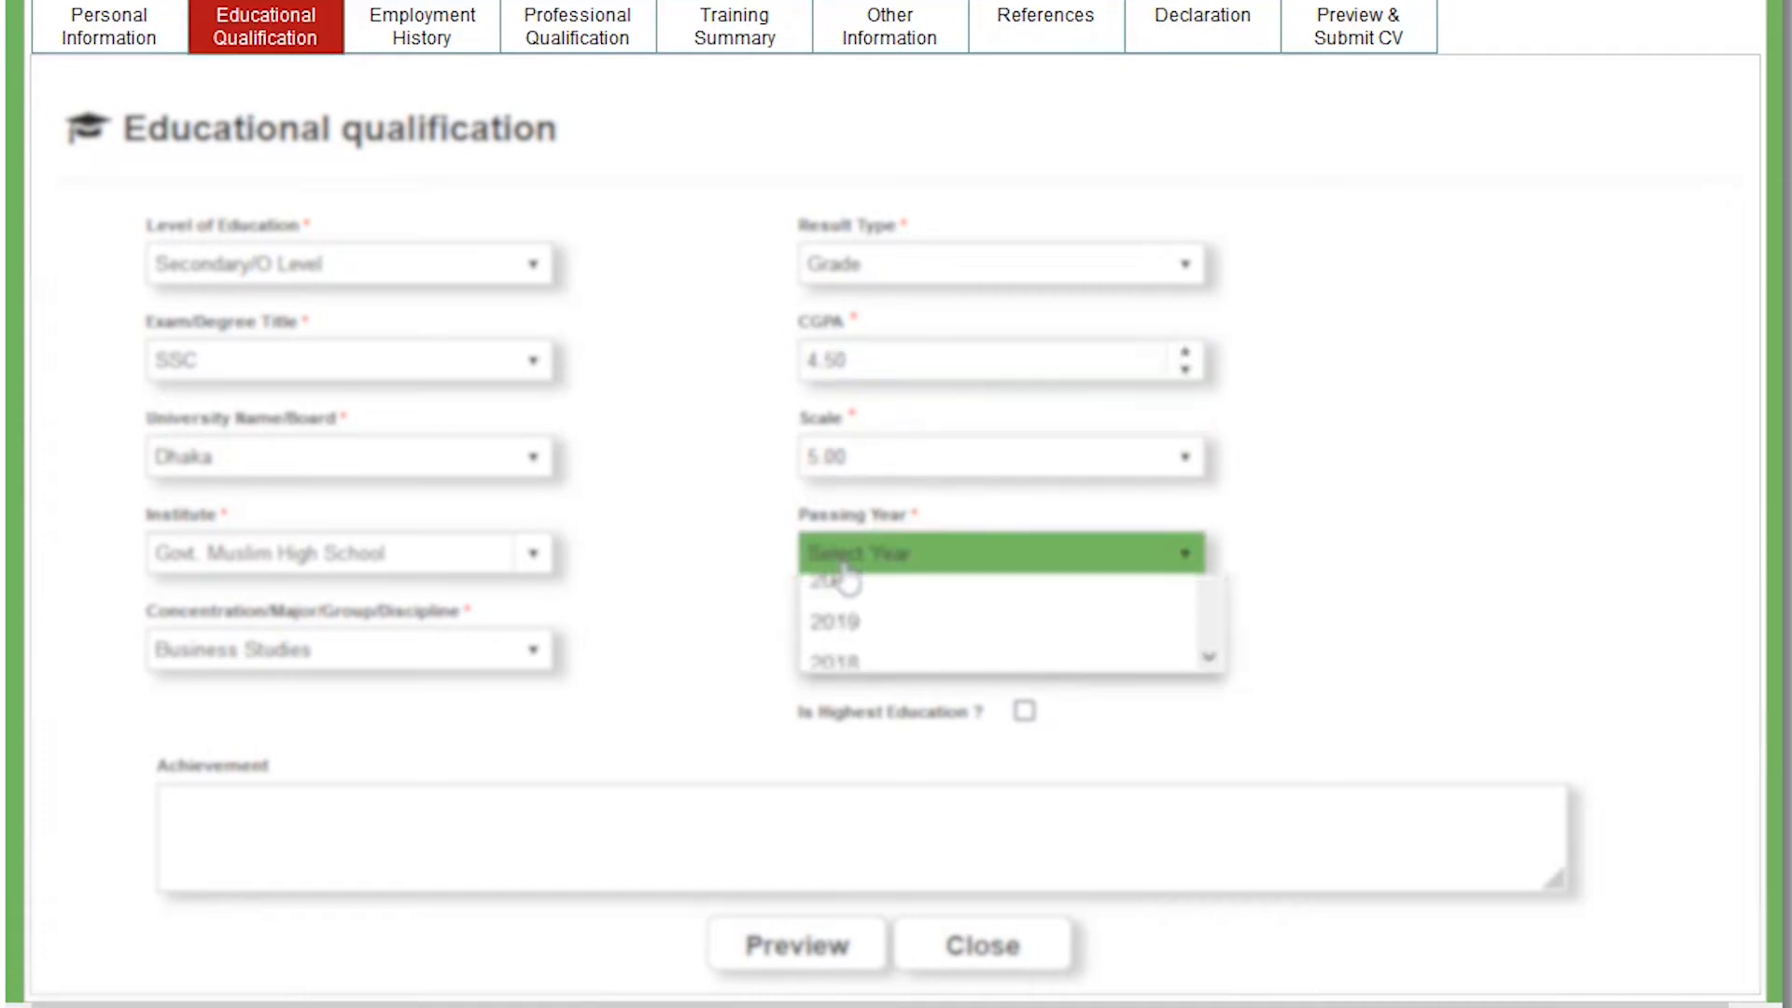
scroll(868, 803, "down", 6)
scroll(888, 784, "up", 2)
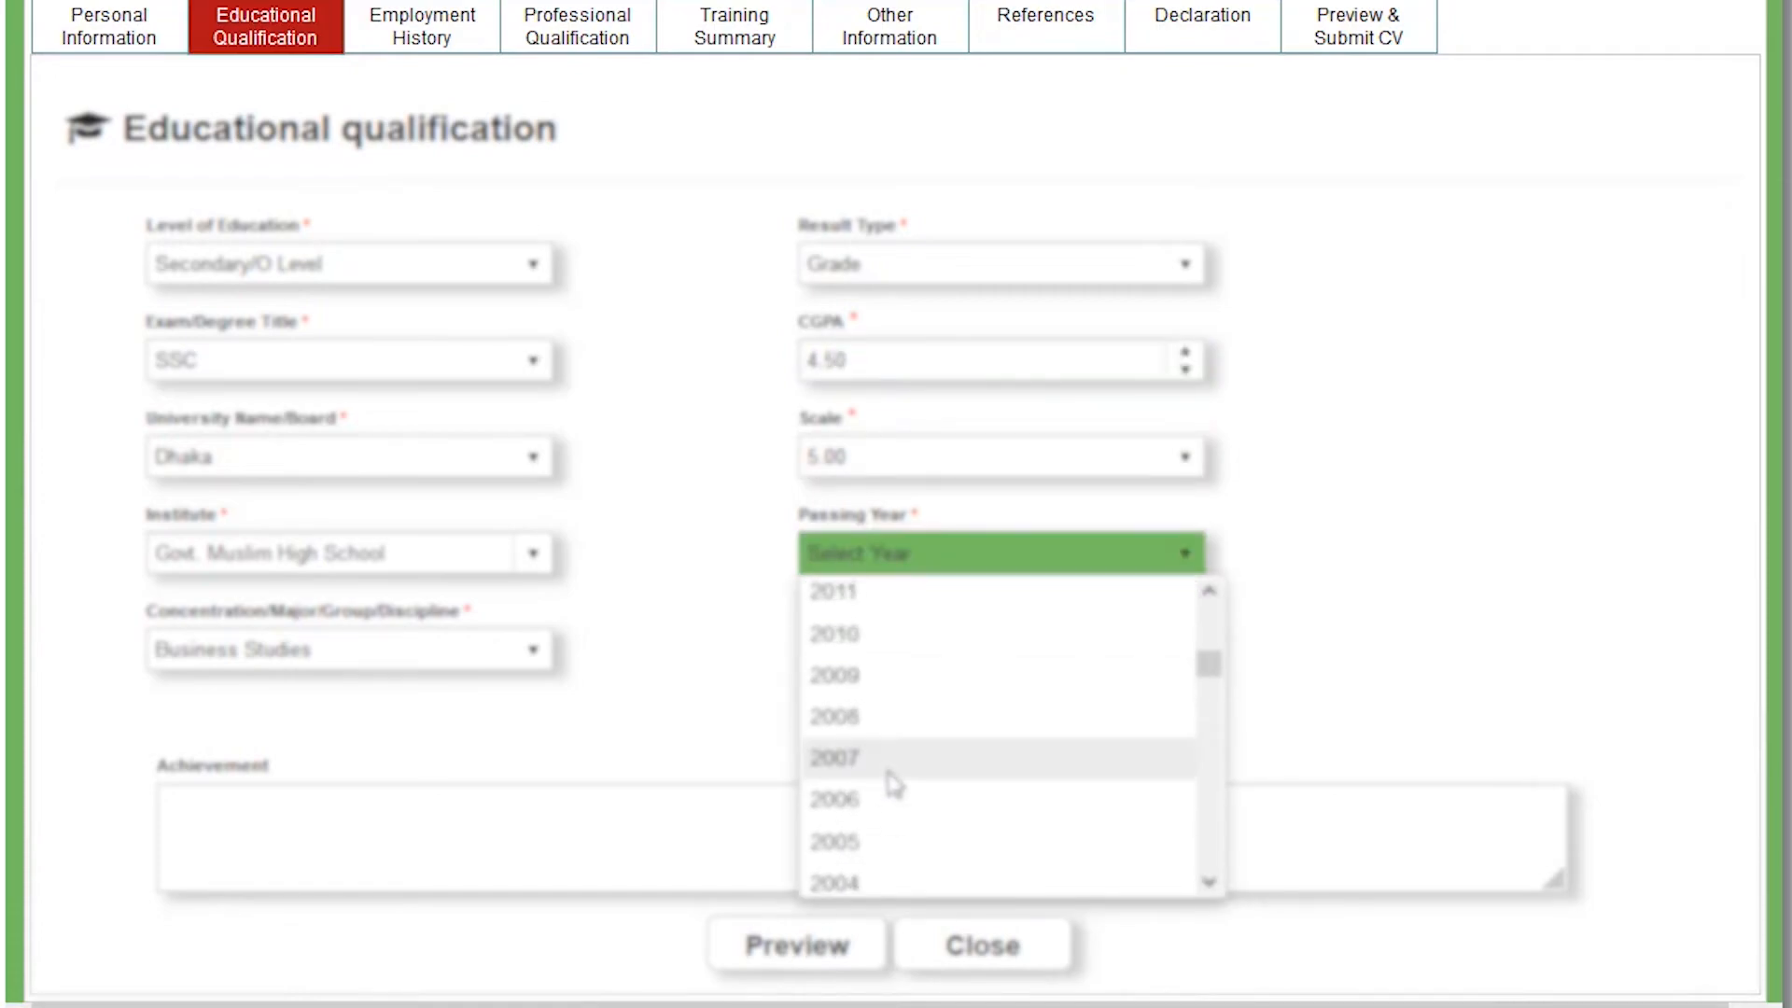
scroll(885, 653, "up", 3)
left_click(904, 845)
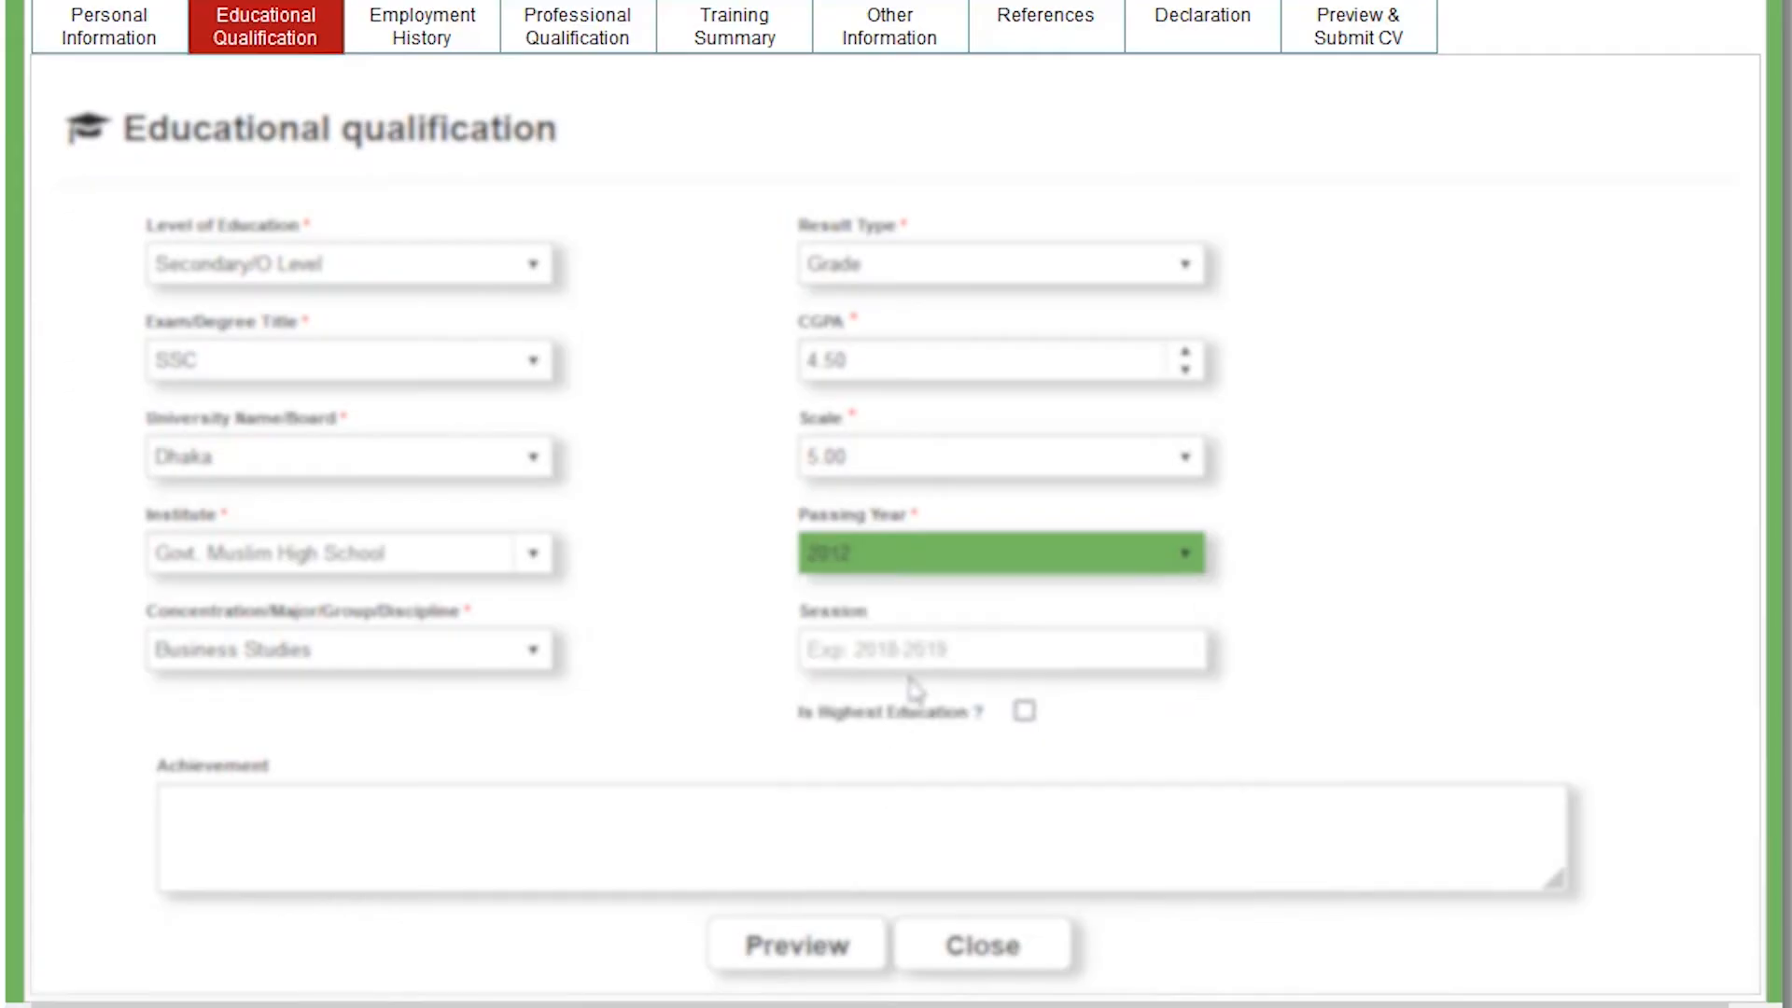
left_click(924, 648)
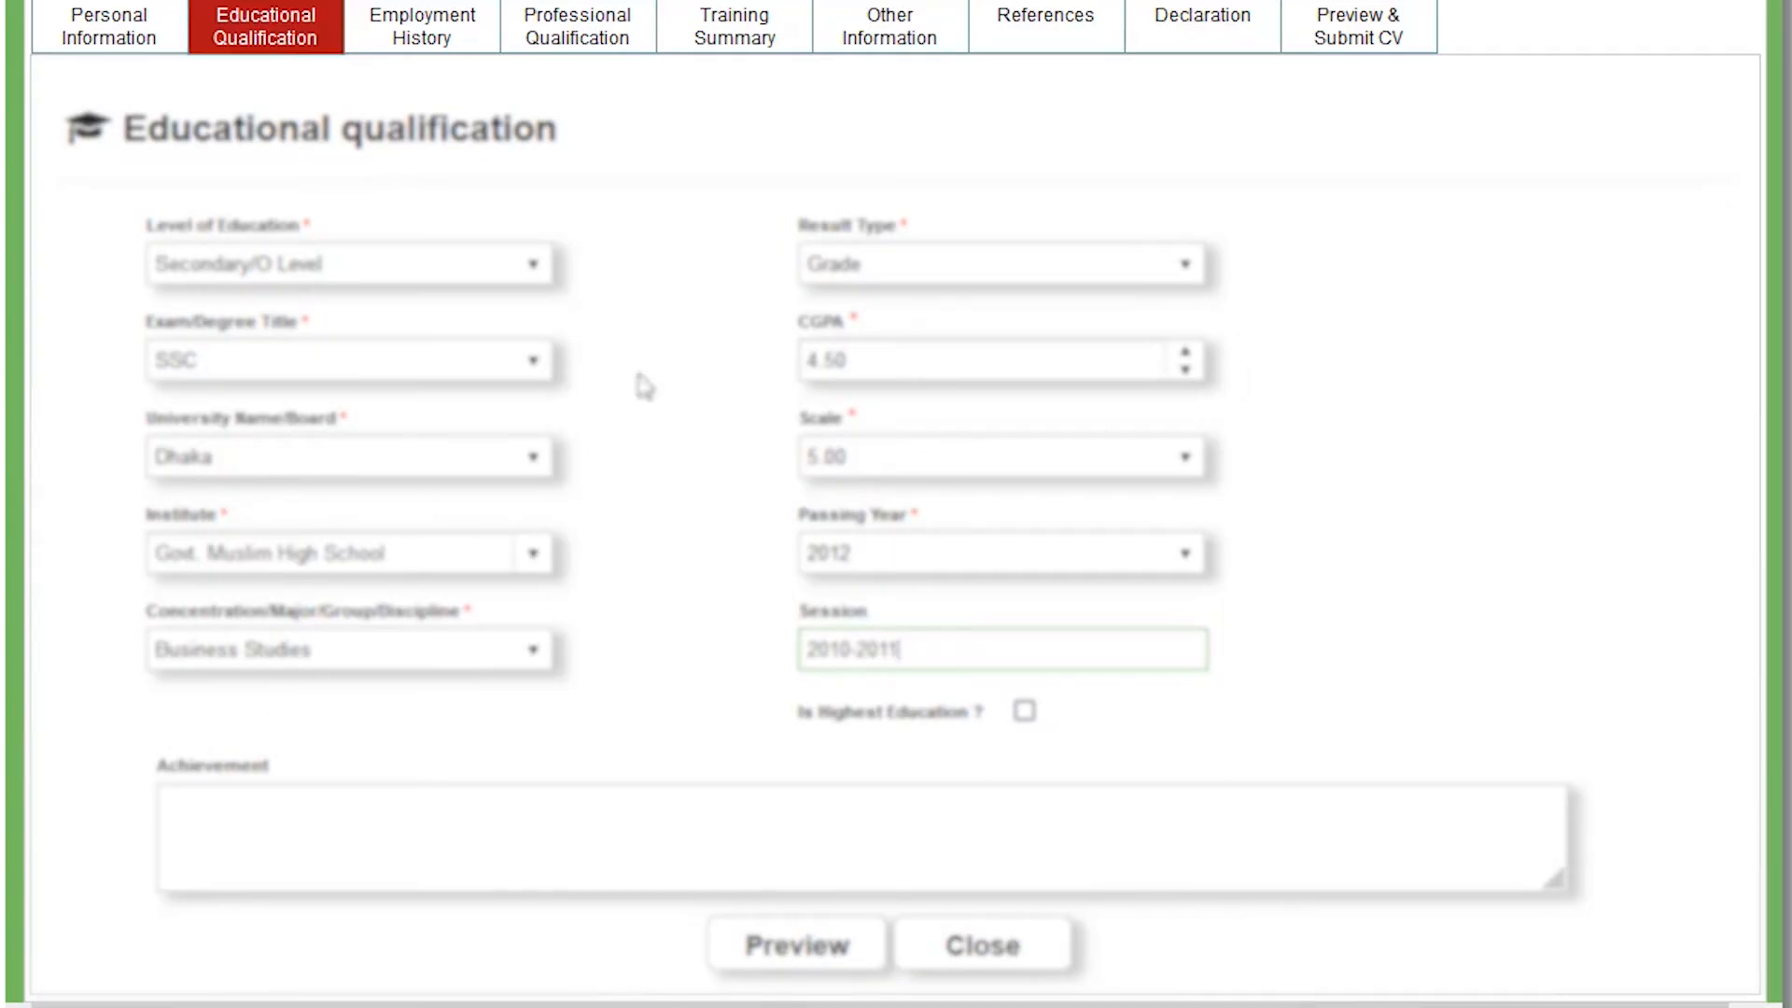
- Preview the SSC education record, save it and confirm the success message
left_click(821, 961)
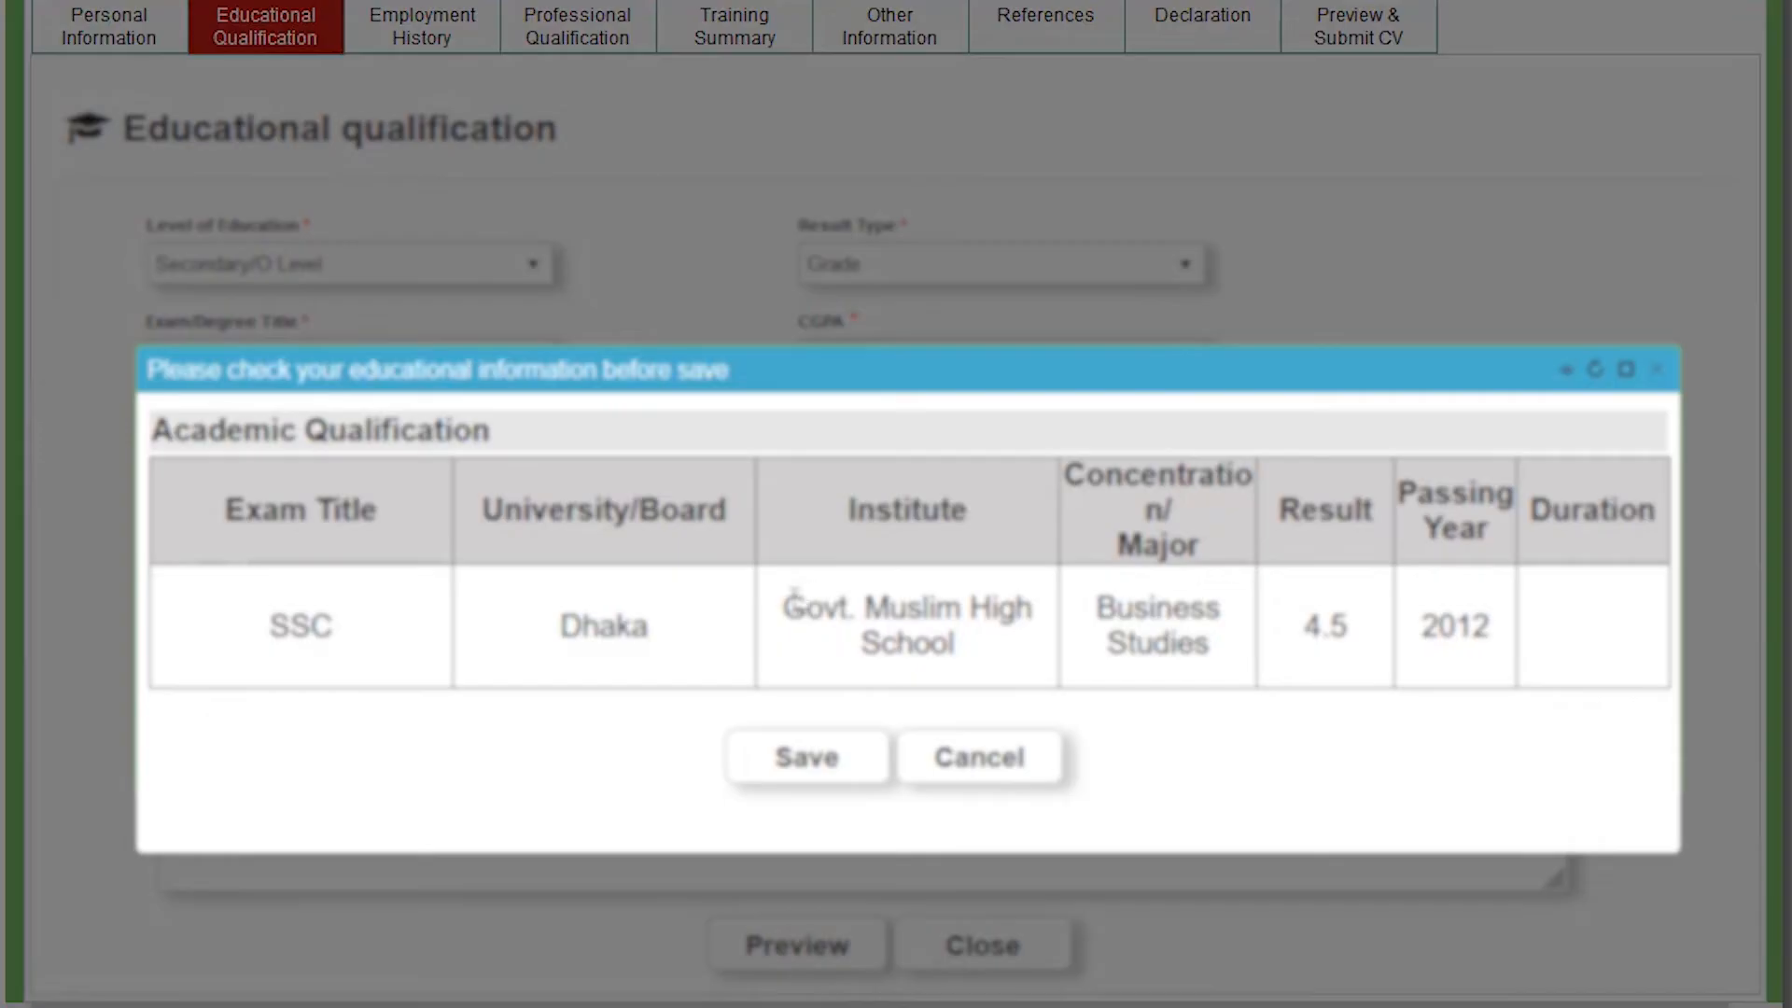
left_click_drag(915, 641, 992, 631)
left_click(992, 642)
left_click(808, 765)
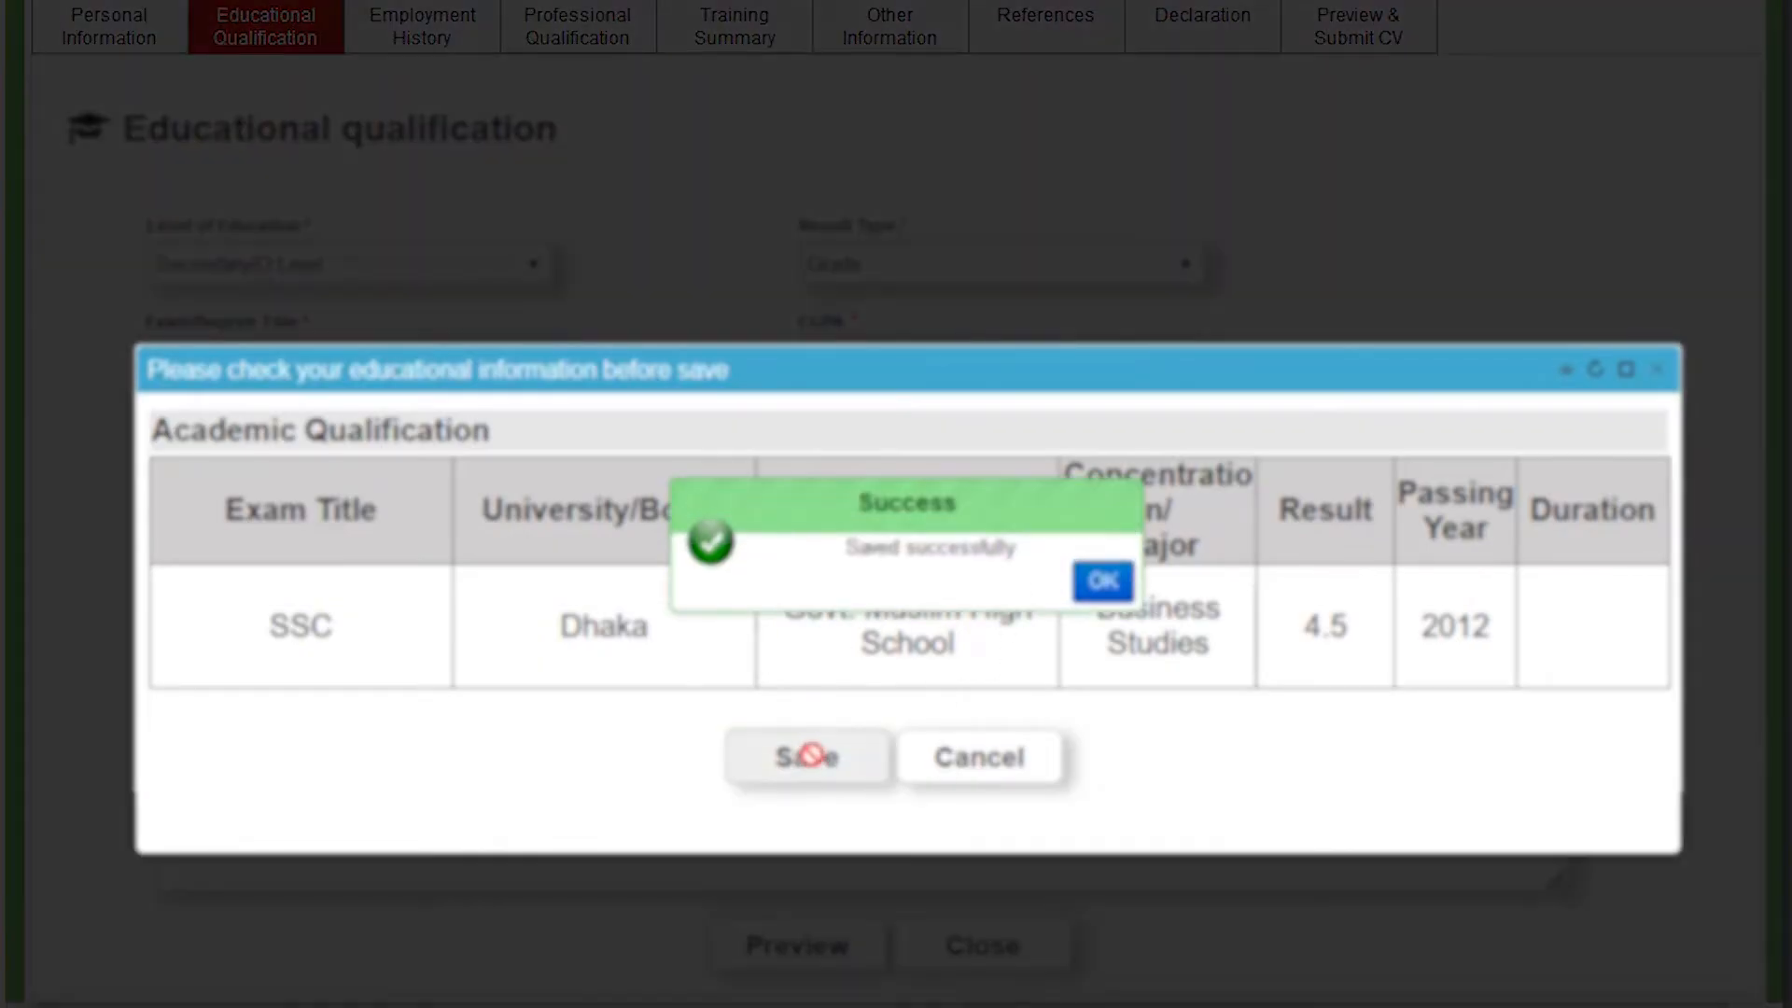
left_click(1101, 582)
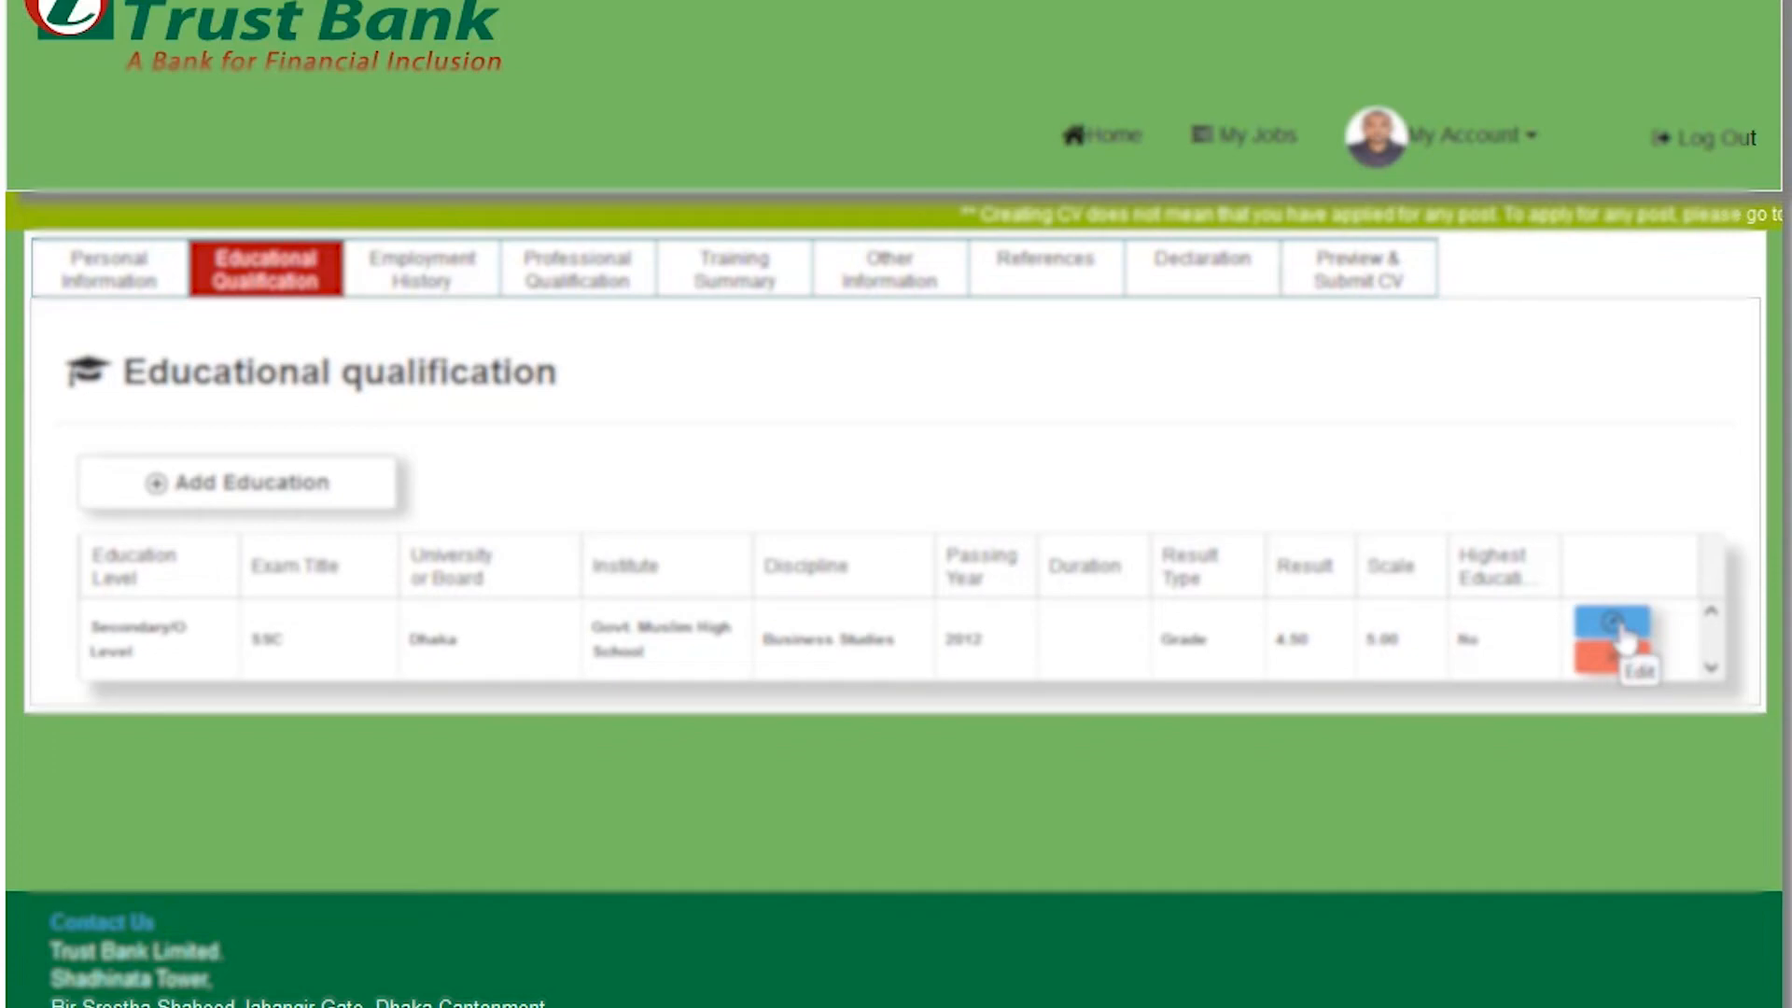
- Reopen the SSC record for editing, review it, and save it again
left_click(1612, 627)
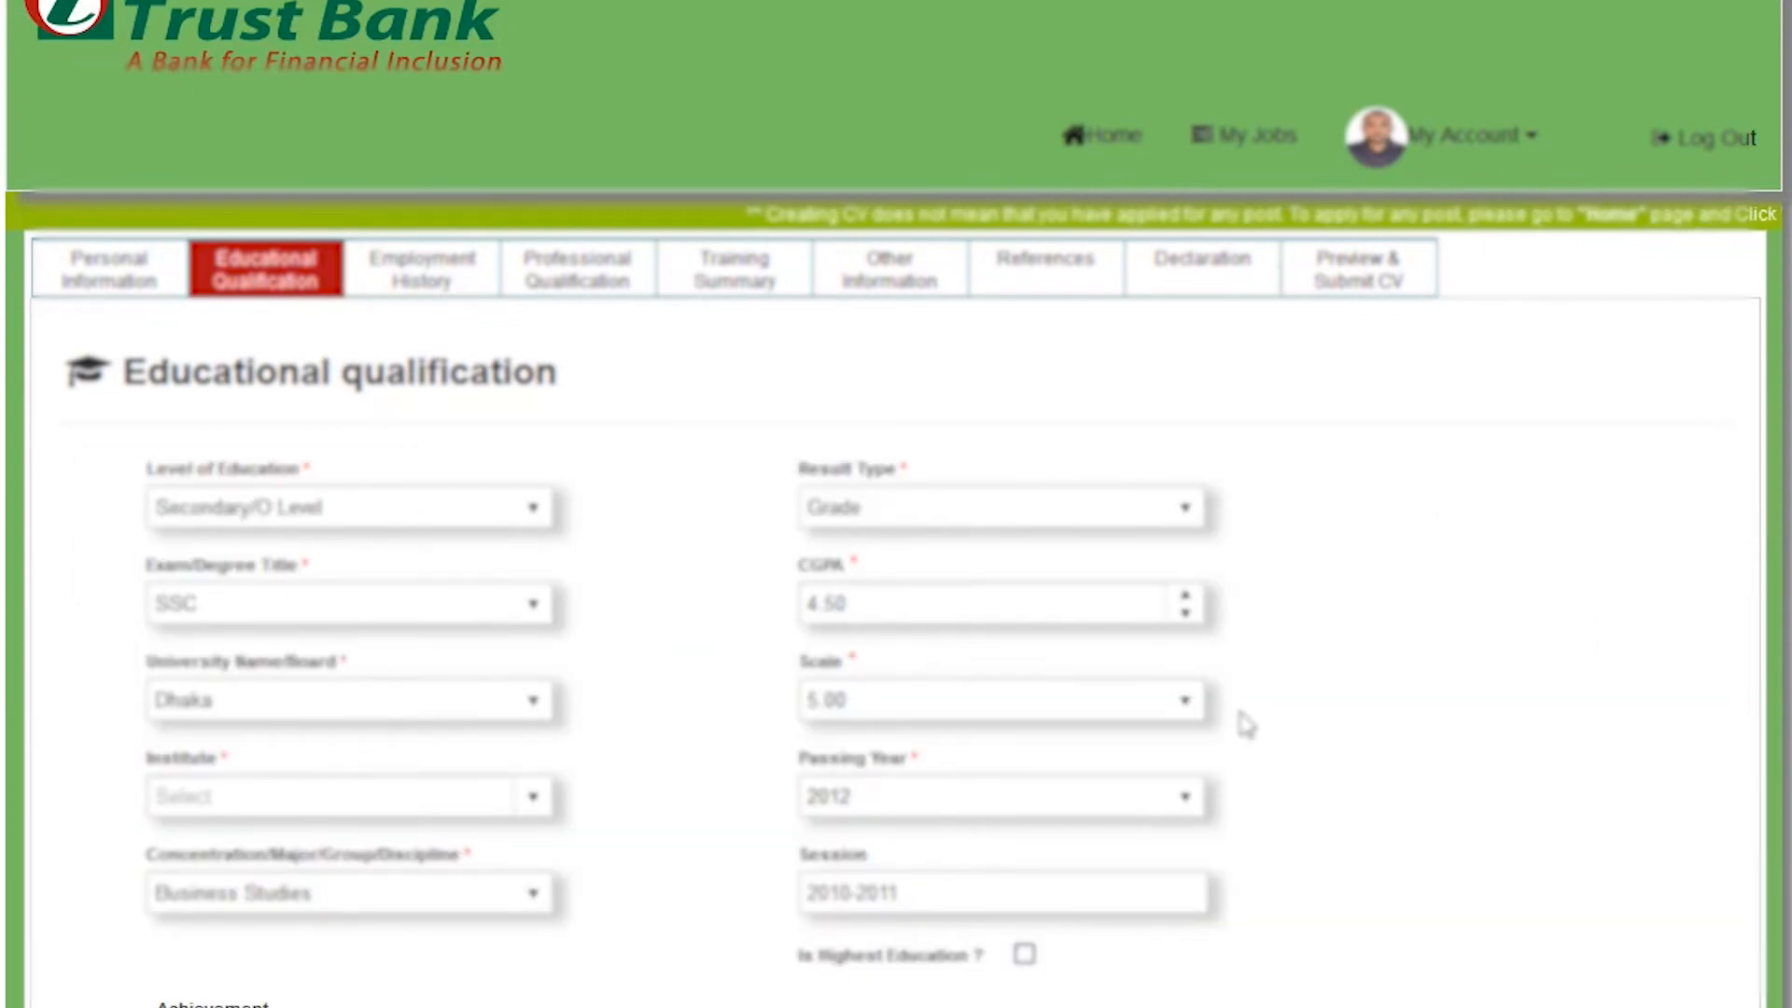
scroll(1264, 417, "down", 2)
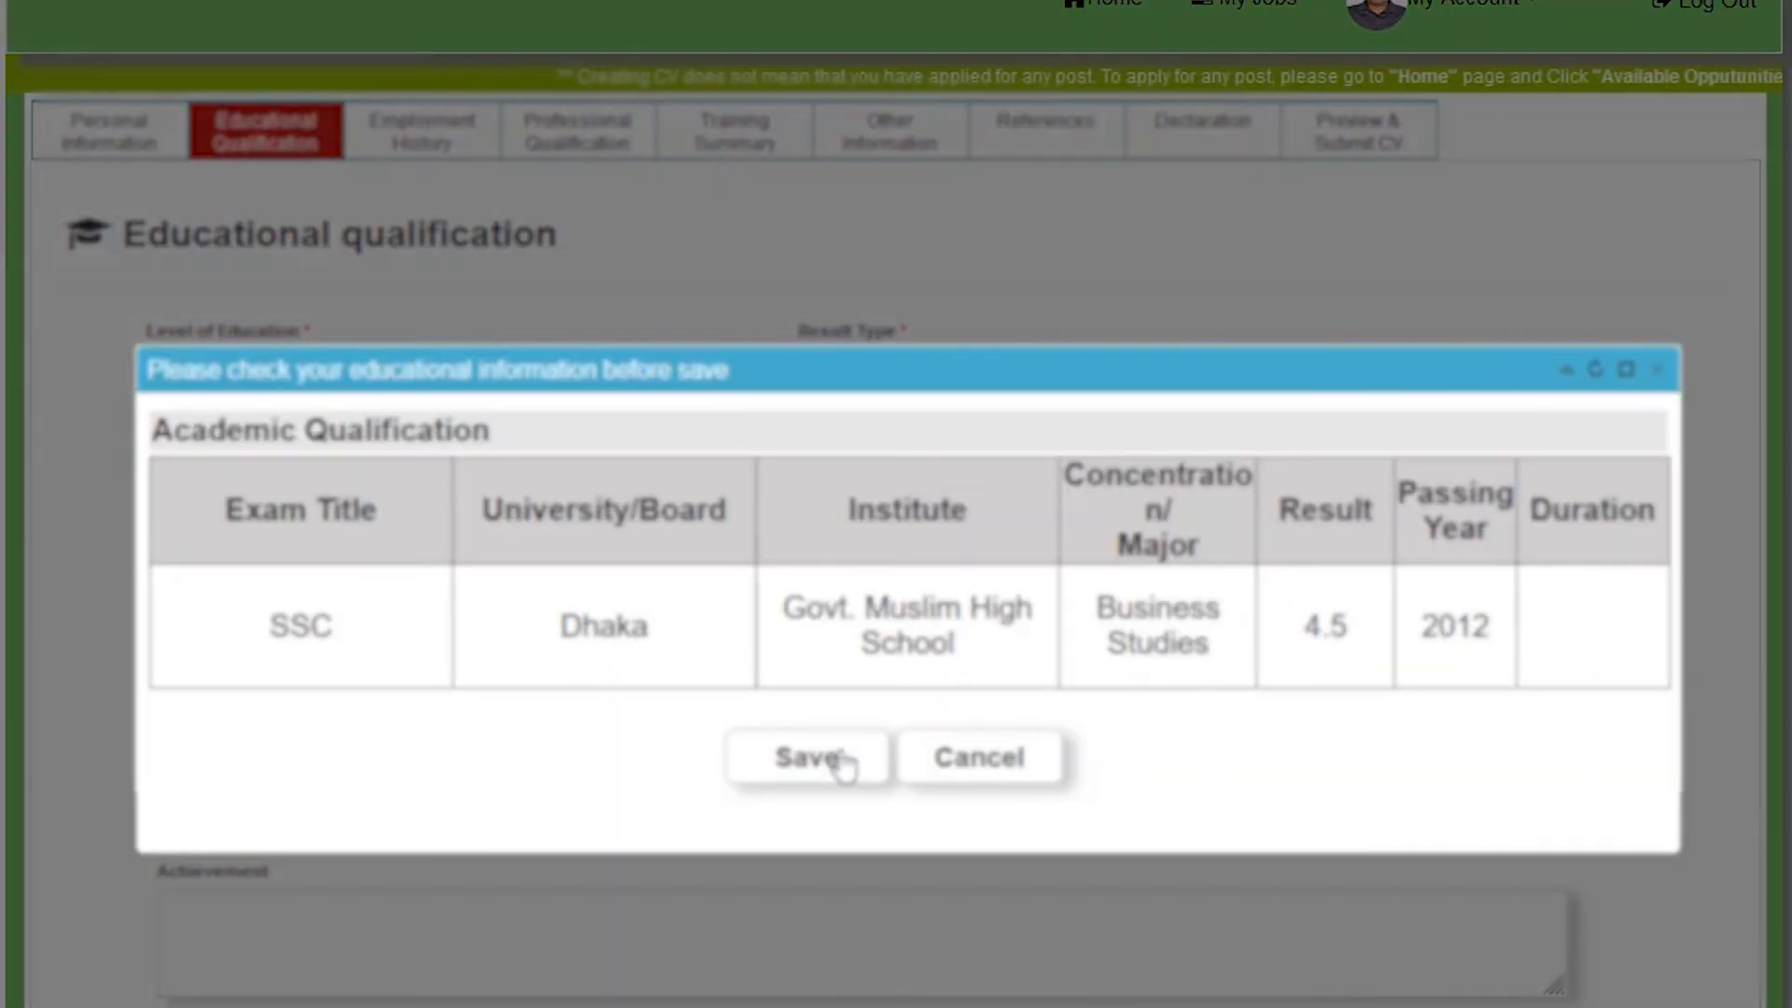
left_click(826, 758)
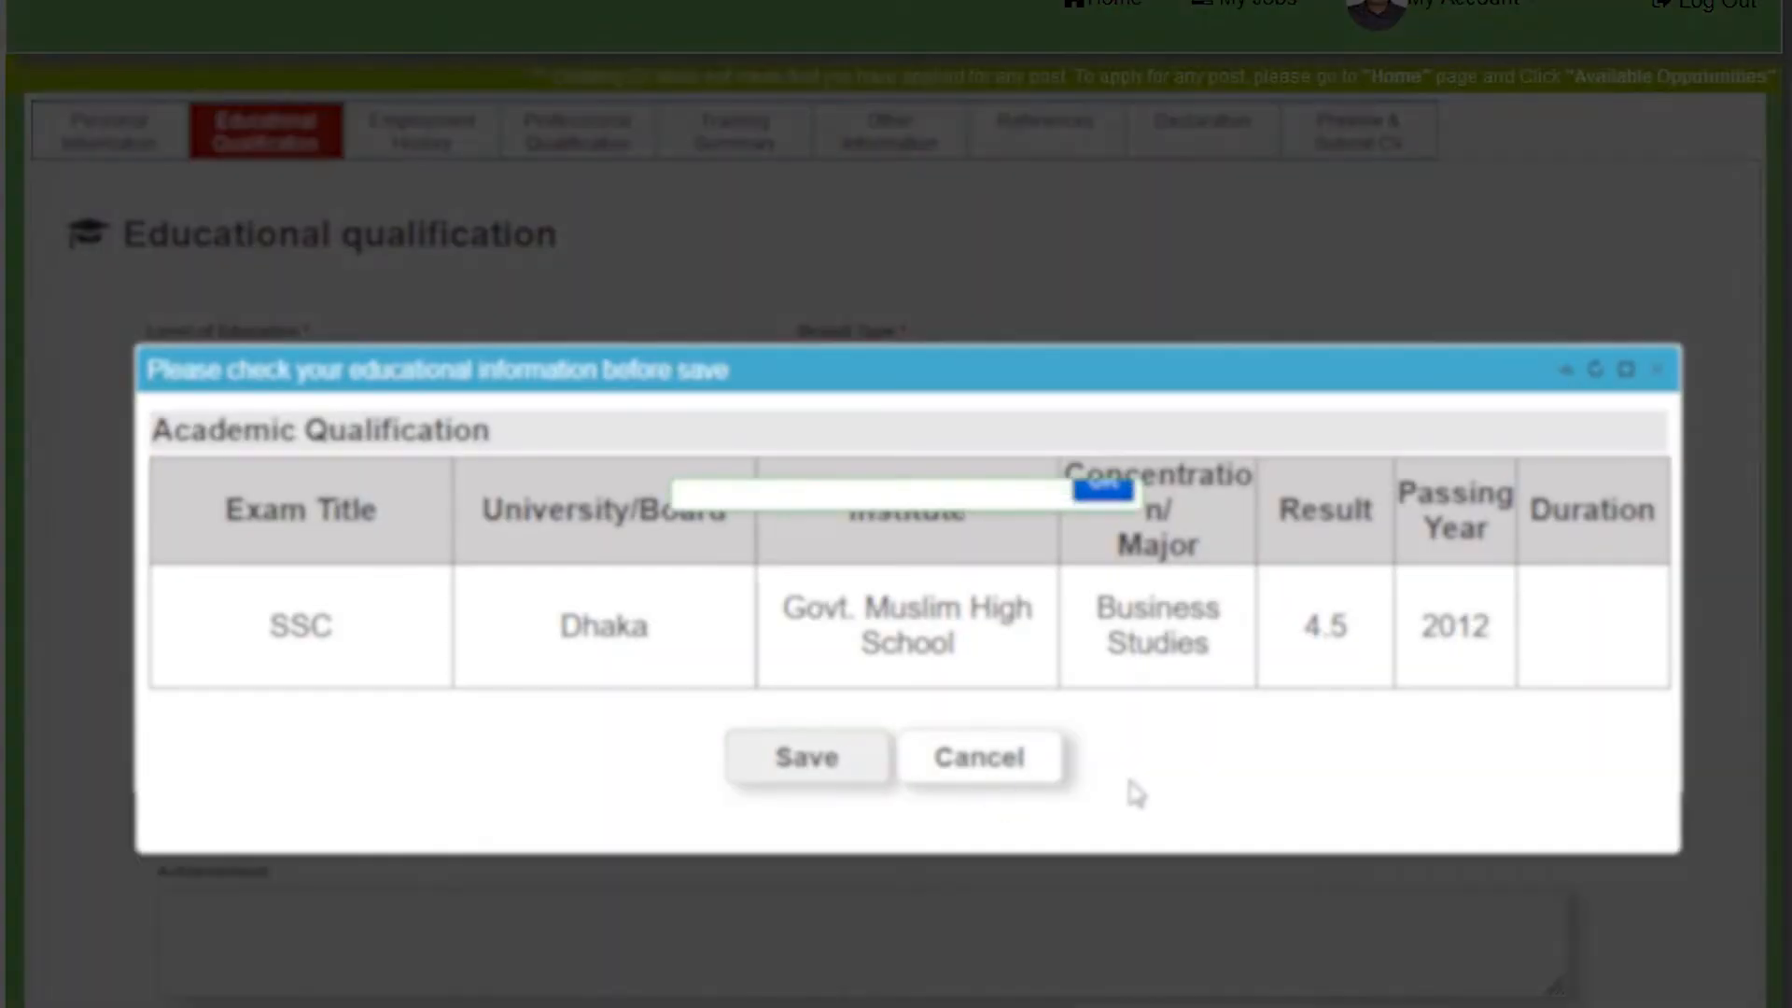
left_click(1103, 581)
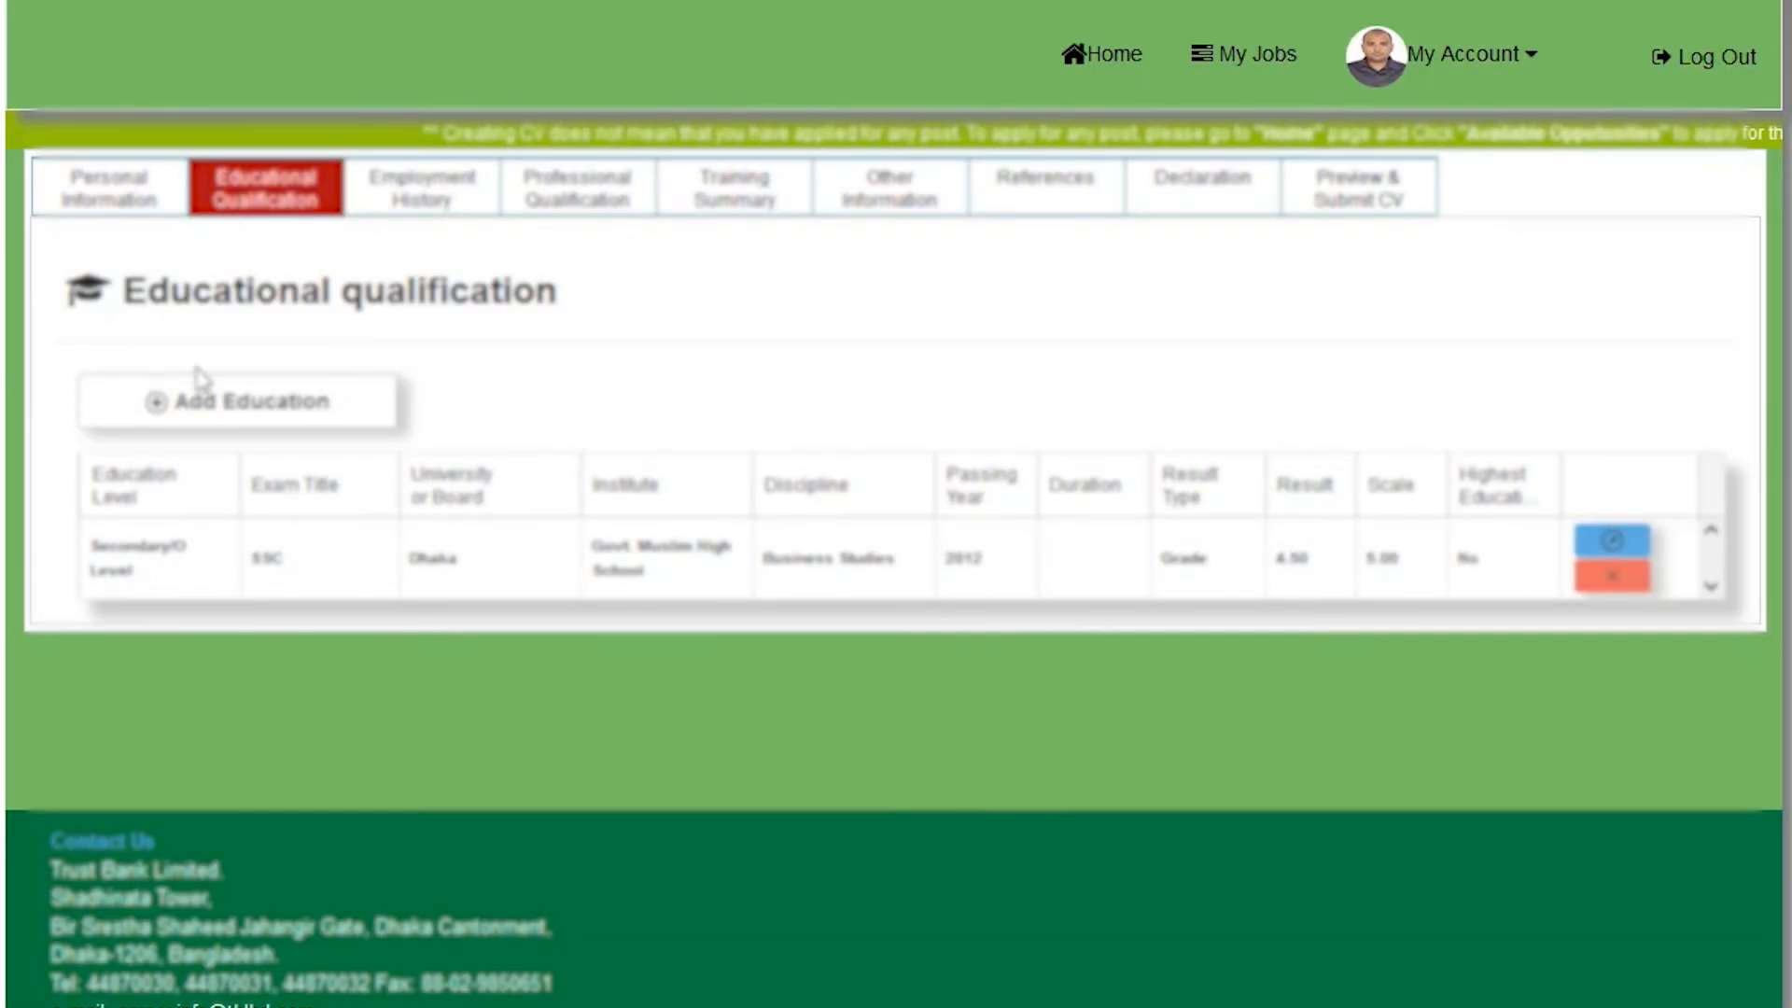
- Add a Higher Secondary/A Level HSC entry: Dhaka board, Govt. Shahid Sohrawardi College
left_click(272, 404)
left_click(362, 429)
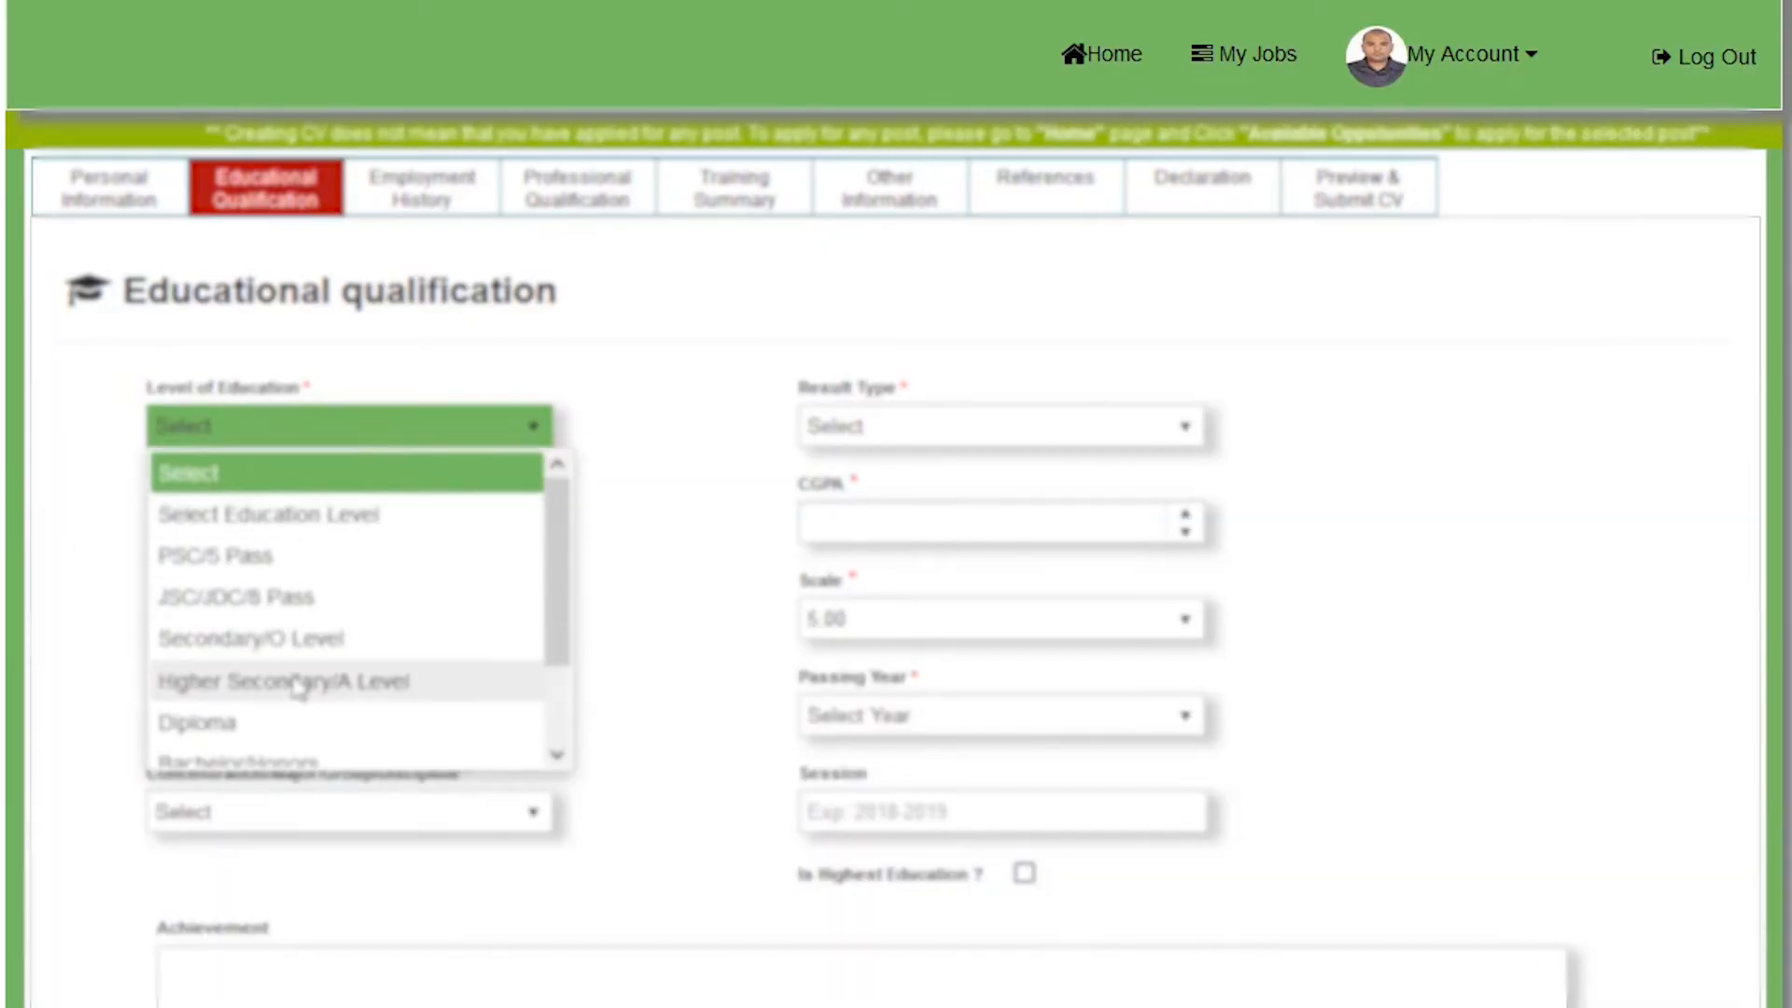
left_click(297, 682)
left_click(308, 523)
left_click(260, 691)
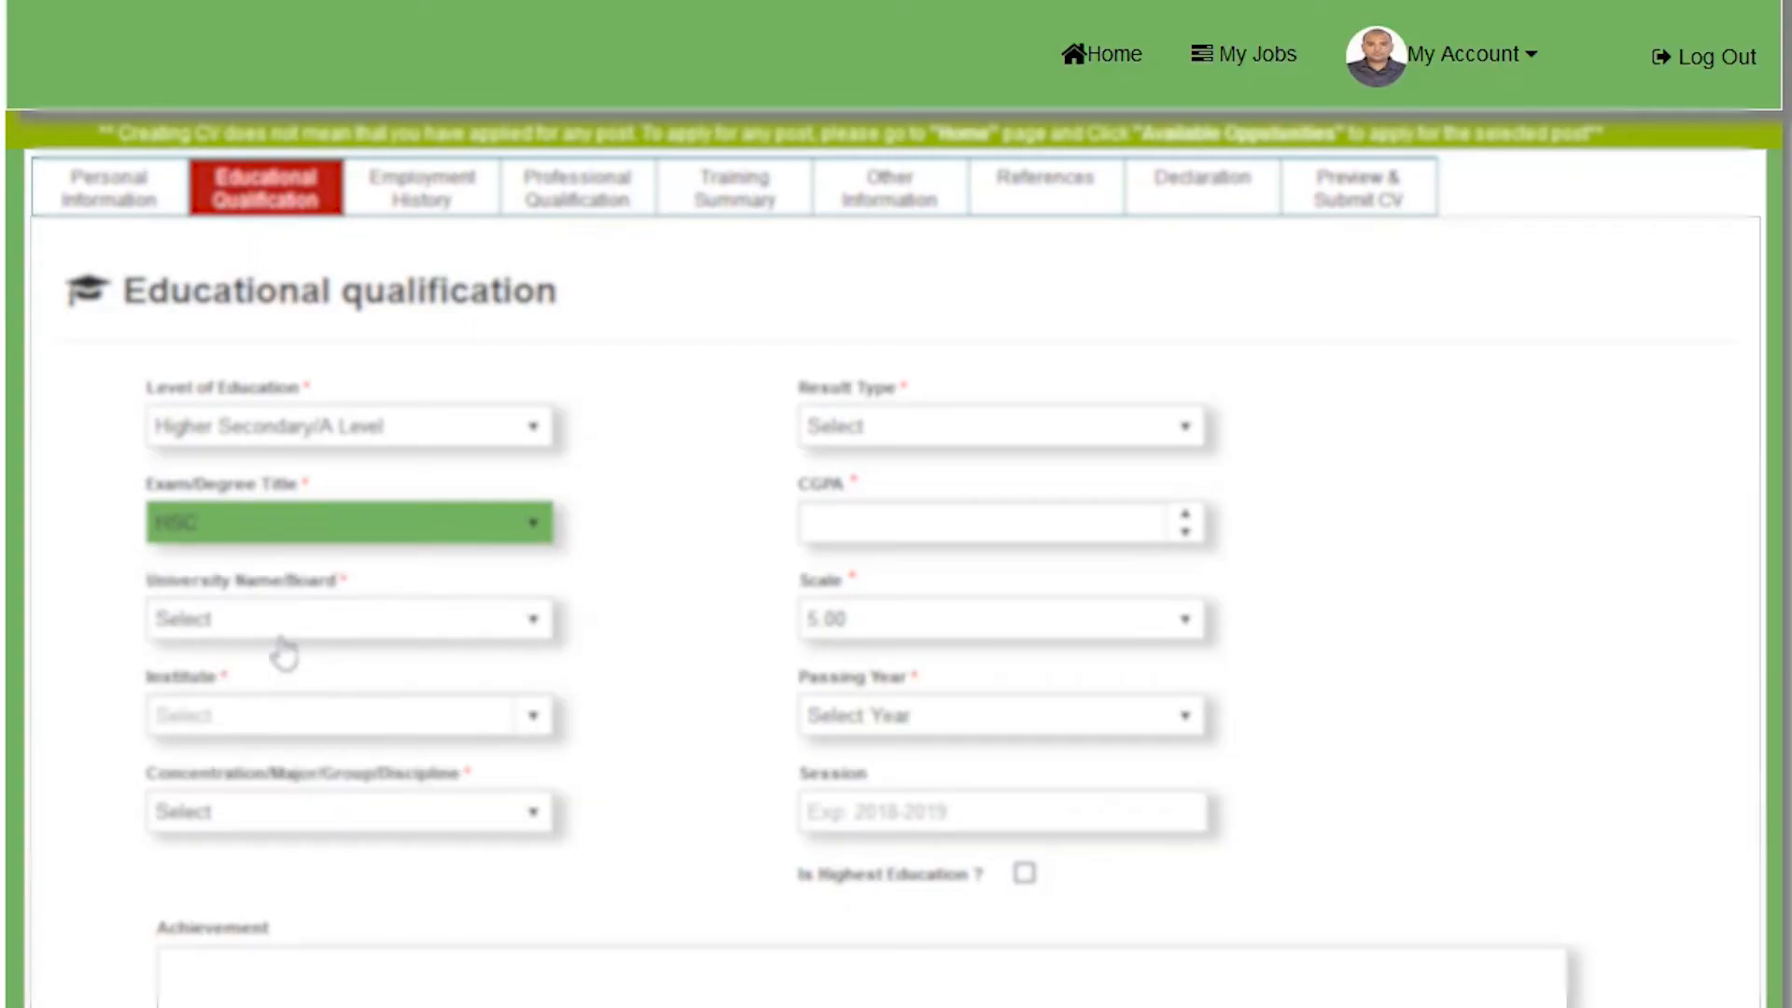
left_click(286, 624)
left_click(253, 838)
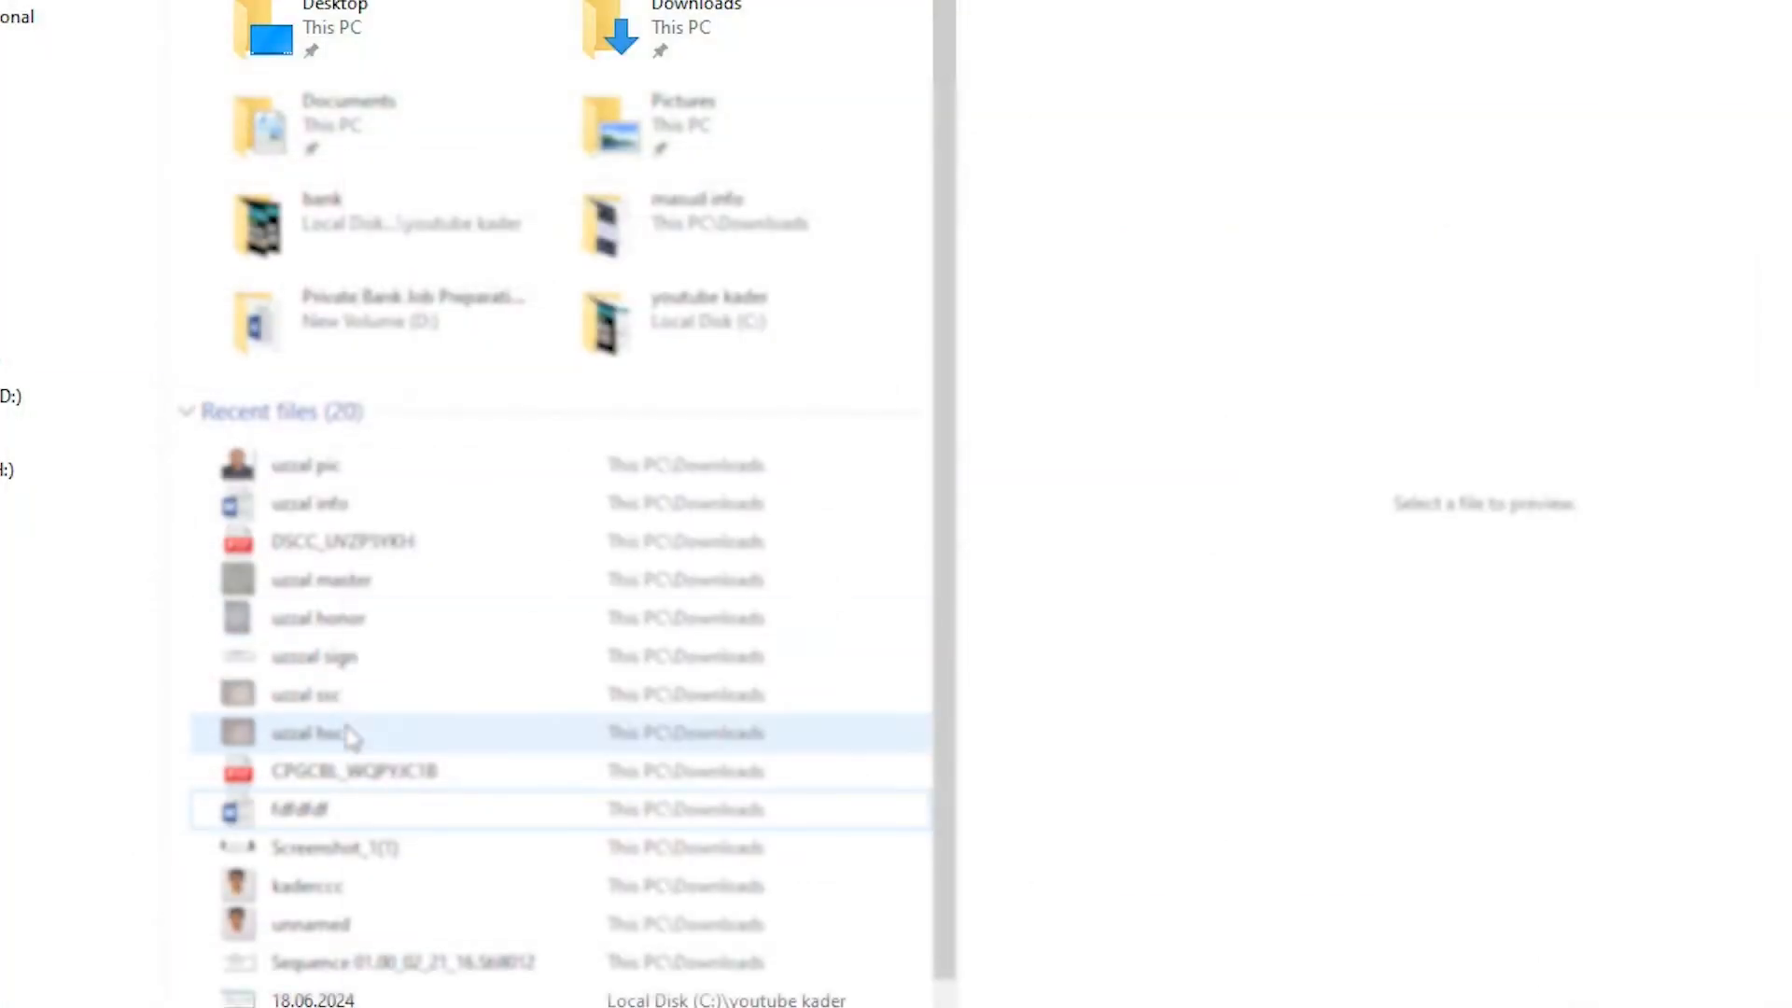
right_click(350, 737)
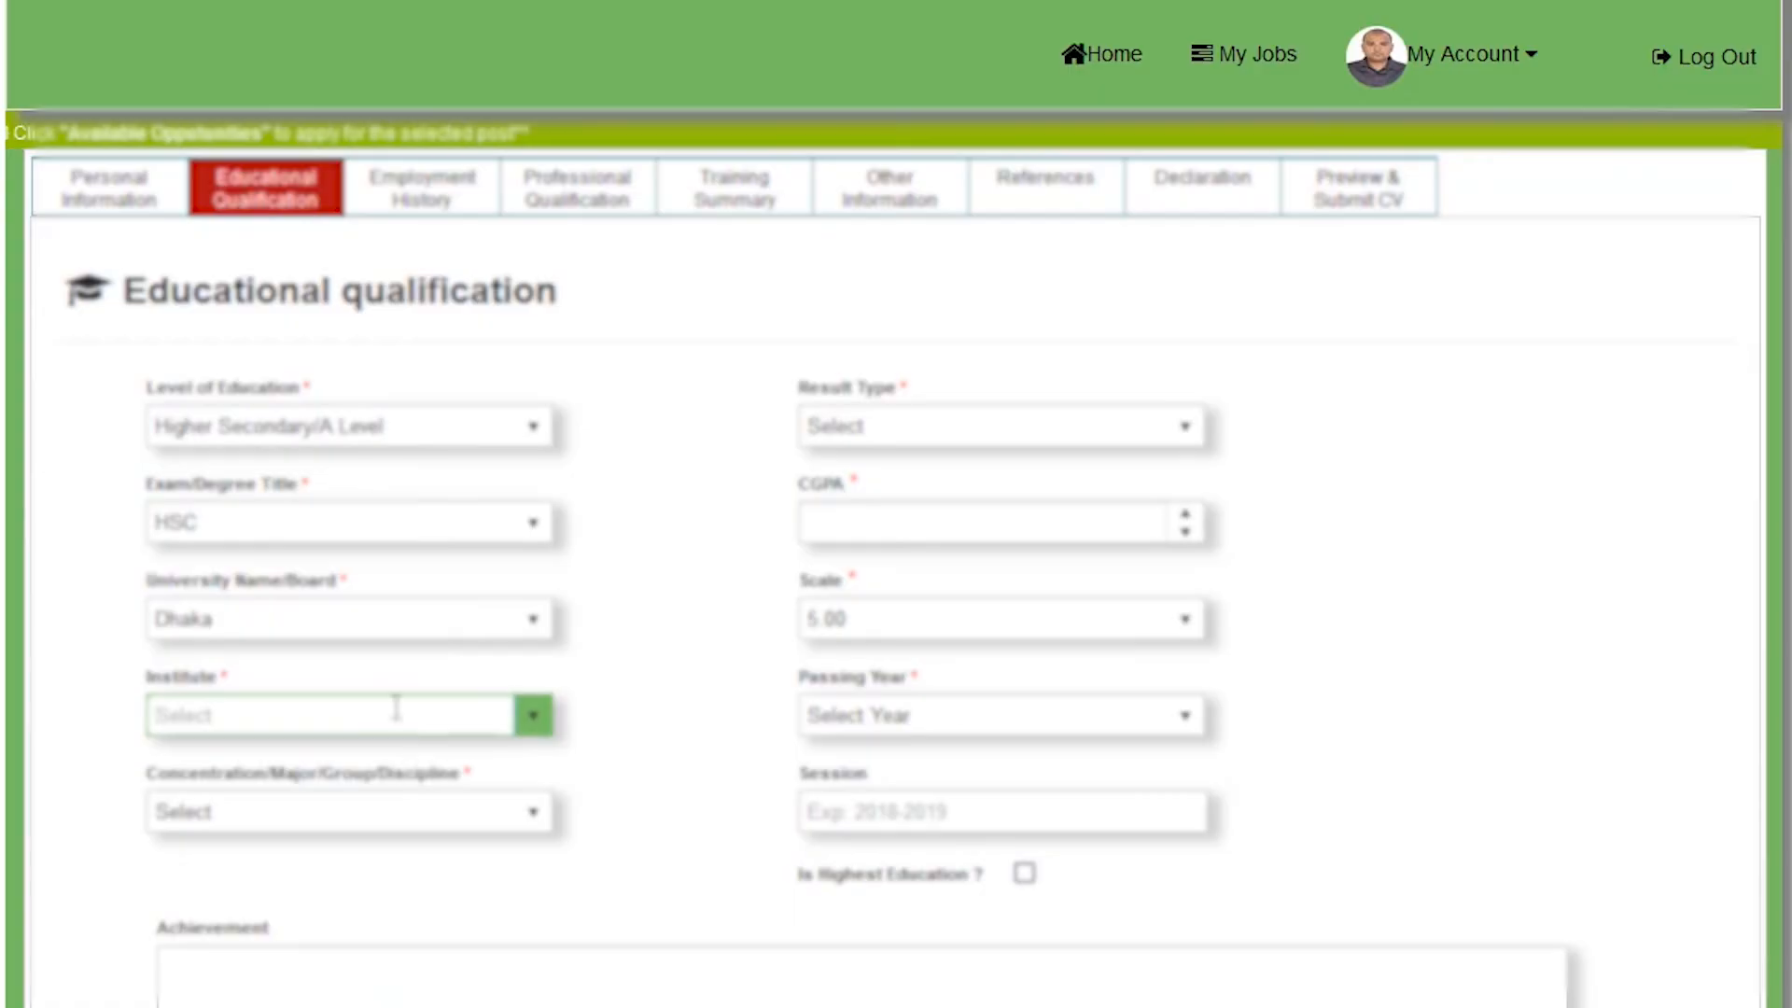
type("shahid")
left_click(359, 767)
- Set Business Studies, Grade result, CGPA 5.00, passing year 2014 and session 2012
left_click(280, 816)
left_click(341, 662)
left_click(910, 428)
left_click(903, 641)
left_click(905, 523)
type("5.00")
left_click(900, 717)
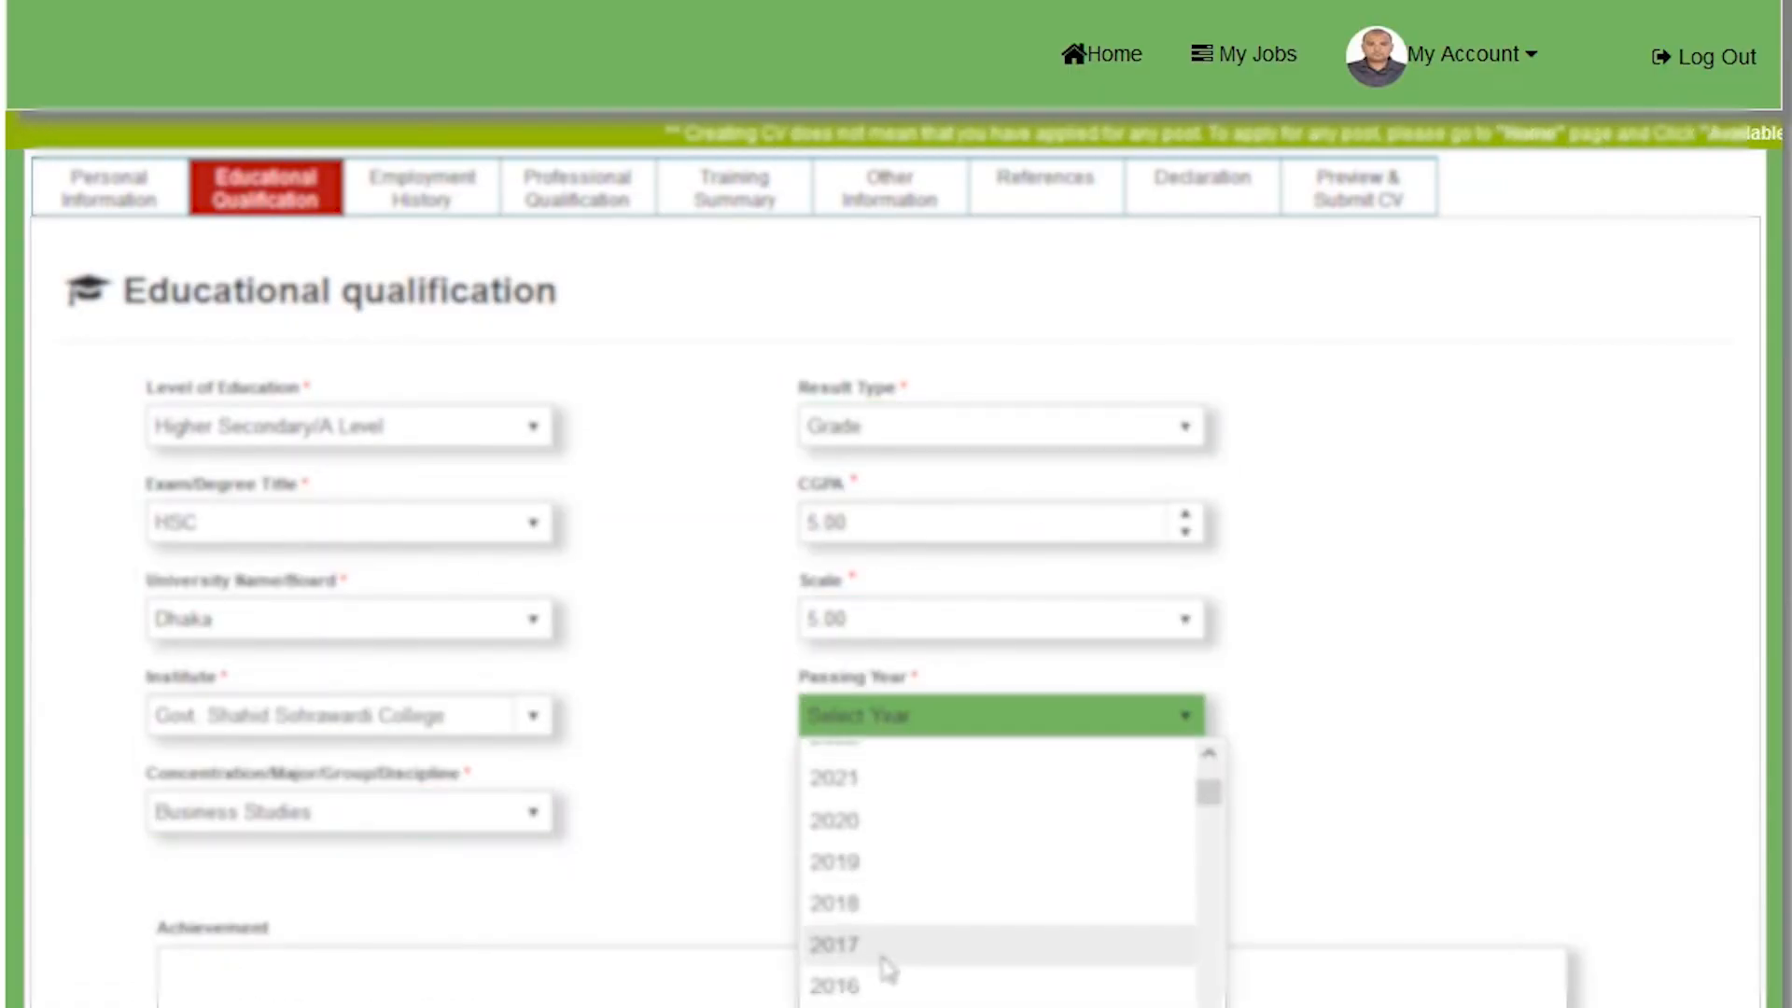
scroll(896, 954, "down", 1)
left_click(896, 954)
left_click(970, 810)
type("2012-2013")
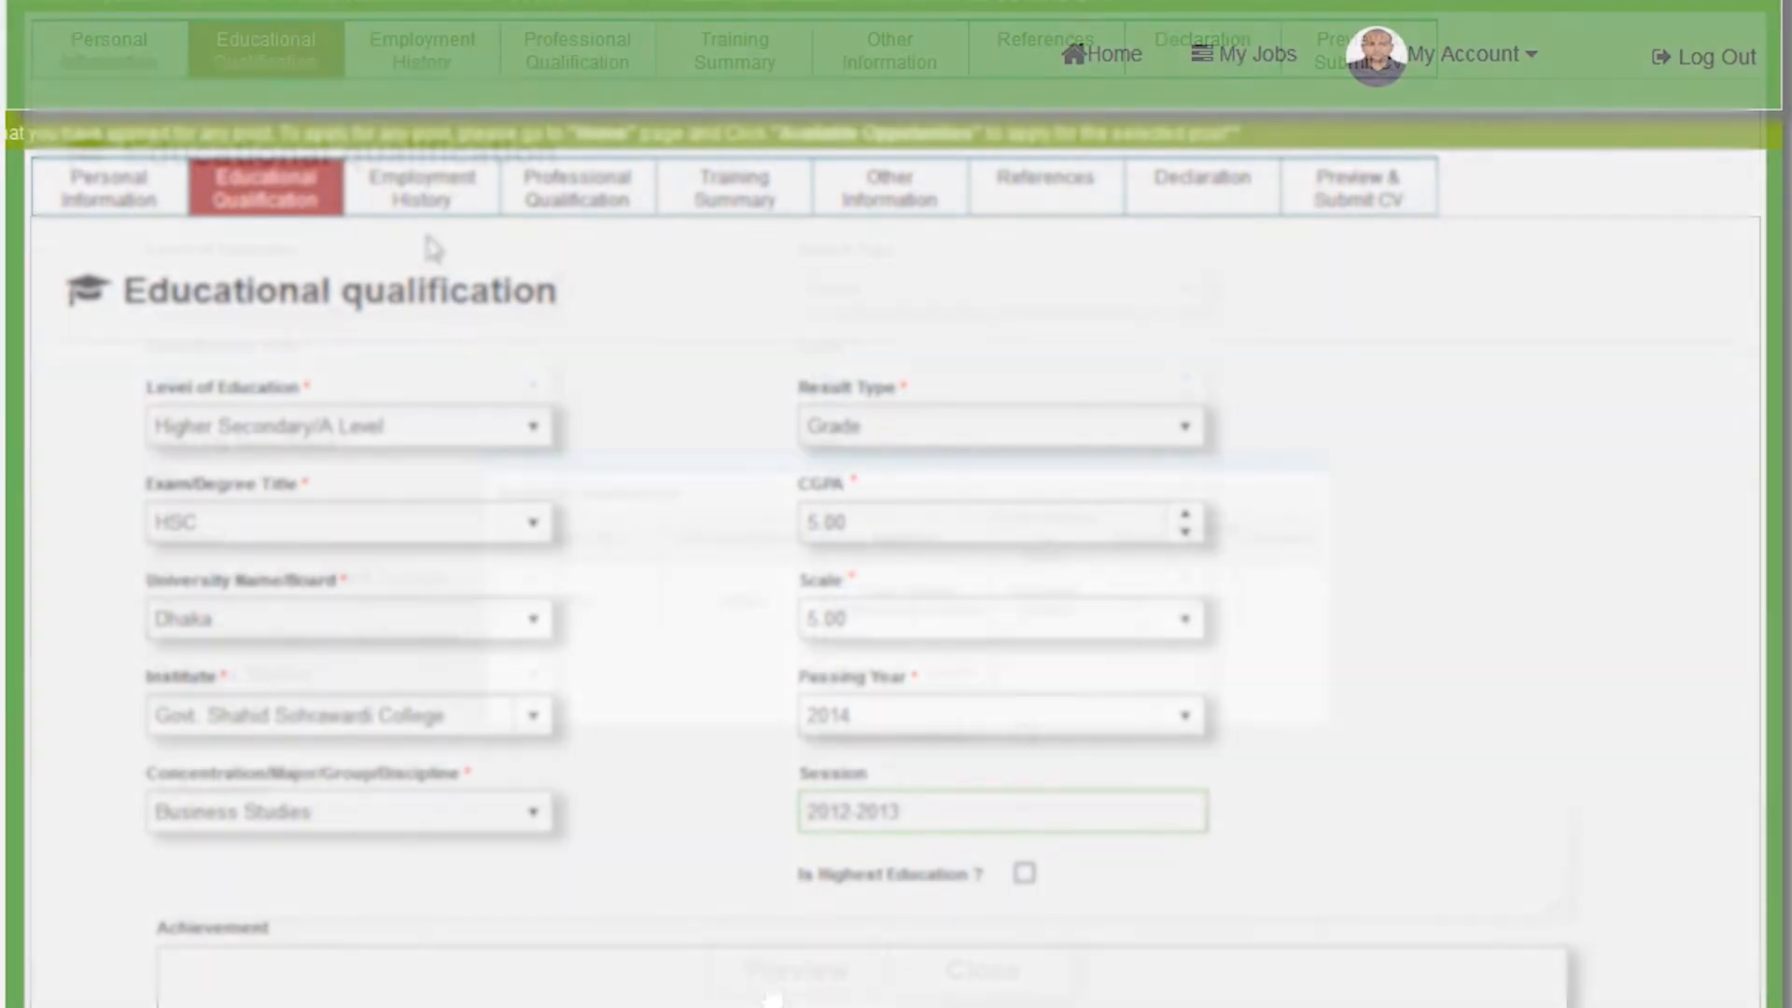
- Preview and save the HSC qualification, confirming the success message
scroll(1169, 464, "down", 1)
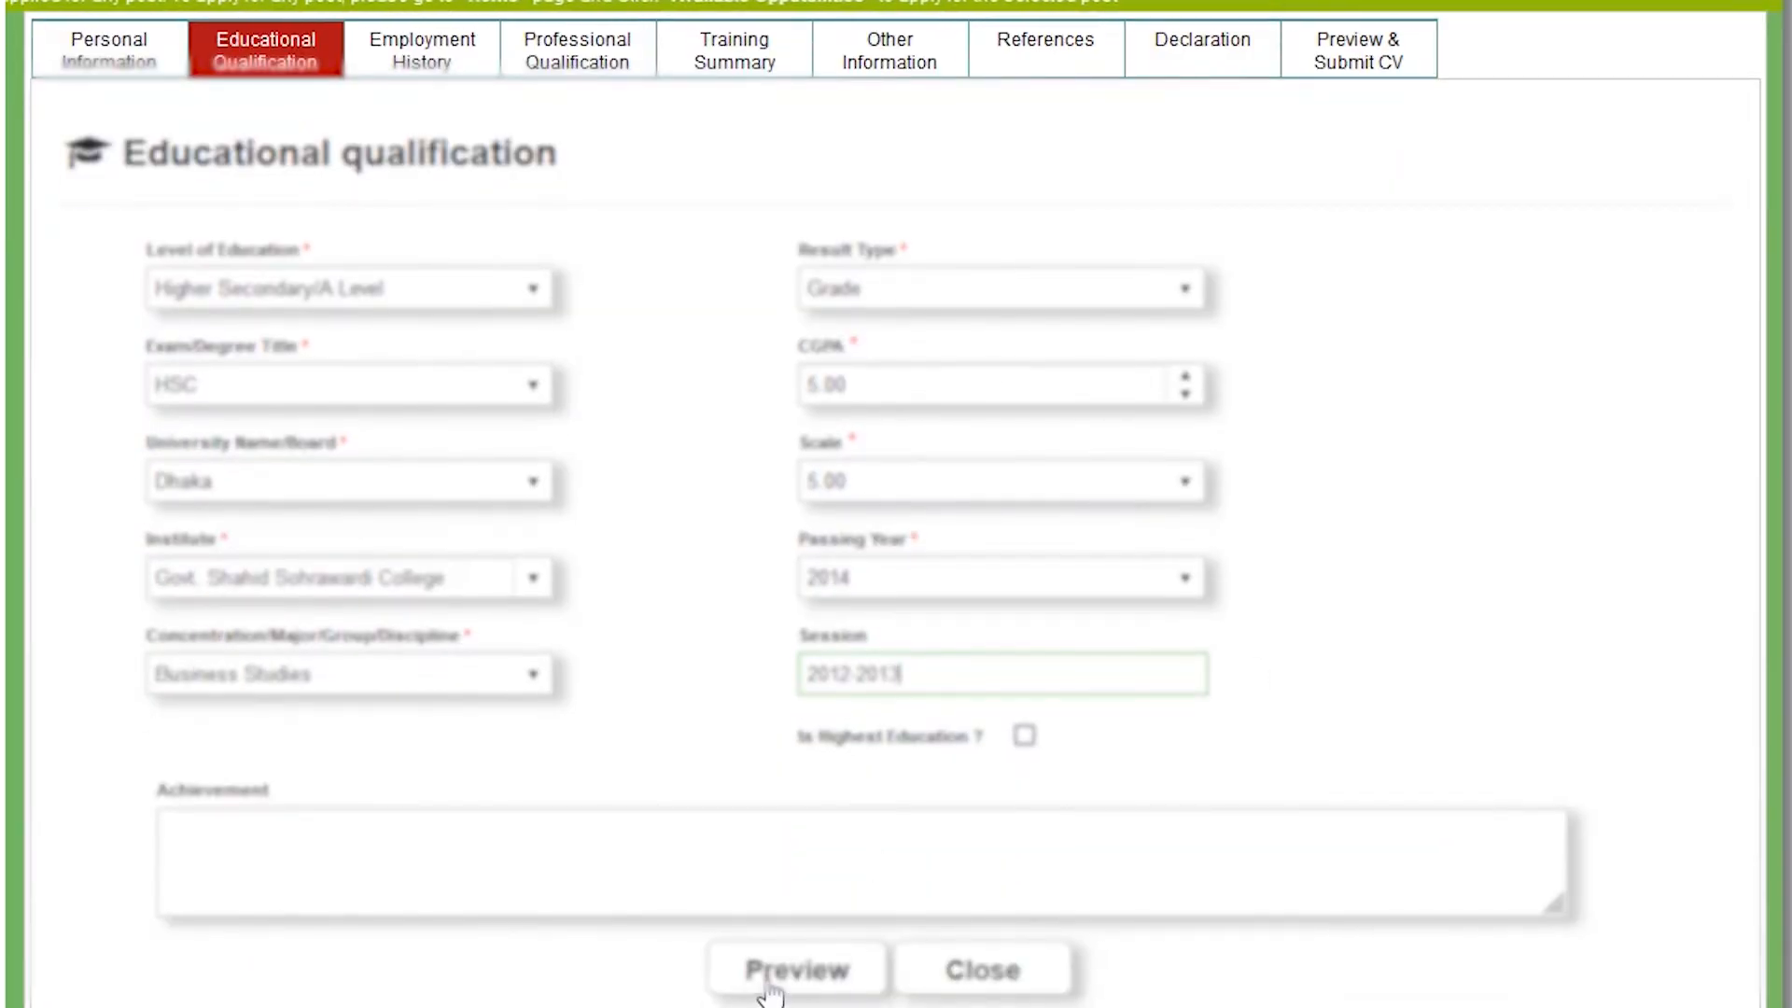
left_click(767, 985)
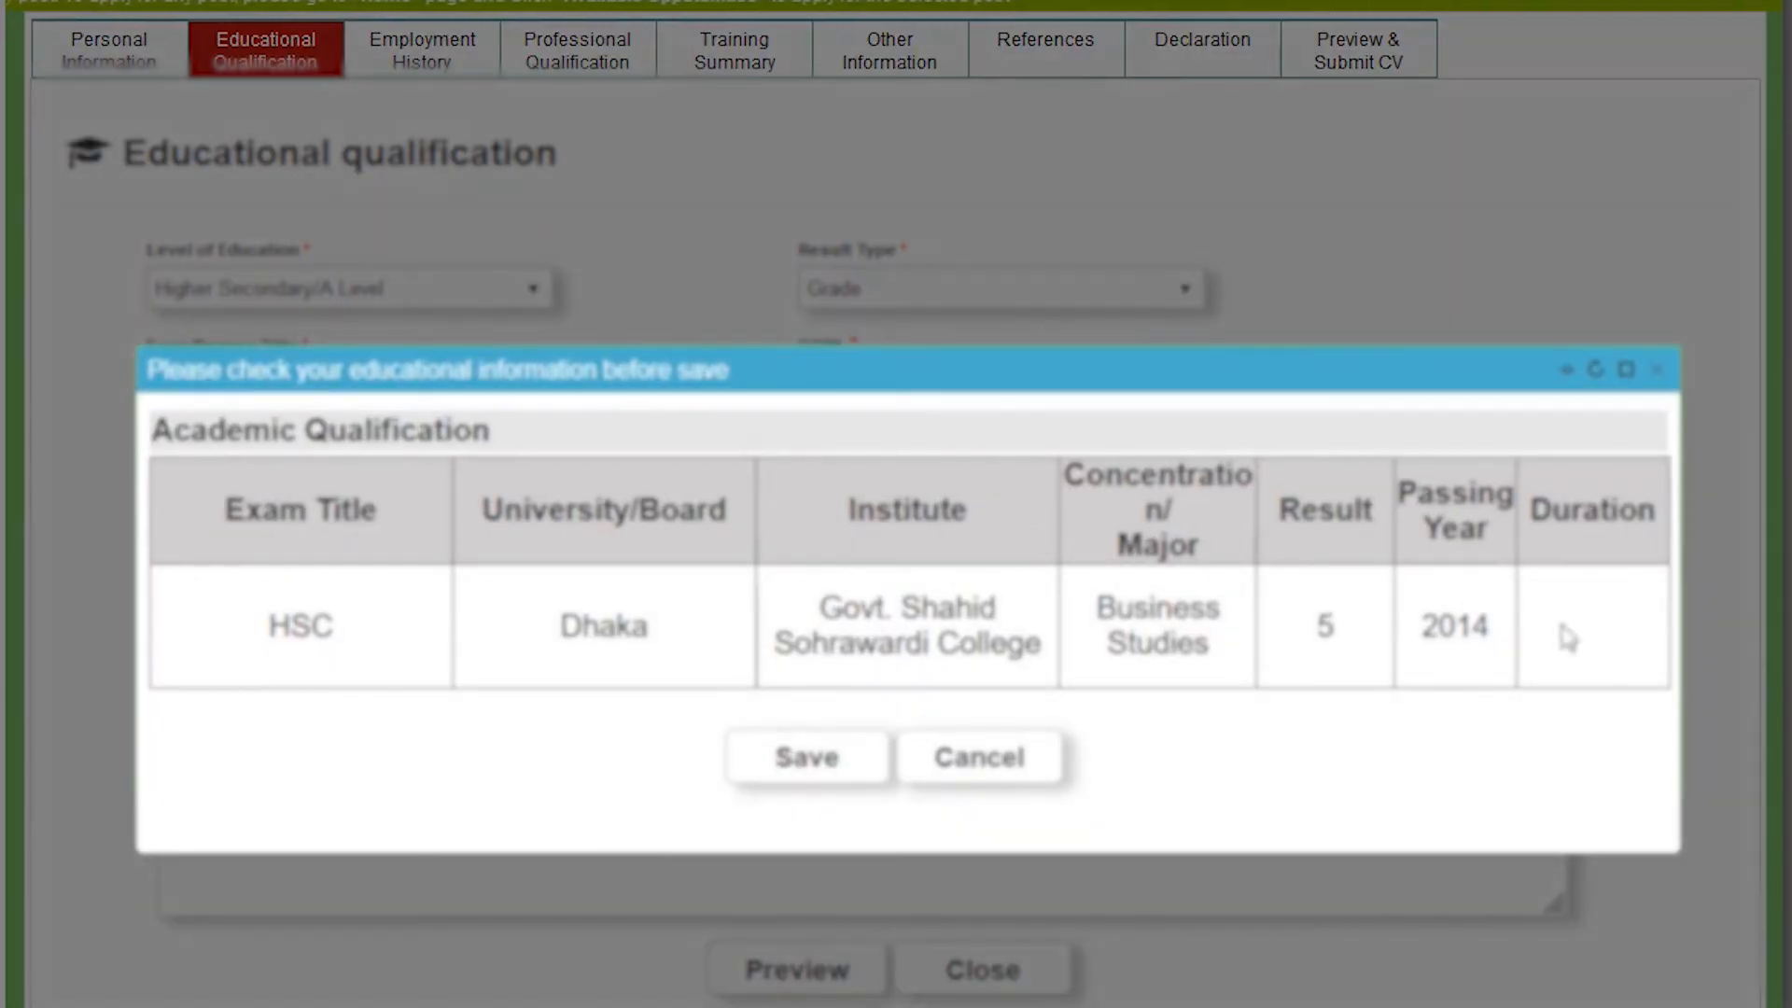
left_click(796, 758)
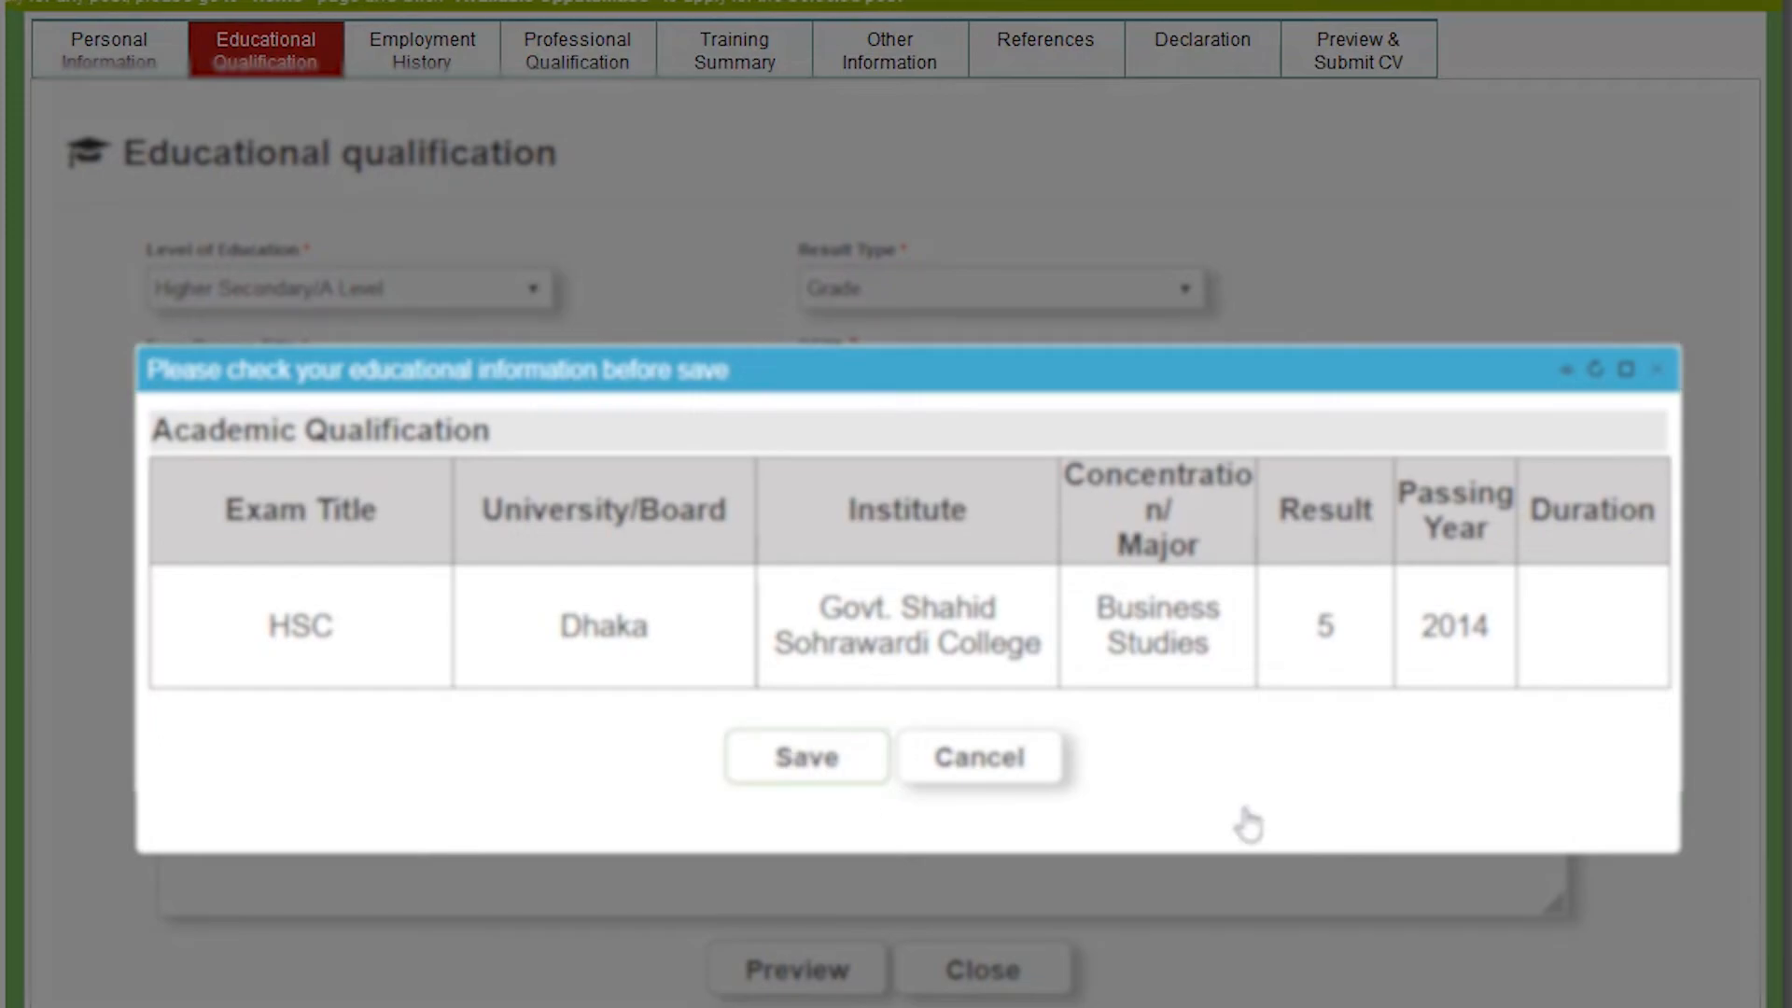
left_click(1103, 576)
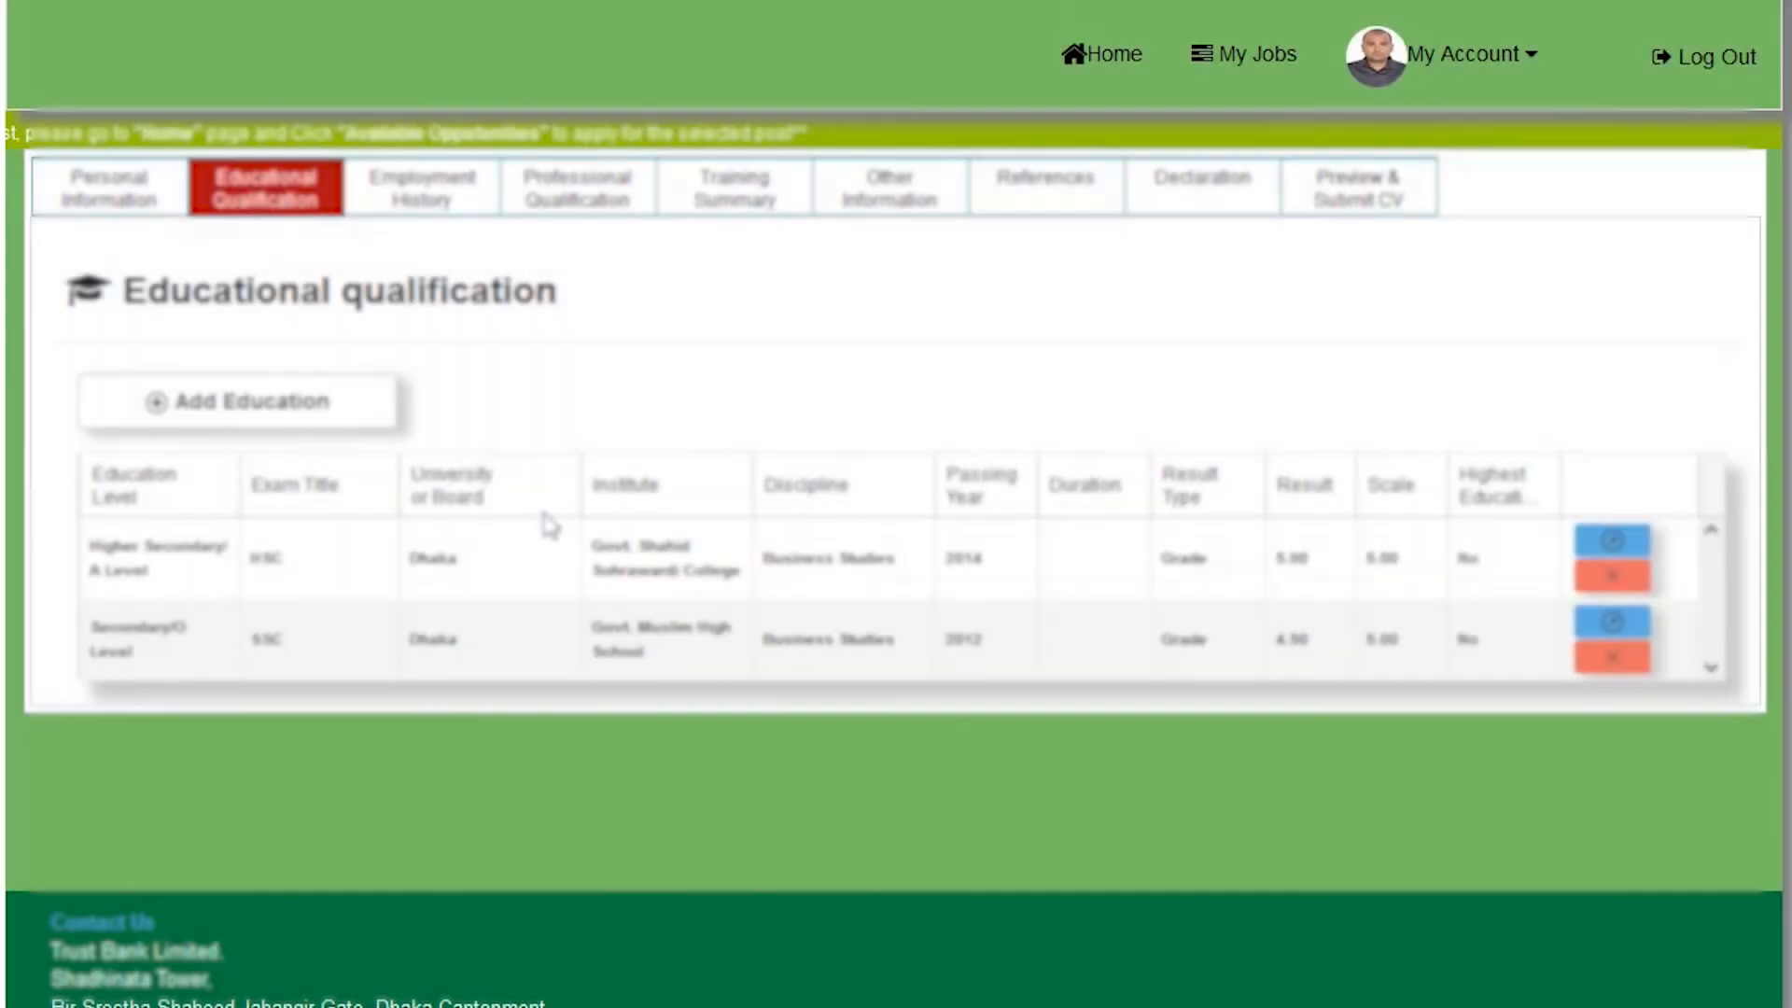
- Add a new education entry with level Bachelor/Honors and degree Bachelor of Business Administration (BBA)
left_click(249, 405)
left_click(304, 422)
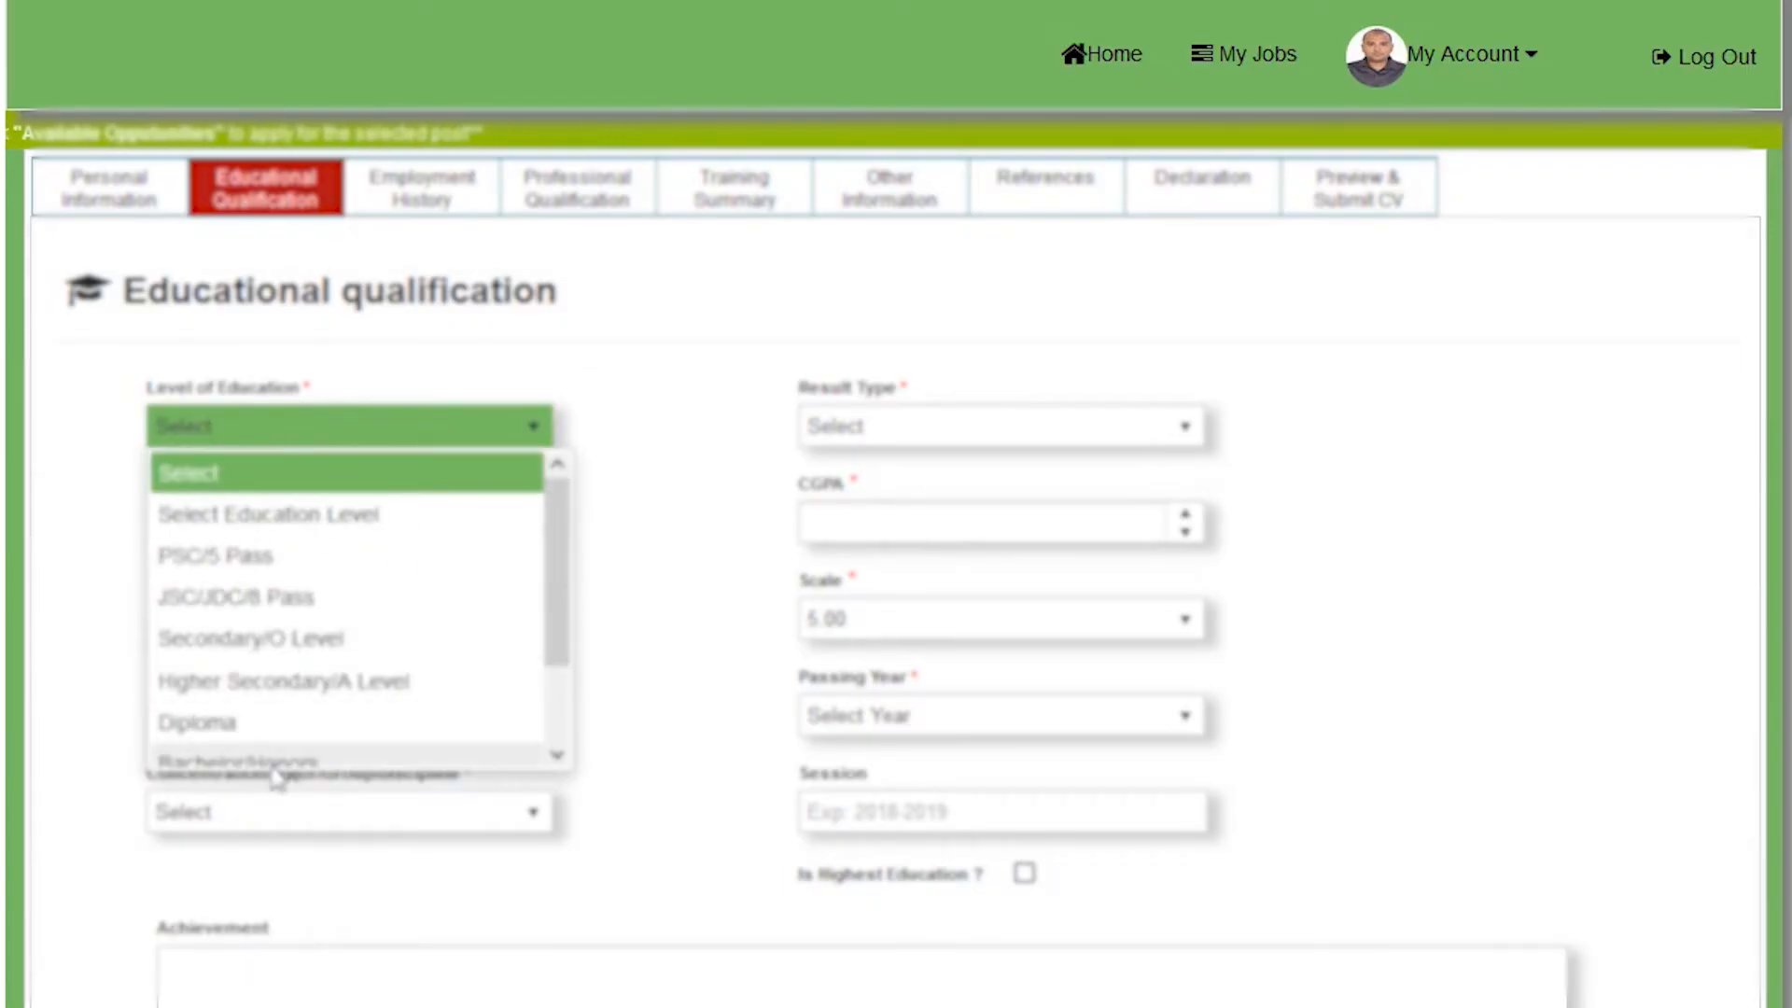
scroll(338, 670, "down", 2)
left_click(338, 669)
left_click(338, 534)
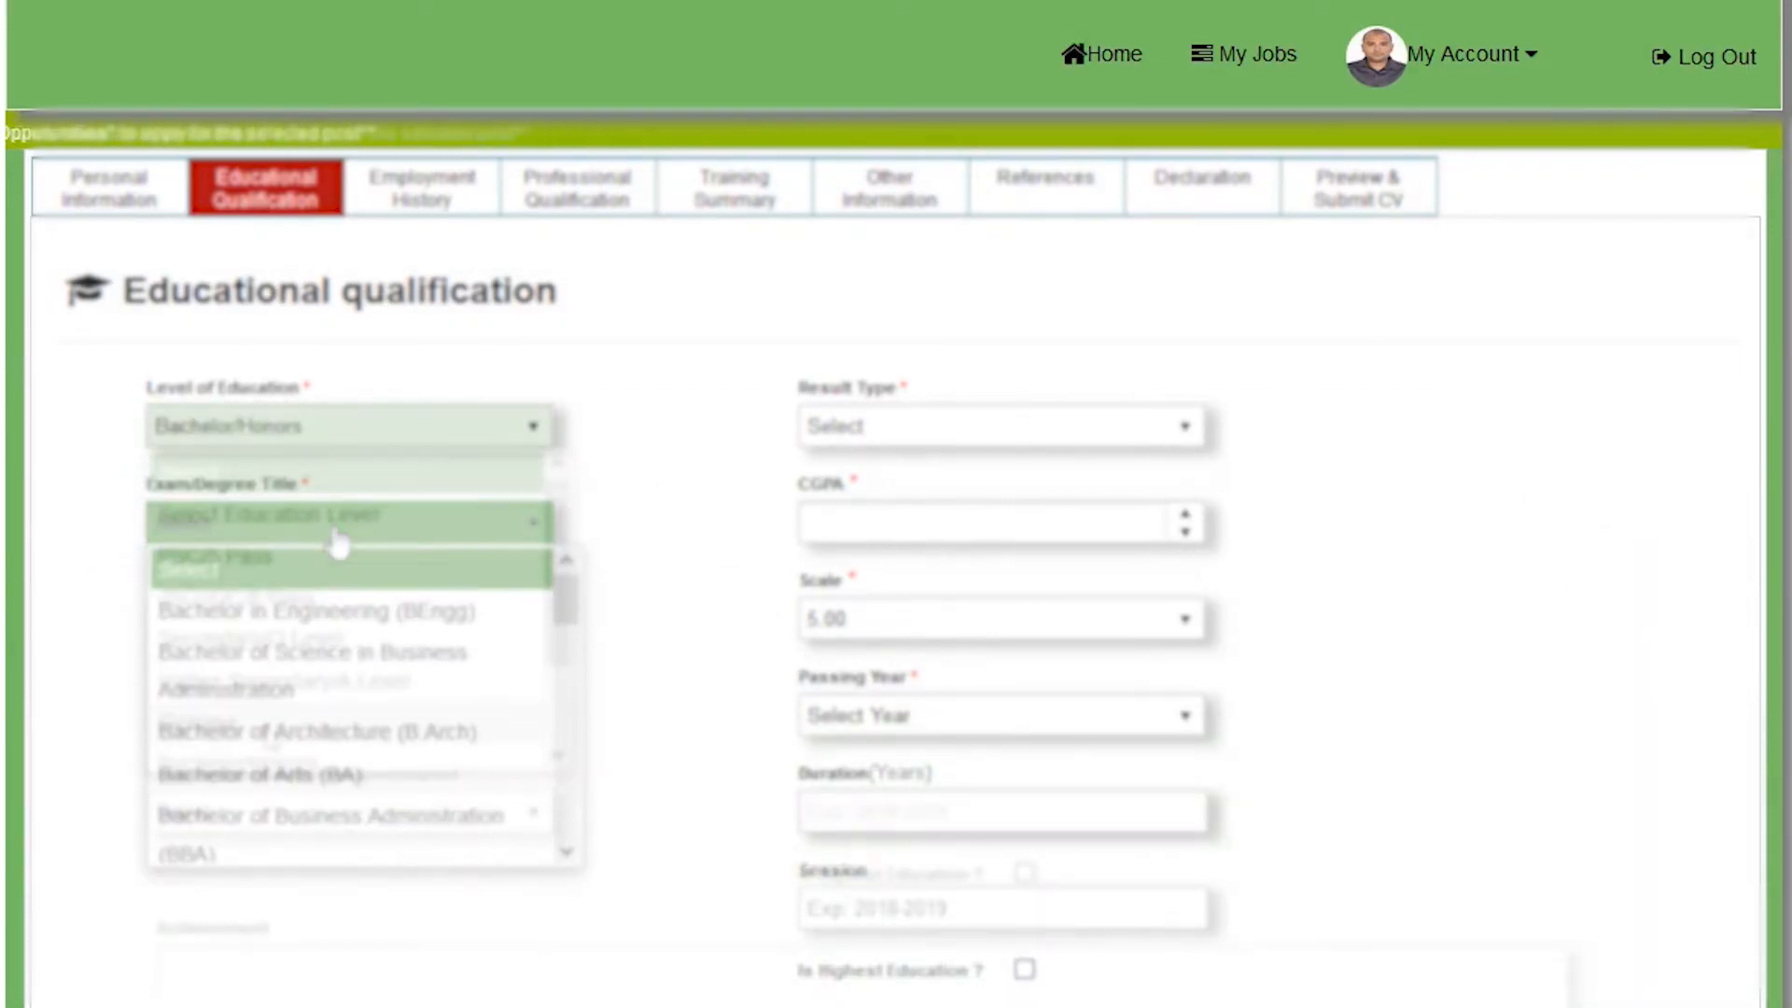
left_click(336, 814)
- Select University of Dhaka as the entry's university
left_click(336, 620)
type("dh")
scroll(376, 788, "down", 2)
scroll(376, 788, "up", 5)
left_click(566, 948)
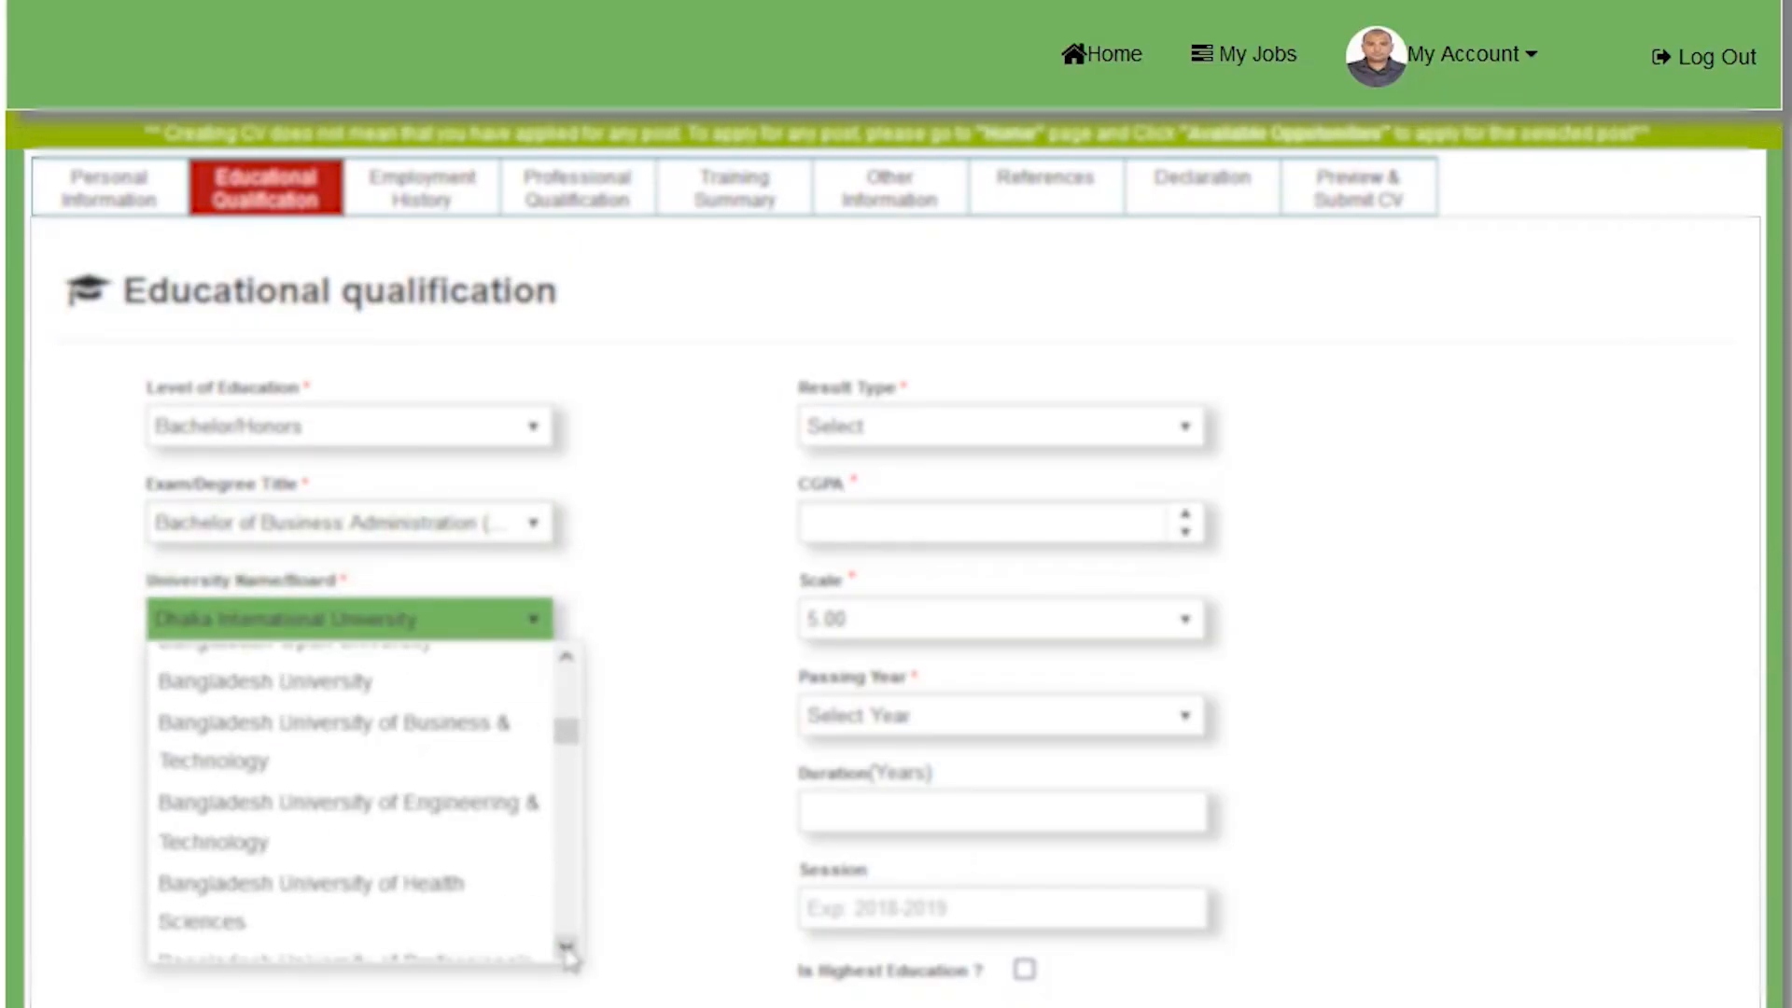
key("d")
scroll(383, 810, "up", 1)
key("d")
scroll(406, 775, "down", 10)
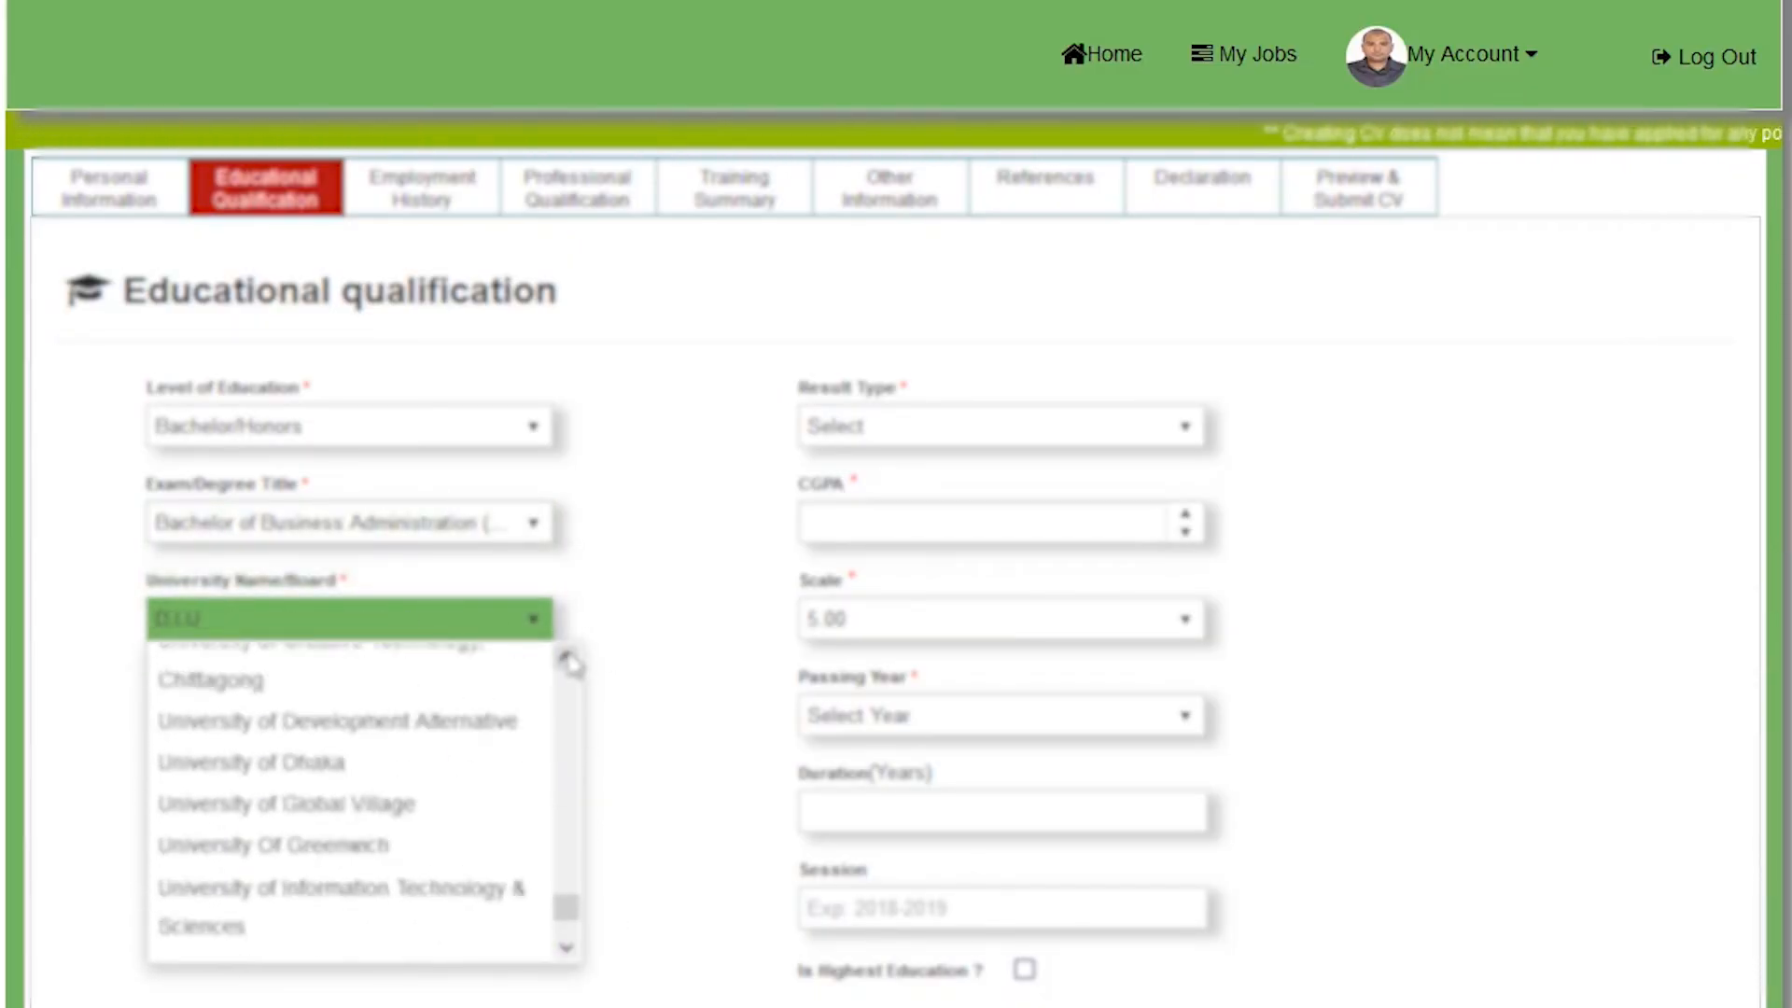
left_click(523, 630)
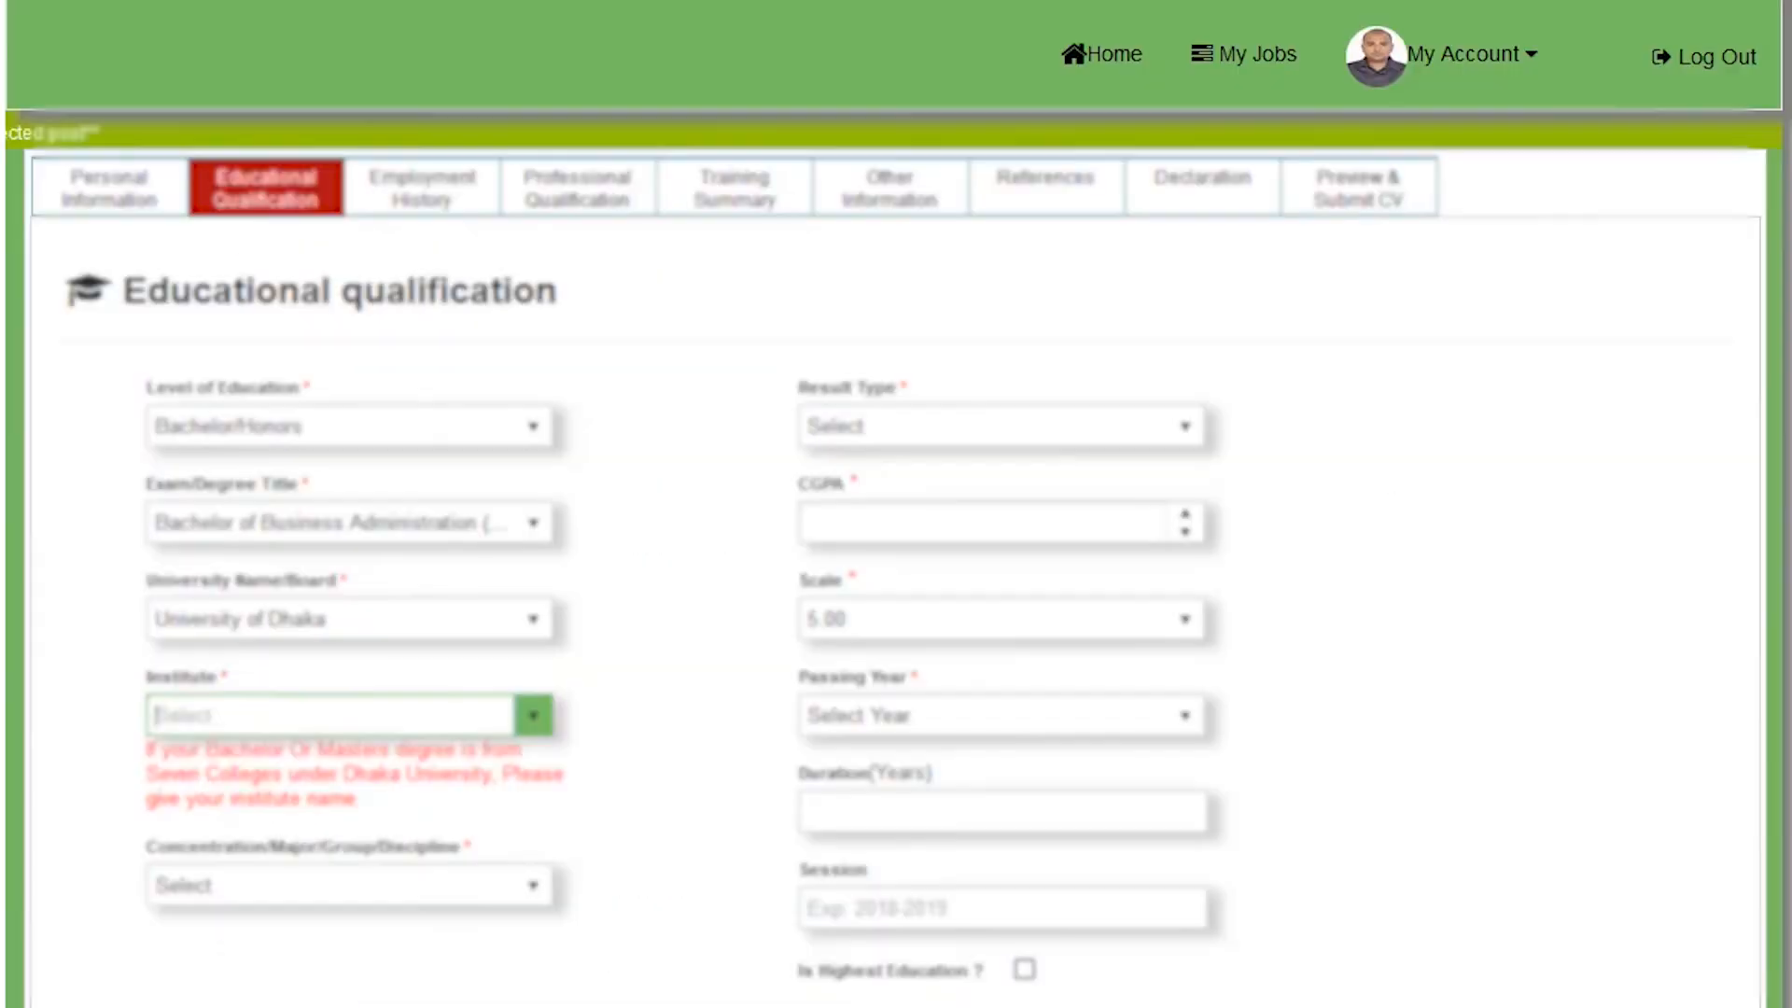
- Check the BBA certificate, set the grading scale to 4.00 and keep University of Dhaka
left_click(345, 884)
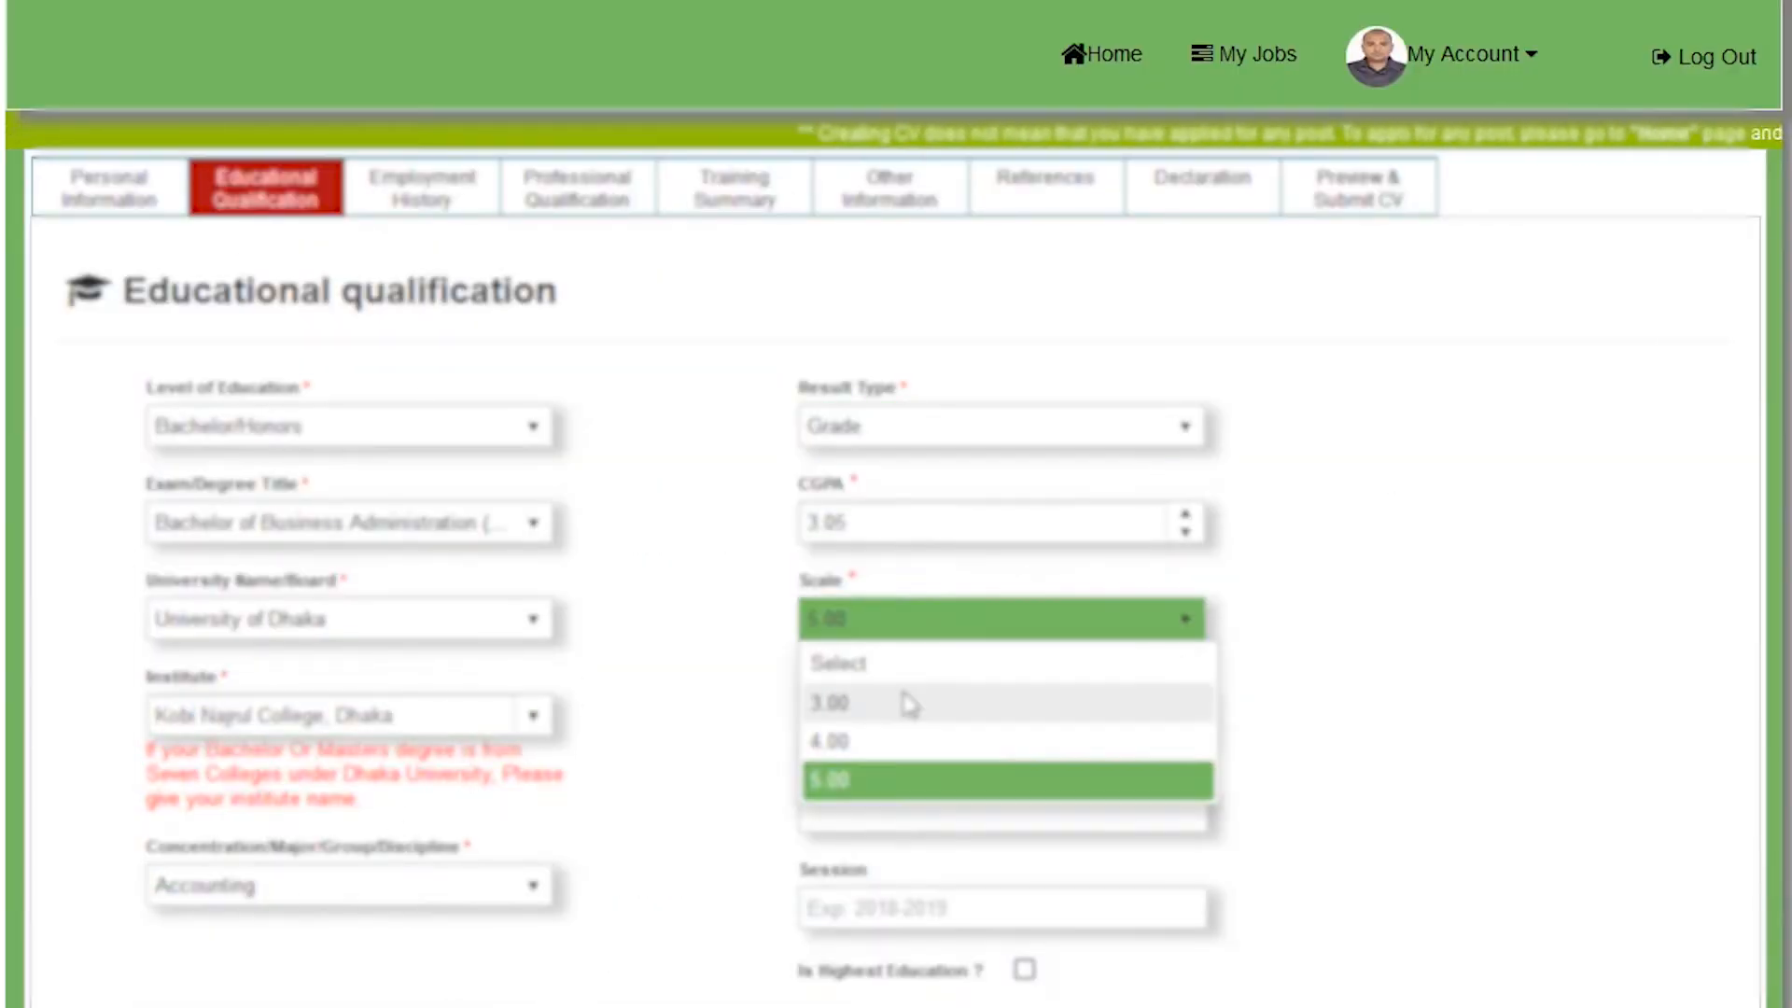
left_click(896, 741)
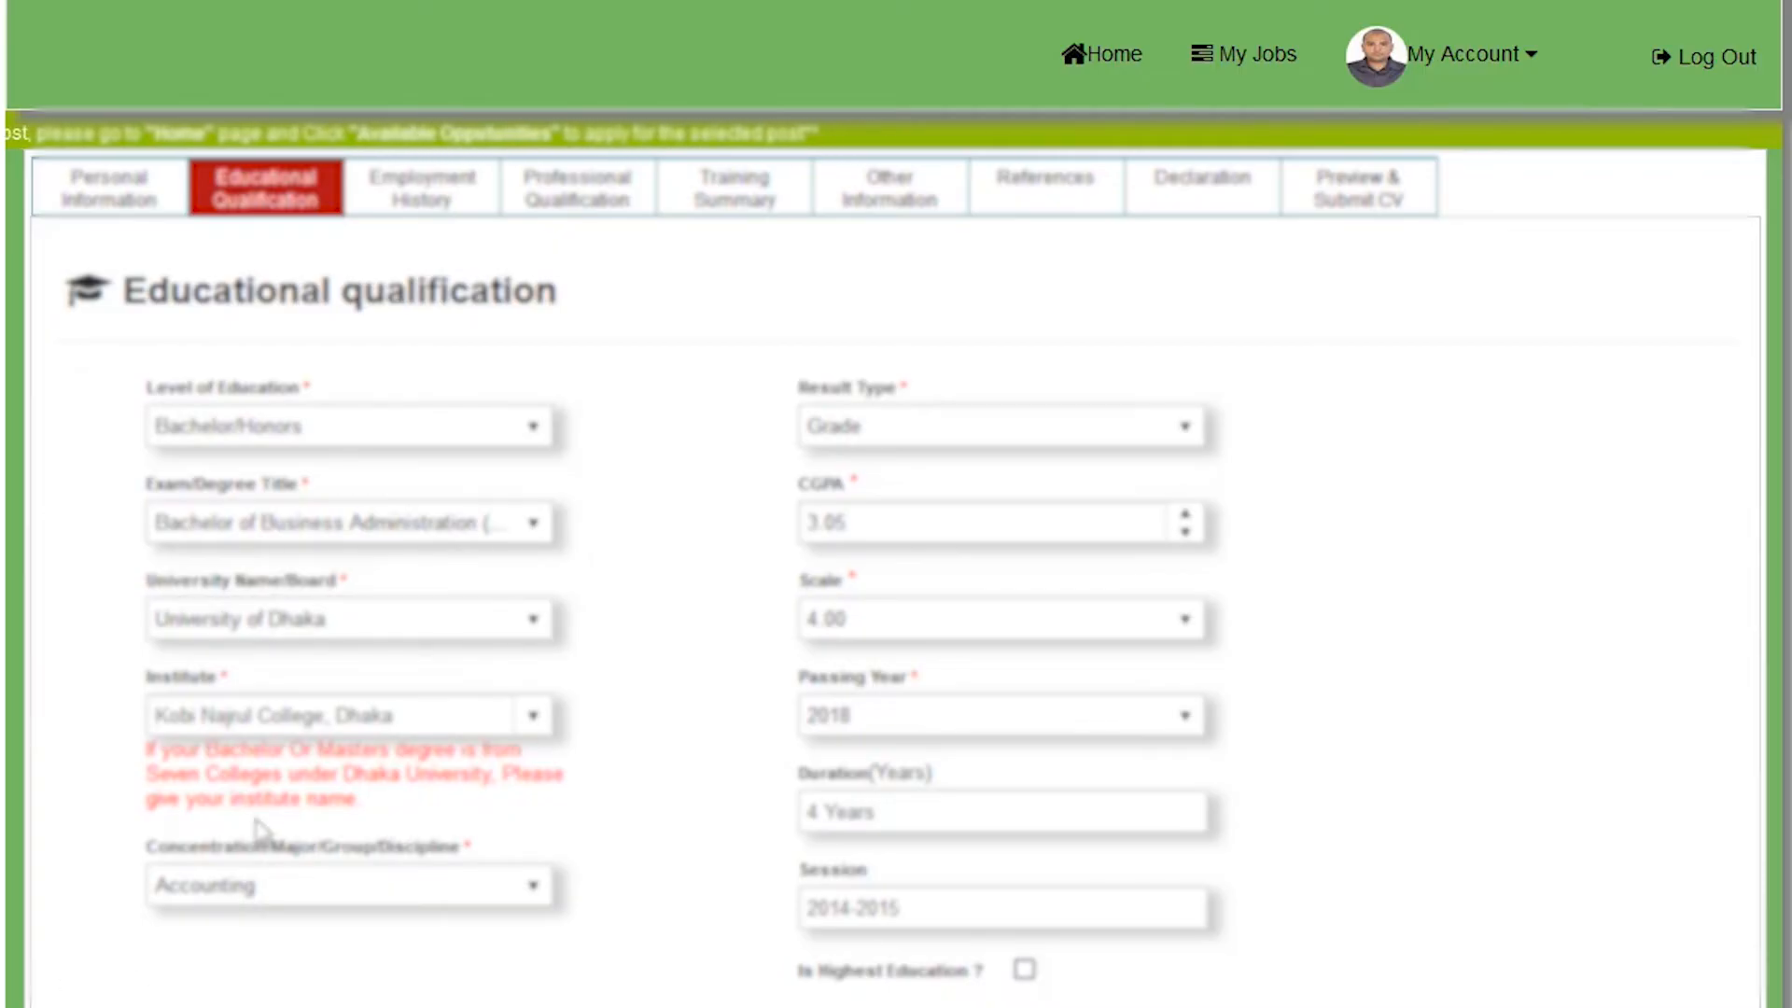
left_click(523, 620)
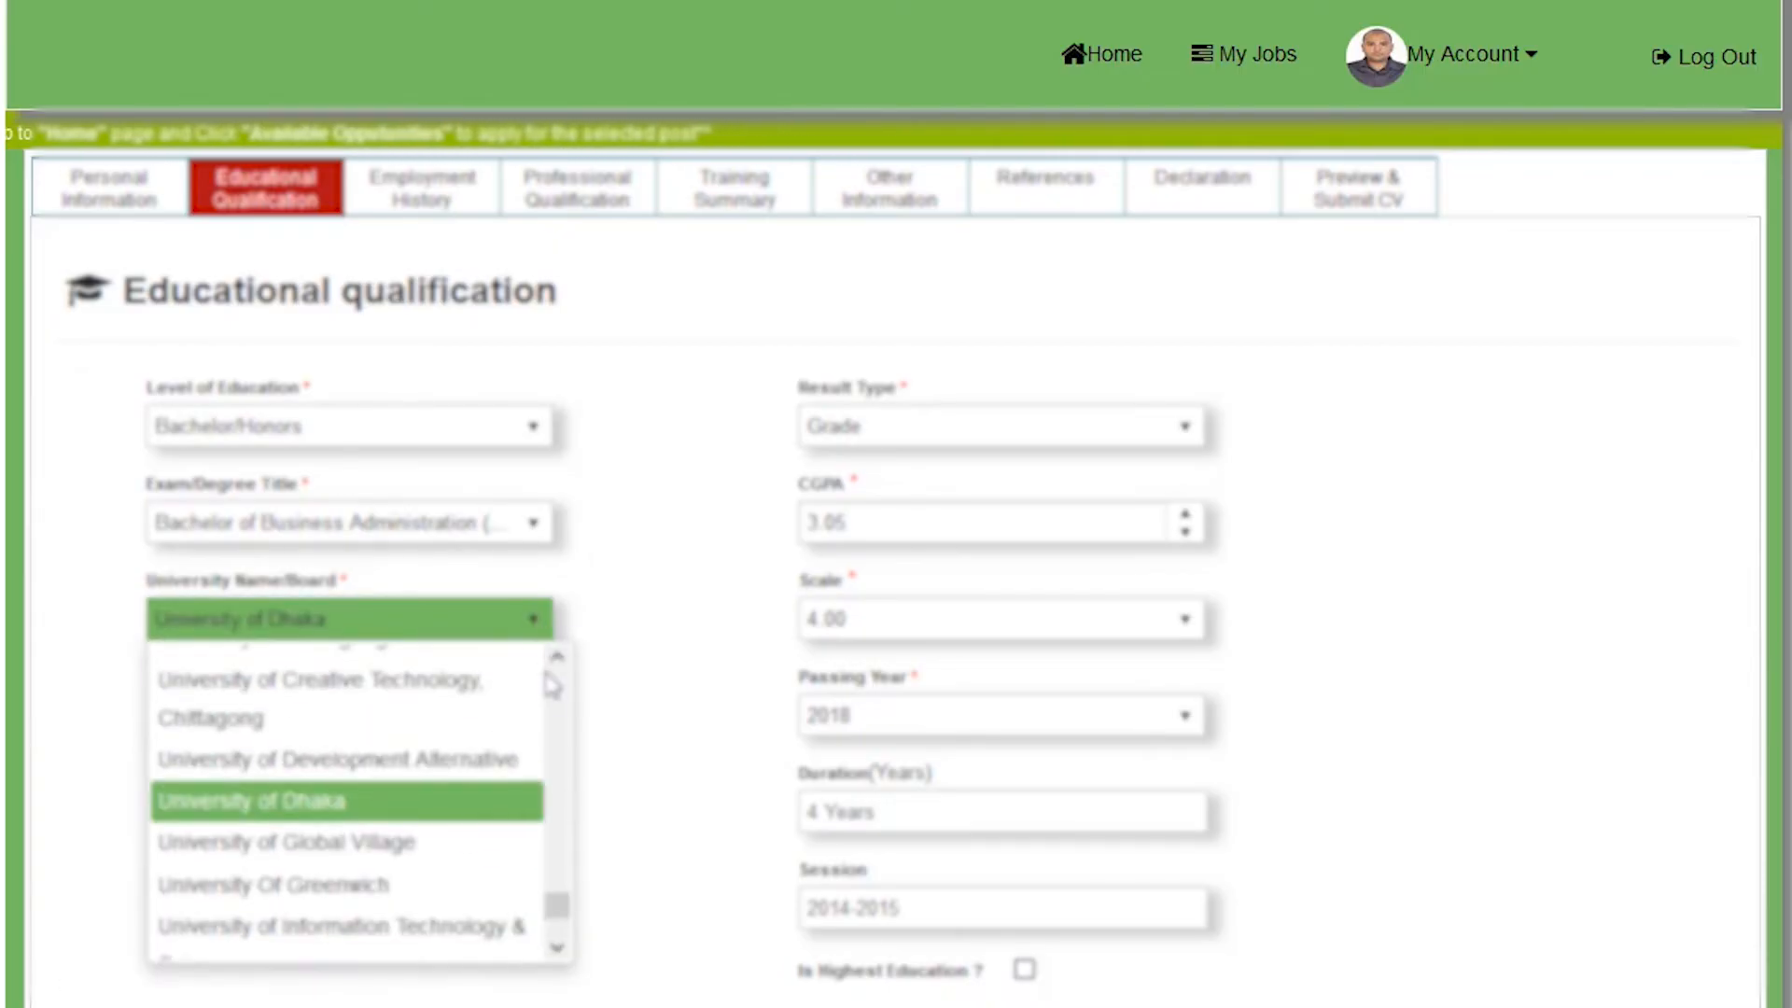
left_click_drag(559, 907, 570, 957)
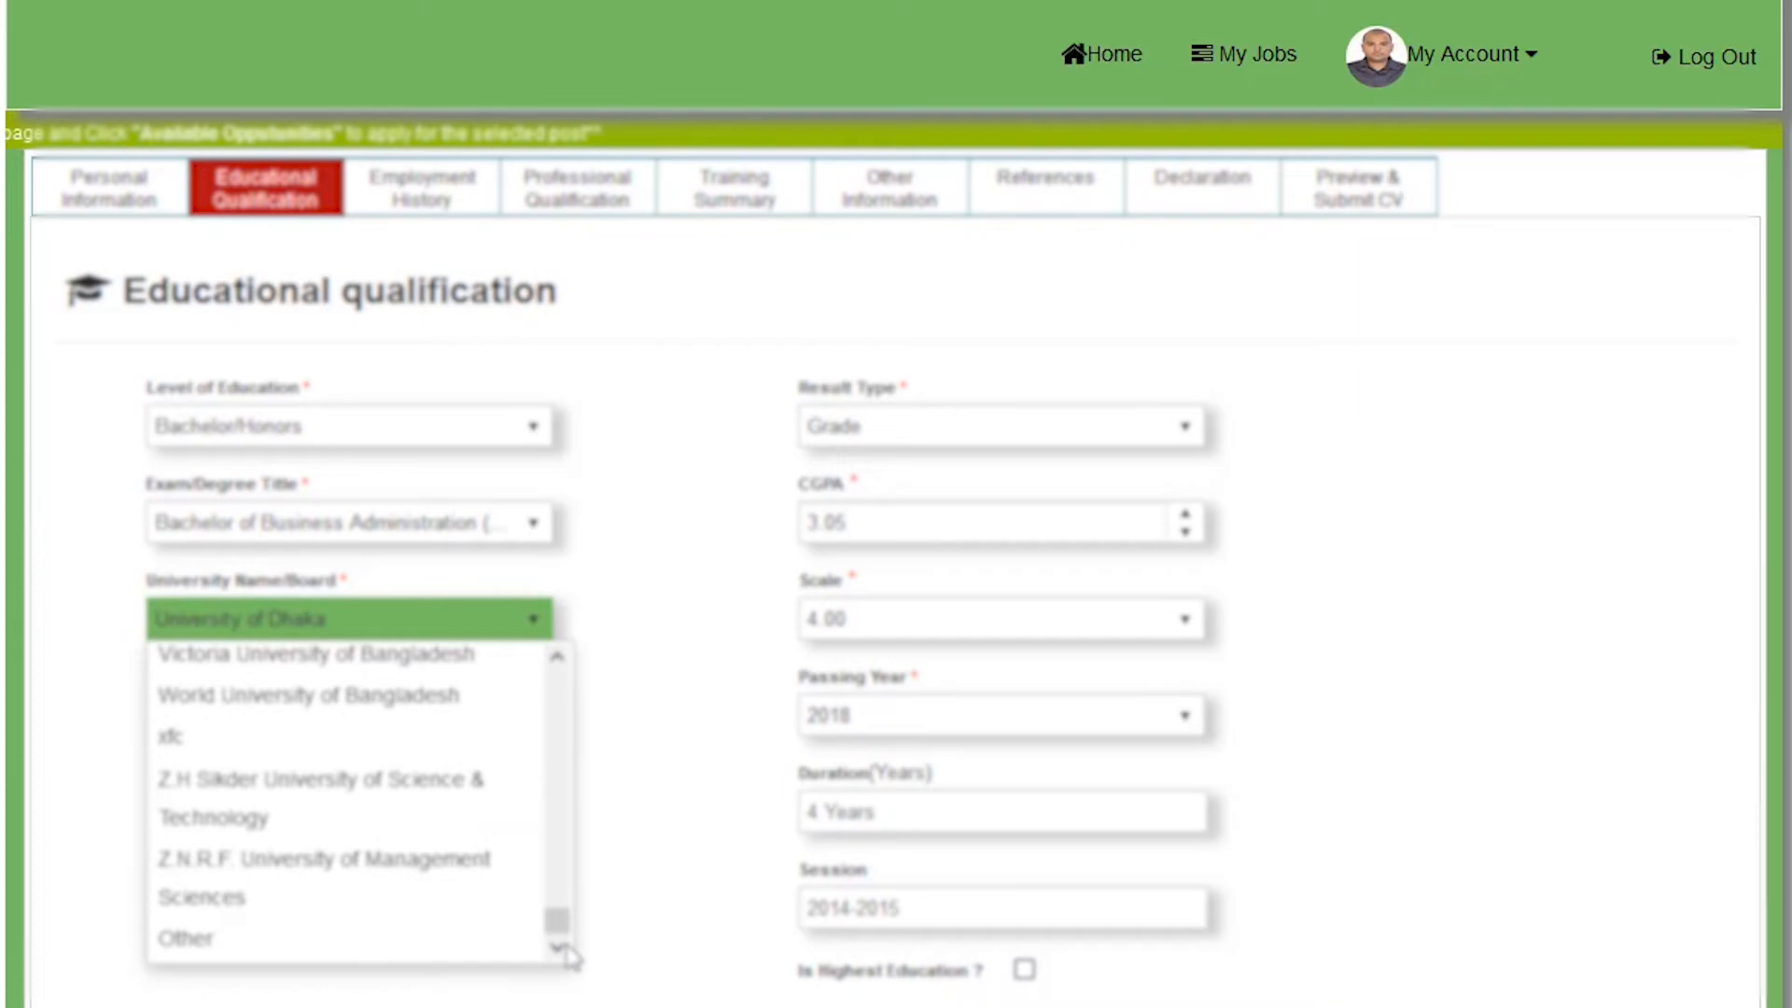
left_click(664, 801)
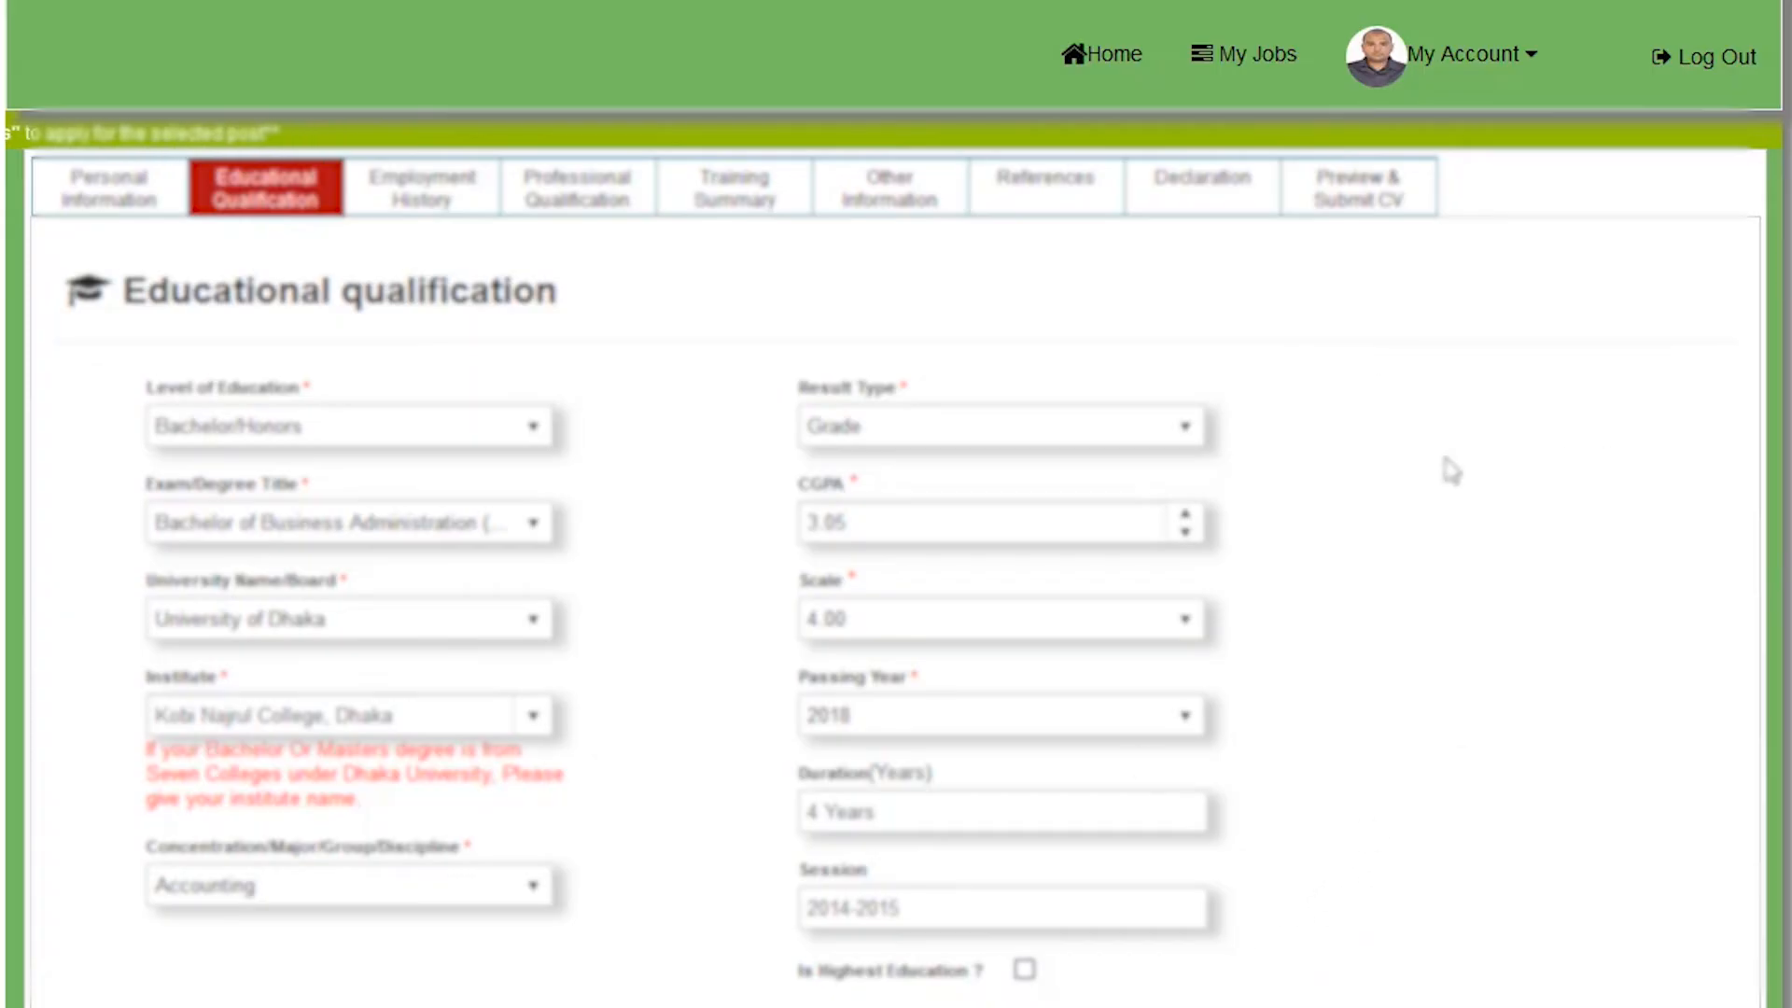
scroll(652, 600, "down", 2)
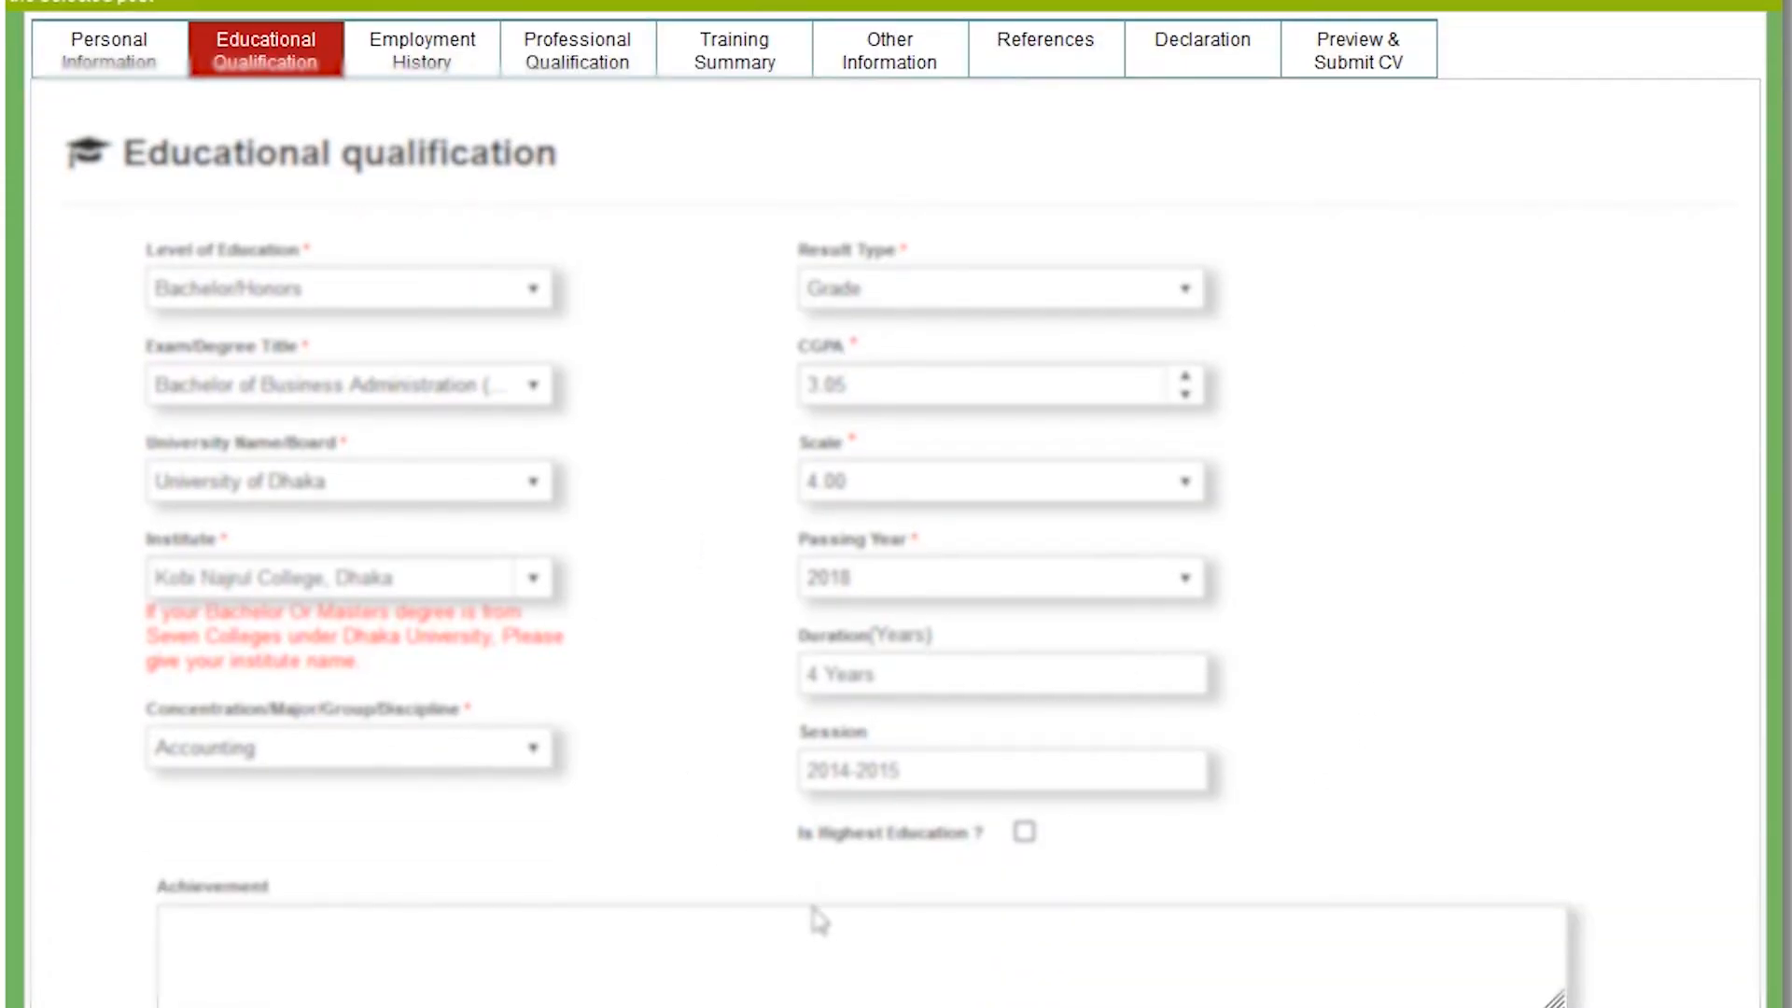
- Preview and save the BBA qualification, confirming the success message
scroll(819, 923, "down", 2)
left_click(800, 949)
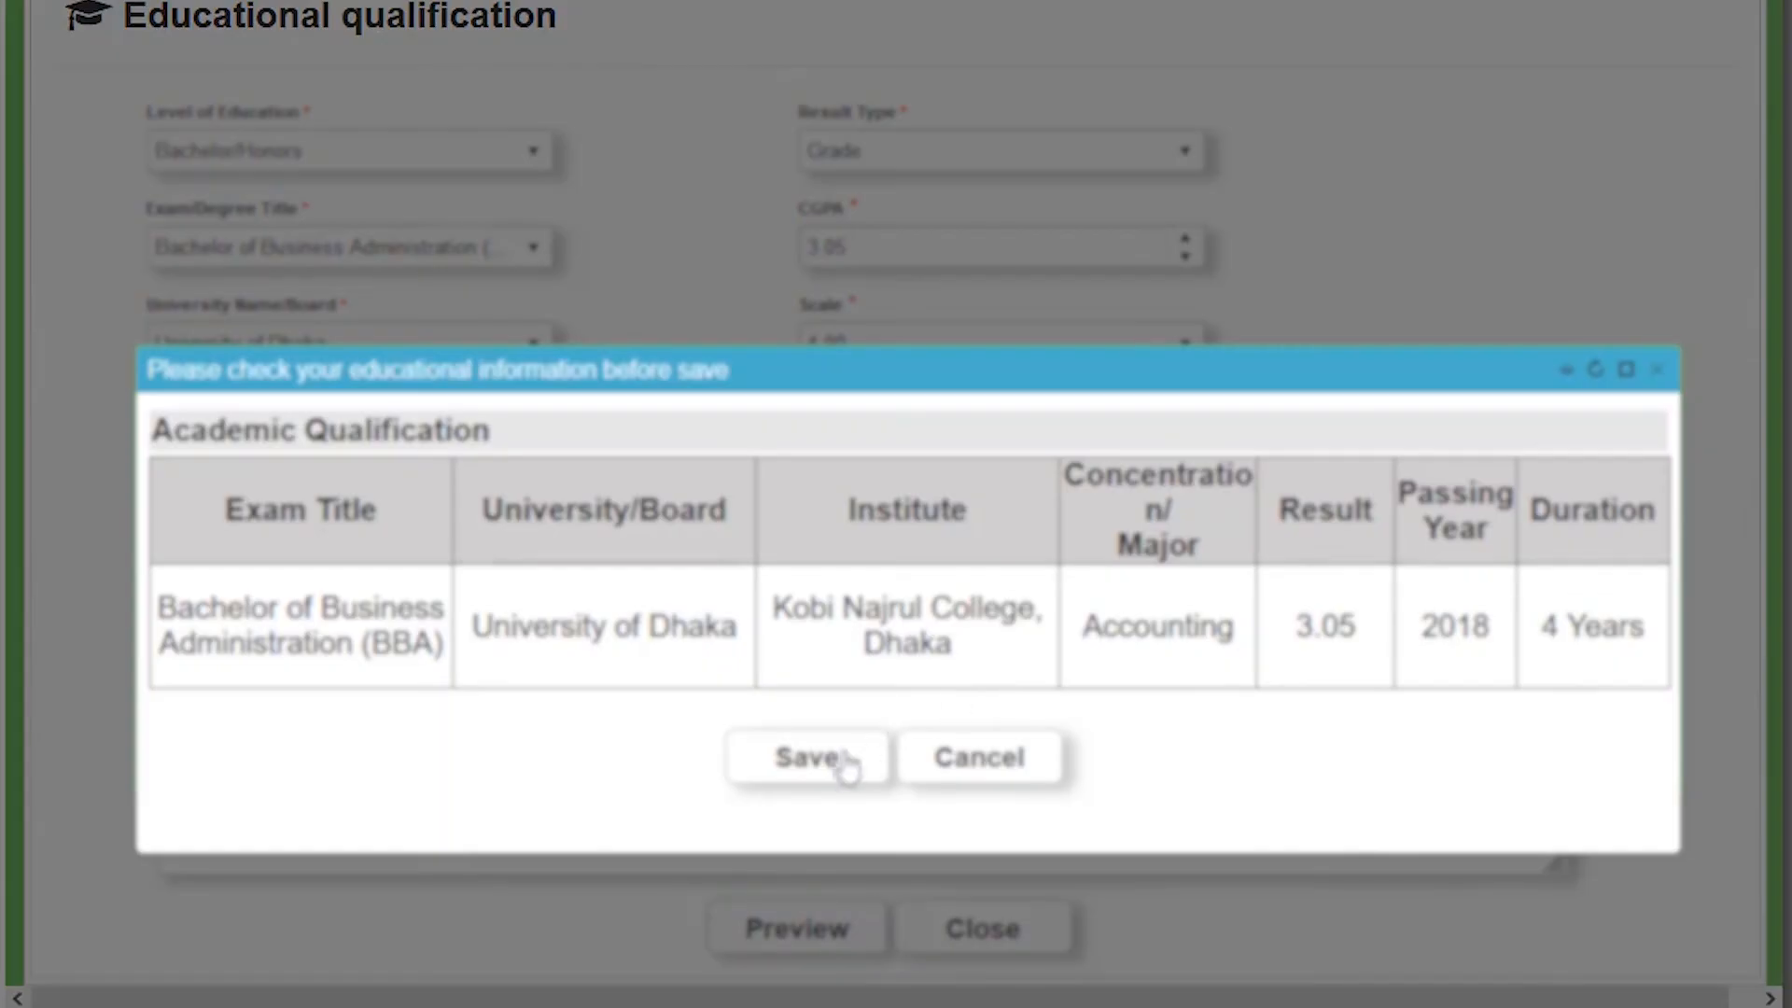
left_click(801, 767)
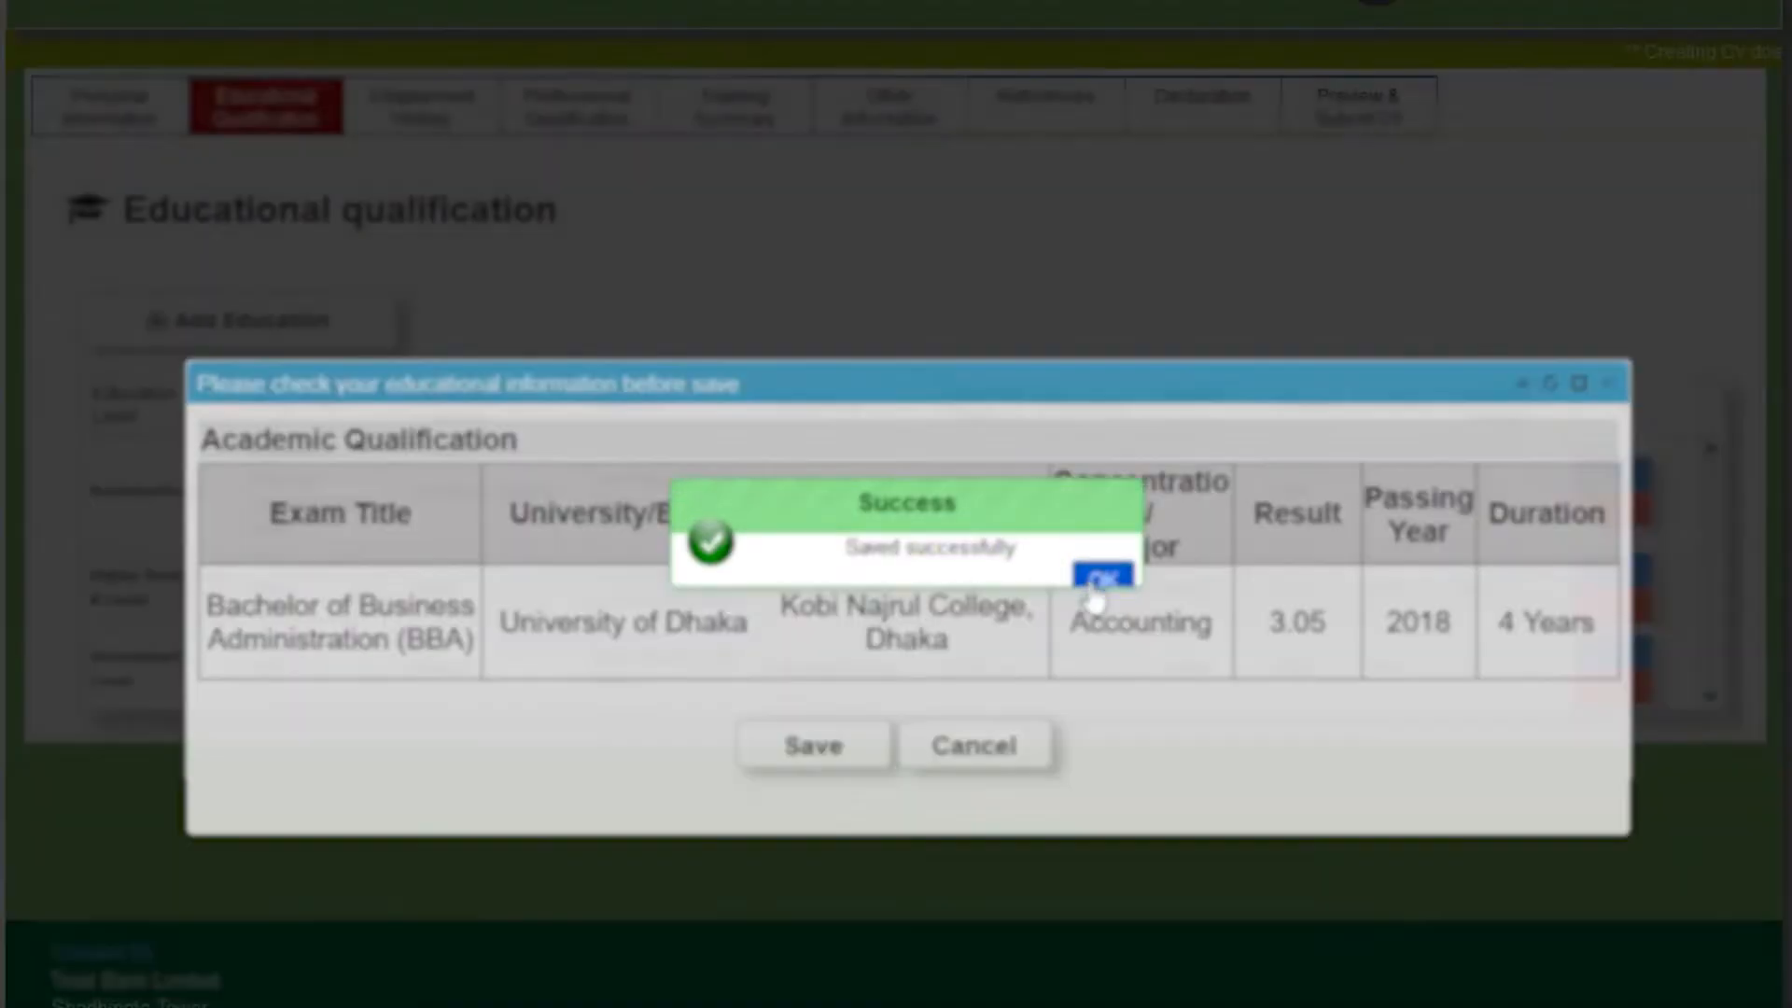
left_click(1097, 588)
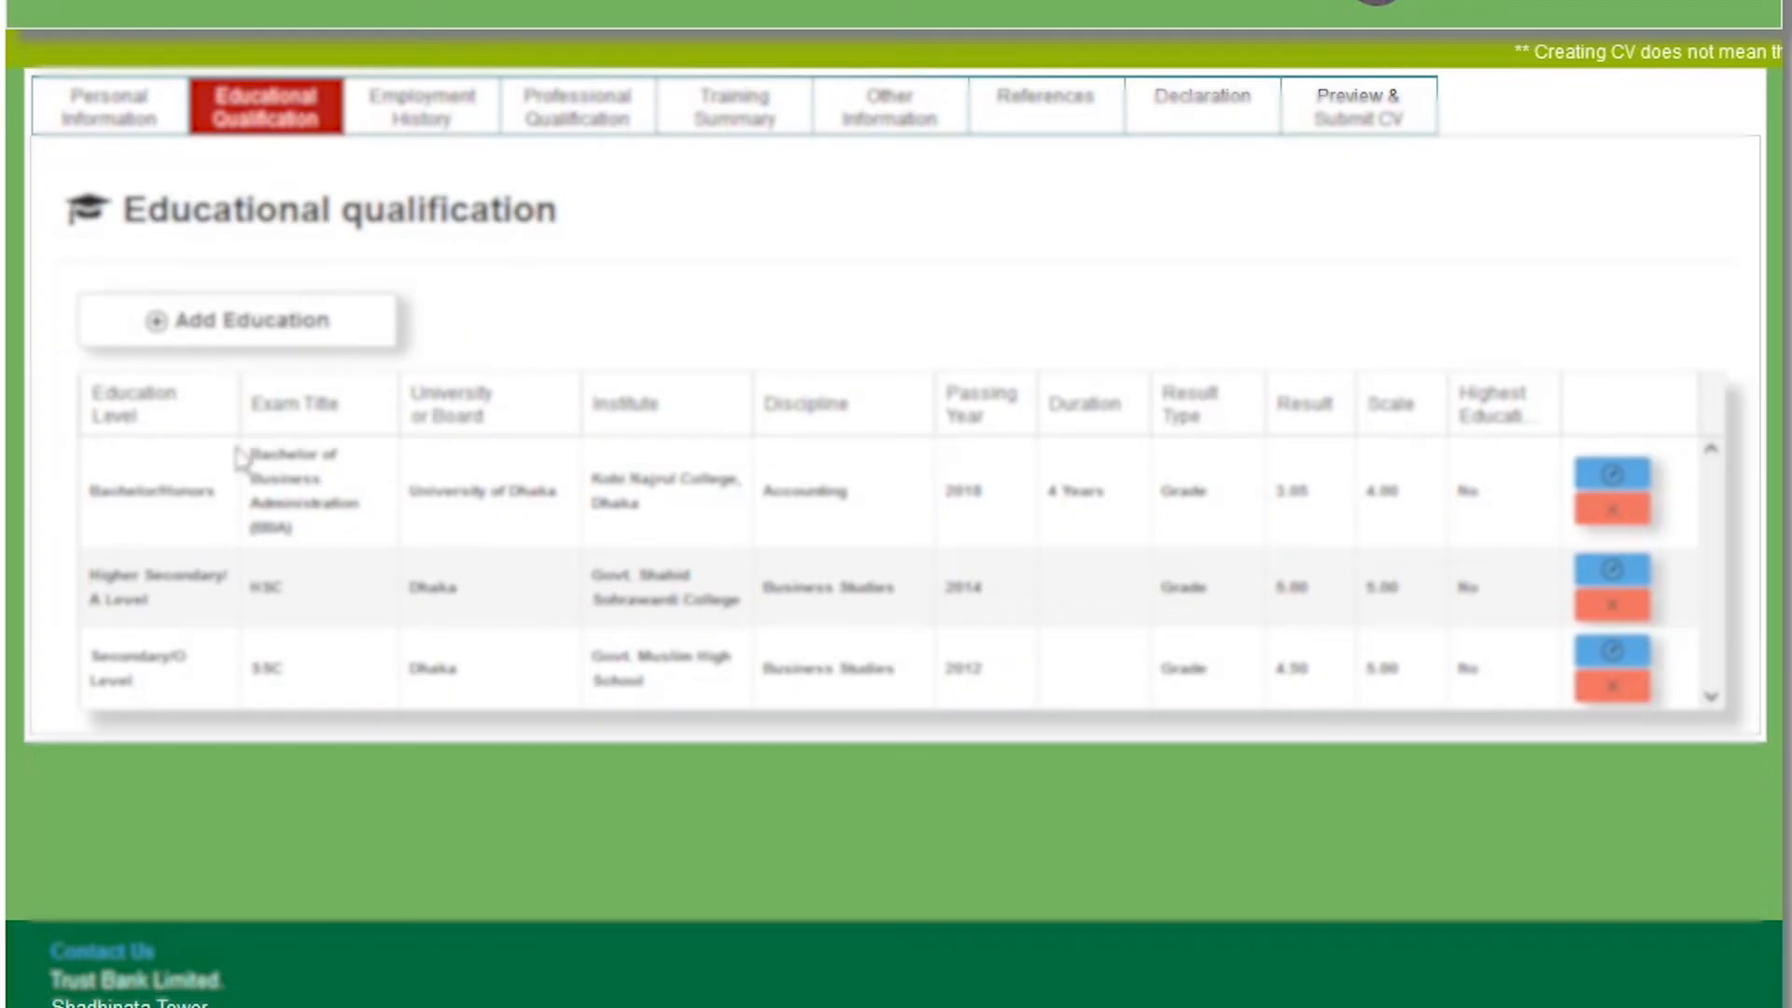
left_click(236, 345)
- Start a Masters education entry and choose its university
left_click(234, 347)
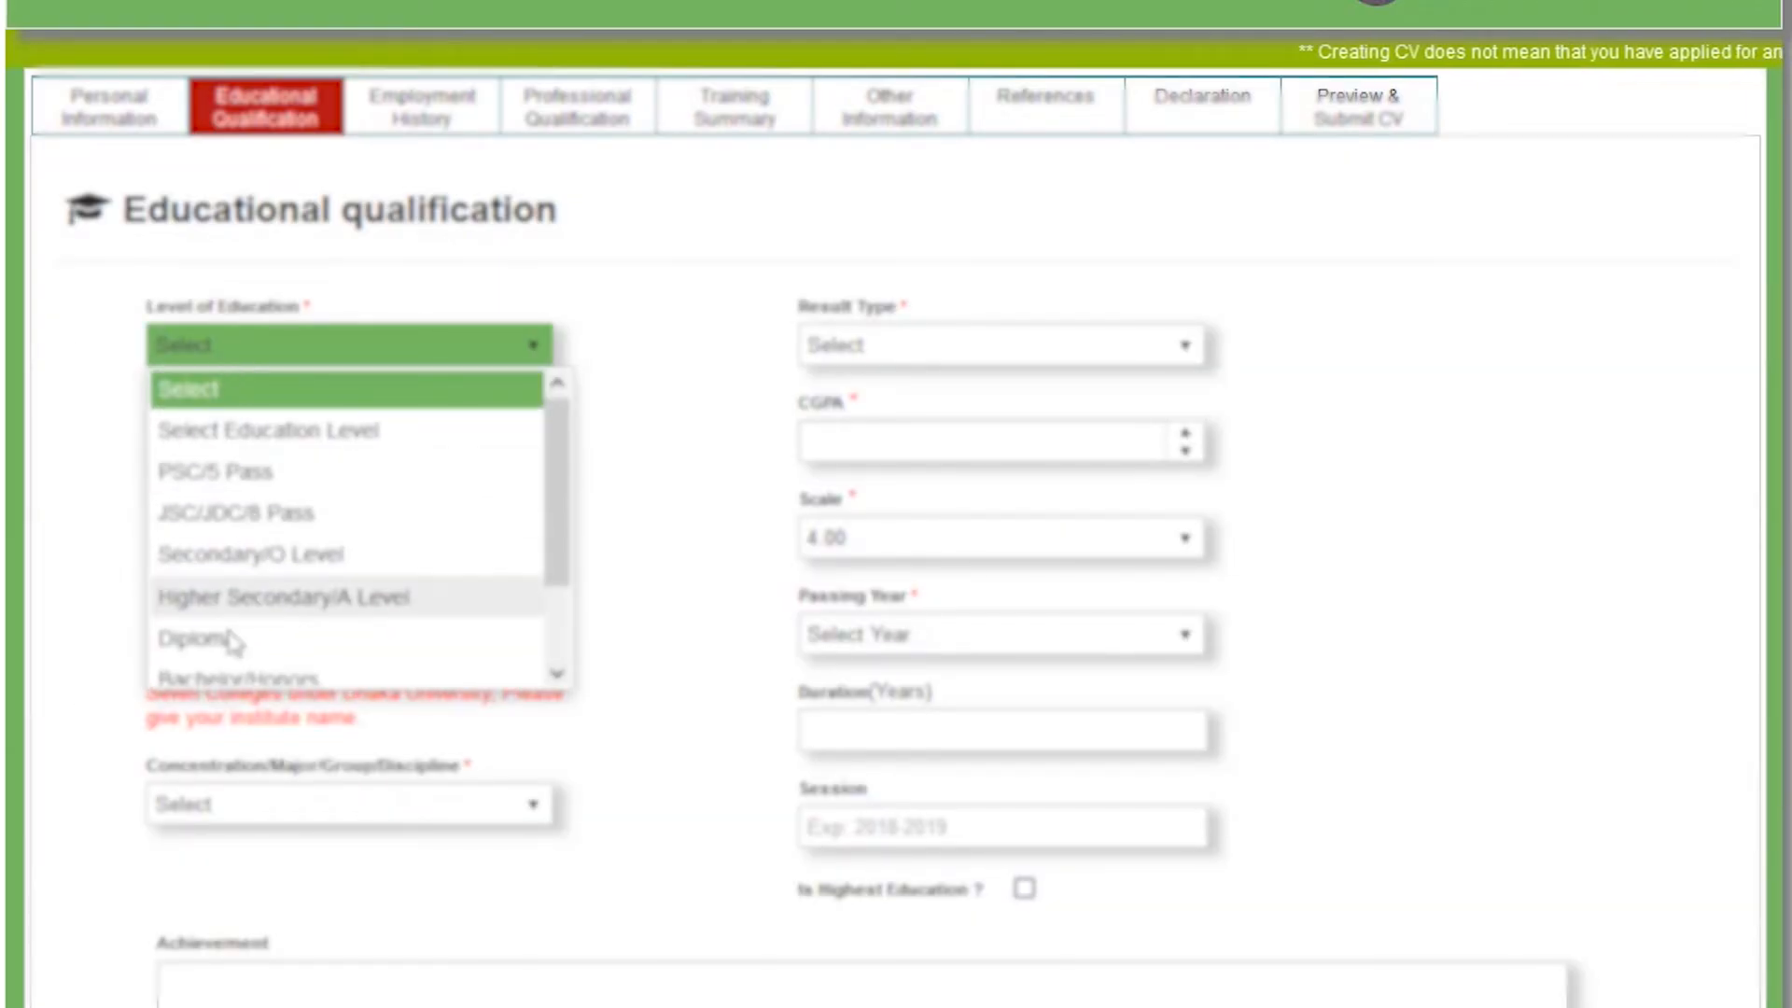
scroll(238, 635, "down", 2)
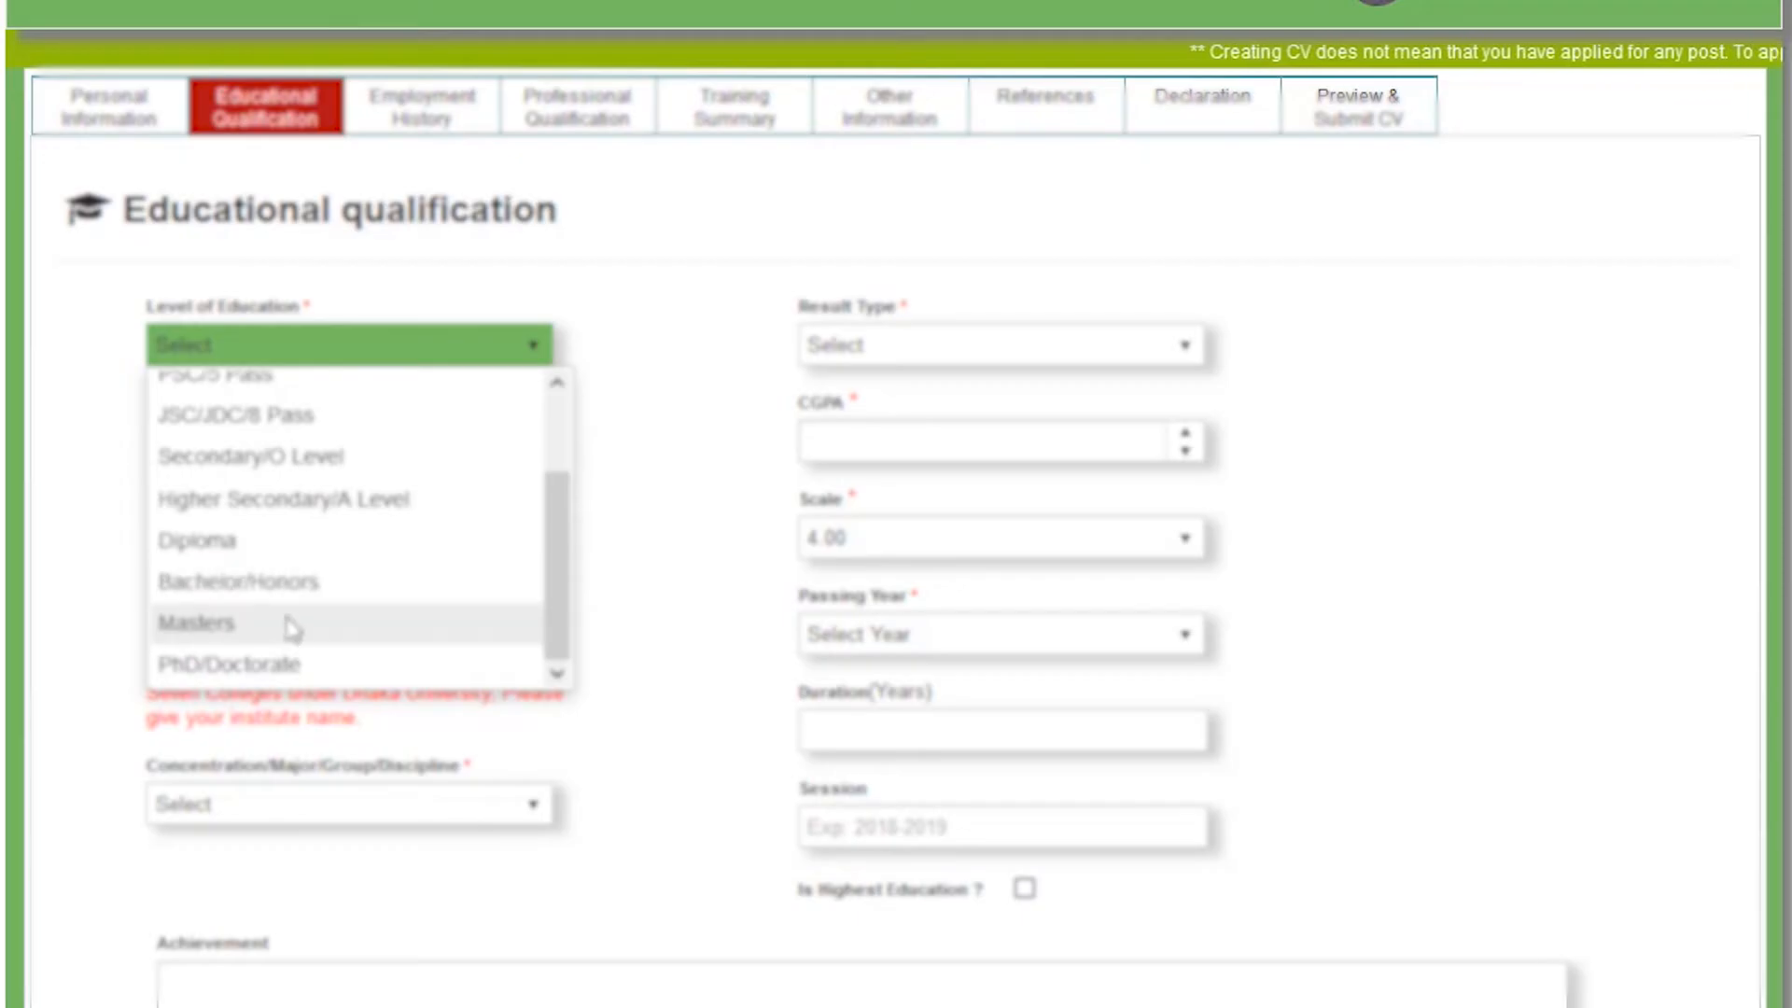
left_click(290, 623)
left_click(247, 546)
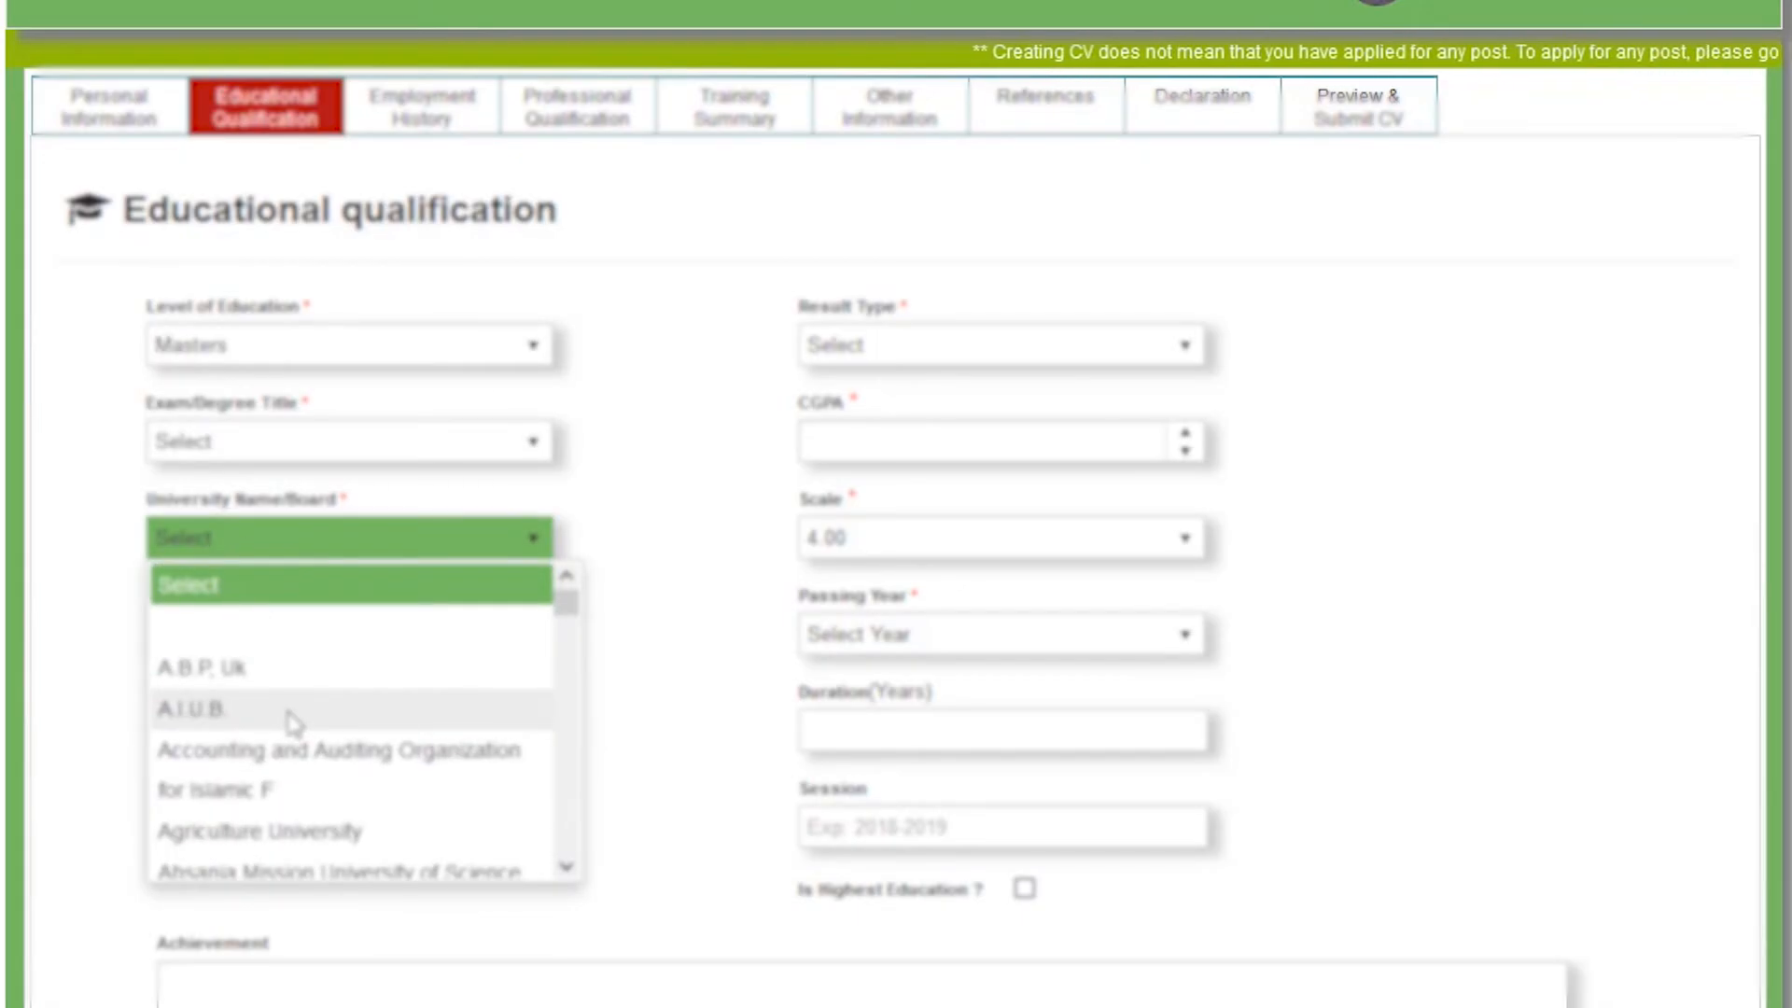
scroll(297, 723, "down", 10)
left_click(299, 714)
- Enter CGPA 3.14, duration 1 Years, session 2018-2019, mark it highest education, and preview
left_click(1088, 355)
left_click(933, 442)
type("3.14")
left_click(850, 731)
type("1 Years")
left_click(844, 822)
type("2018-2019")
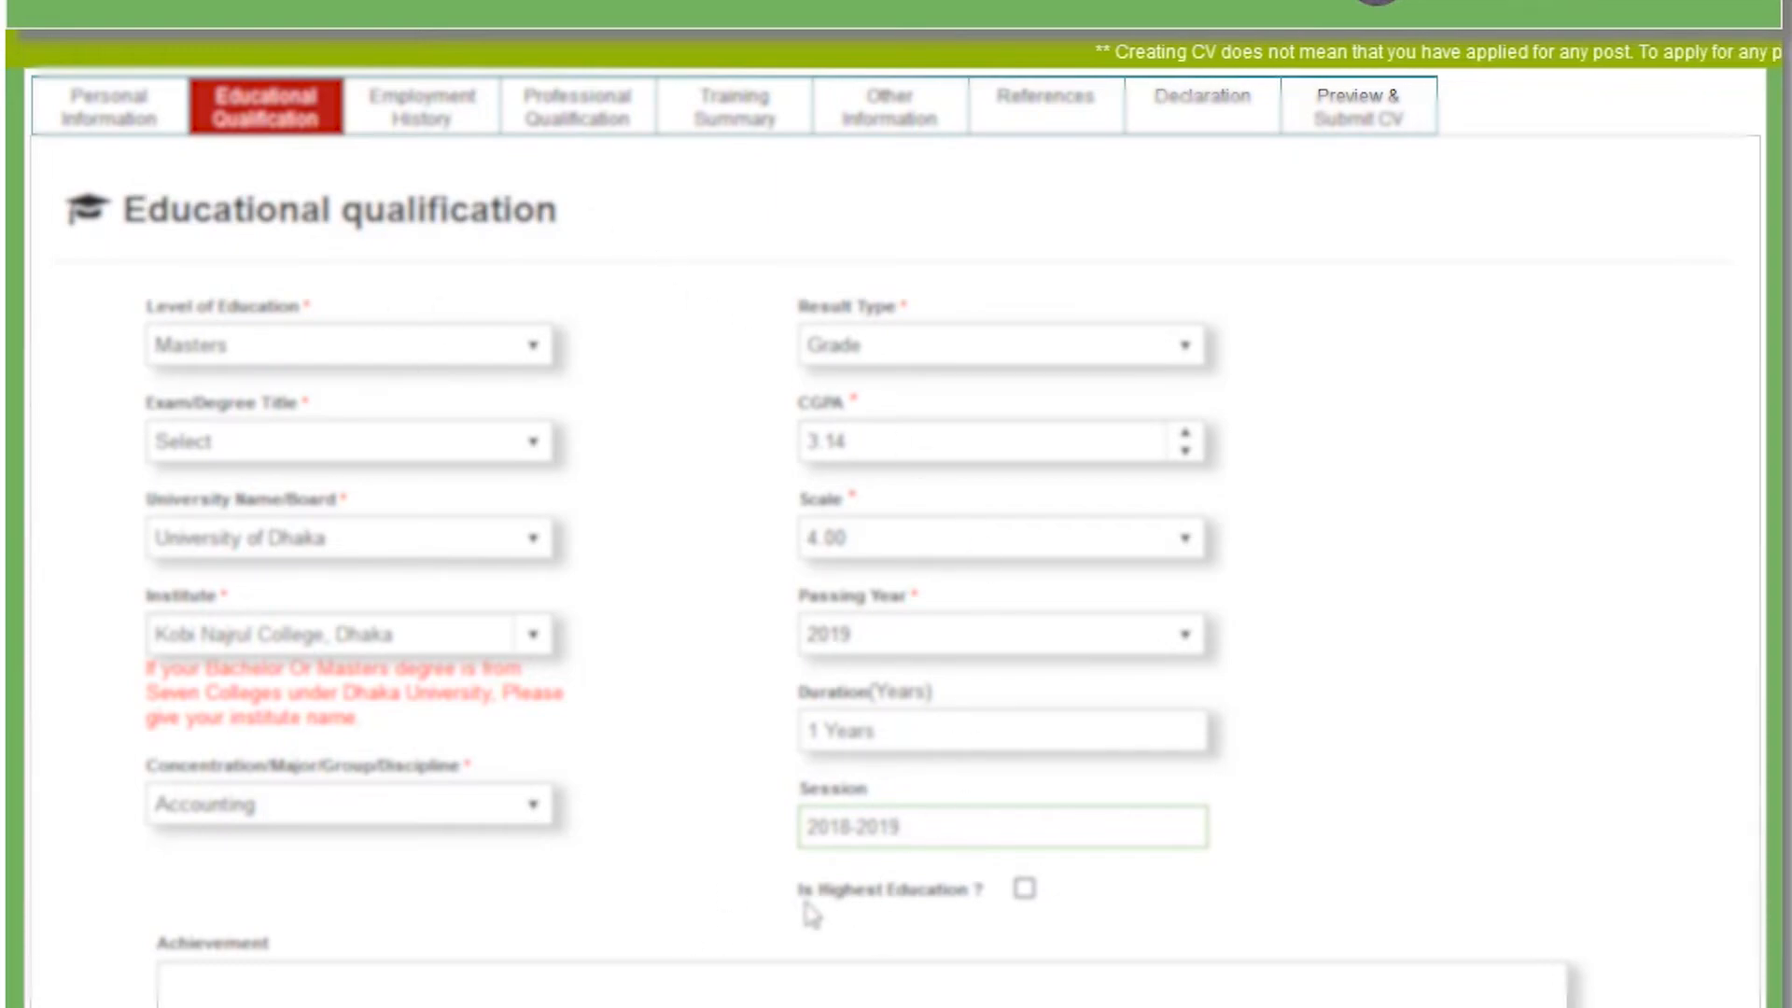
left_click(1024, 889)
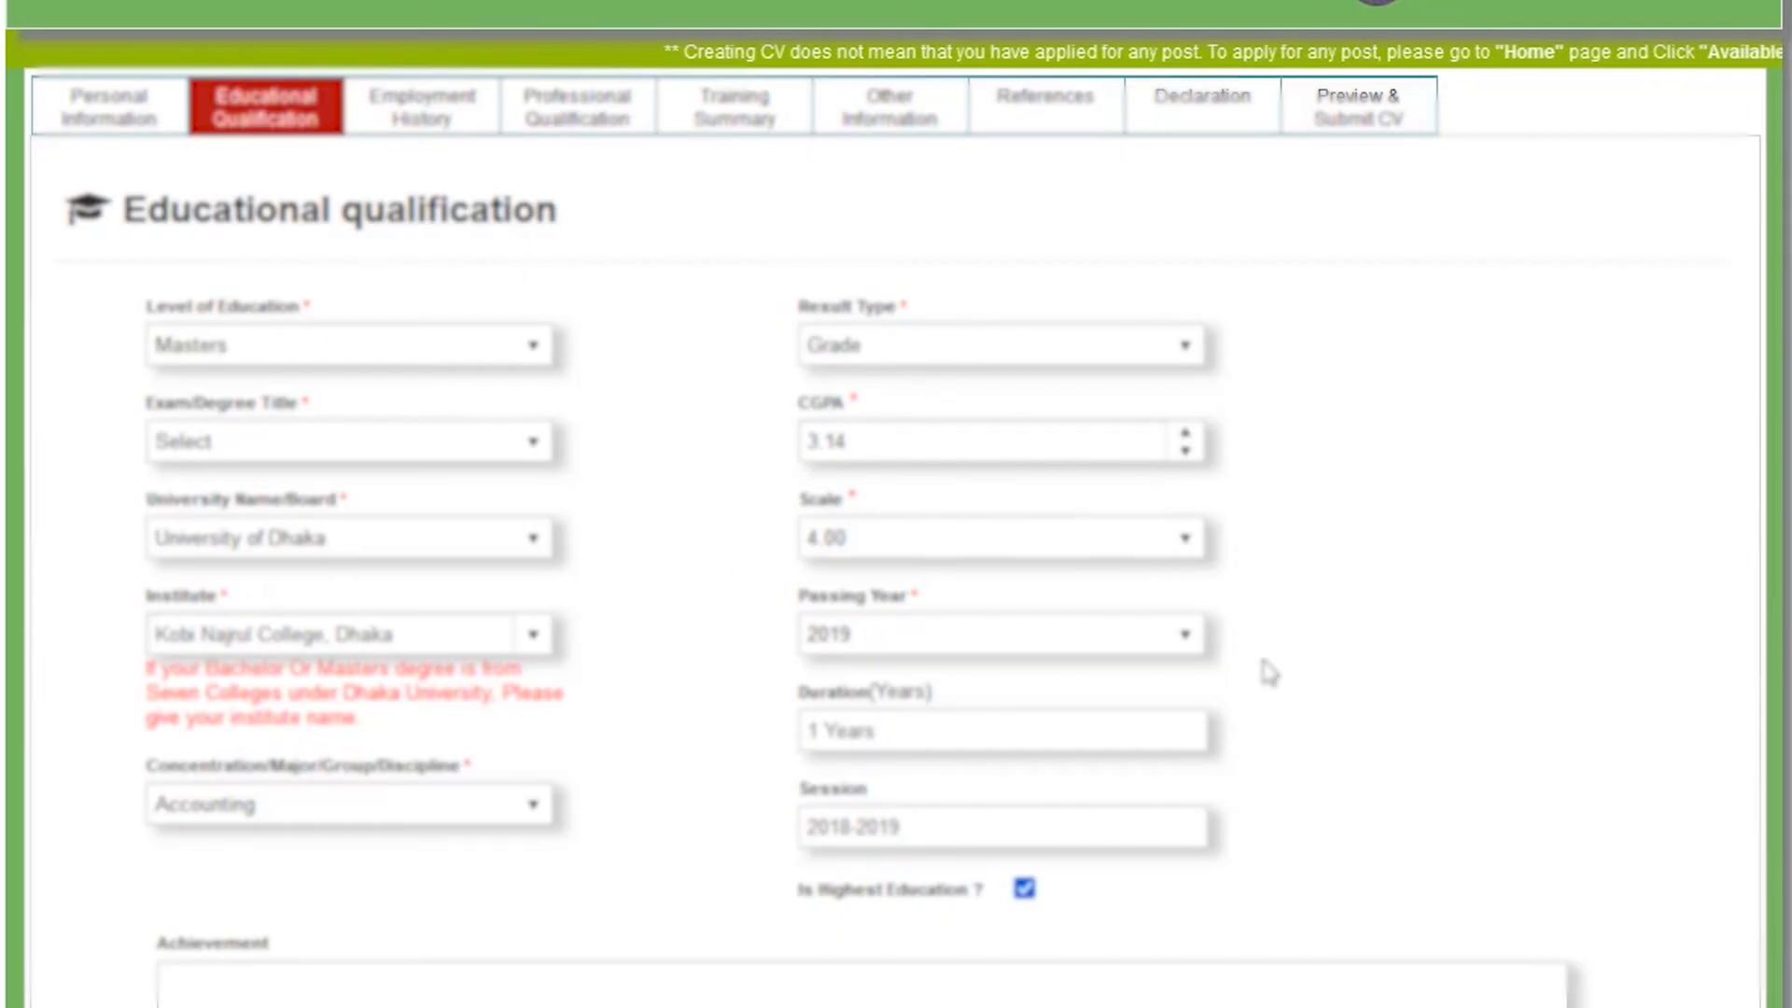
scroll(1011, 870, "down", 2)
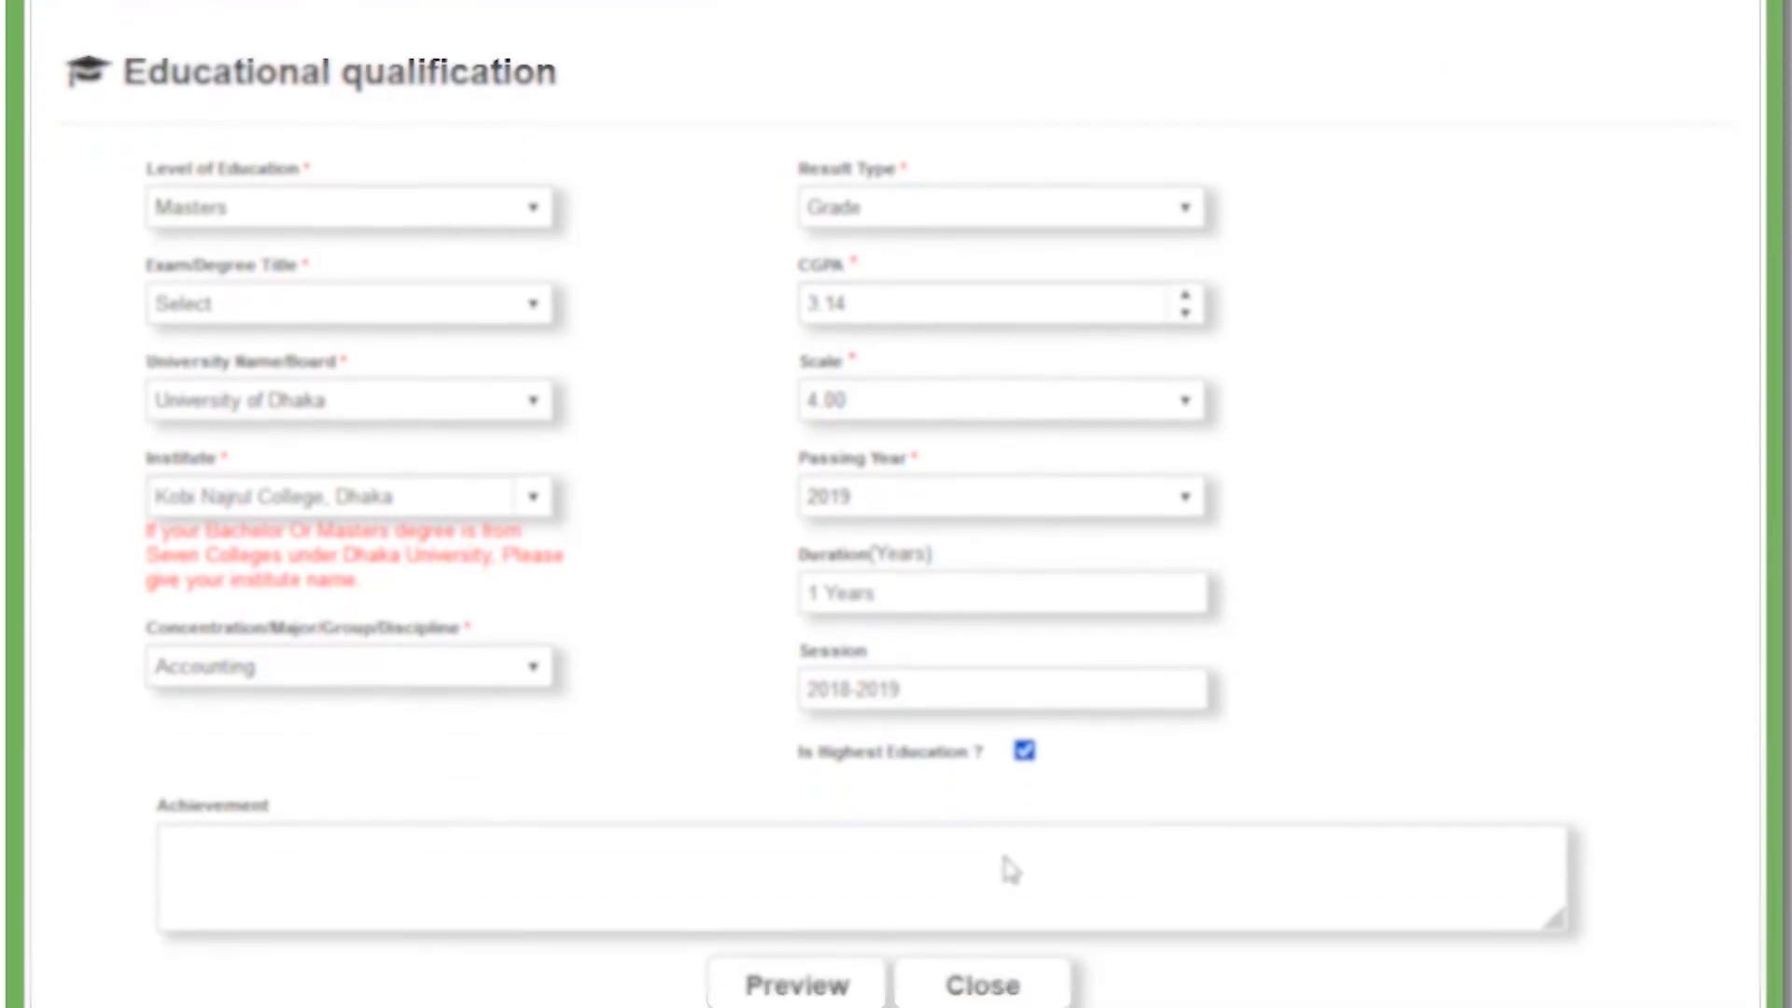
left_click(752, 989)
- Attempt to save the Masters entry, dismiss the missing-required-fields warning, and close the check
left_click(814, 758)
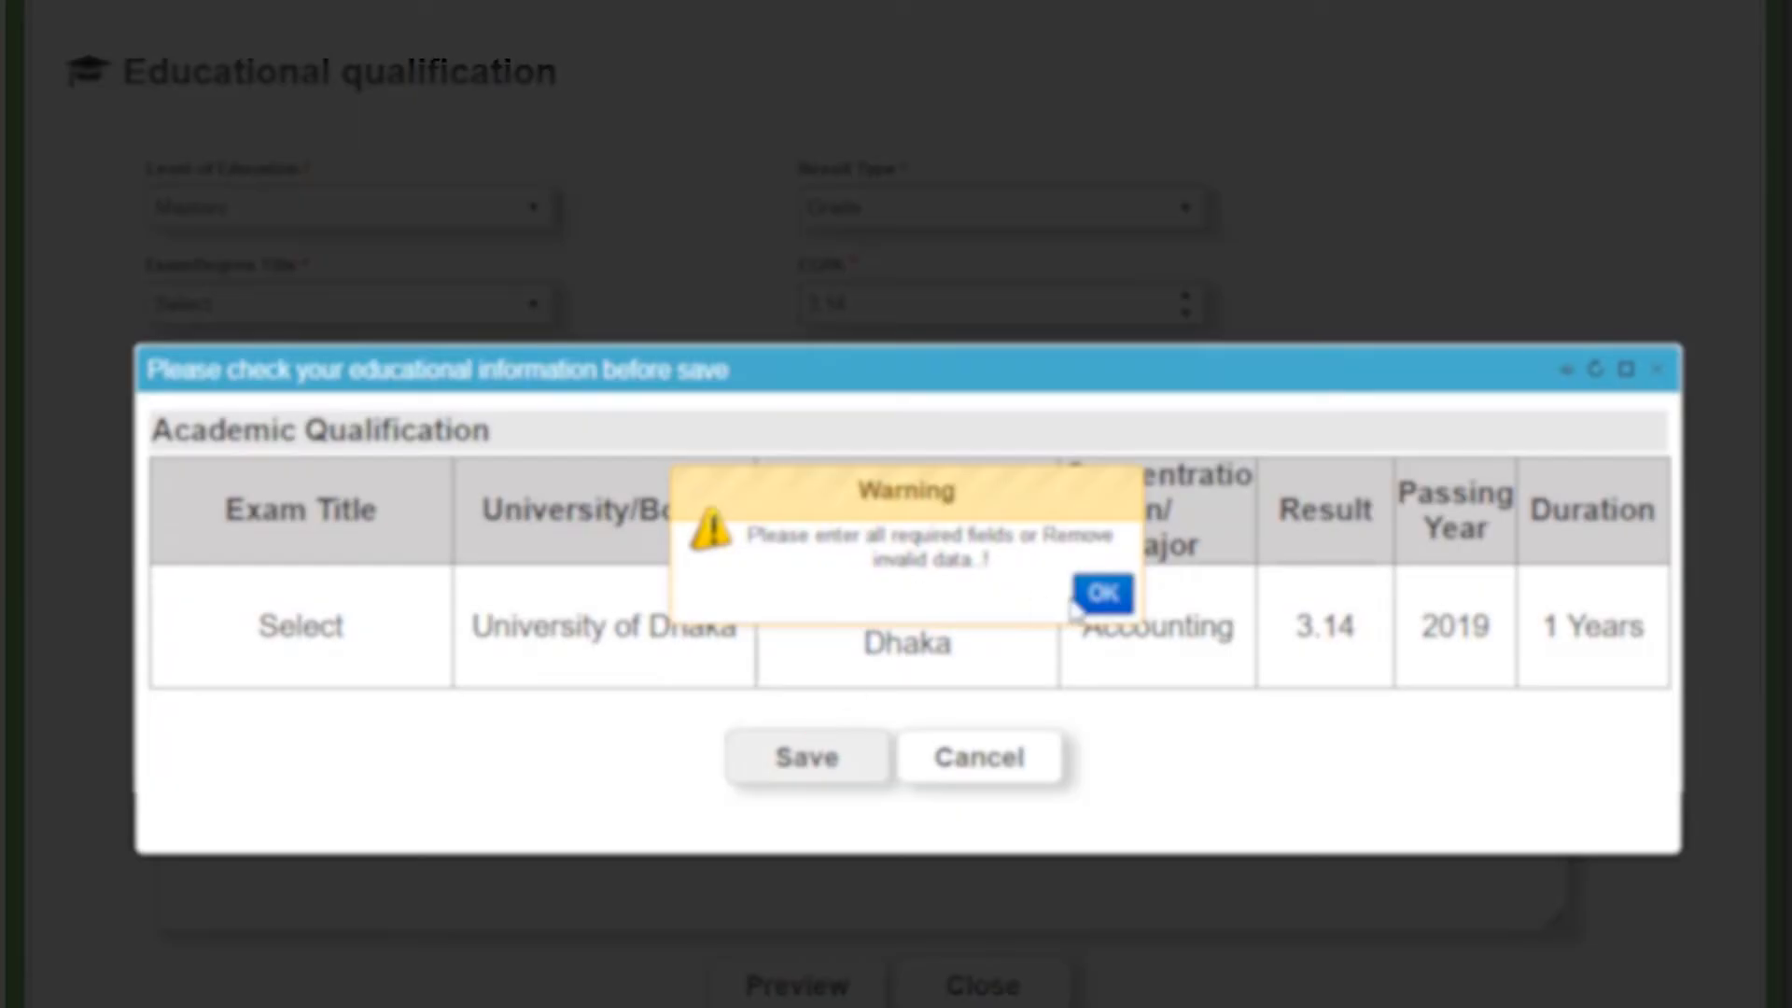
left_click(1102, 597)
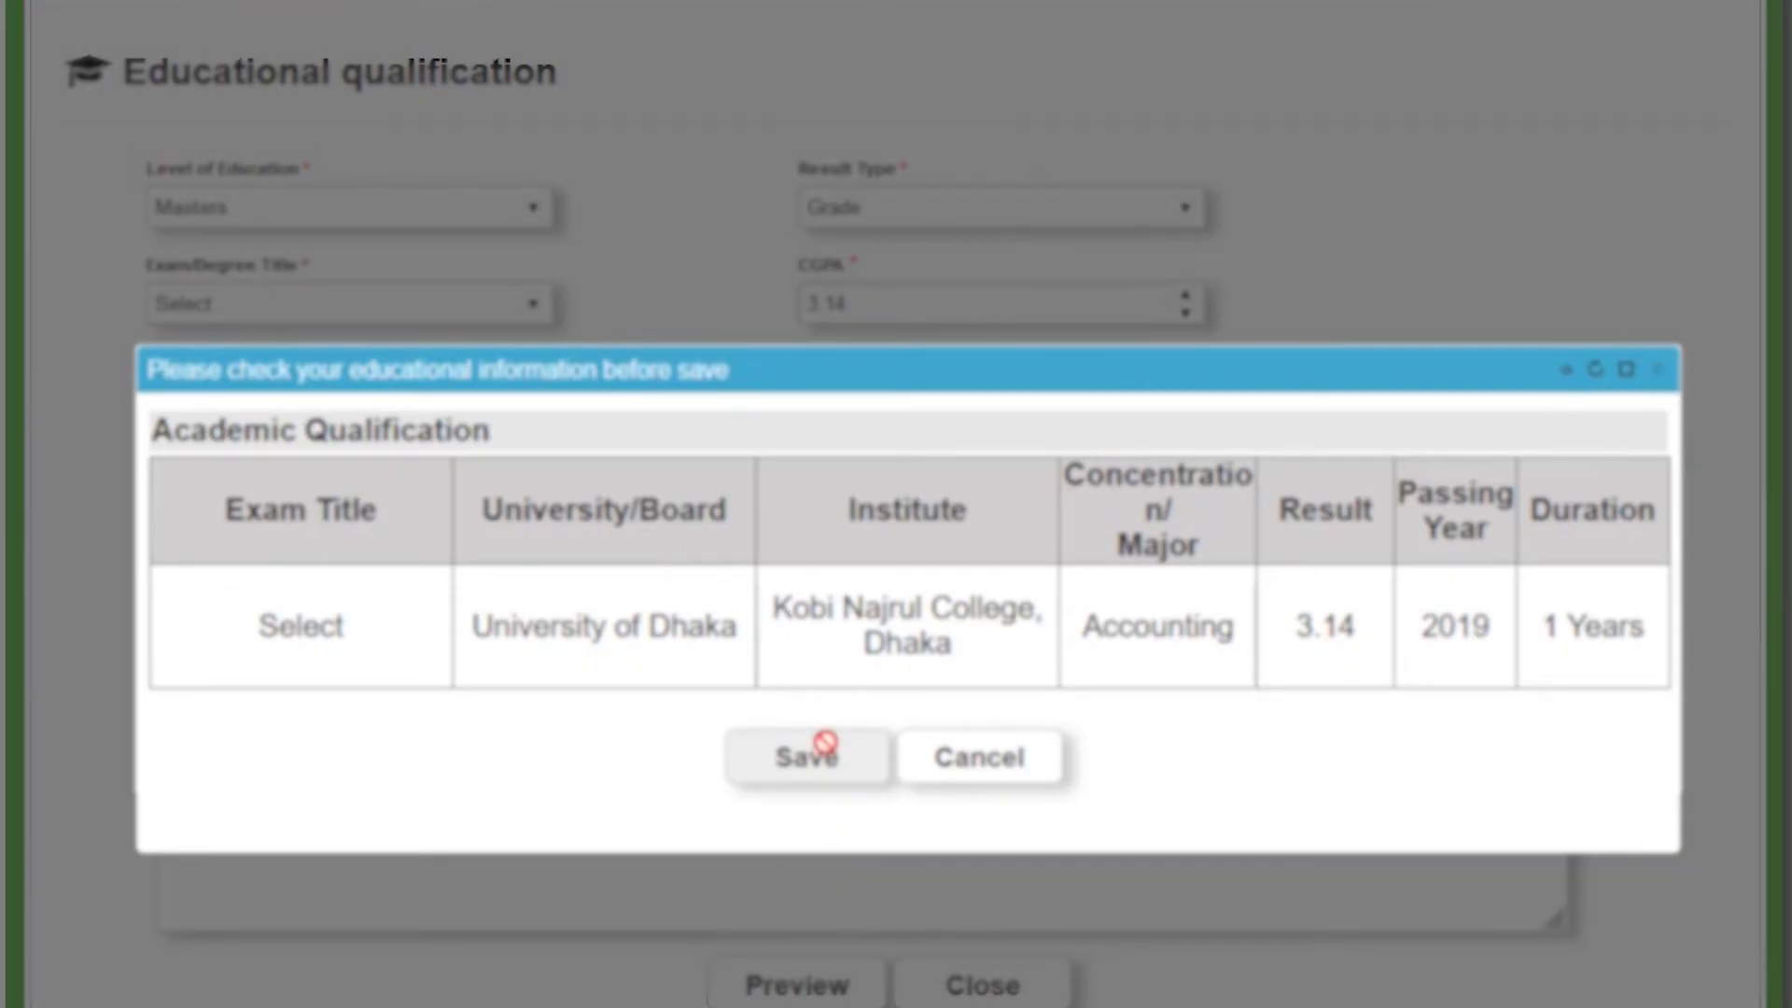
left_click(1658, 370)
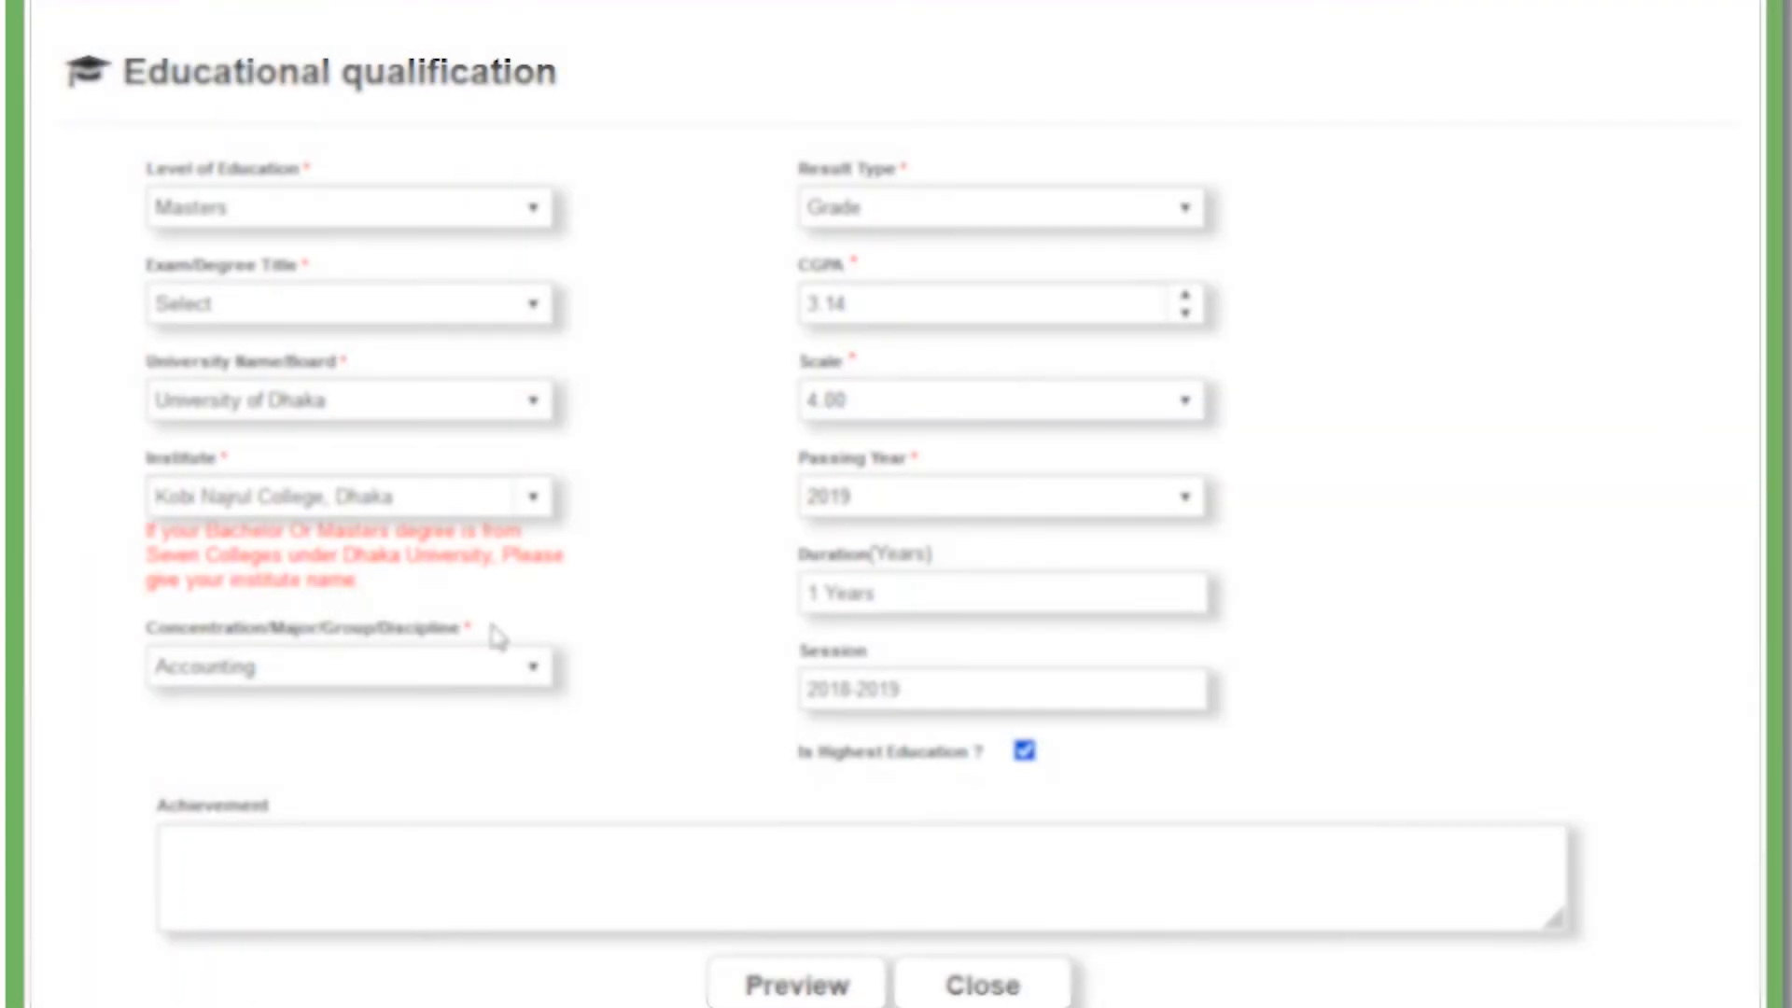
scroll(1041, 602, "down", 3)
scroll(1044, 616, "up", 4)
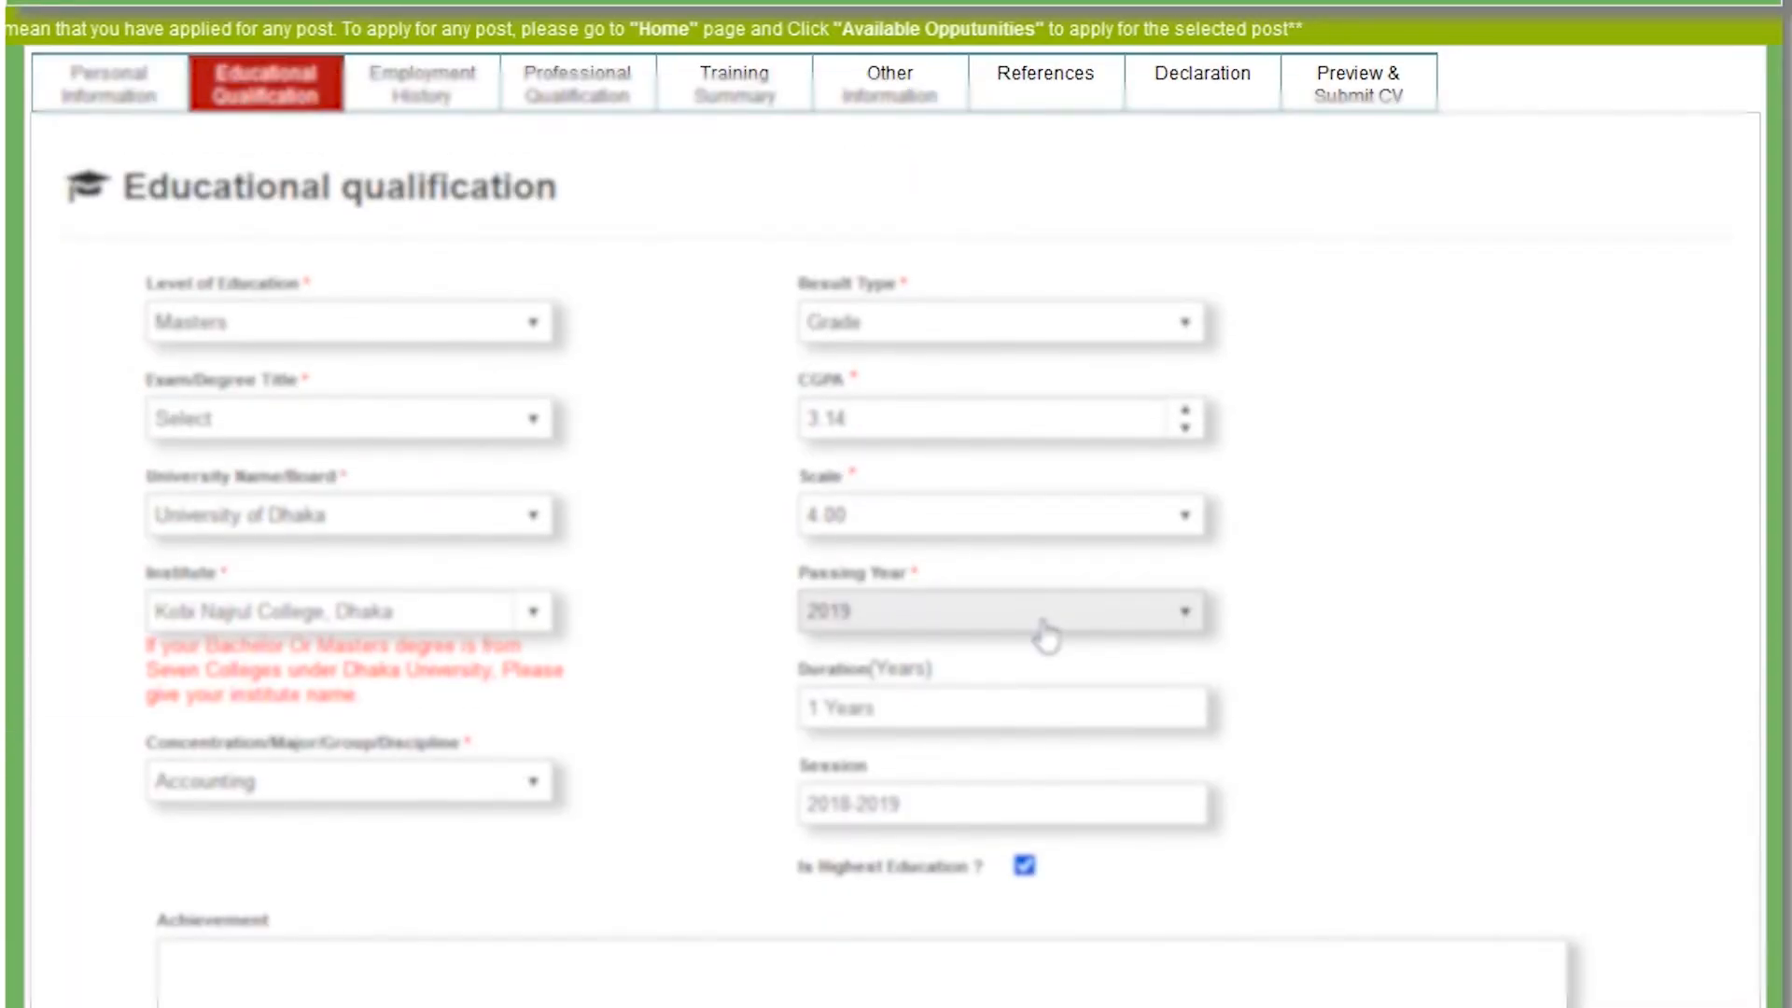
scroll(1045, 628, "down", 1)
- Retry saving, dismiss the same warning, and cancel saving the incomplete Masters entry
left_click(798, 964)
left_click(862, 763)
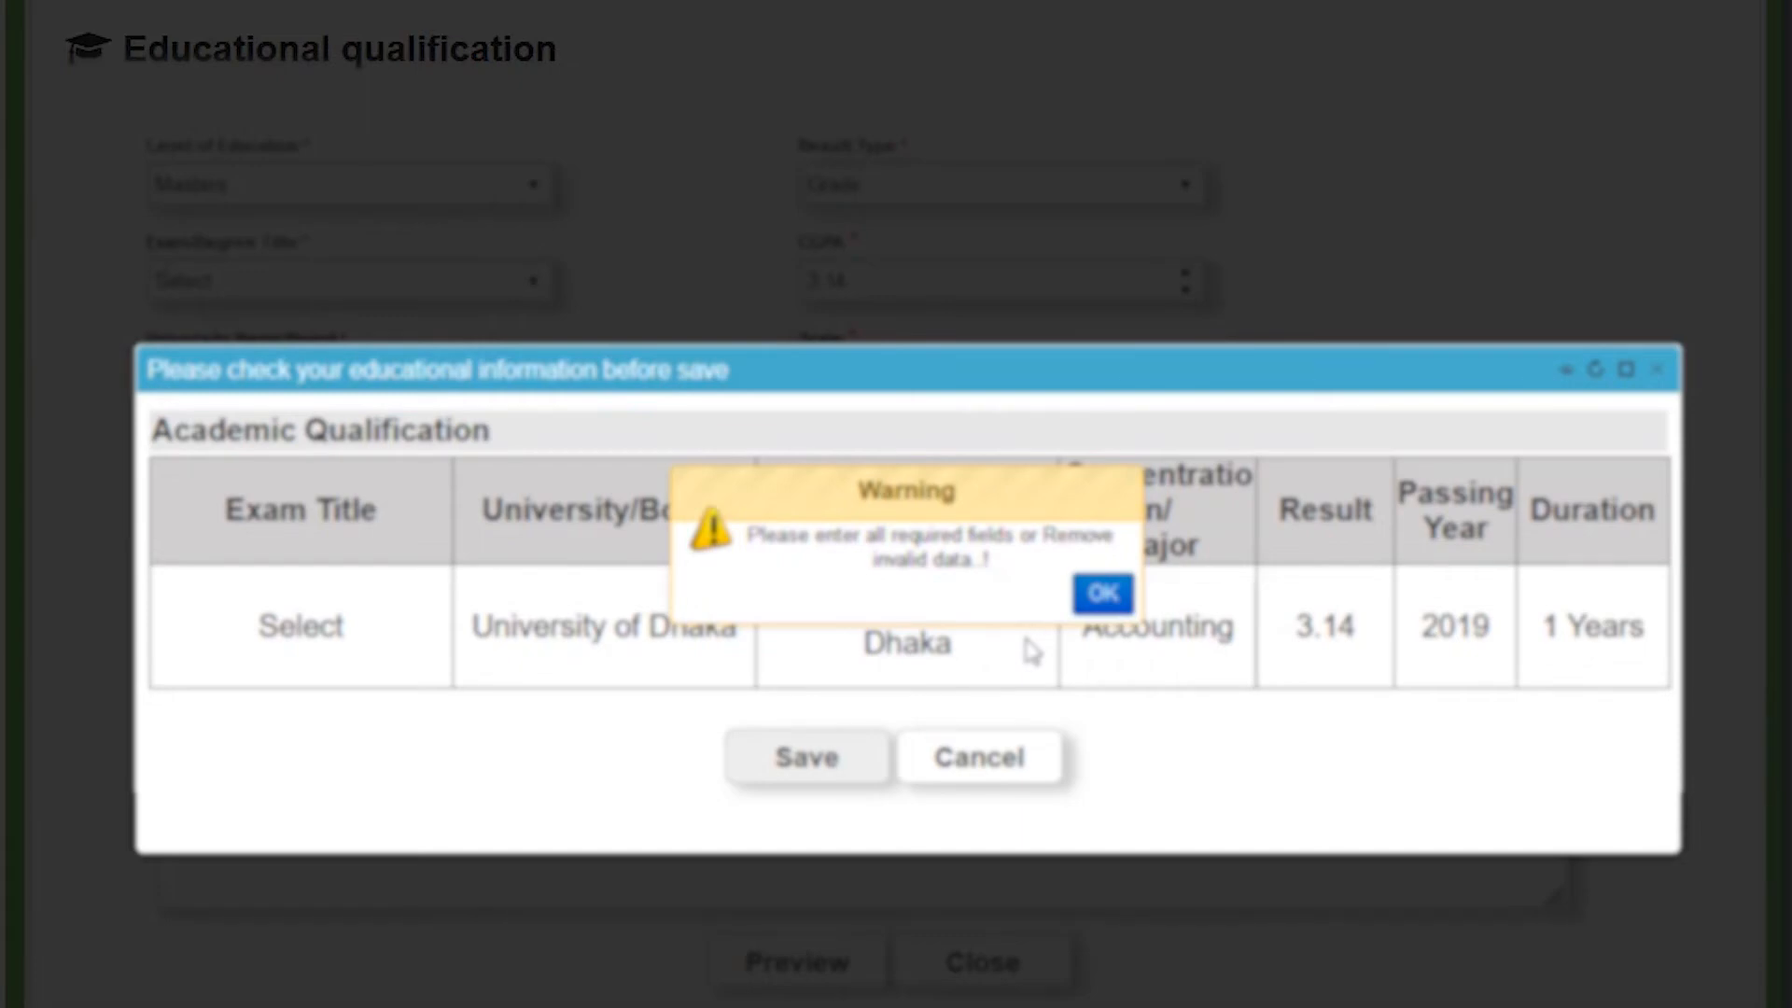
left_click(1104, 591)
left_click(978, 754)
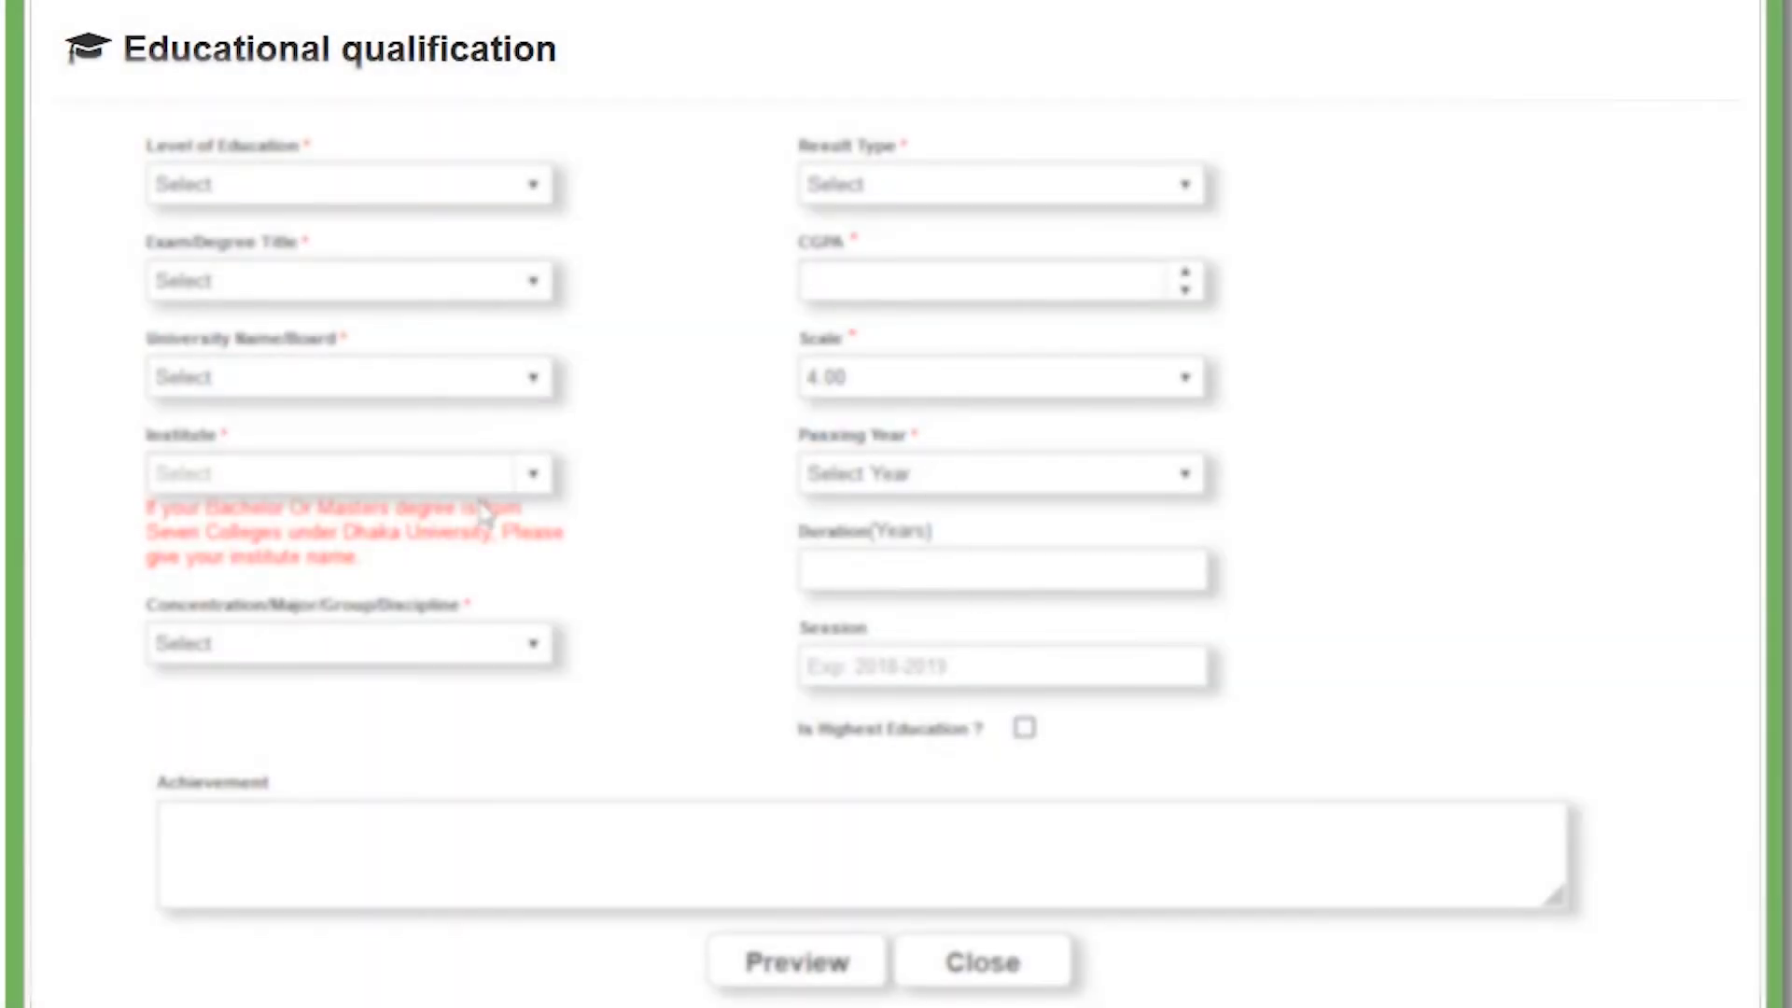
scroll(476, 504, "up", 2)
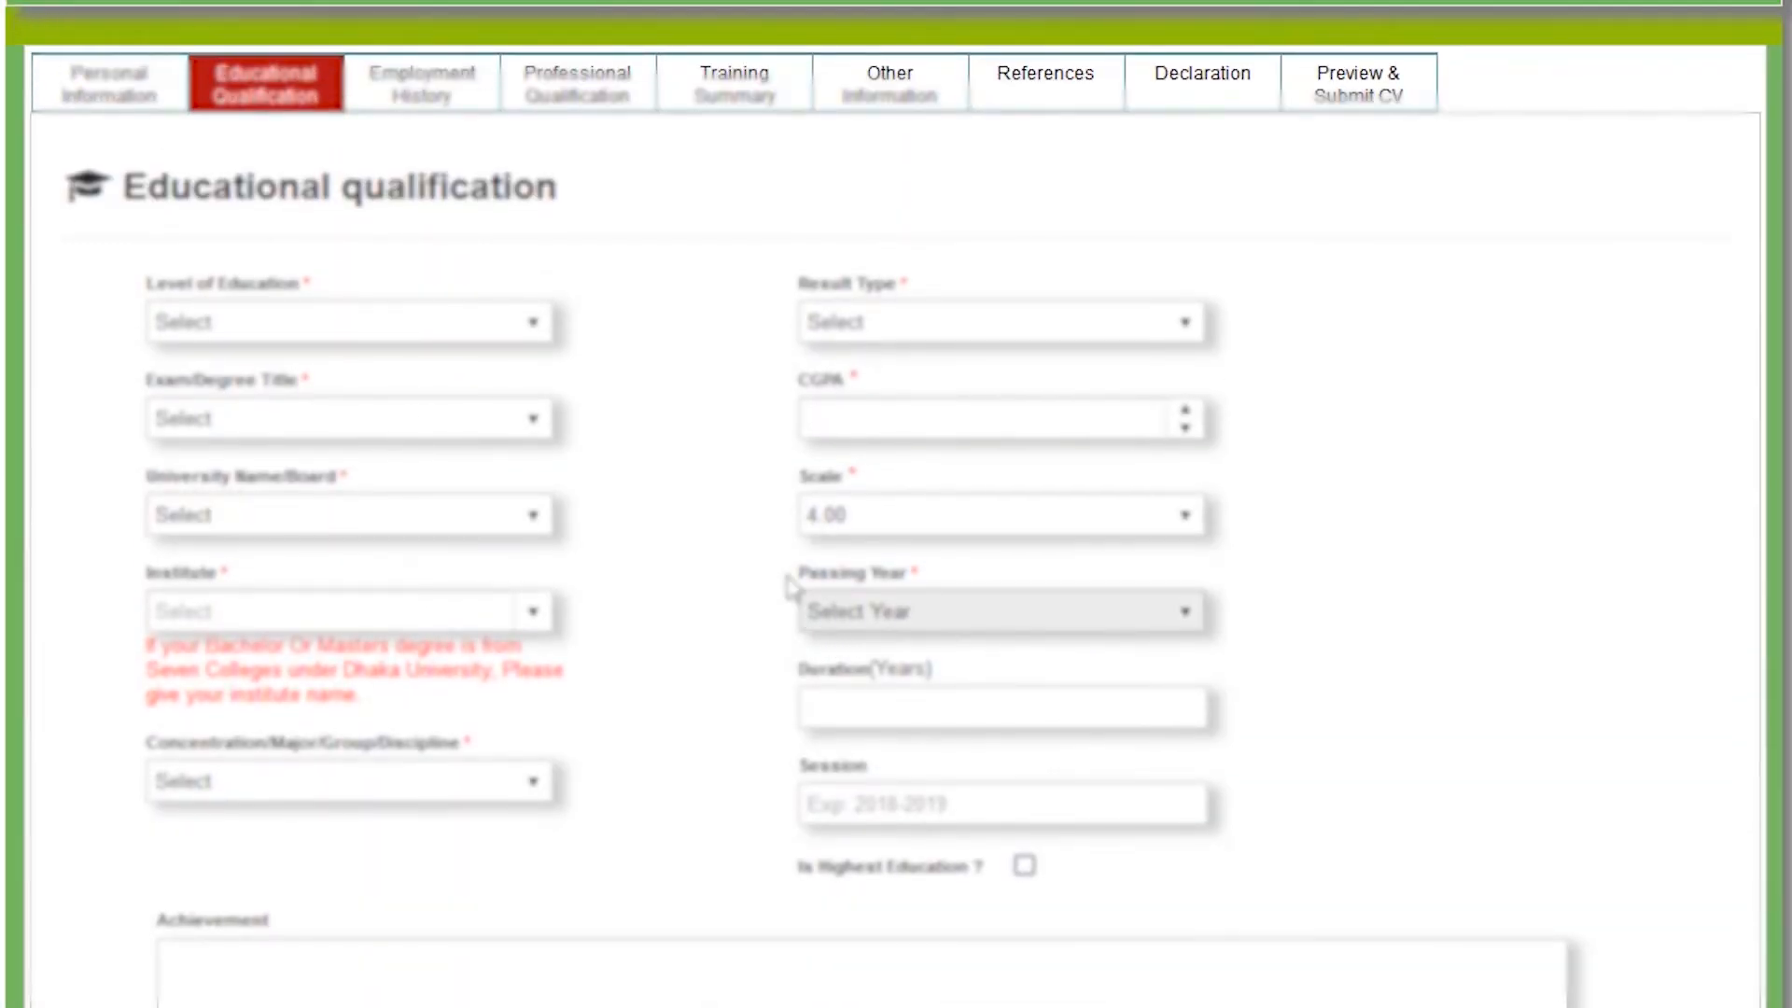
- Refill the entry as Masters, Master of Business Administration (MBA), University of Dhaka, with its institute
left_click(494, 325)
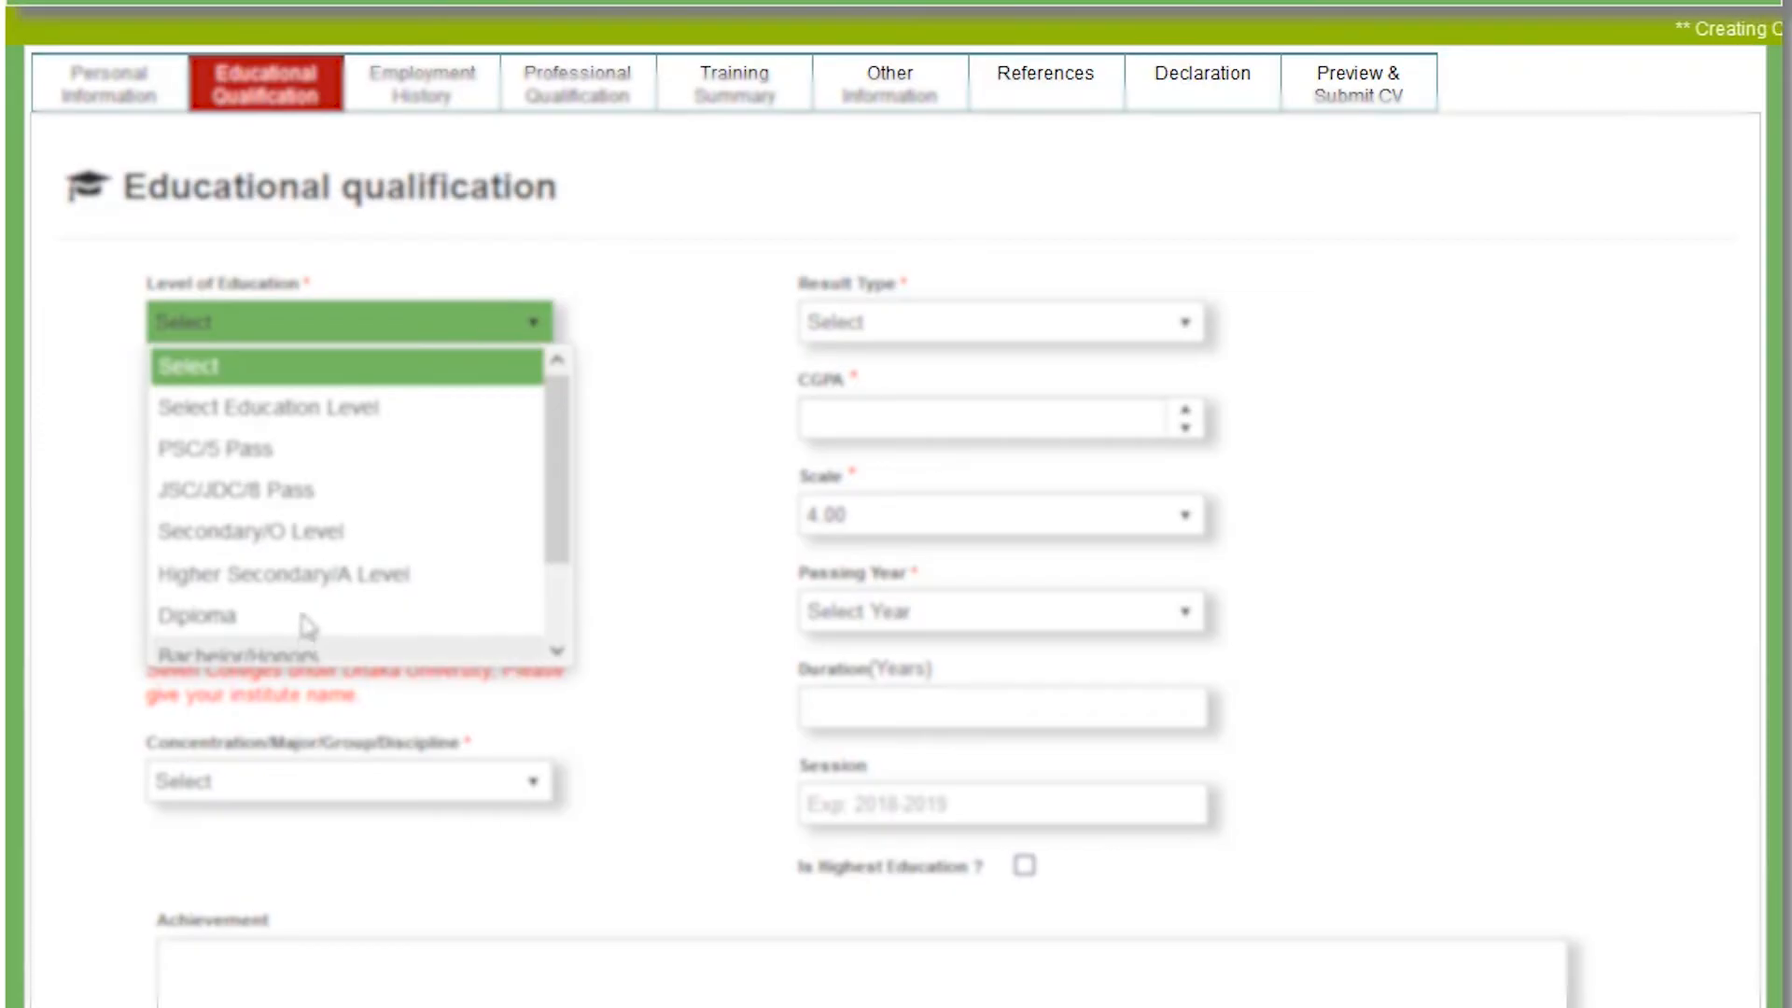
scroll(306, 633, "down", 2)
left_click(272, 612)
left_click(248, 420)
key("m")
left_click(413, 635)
left_click(467, 516)
scroll(348, 744, "down", 10)
left_click(327, 644)
- Set concentration Accounting, result type Grade, CGPA 3.14 and passing year 2019
left_click(896, 324)
left_click(845, 536)
type("3.14")
left_click(868, 613)
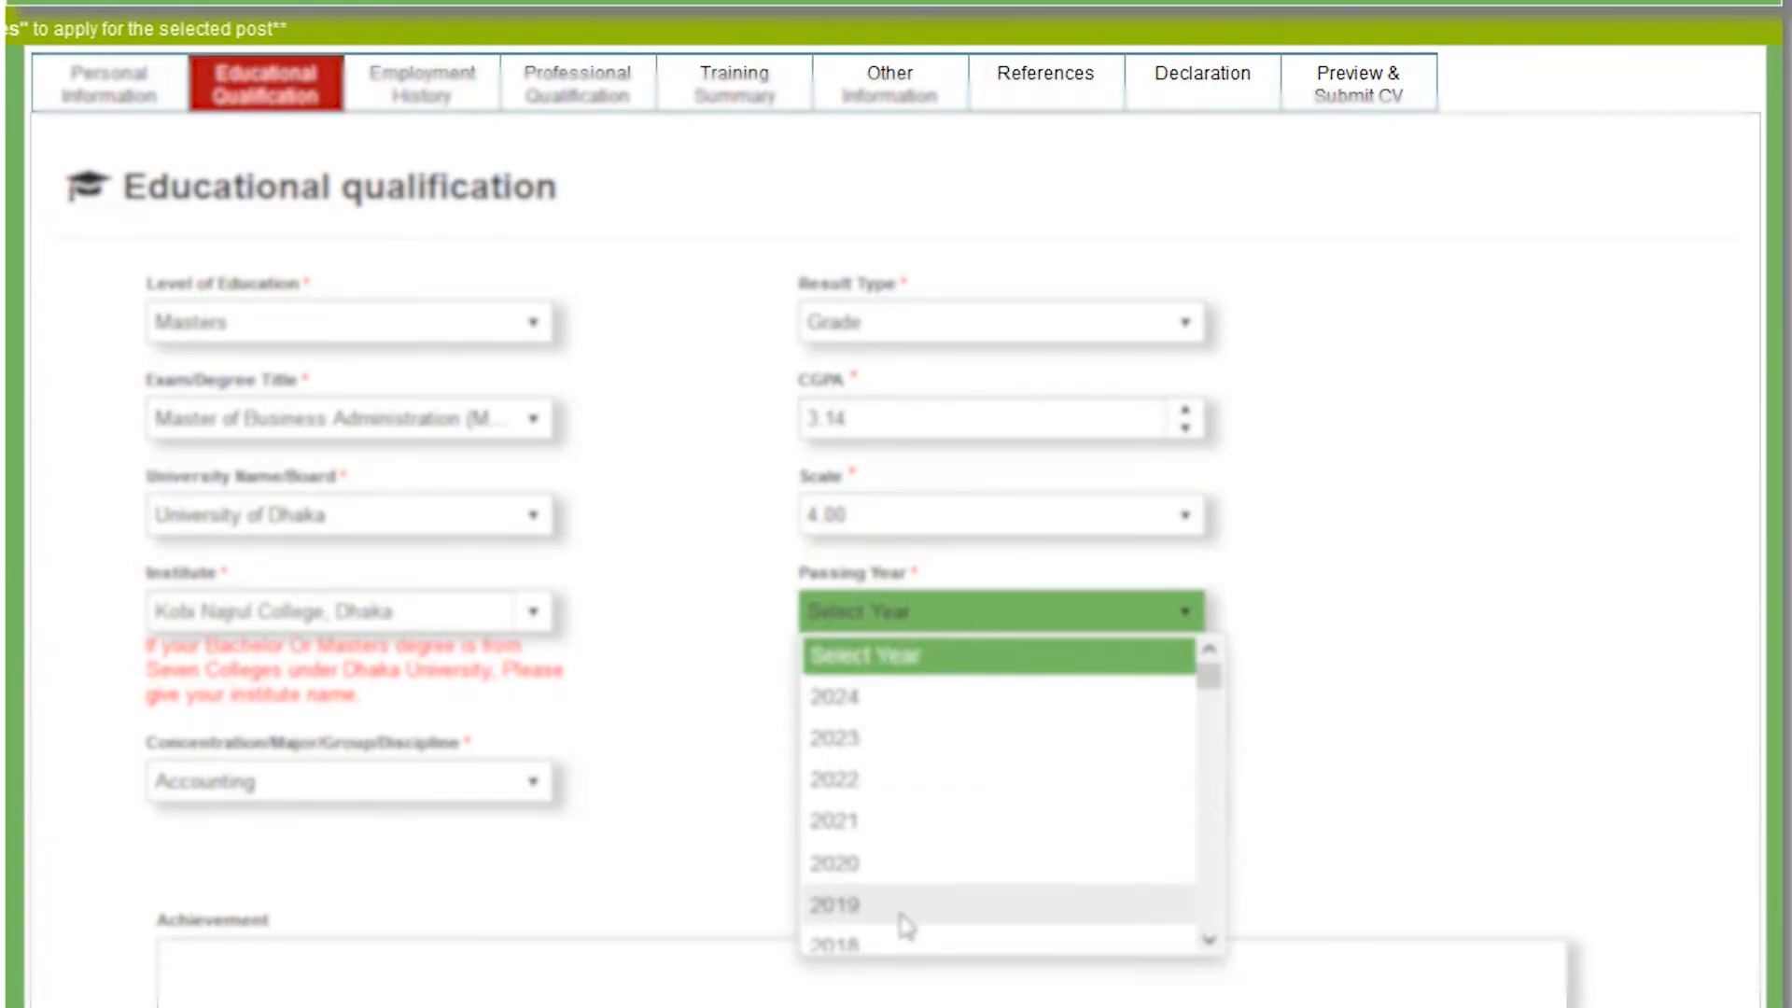
left_click(833, 903)
- Preview and save the MBA qualification, acknowledging the success message
scroll(1020, 512, "down", 3)
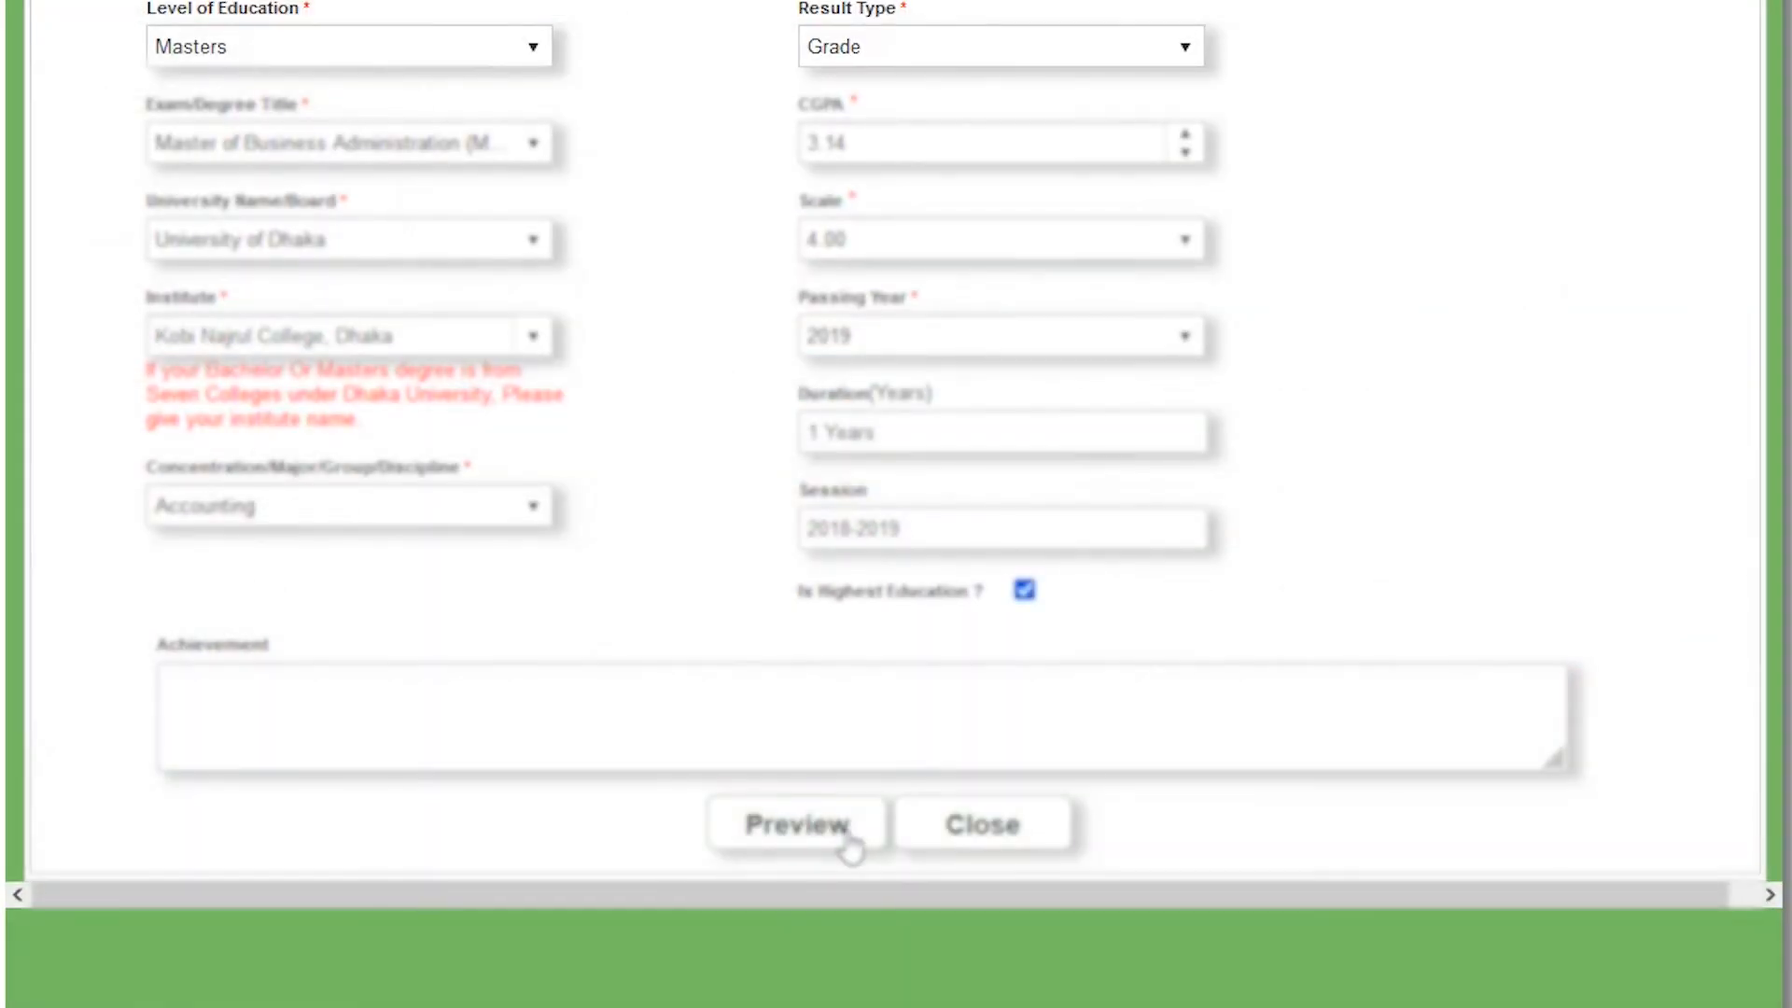
left_click(853, 837)
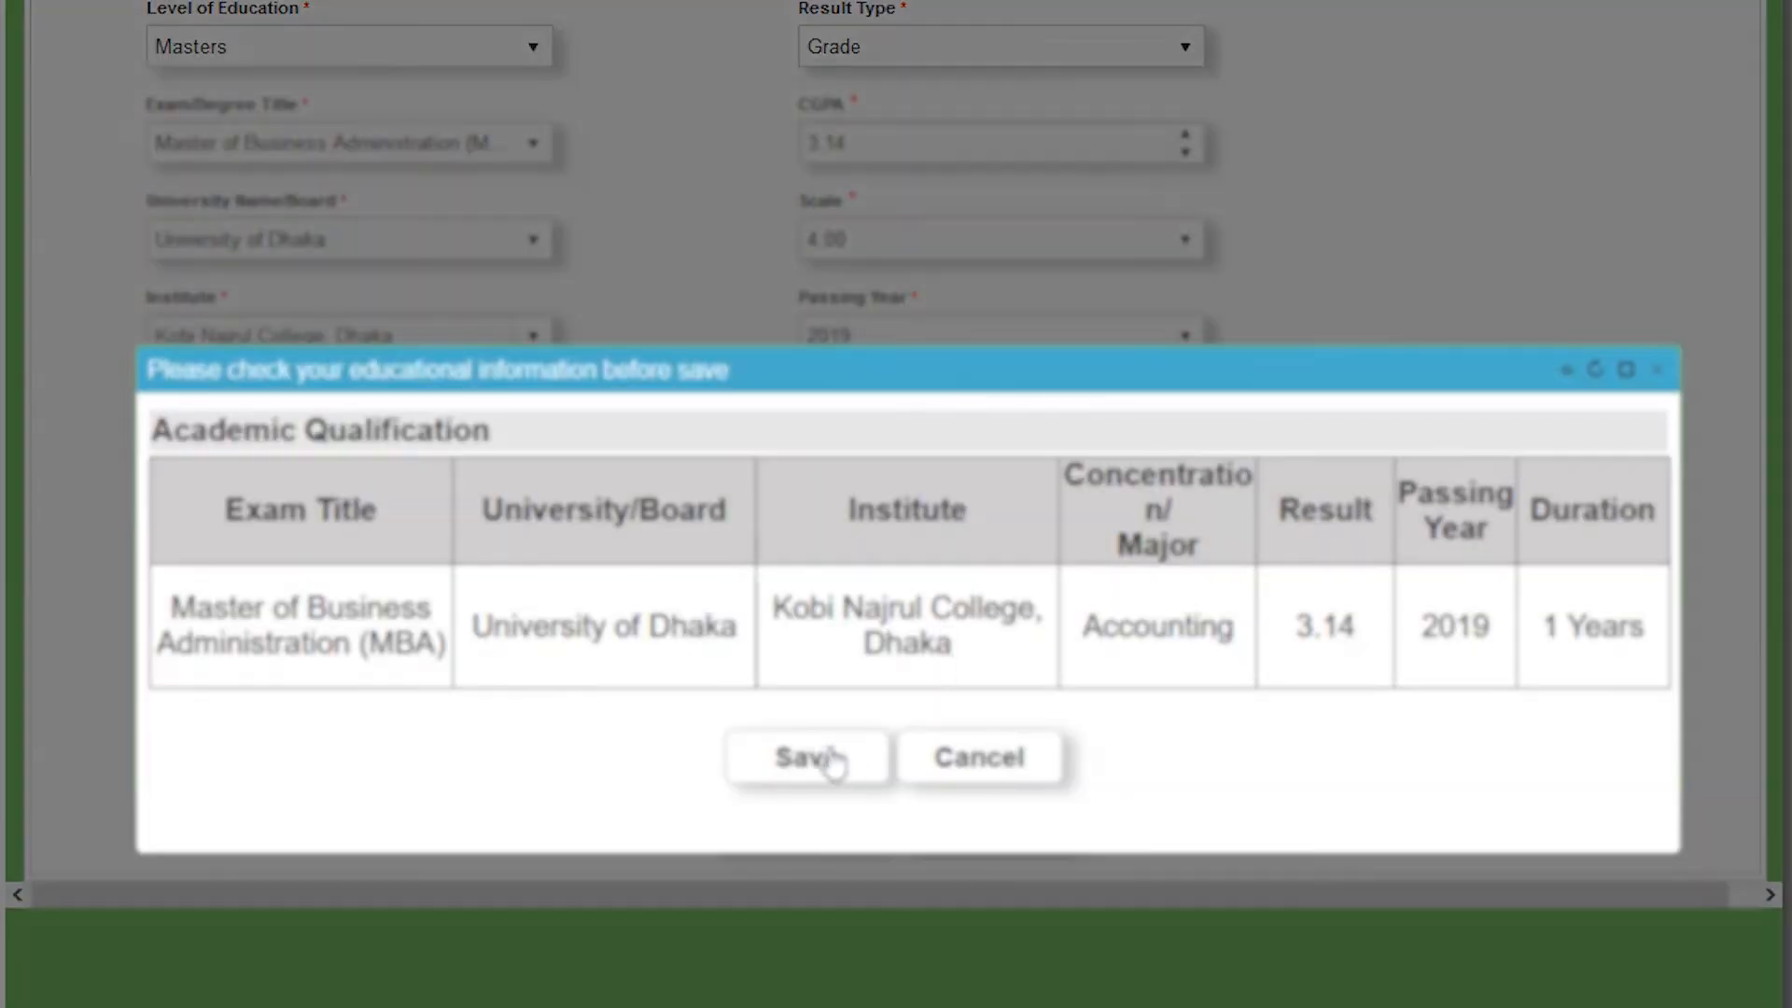
left_click(836, 758)
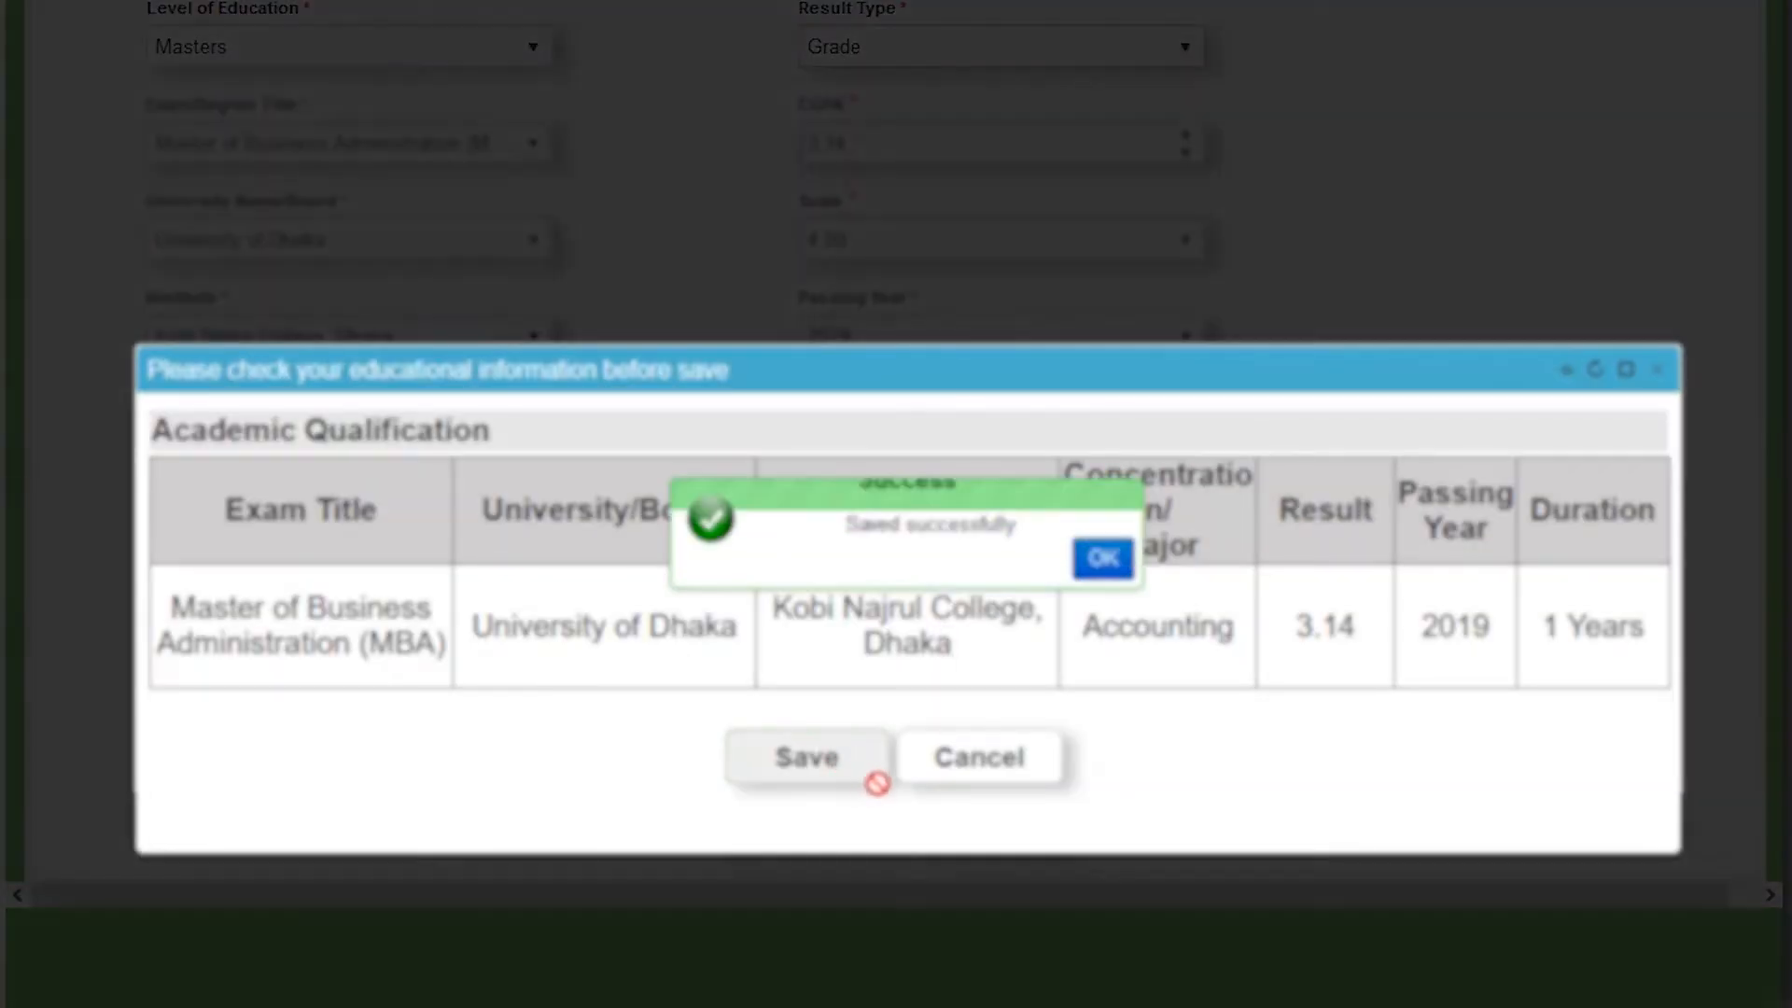
left_click(1104, 581)
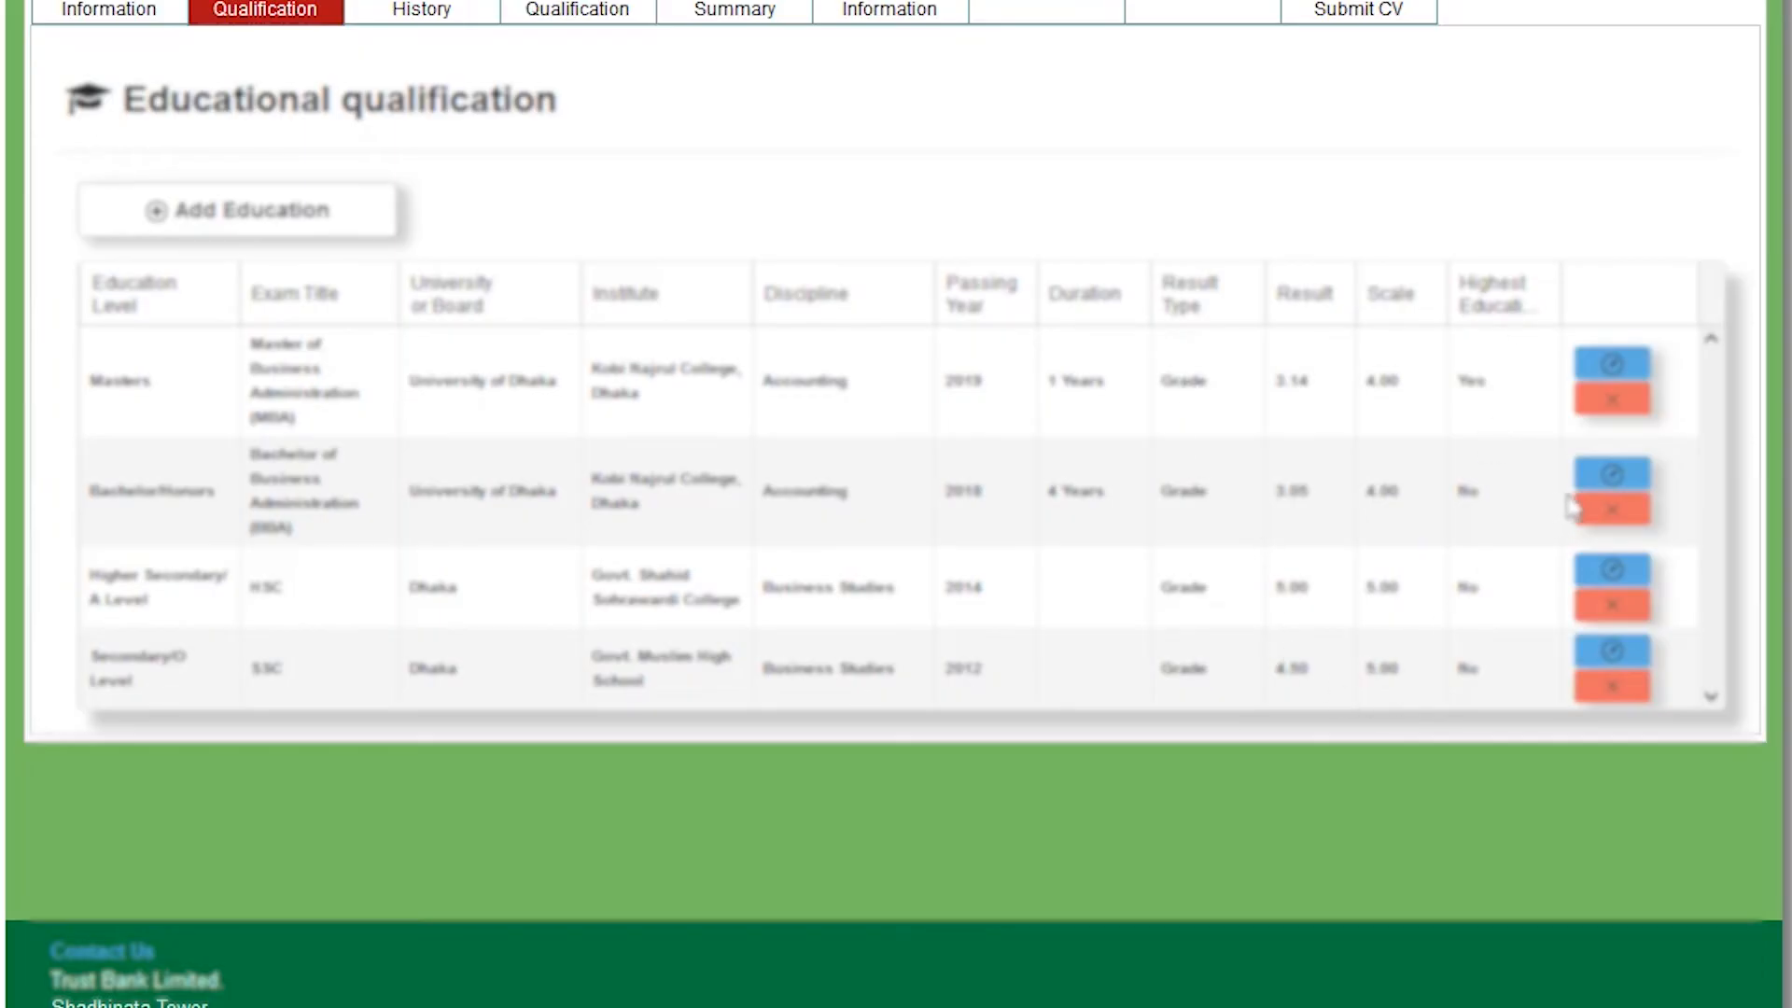
- Step through Employment History, Professional Qualification, Training Summary and Other Information sections
scroll(1553, 905, "up", 3)
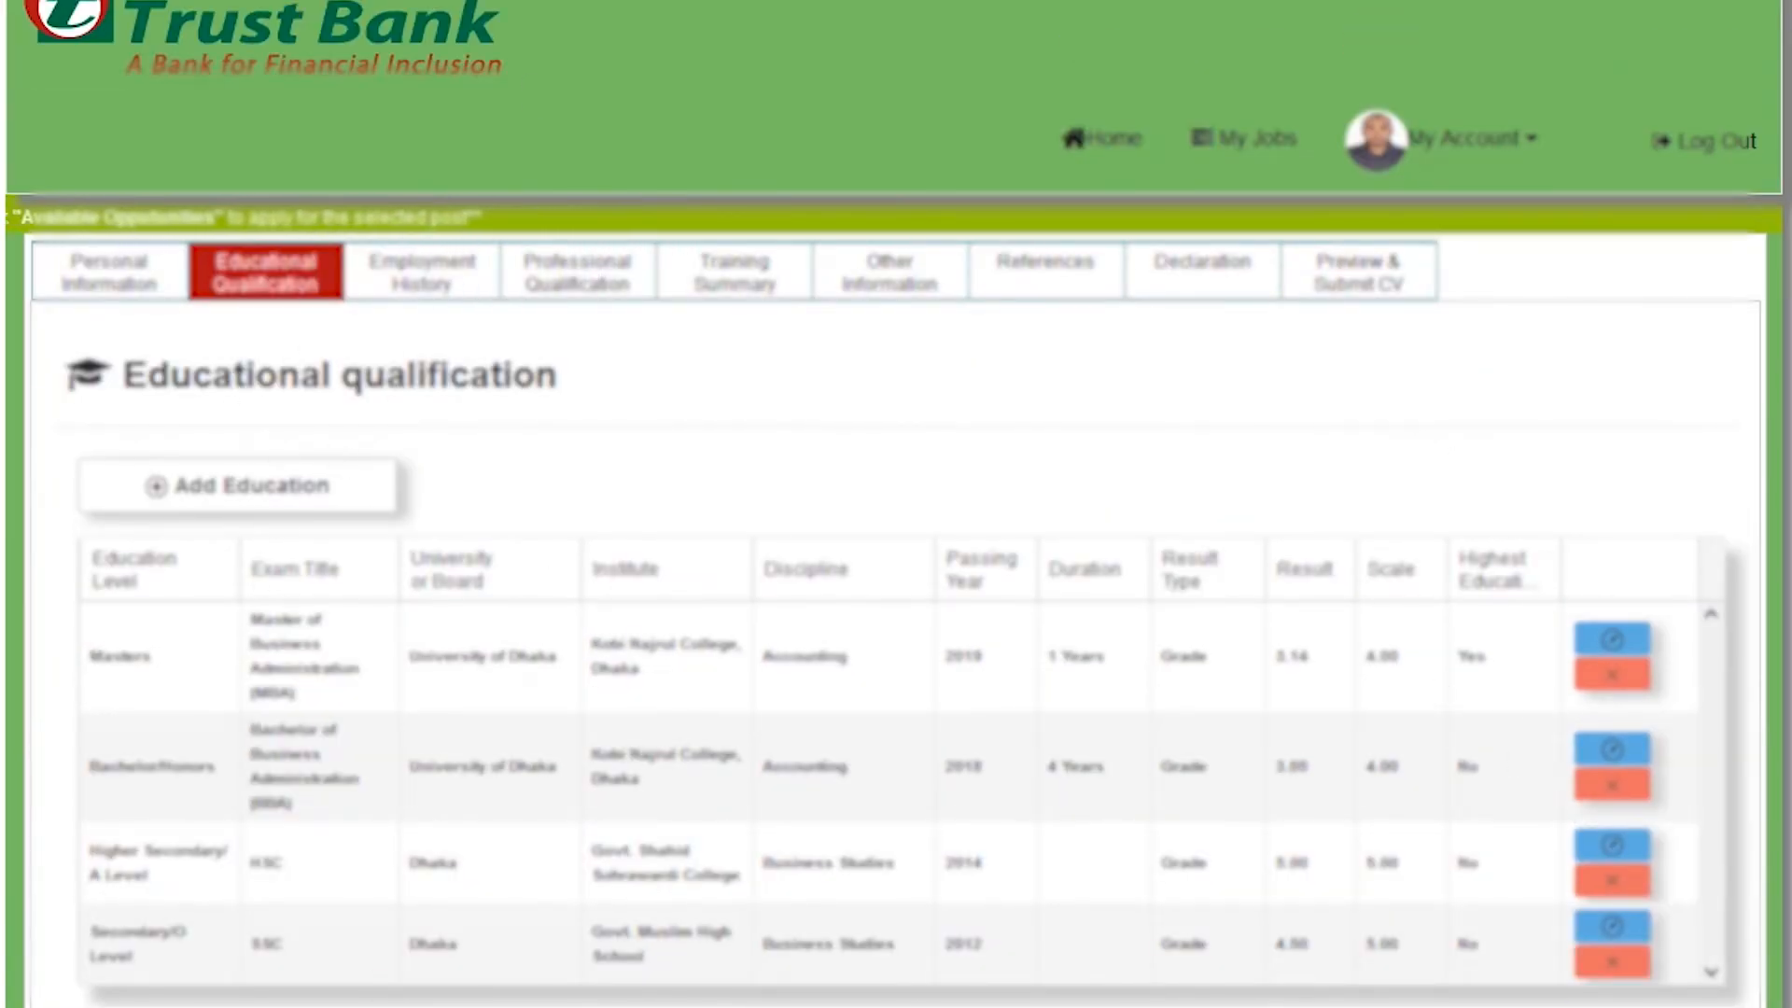
left_click(440, 280)
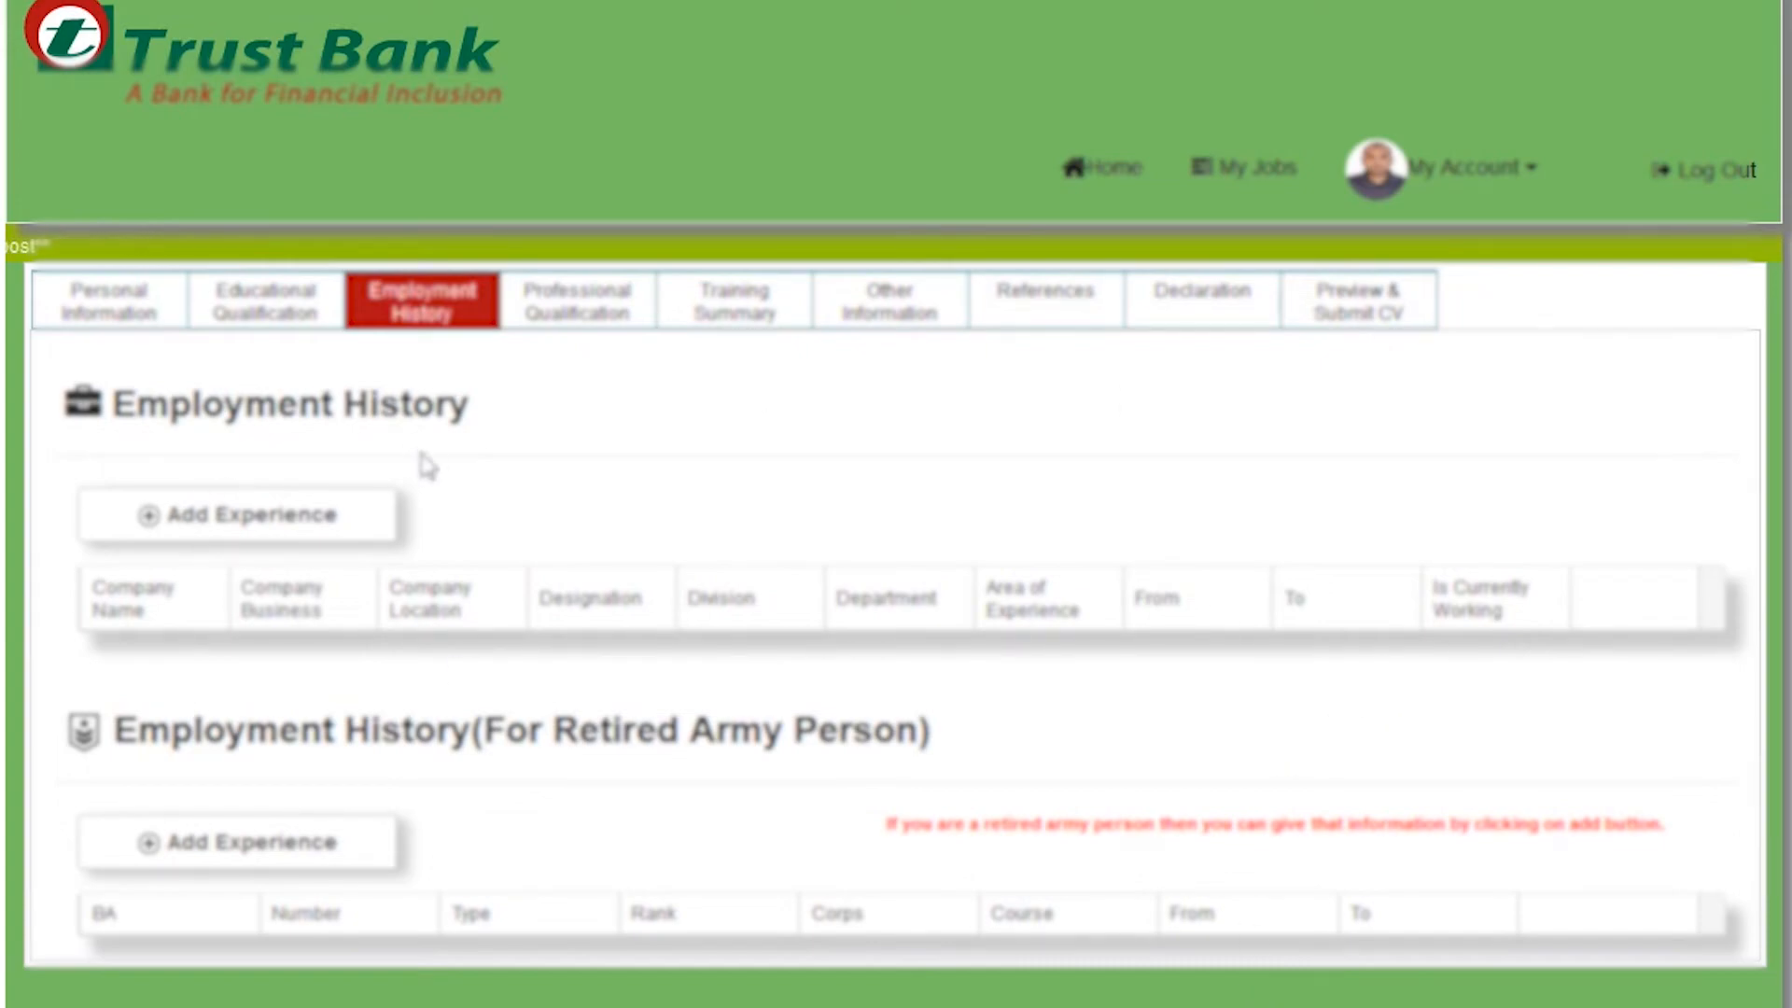
left_click(608, 311)
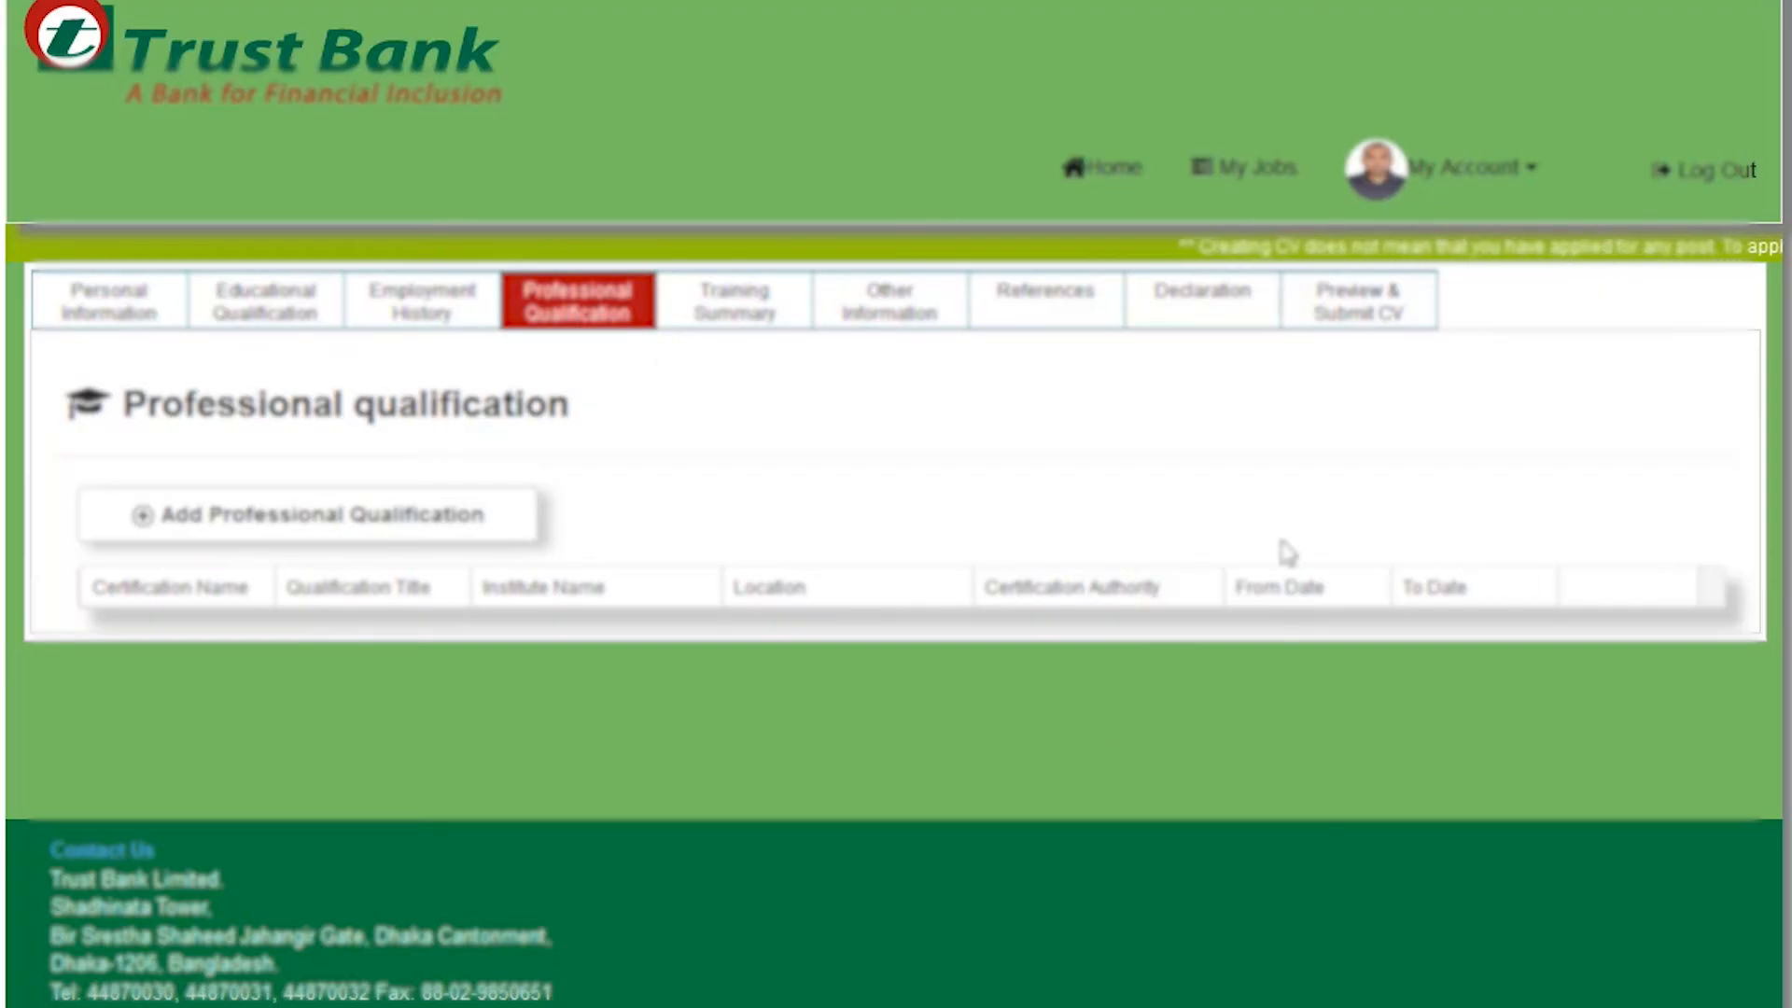
left_click(745, 311)
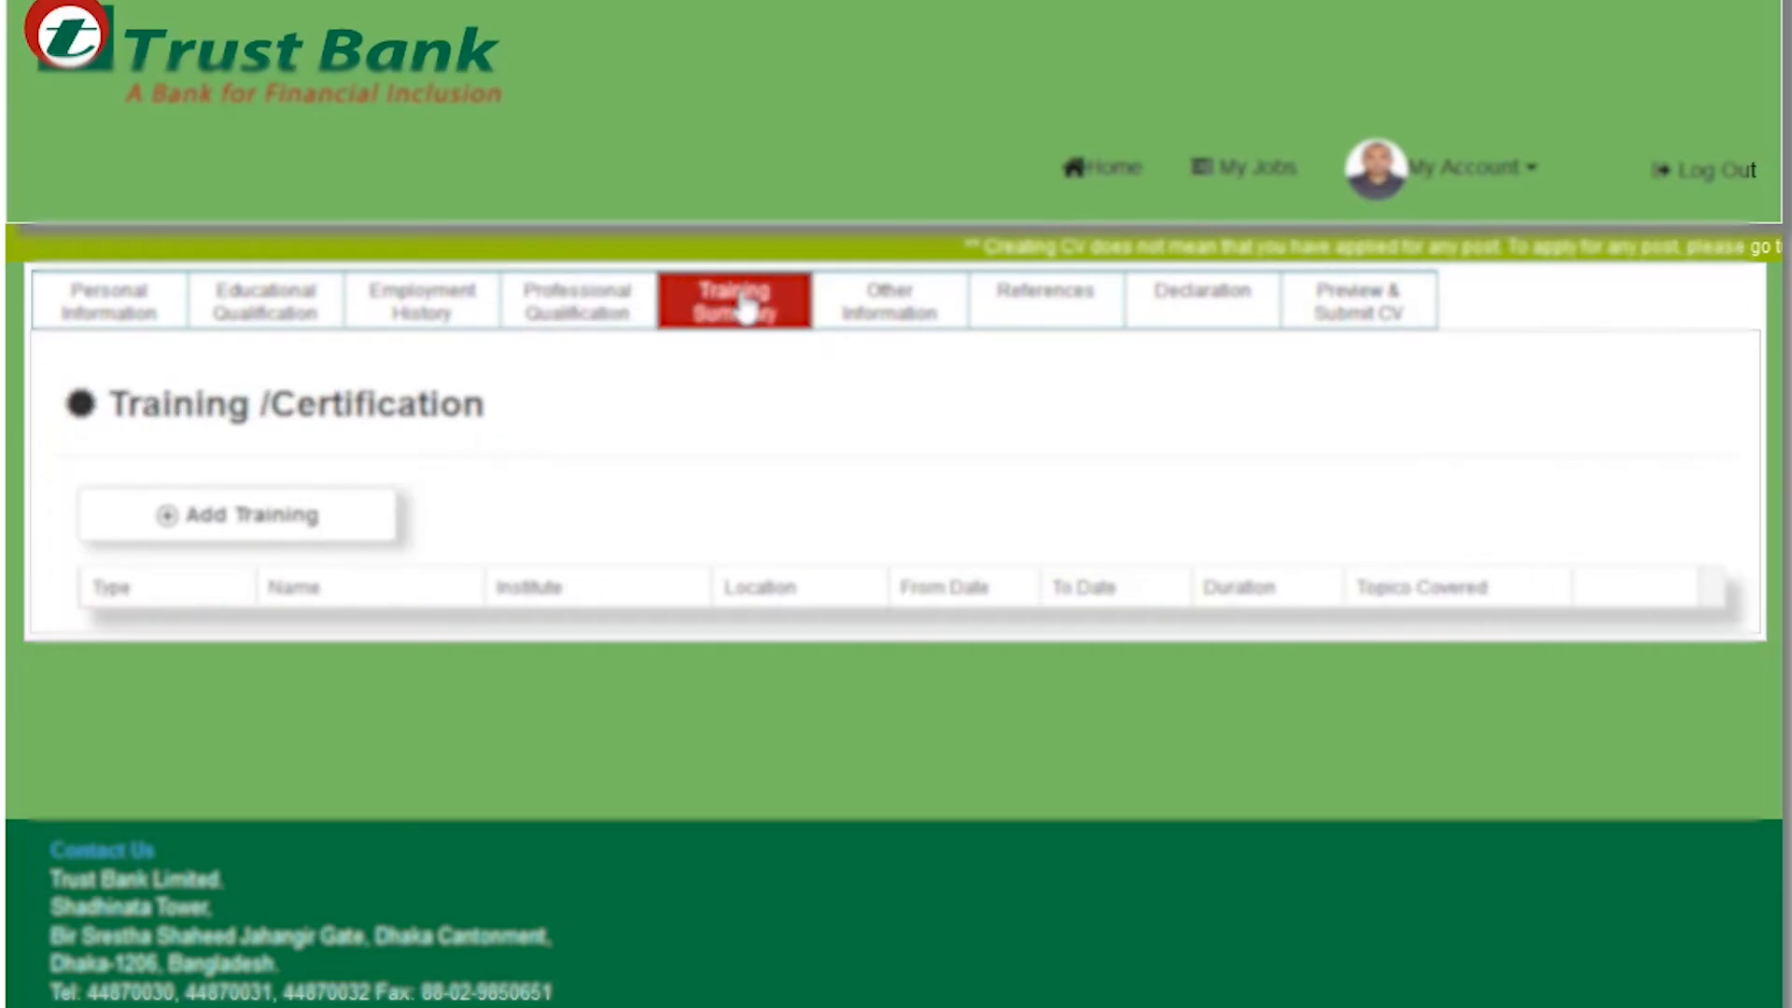
left_click(840, 335)
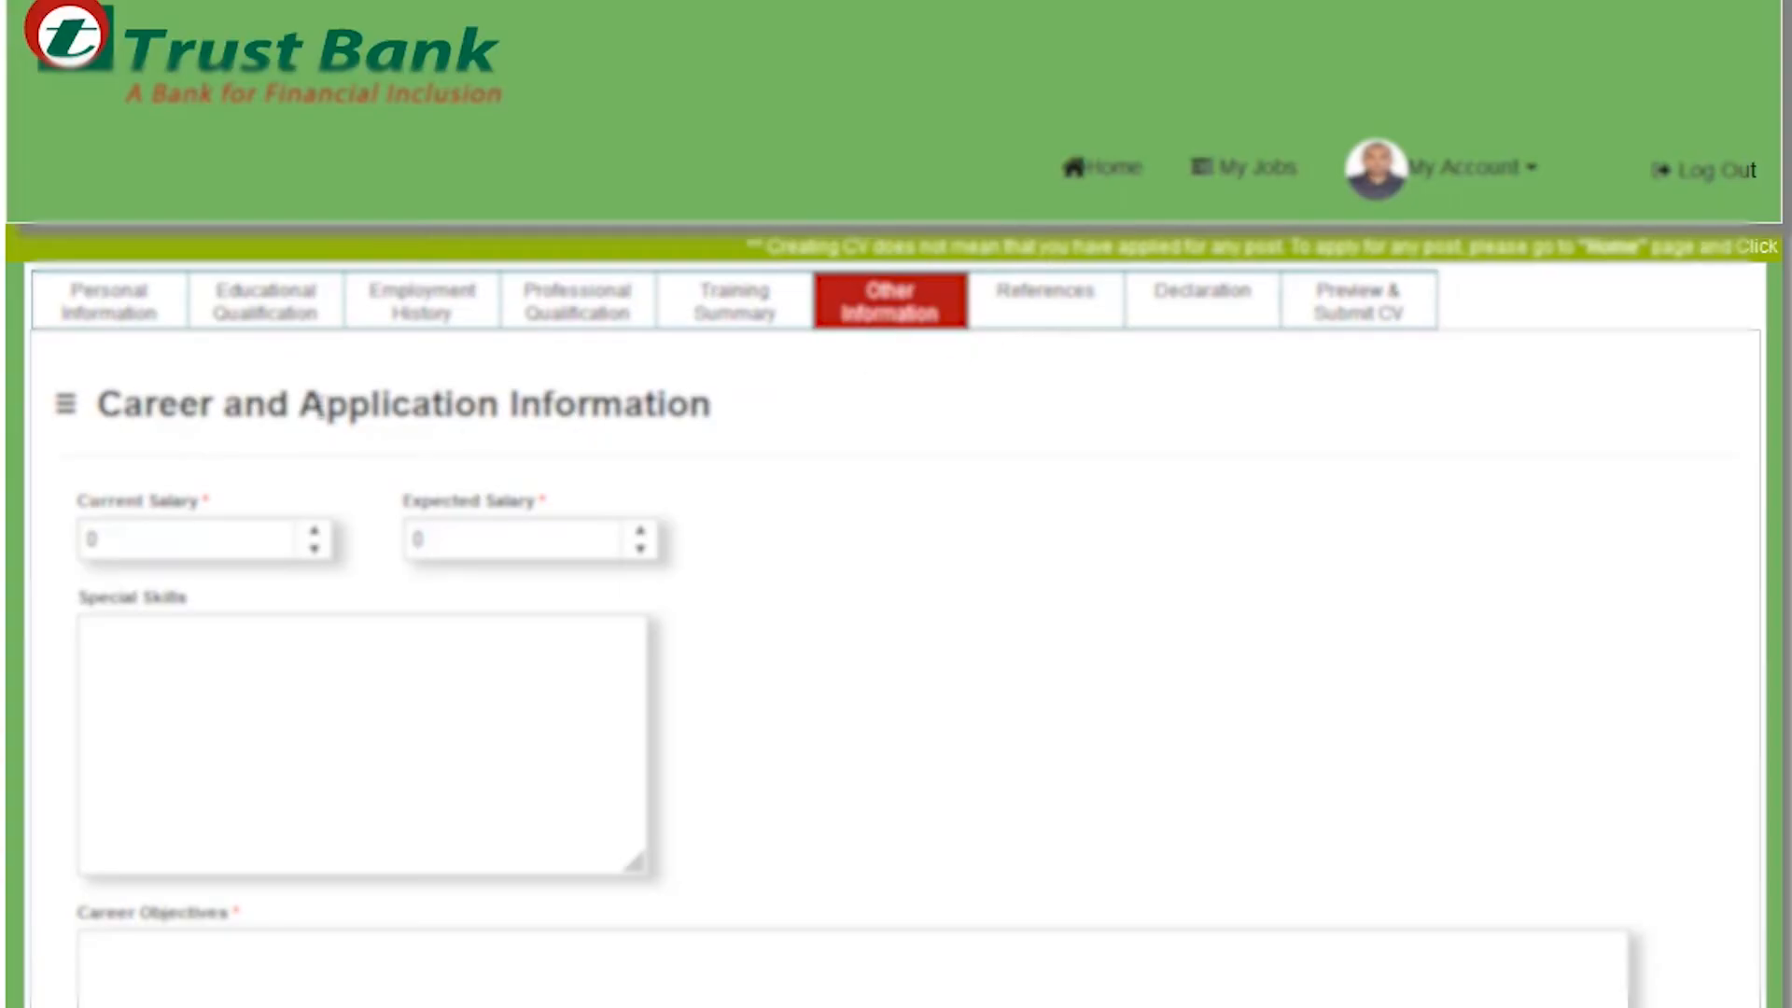
- Replace the current salary with 25000 and the expected salary with 60000
double_click(175, 539)
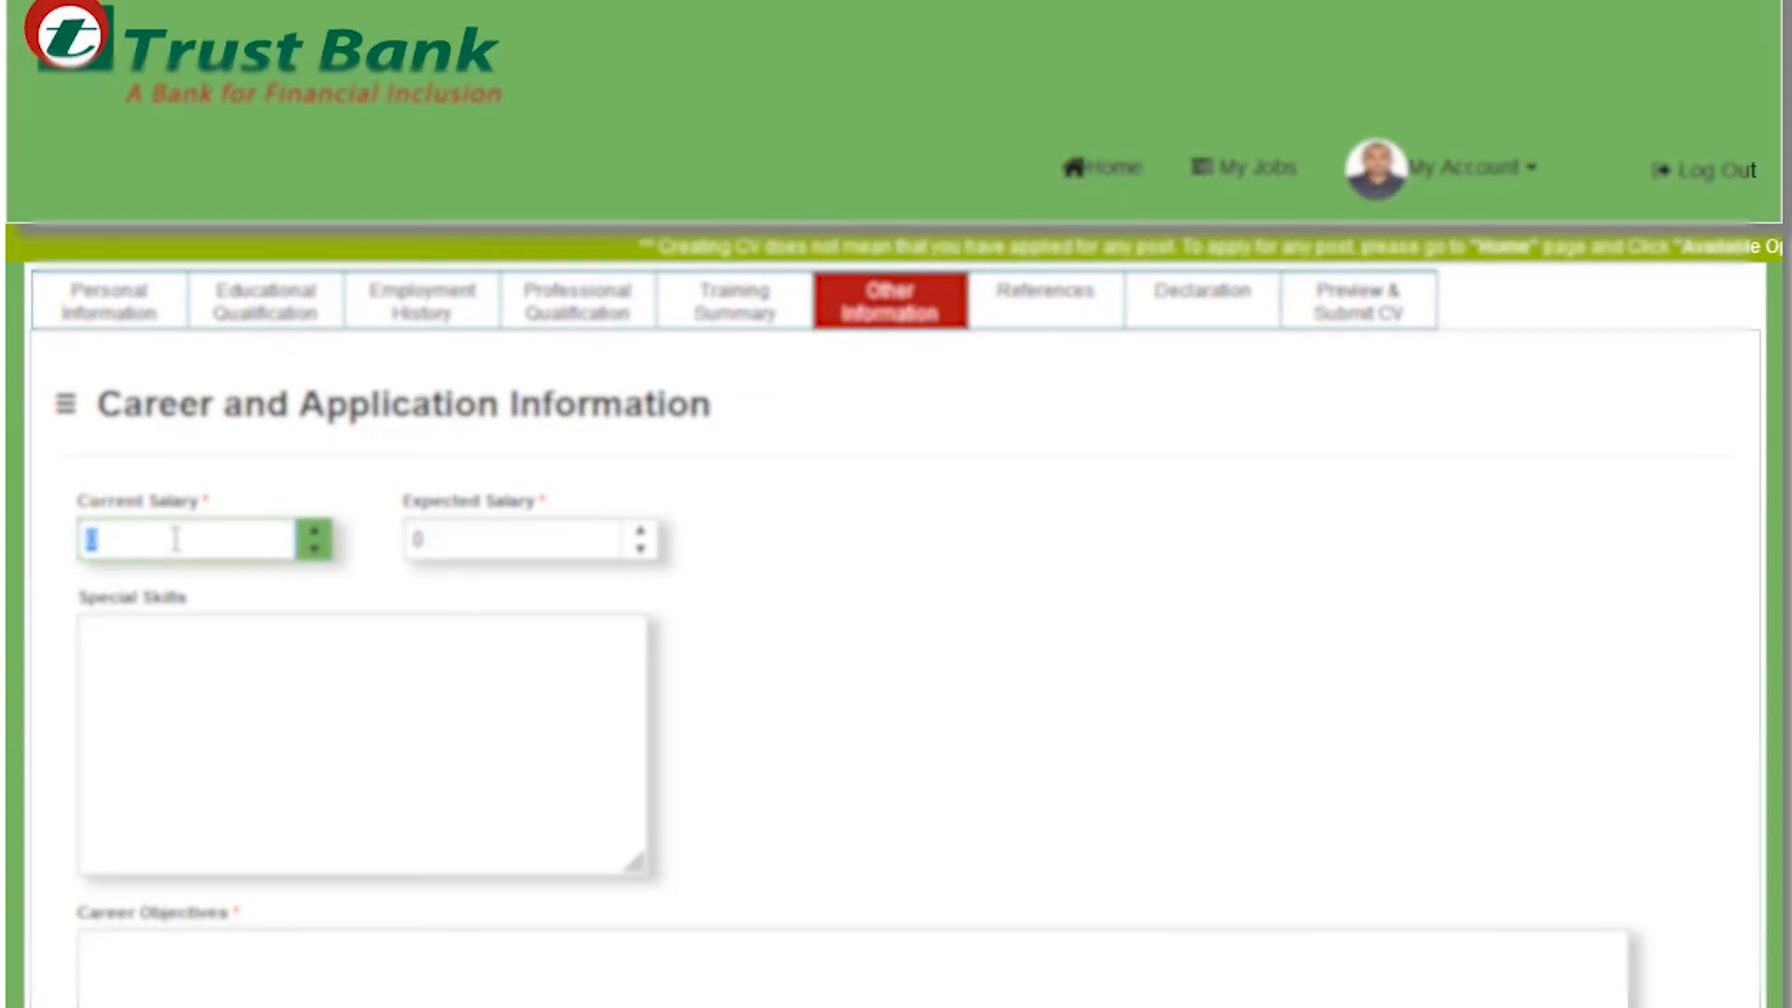
type("18000")
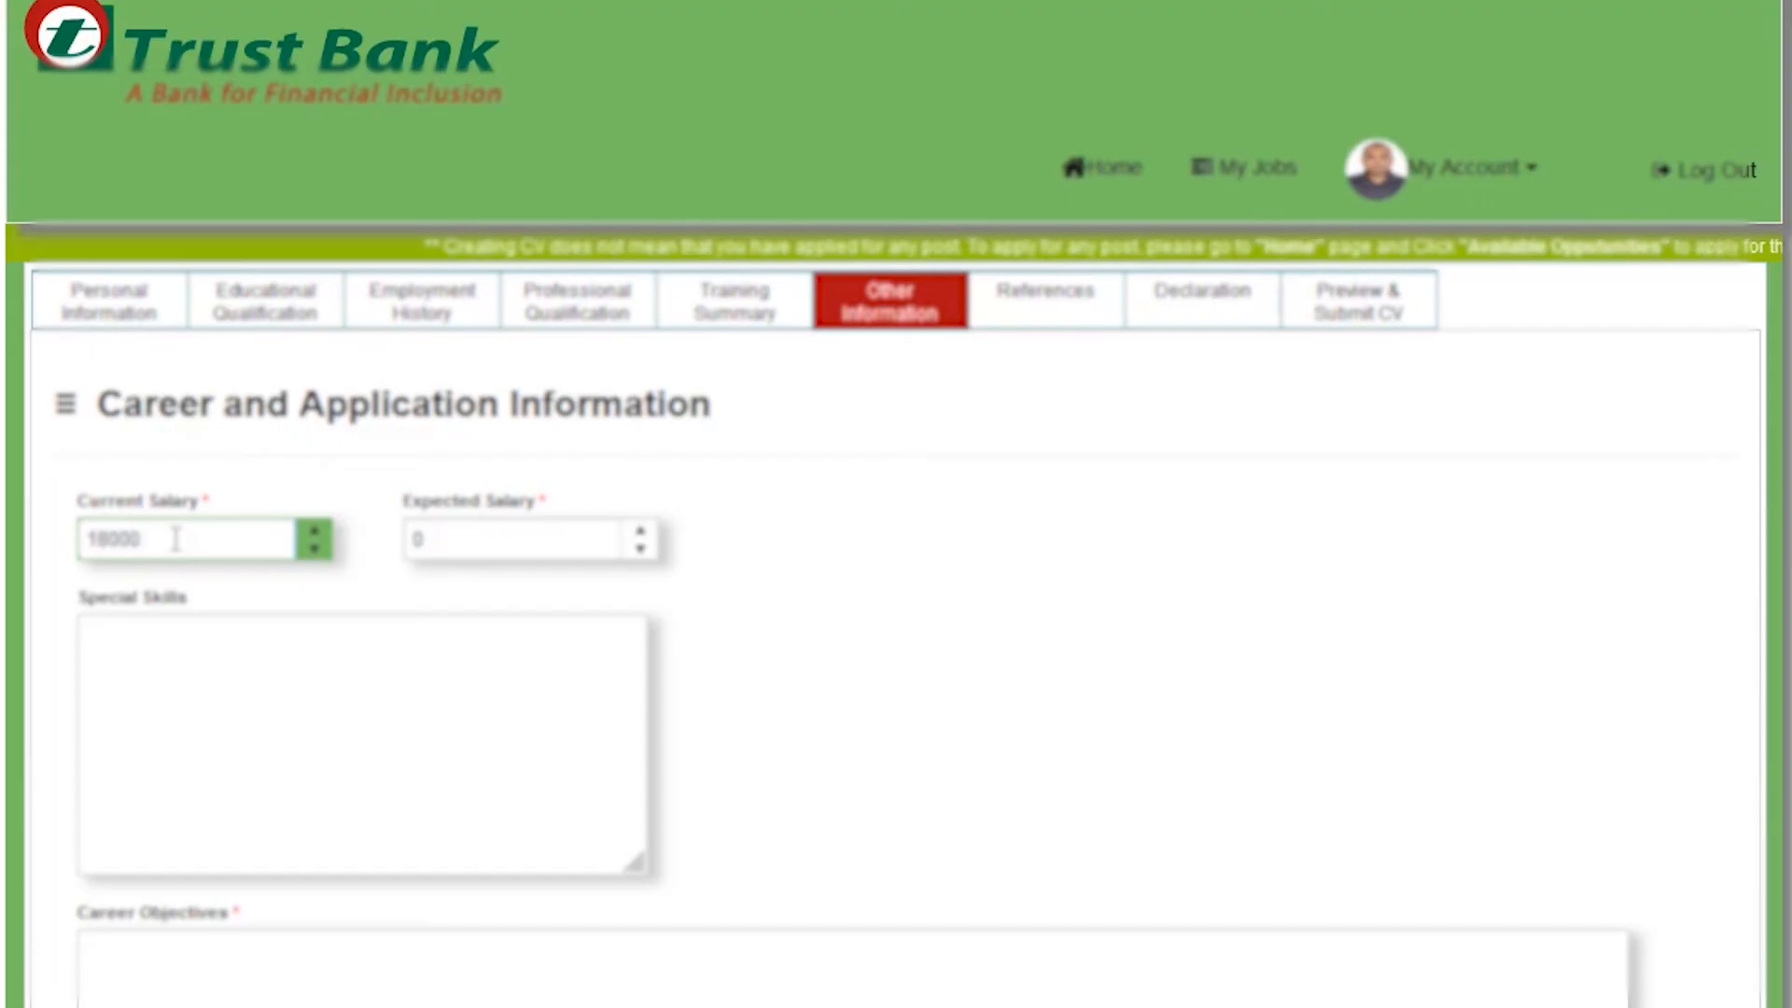
left_click(462, 546)
double_click(491, 543)
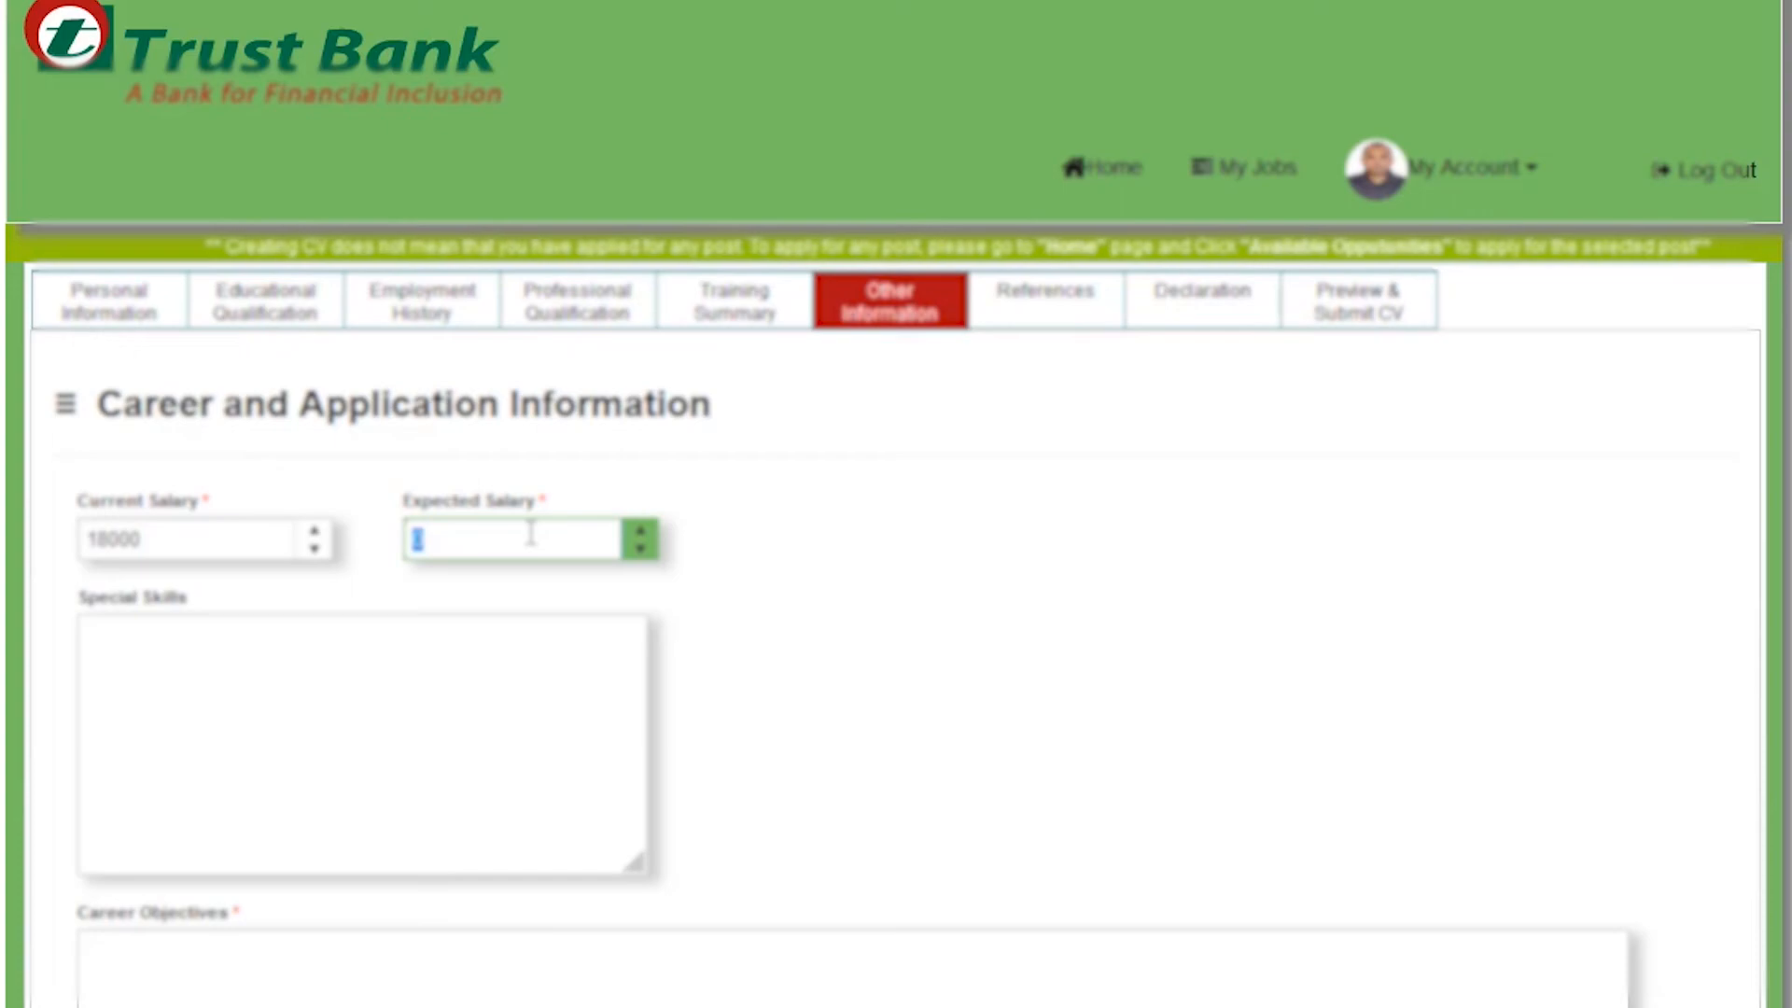
type("60000")
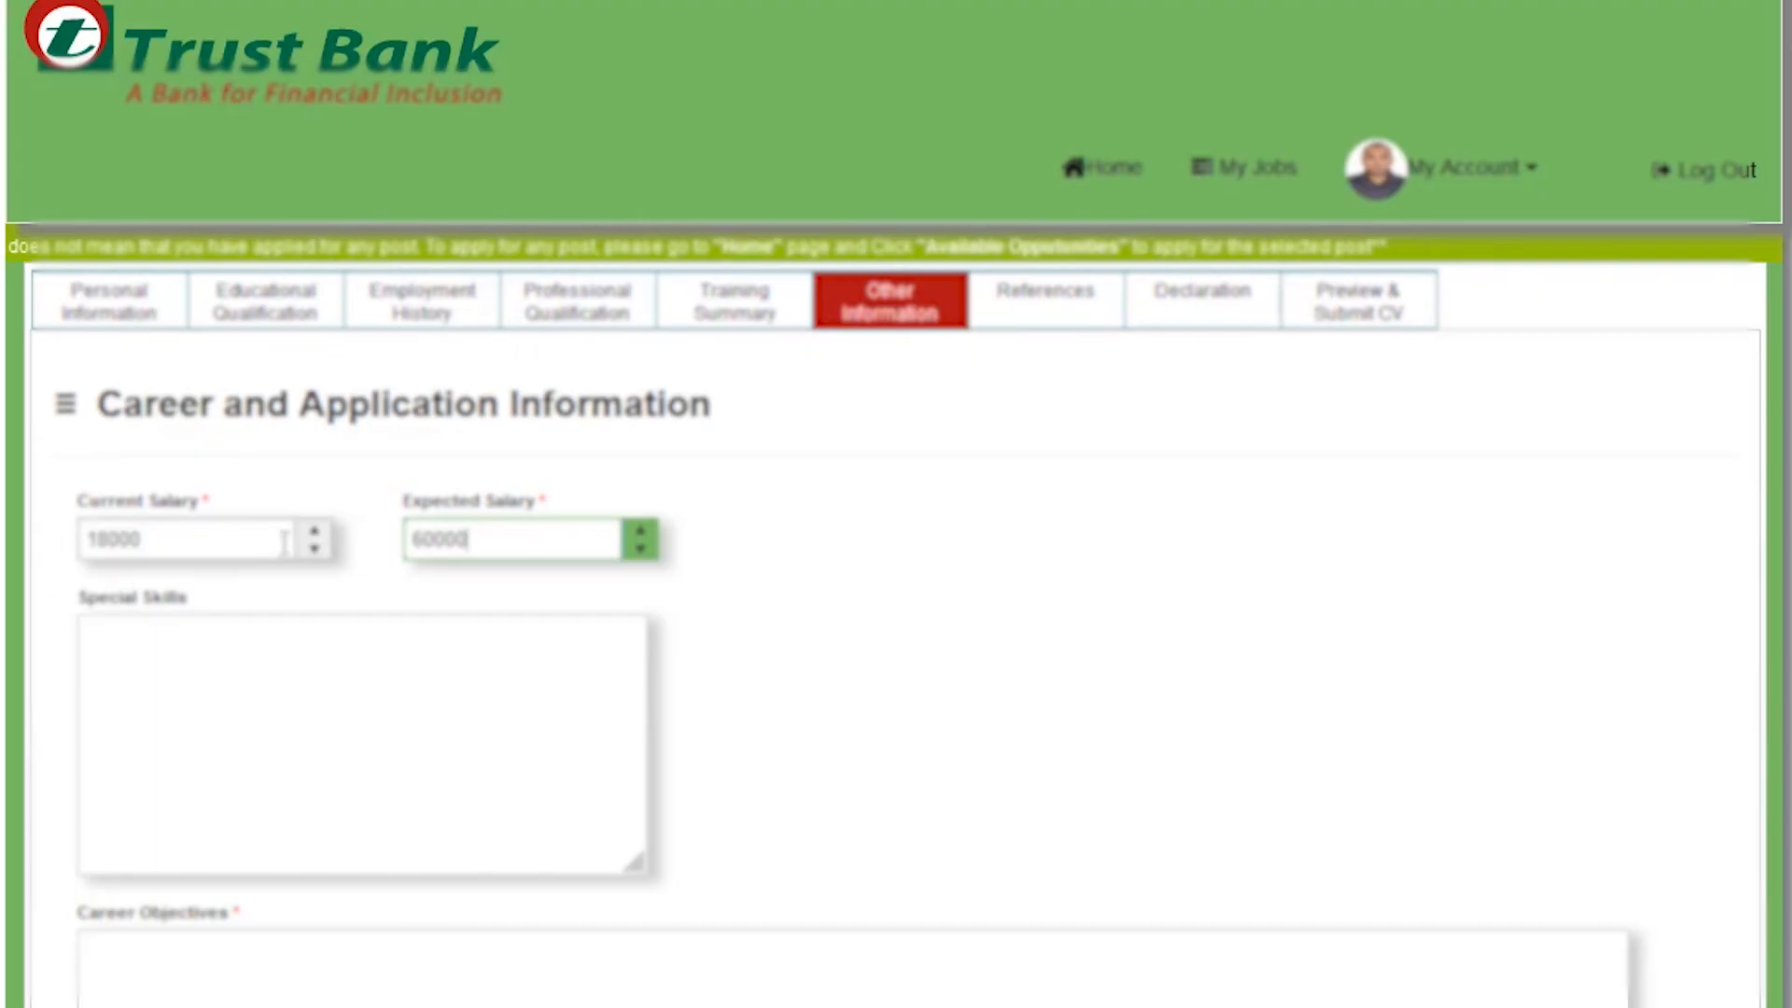
left_click(111, 539)
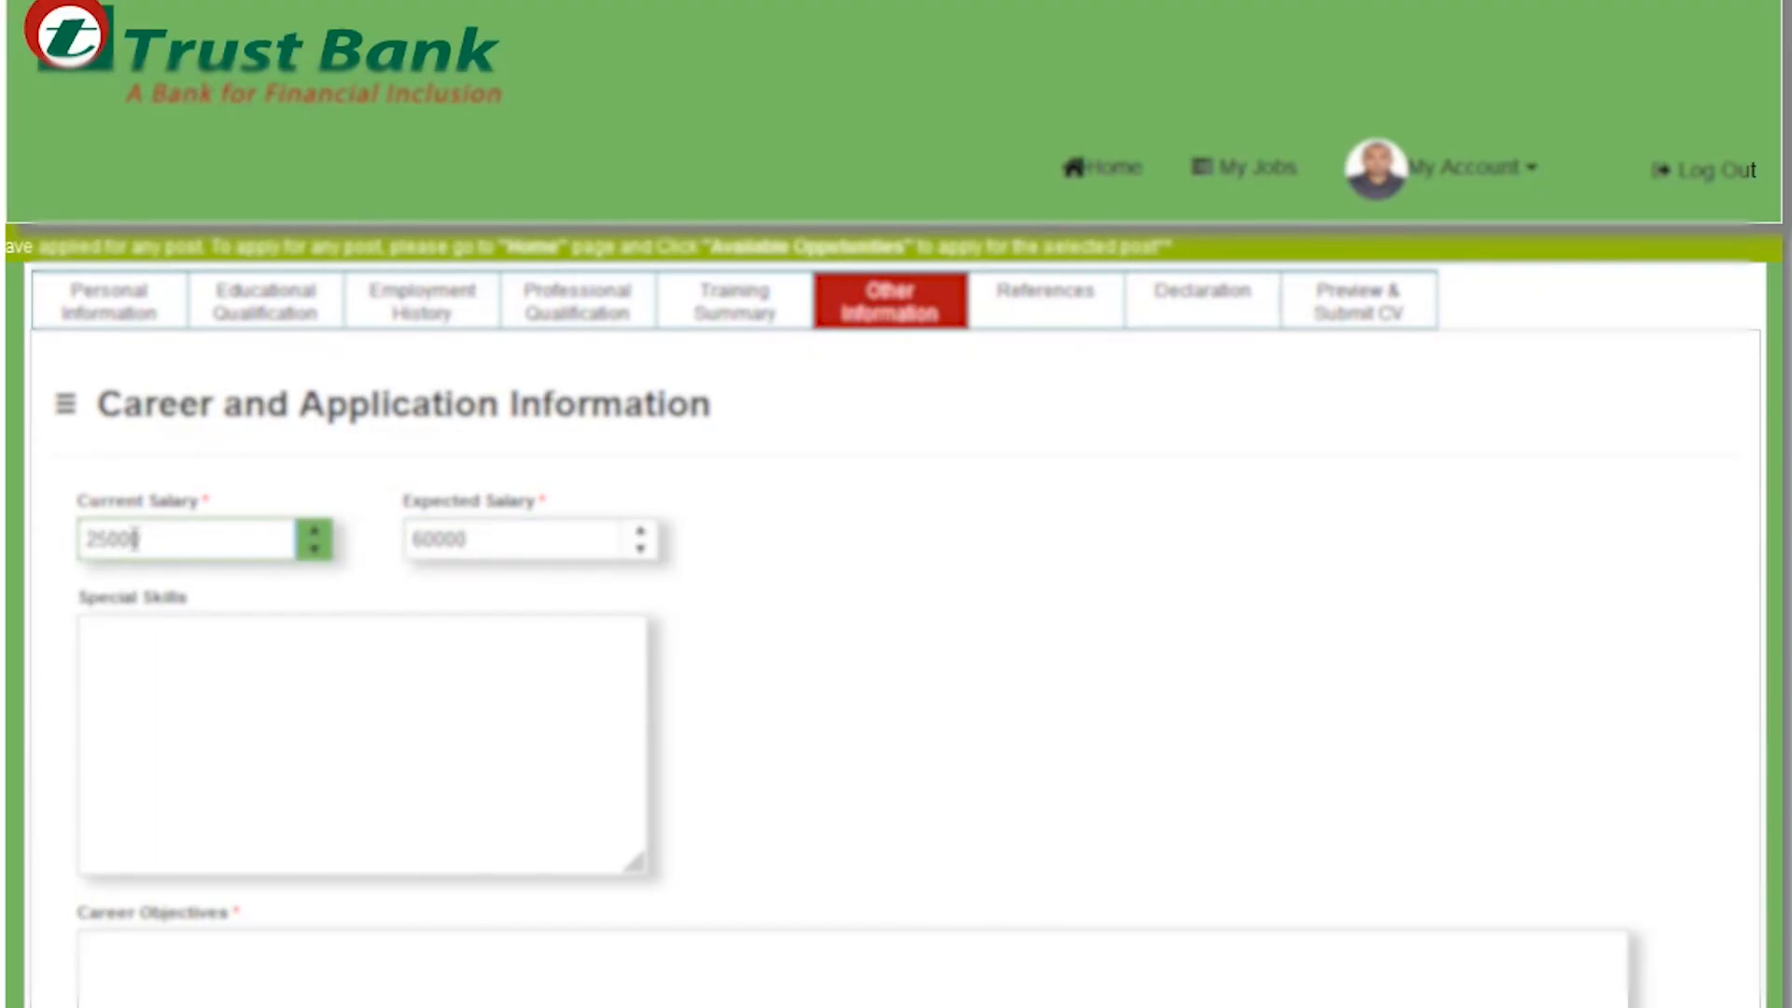
left_click(360, 716)
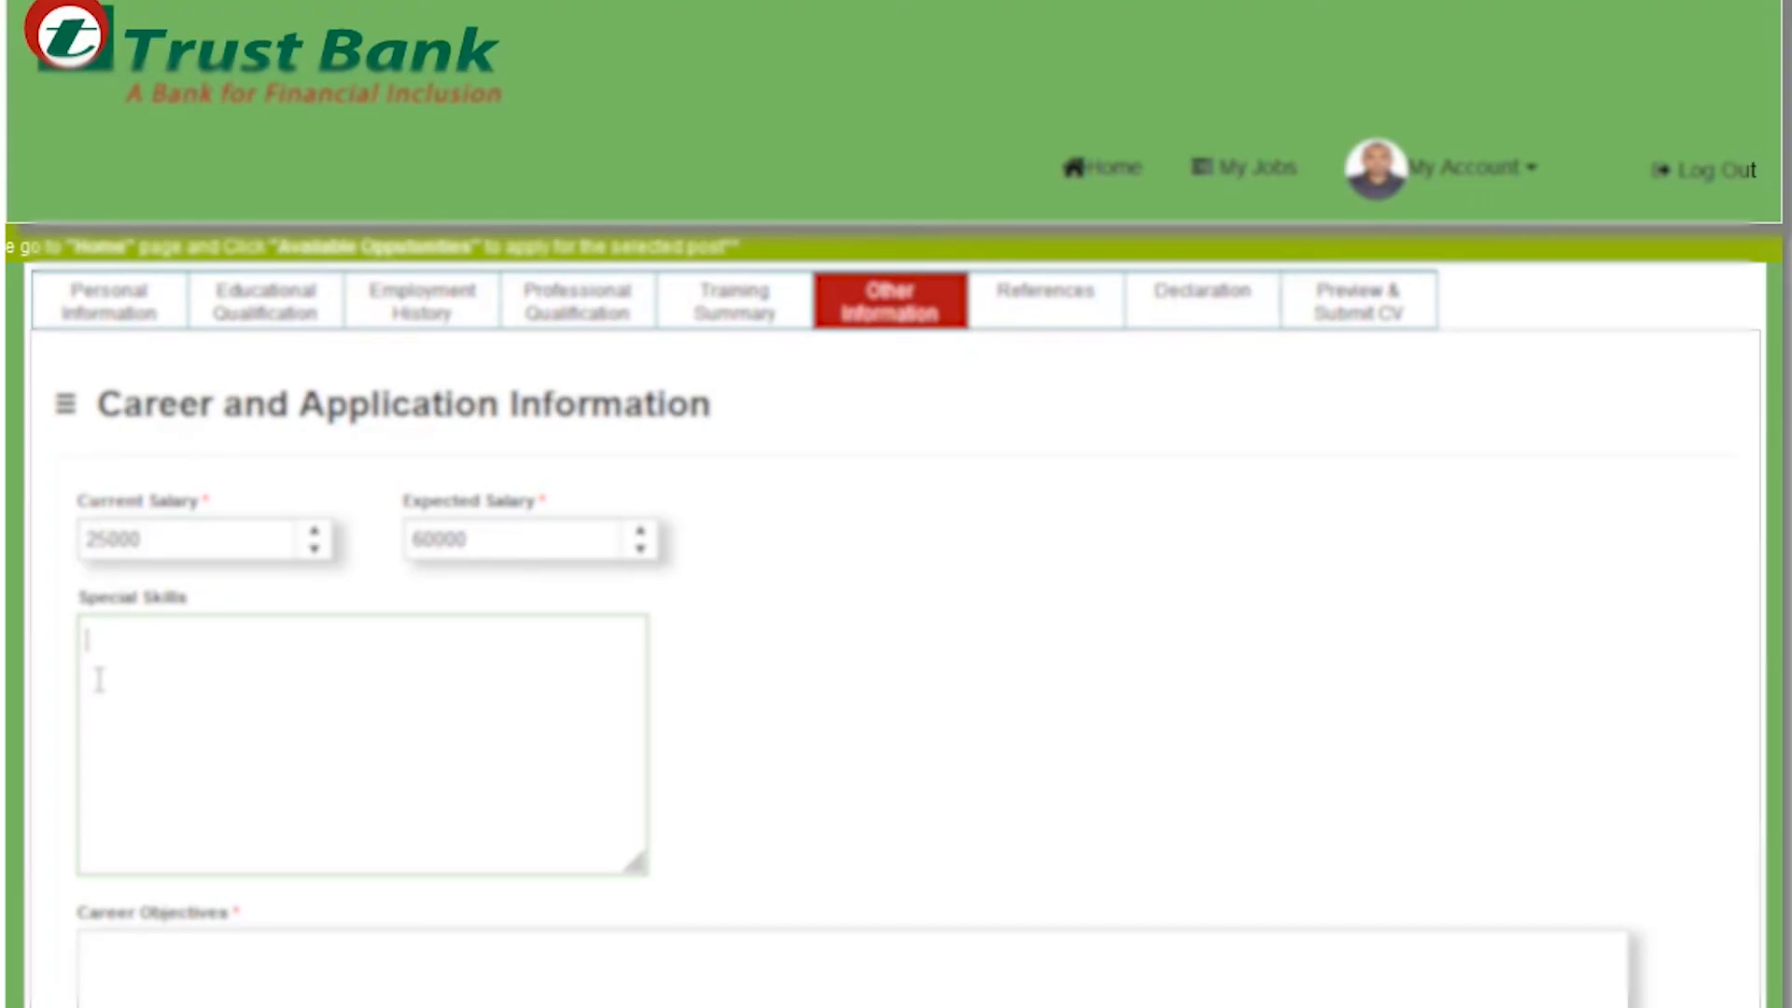
- List special skills '01 Fluently Speak in Bangla and English' and '02 Microsoft Office (Word, Excel, Powerpoint)'
type("01 Fluently Speak in Bangla and English")
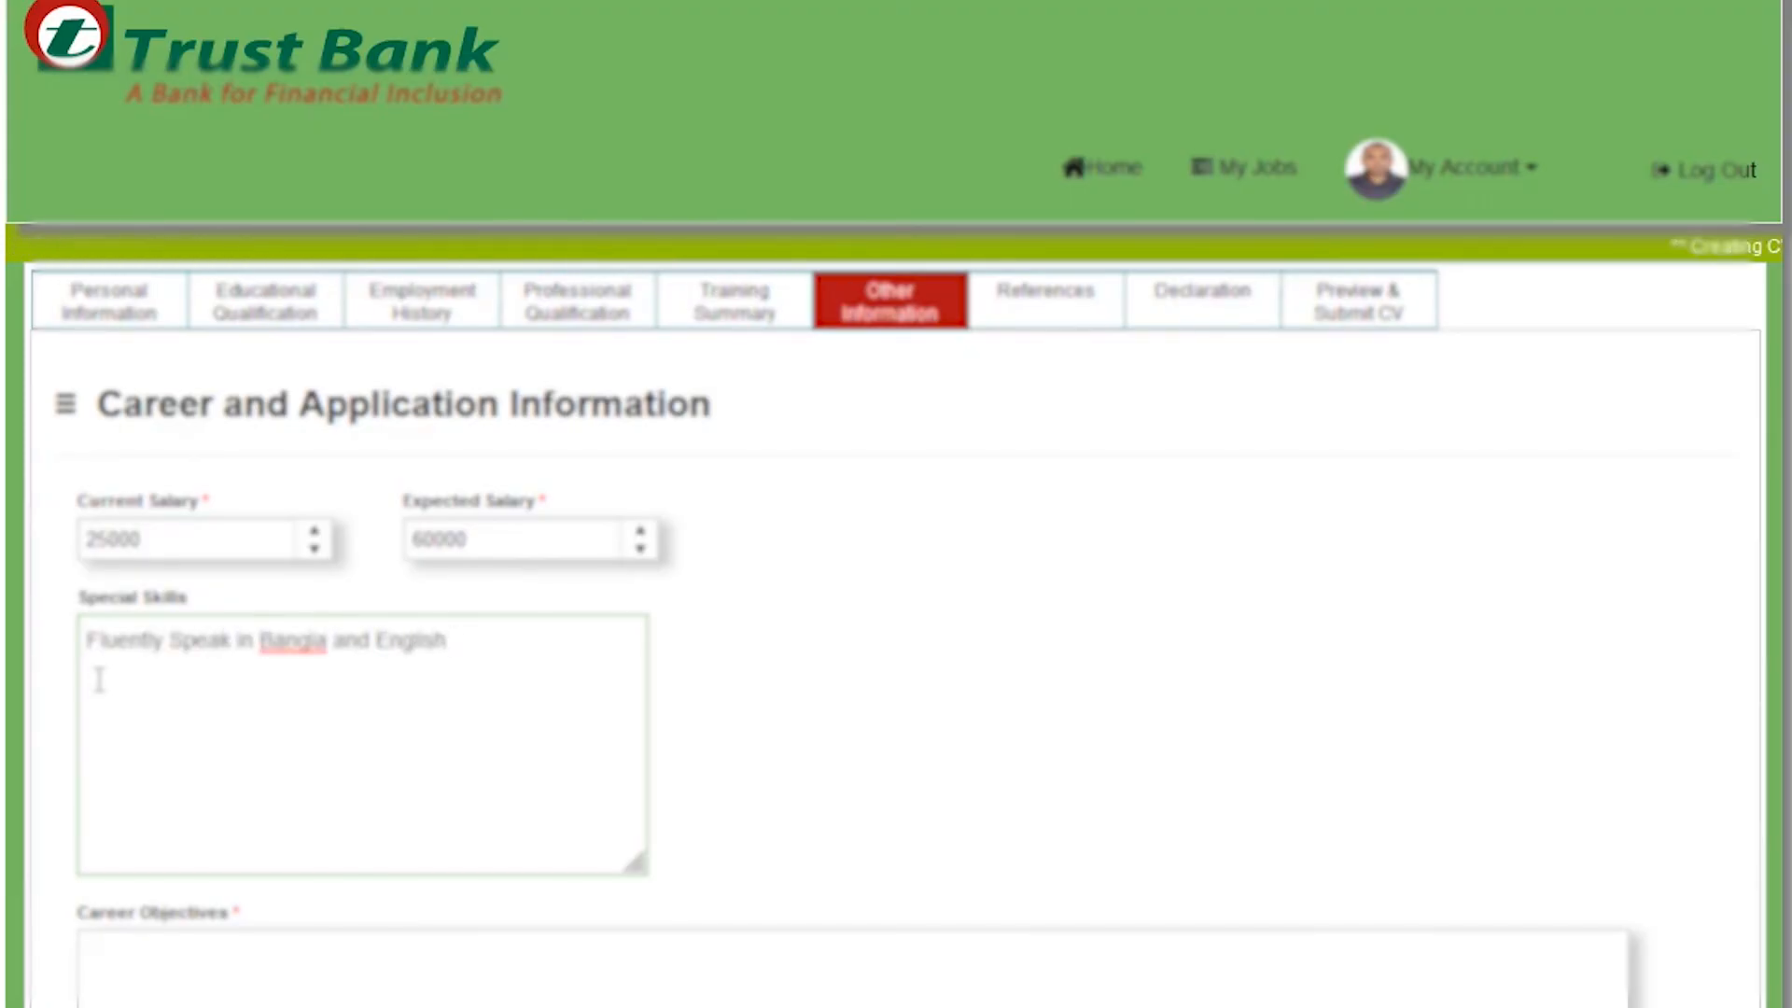
key("Return")
type("02 Microsoft Office (Word, Excel, Powerpoi")
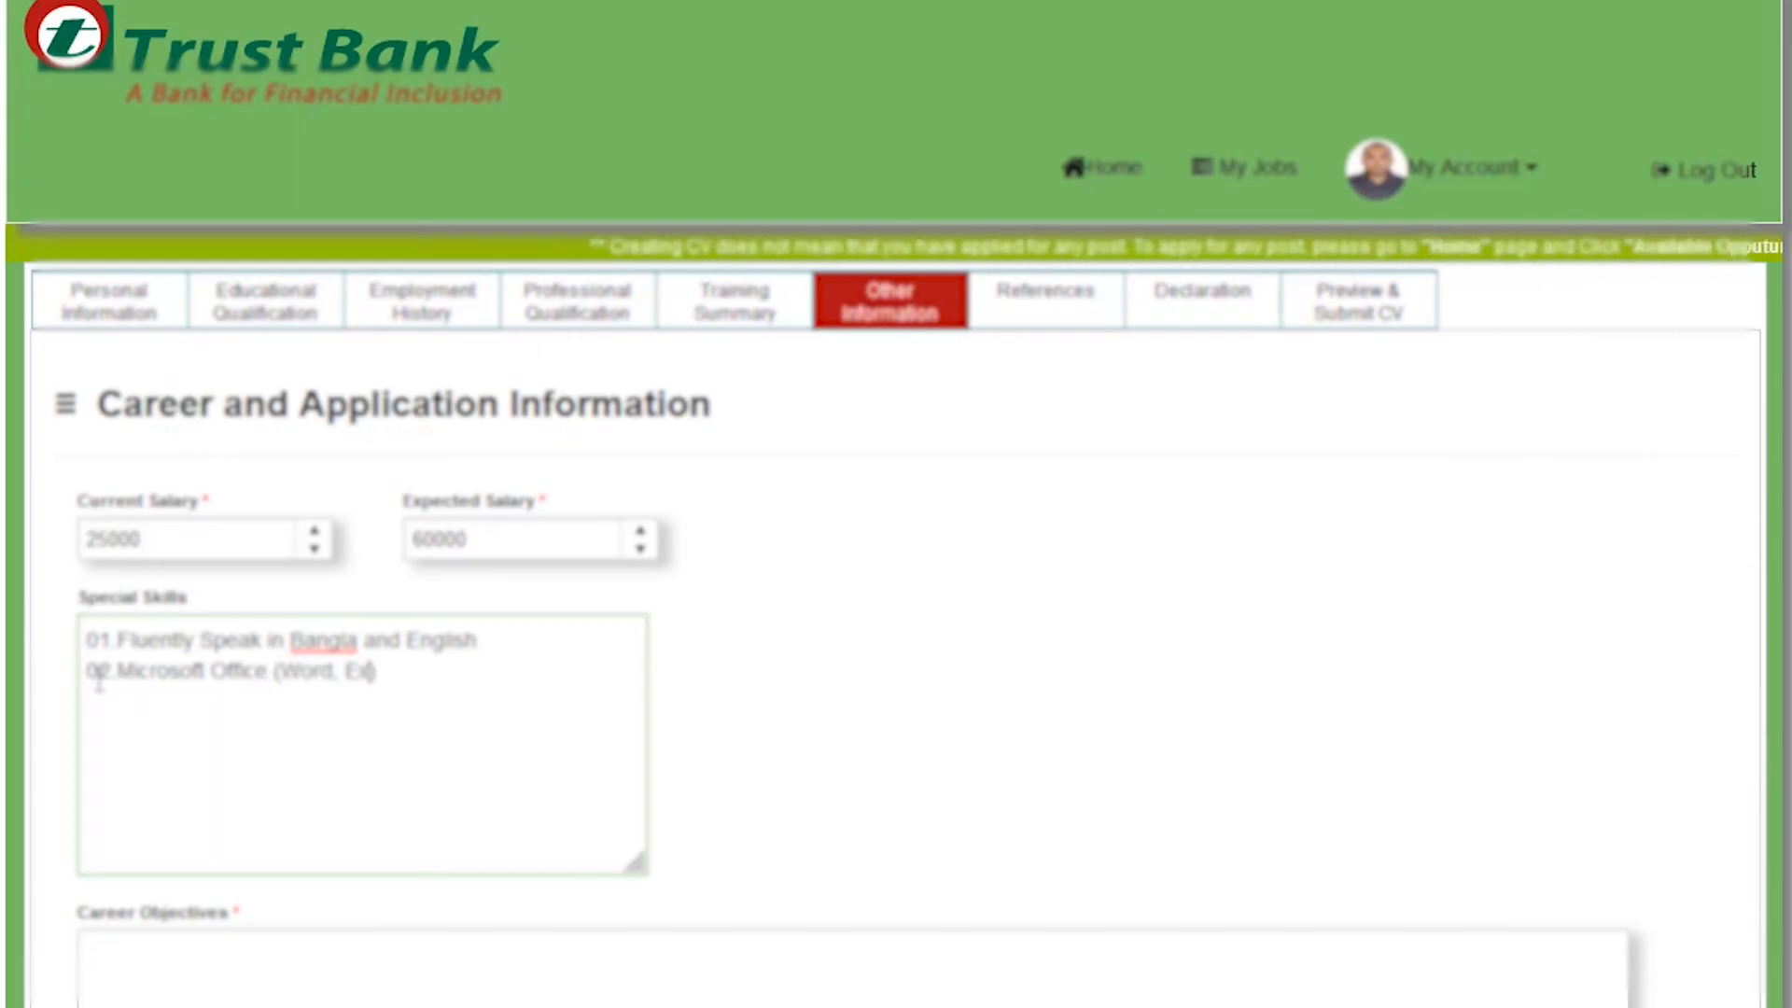
type("nt)")
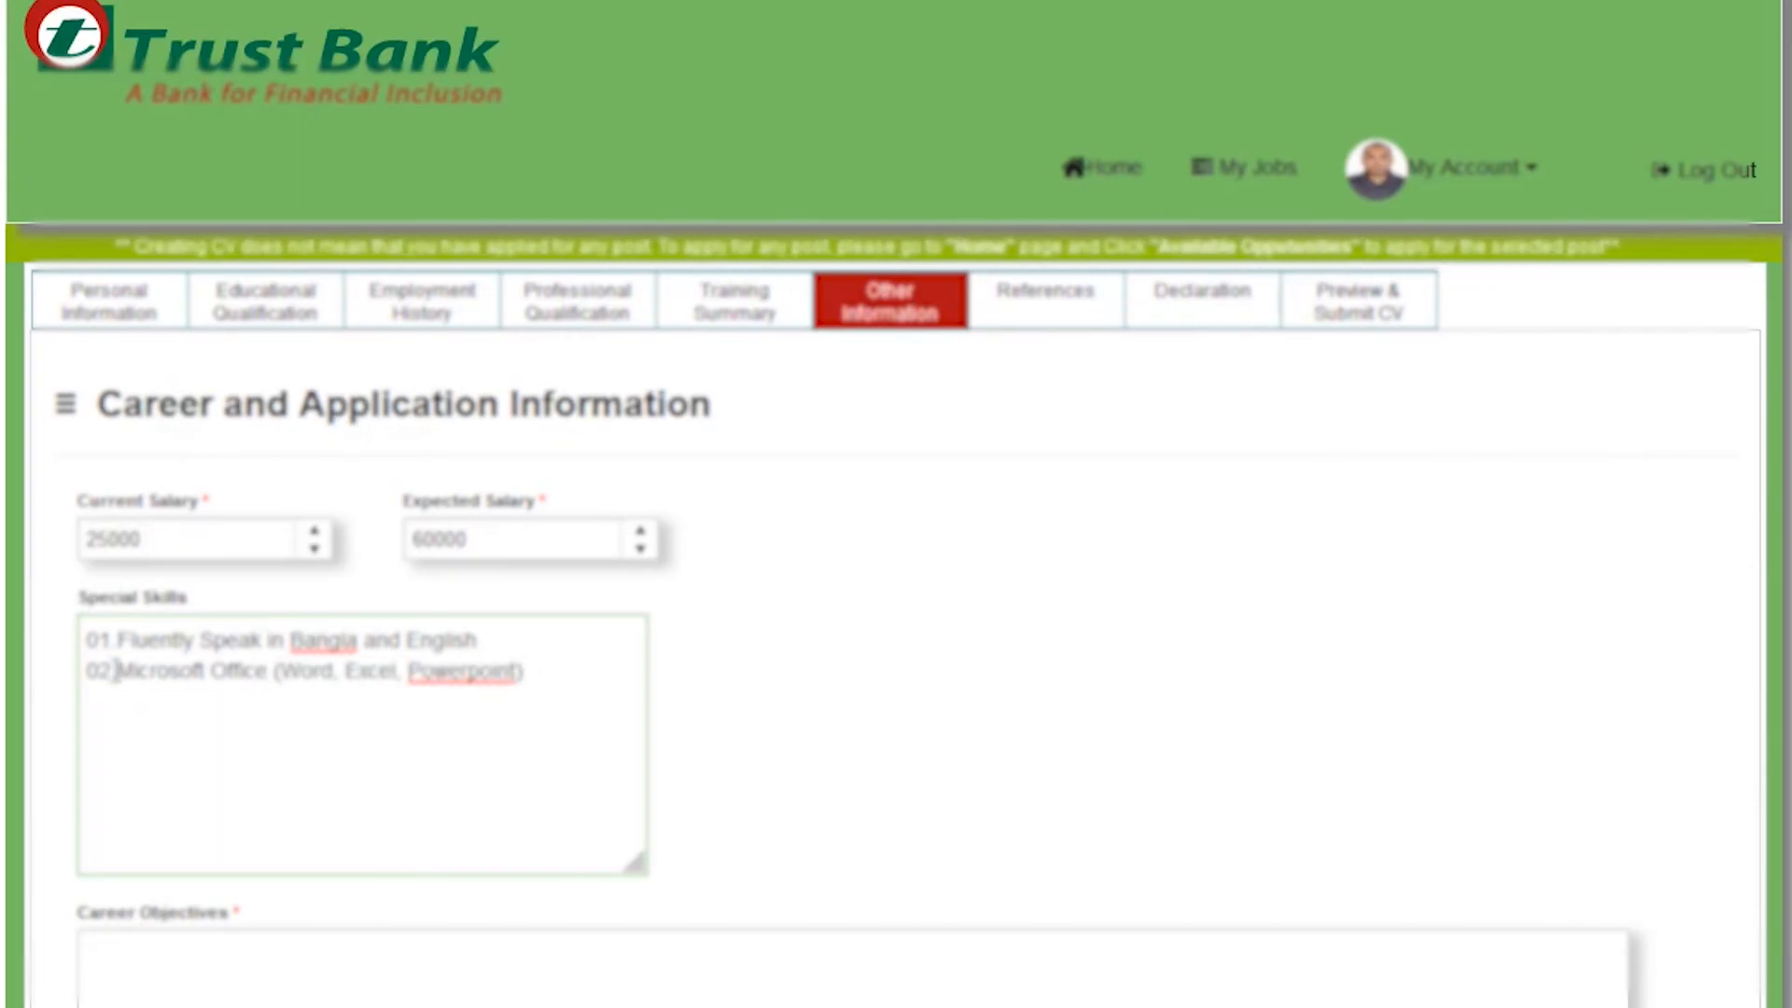
left_click_drag(118, 644, 84, 670)
left_click(558, 667)
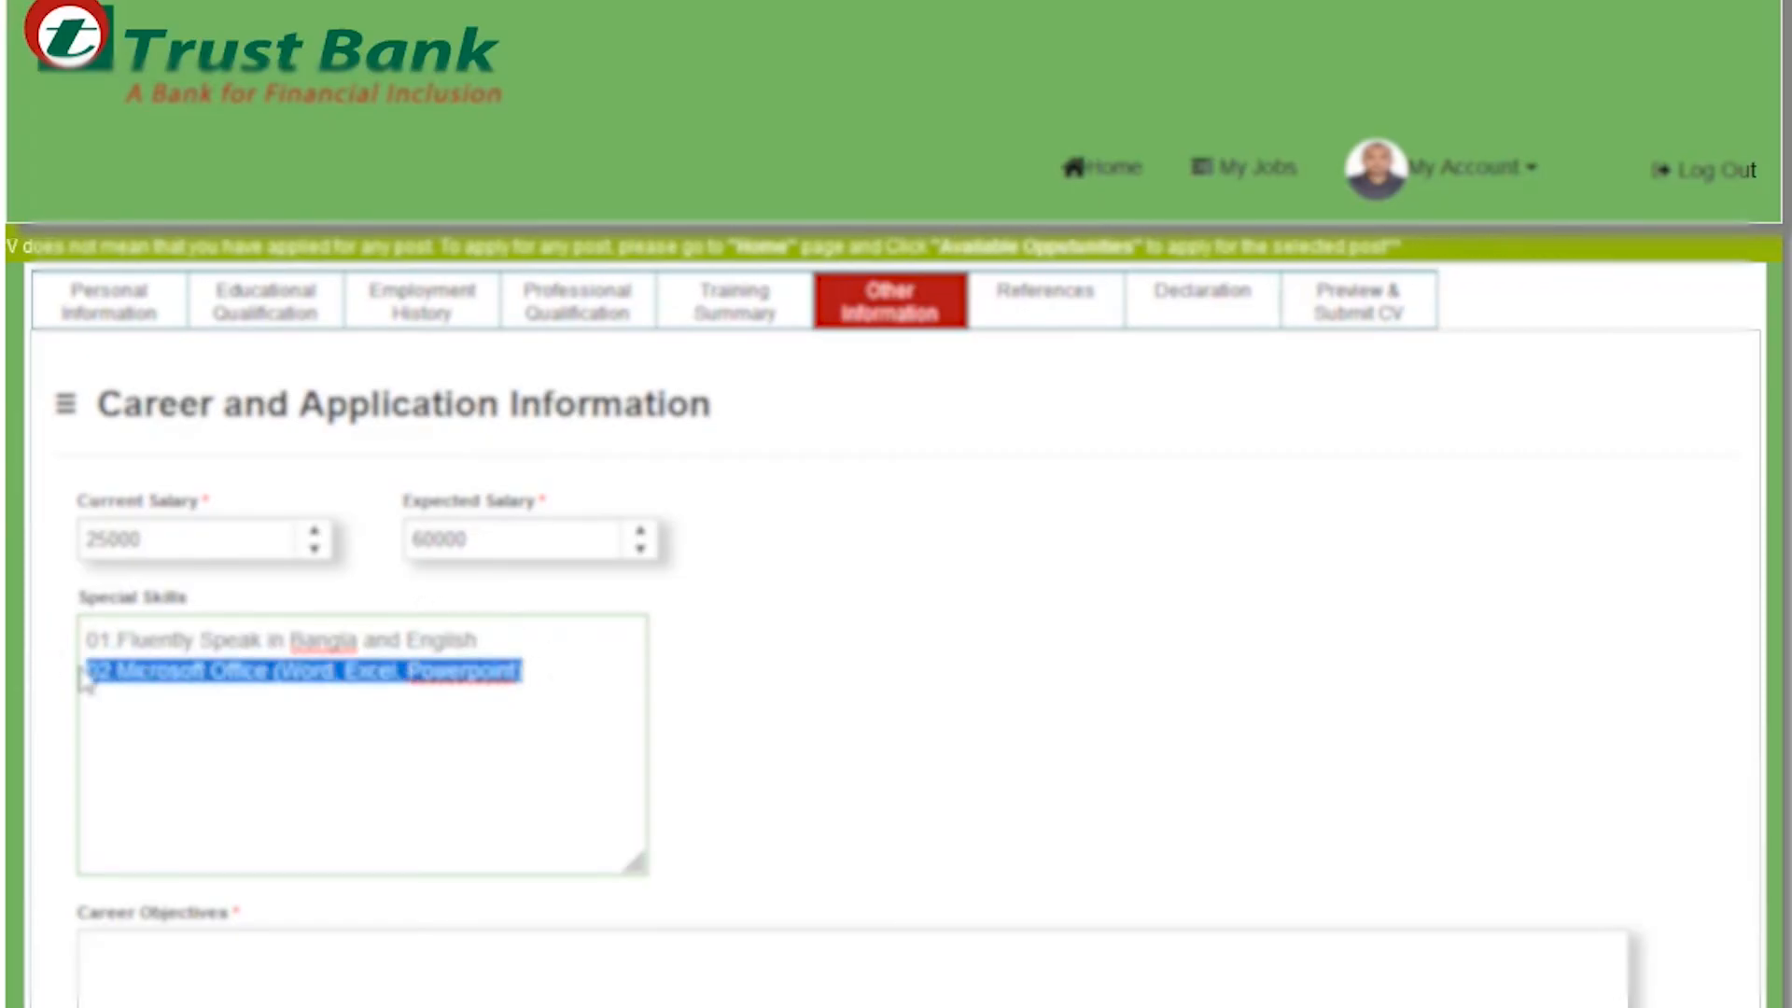
left_click(157, 670)
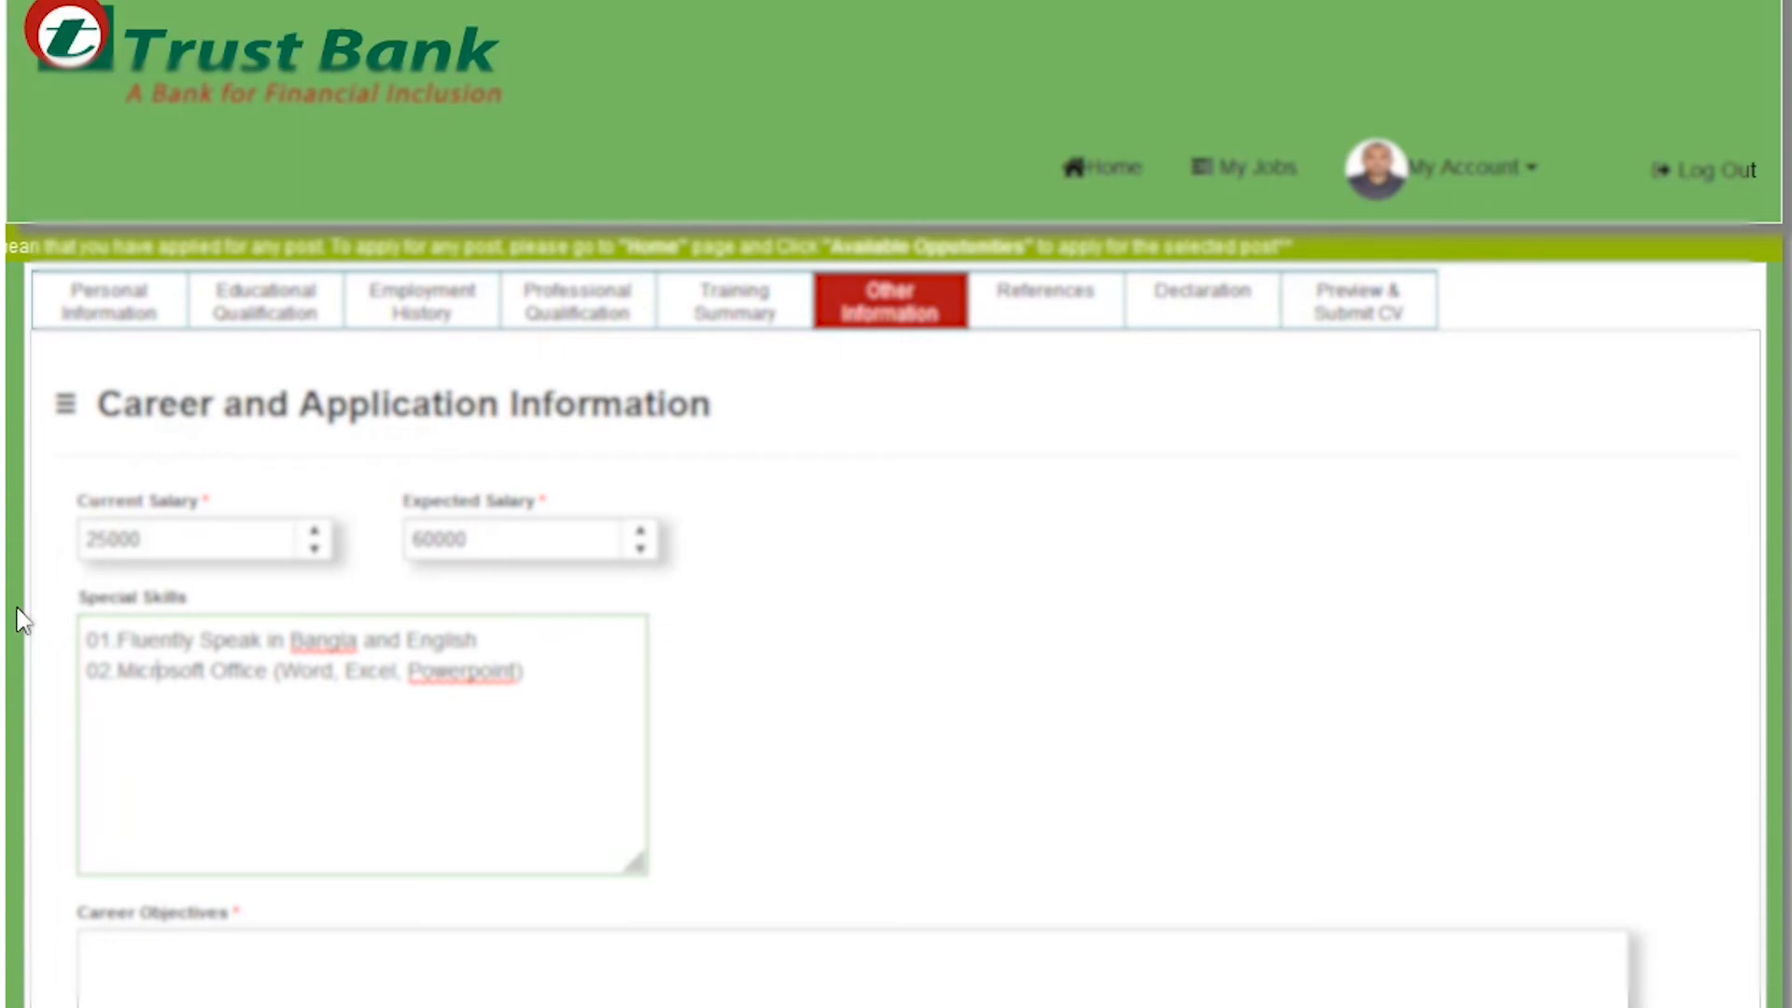
scroll(400, 741, "down", 2)
- Write the career objective 'Want to develop as a key Banker and showing personality through performance'
left_click(411, 865)
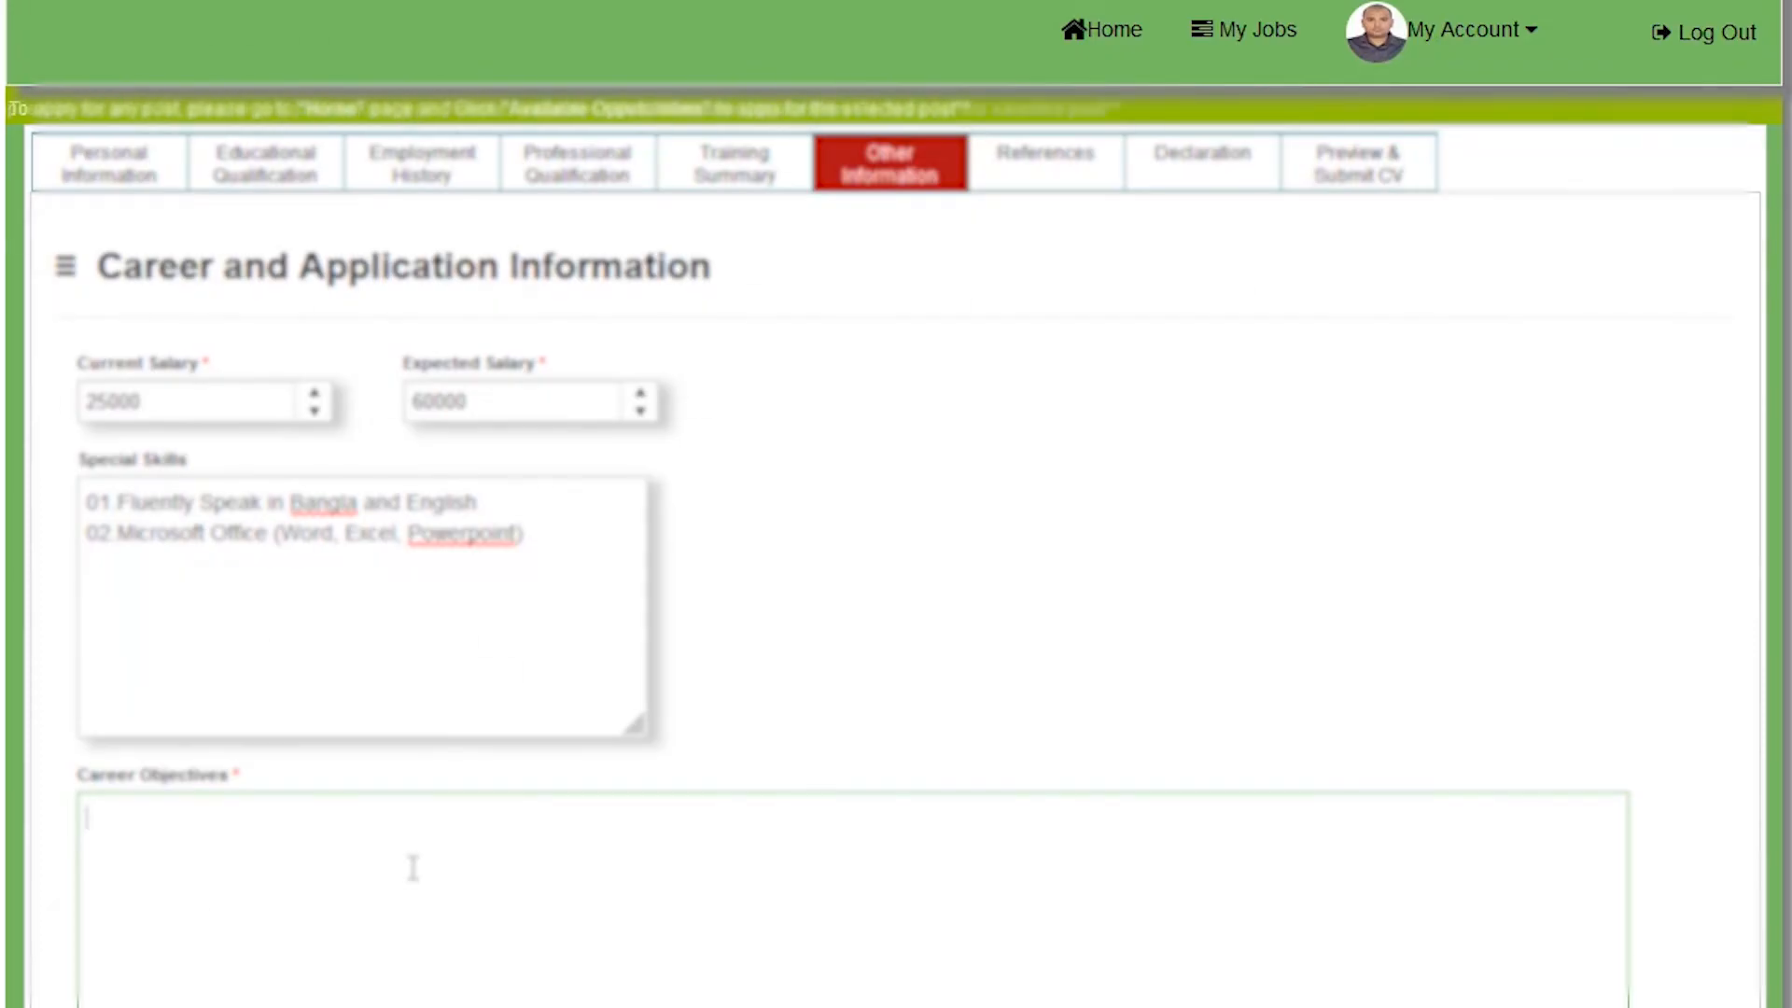
type("Want to develop as a key Banker and showing personality through performance")
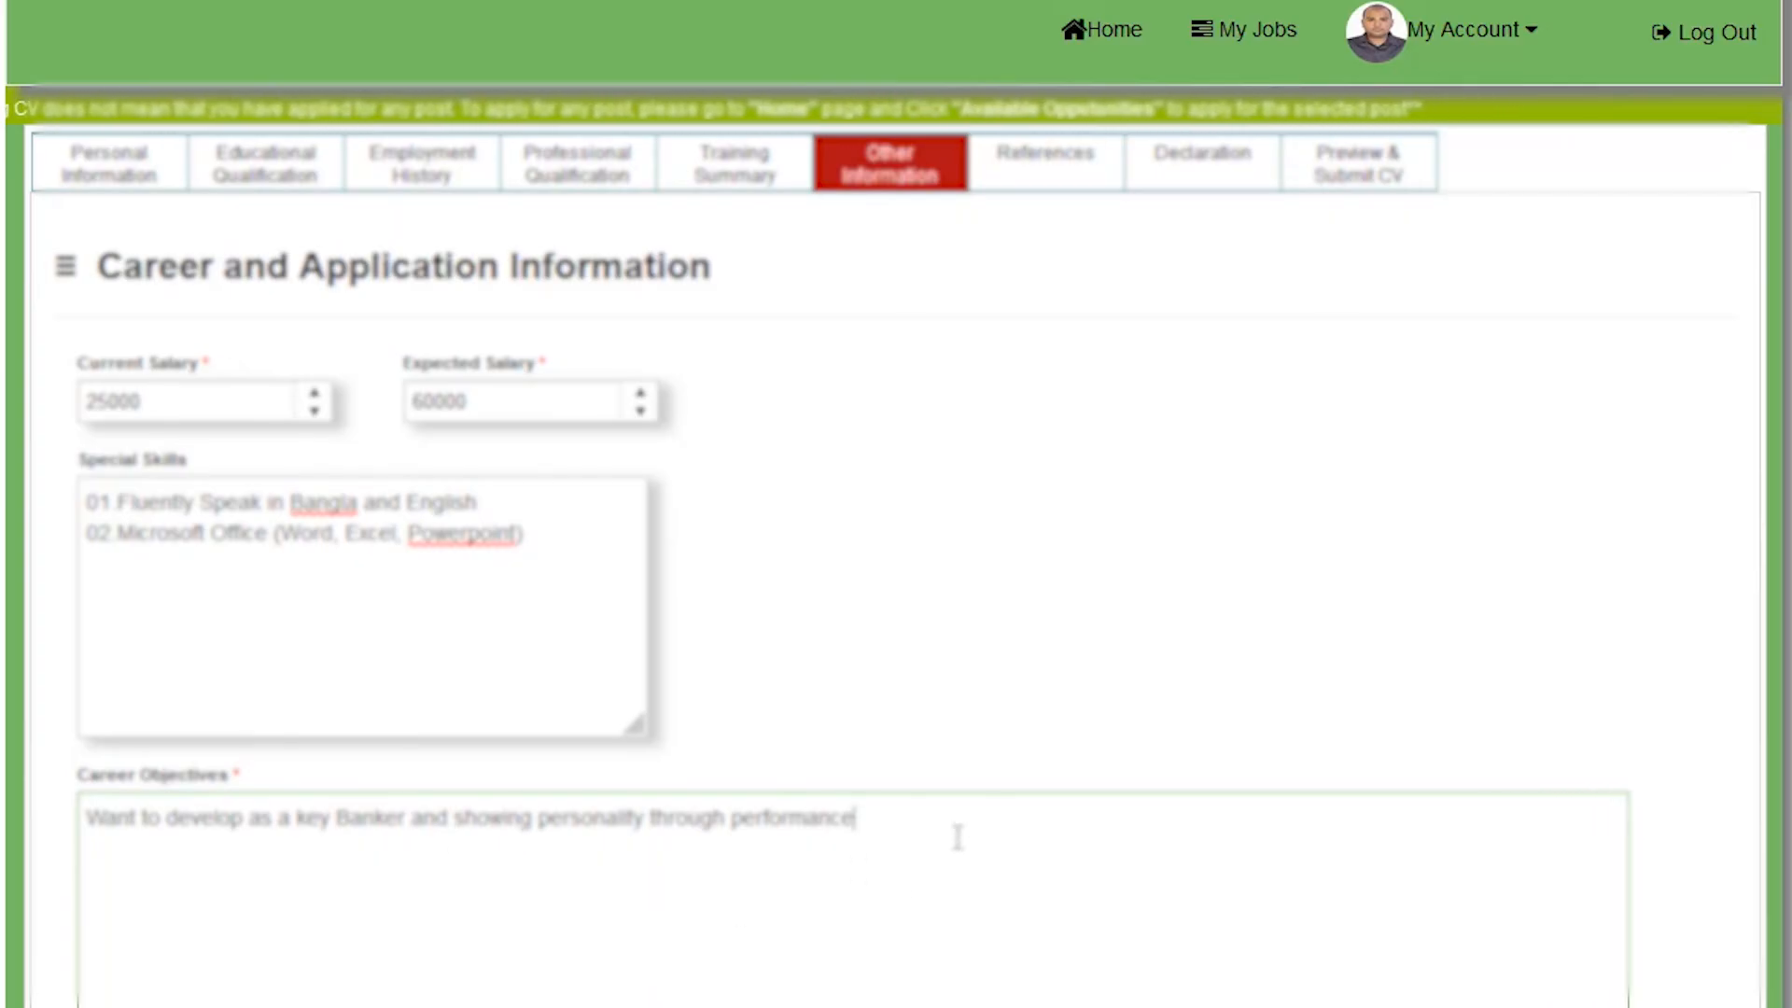
scroll(962, 827, "down", 2)
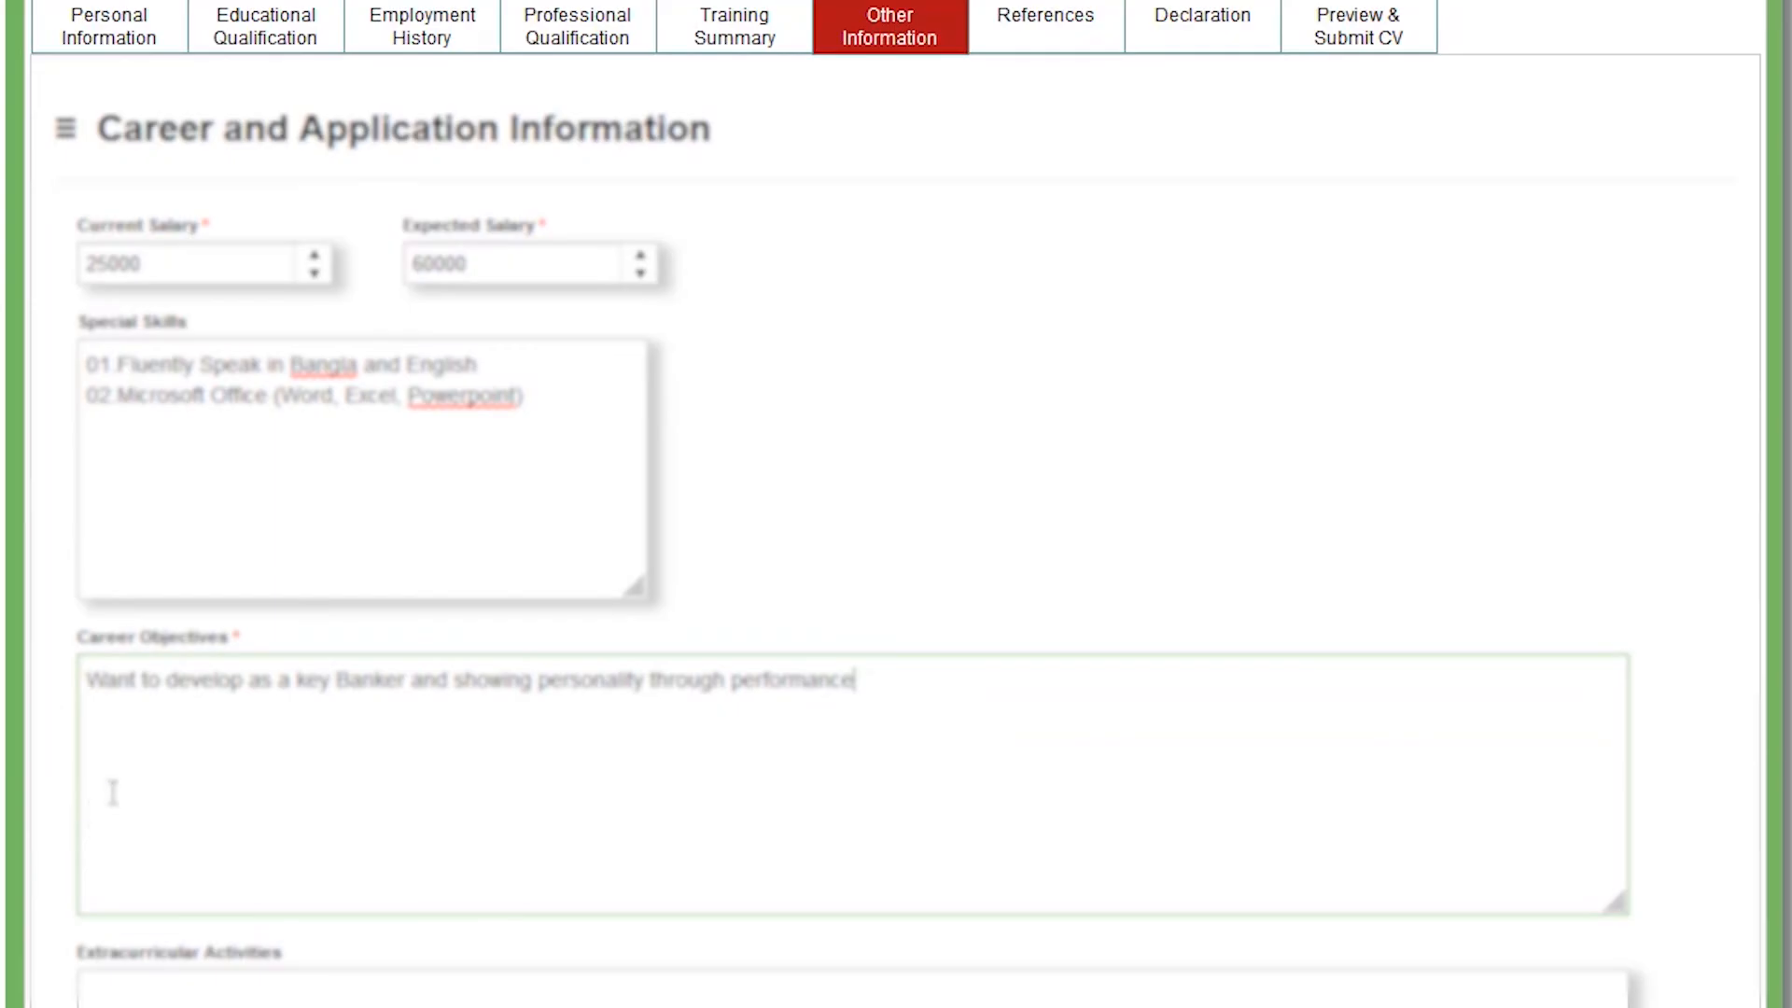
scroll(112, 793, "down", 3)
scroll(437, 469, "up", 3)
scroll(813, 596, "up", 2)
scroll(389, 680, "down", 6)
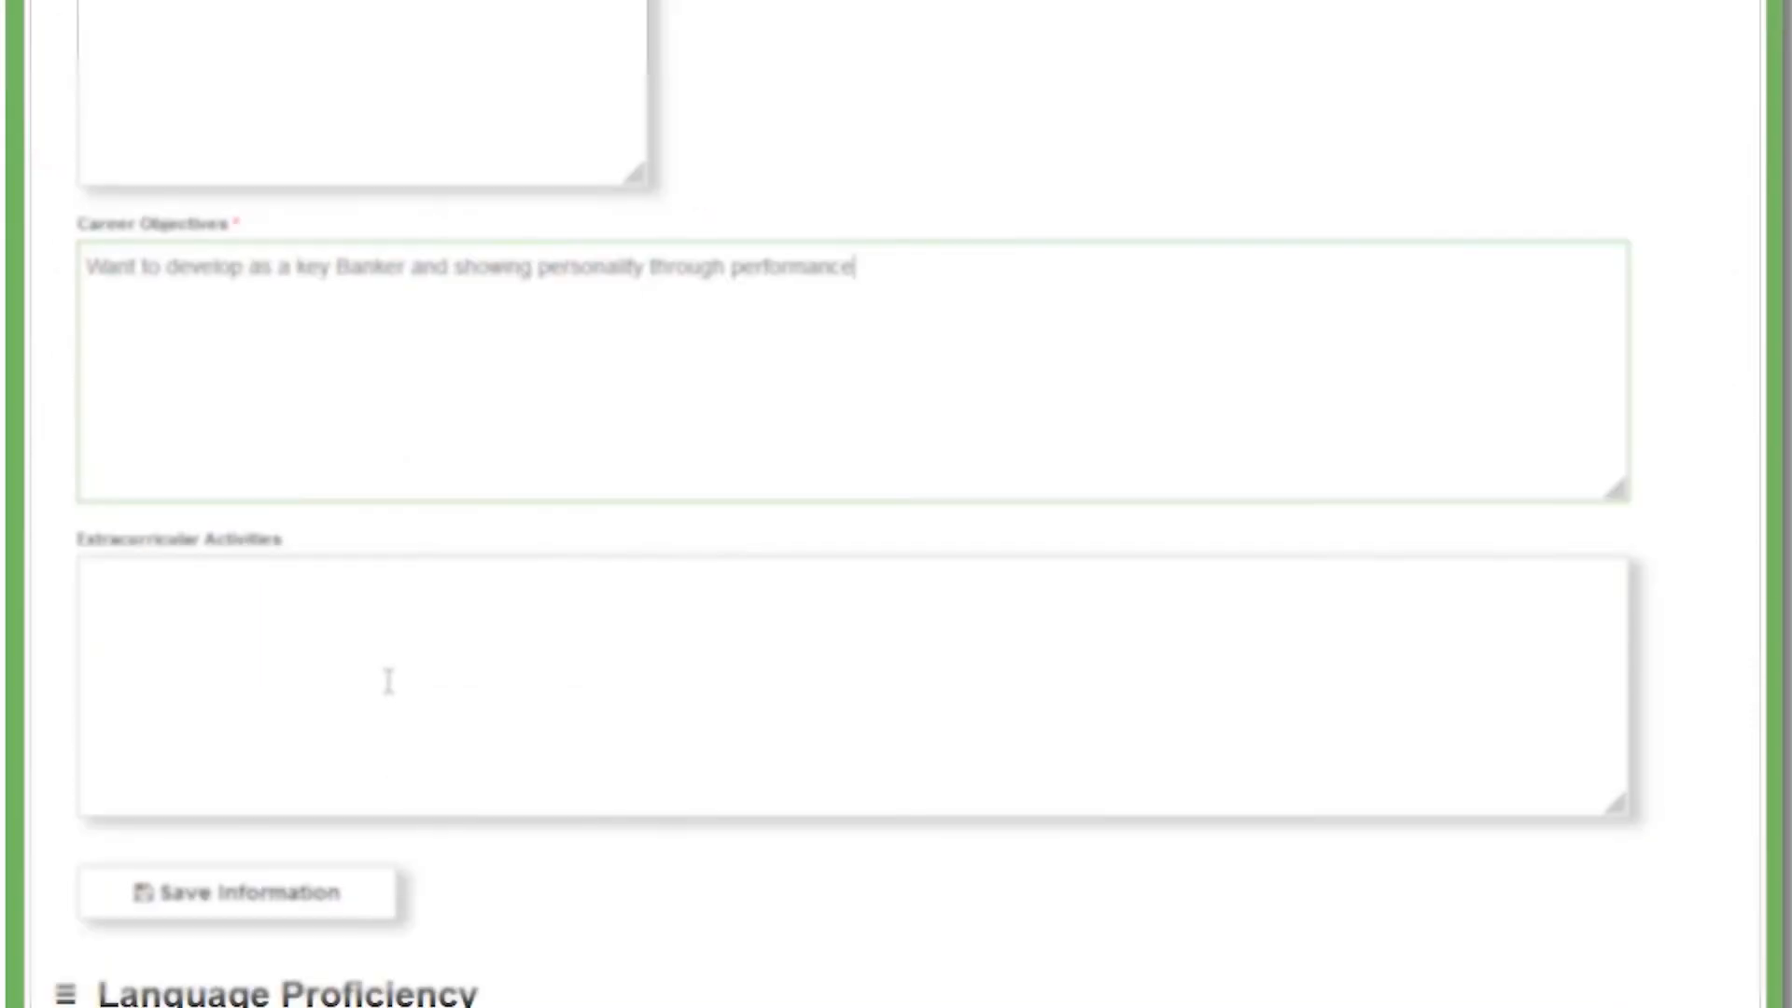
- Enter 'Sports, Cultural activities' as extracurricular activities
left_click(390, 647)
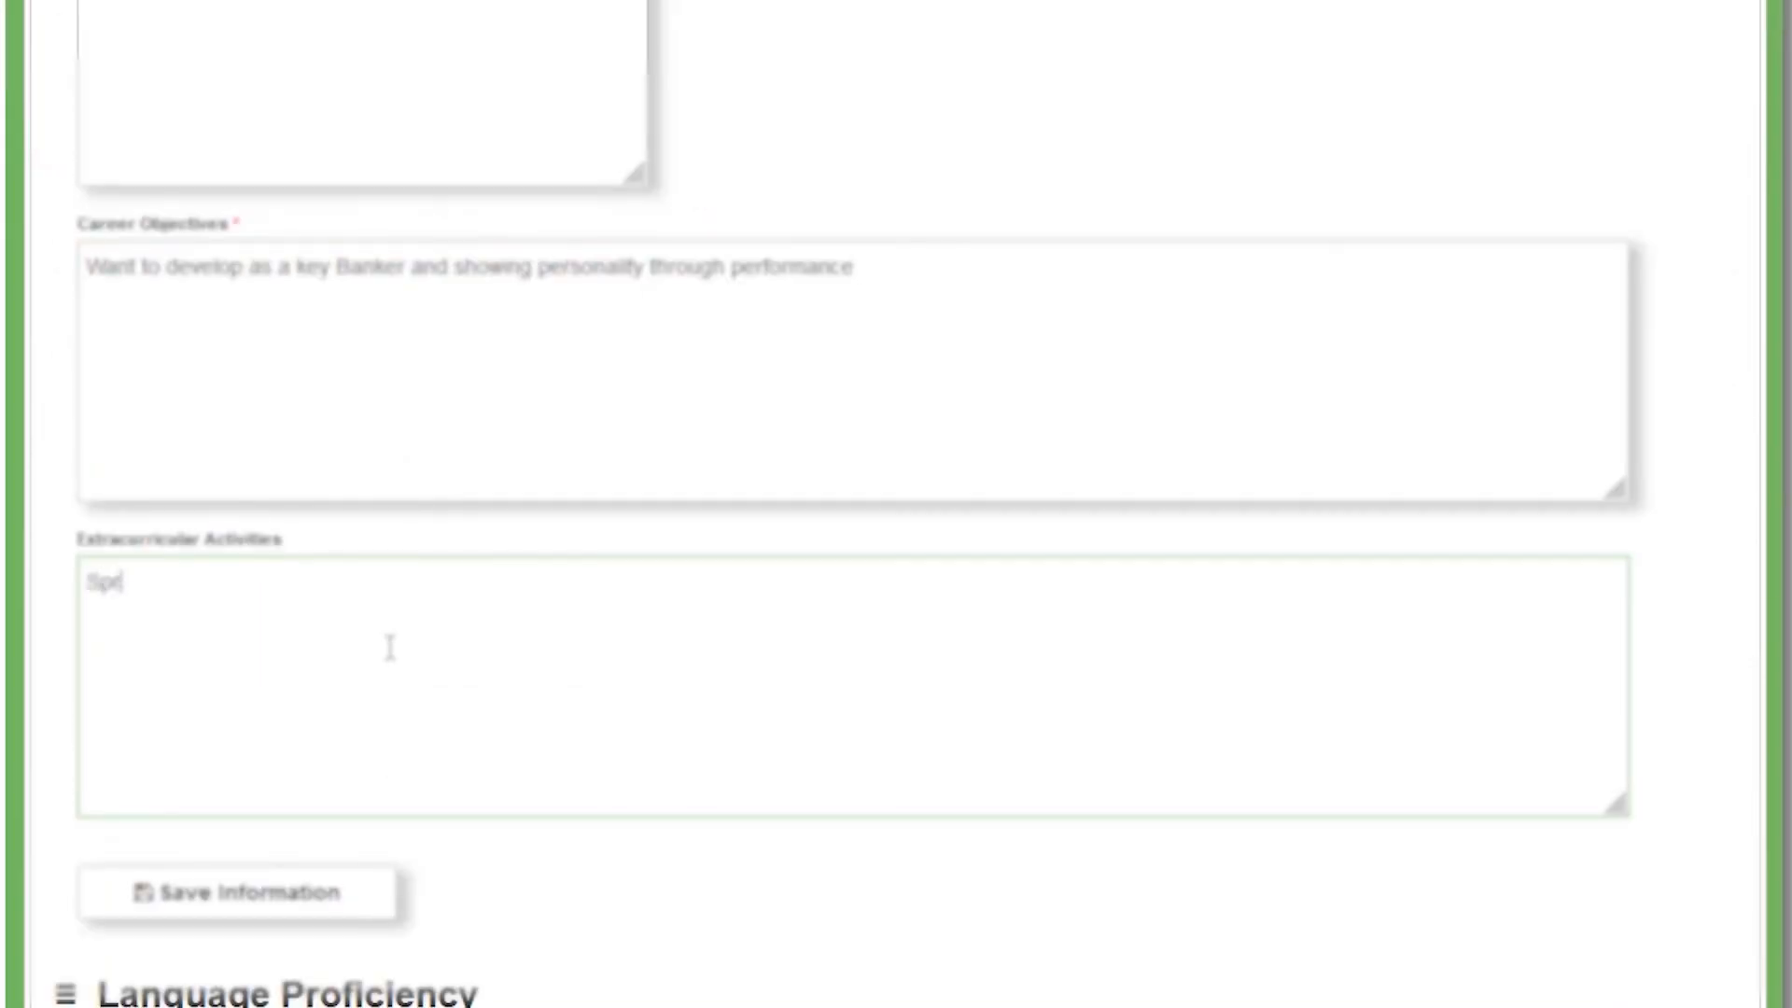
type("Sports, Cultural ac")
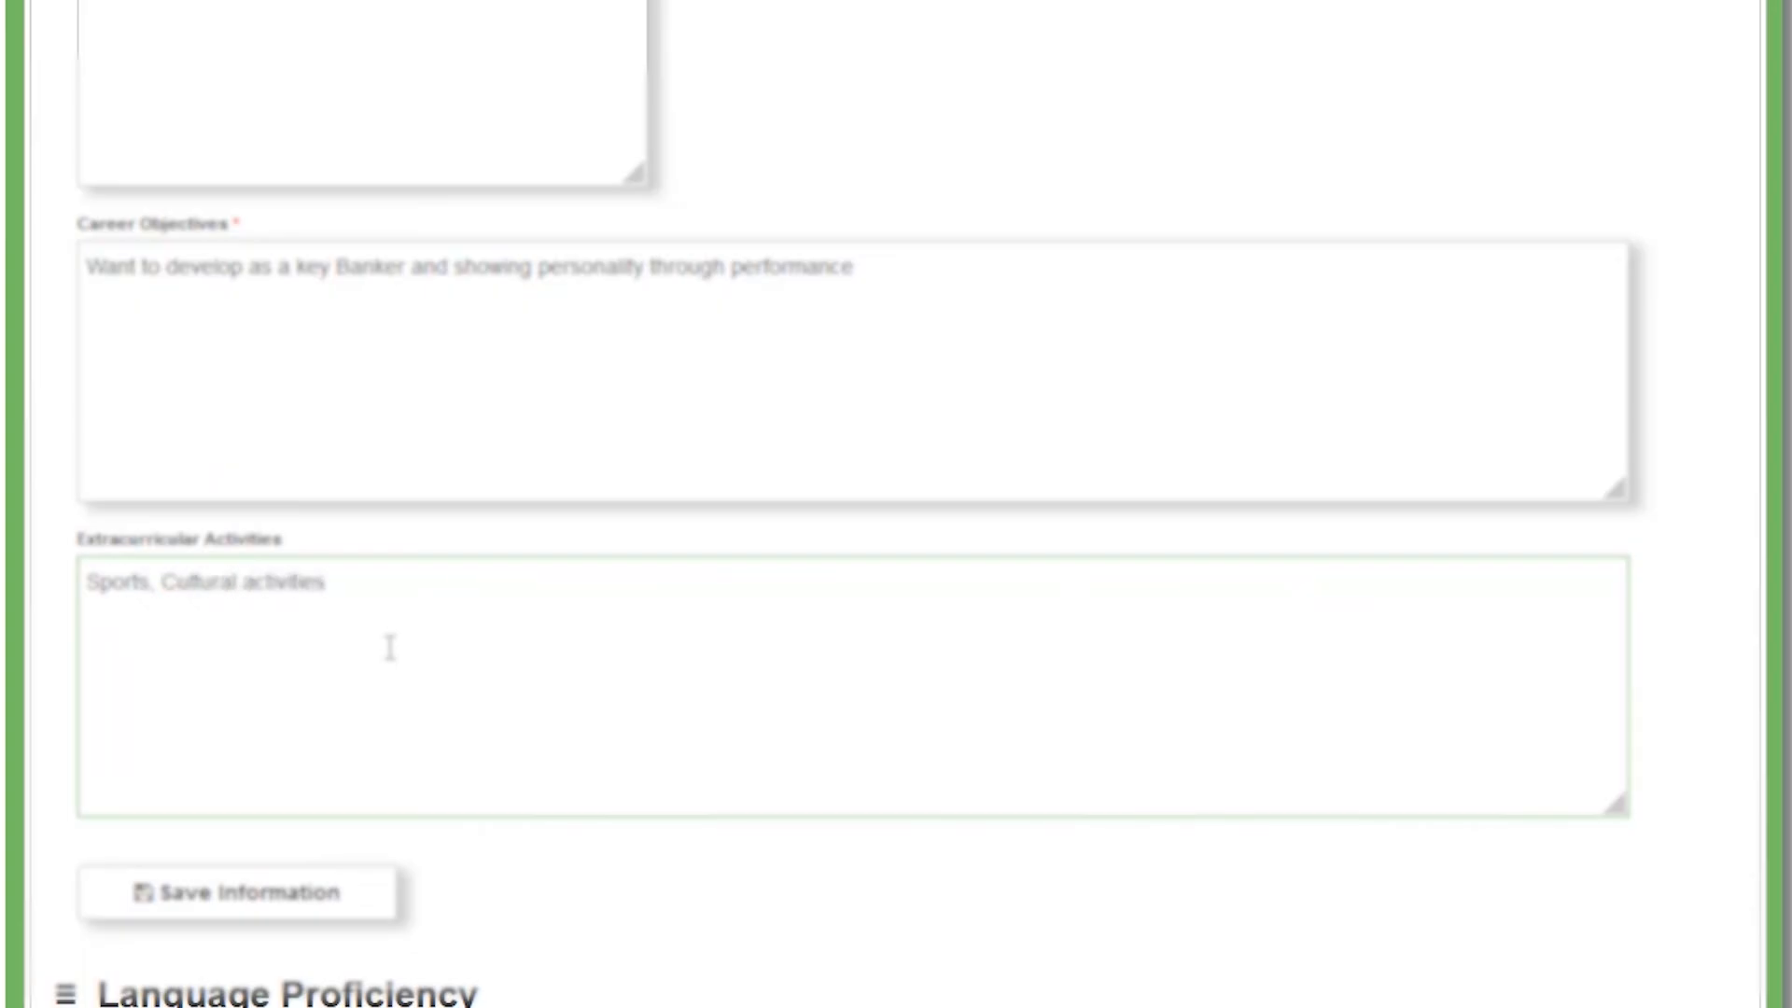
type("tivities")
scroll(784, 395, "up", 4)
scroll(804, 496, "down", 8)
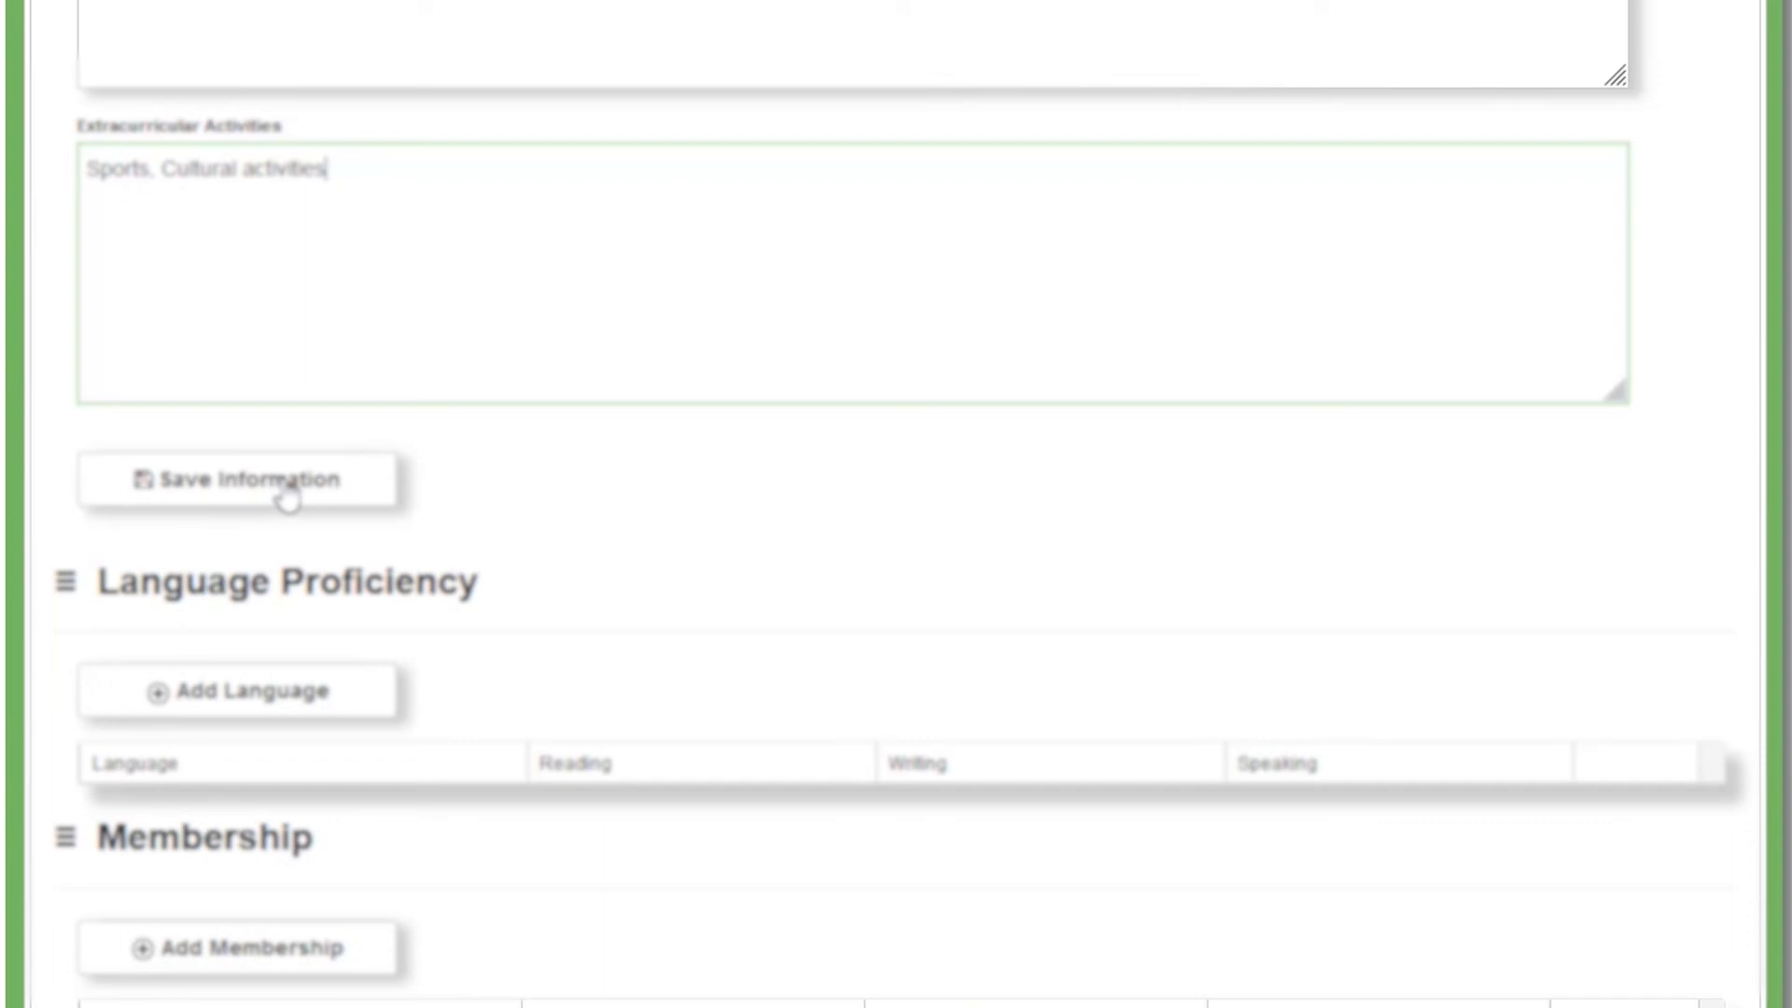
scroll(300, 408, "up", 3)
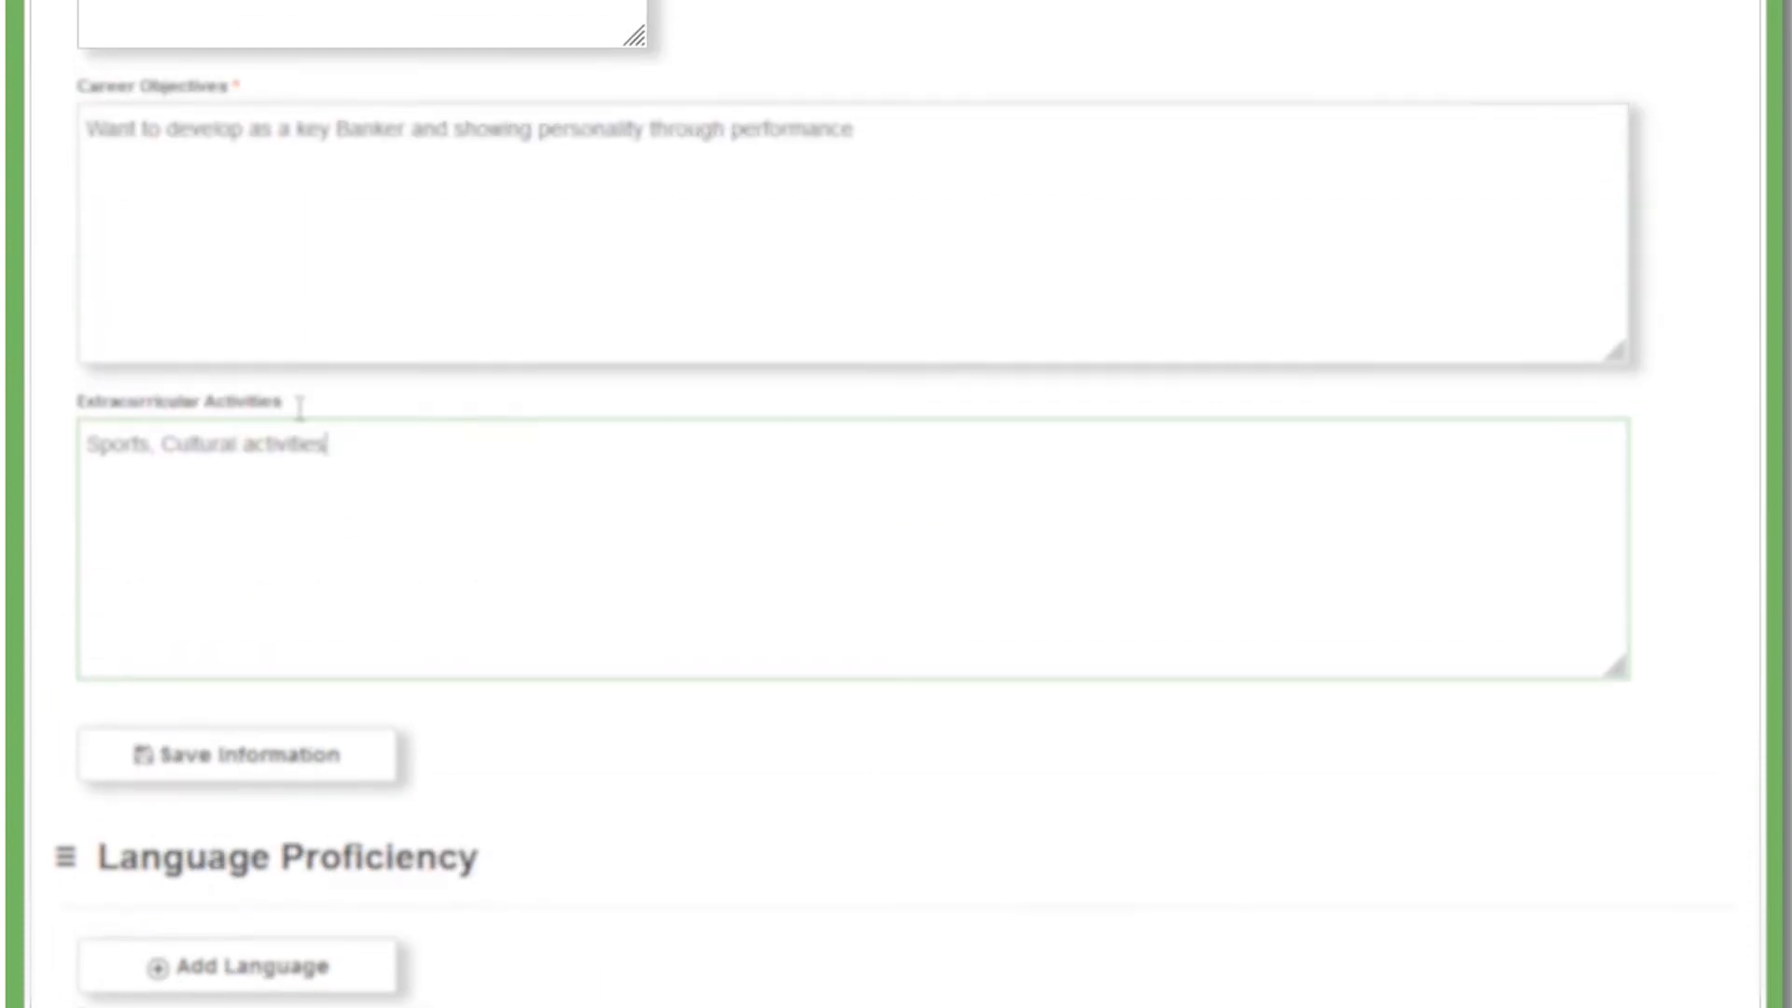
- Save the Career and Application Information and confirm the success dialog
left_click(315, 761)
left_click(1115, 586)
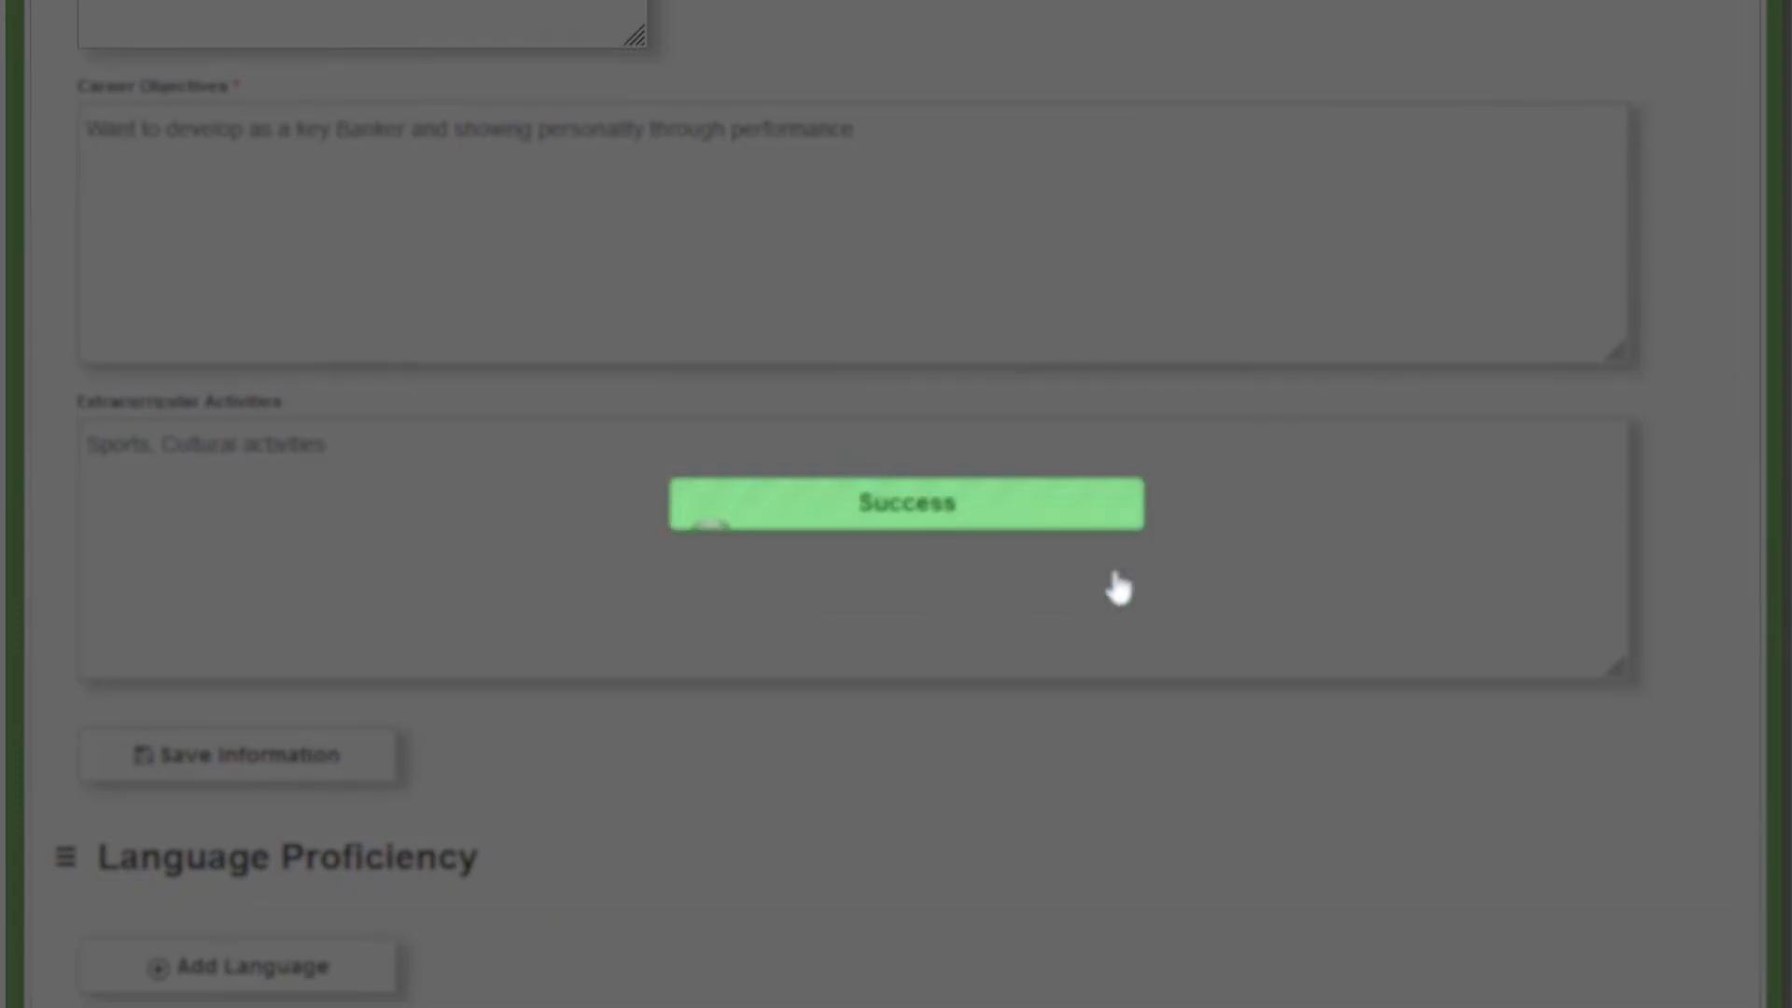
scroll(688, 611, "down", 2)
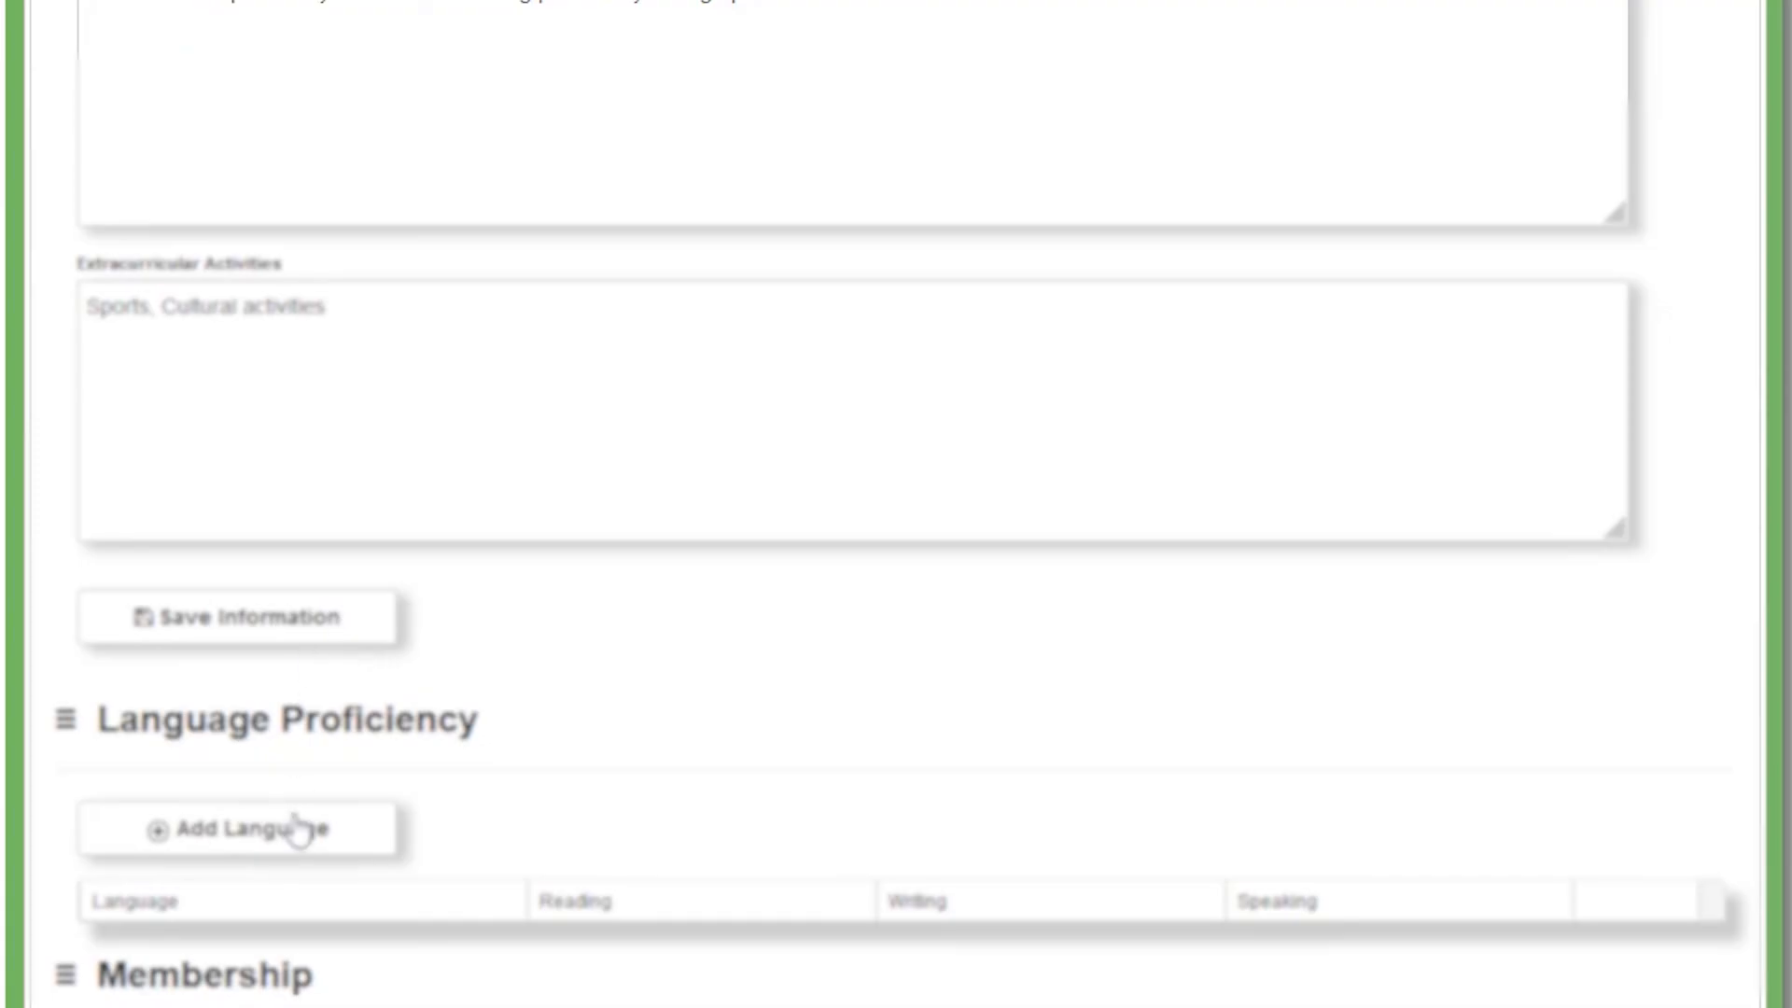
- Save a Bangla language entry with High reading, writing and speaking
left_click(299, 831)
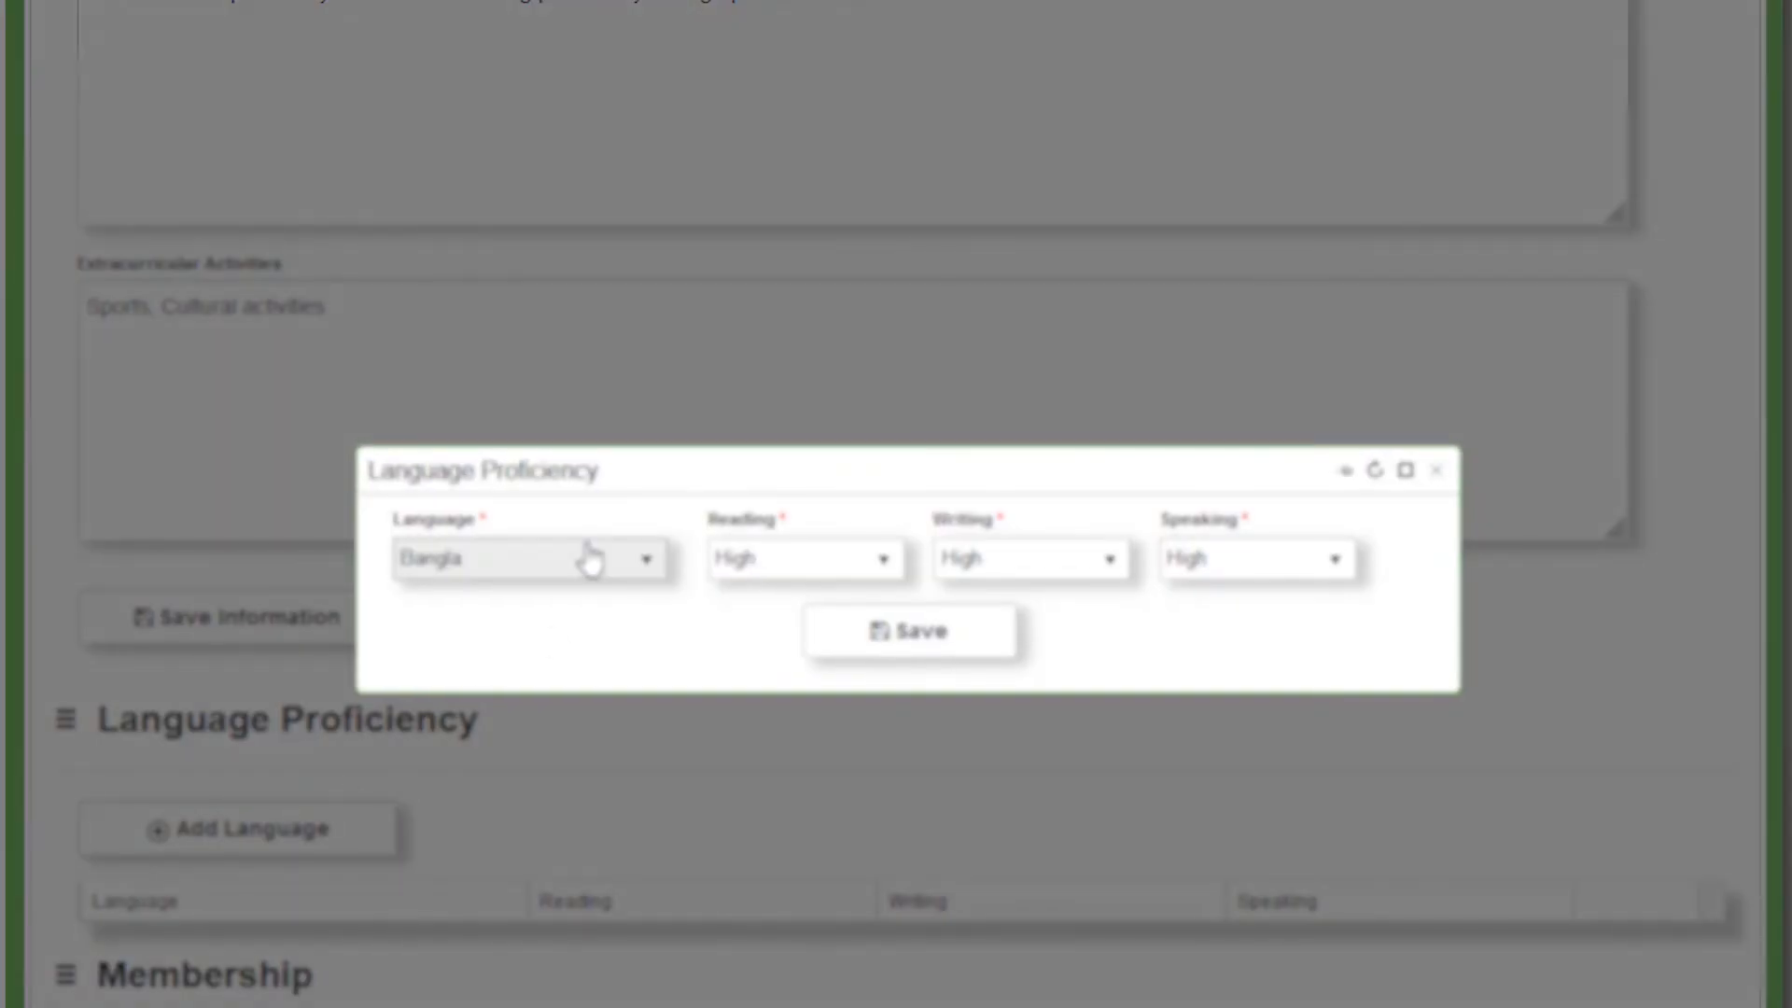
left_click(926, 650)
left_click(1102, 557)
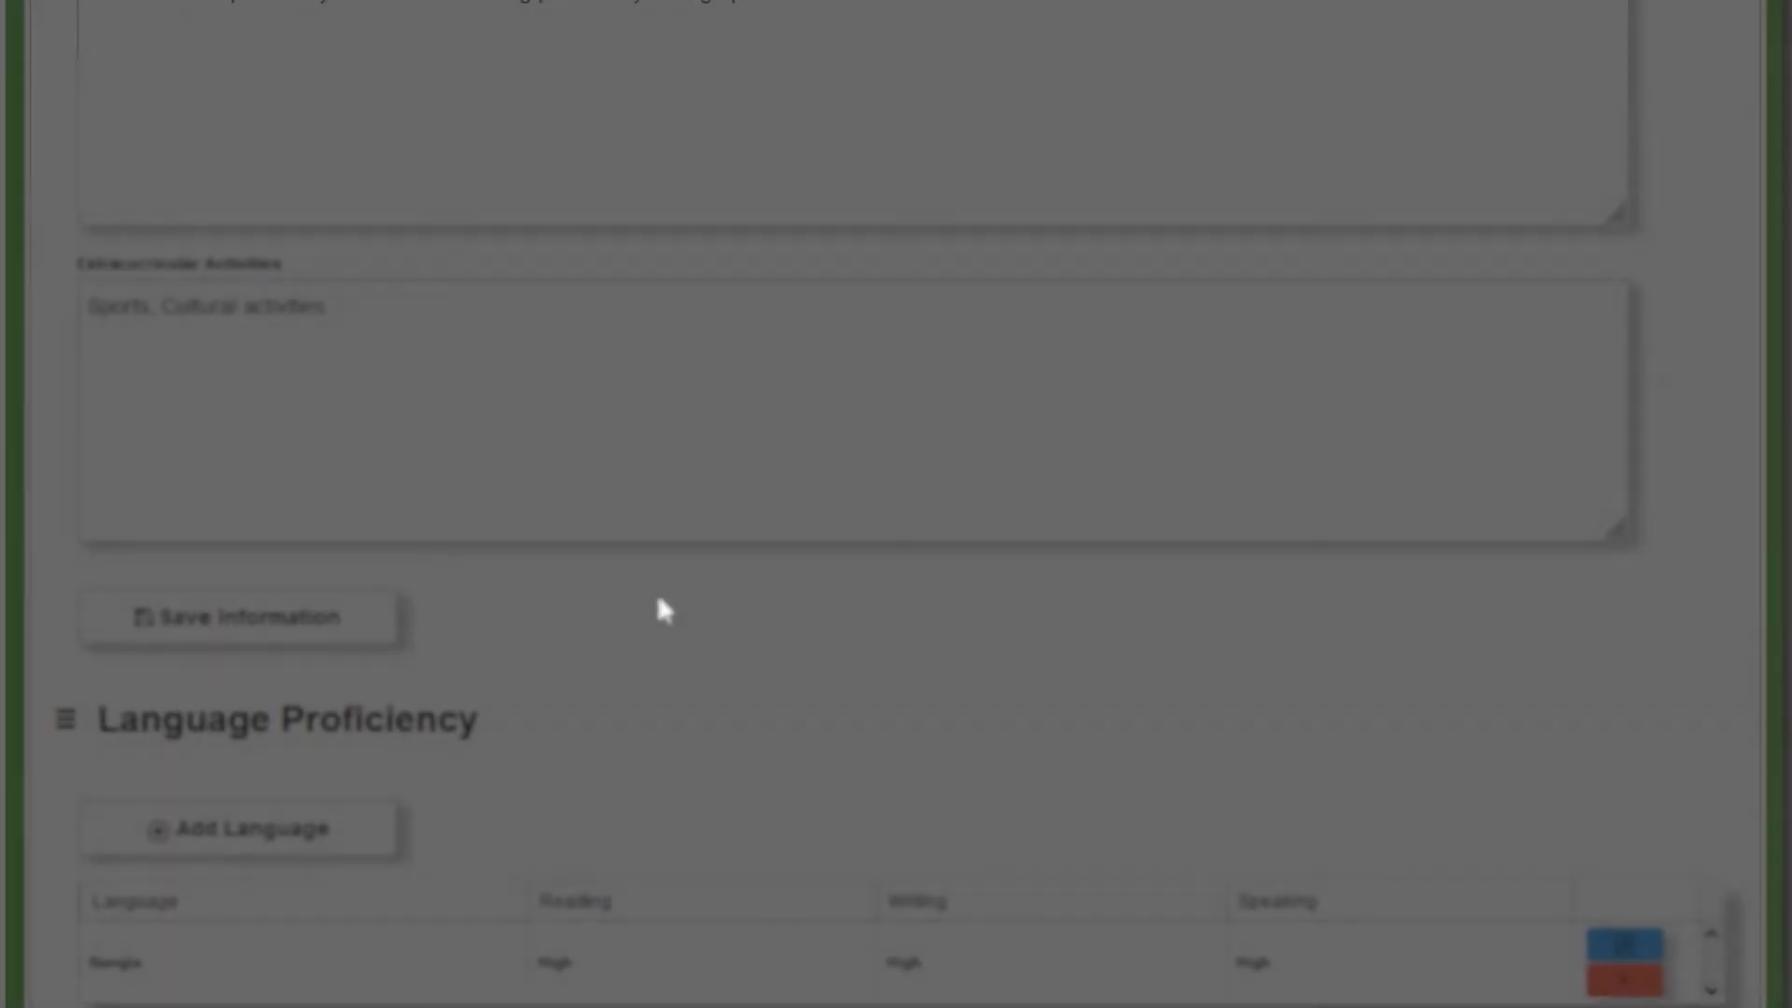
scroll(499, 688, "down", 3)
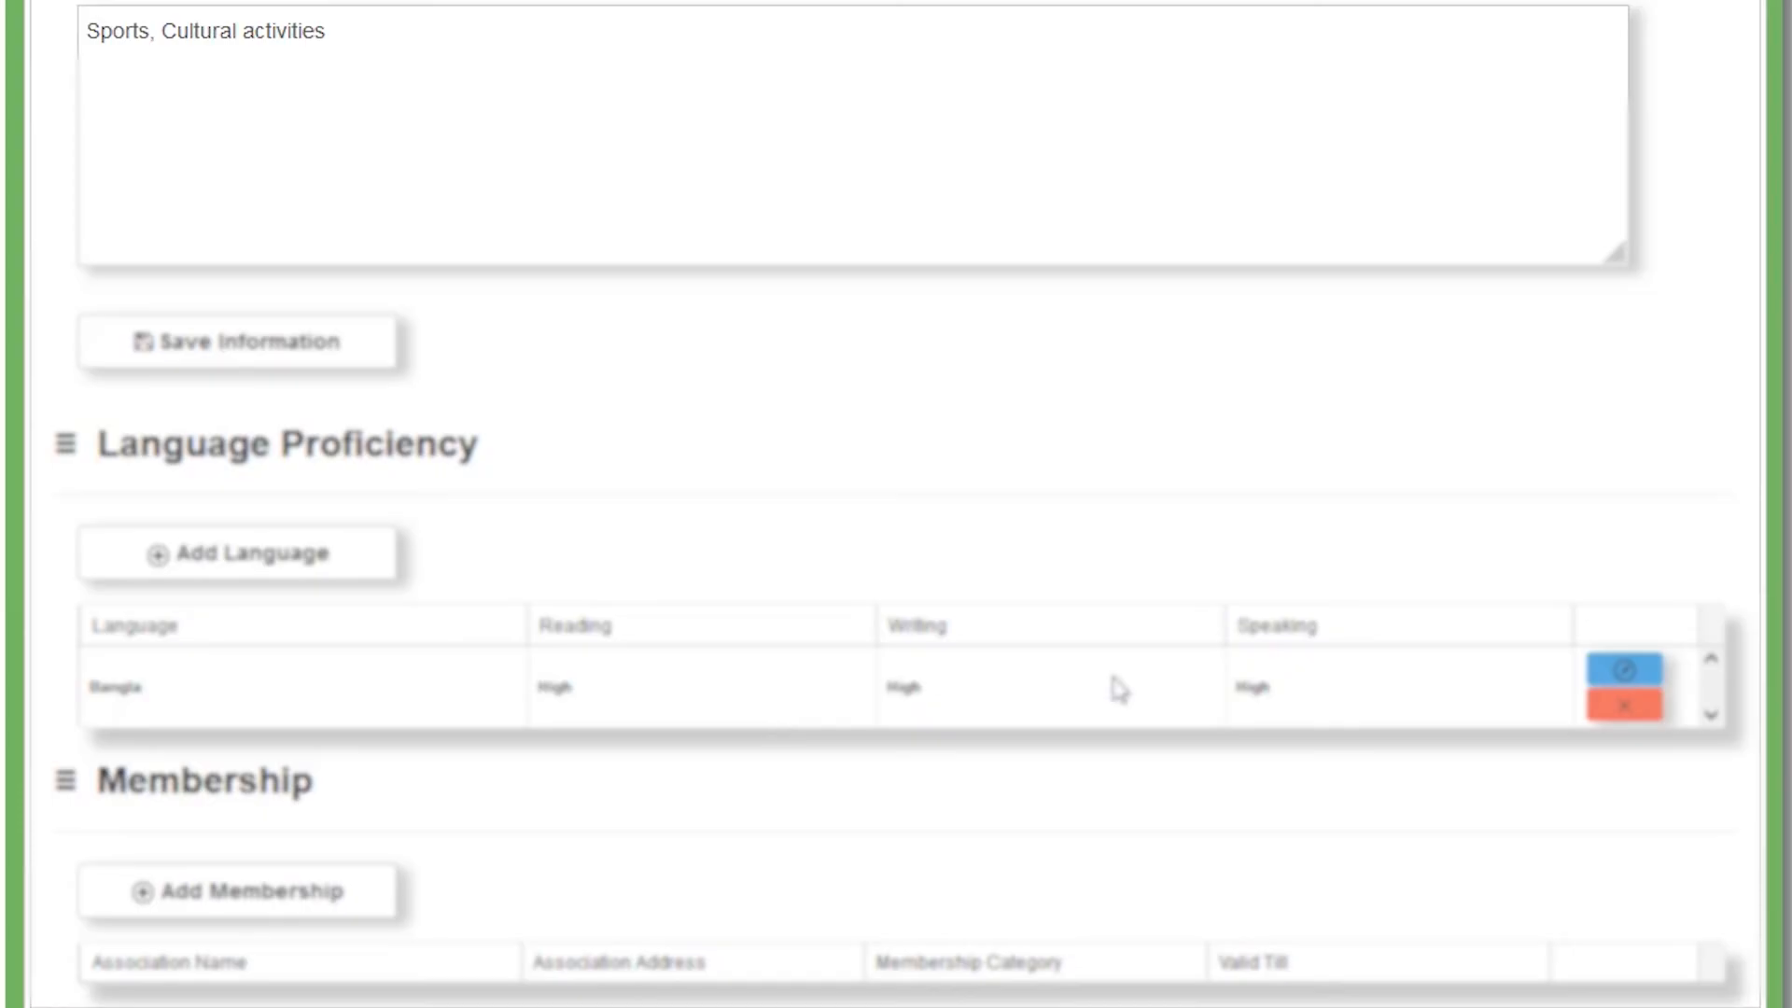
- Add English with High reading, High writing and Medium speaking, and save it
left_click(351, 546)
left_click(572, 571)
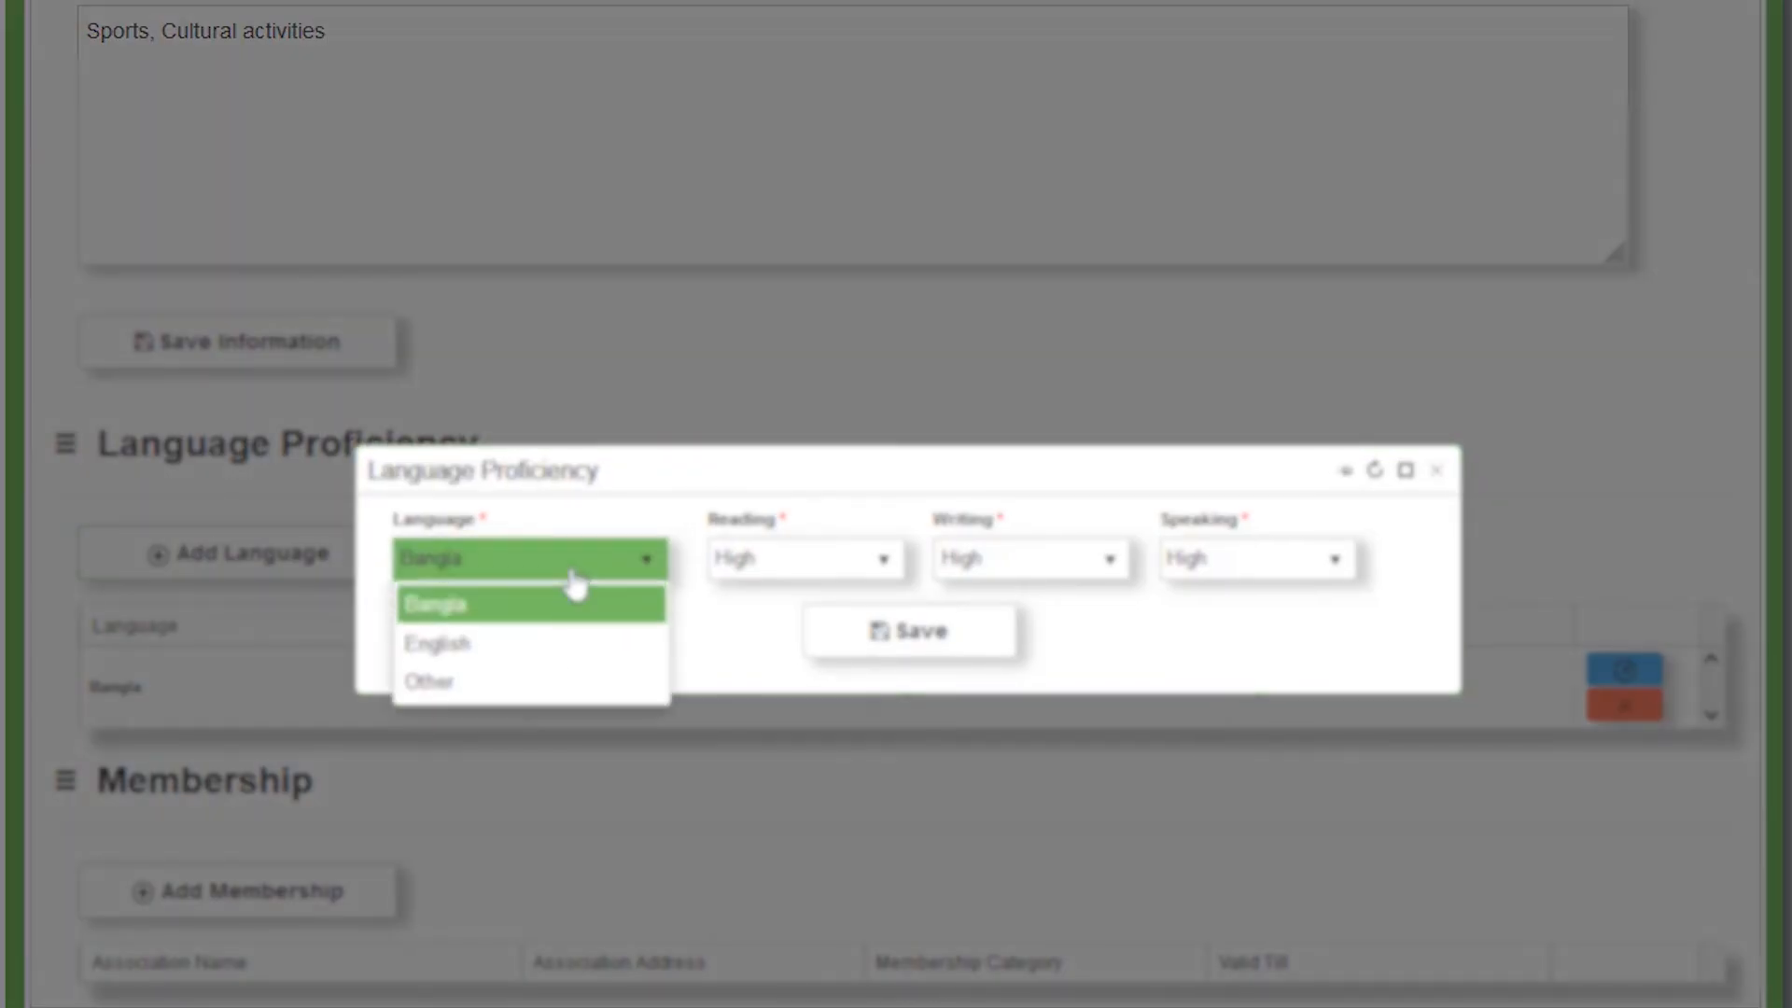
left_click(504, 643)
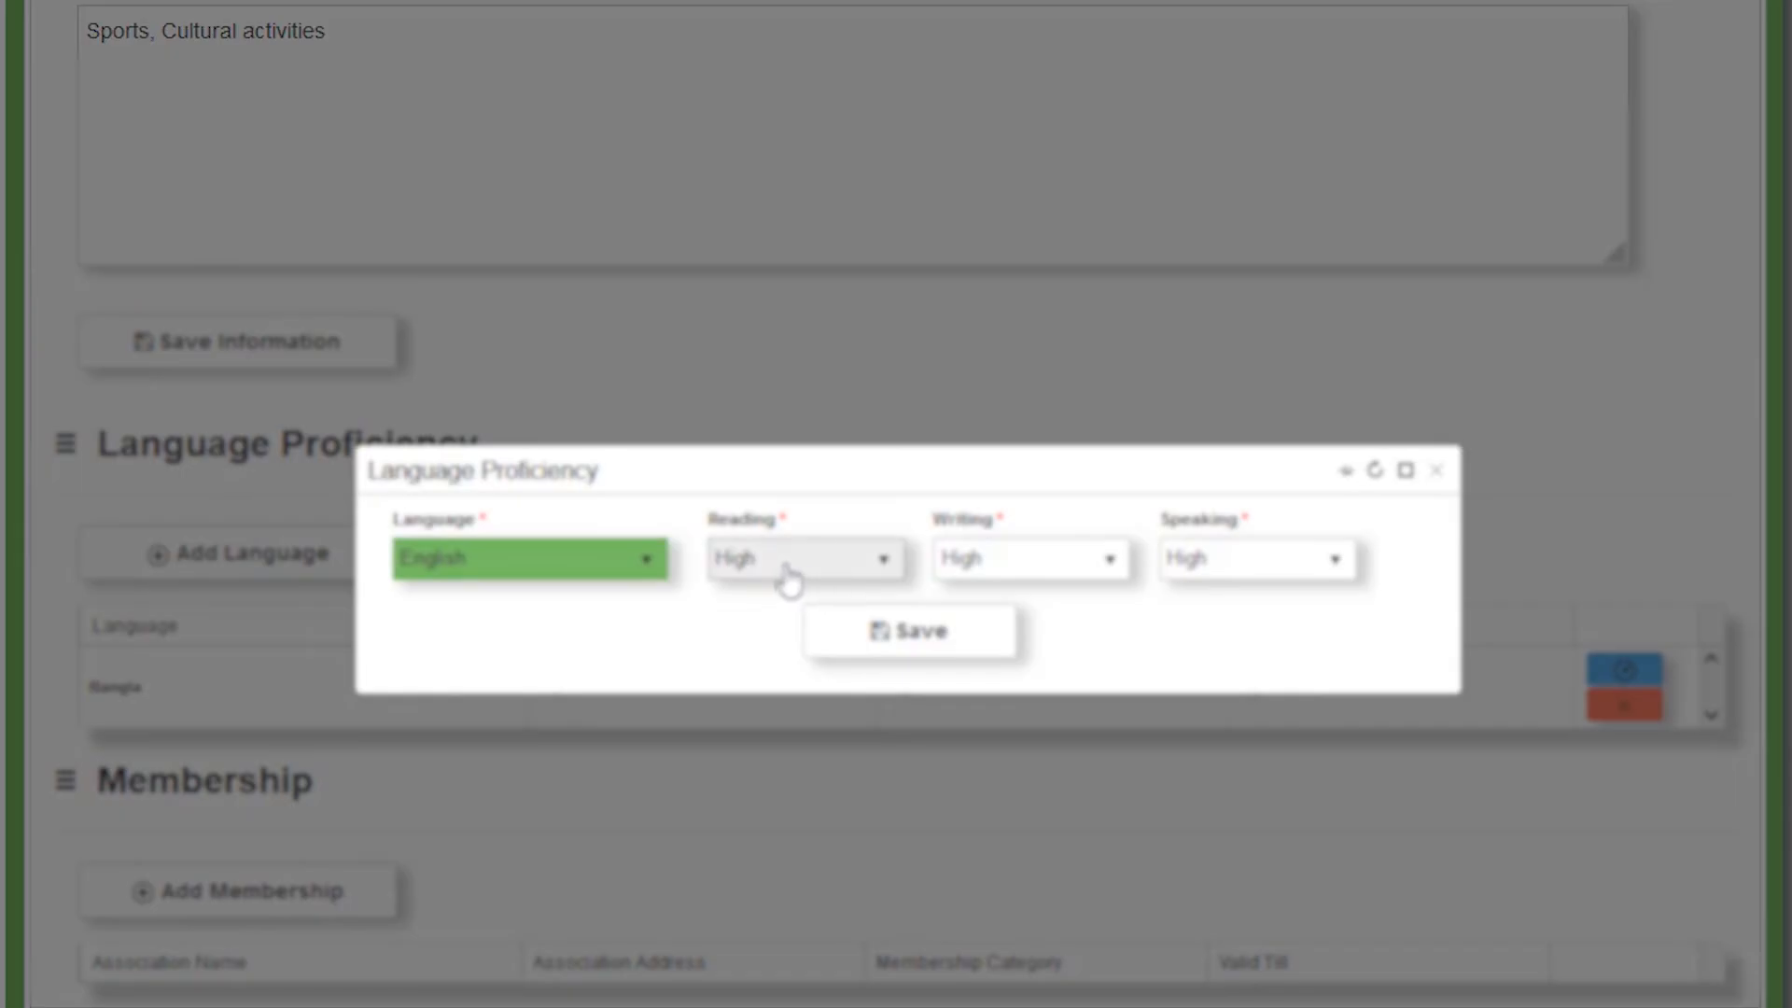
left_click(1224, 577)
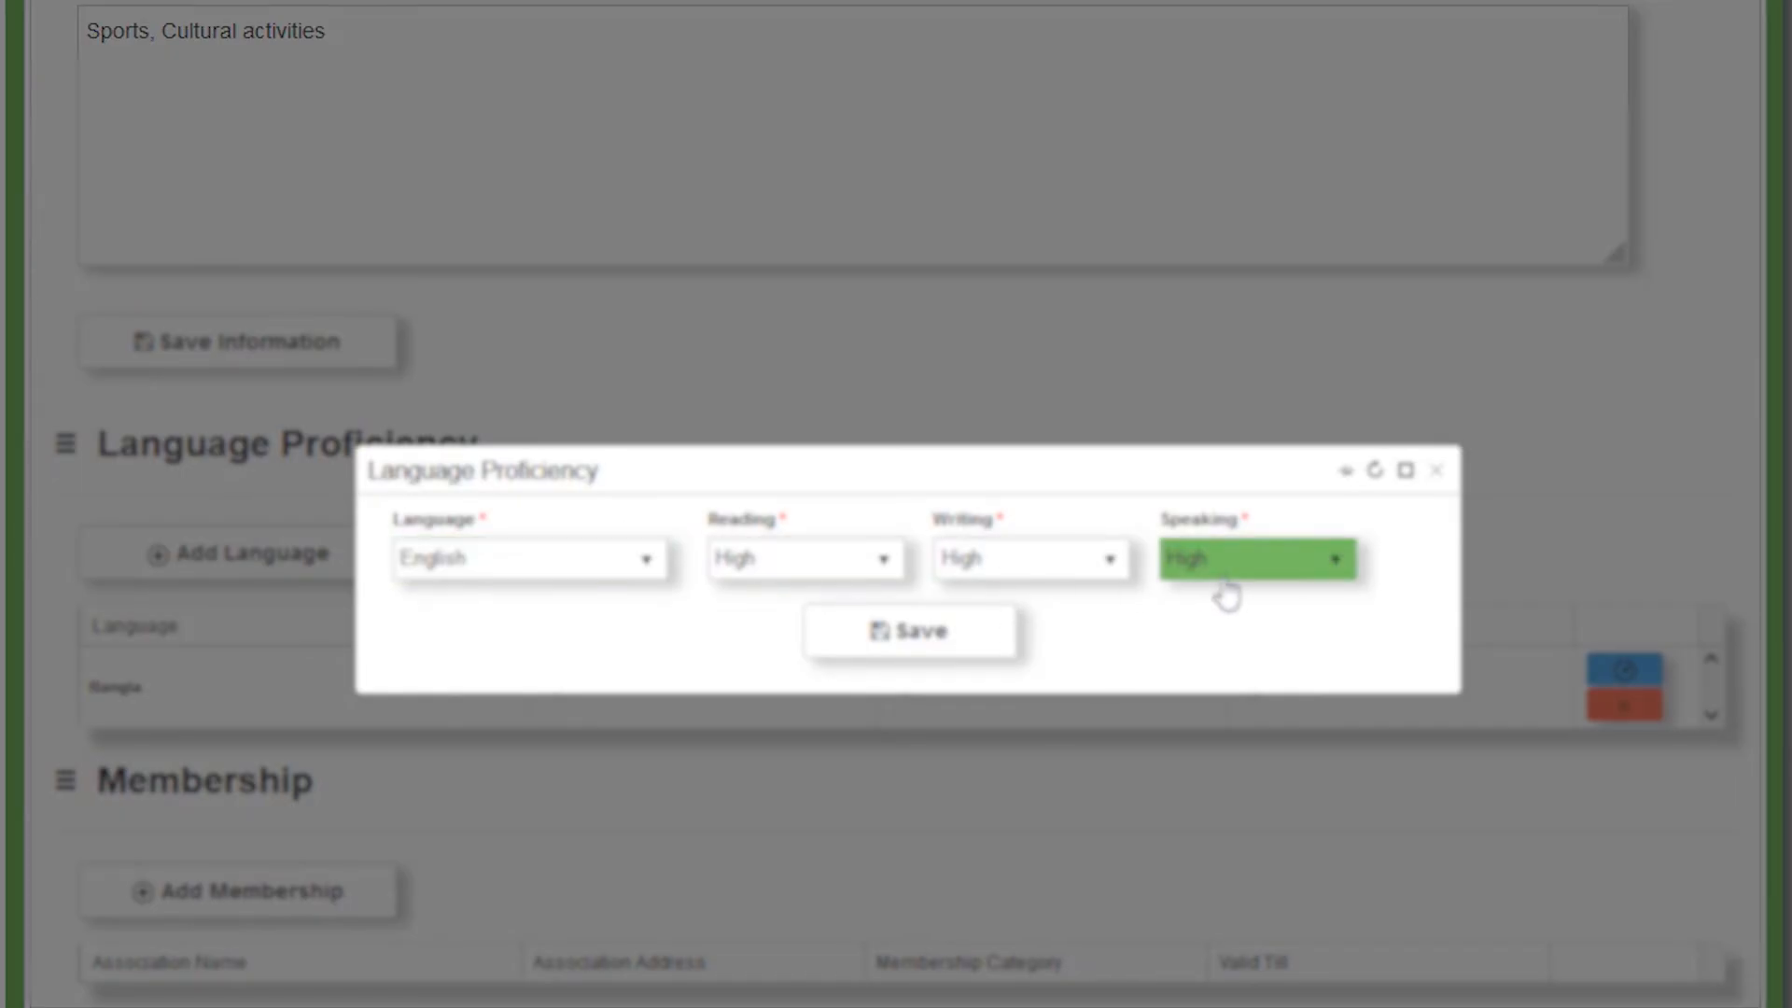
left_click(1225, 581)
left_click(1228, 653)
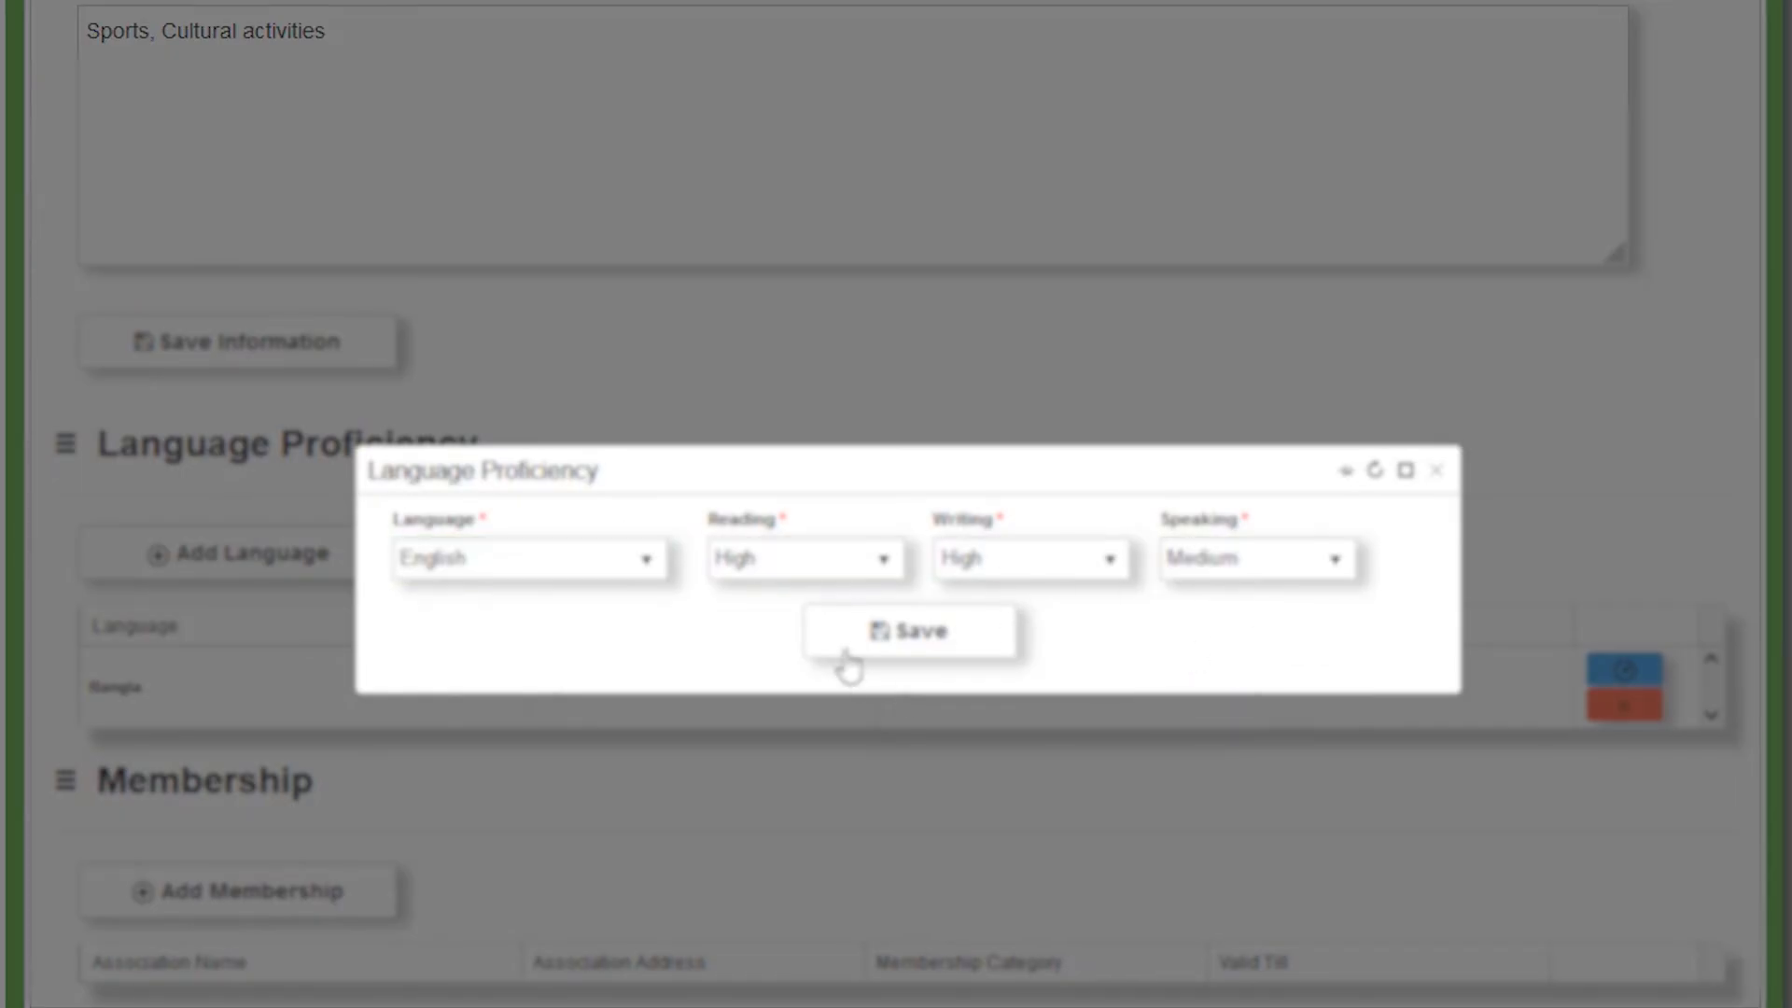
left_click(847, 655)
left_click(1115, 584)
scroll(1192, 448, "down", 3)
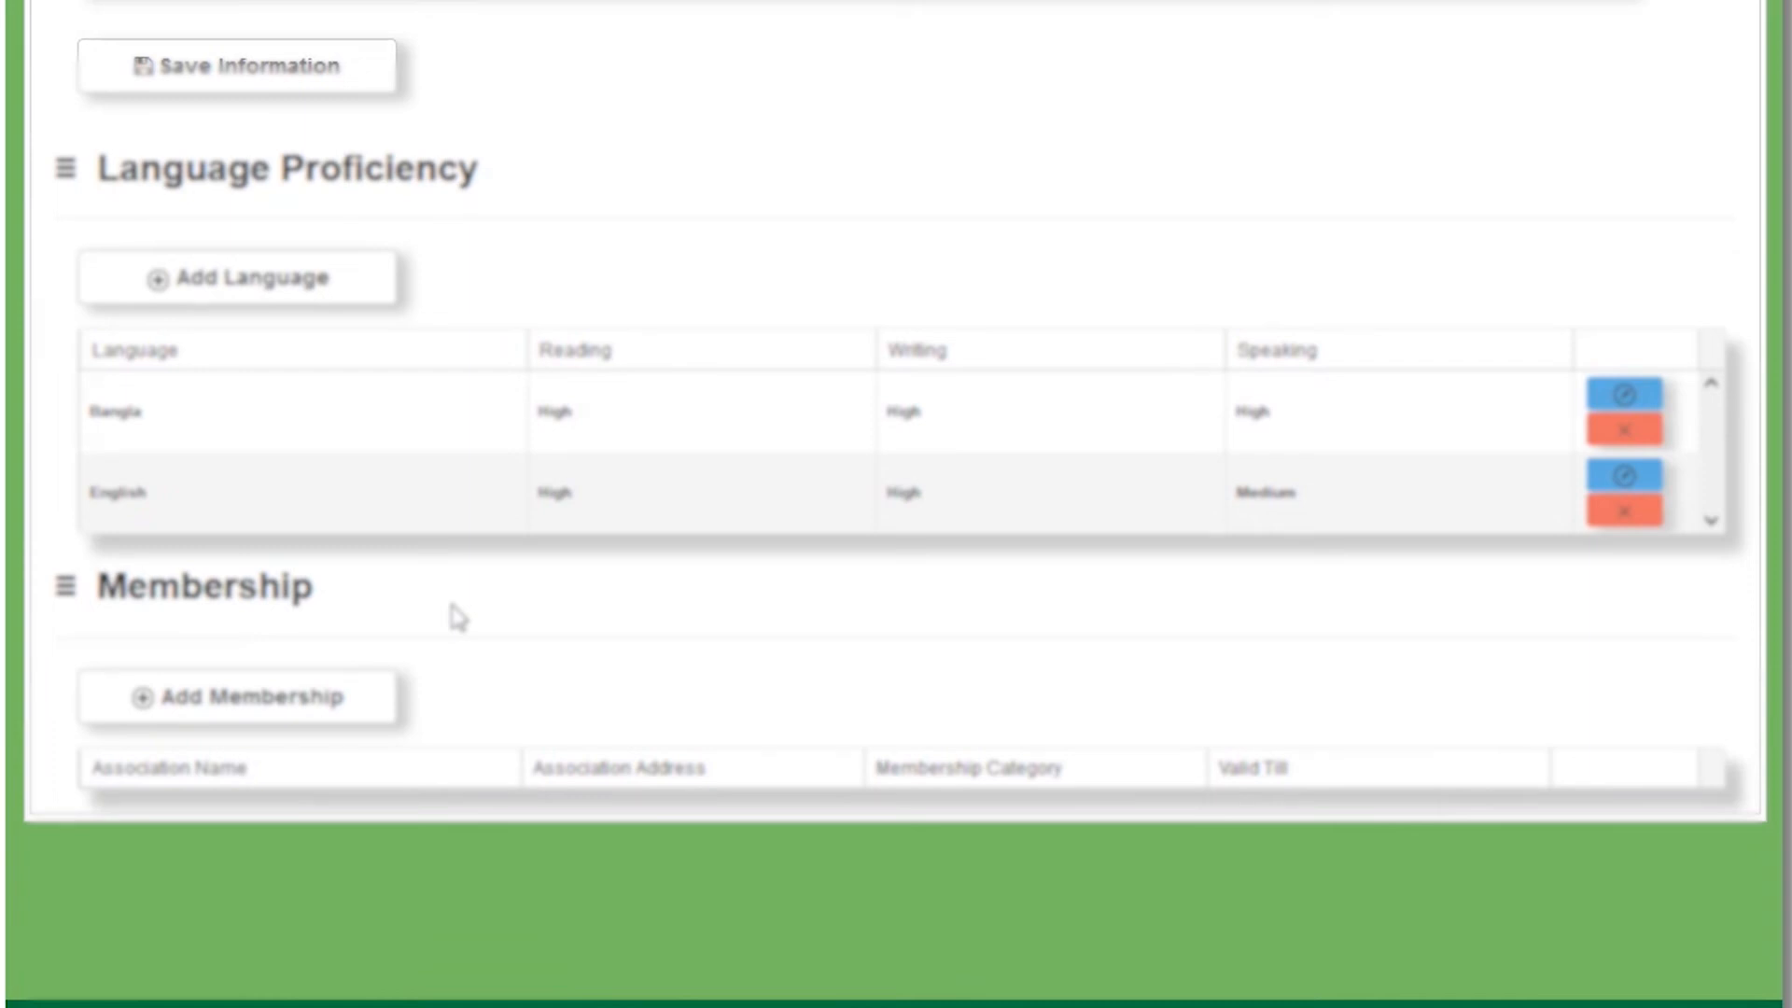
scroll(458, 617, "up", 10)
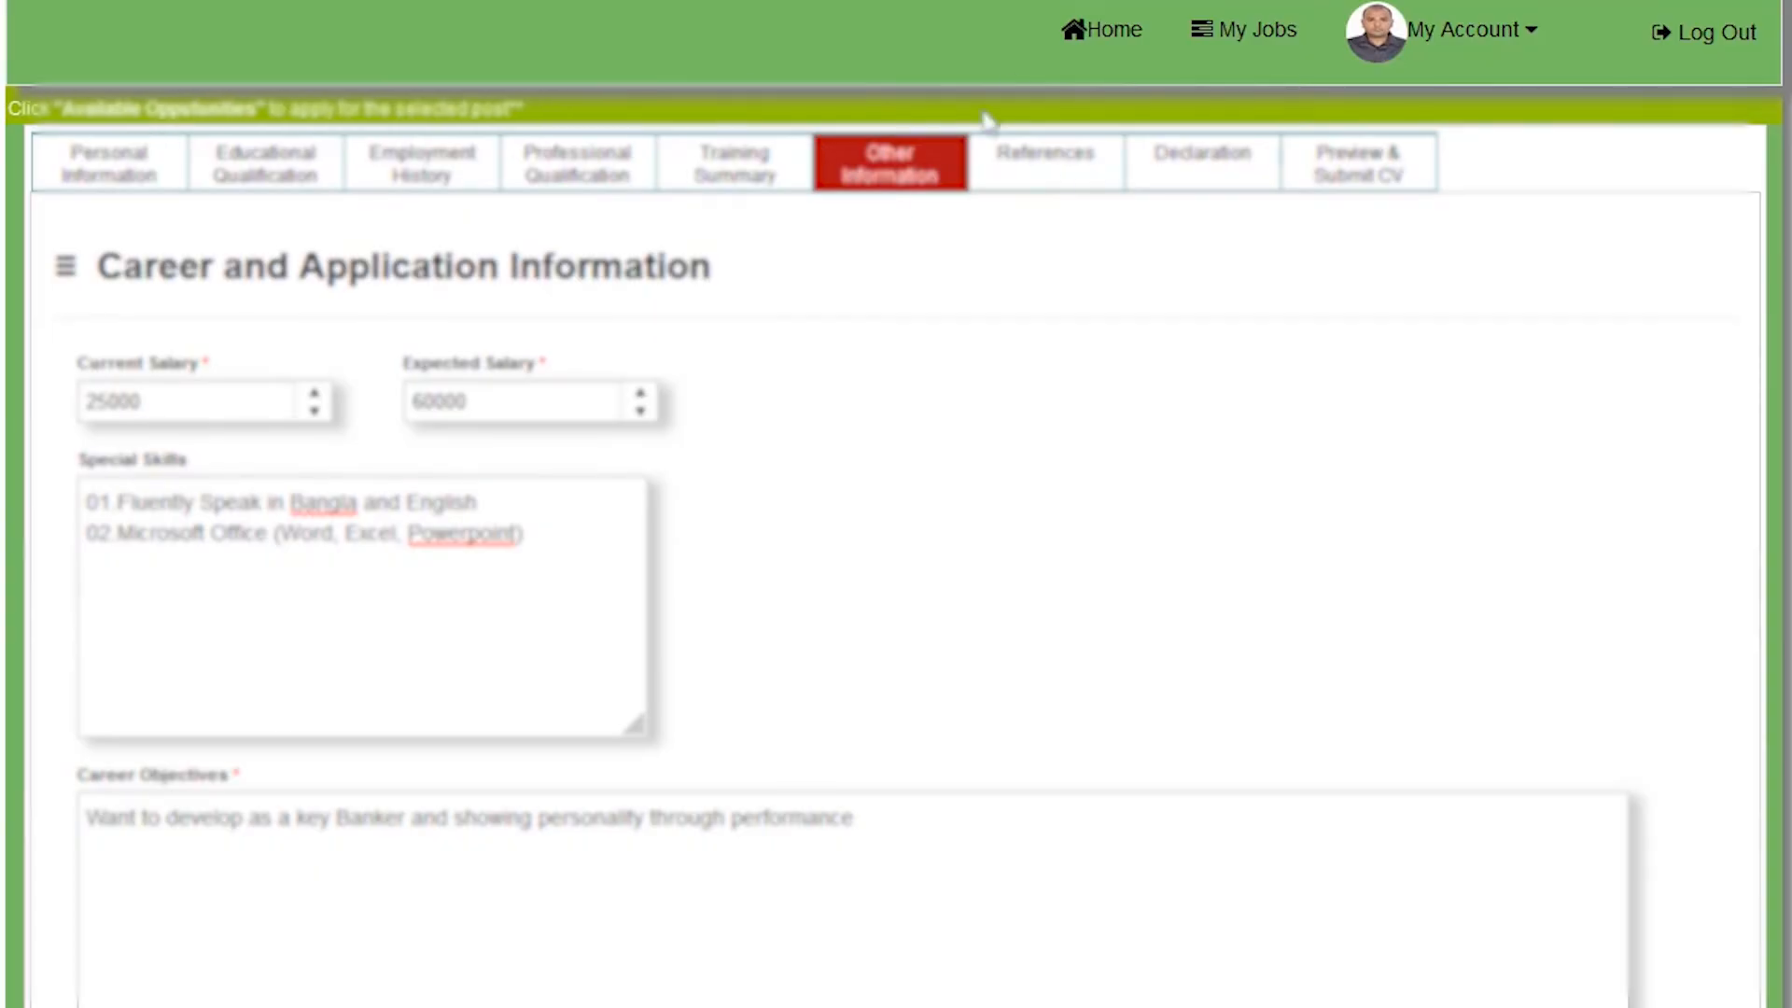
- Add a Friend reference, an Executive Officer at National Bank PLC, then go to Declaration
left_click(1003, 168)
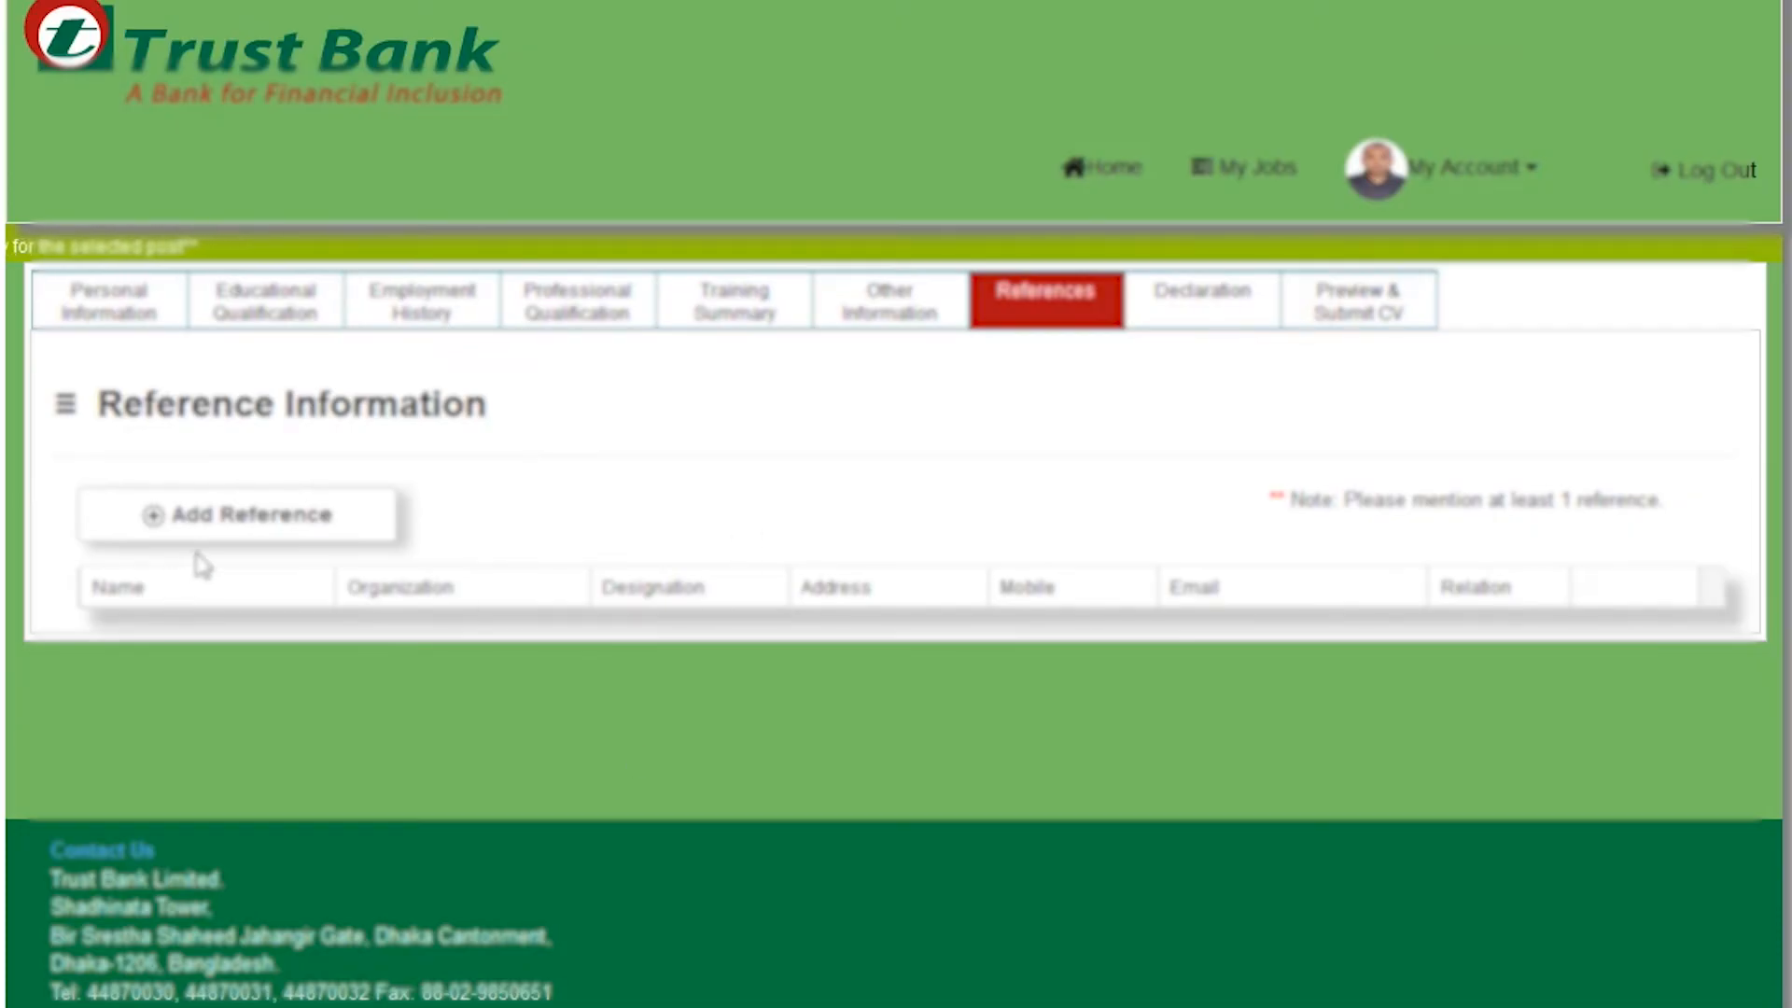
left_click(235, 533)
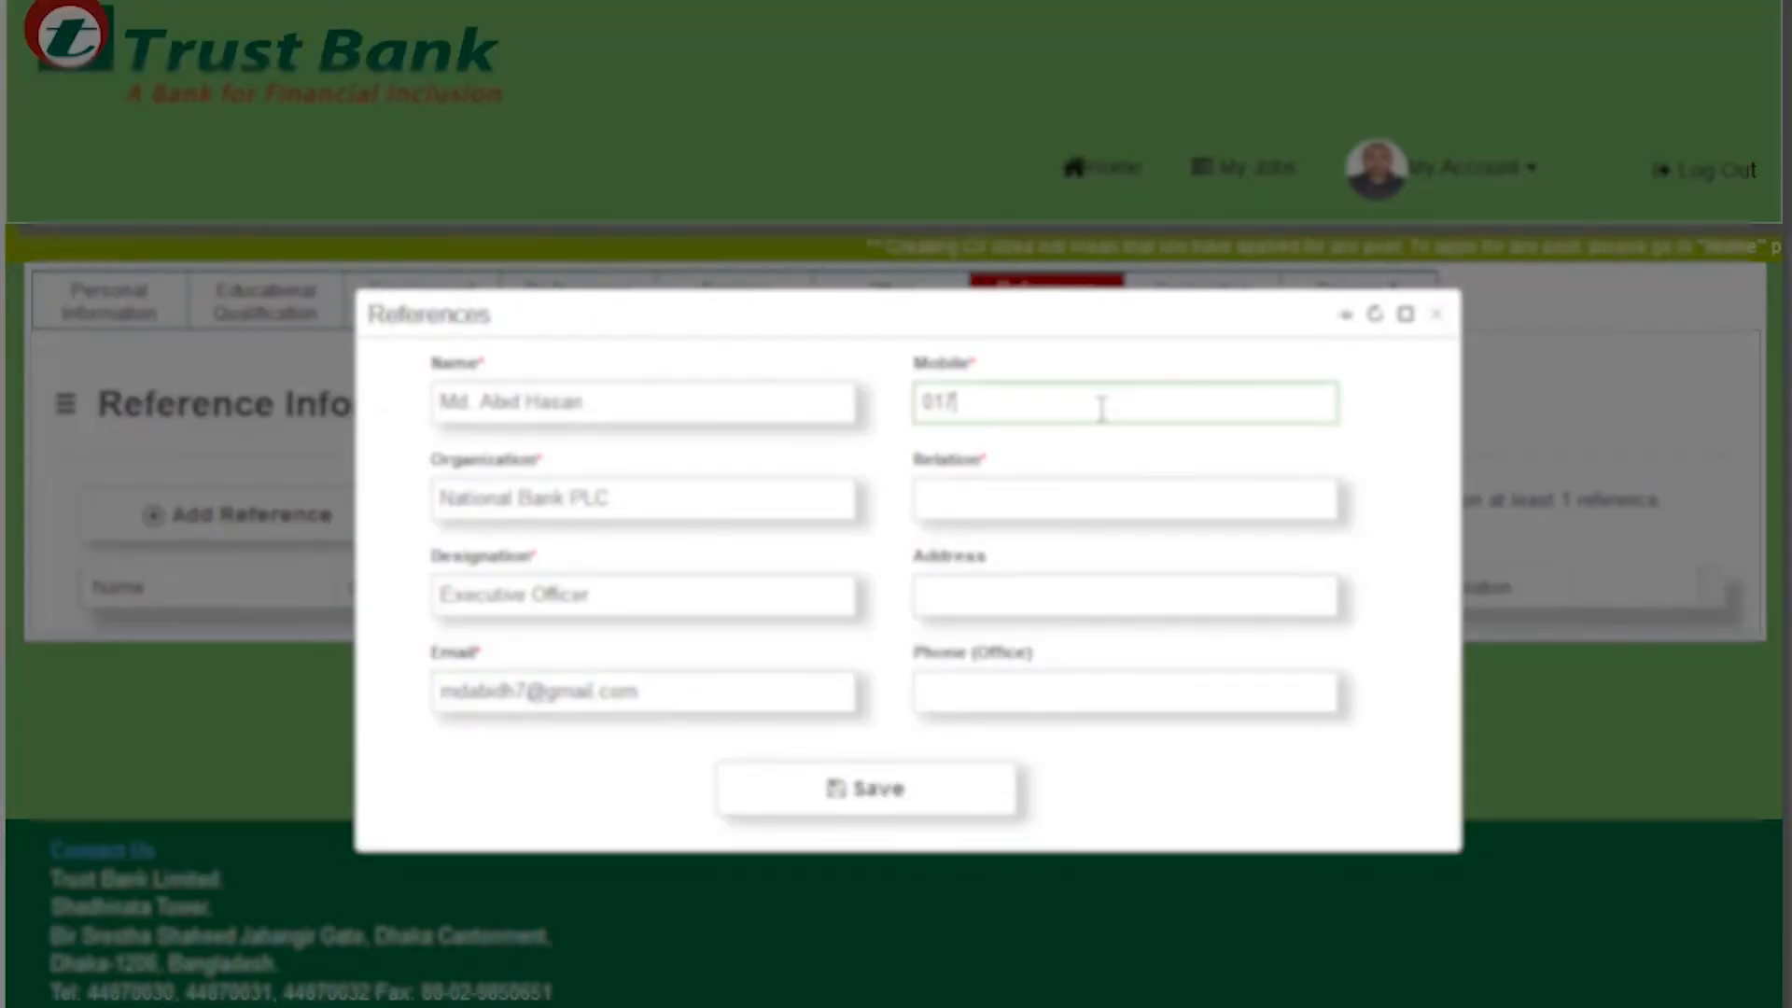
type("38812342")
left_click(1083, 496)
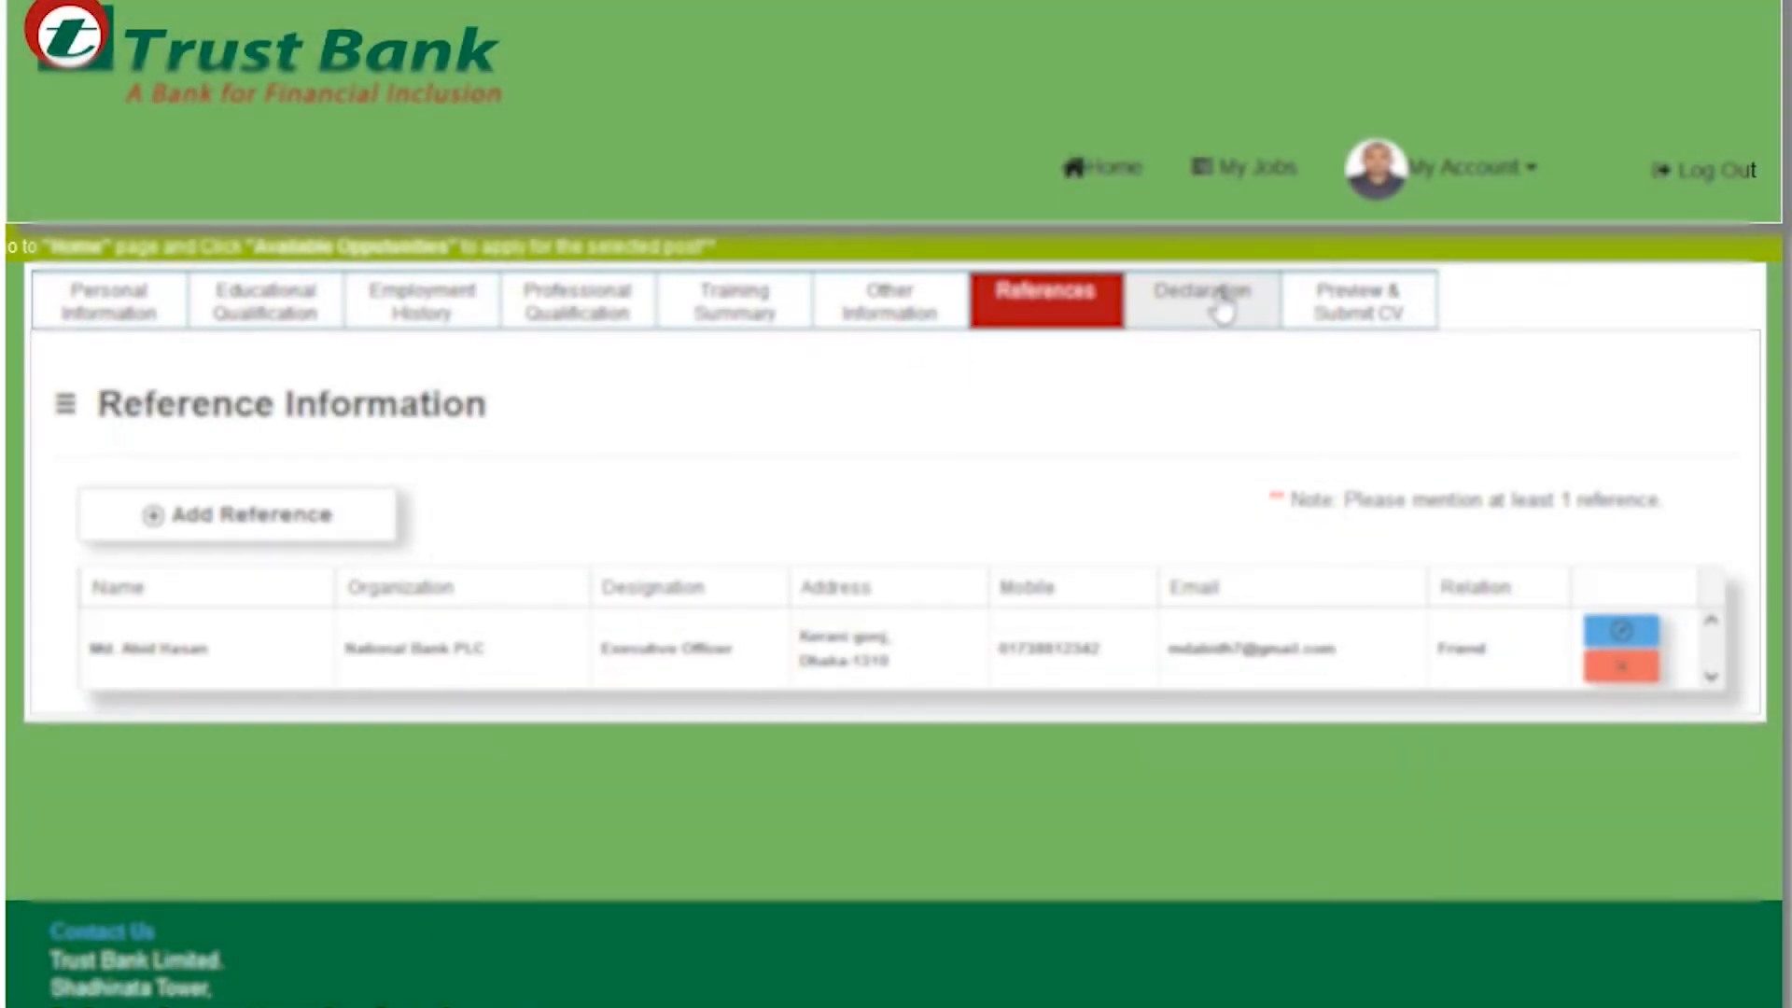
left_click(1218, 303)
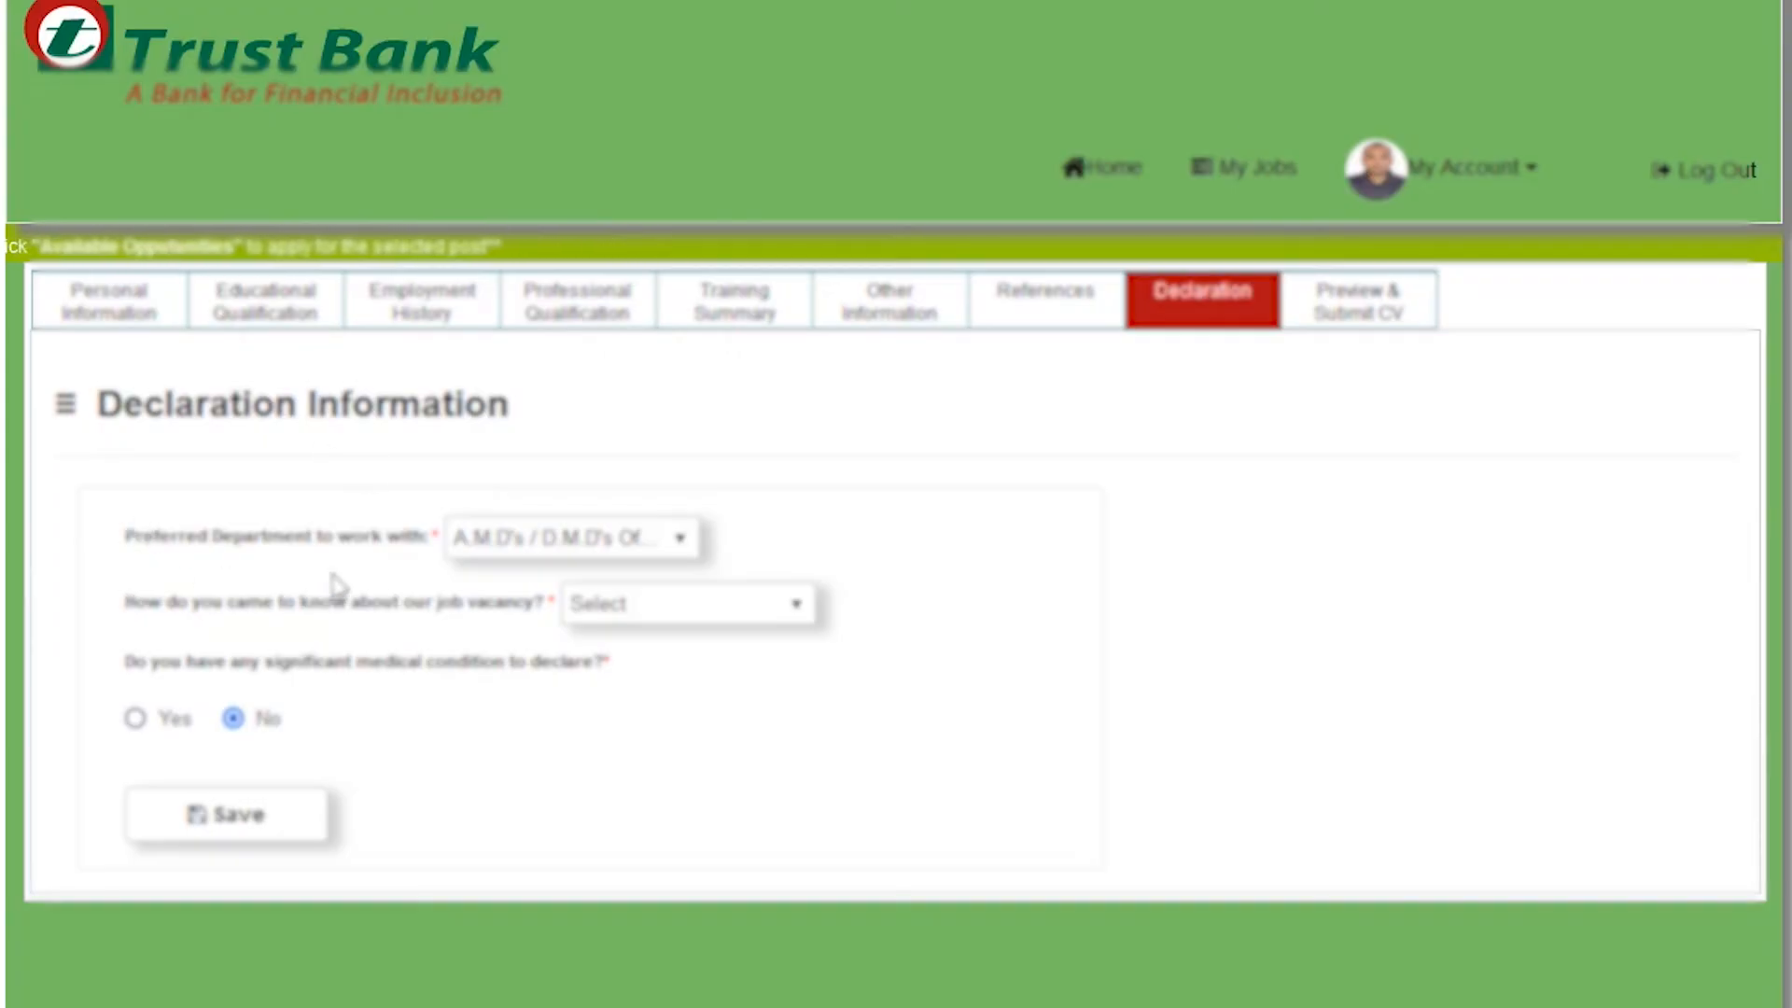
- Save the declaration with Islamic Banking Division, Social Media as vacancy source, and no medical condition
left_click(558, 543)
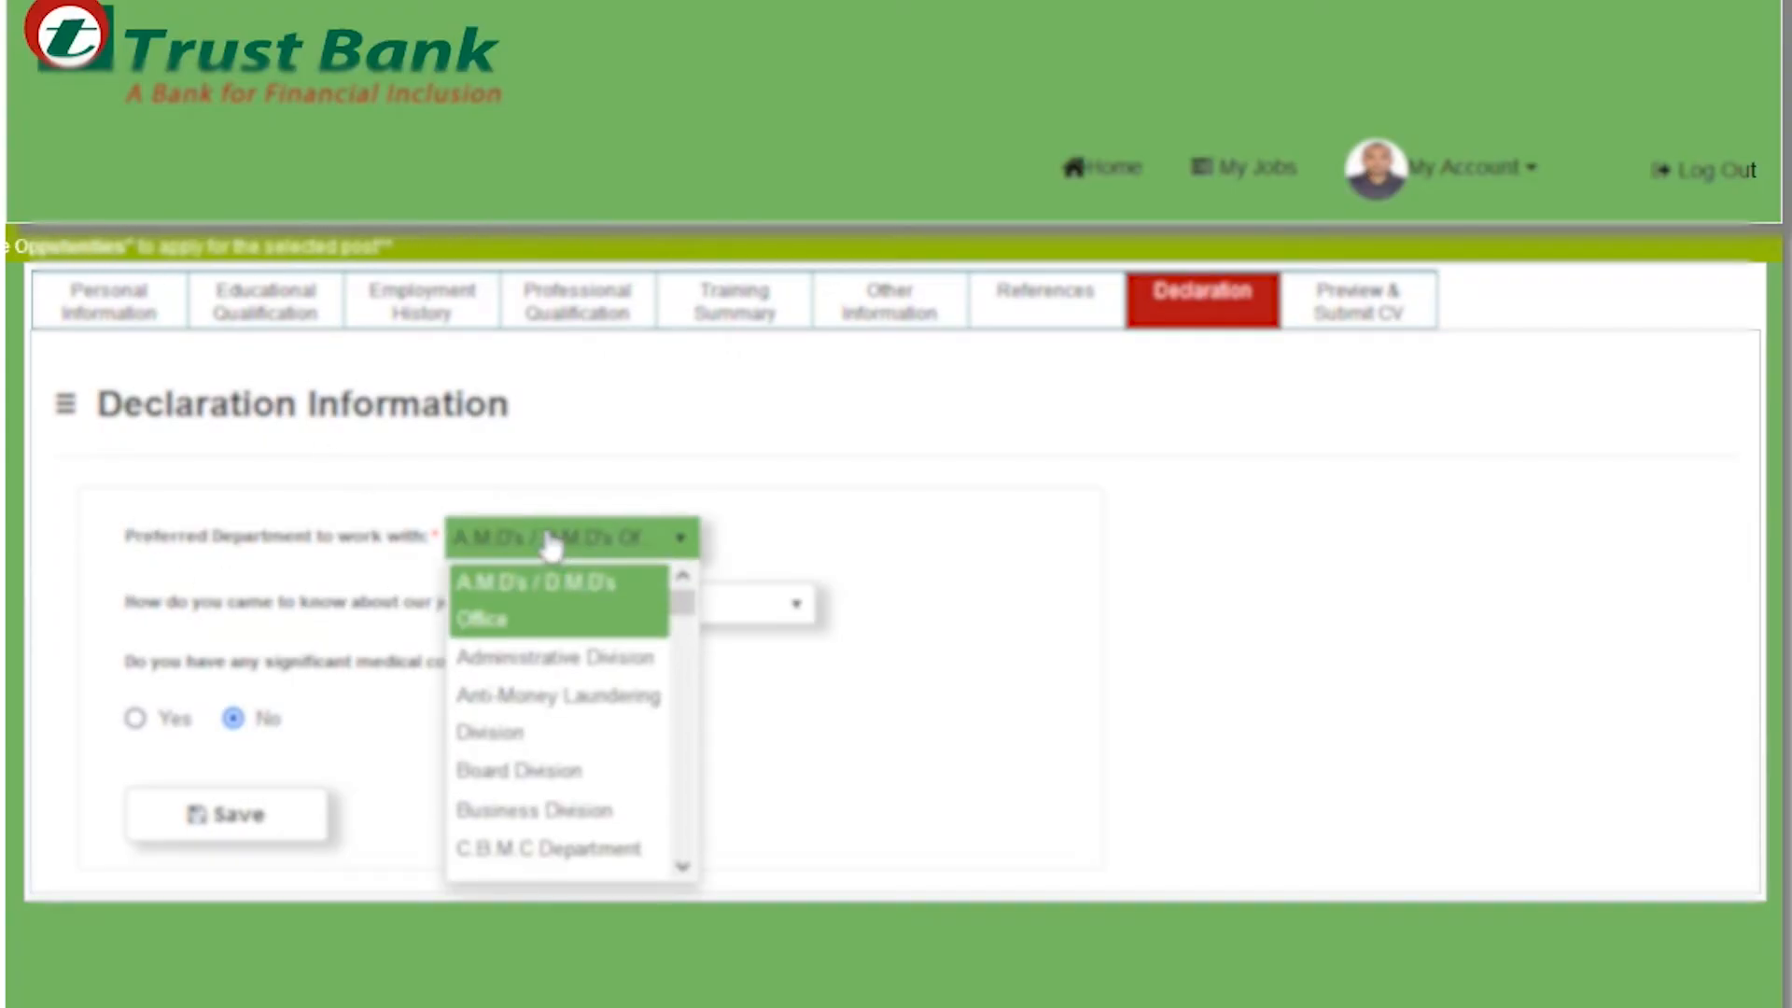
left_click_drag(683, 602, 682, 733)
left_click(507, 711)
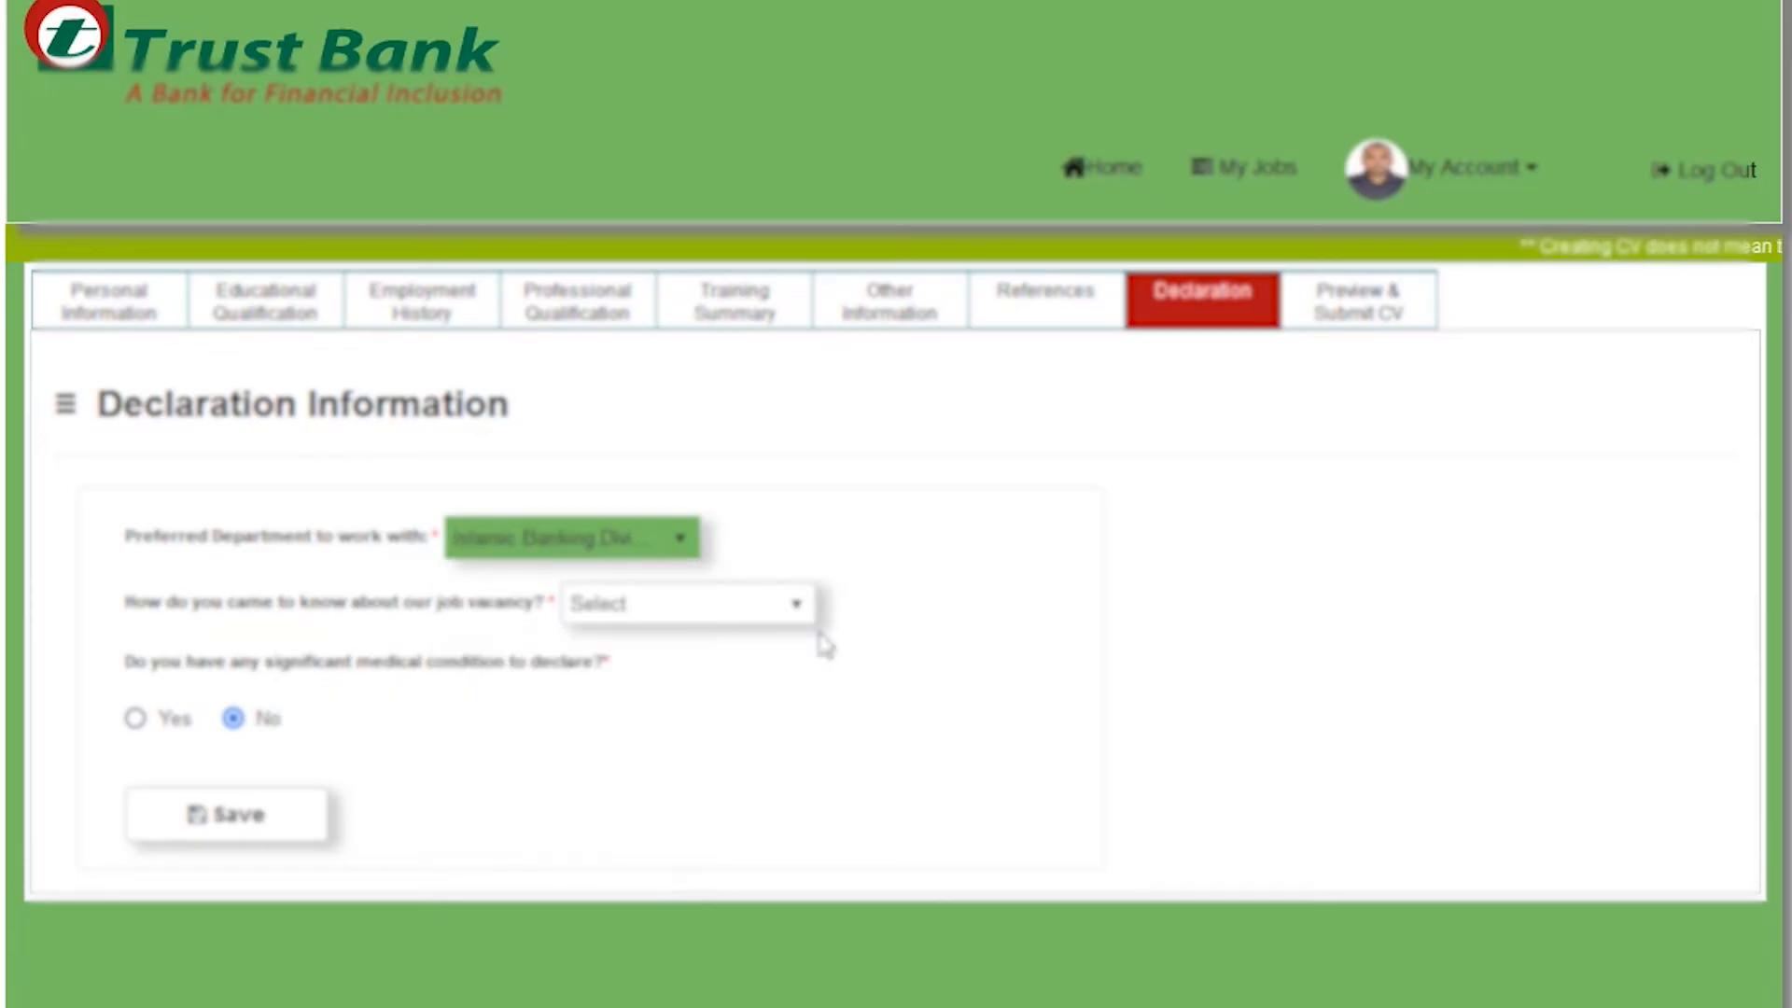
left_click(670, 607)
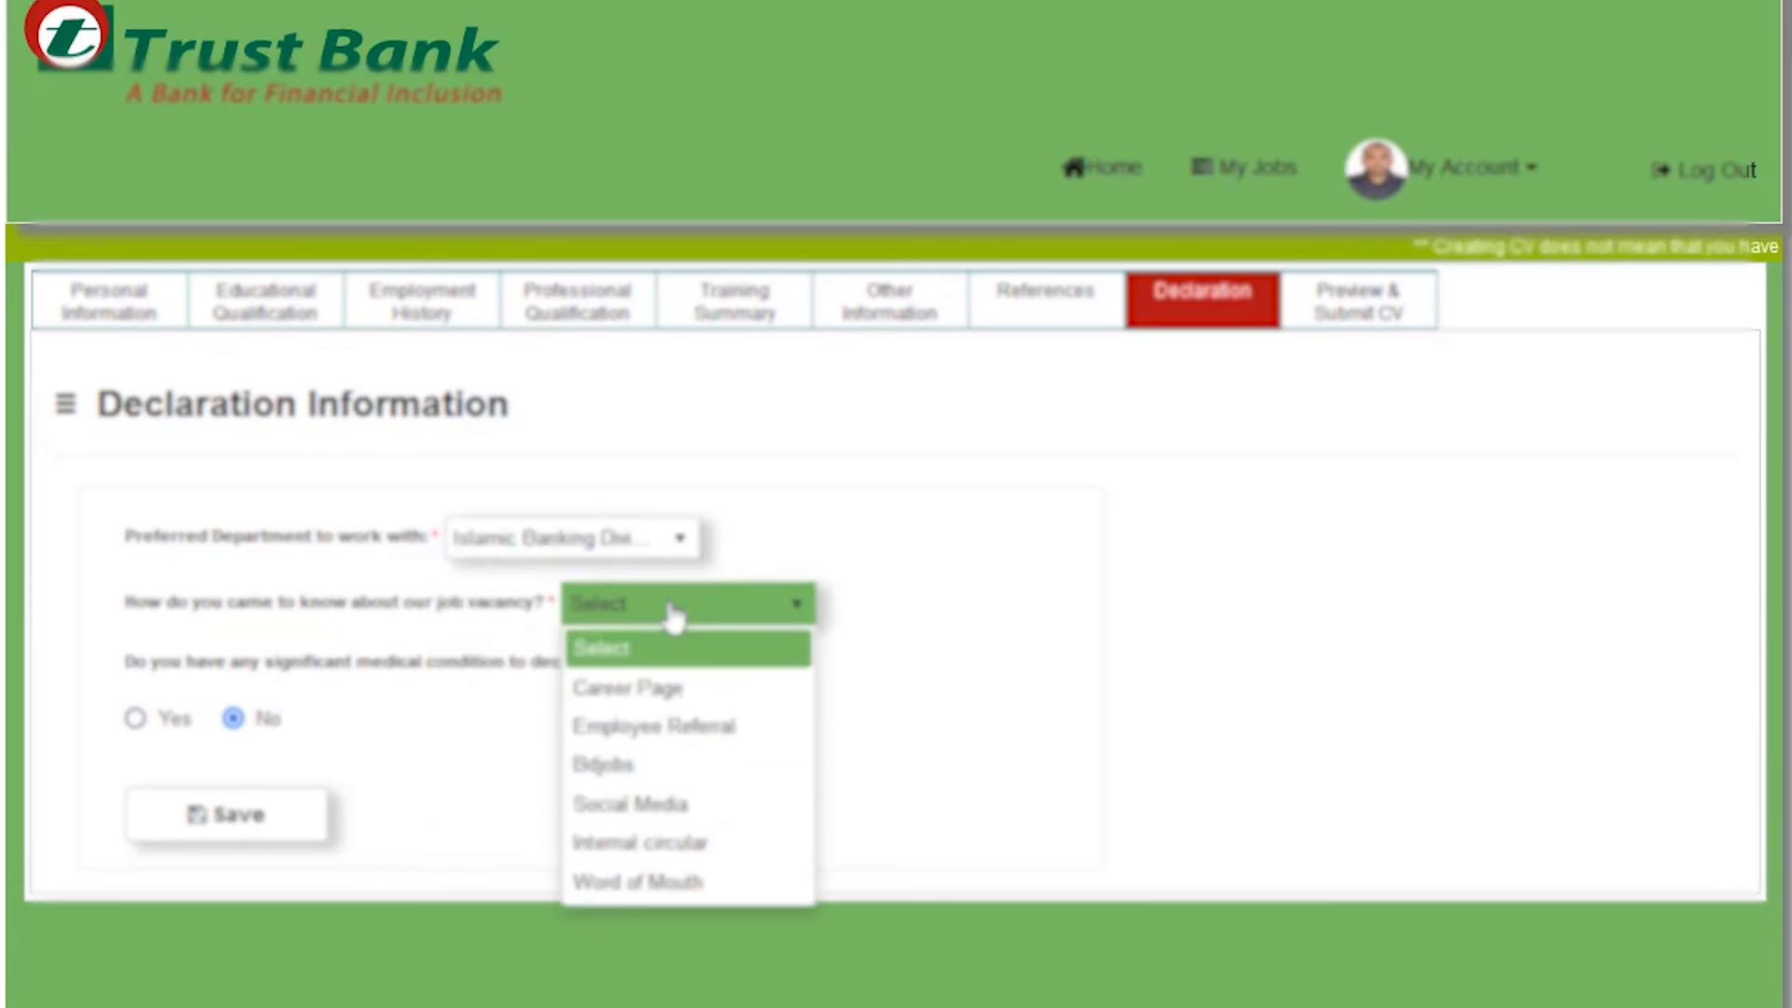
left_click(973, 603)
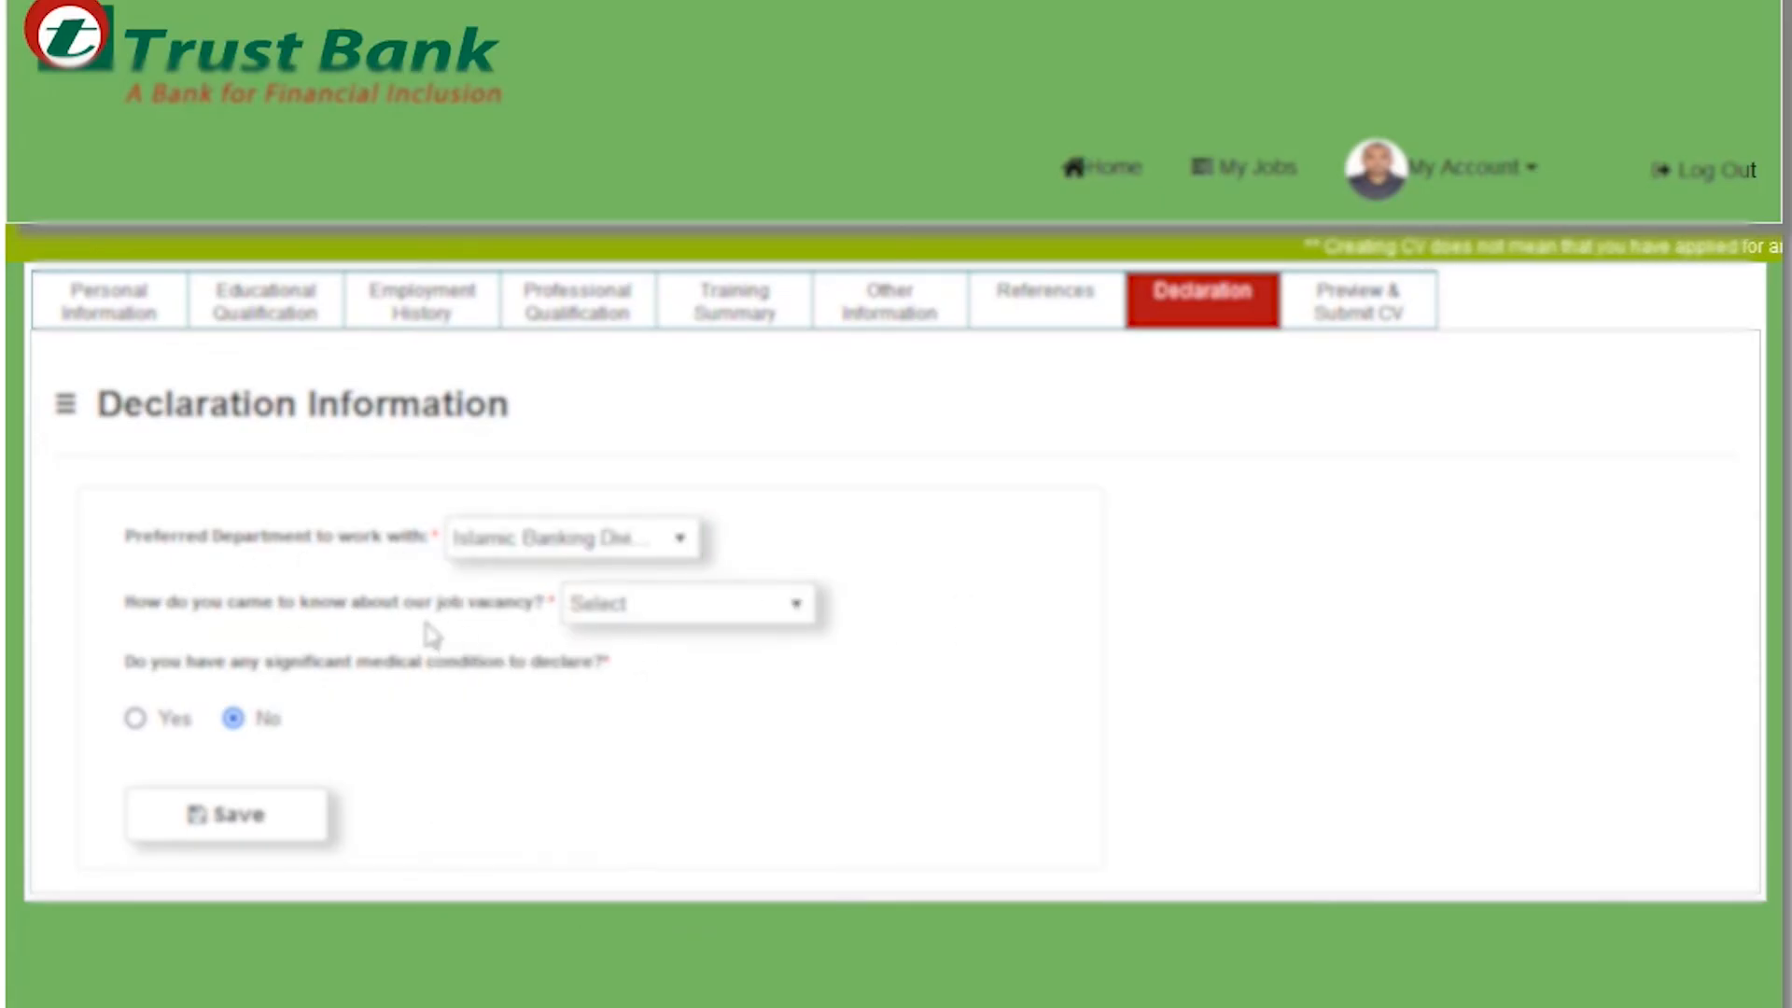
left_click(644, 624)
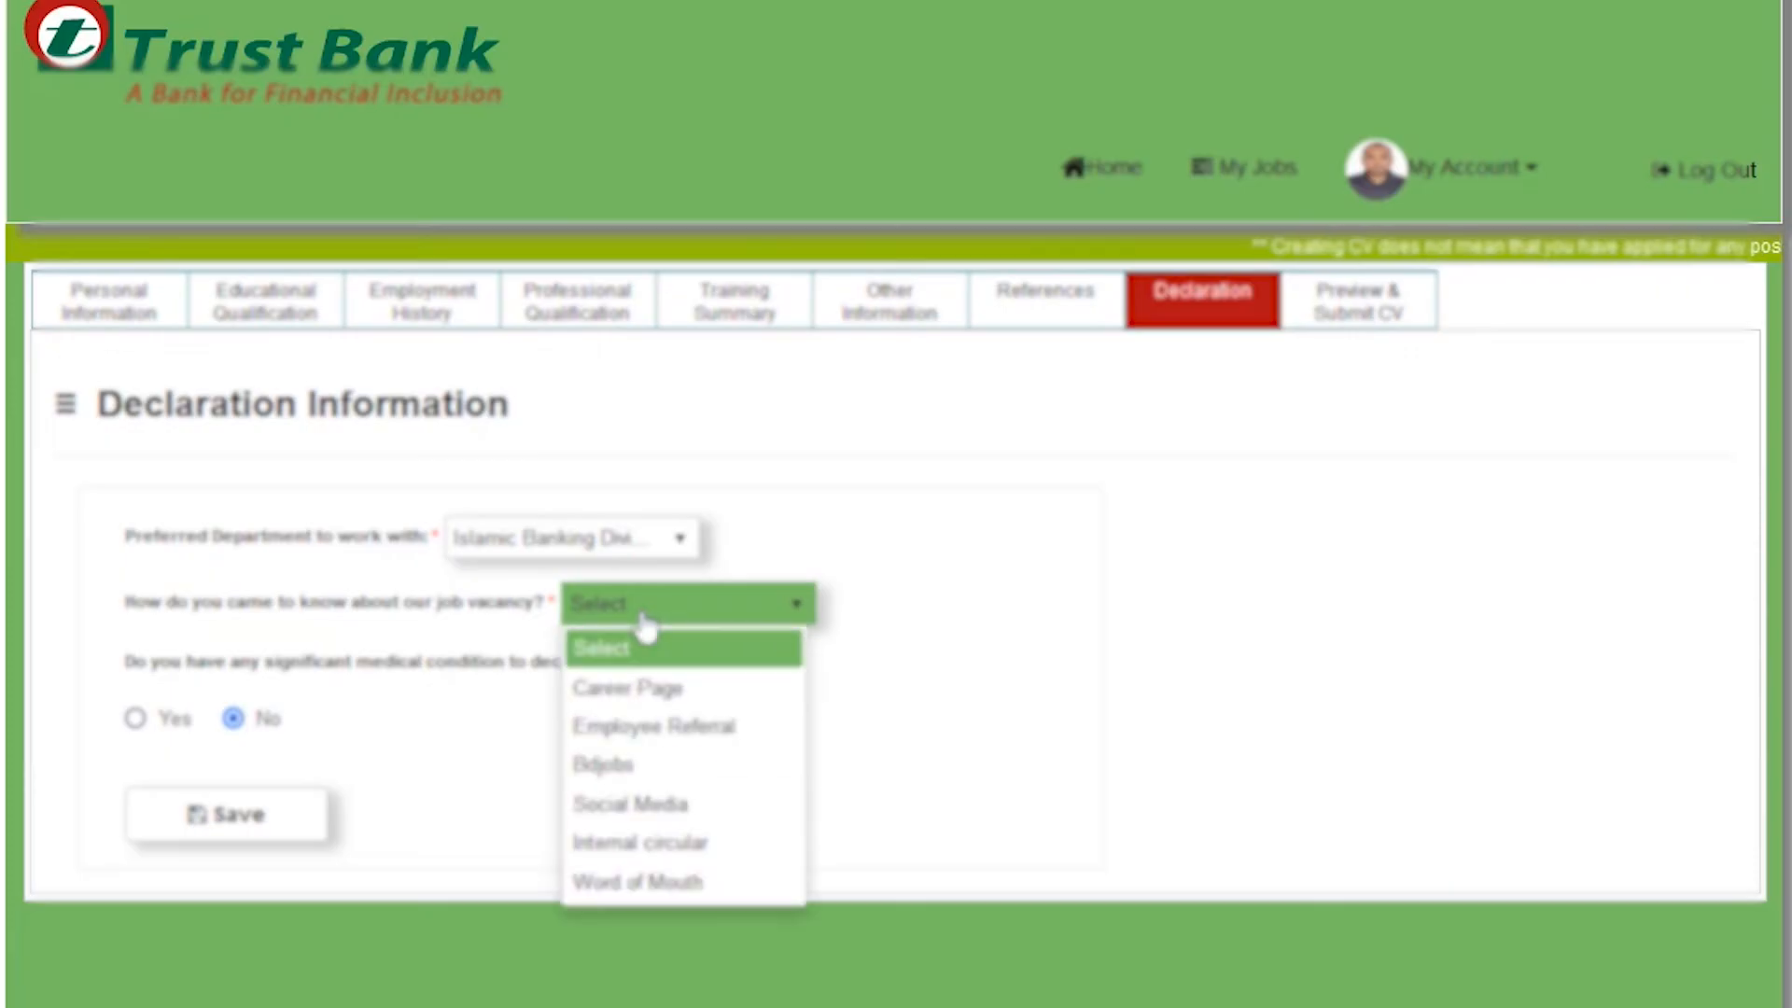
left_click(660, 804)
left_click(944, 564)
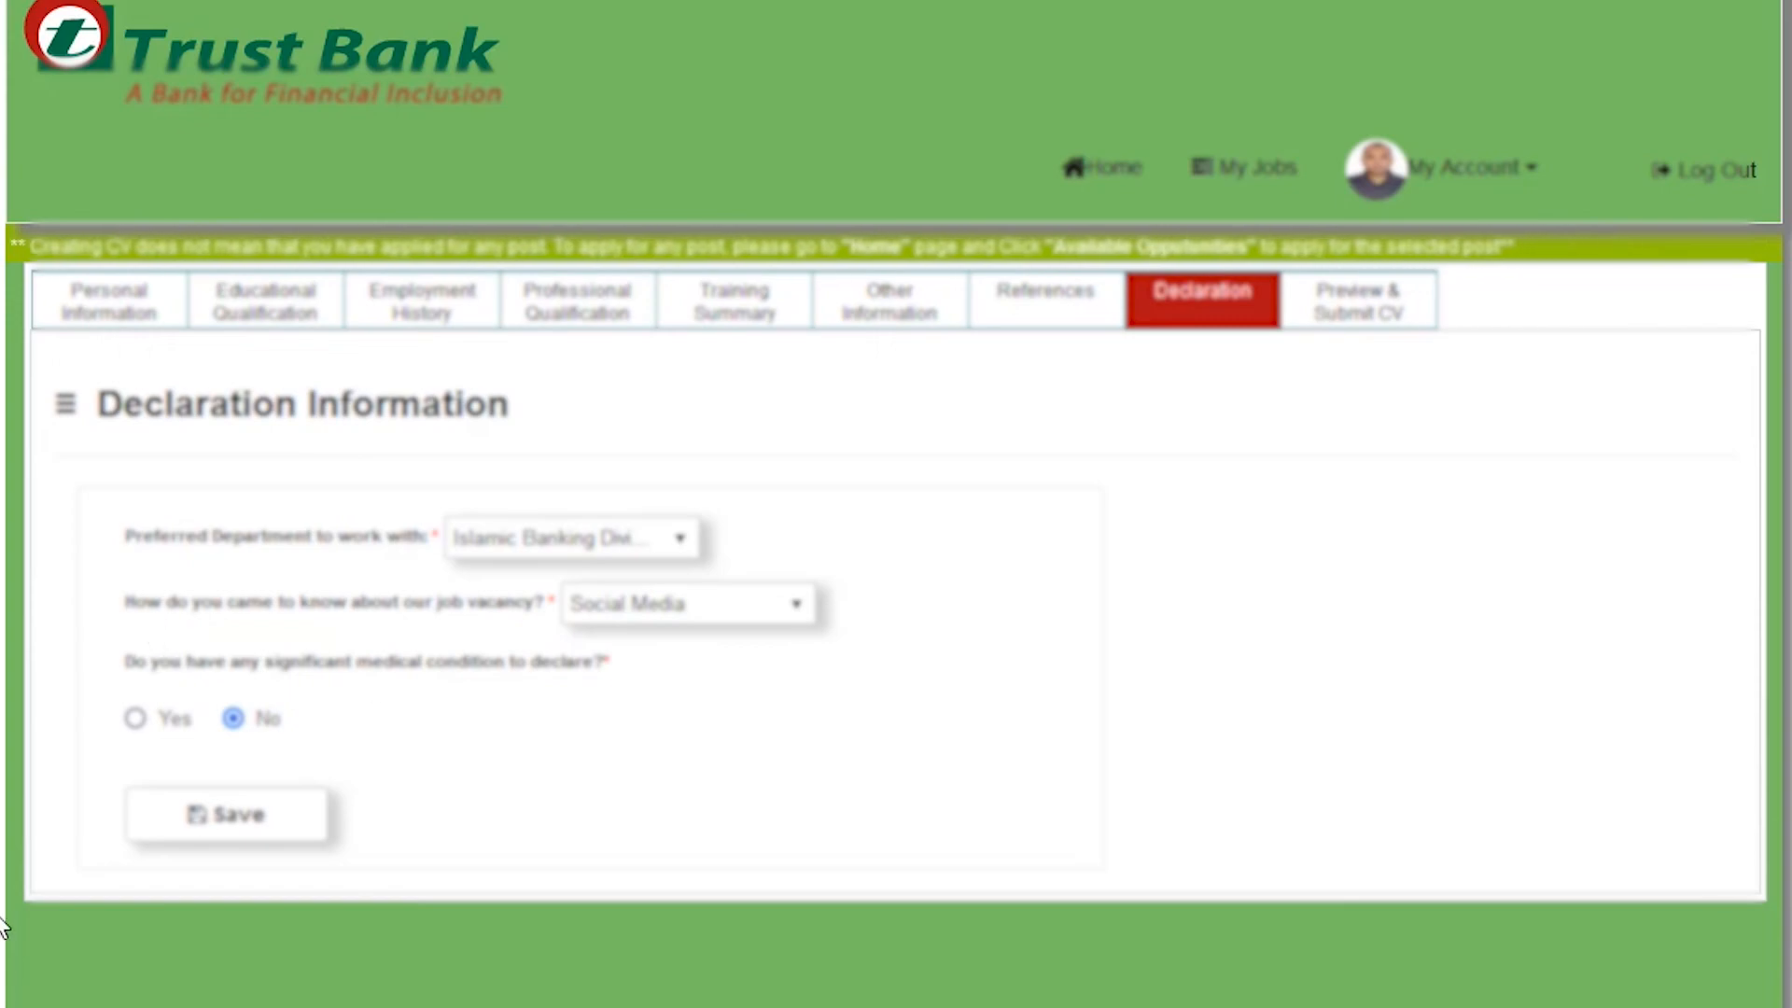
left_click(280, 831)
left_click(1104, 564)
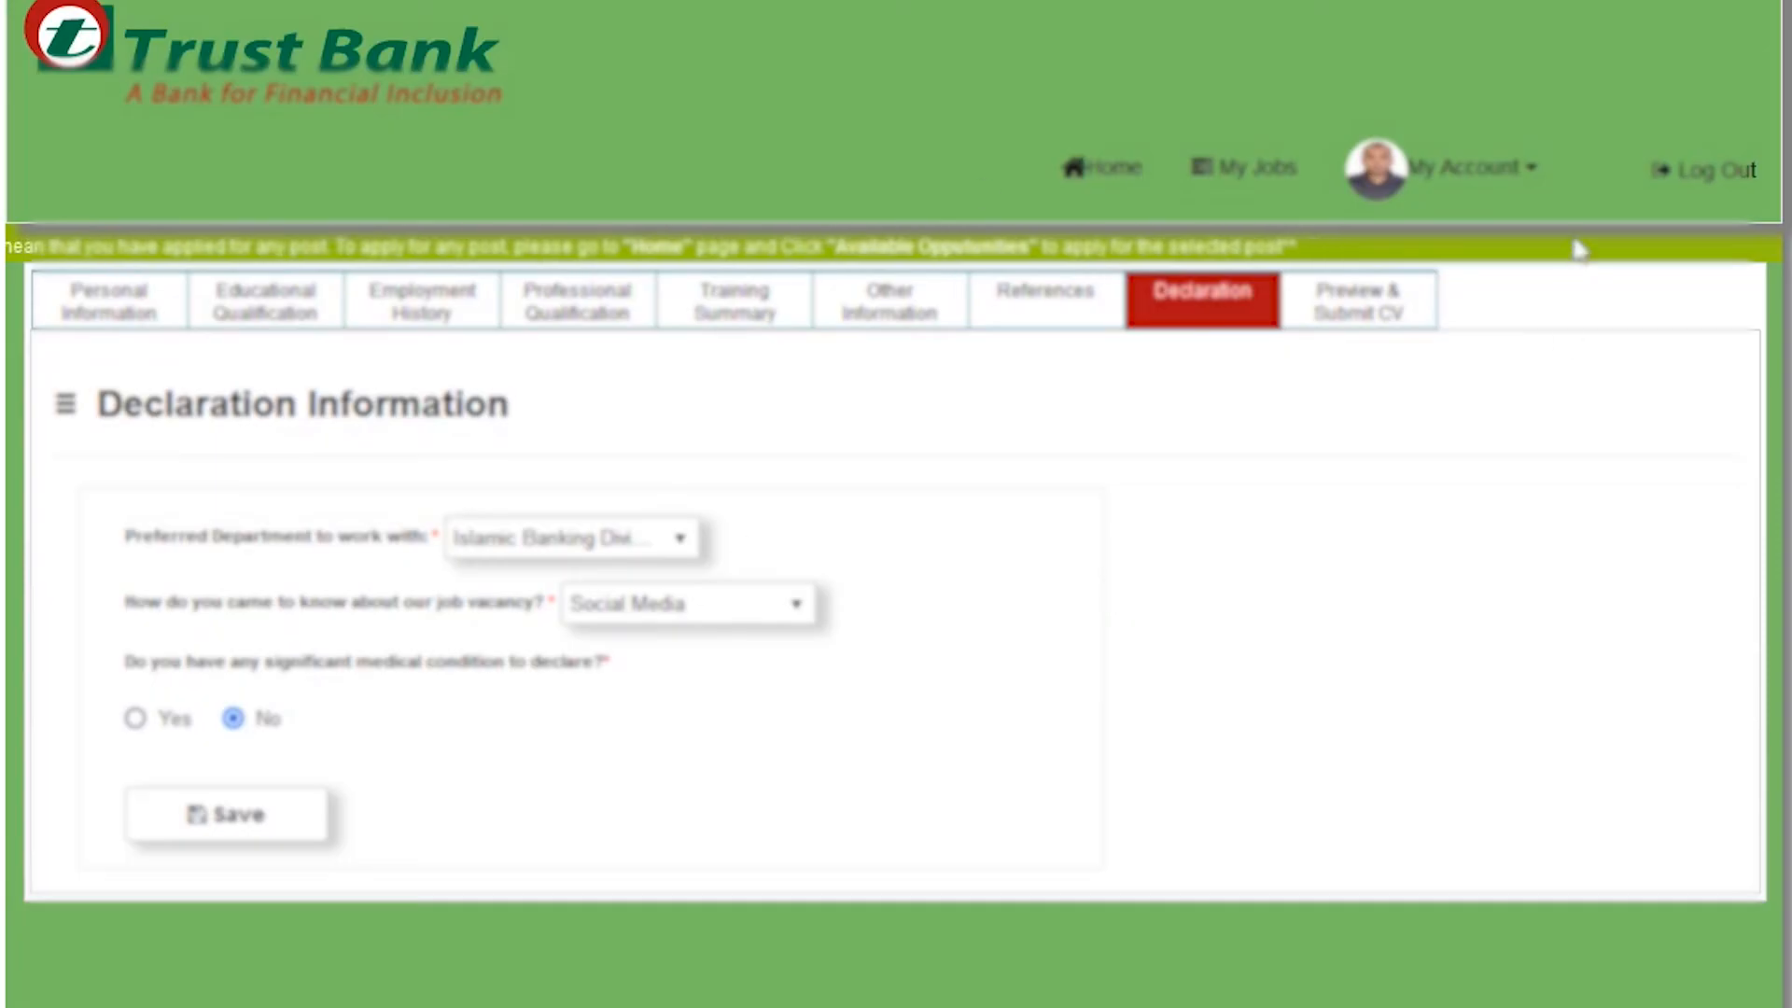
- Open the Preview & Submit CV page and scroll through the finished CV
left_click(1363, 320)
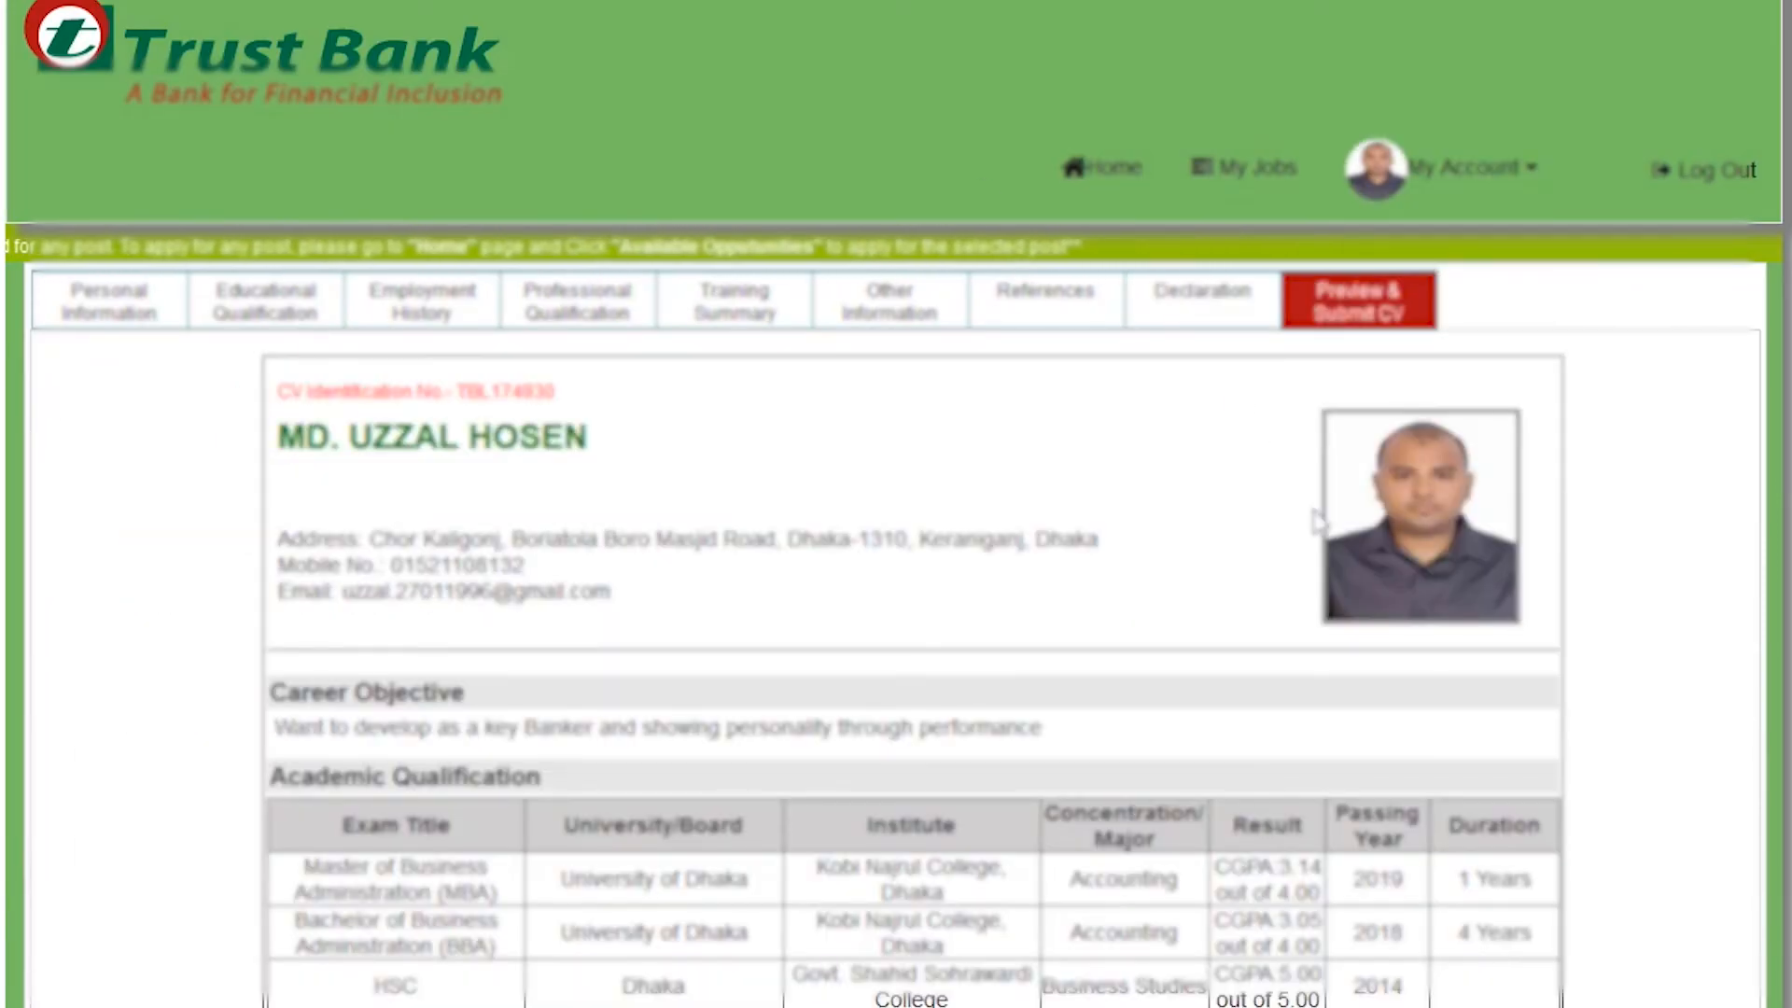
scroll(1316, 520, "down", 1)
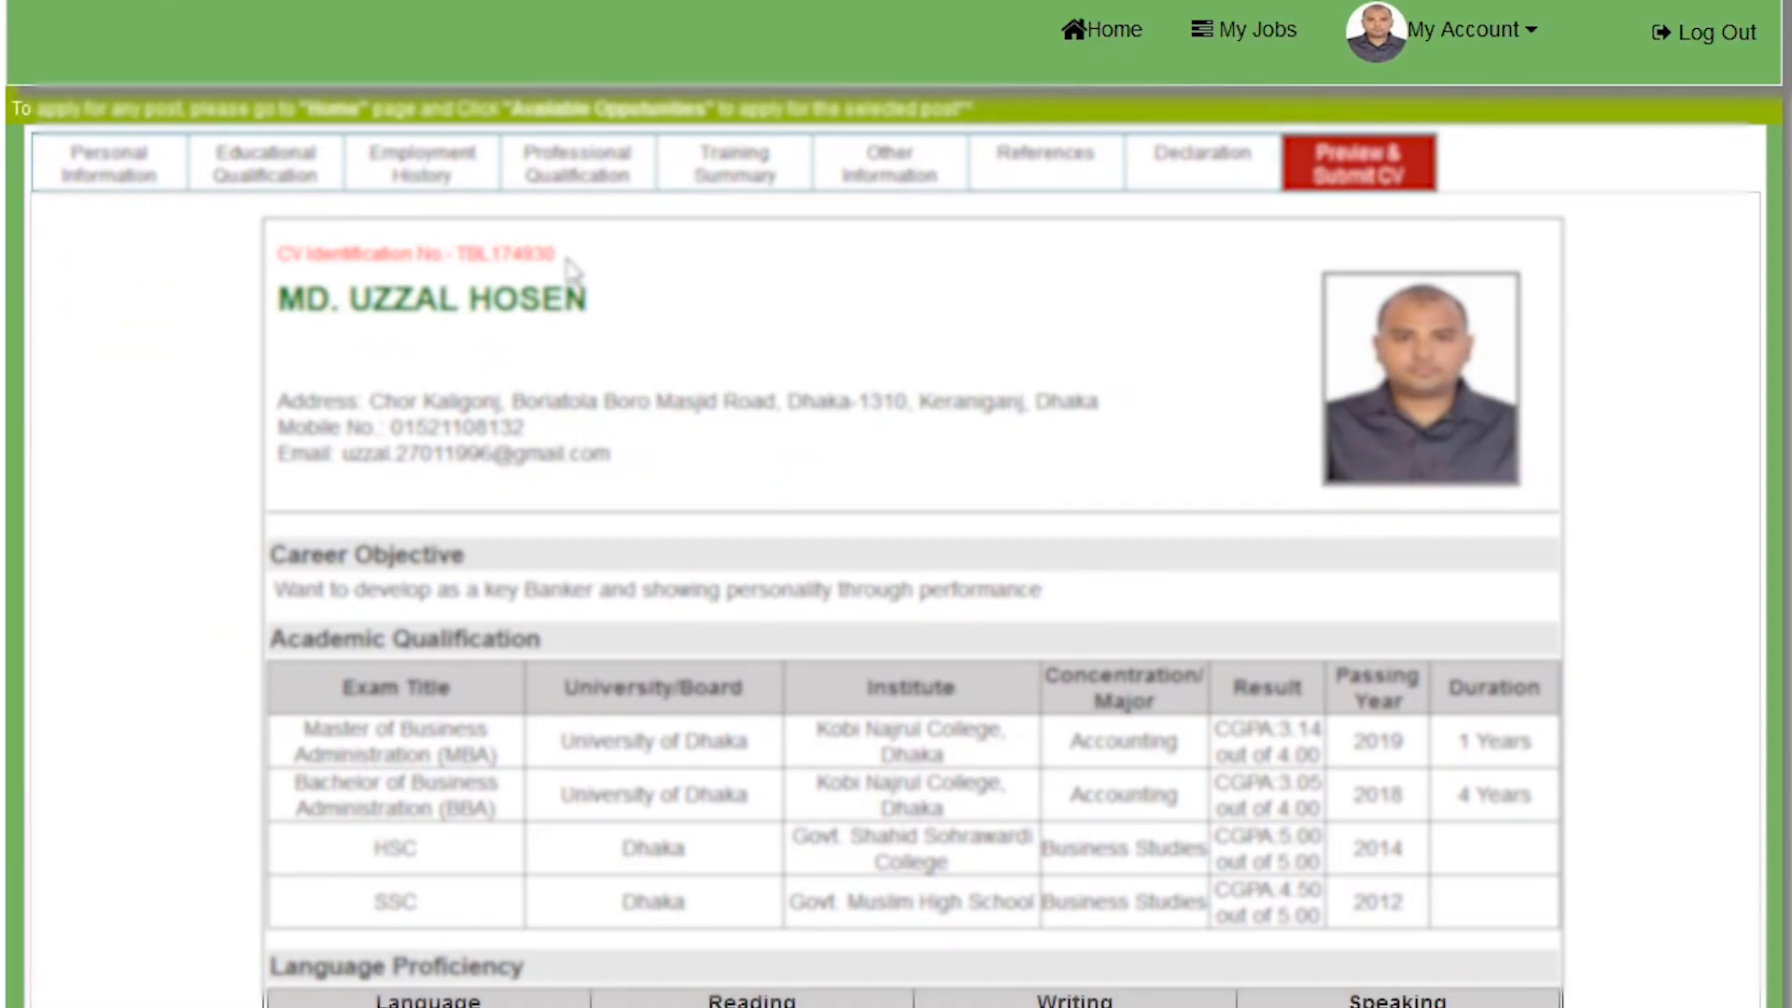
left_click_drag(565, 254, 227, 264)
left_click(627, 305)
scroll(579, 262, "down", 2)
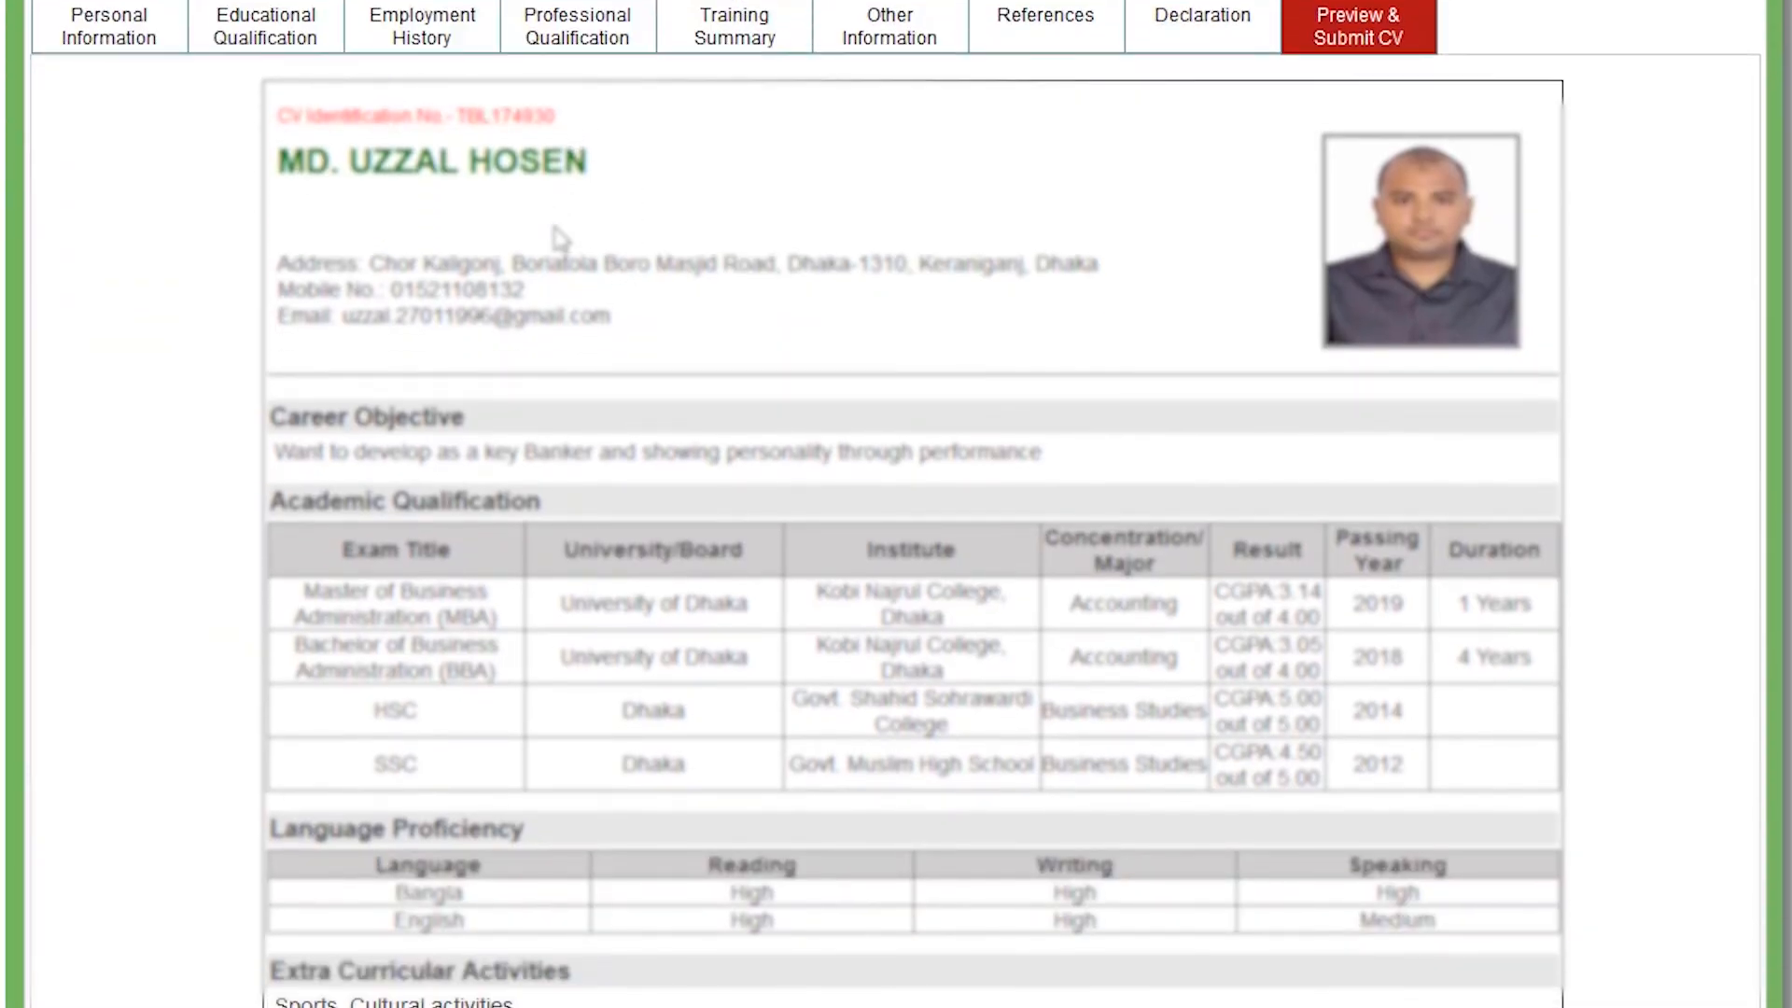
scroll(608, 264, "up", 1)
scroll(976, 527, "down", 4)
scroll(976, 527, "down", 5)
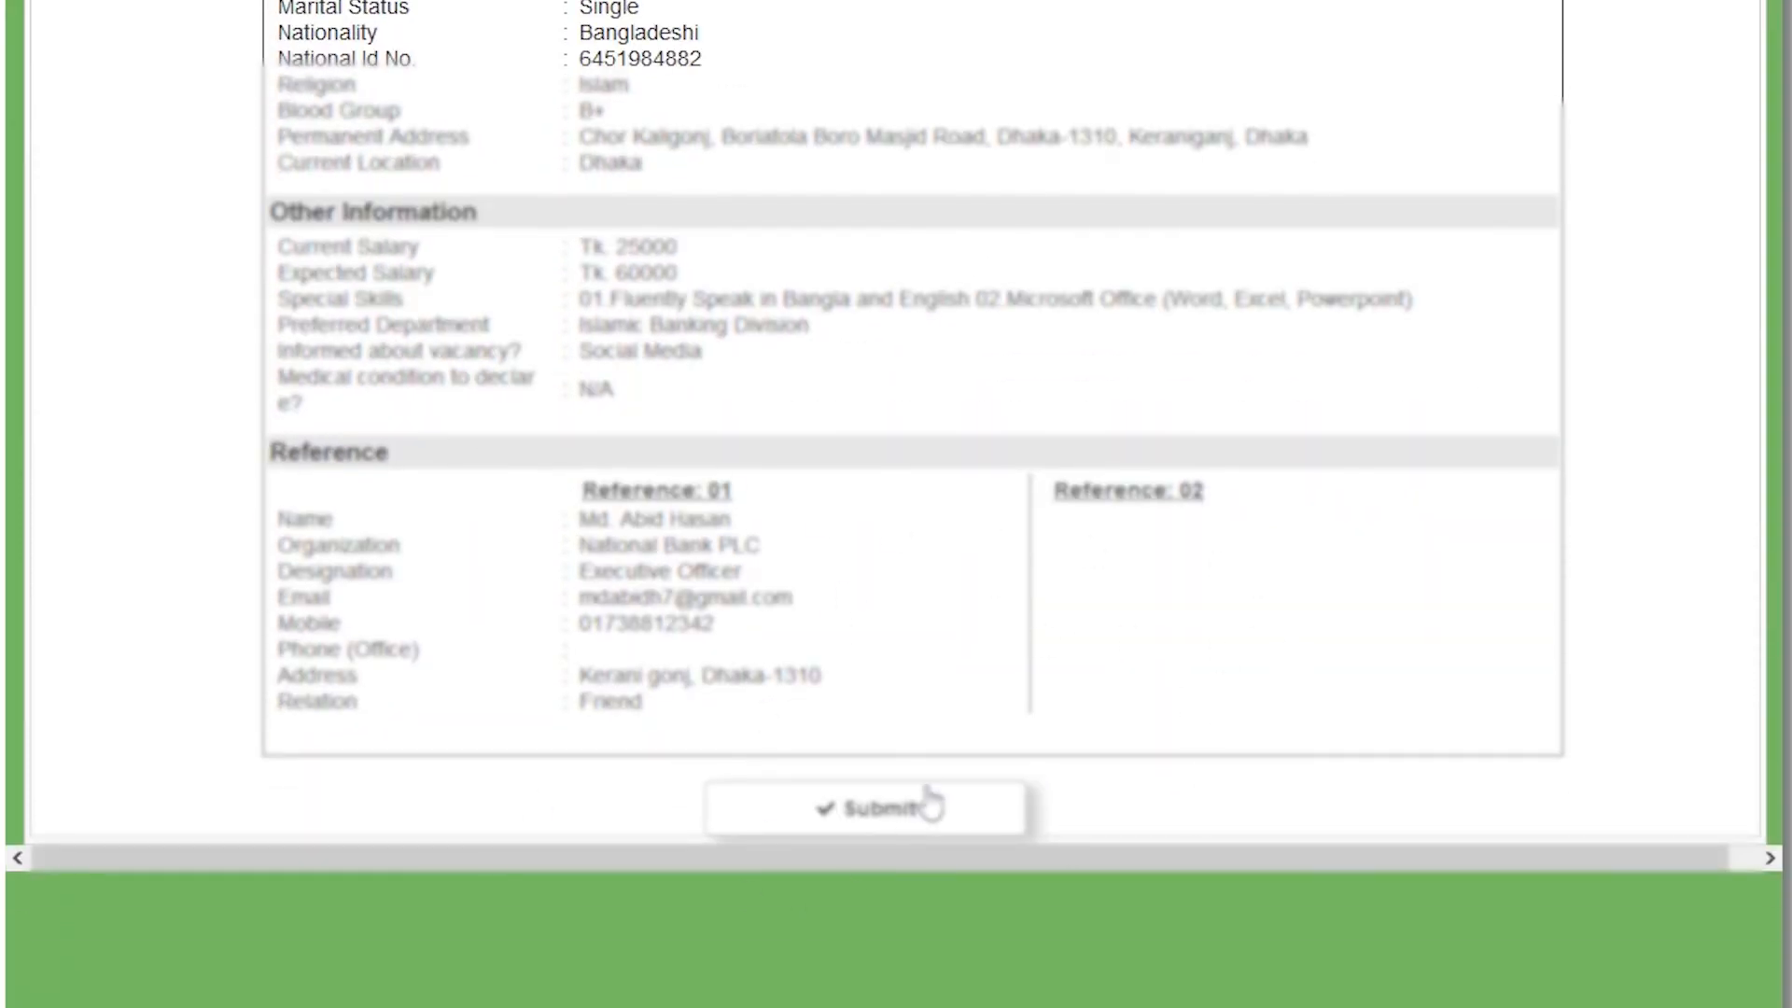
- Submit the CV, confirm with Yes, and acknowledge the 'Successfully submitted' message
left_click(920, 826)
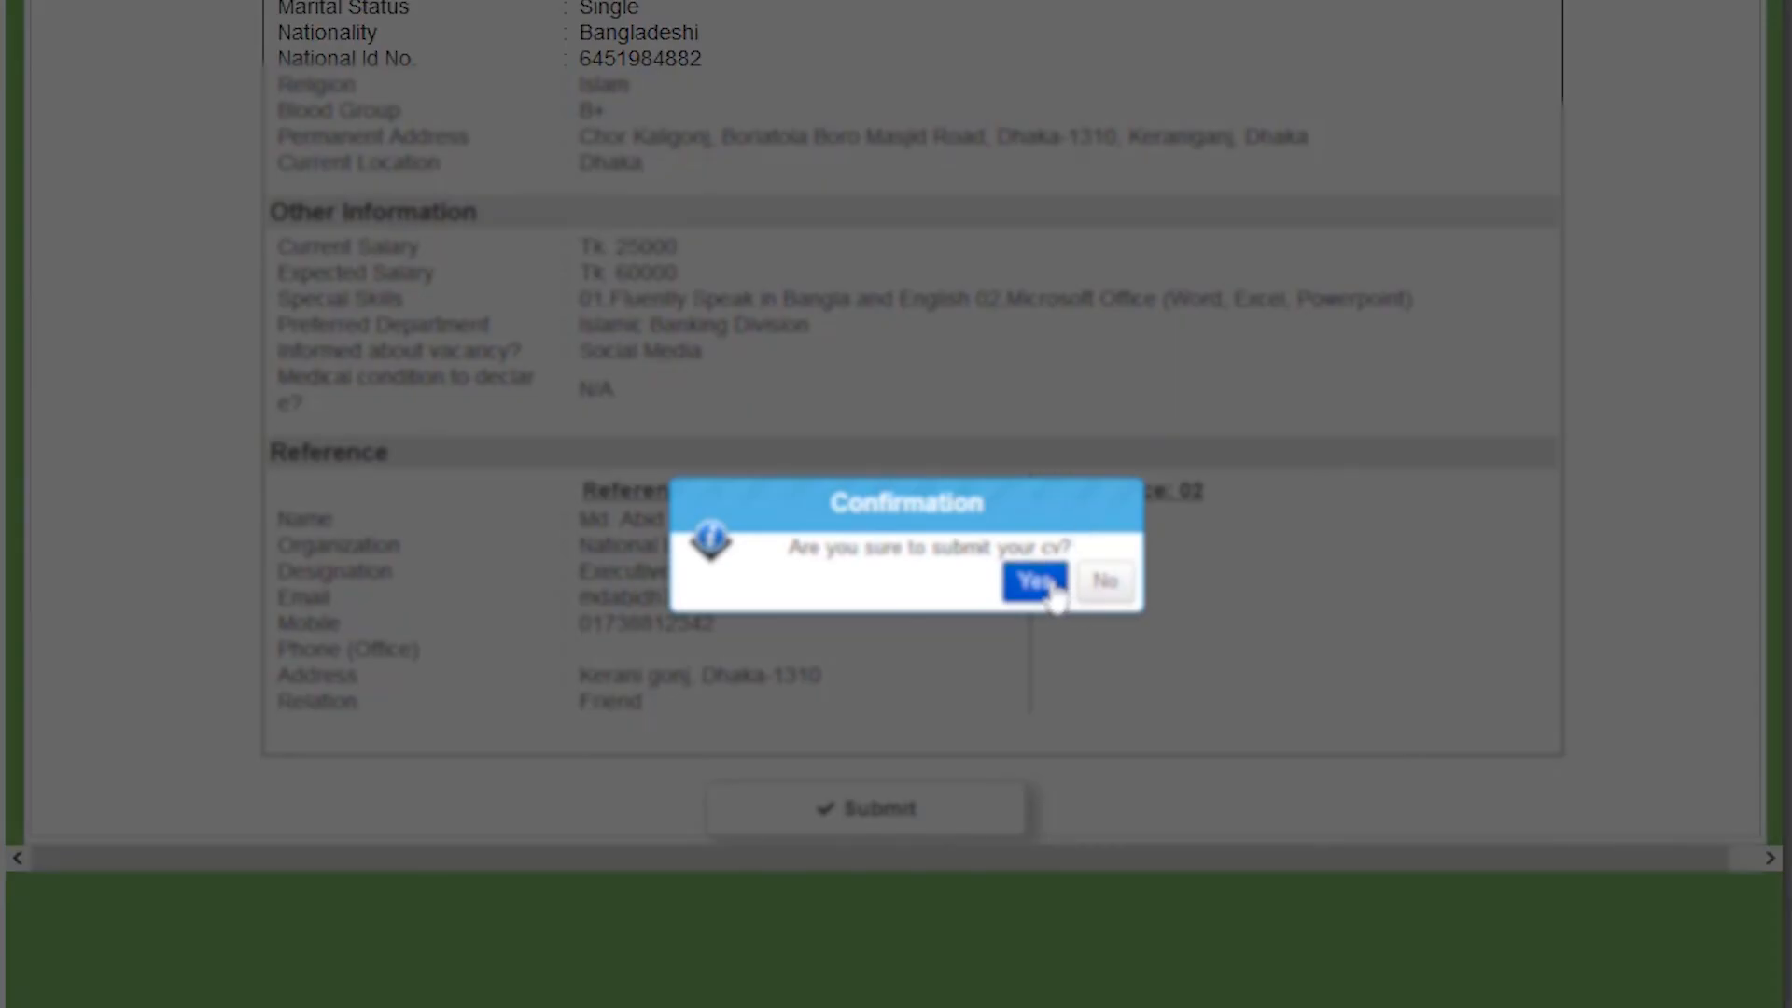
left_click(1103, 582)
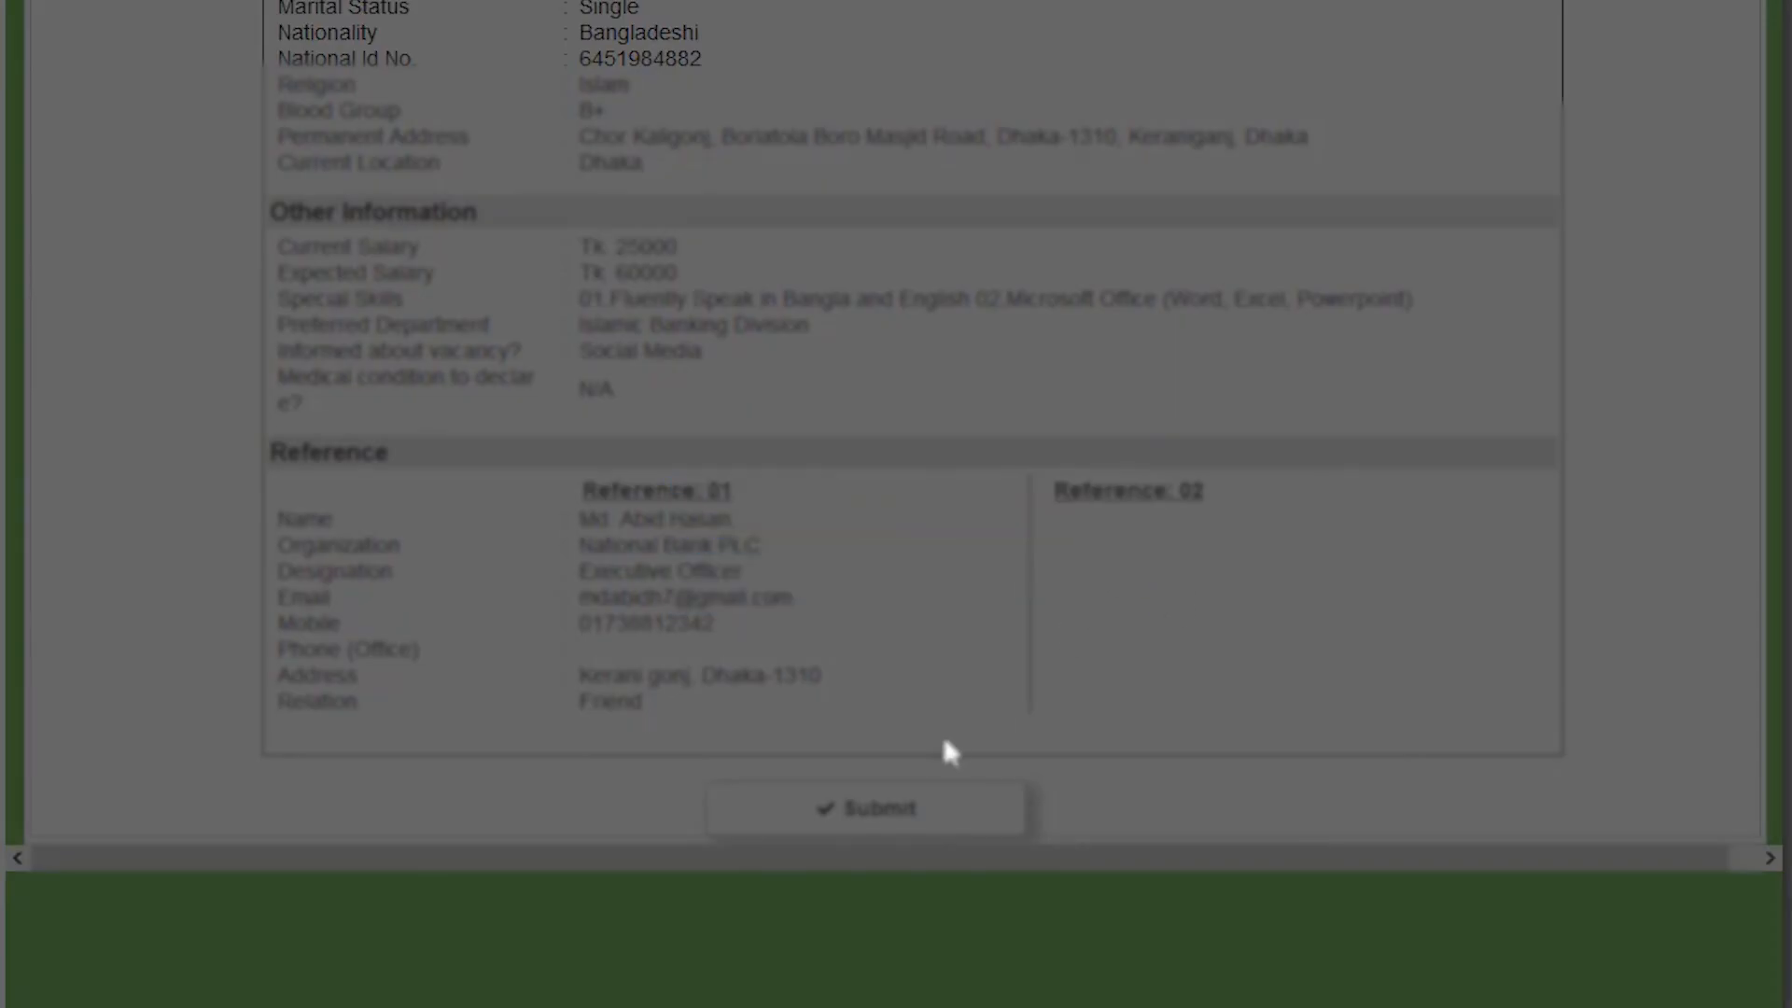
scroll(1178, 592, "up", 5)
scroll(1022, 647, "up", 3)
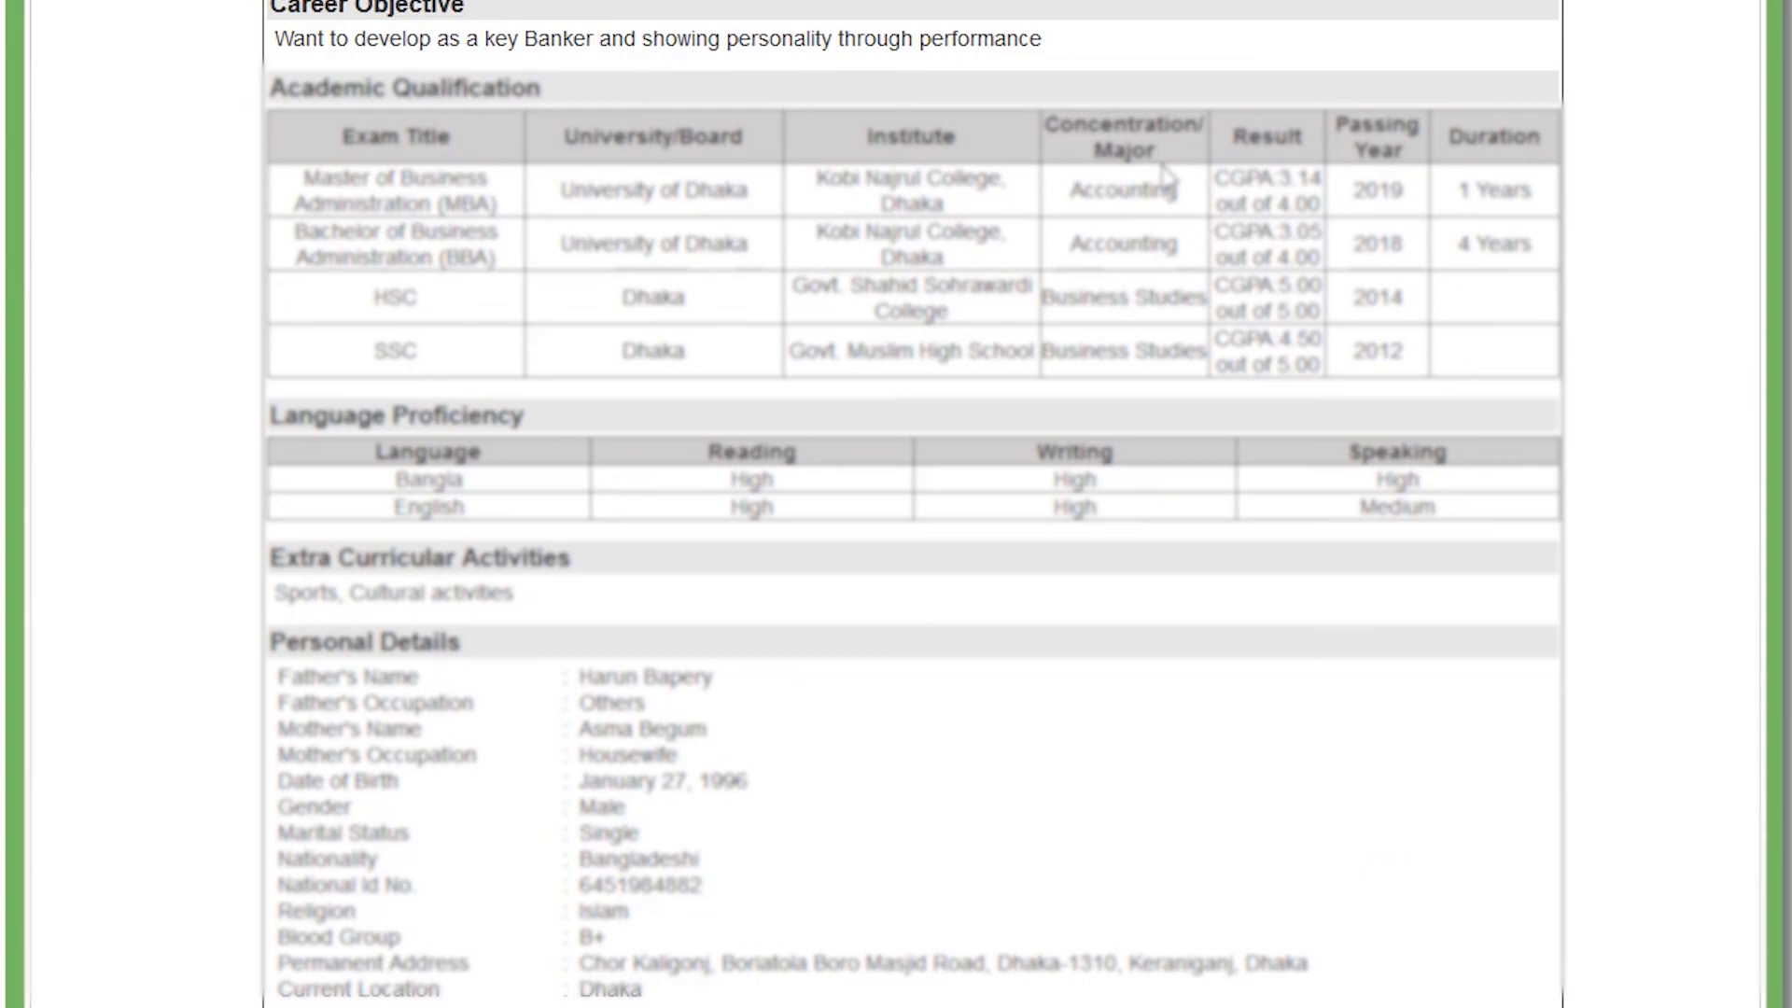
scroll(969, 347, "down", 11)
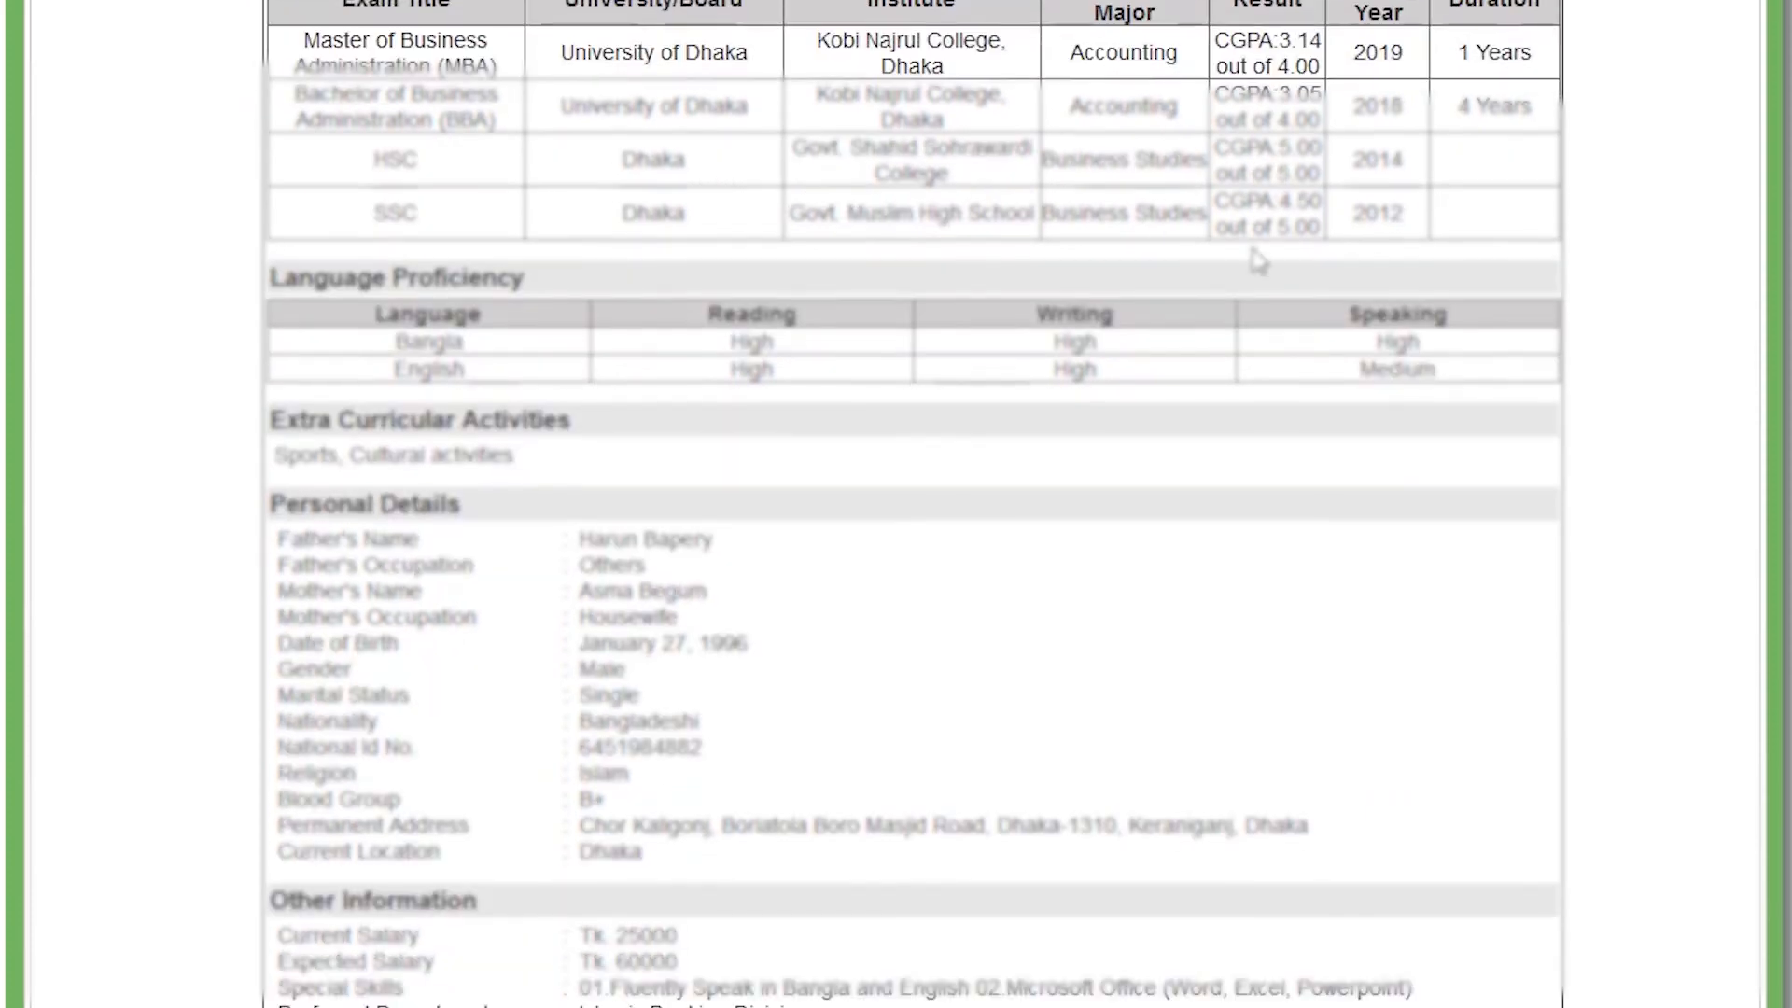
left_click(944, 572)
left_click(1033, 577)
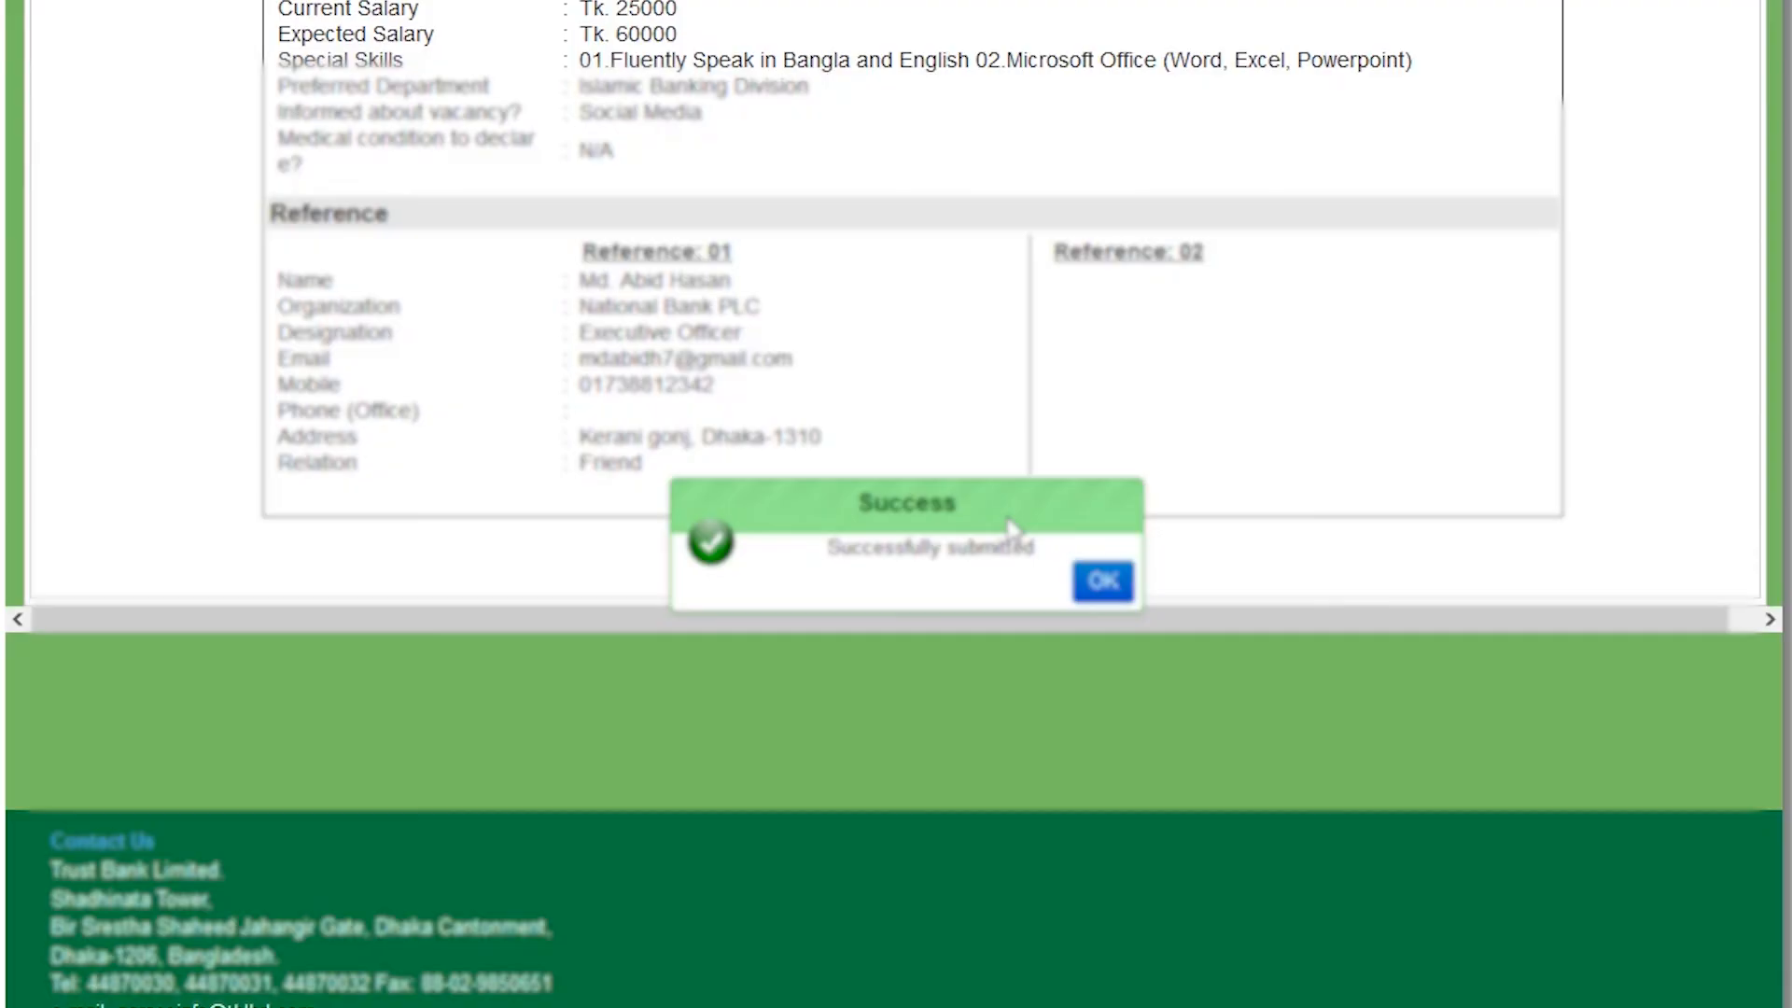
left_click(1104, 580)
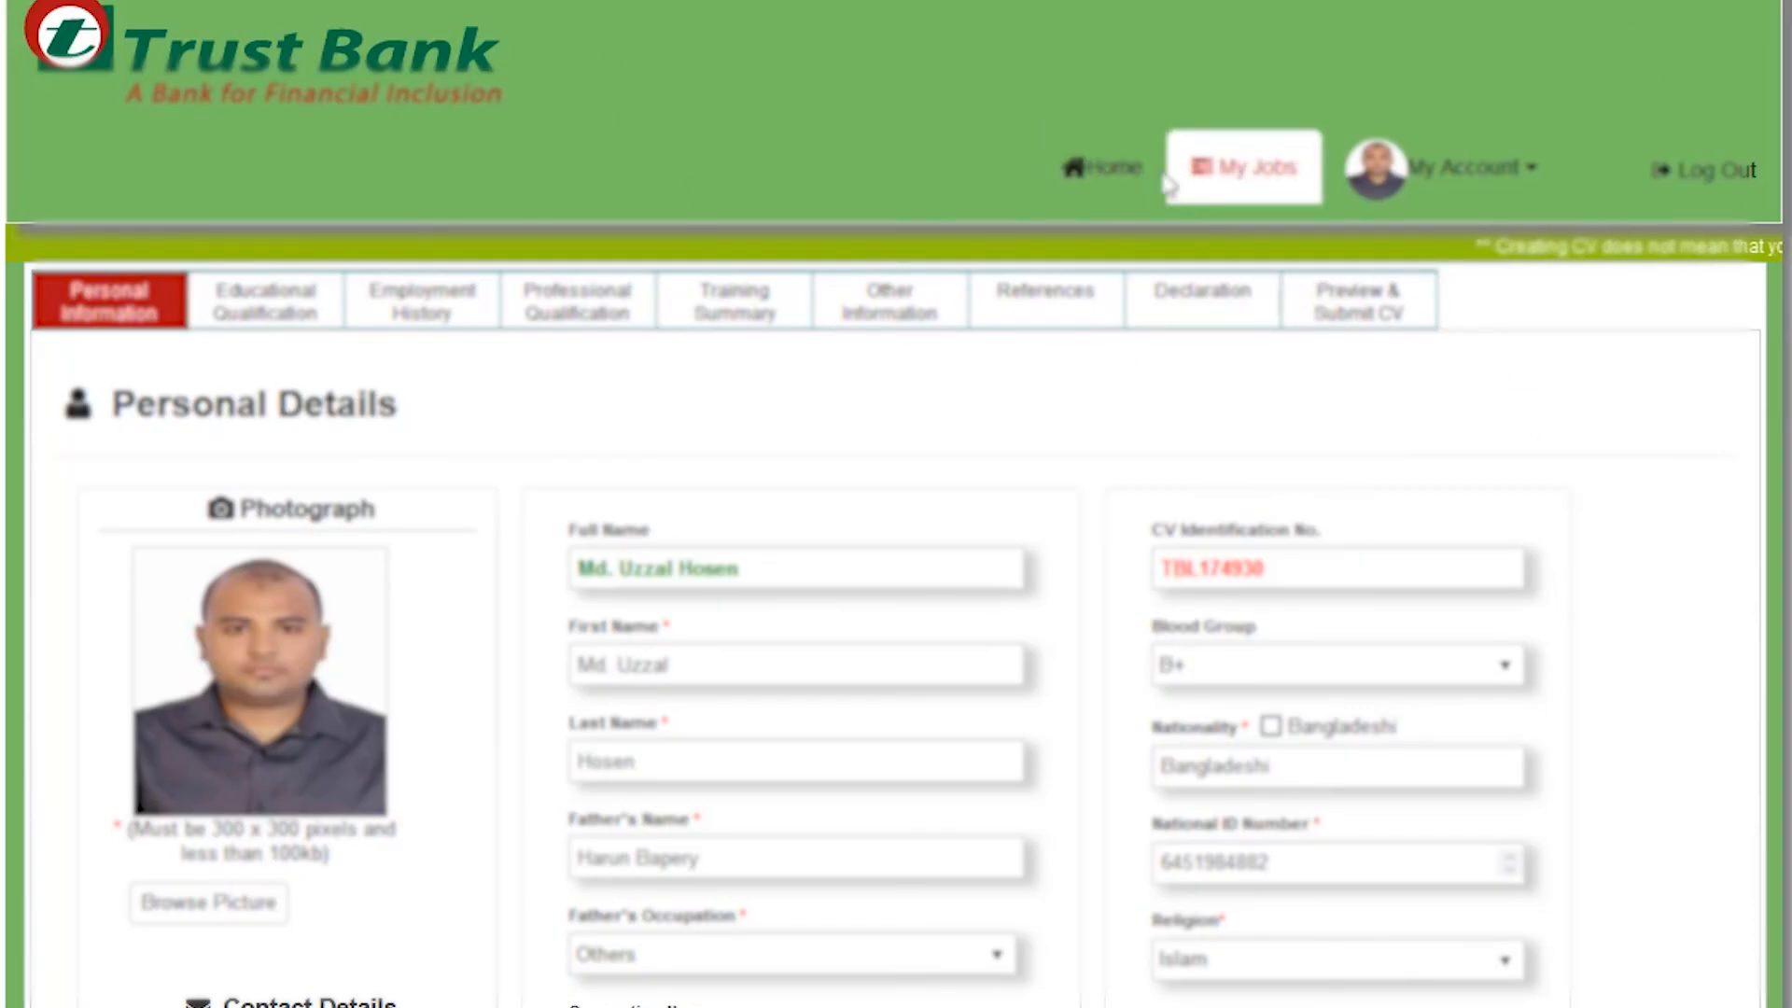
- Check the empty Applied Job list under My Jobs, then return to the Home page
left_click(1270, 175)
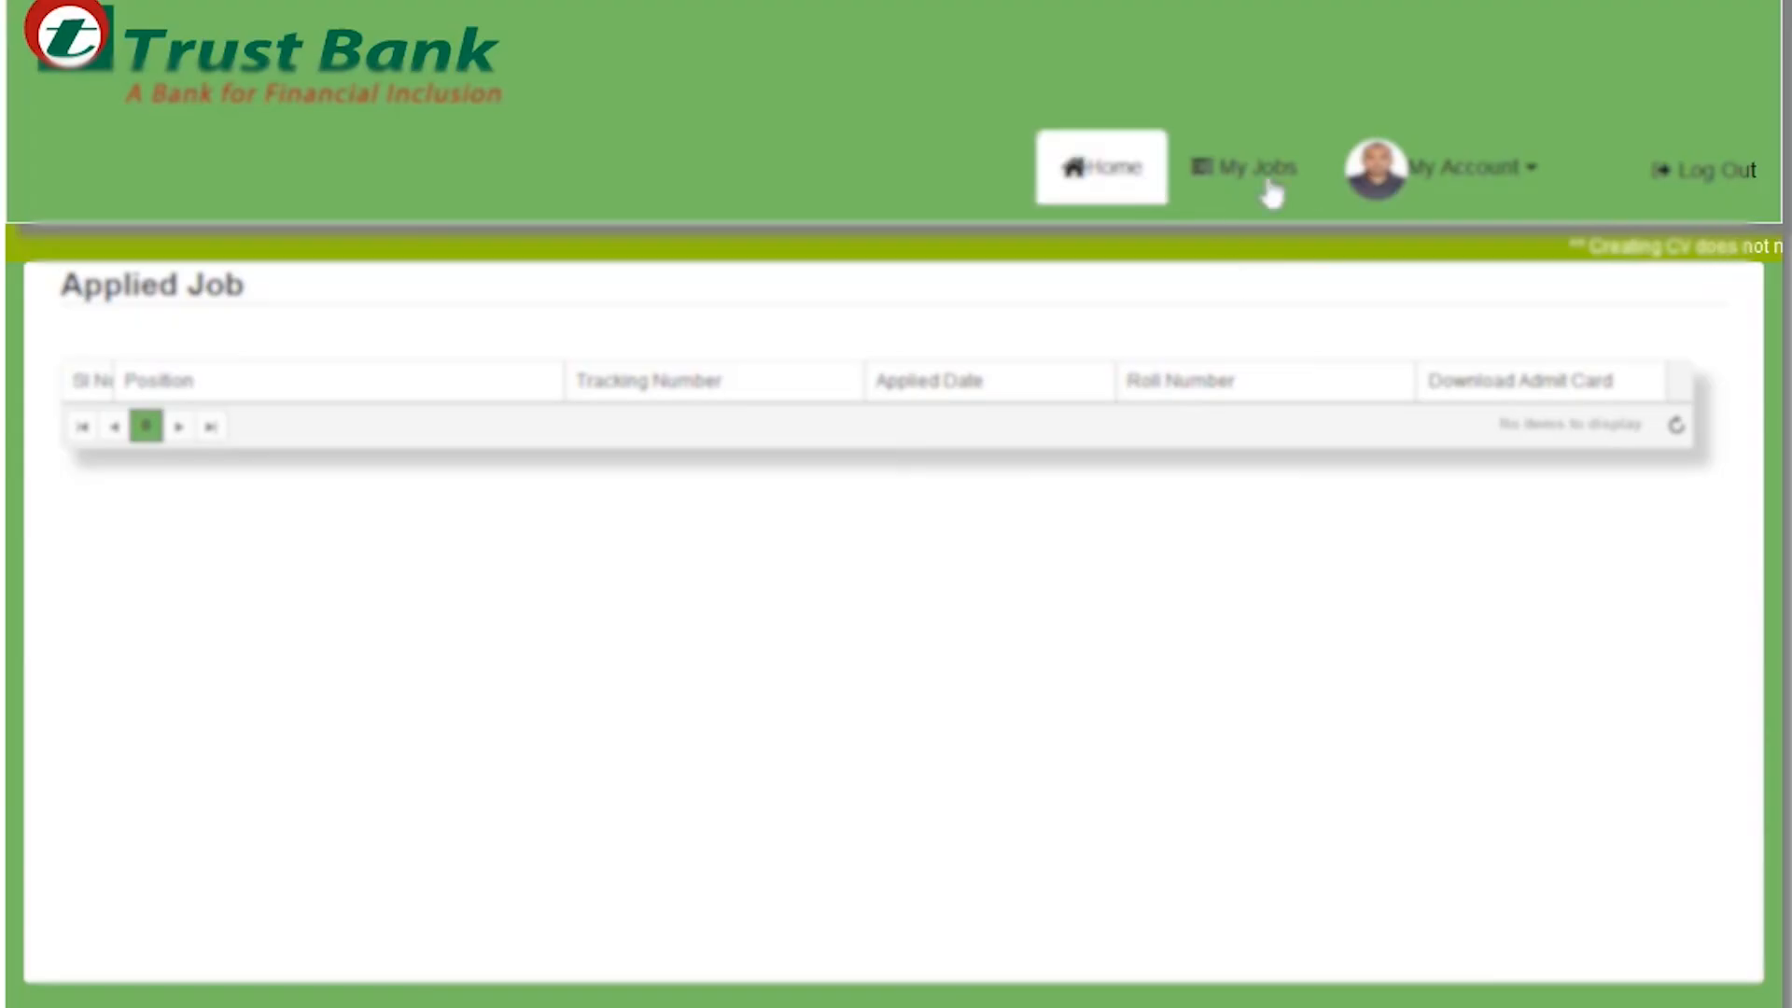
left_click(1120, 178)
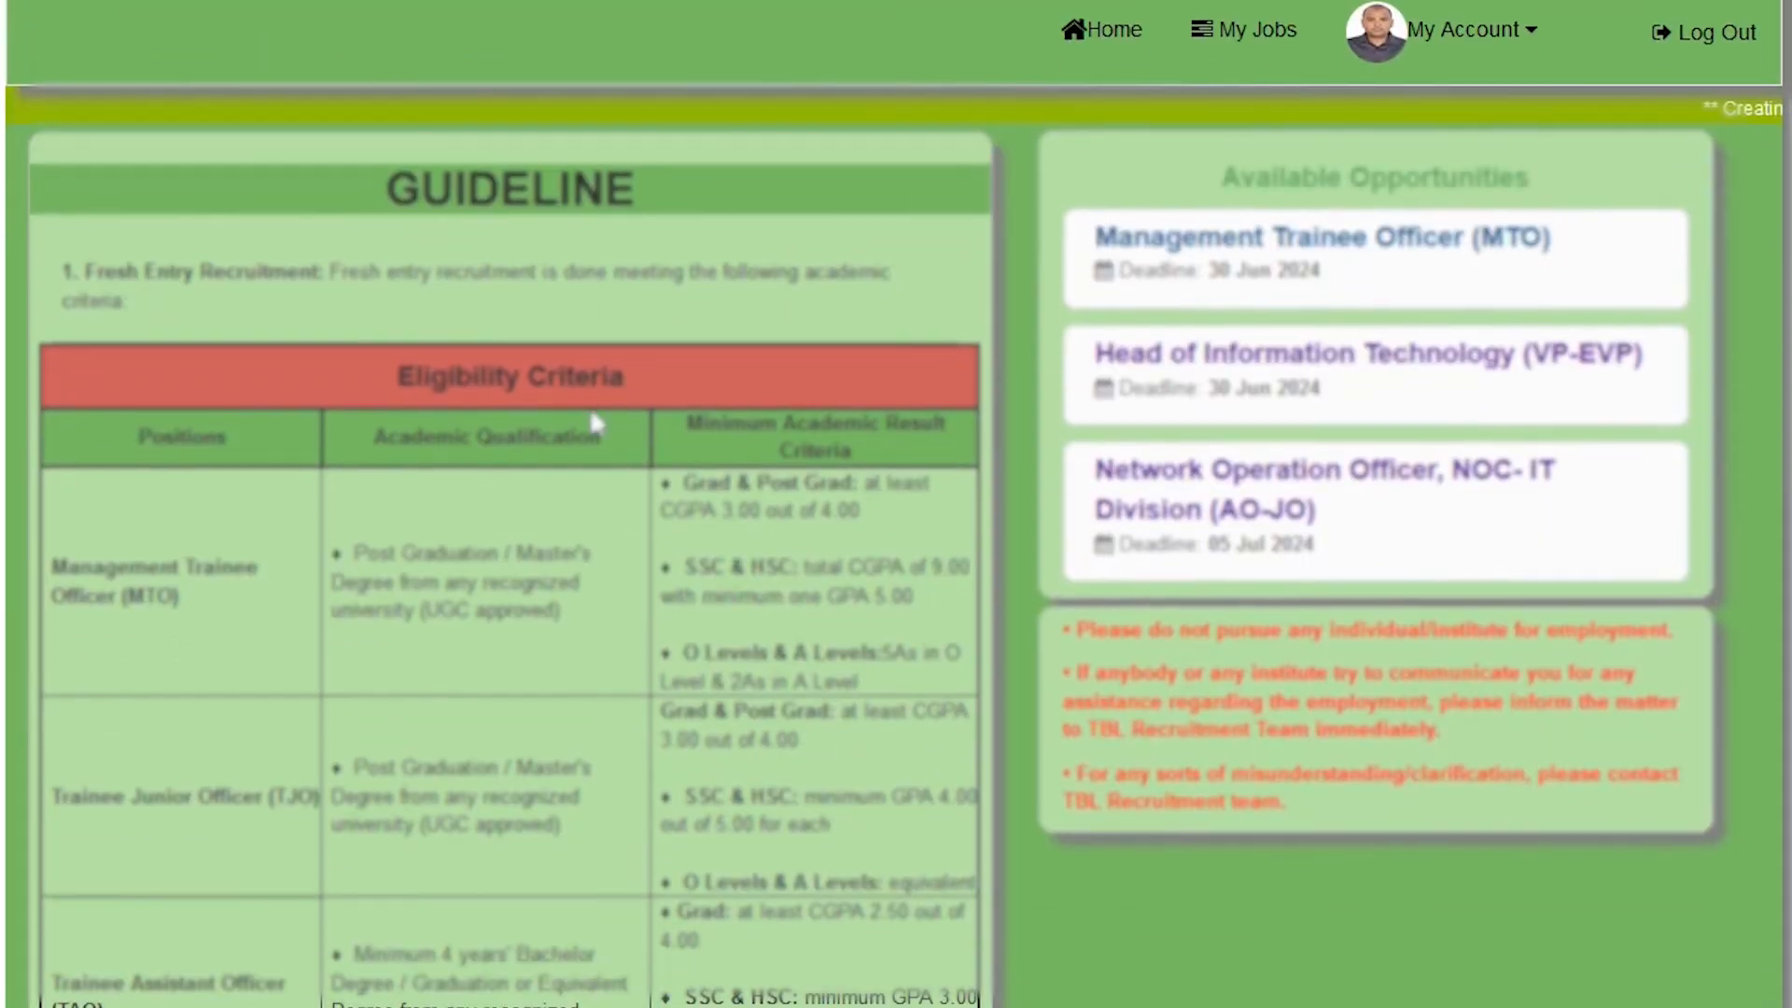
scroll(596, 422, "down", 7)
scroll(308, 826, "up", 9)
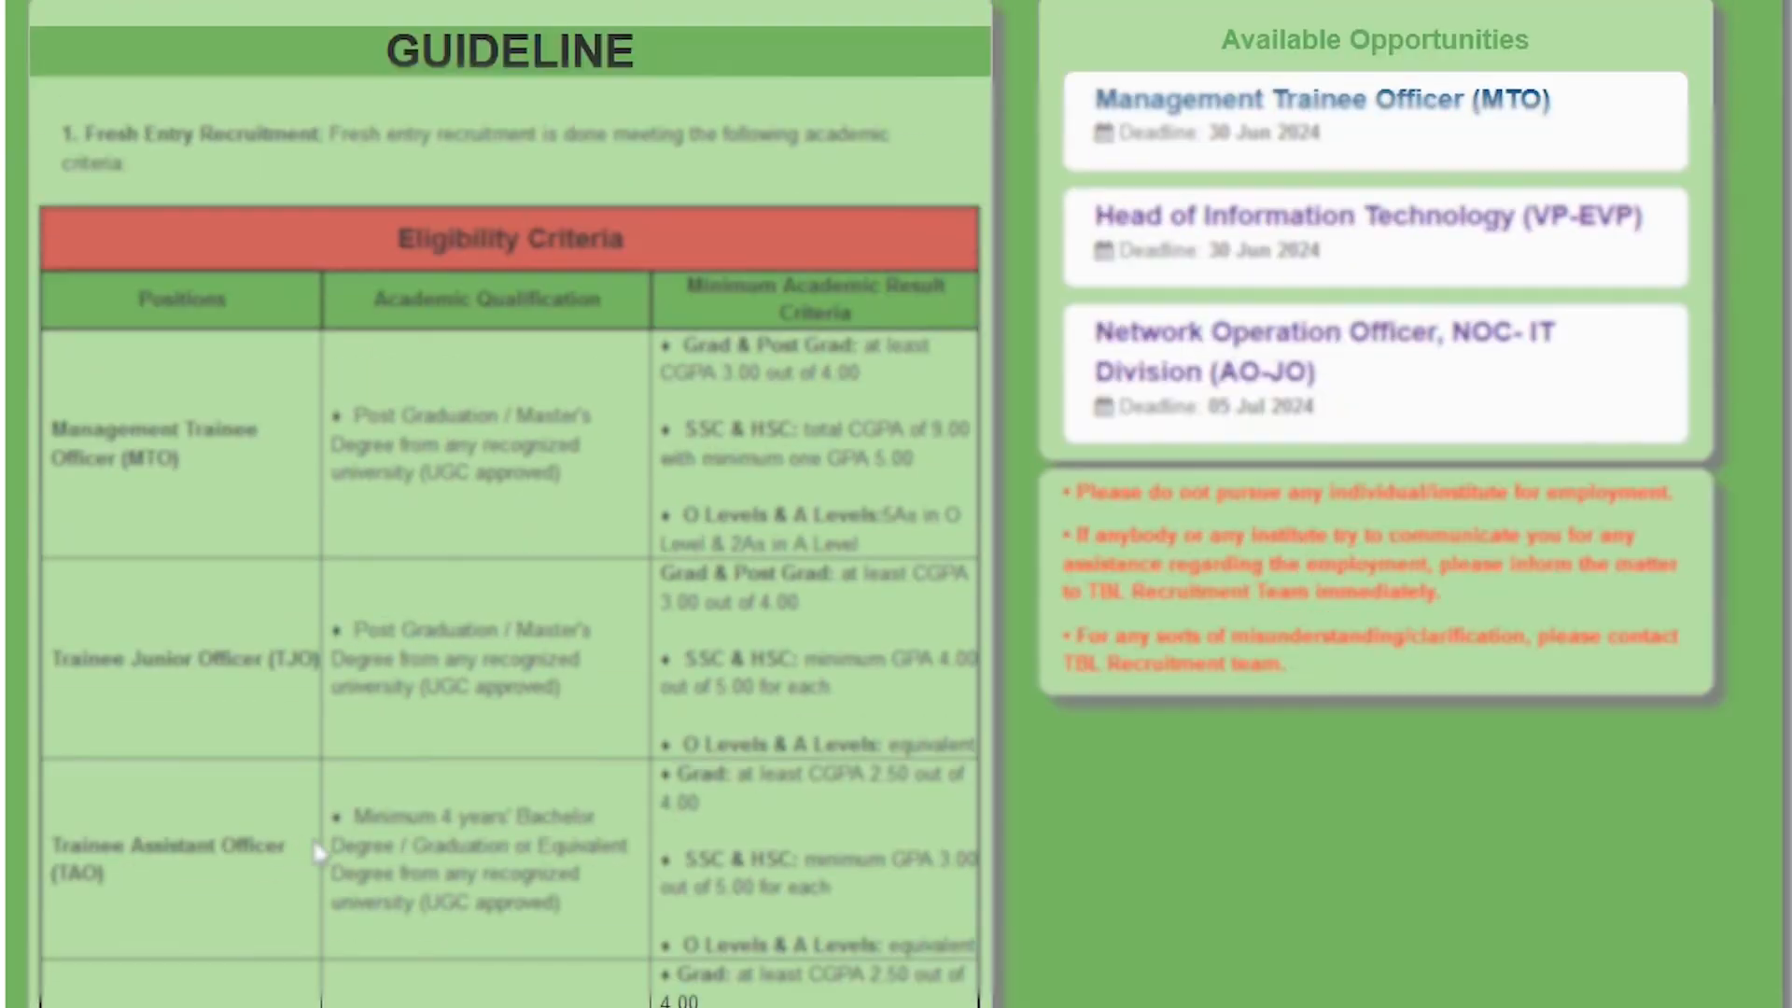
left_click(1433, 186)
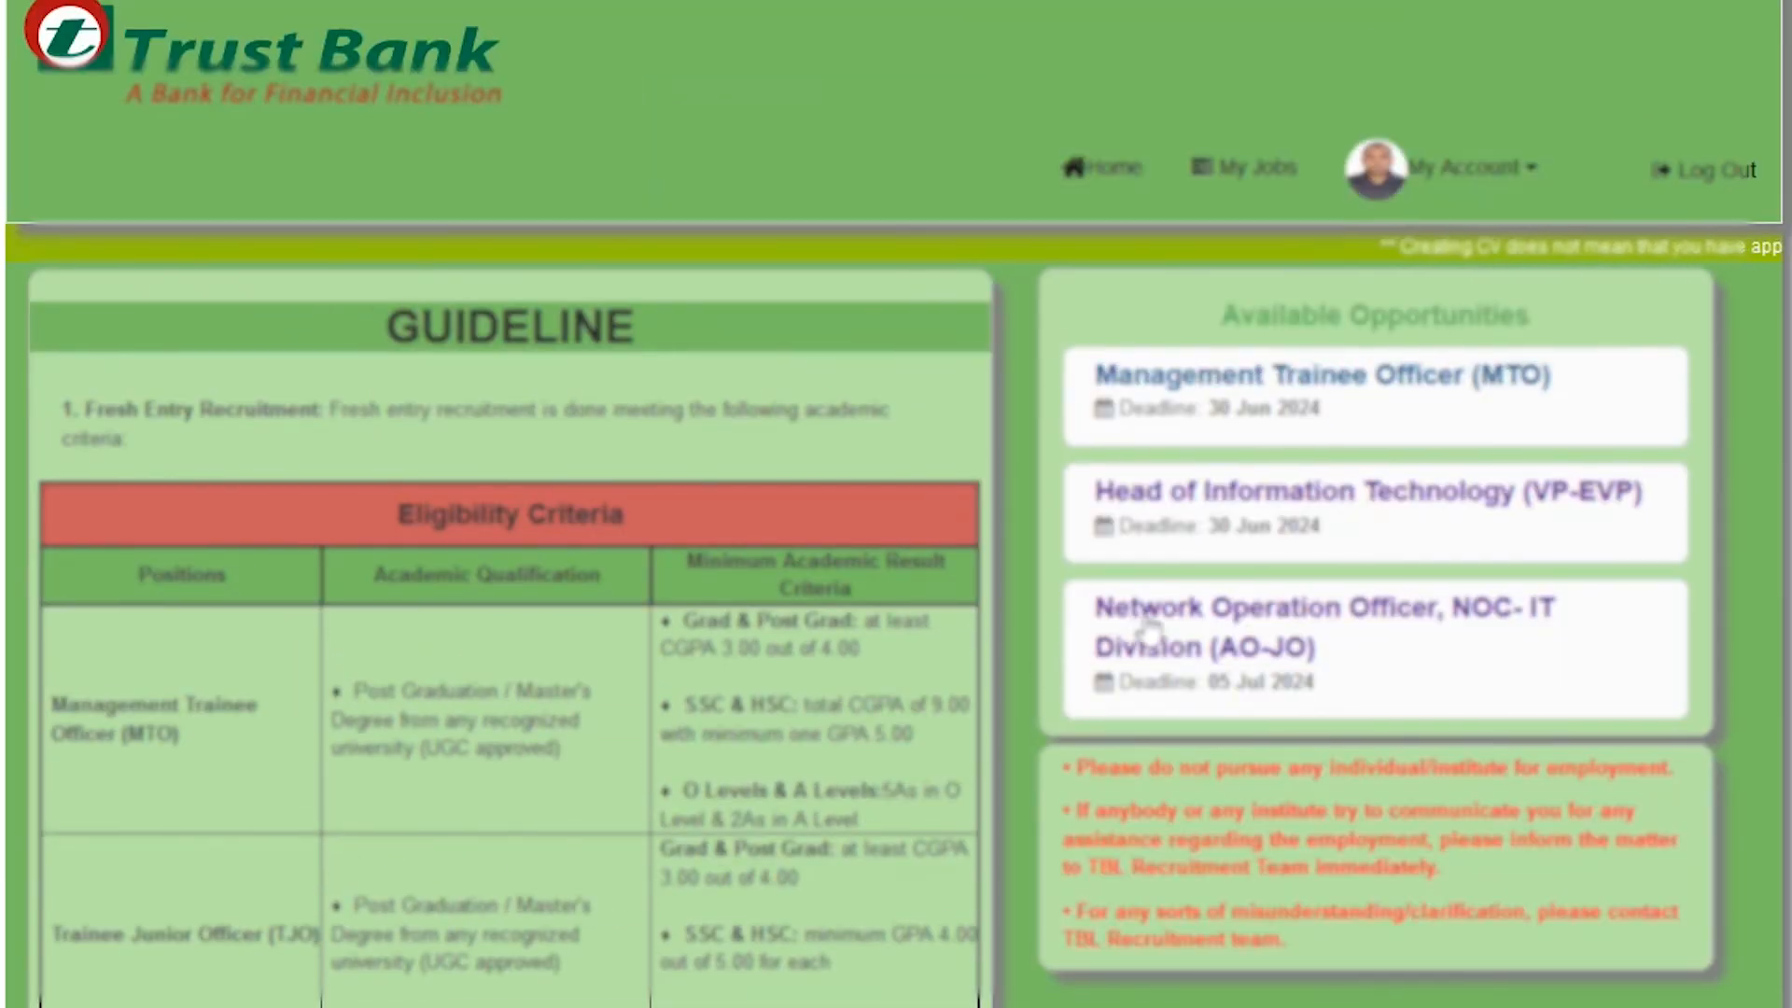
- Open the Management Trainee Officer (MTO) posting, review its details, and apply for it
left_click(1260, 390)
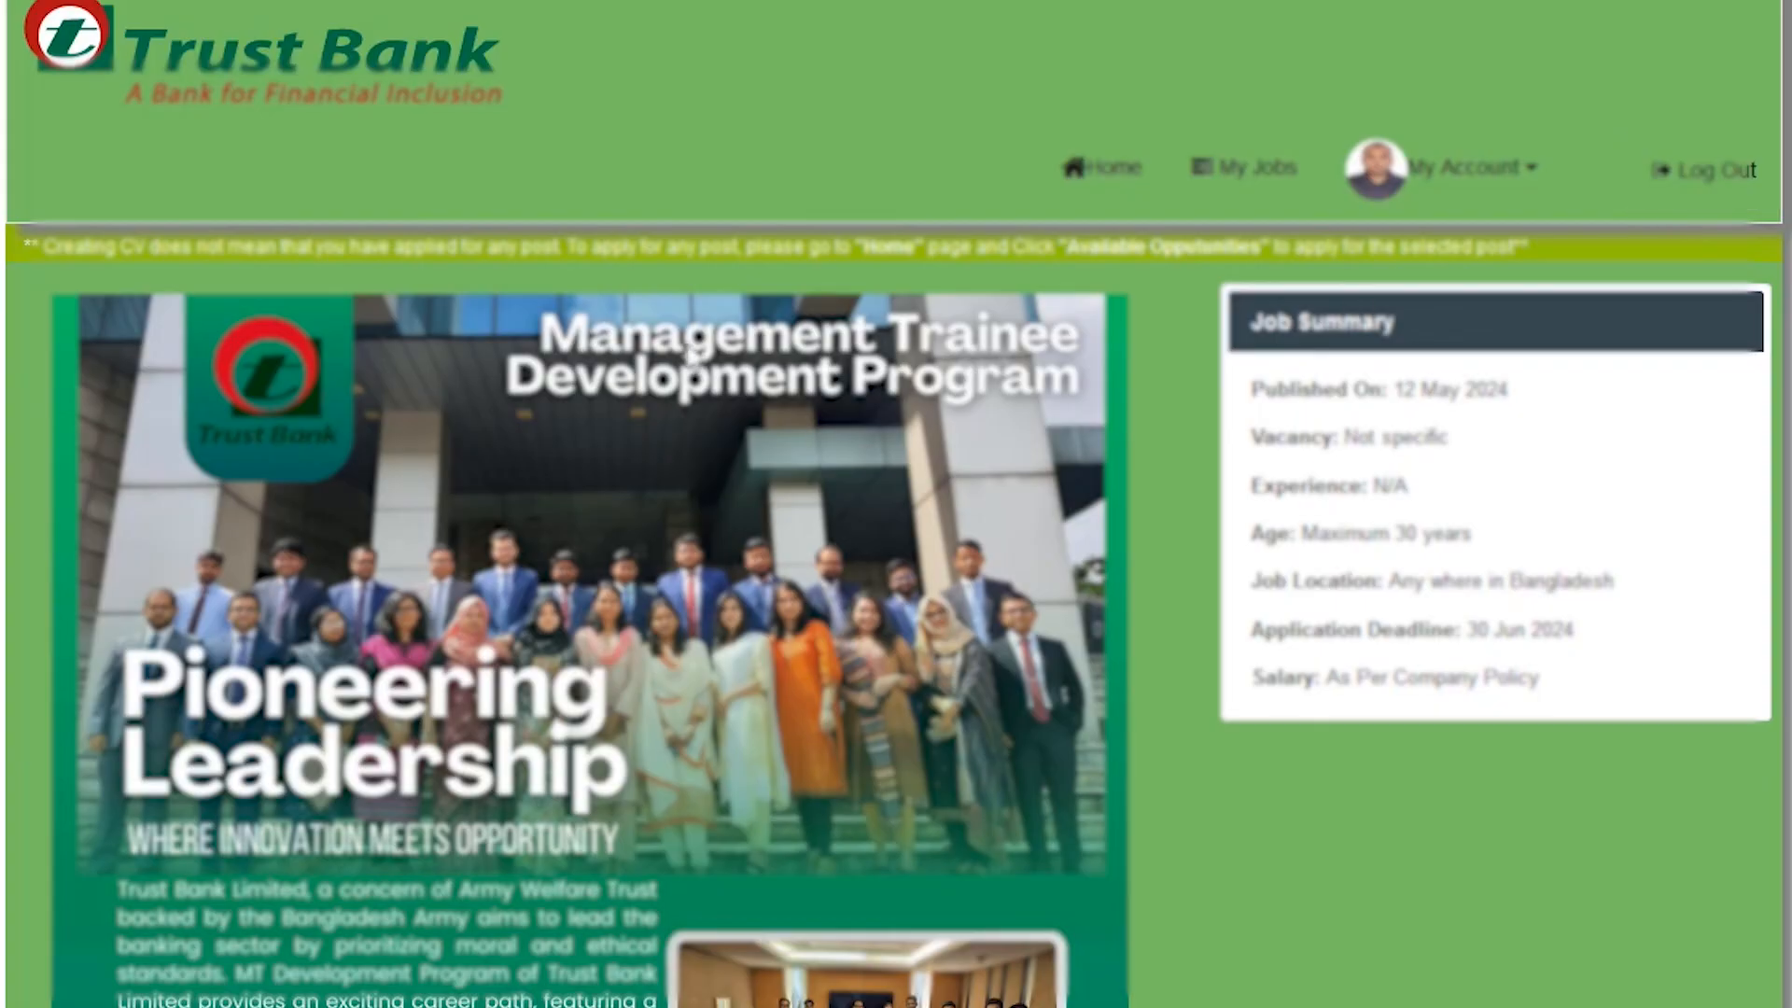
scroll(838, 349, "down", 5)
scroll(840, 350, "down", 4)
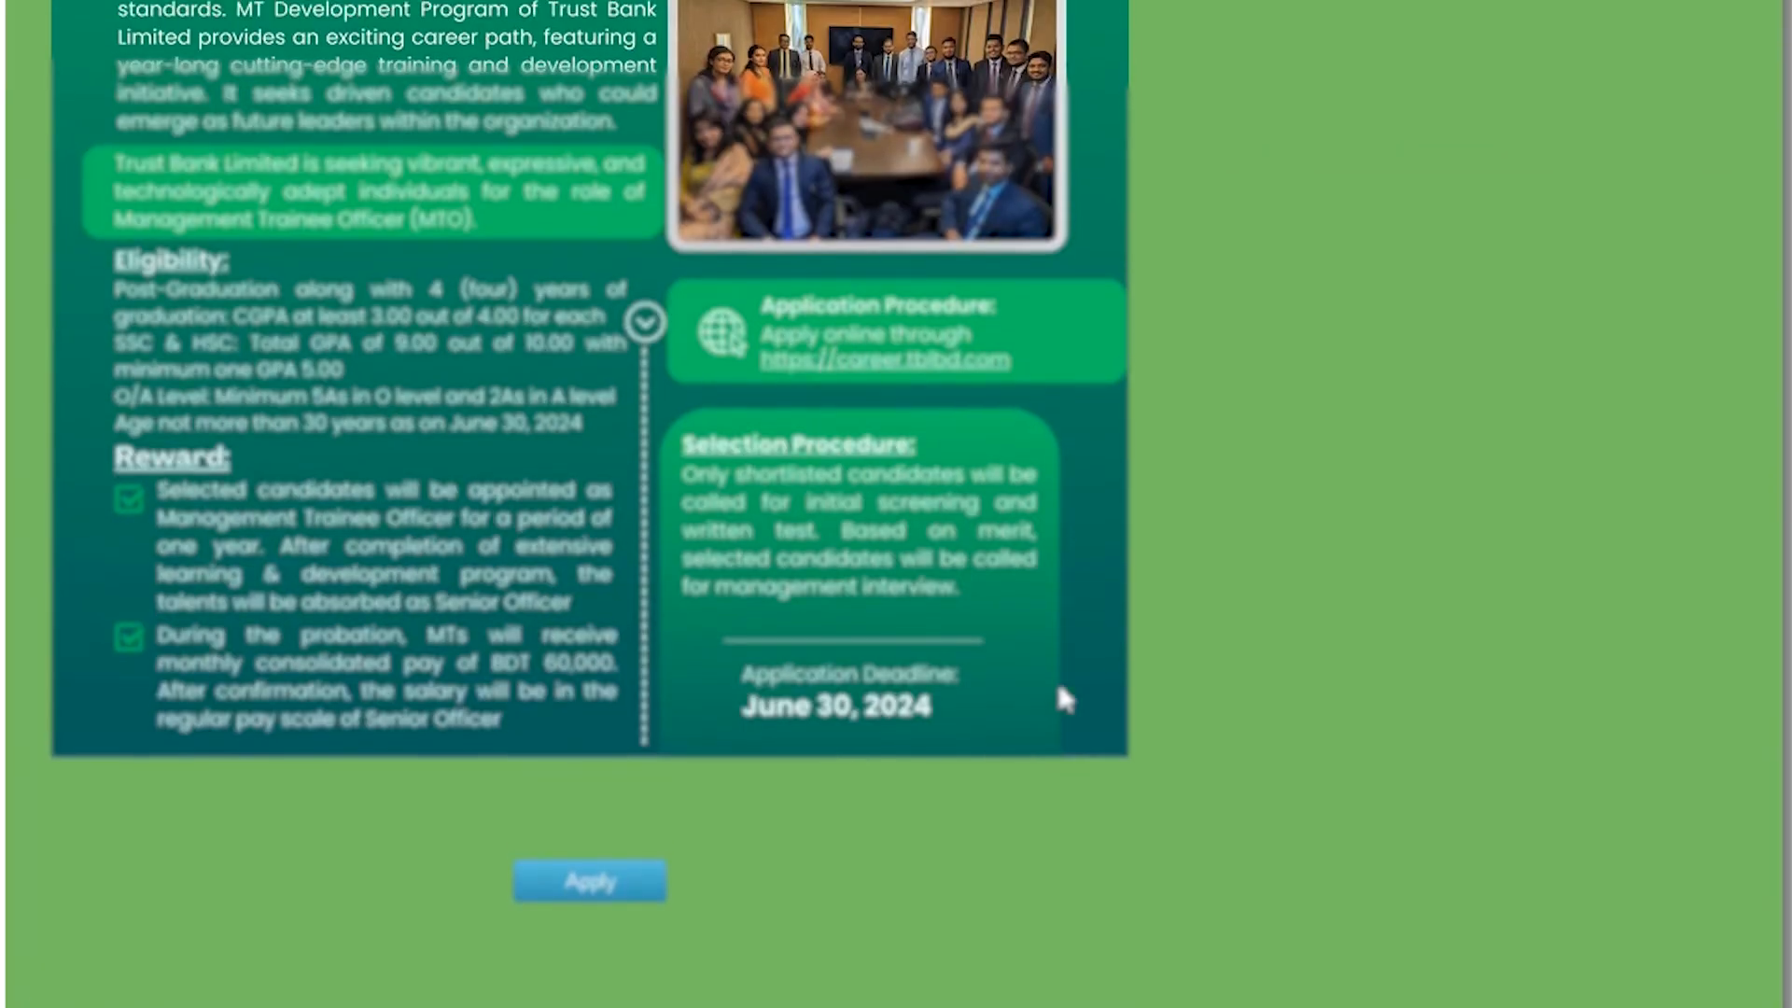
scroll(1124, 644, "up", 10)
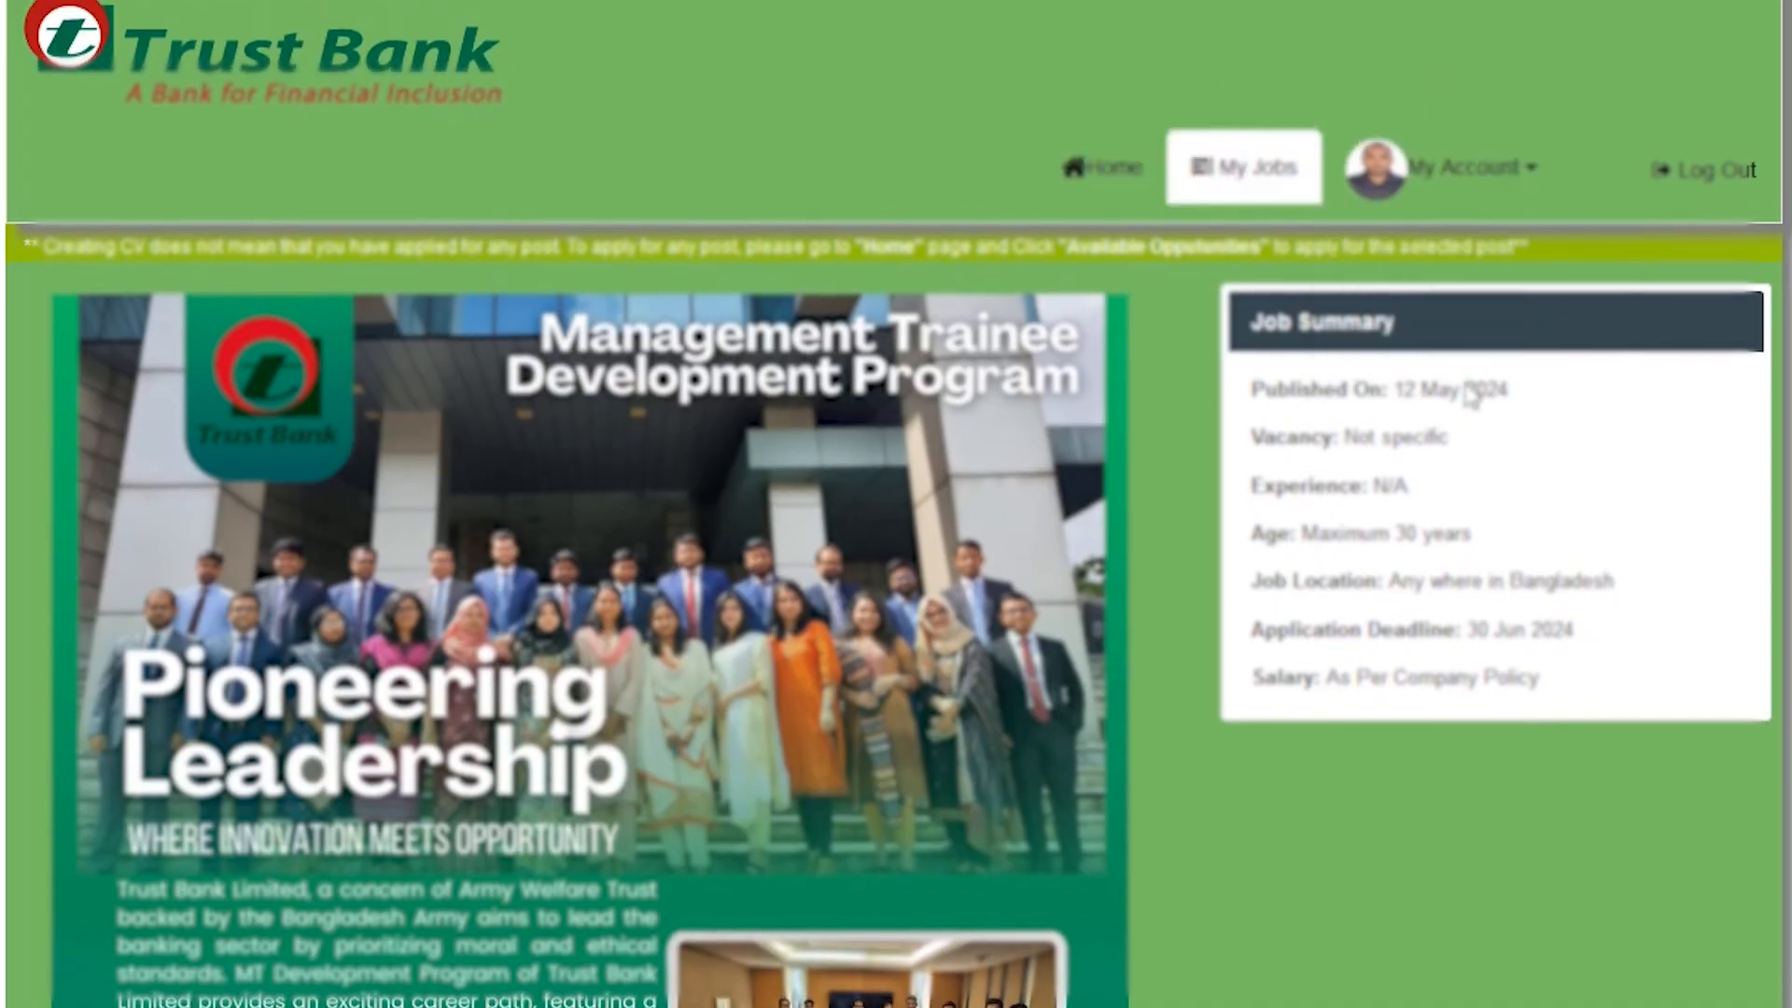
left_click_drag(1259, 385, 1530, 683)
left_click(1550, 756)
scroll(1178, 247, "down", 9)
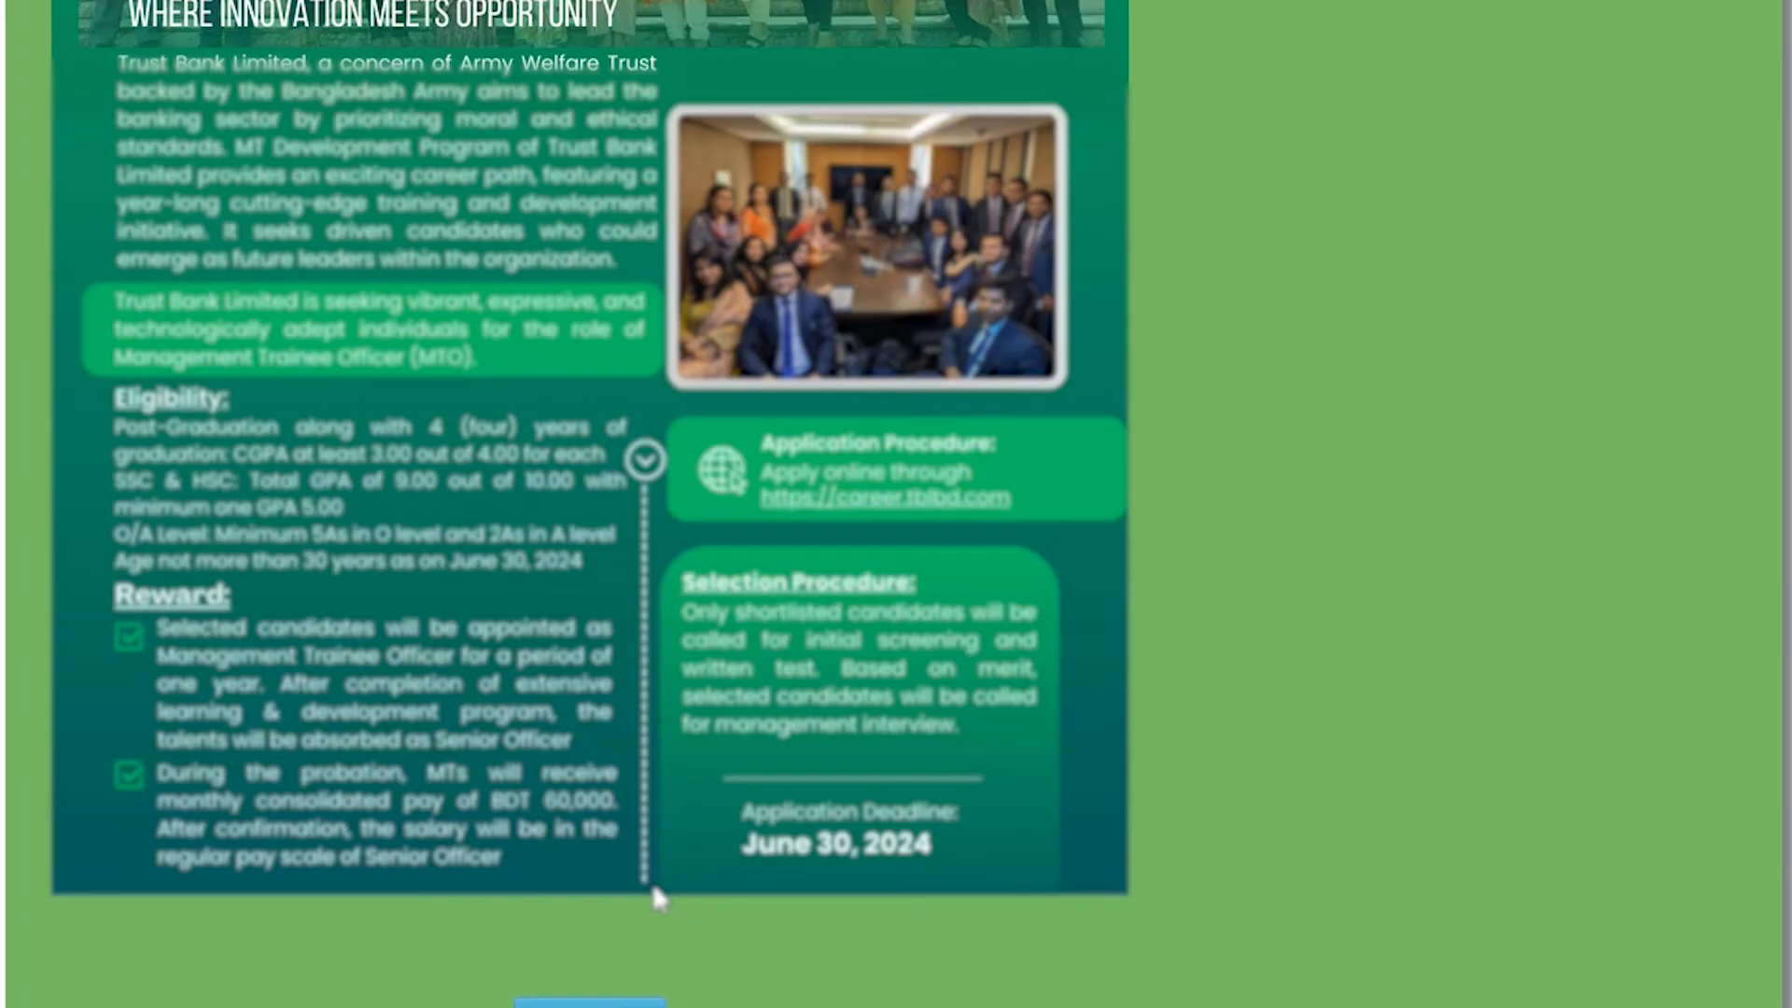
scroll(658, 898, "down", 3)
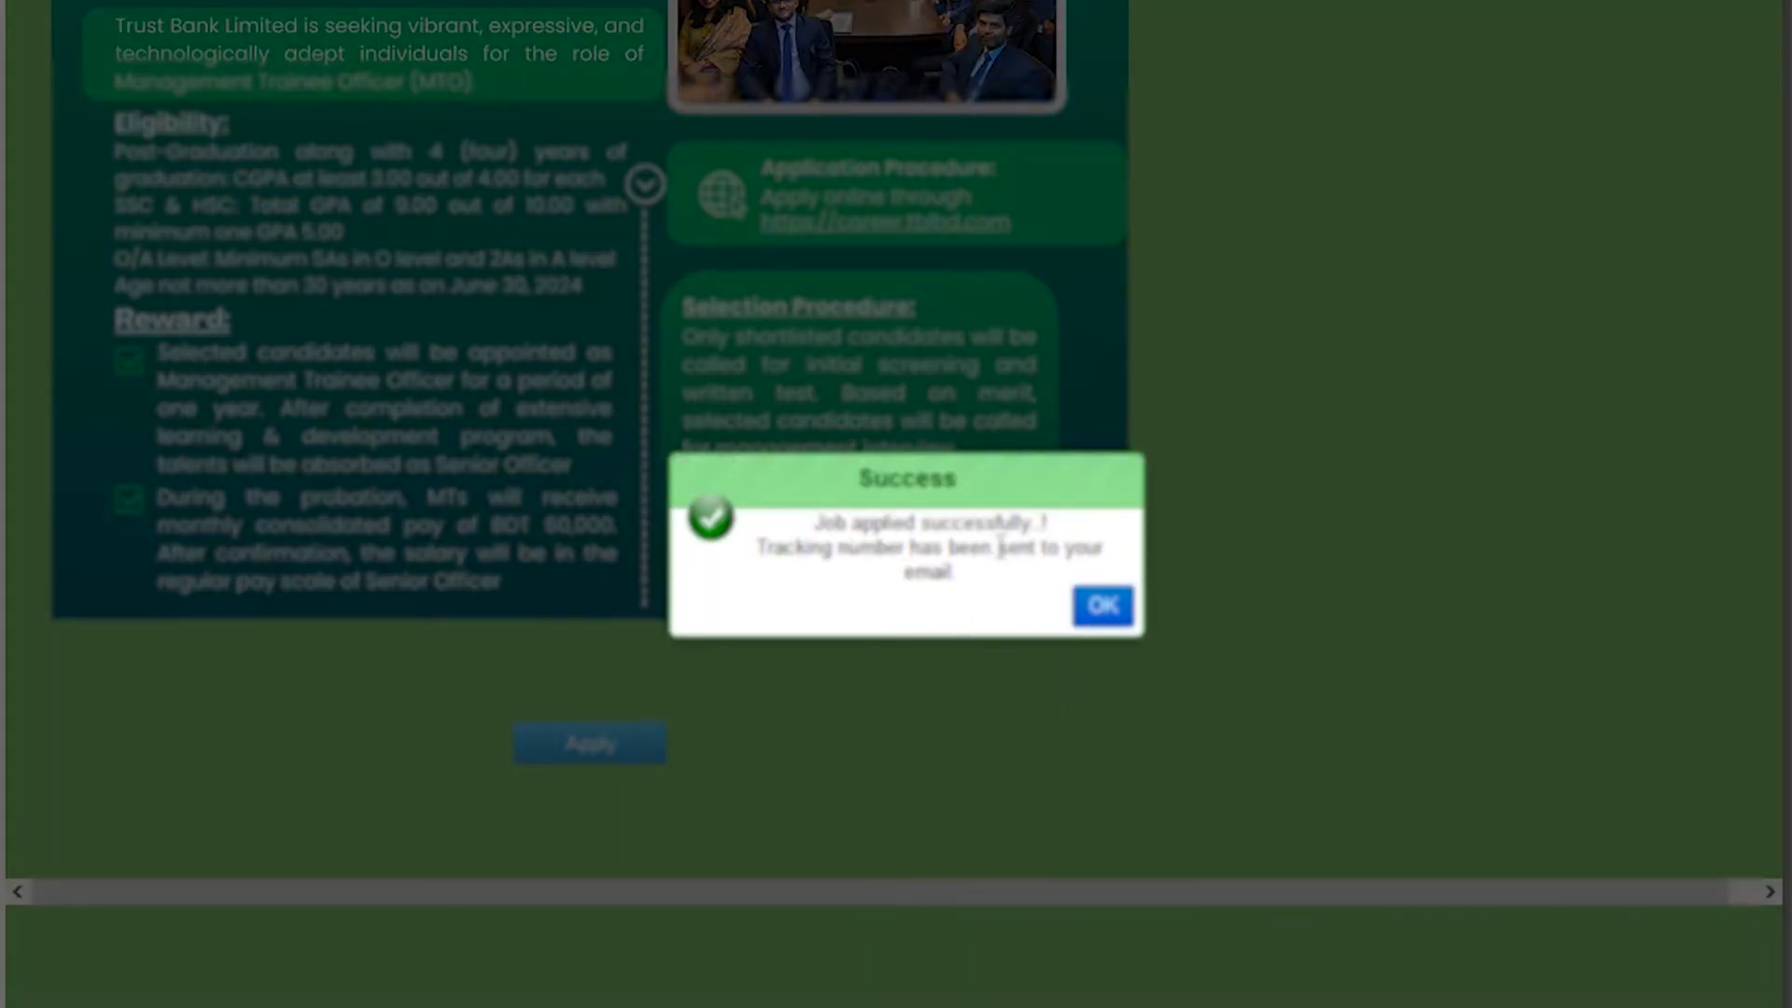
left_click(1102, 606)
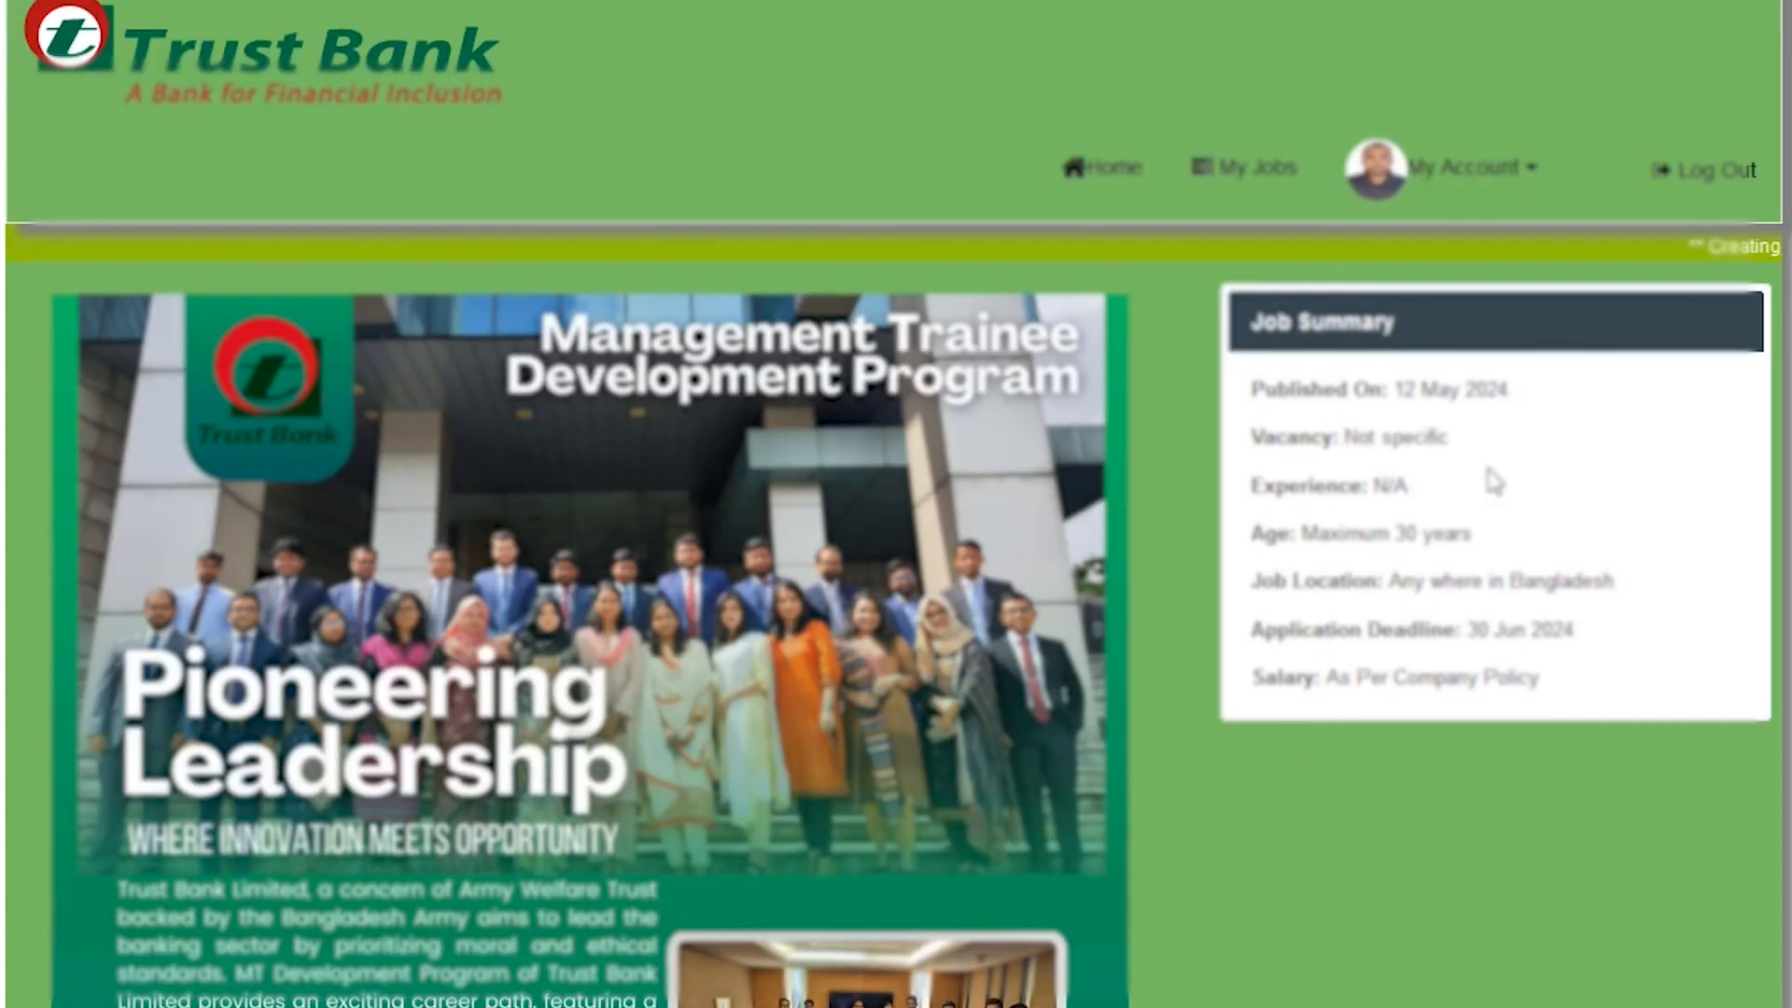
- Open My Jobs to see the MTO application's tracking number and 22 Jun 2024 date
left_click(1239, 178)
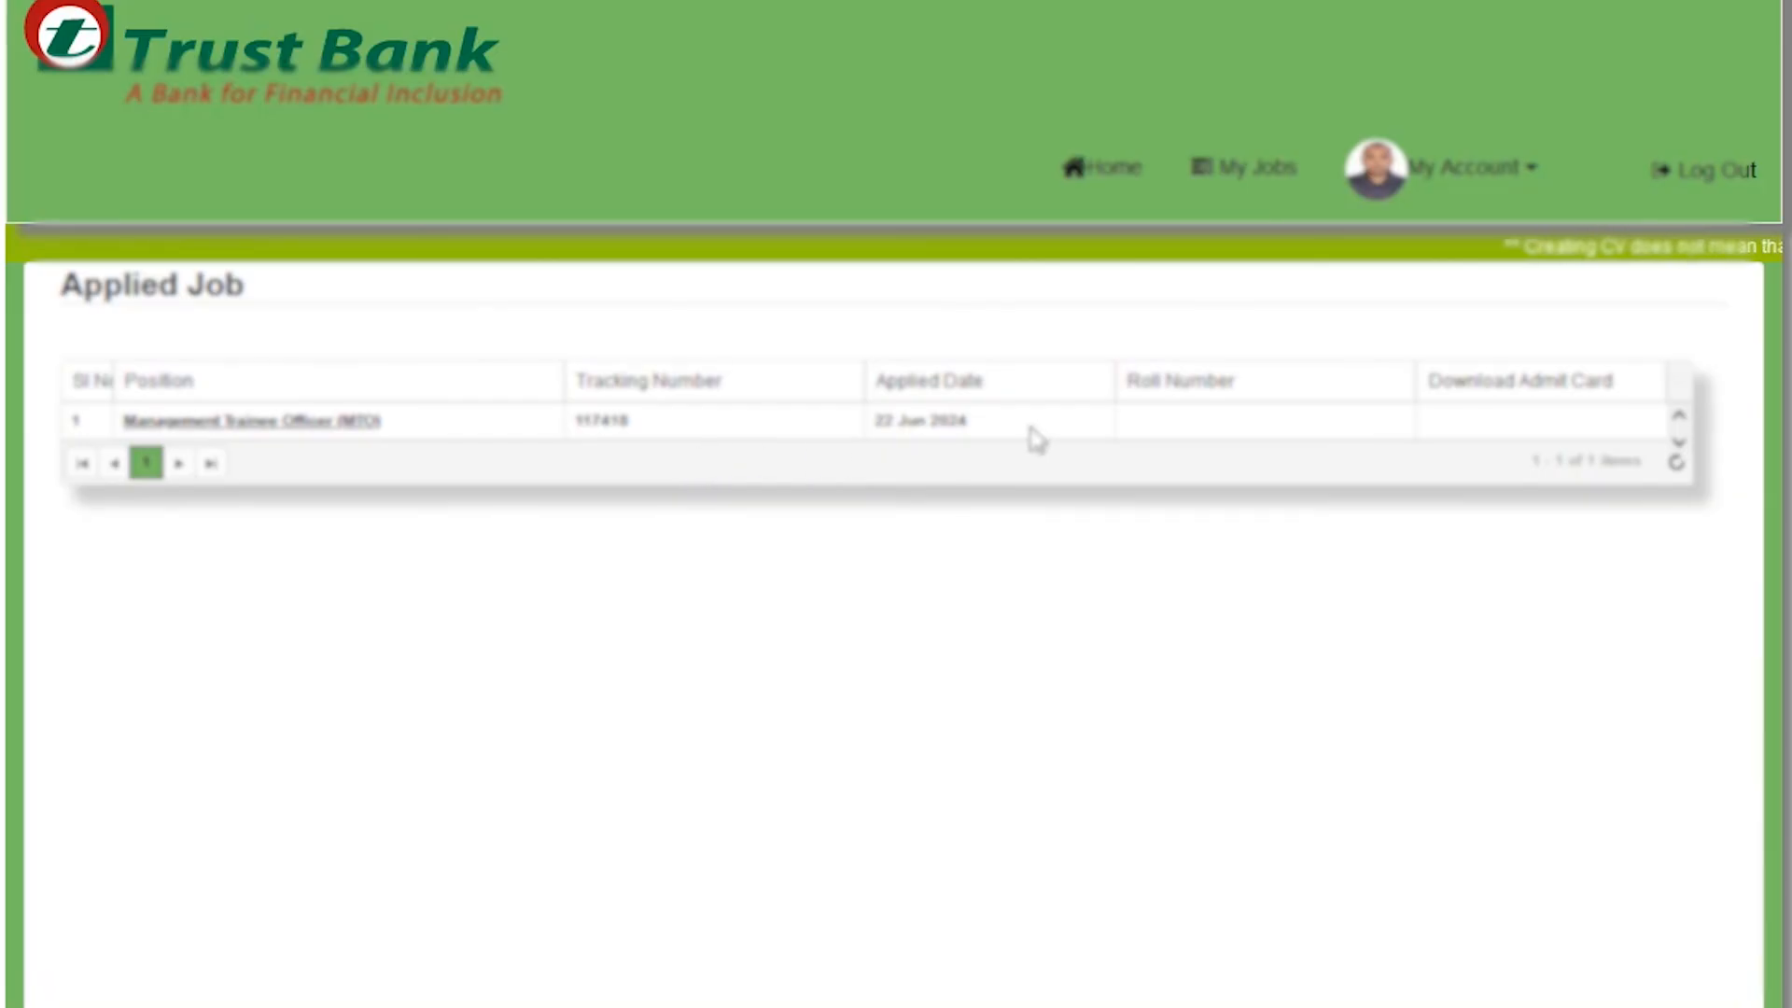
left_click_drag(675, 421, 547, 418)
left_click(571, 764)
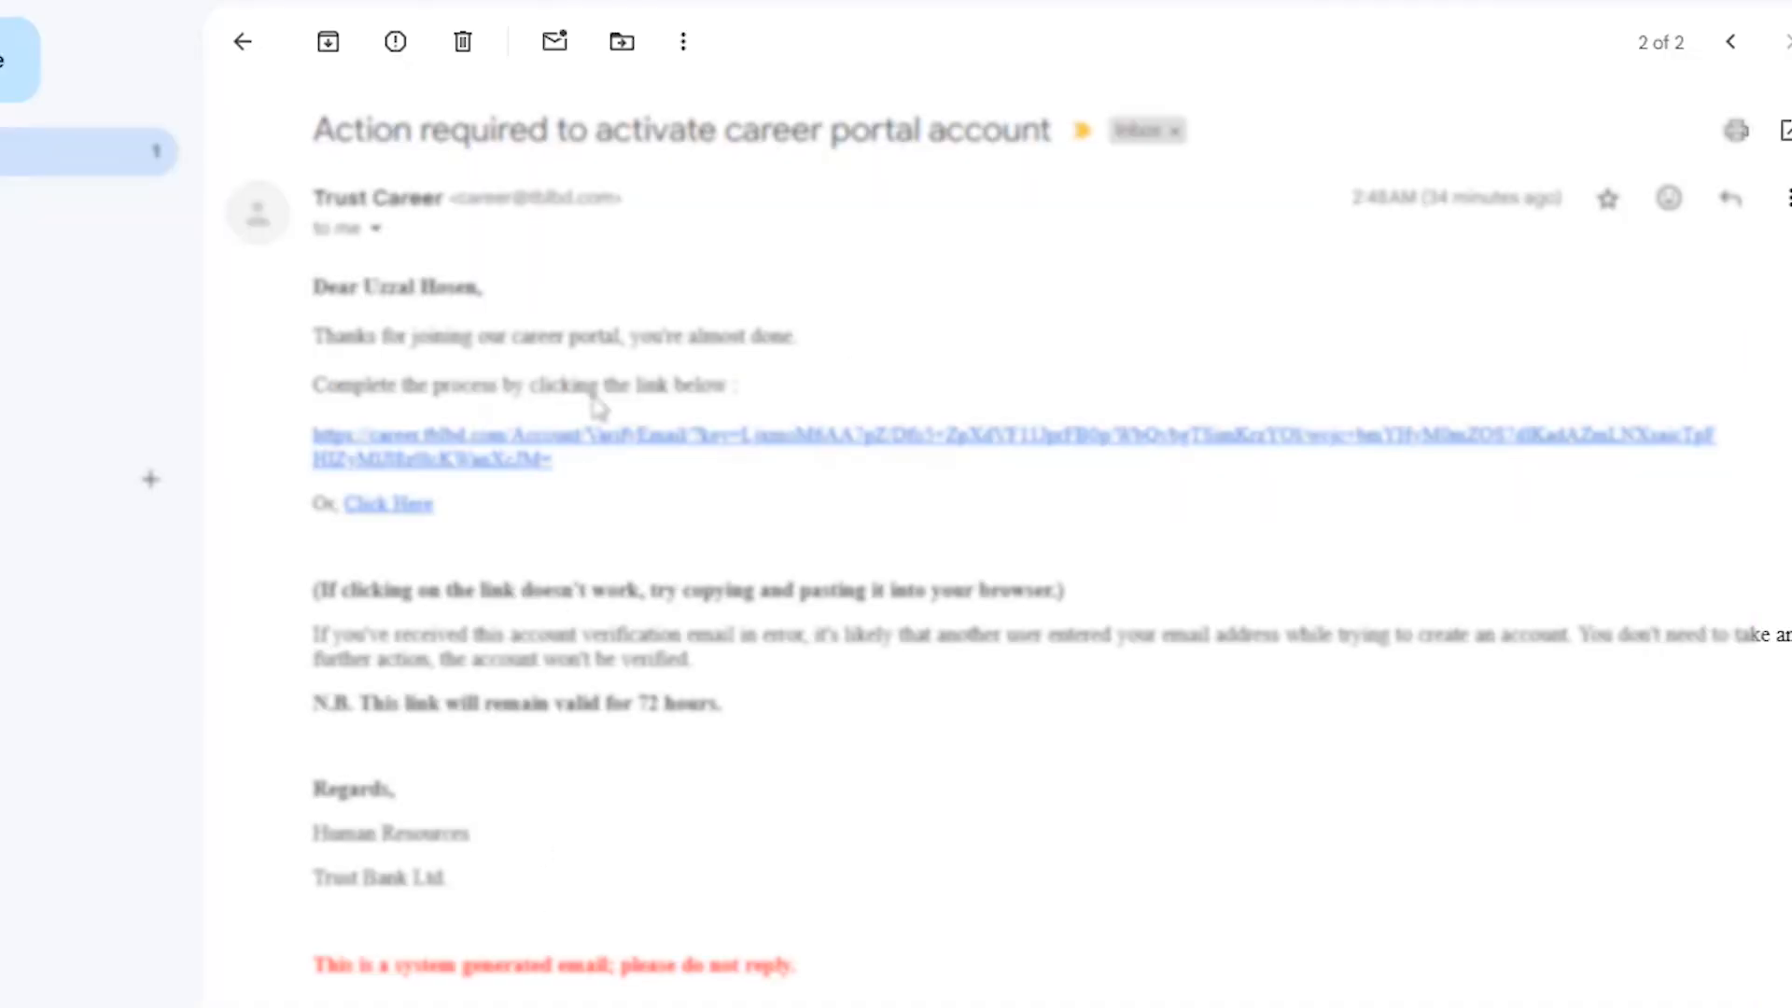
- Open Gmail's Job Apply Confirmation email and read the MTO application's tracking number
left_click(244, 40)
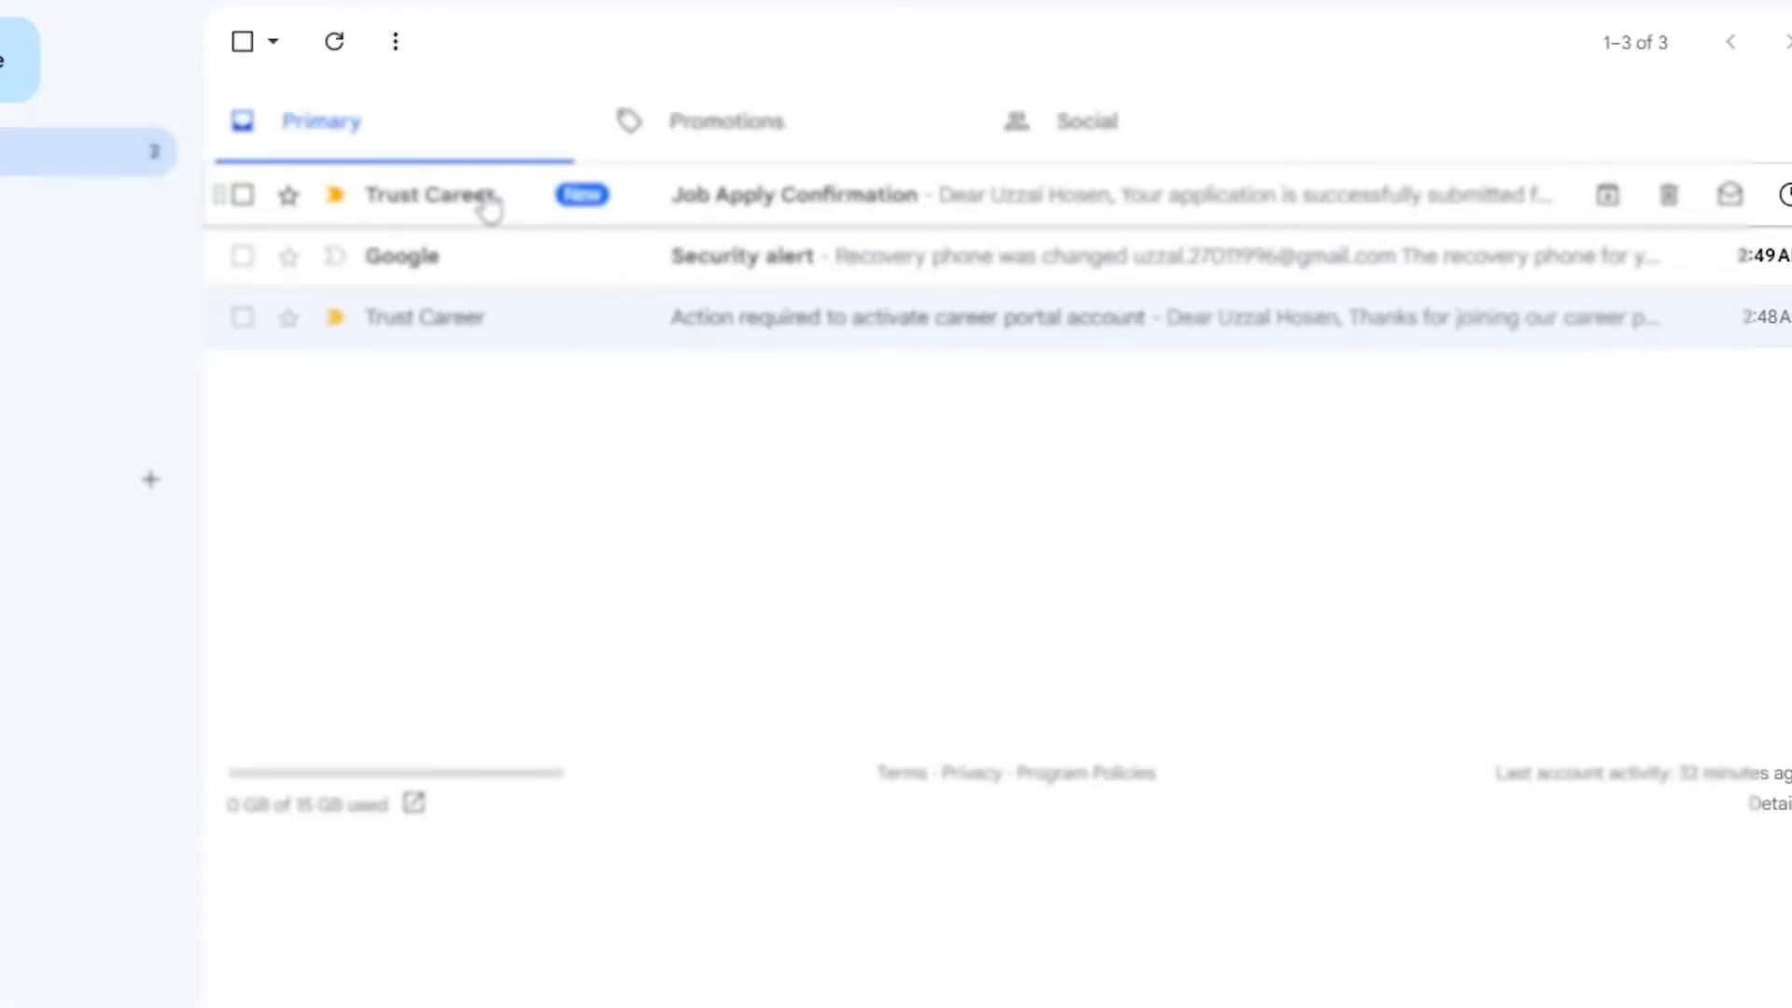
left_click(487, 208)
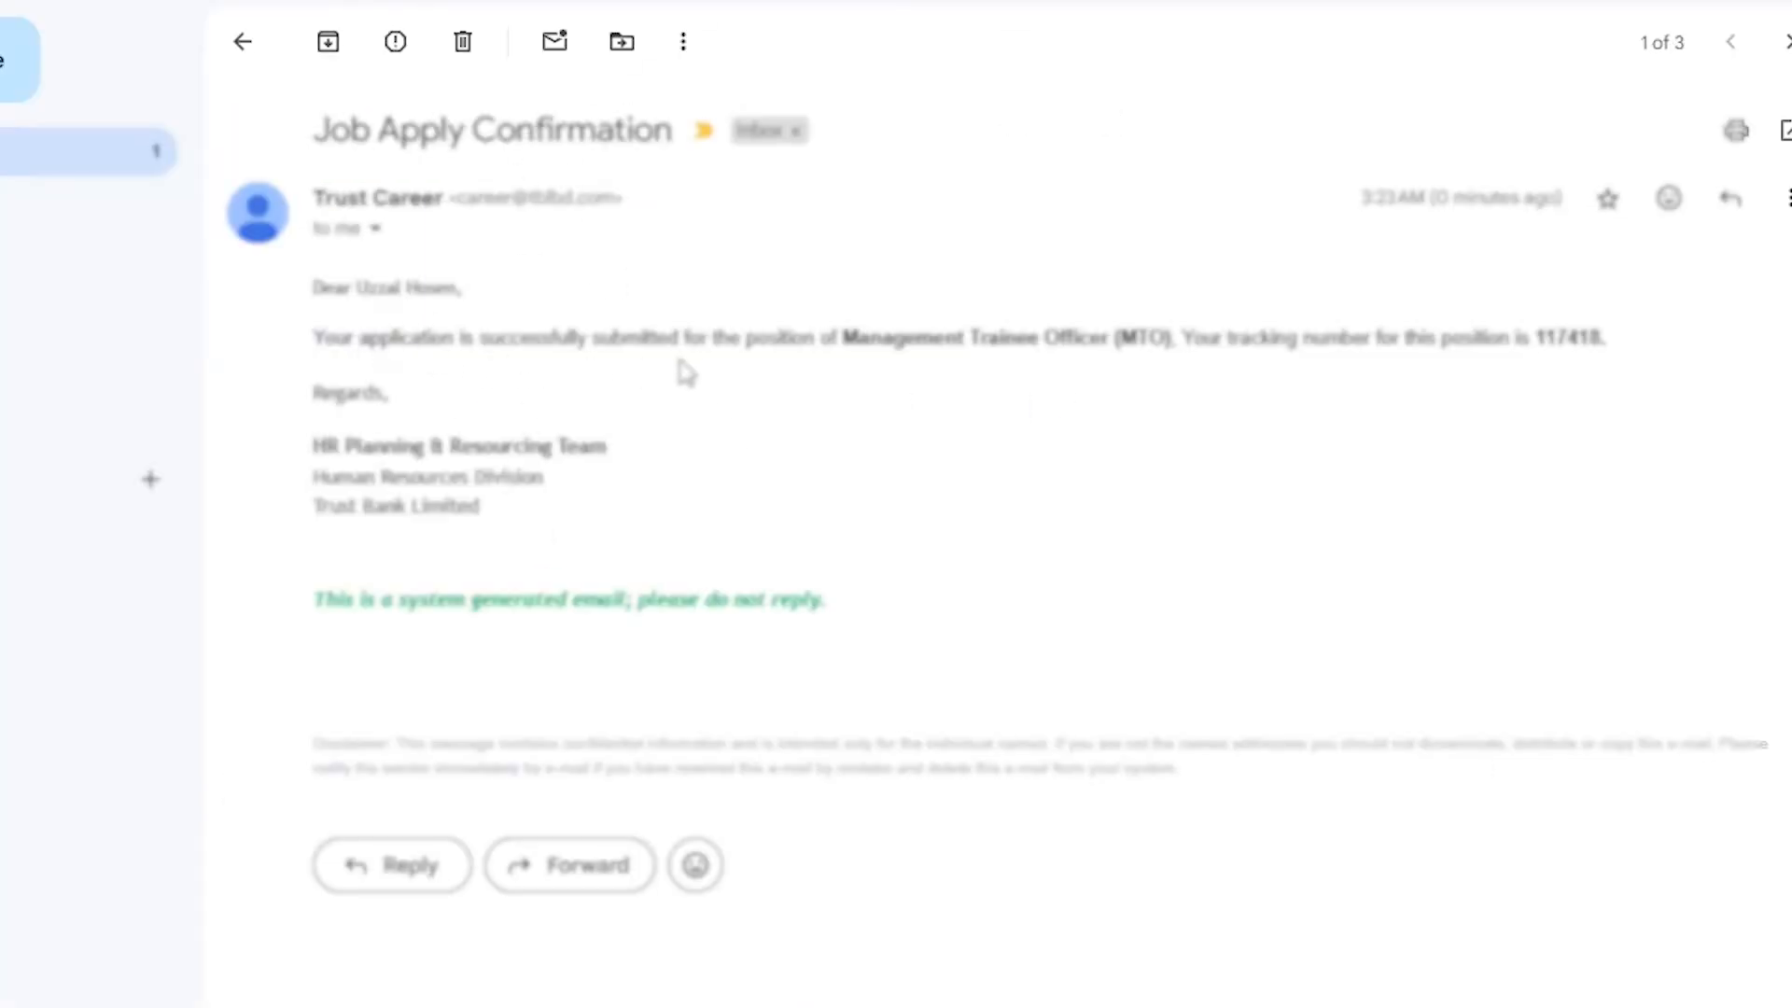
left_click_drag(886, 347, 1588, 376)
left_click(1181, 375)
left_click(1219, 310)
left_click_drag(1169, 340, 1376, 460)
left_click(539, 238)
left_click_drag(317, 336, 1461, 368)
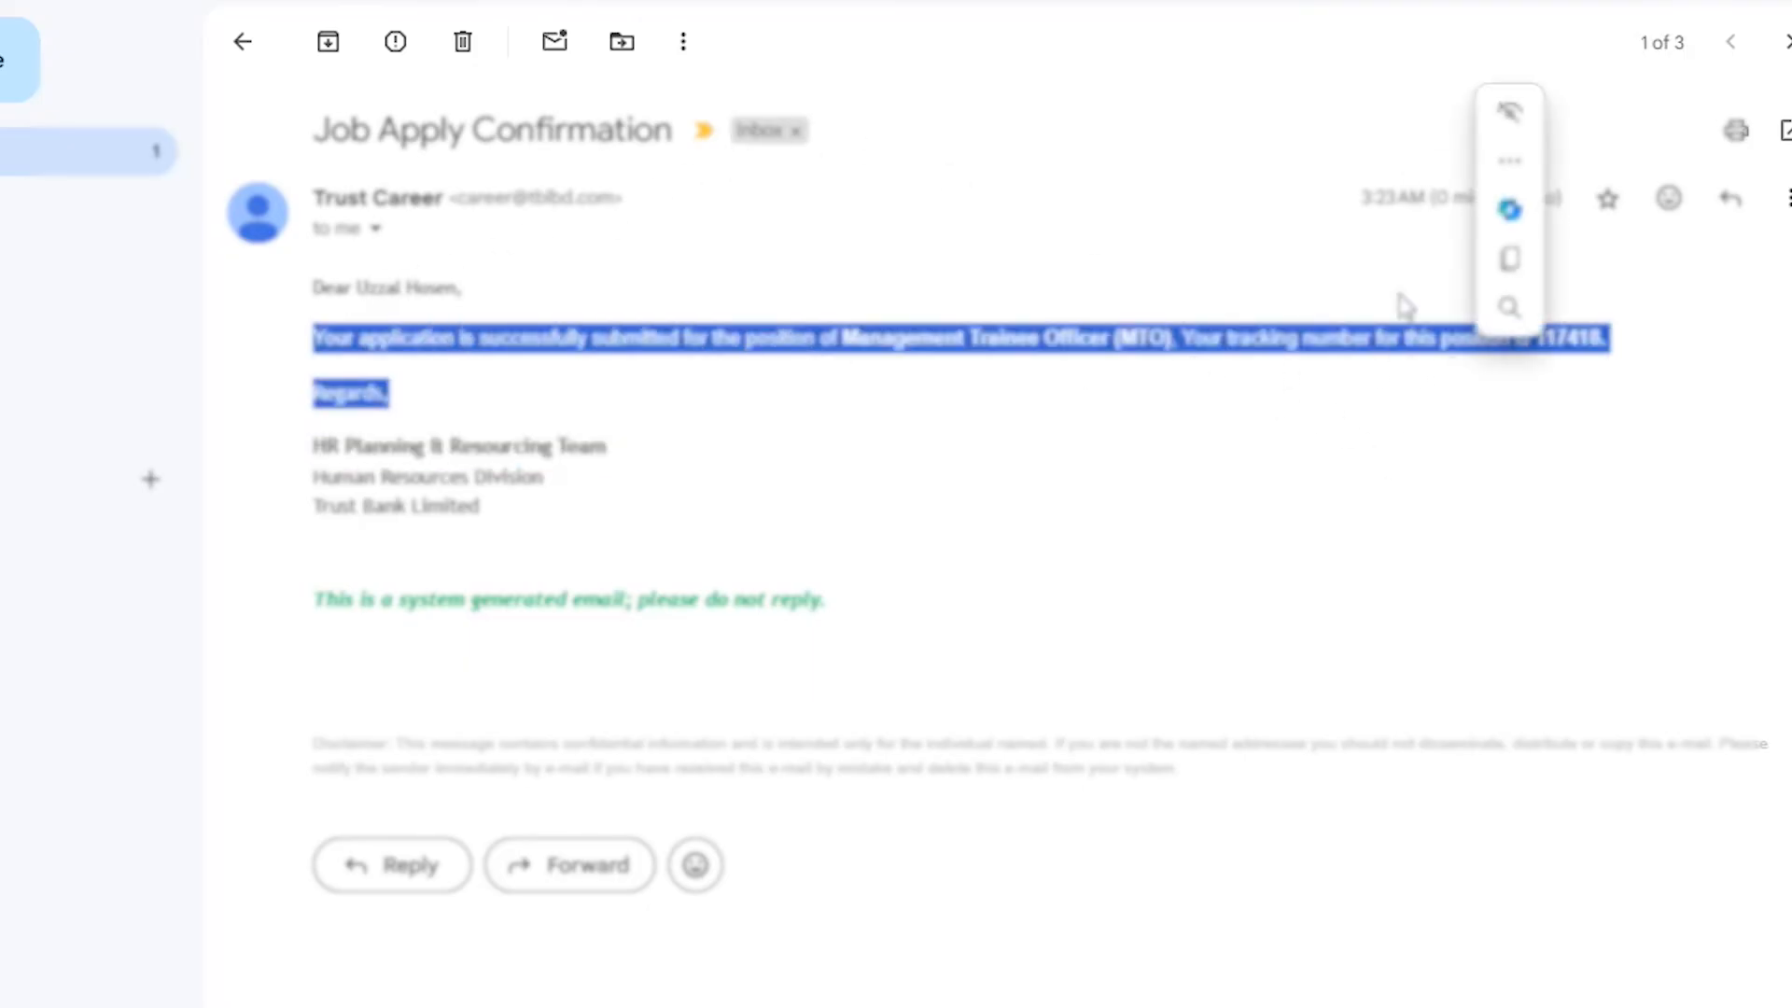
left_click(1384, 397)
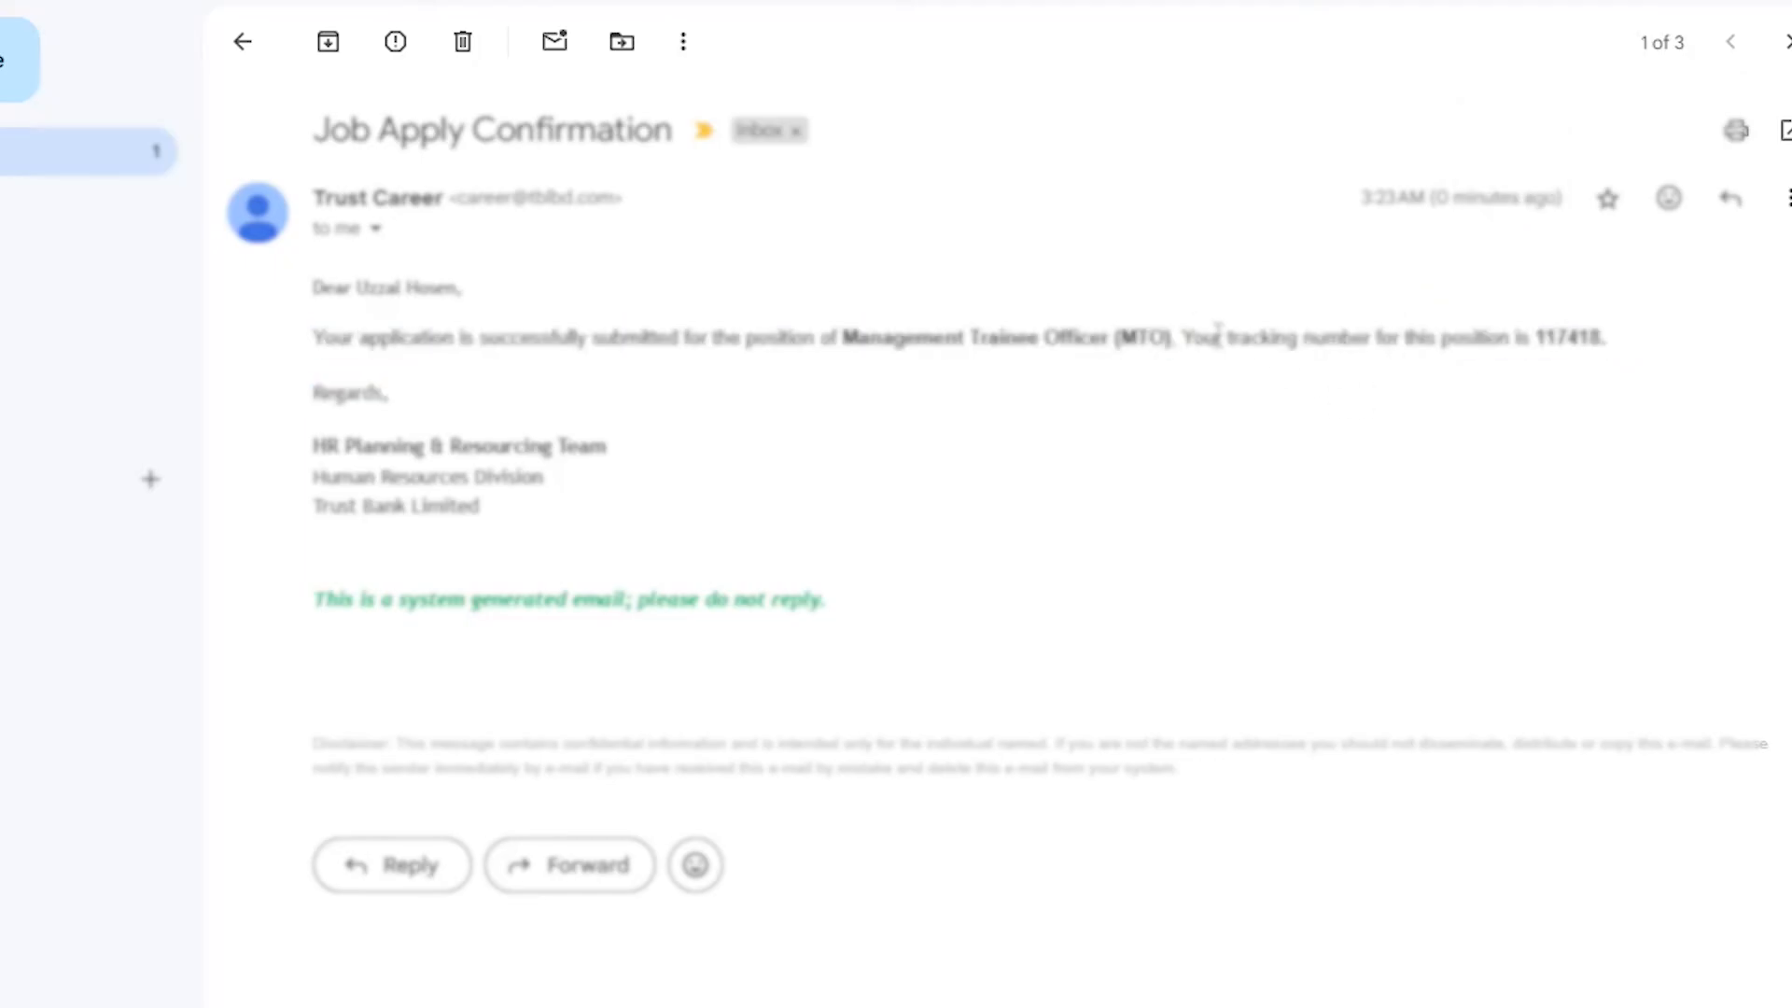
left_click_drag(1187, 332, 1652, 356)
left_click(1120, 467)
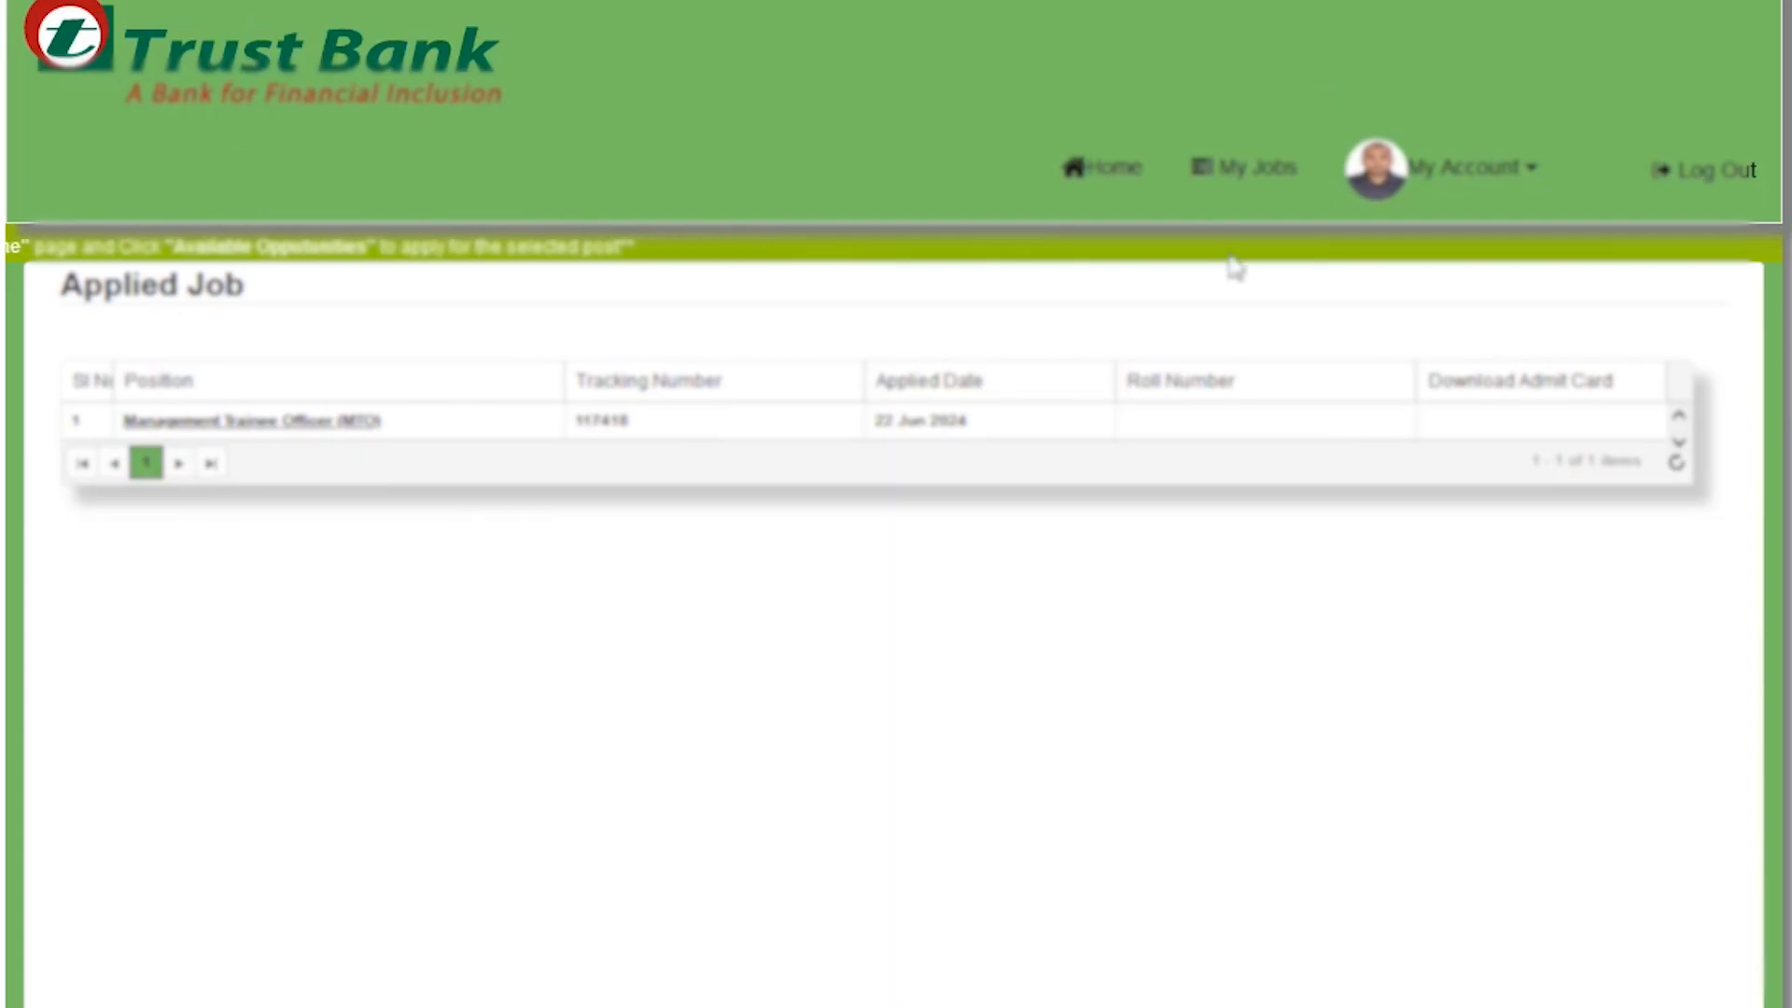
- Return to the portal's Home page
left_click(1108, 186)
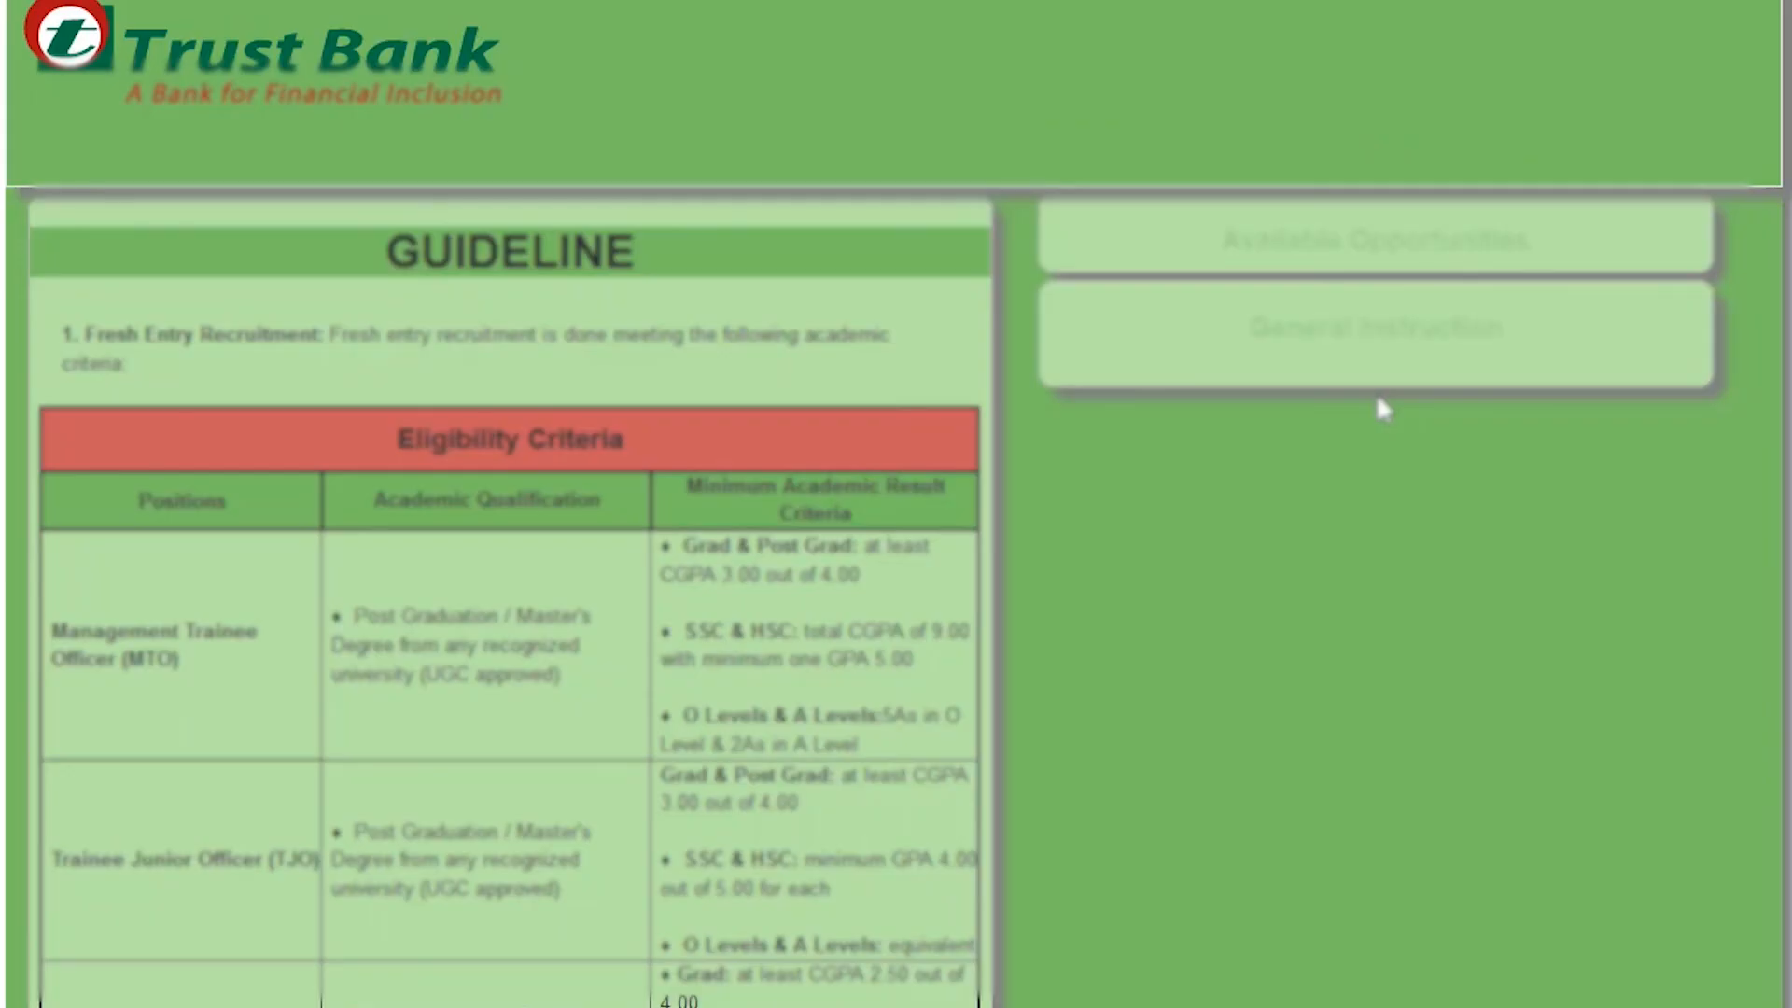